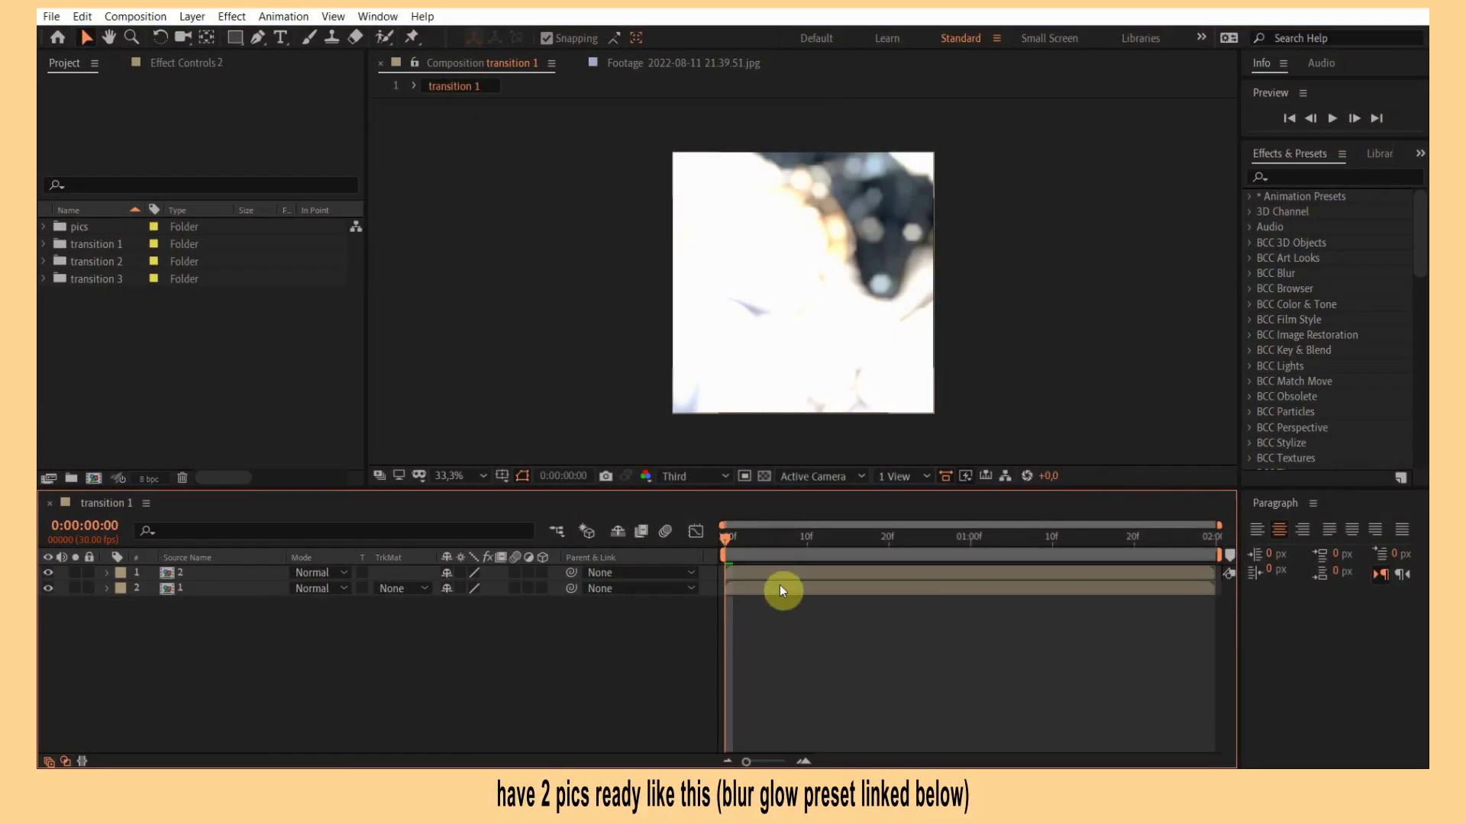
# Add Null 1 as parent of both photo layers and set photo 2's X position to 1080.
pyautogui.hotkey('ctrl', 'alt', 'shift', 'y')
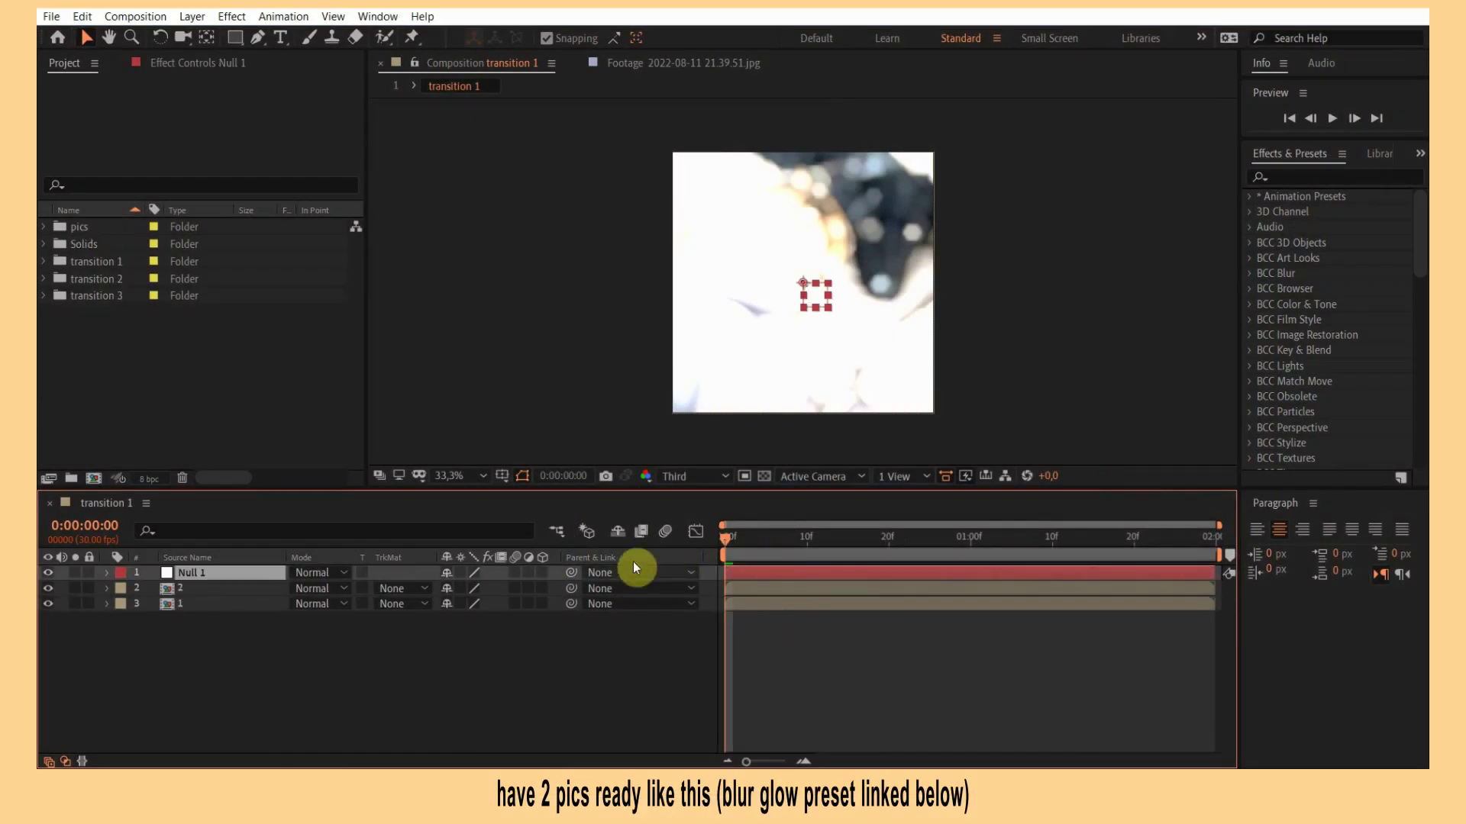
pyautogui.moveTo(561, 586)
pyautogui.mouseDown()
pyautogui.moveTo(563, 618)
pyautogui.moveTo(591, 577)
pyautogui.mouseUp()
pyautogui.click(759, 587)
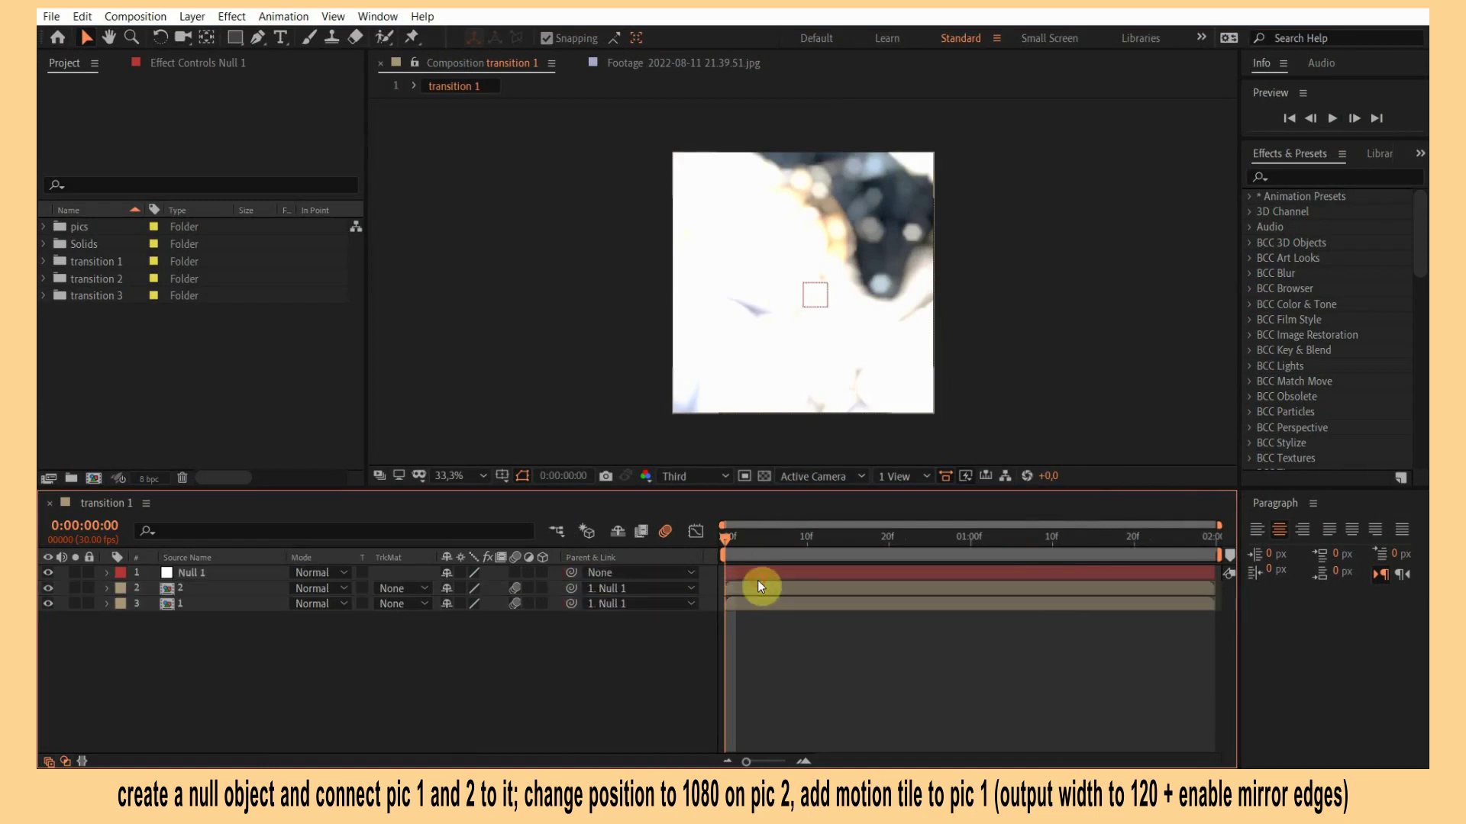
pyautogui.press('p')
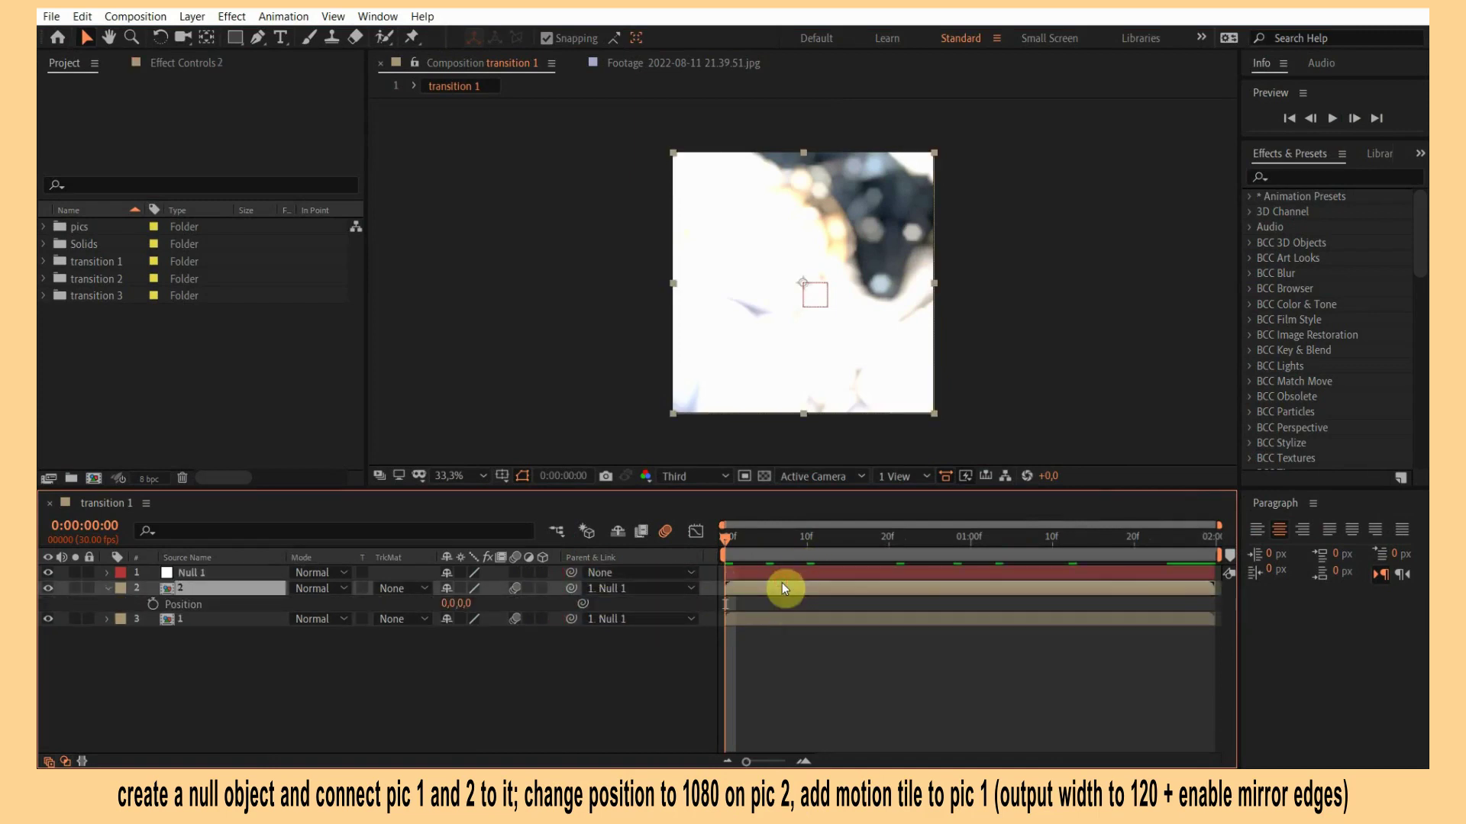
pyautogui.click(446, 604)
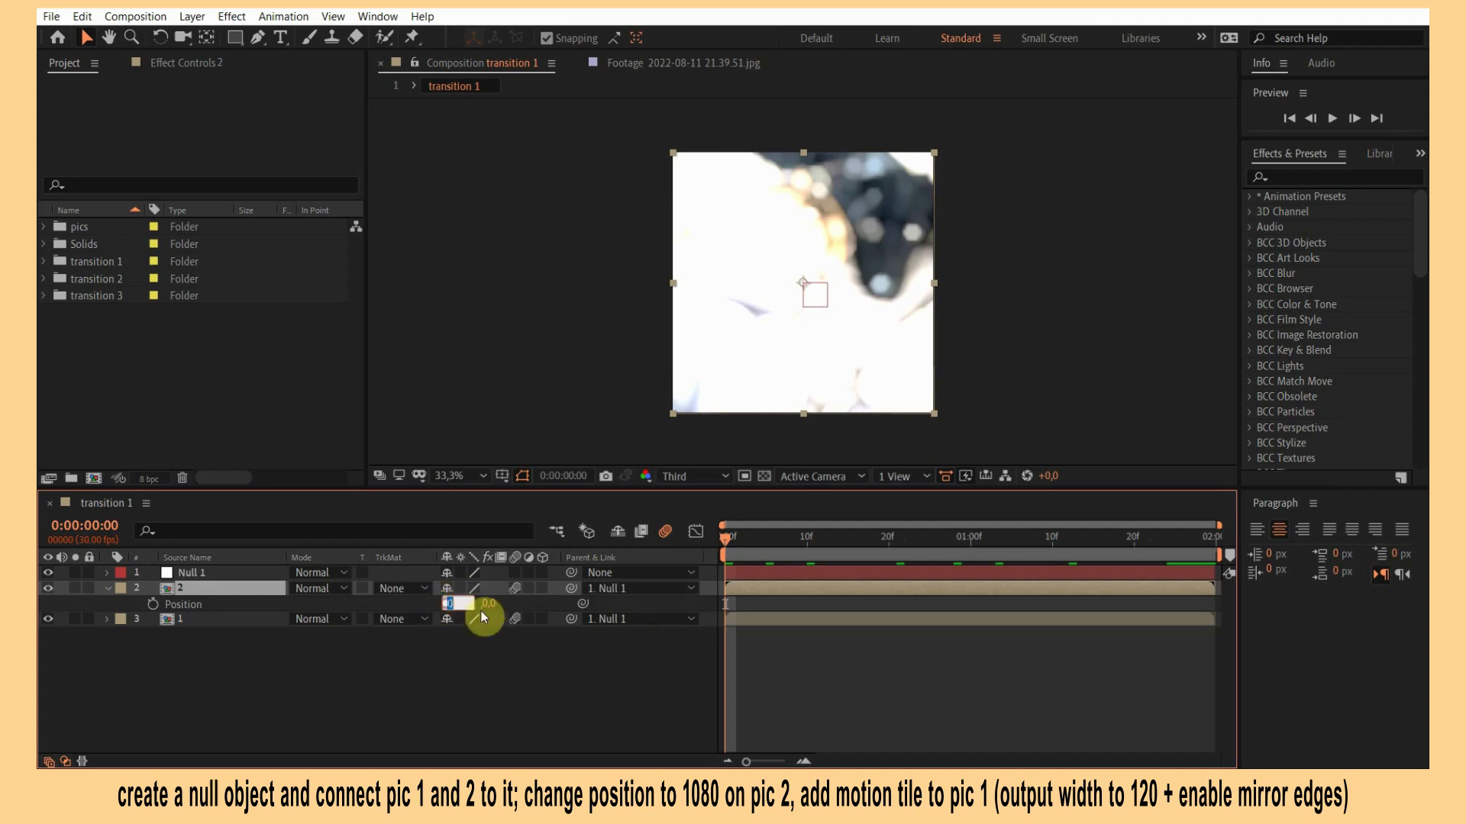
pyautogui.write('1080')
pyautogui.click(484, 615)
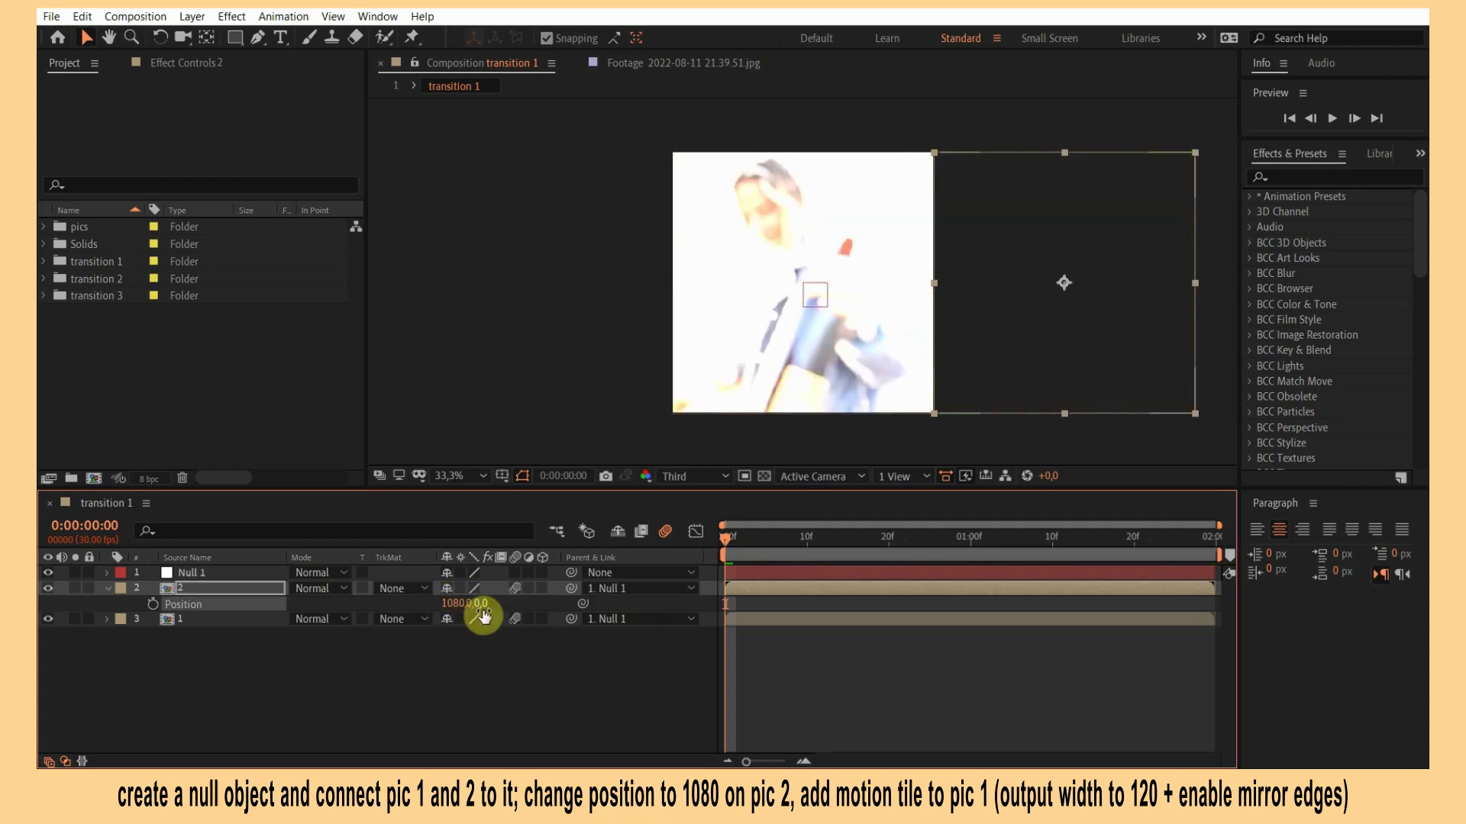
pyautogui.click(1282, 177)
# Apply Motion Tile to photo 1 with Output Width 120 and Mirror Edges enabled.
pyautogui.write('mo')
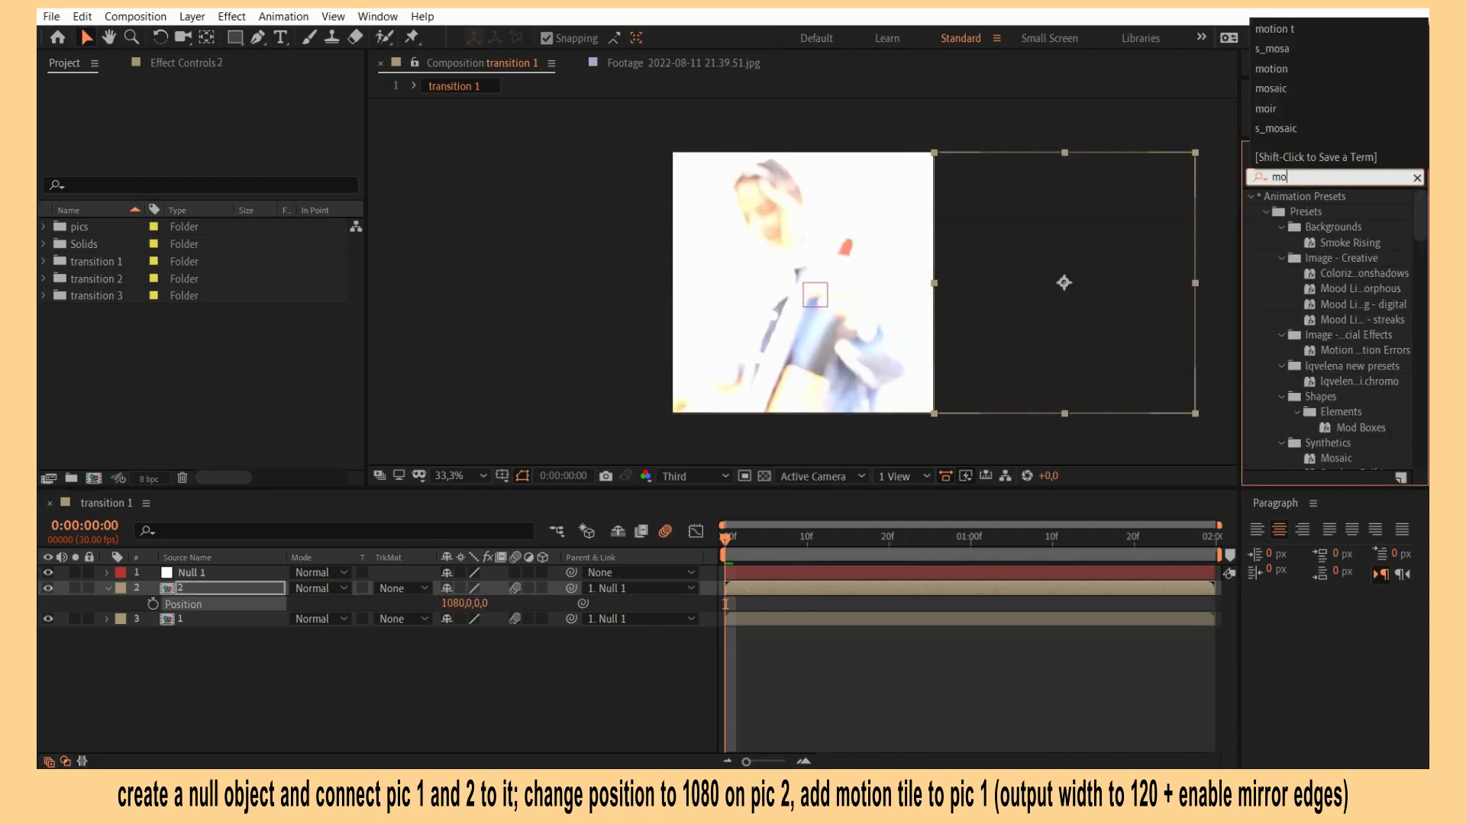
pyautogui.write('tion t')
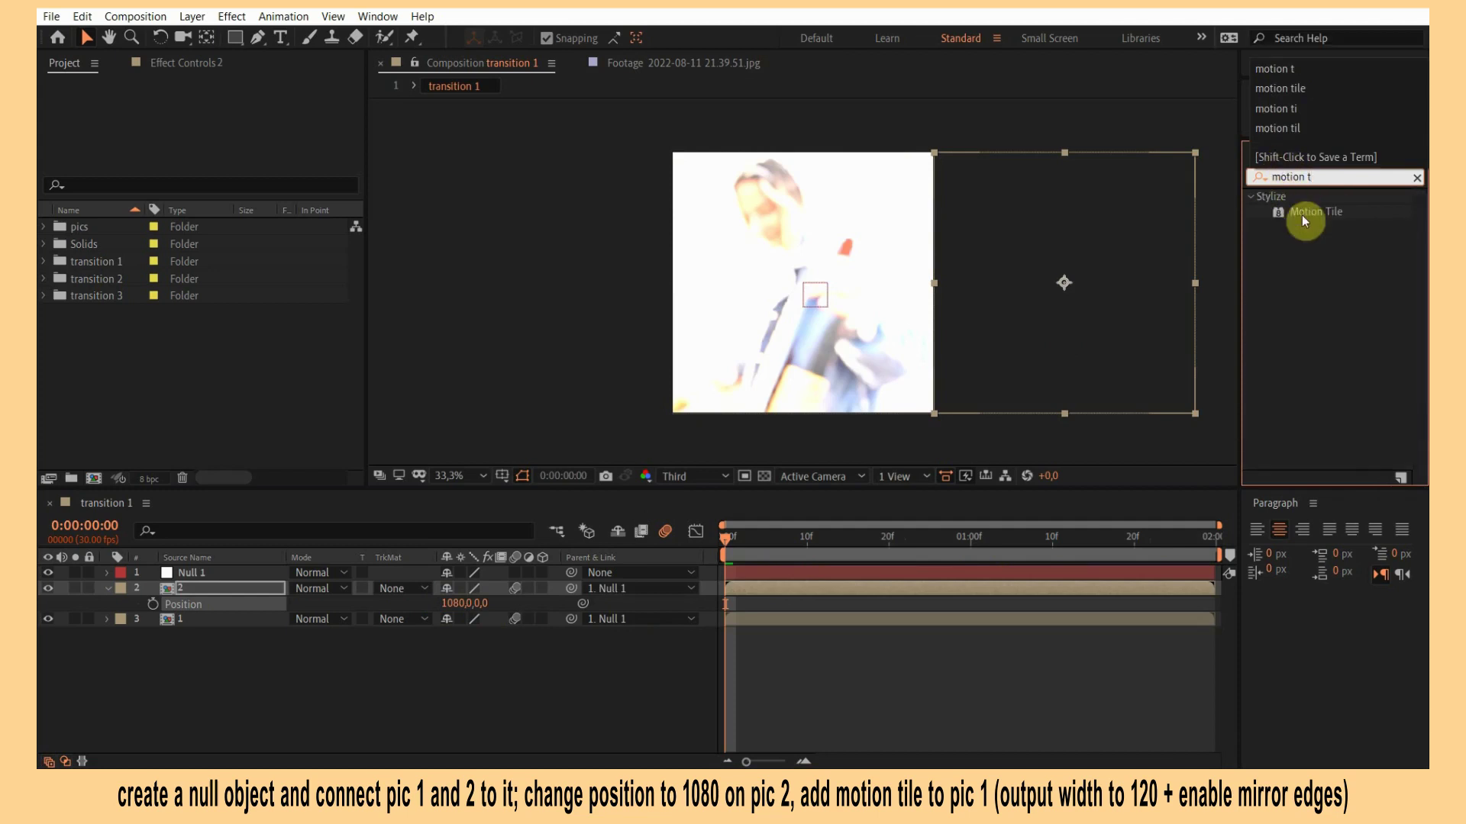
pyautogui.moveTo(1304, 219); pyautogui.dragTo(831, 631)
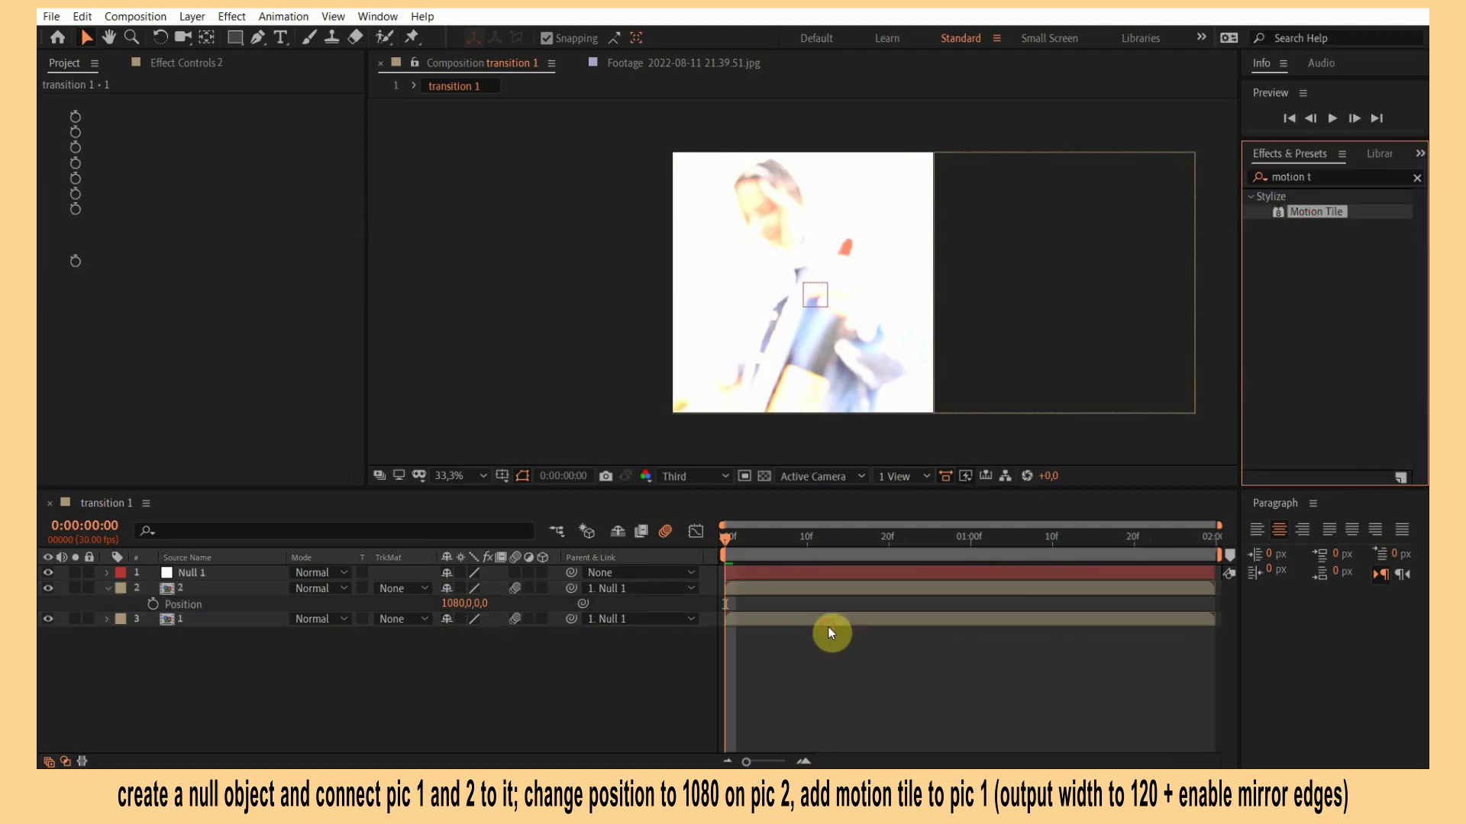
pyautogui.click(310, 319)
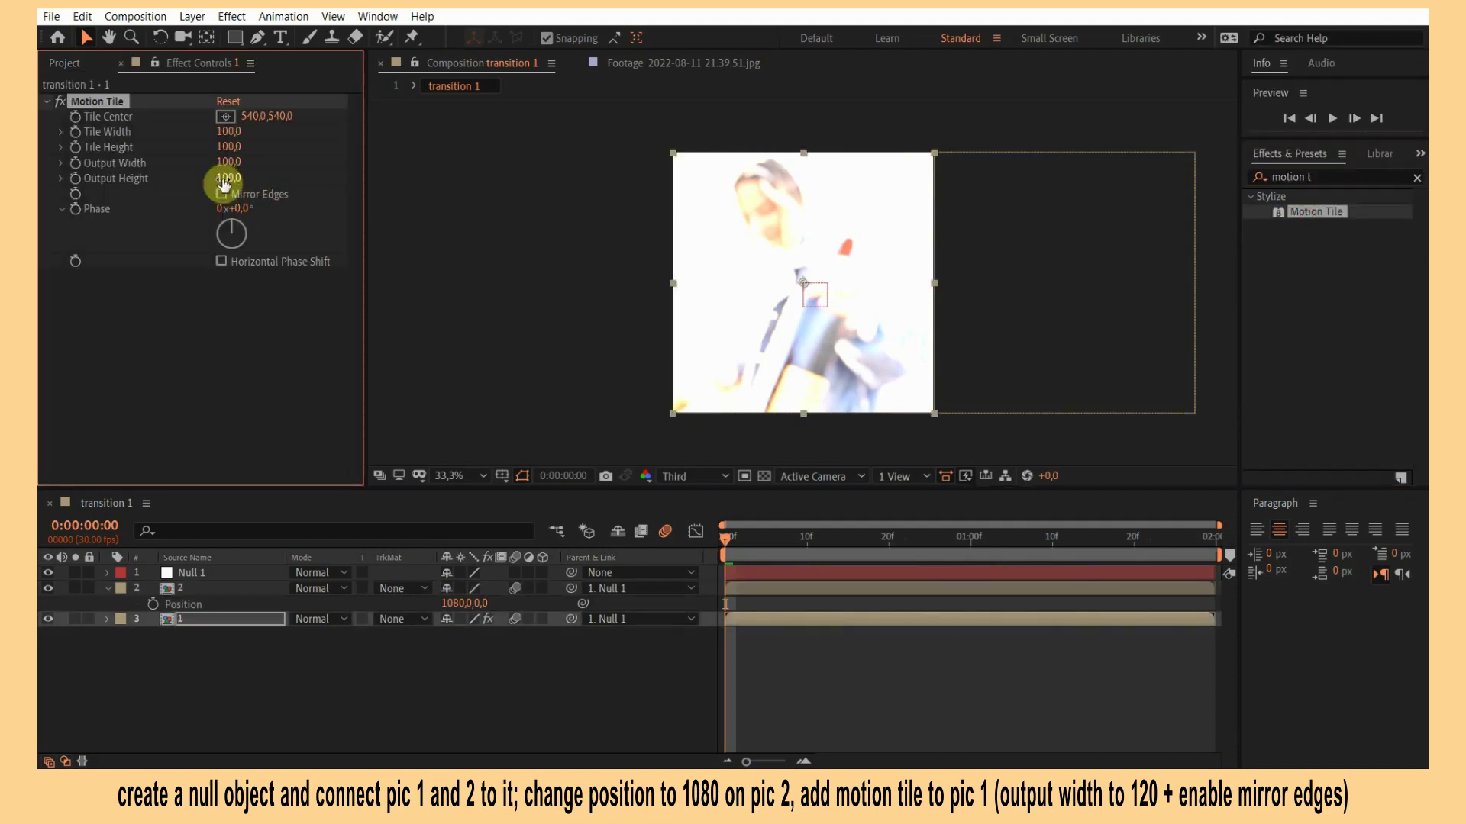
pyautogui.moveTo(227, 162); pyautogui.dragTo(229, 163)
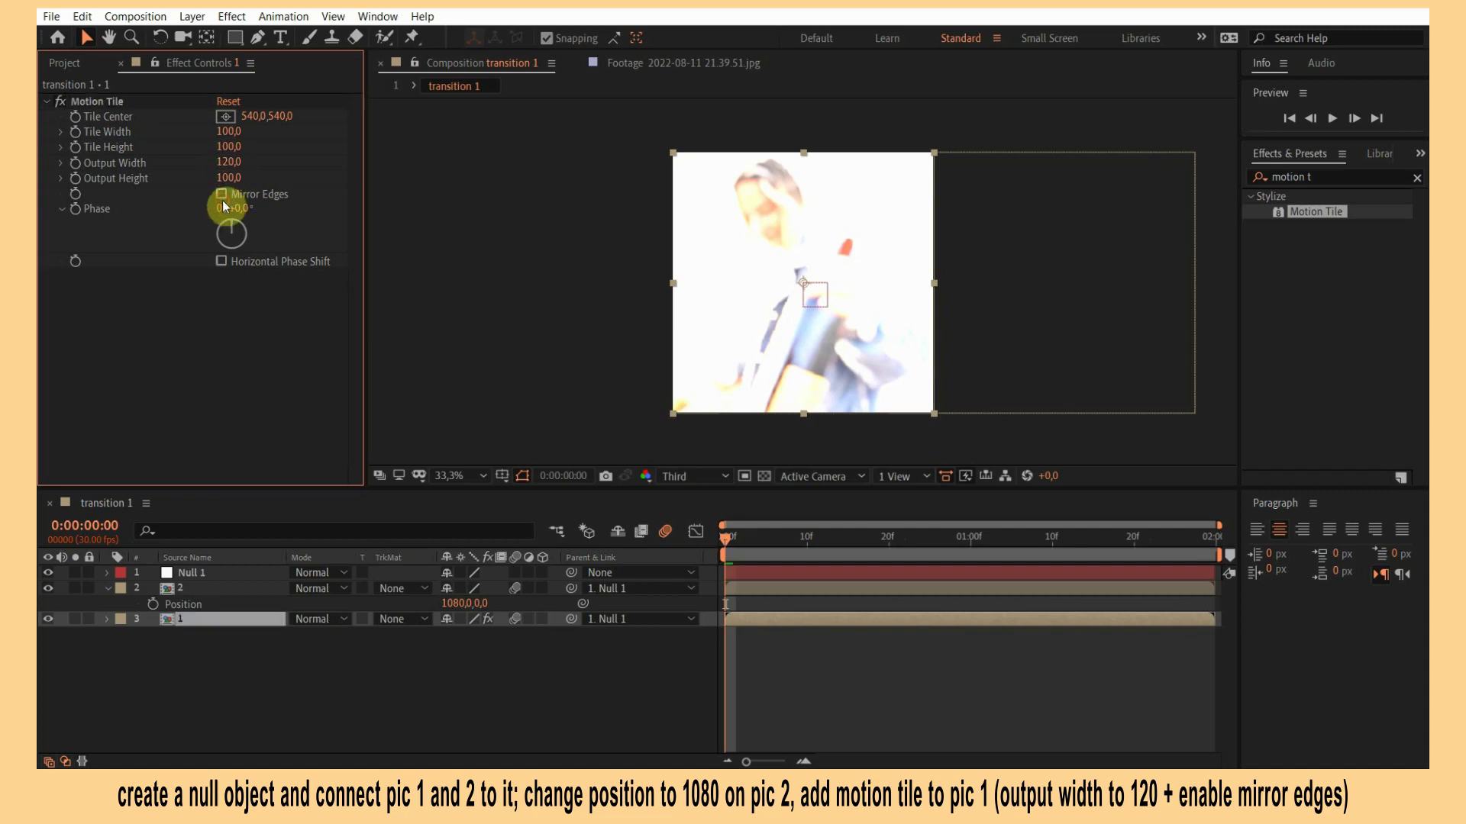
pyautogui.click(221, 194)
pyautogui.click(736, 657)
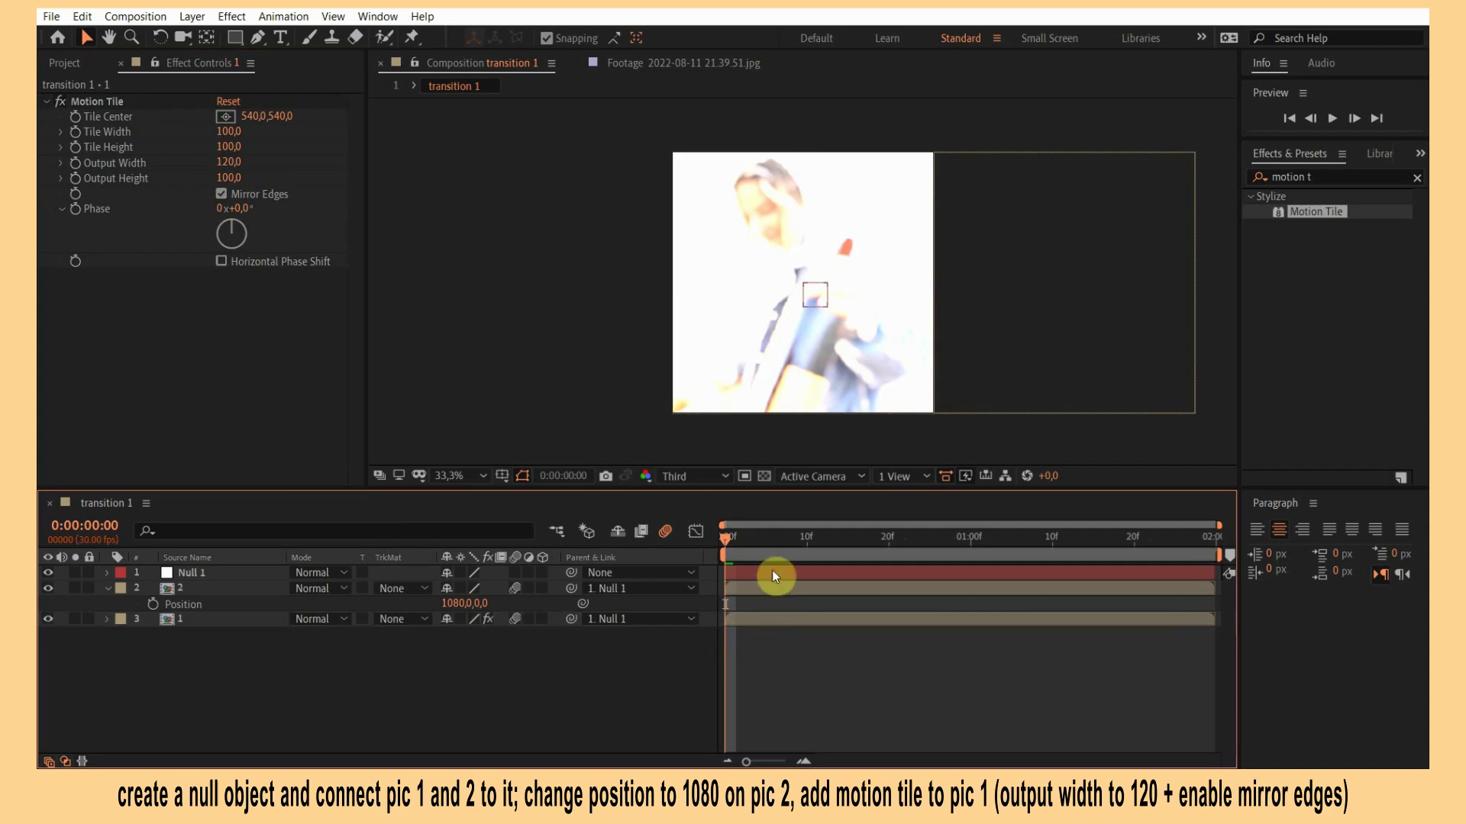
pyautogui.click(759, 574)
# Keyframe Null 1's position from X 540 at 0f to X -540 at the comp end.
pyautogui.press('p')
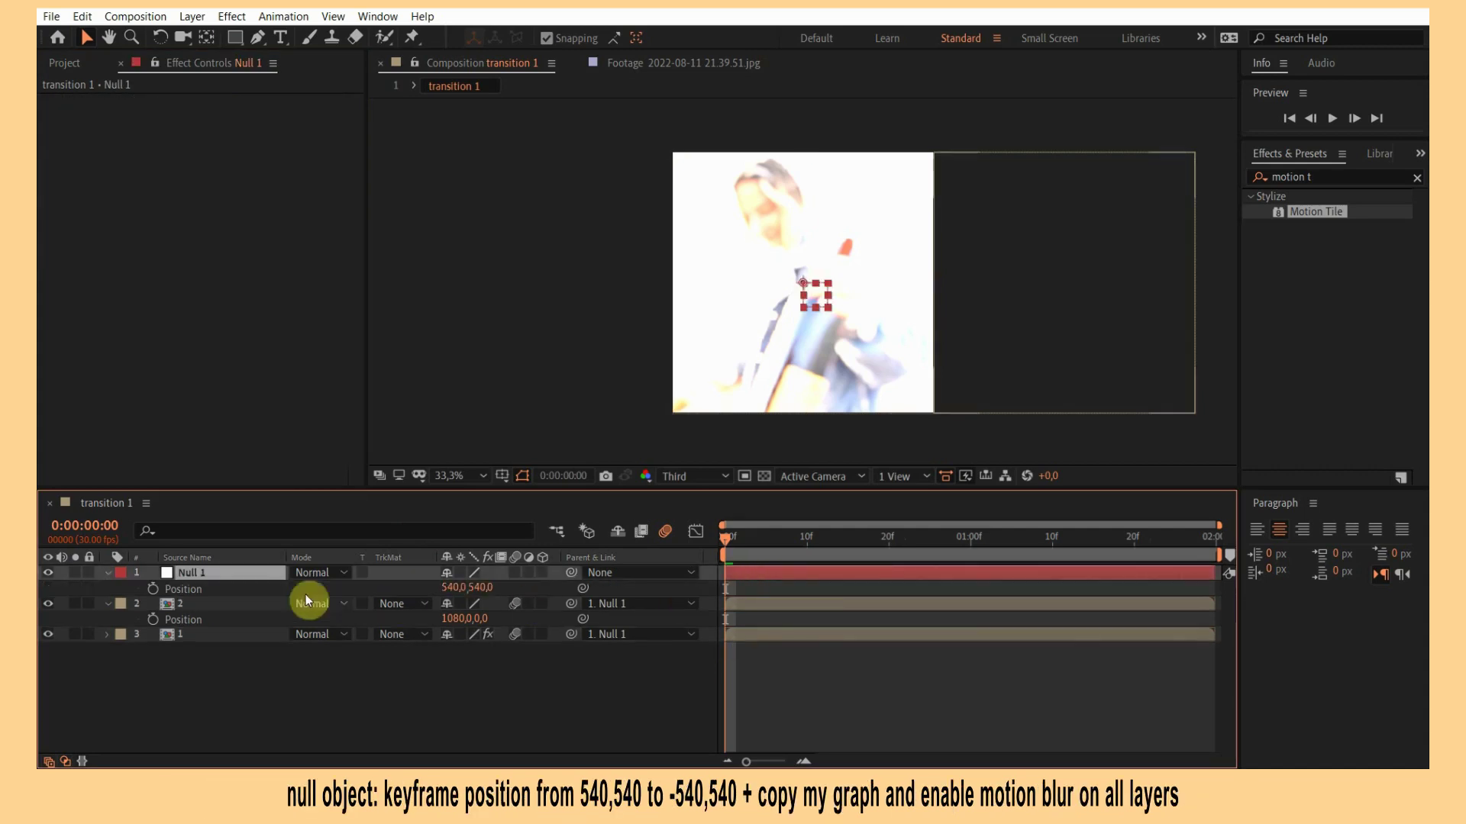
pyautogui.click(153, 589)
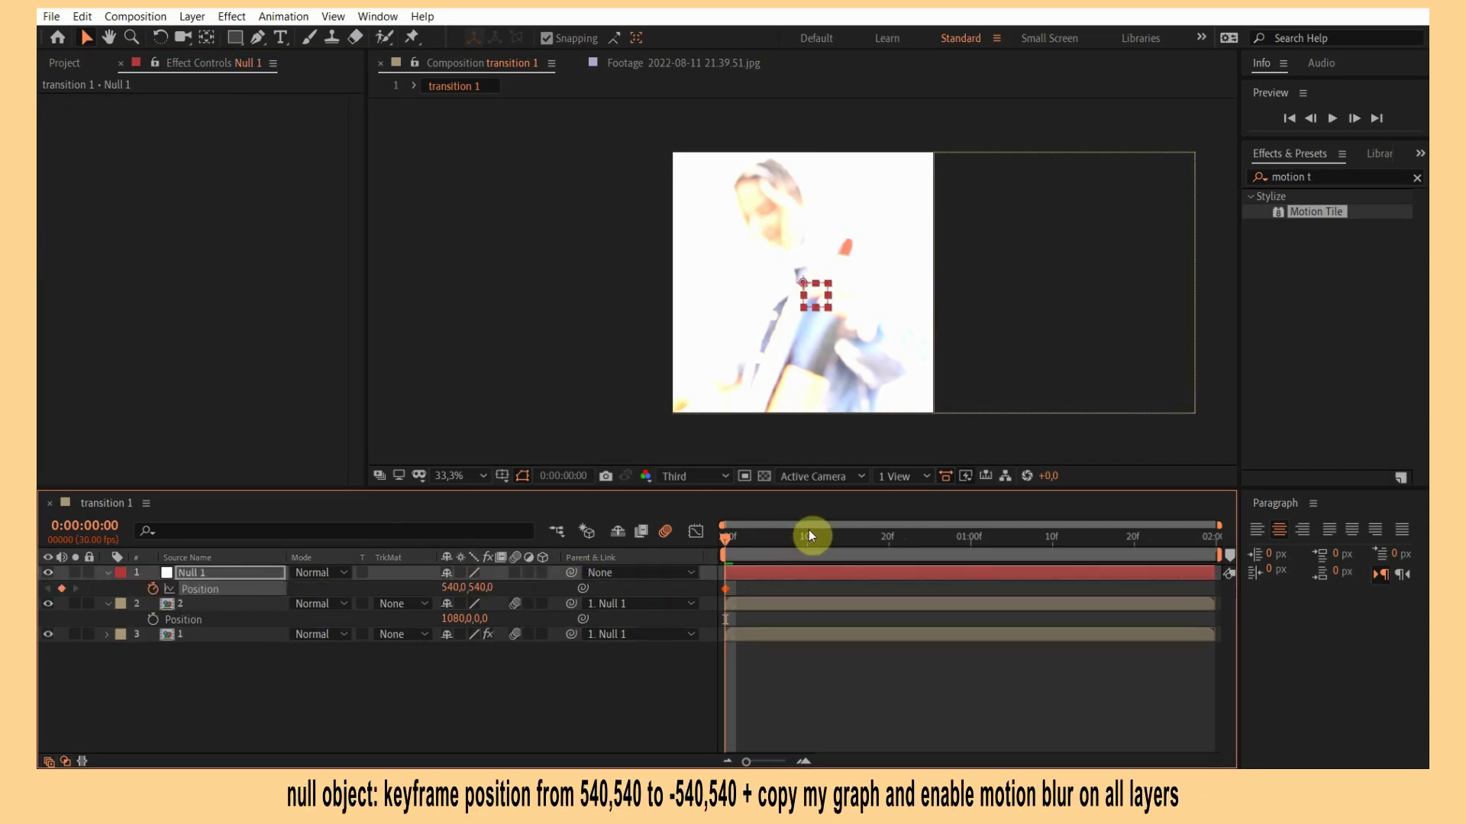
pyautogui.click(823, 538)
pyautogui.moveTo(1112, 542); pyautogui.dragTo(1308, 525)
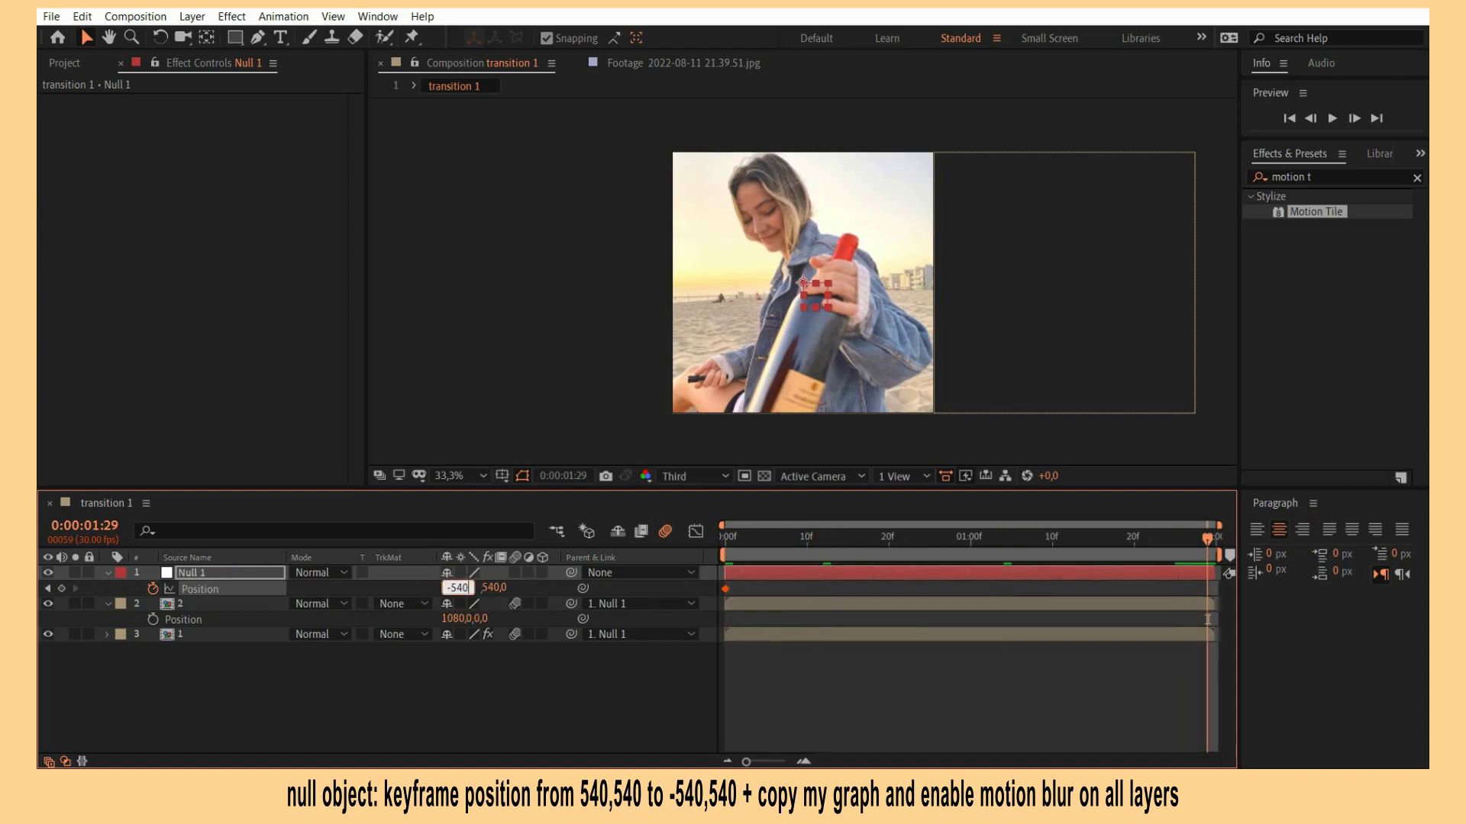
pyautogui.click(450, 594)
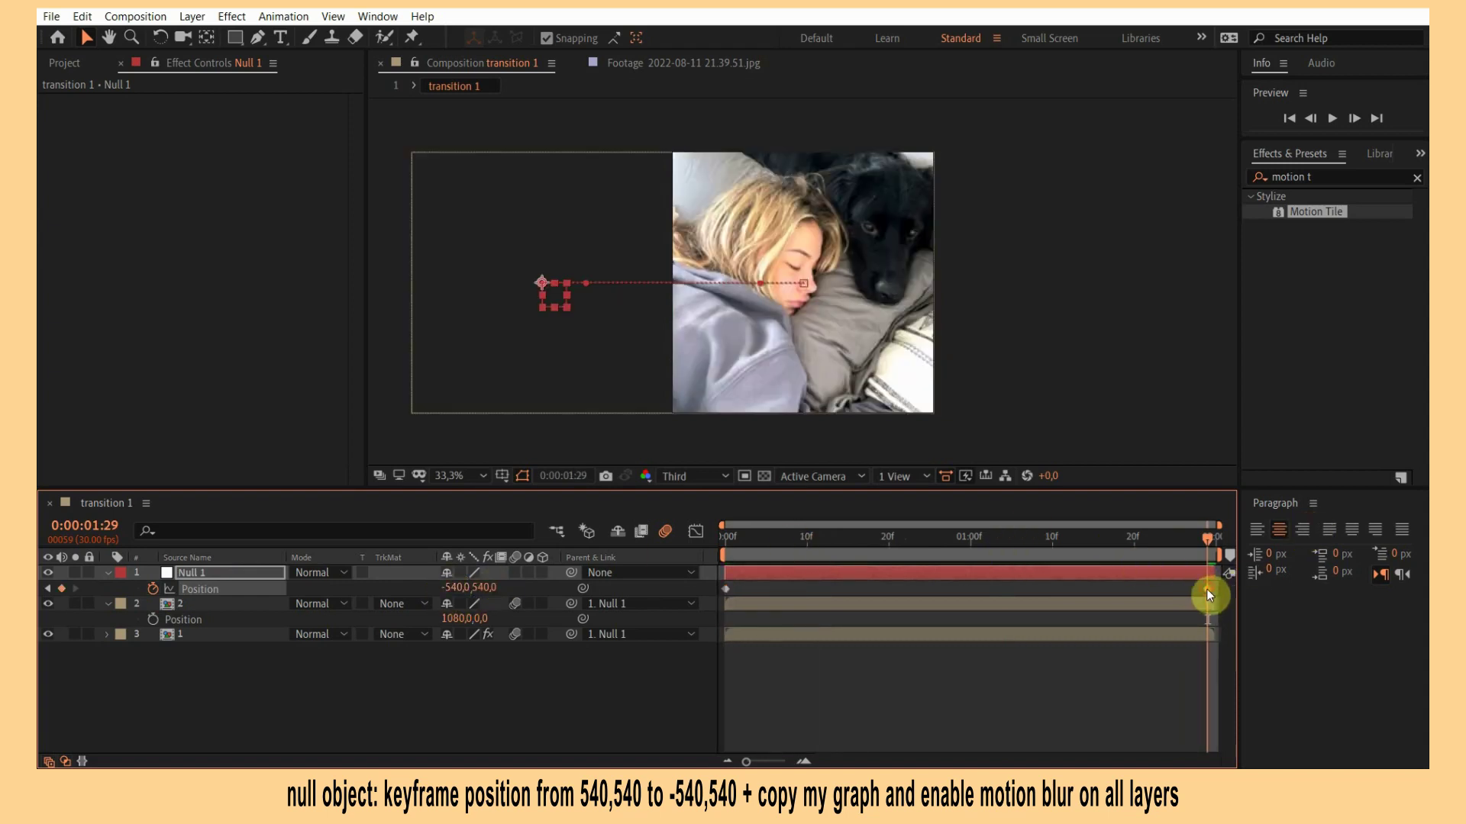
pyautogui.moveTo(1207, 590); pyautogui.dragTo(1214, 589)
# Separate Null 1's position dimensions, Easy Ease both keyframes and pull the handles into a steep S-curve.
pyautogui.click(697, 531)
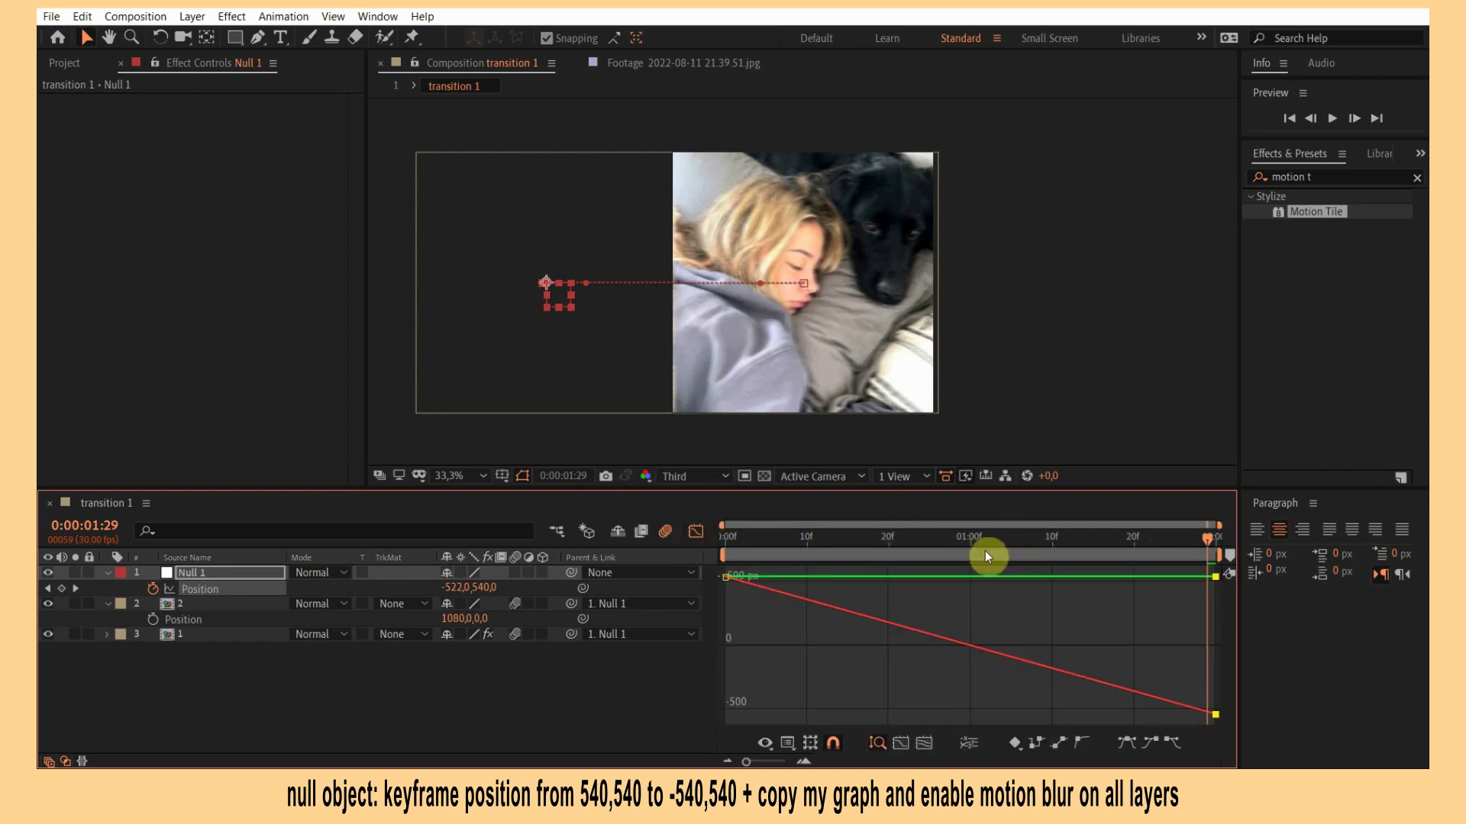
pyautogui.click(970, 546)
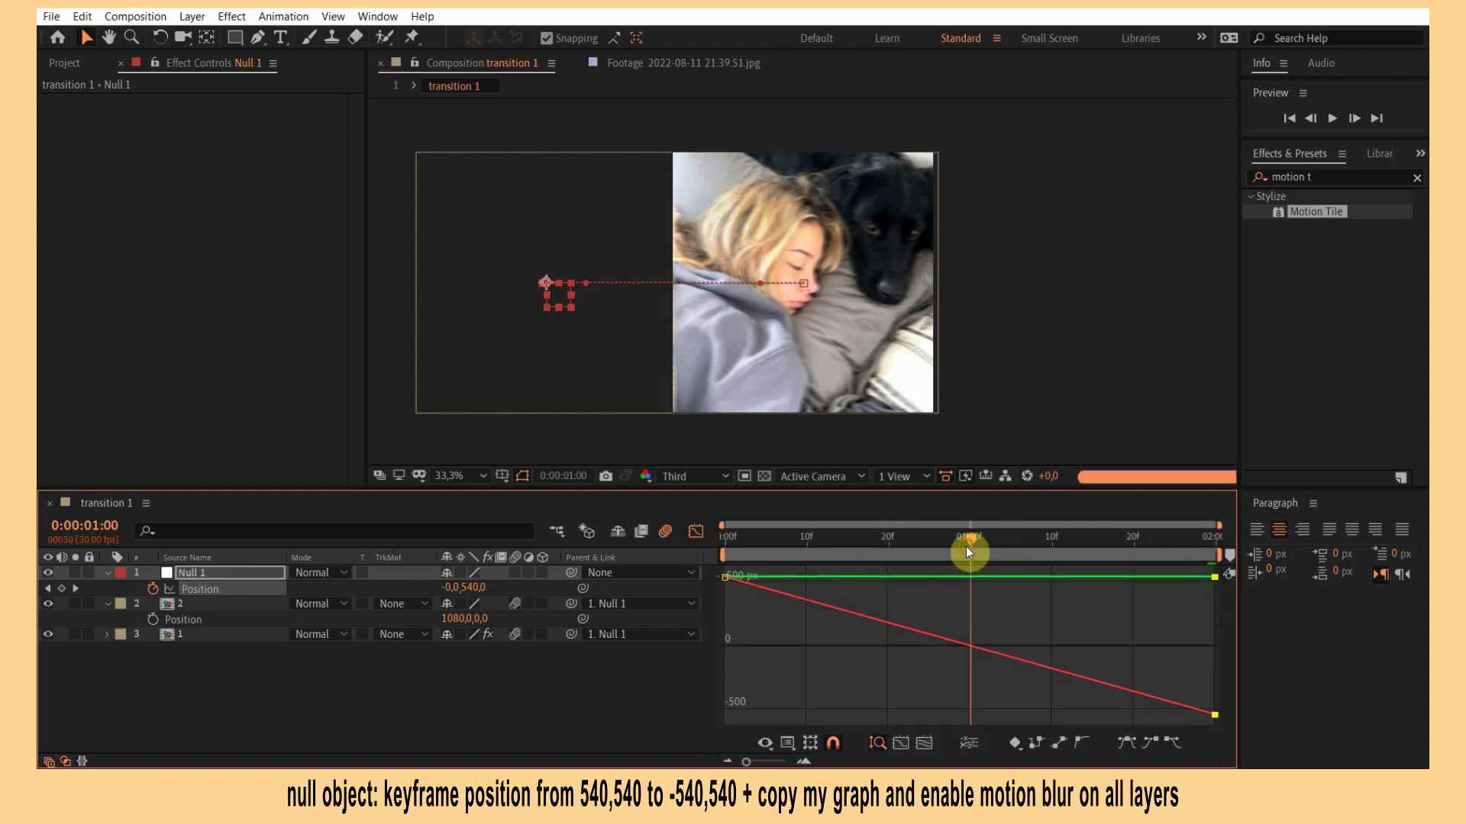
pyautogui.click(969, 740)
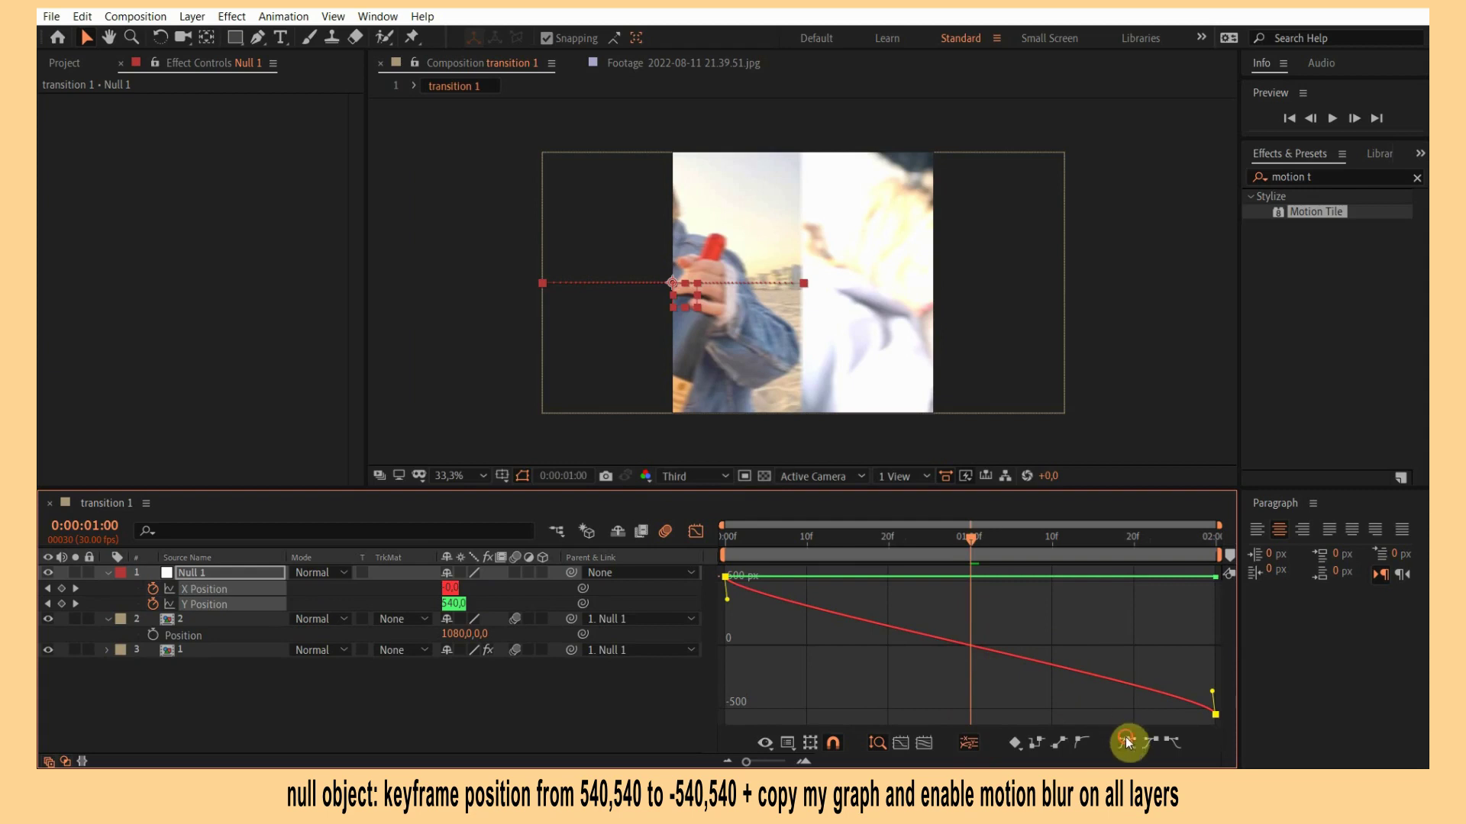
pyautogui.click(1127, 742)
pyautogui.moveTo(1052, 715); pyautogui.dragTo(726, 718)
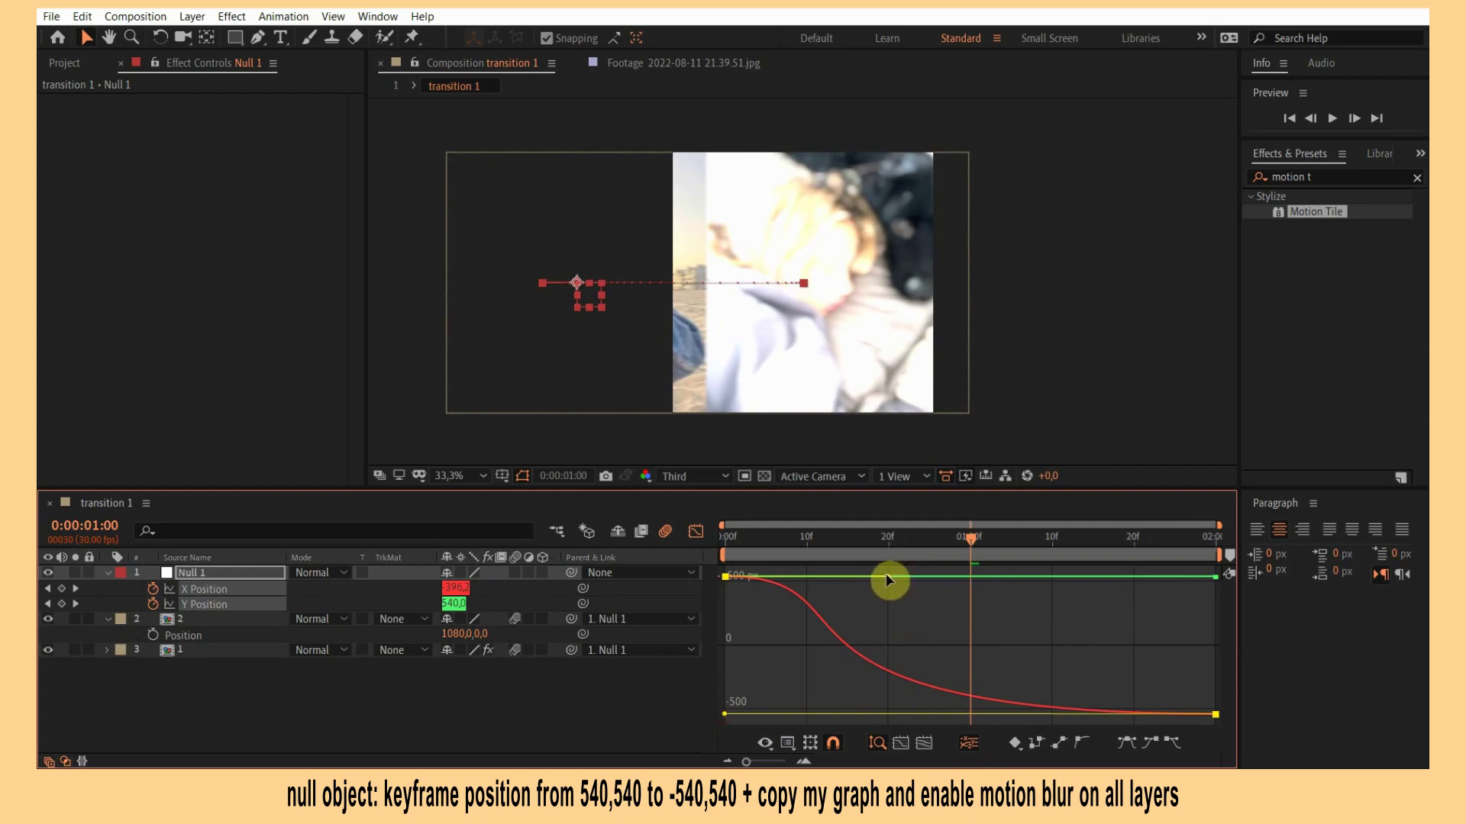
pyautogui.moveTo(888, 580); pyautogui.dragTo(1232, 571)
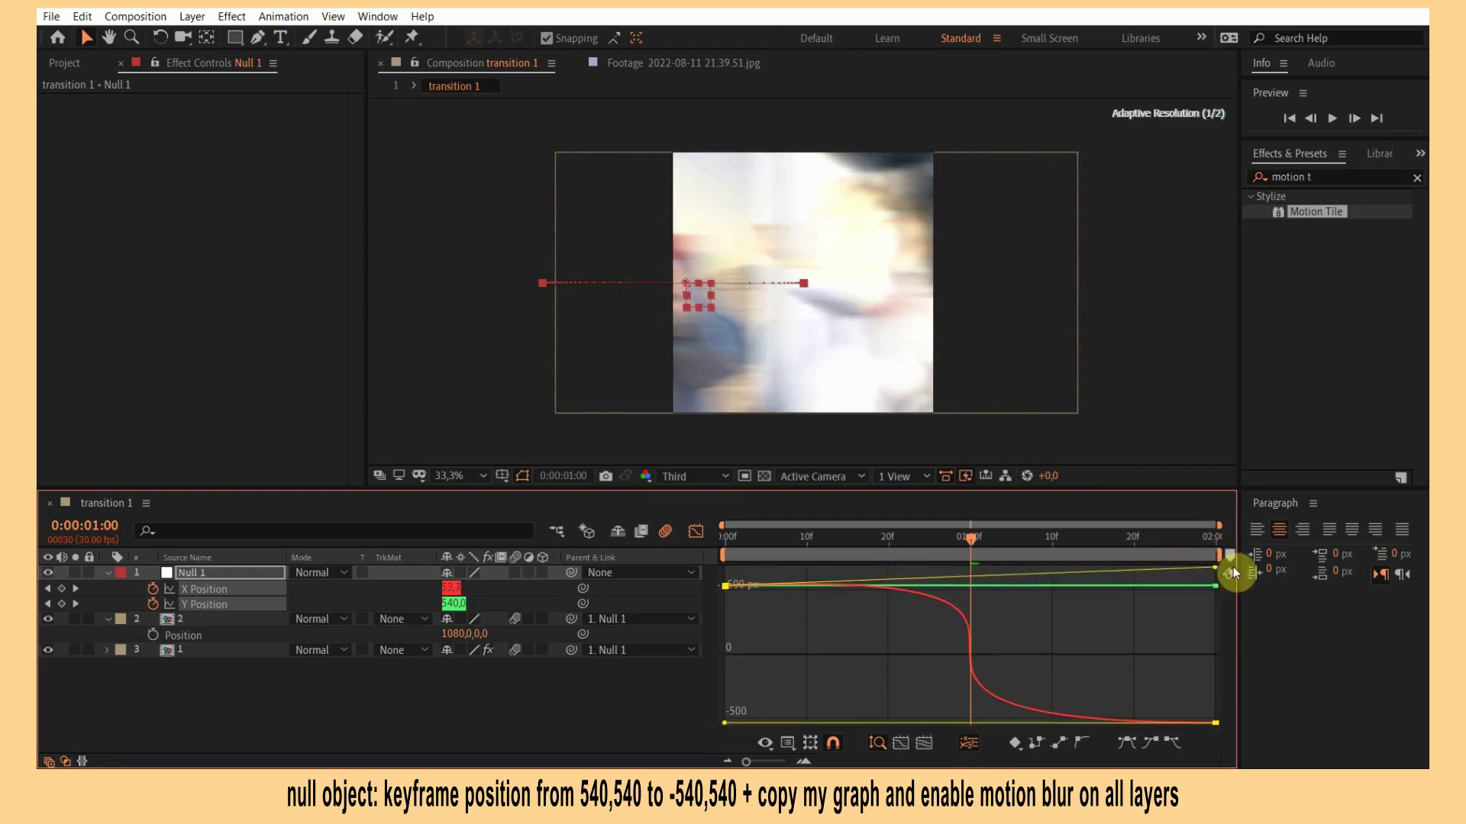
pyautogui.hotkey('ctrl', 'z')
pyautogui.click(803, 580)
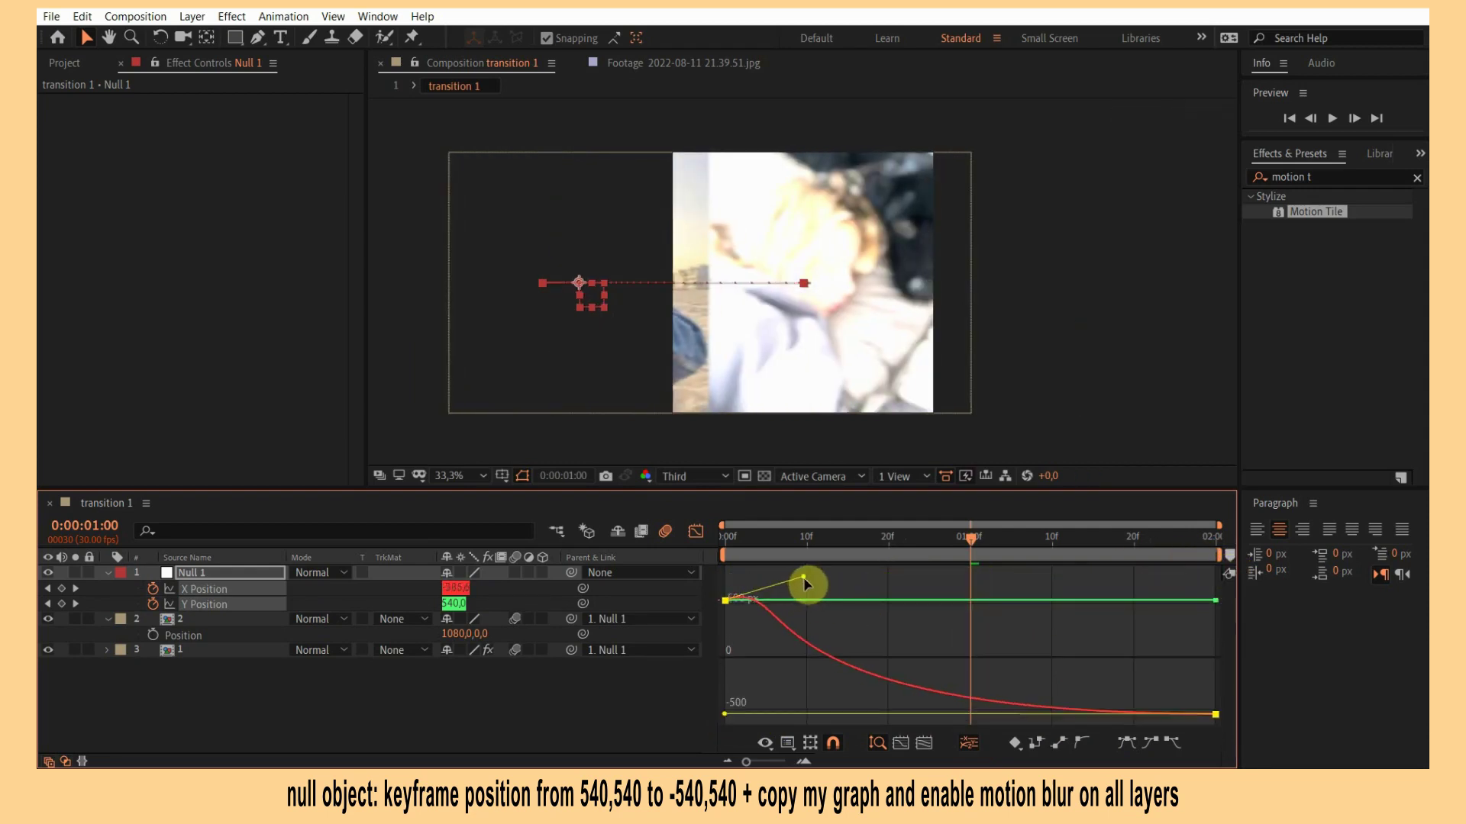
pyautogui.moveTo(804, 582); pyautogui.dragTo(1221, 600)
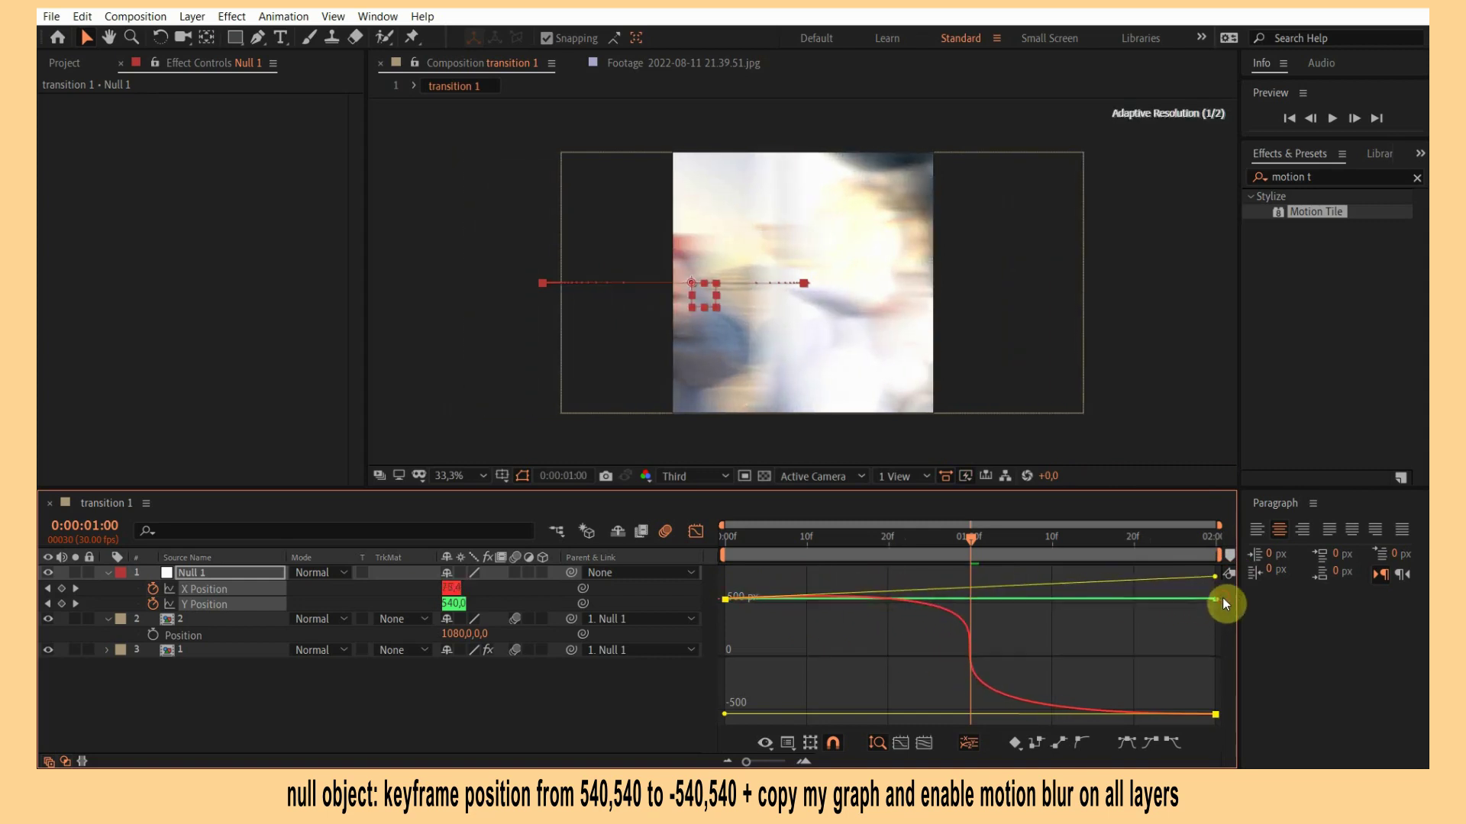
# Preview the slide, slightly shorten both ease handles, and show only the animated properties.
pyautogui.moveTo(770, 539); pyautogui.dragTo(693, 544)
pyautogui.press('space')
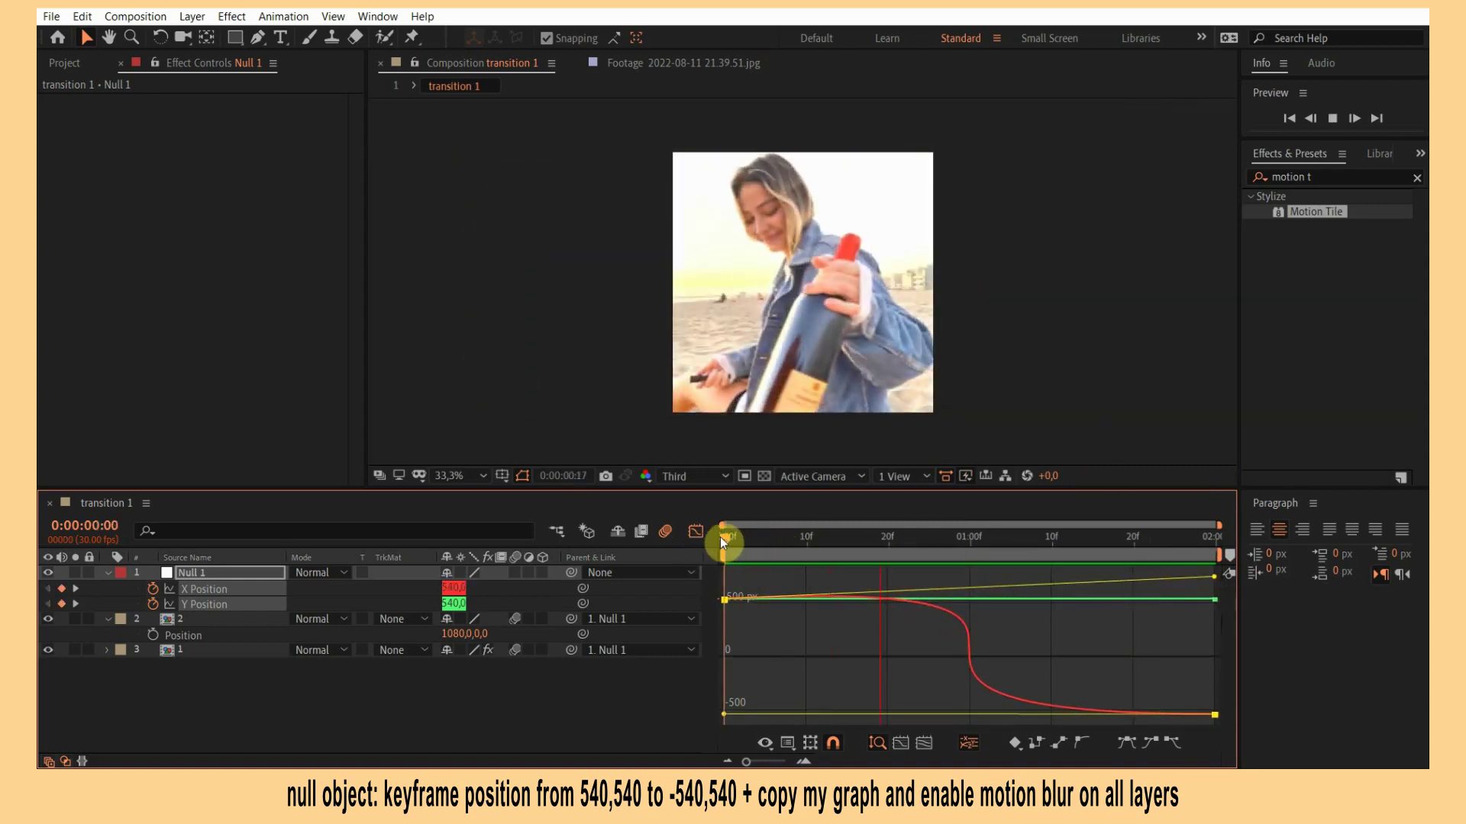
pyautogui.click(965, 571)
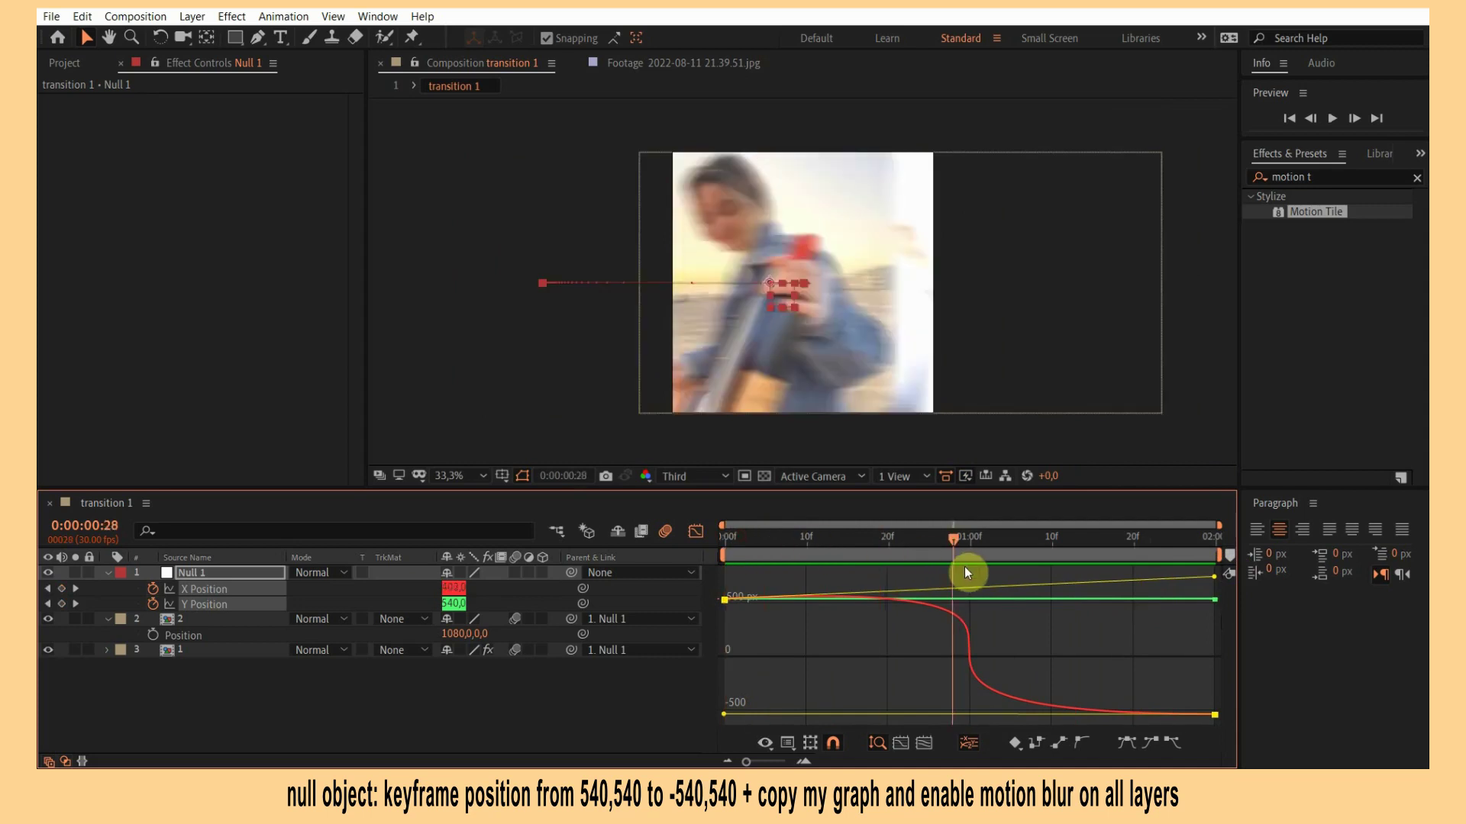
pyautogui.moveTo(964, 572); pyautogui.dragTo(974, 567)
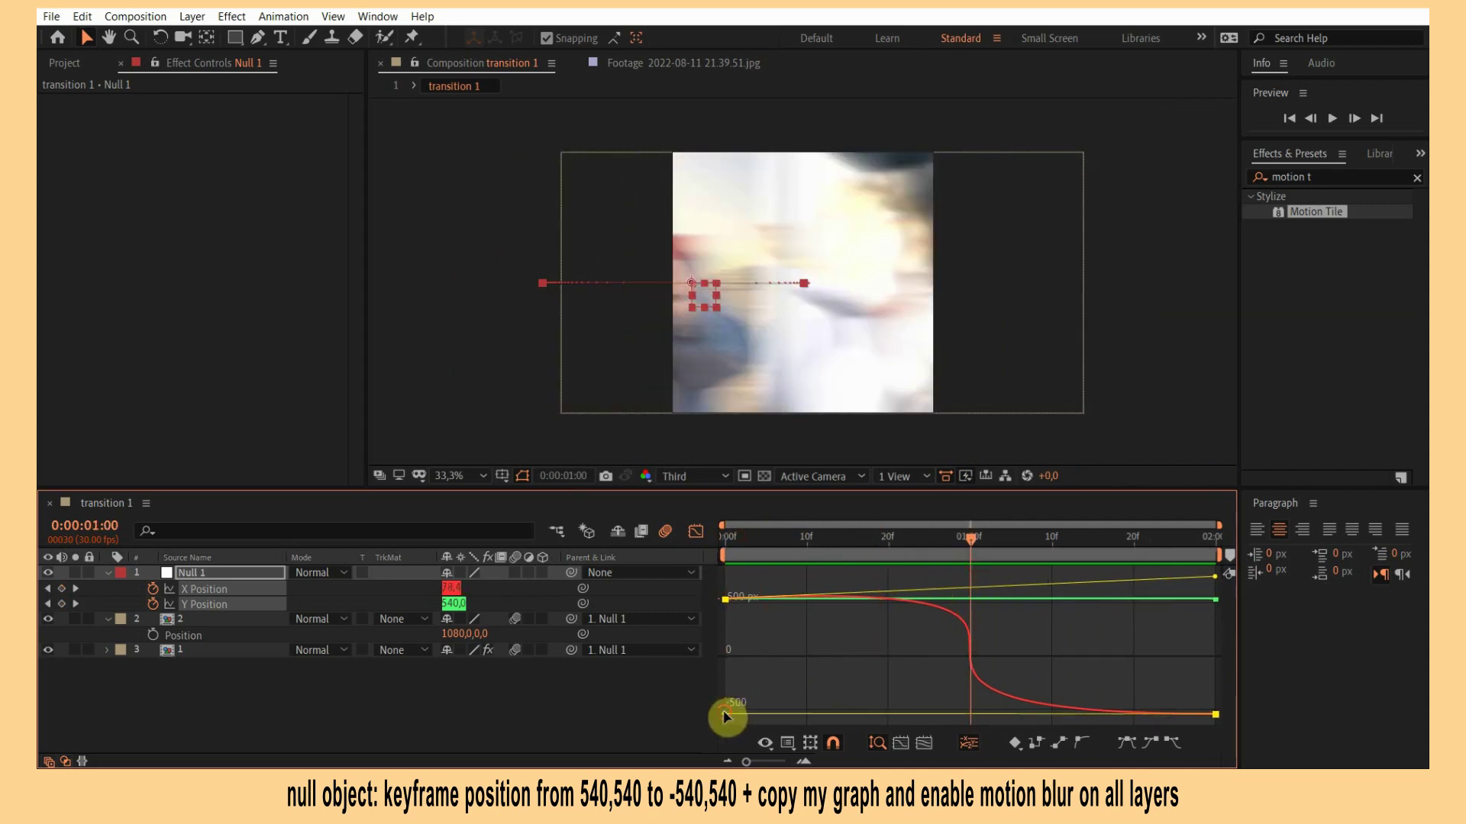
pyautogui.moveTo(726, 716); pyautogui.dragTo(772, 716)
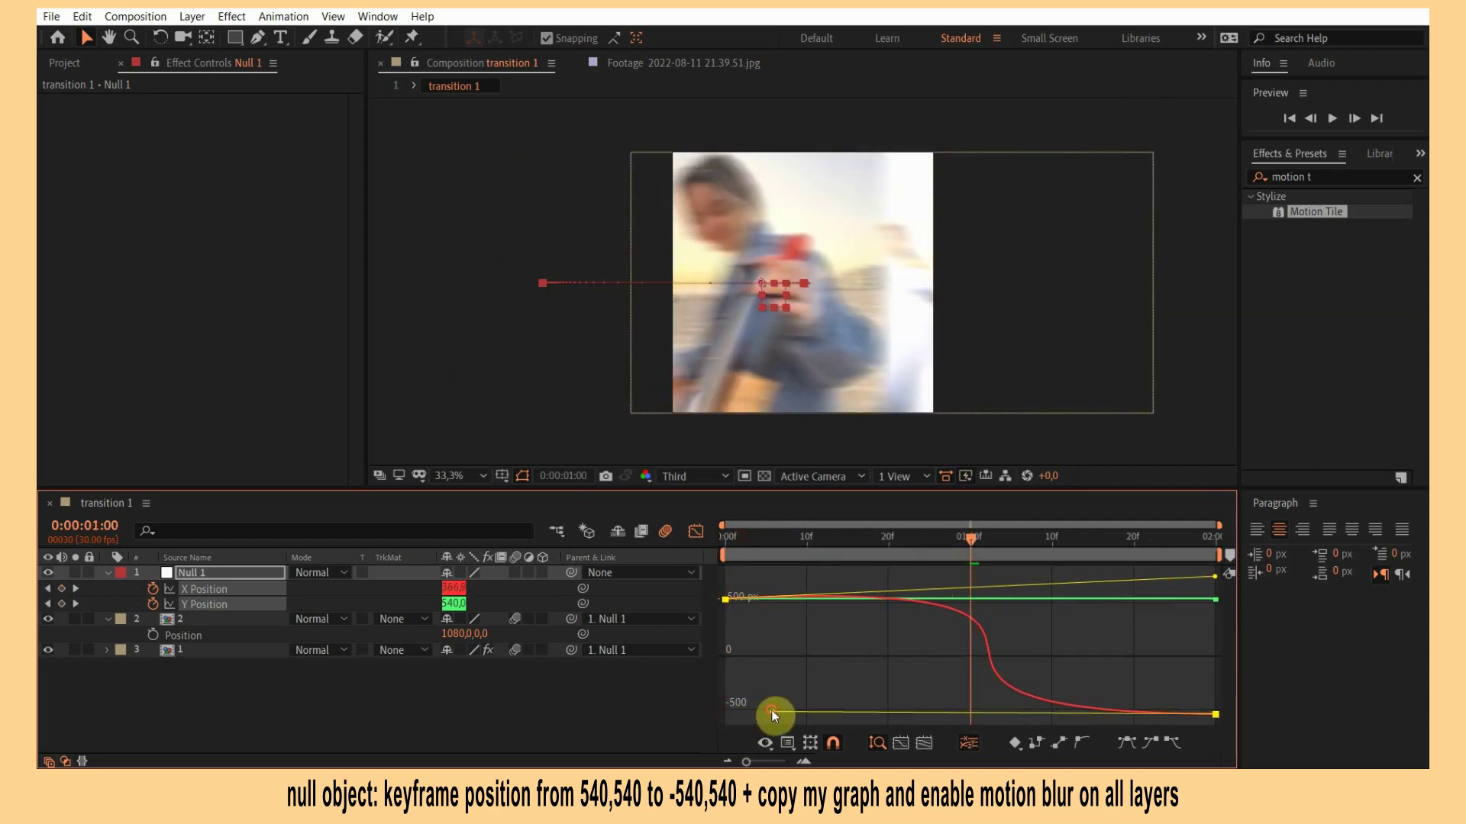
pyautogui.moveTo(1206, 586); pyautogui.dragTo(1153, 586)
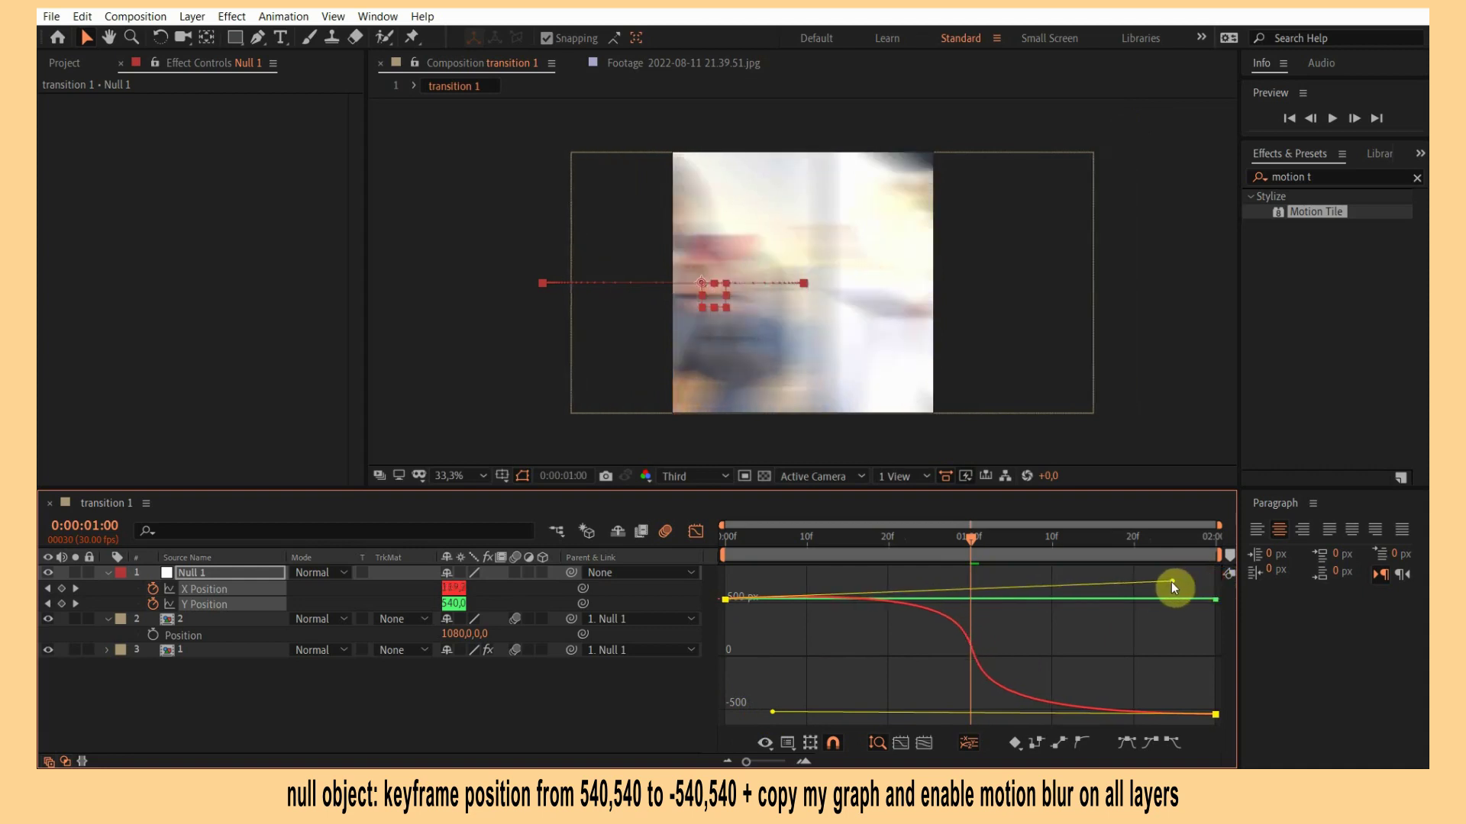
pyautogui.press('space')
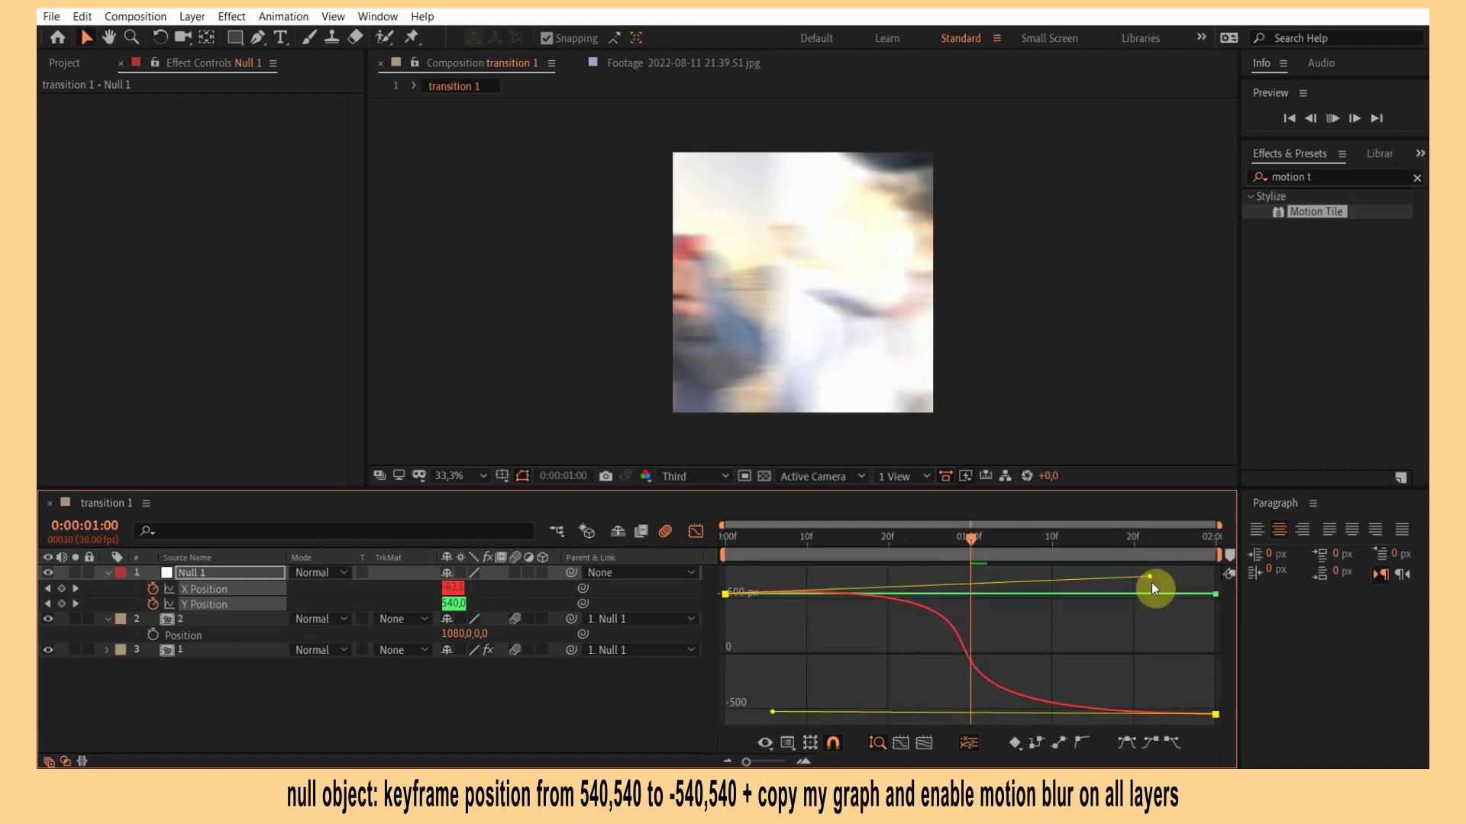
pyautogui.click(694, 531)
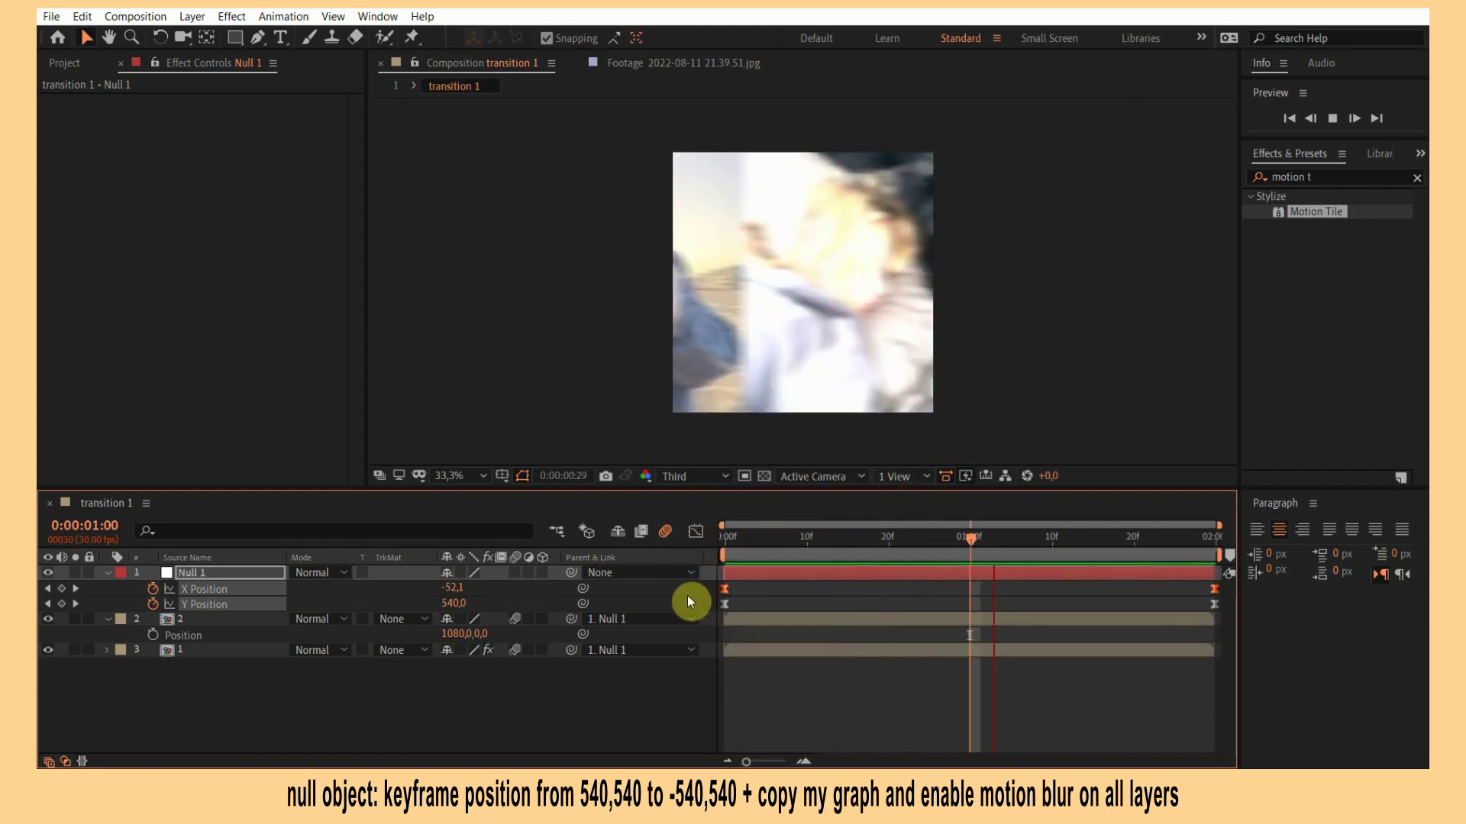
pyautogui.click(729, 539)
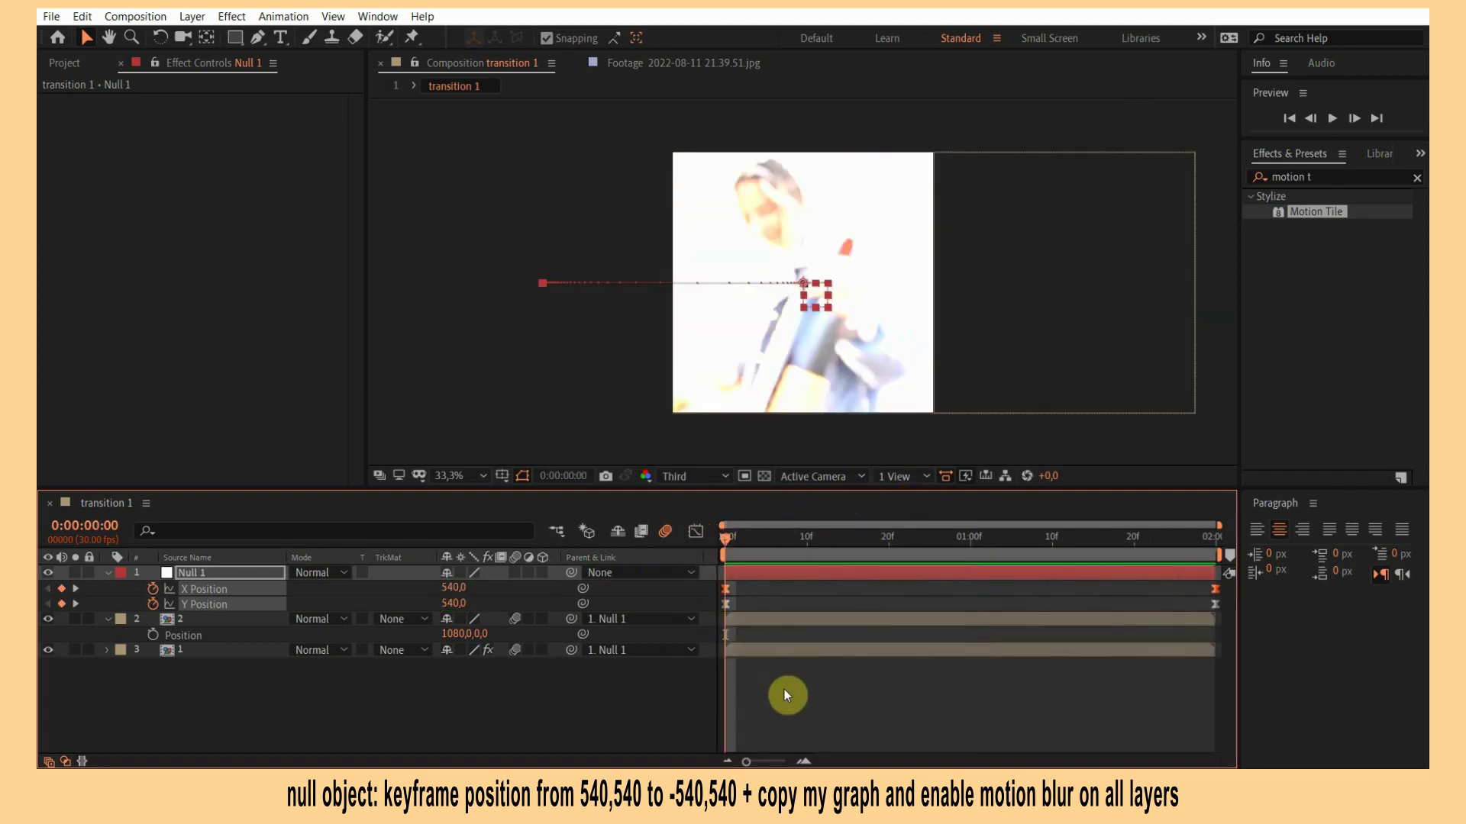
pyautogui.click(785, 689)
pyautogui.press('u')
pyautogui.press('u')
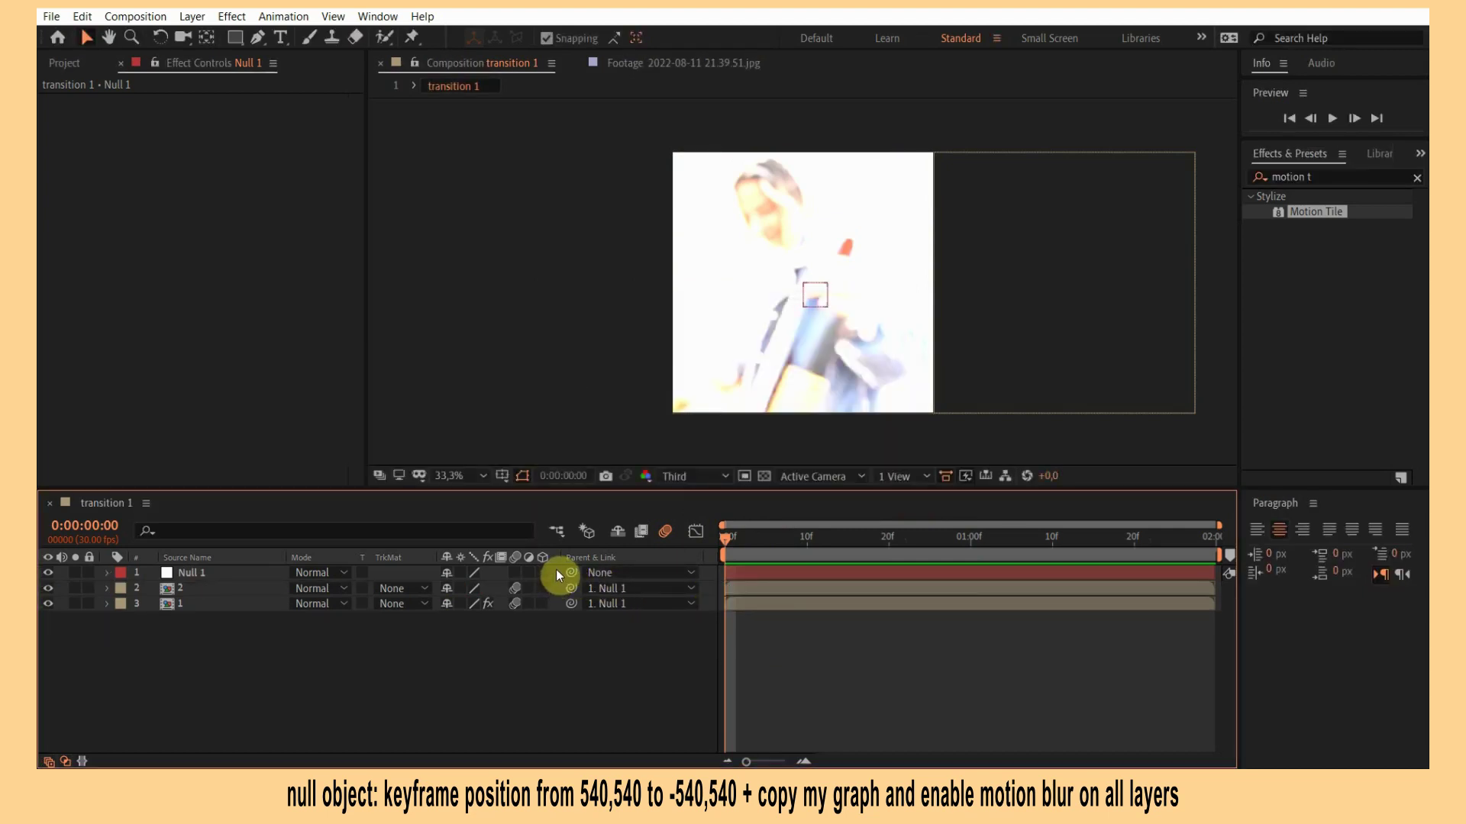
# Pre-compose all three layers into a single comp named 1.
pyautogui.moveTo(556, 570); pyautogui.dragTo(561, 635)
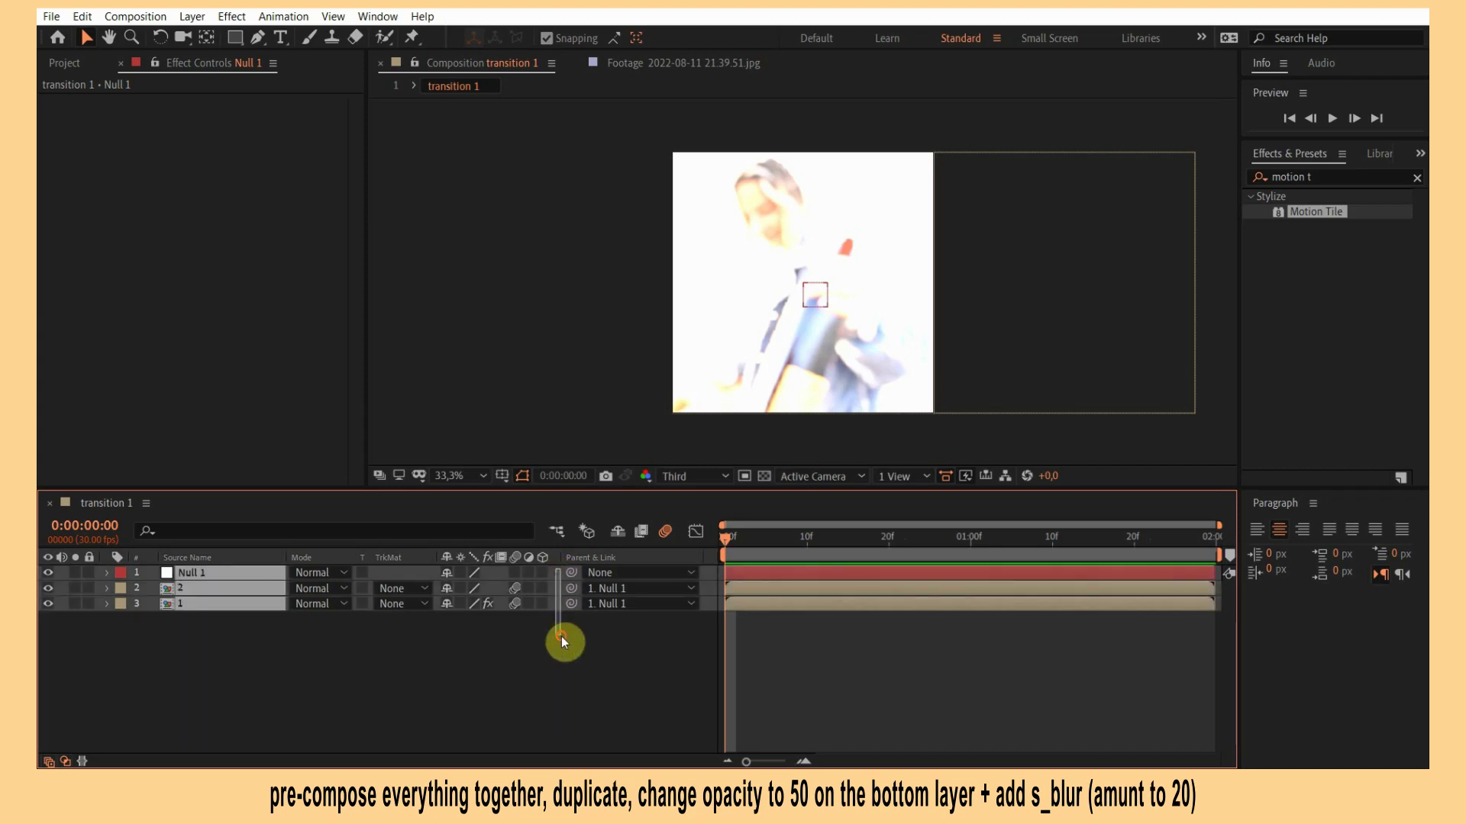
pyautogui.rightClick(795, 589)
pyautogui.hotkey('ctrl', 'shift', 'c')
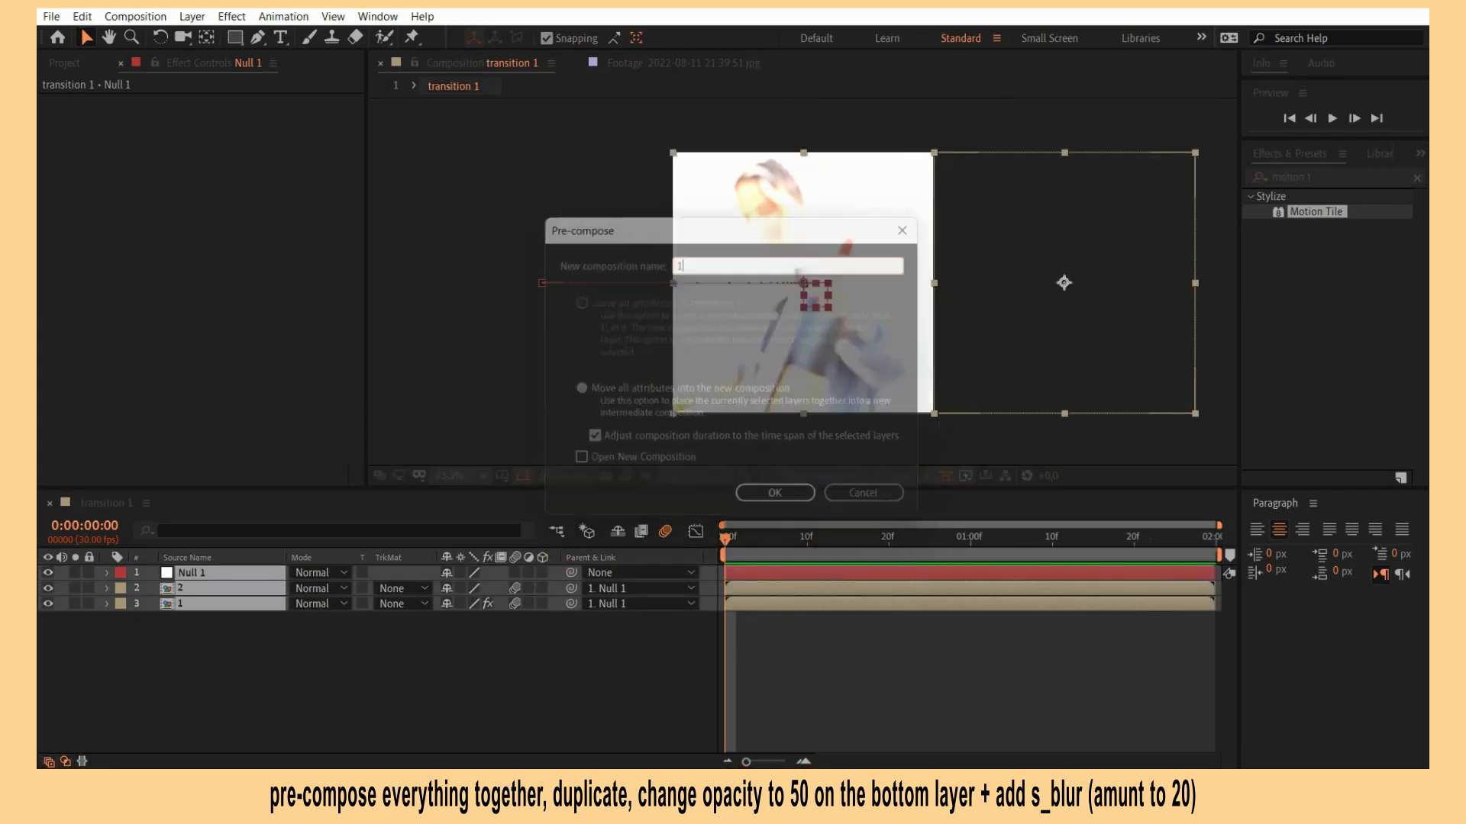
pyautogui.press('Return')
# Duplicate the pre-comp, hide the top copy and set the bottom copy's opacity to 50%.
pyautogui.hotkey('ctrl', 'd')
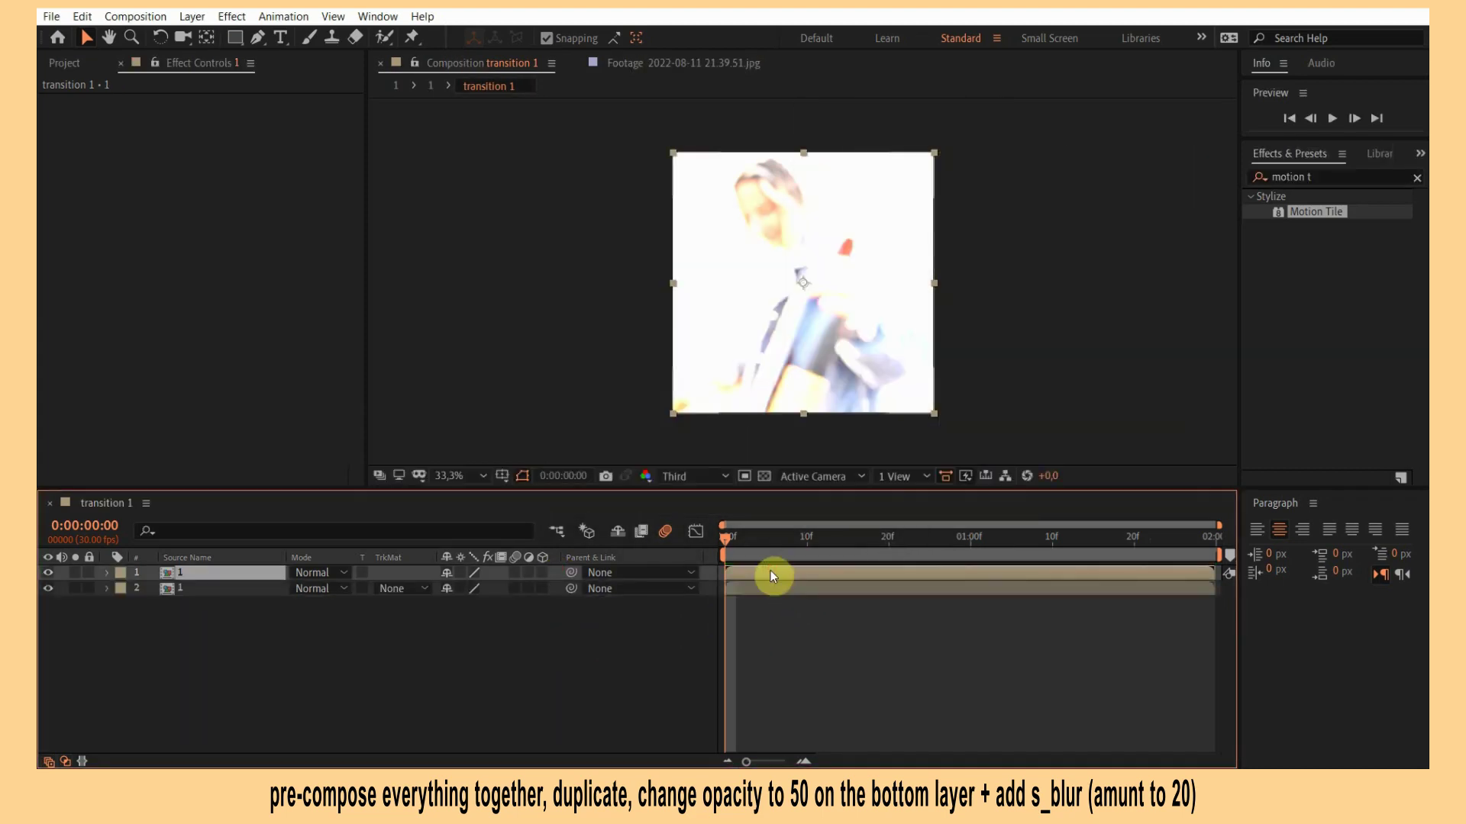
pyautogui.click(48, 575)
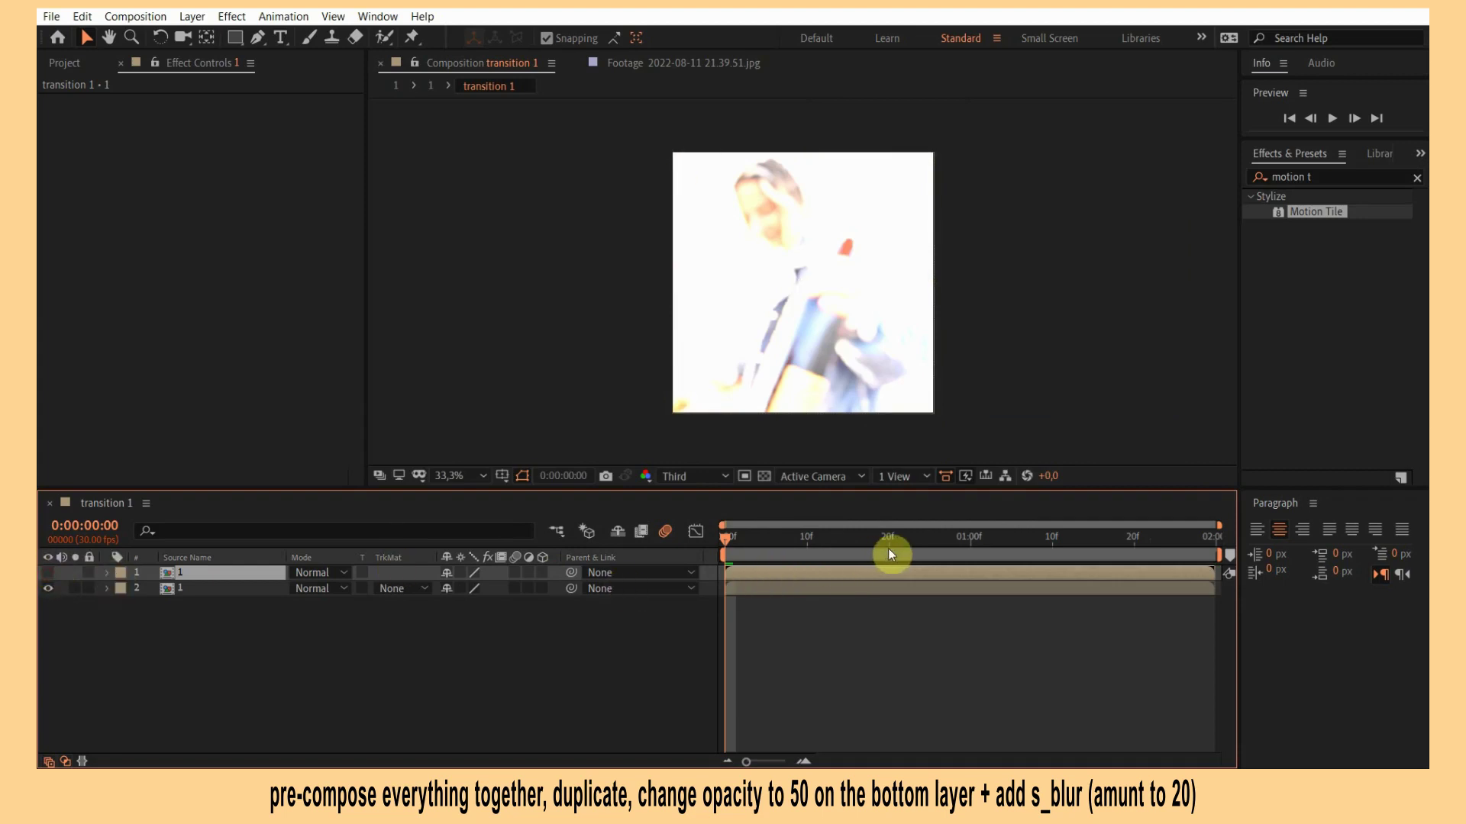
pyautogui.click(808, 590)
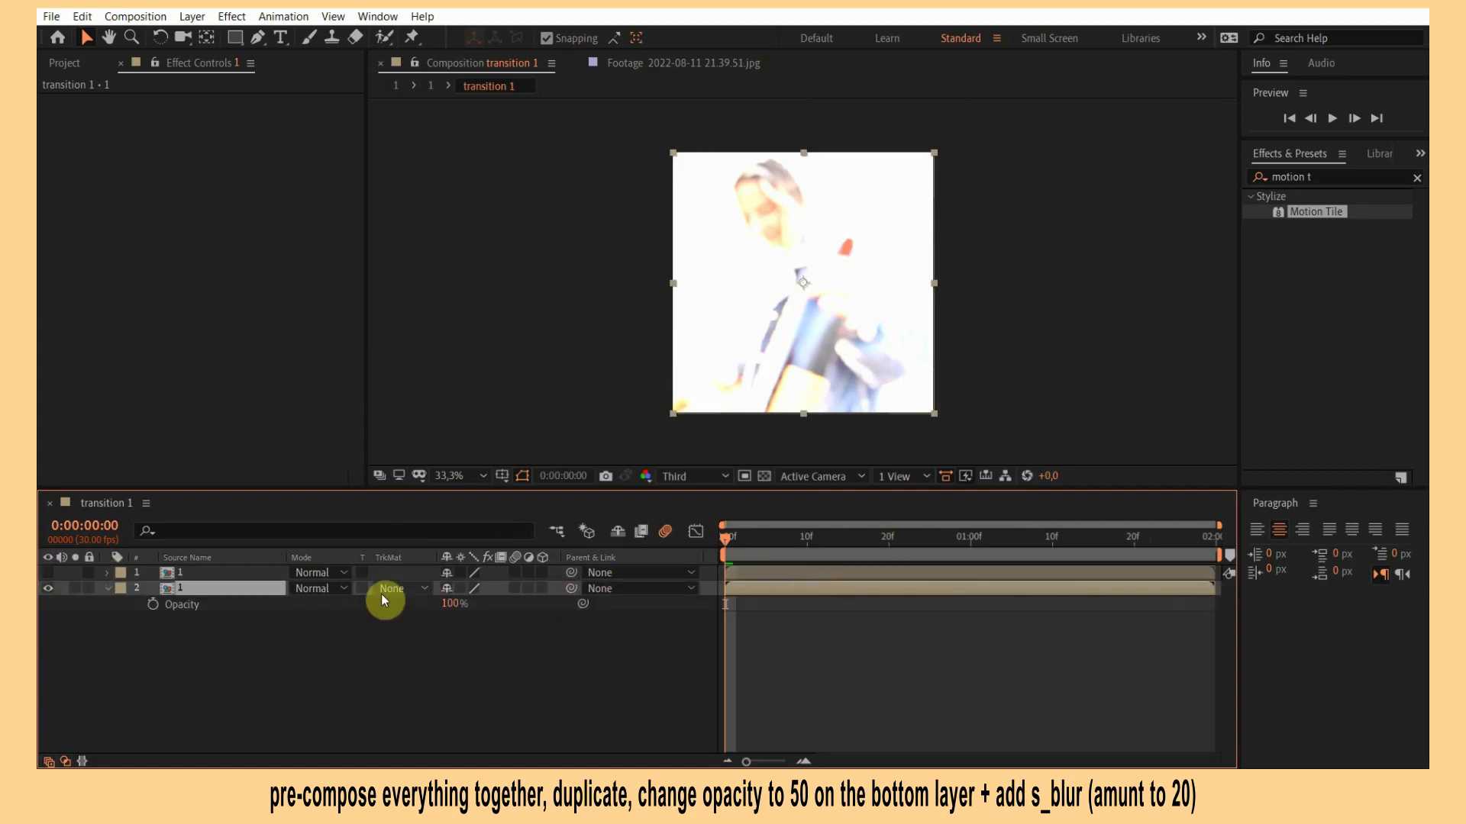
pyautogui.click(450, 604)
pyautogui.write('50')
pyautogui.press('Return')
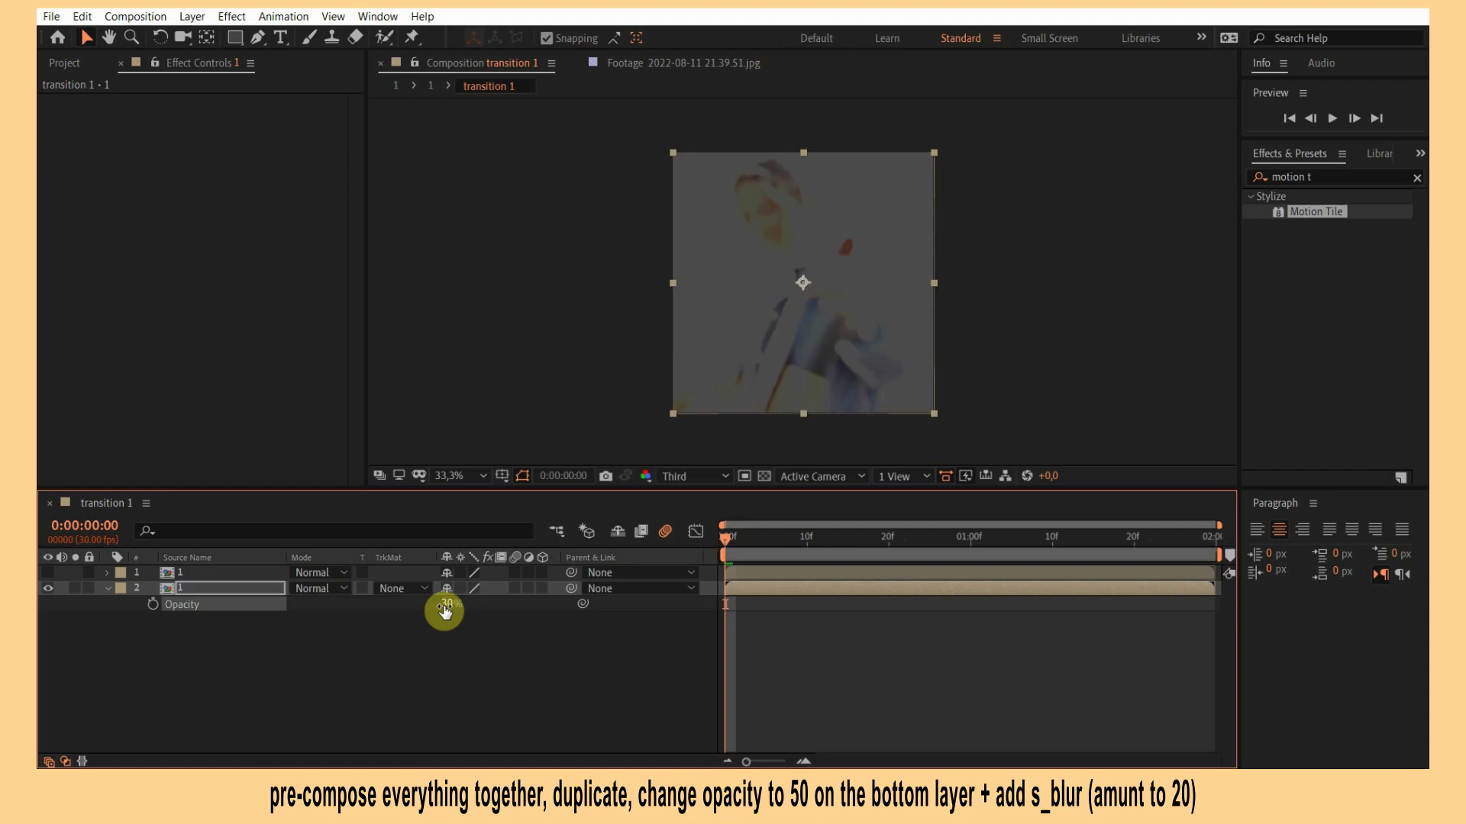
pyautogui.moveTo(442, 605); pyautogui.dragTo(445, 611)
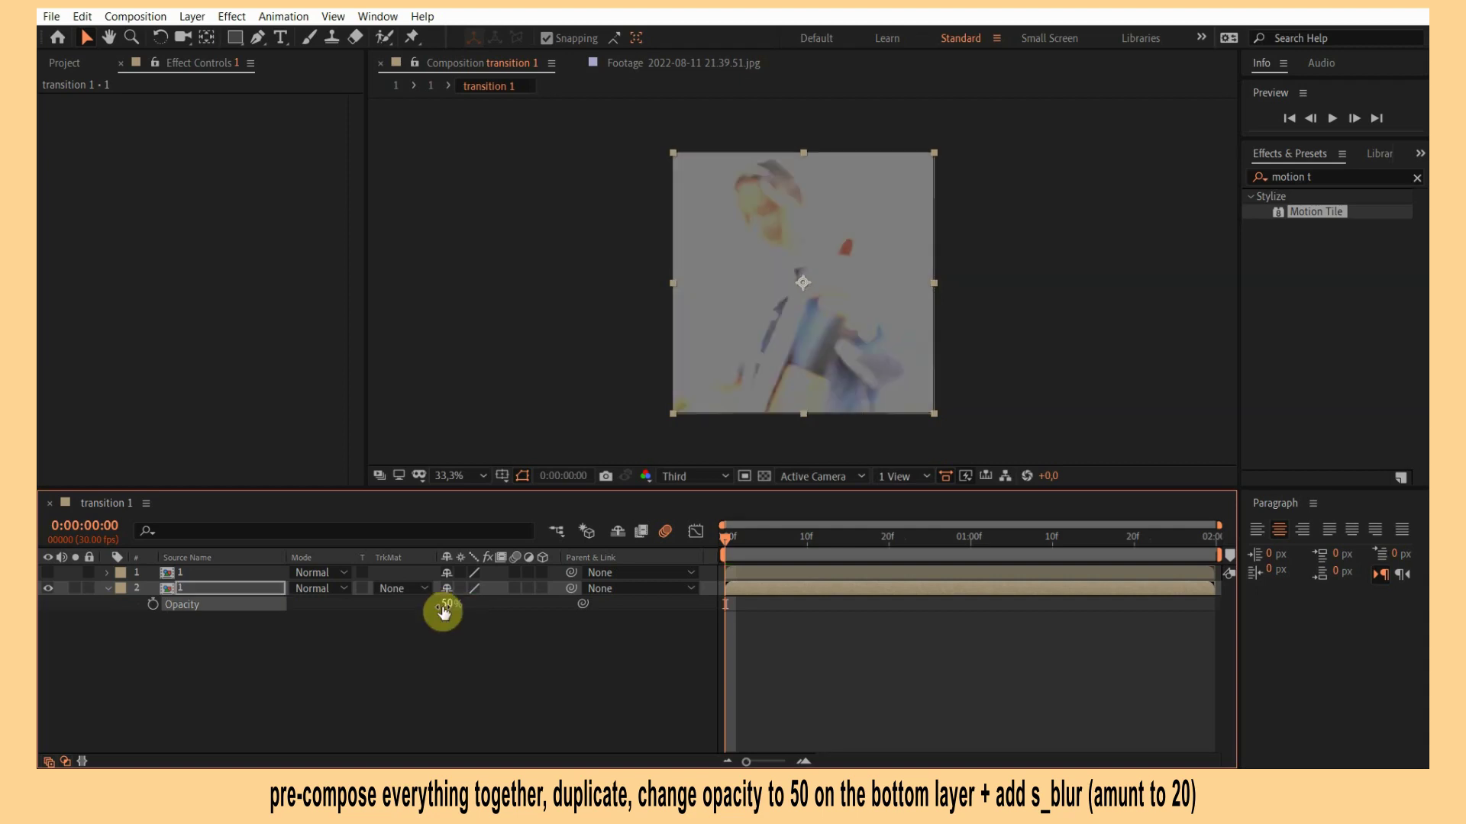
# Apply S_Blur at Blur Amount 20 to the bottom pre-comp copy, then unhide and select the top copy.
pyautogui.click(1298, 177)
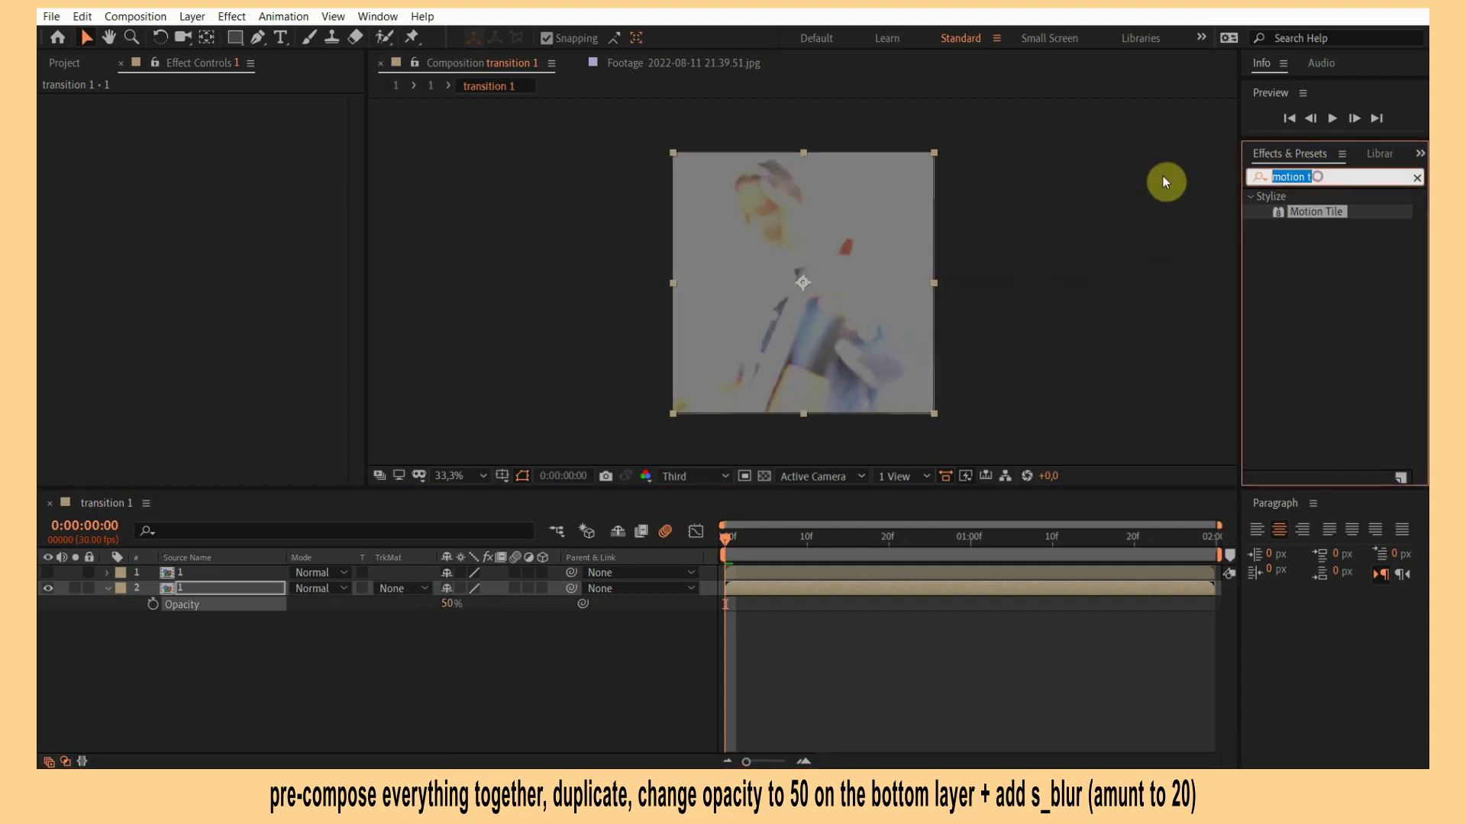
pyautogui.write('s_blur')
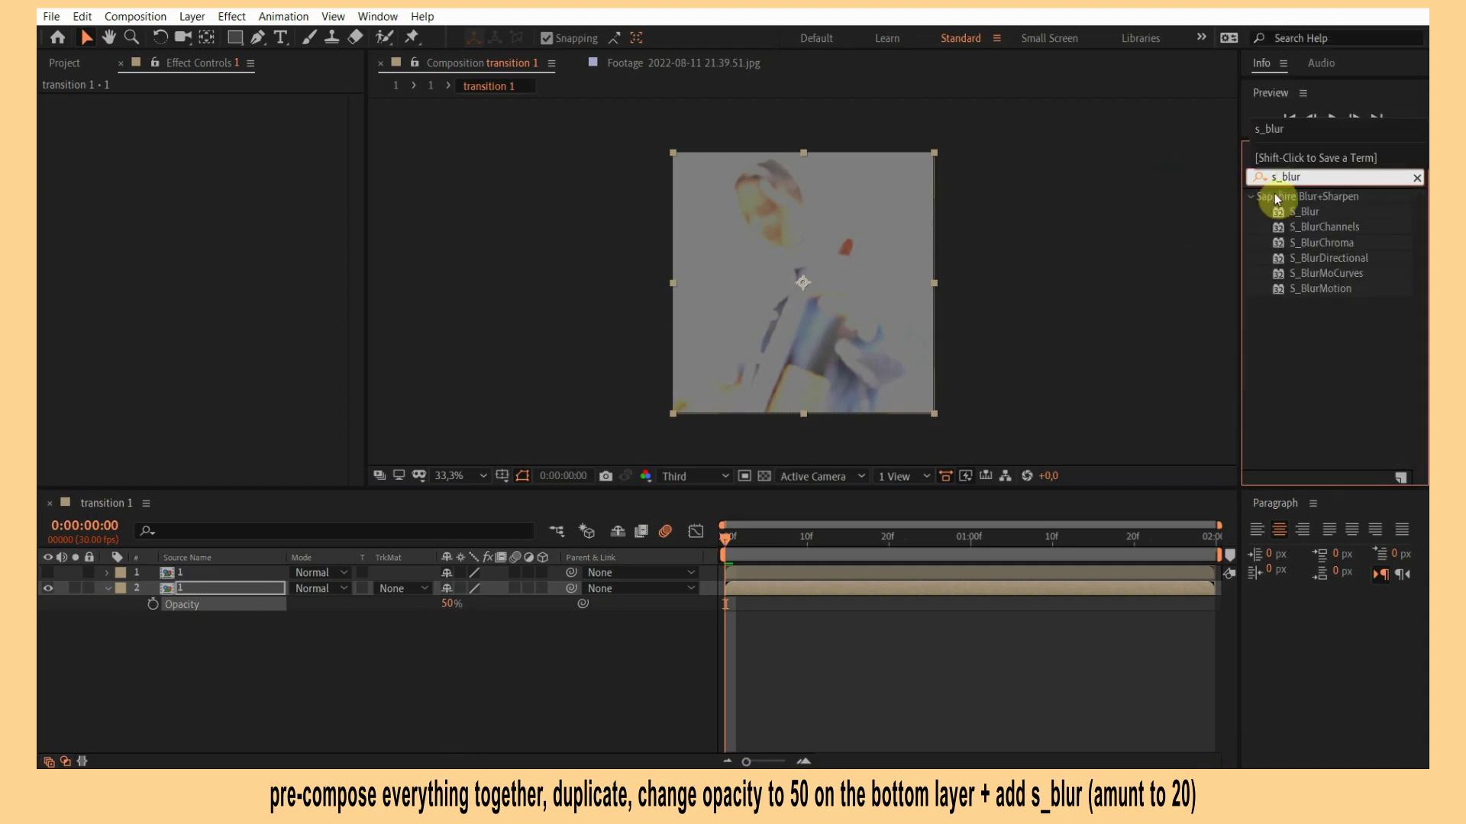
pyautogui.moveTo(1290, 211); pyautogui.dragTo(821, 589)
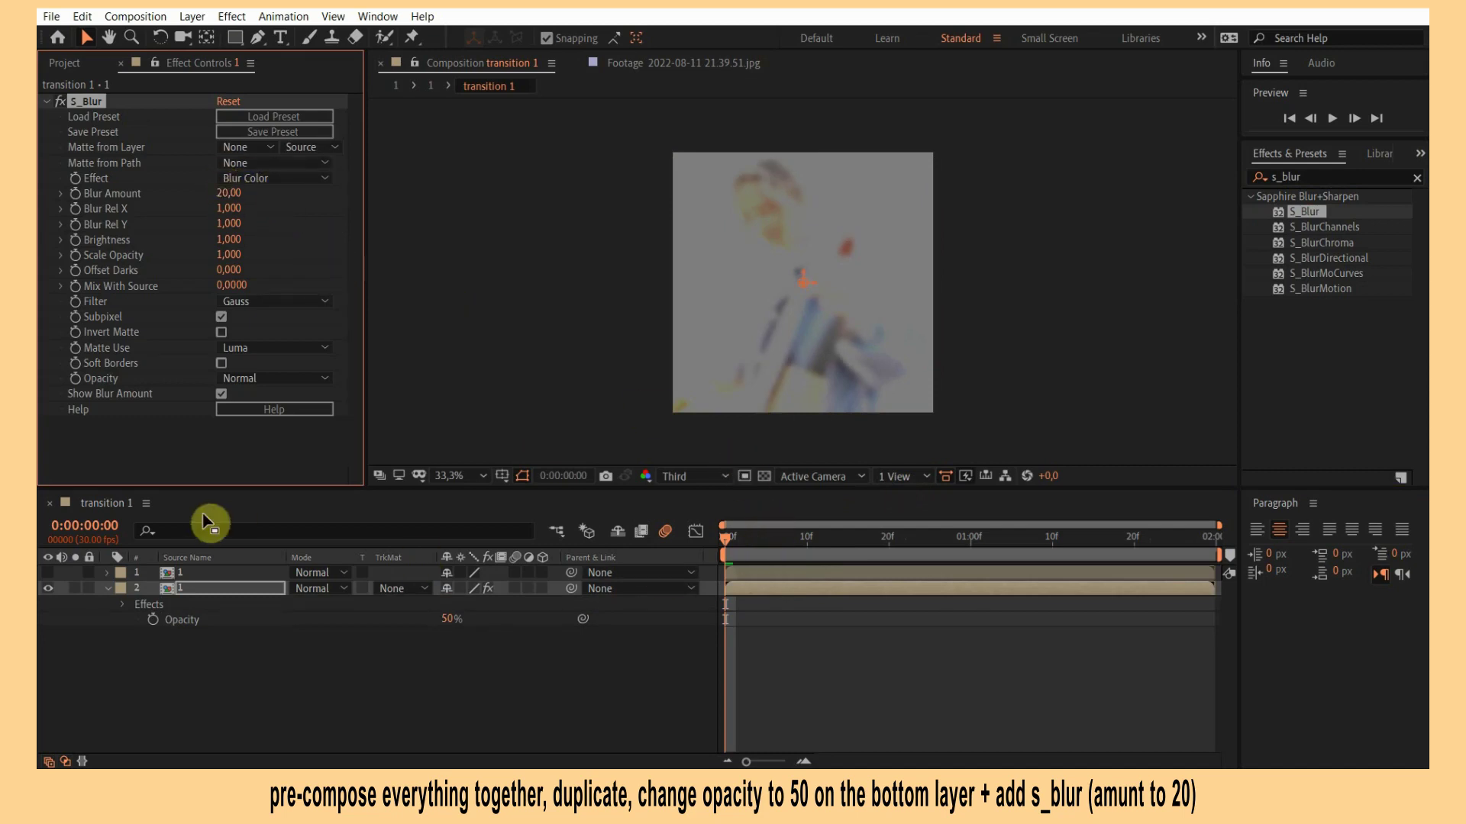
pyautogui.click(48, 573)
pyautogui.click(215, 579)
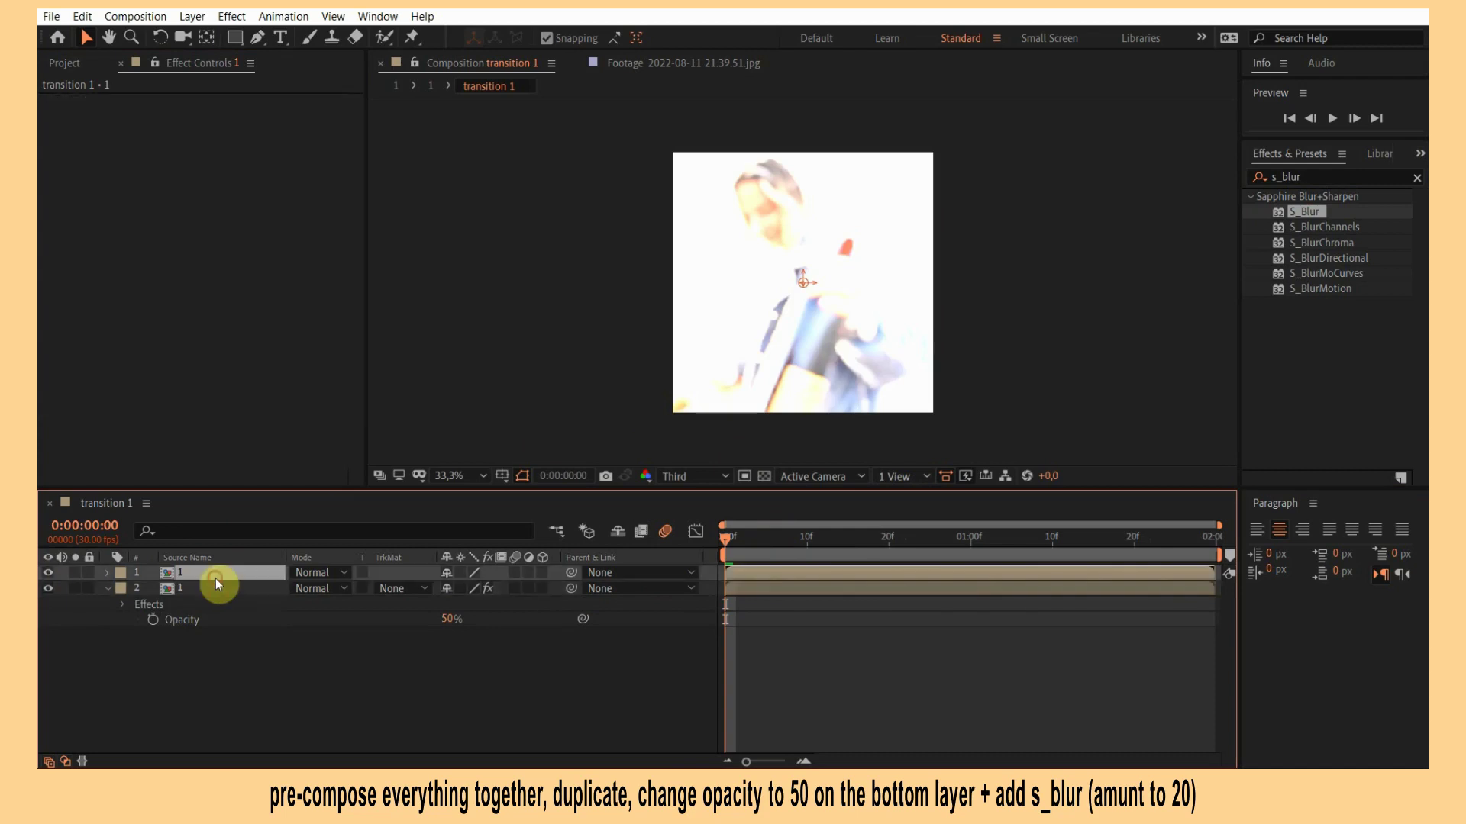
# Scale the top pre-comp copy down to 45% and preview the transition.
pyautogui.press('s')
pyautogui.moveTo(497, 589); pyautogui.dragTo(455, 588)
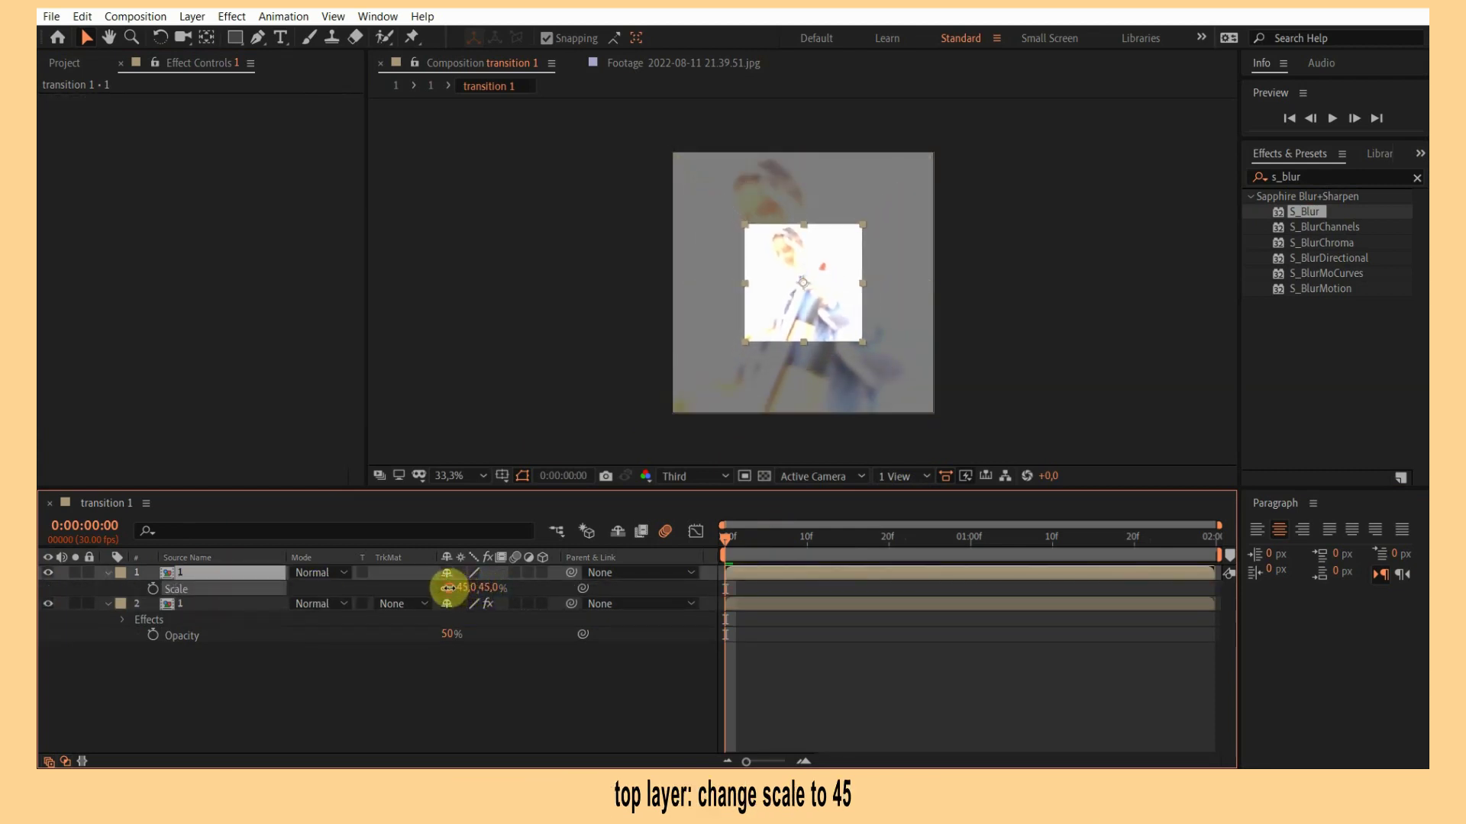
pyautogui.click(890, 648)
pyautogui.press('space')
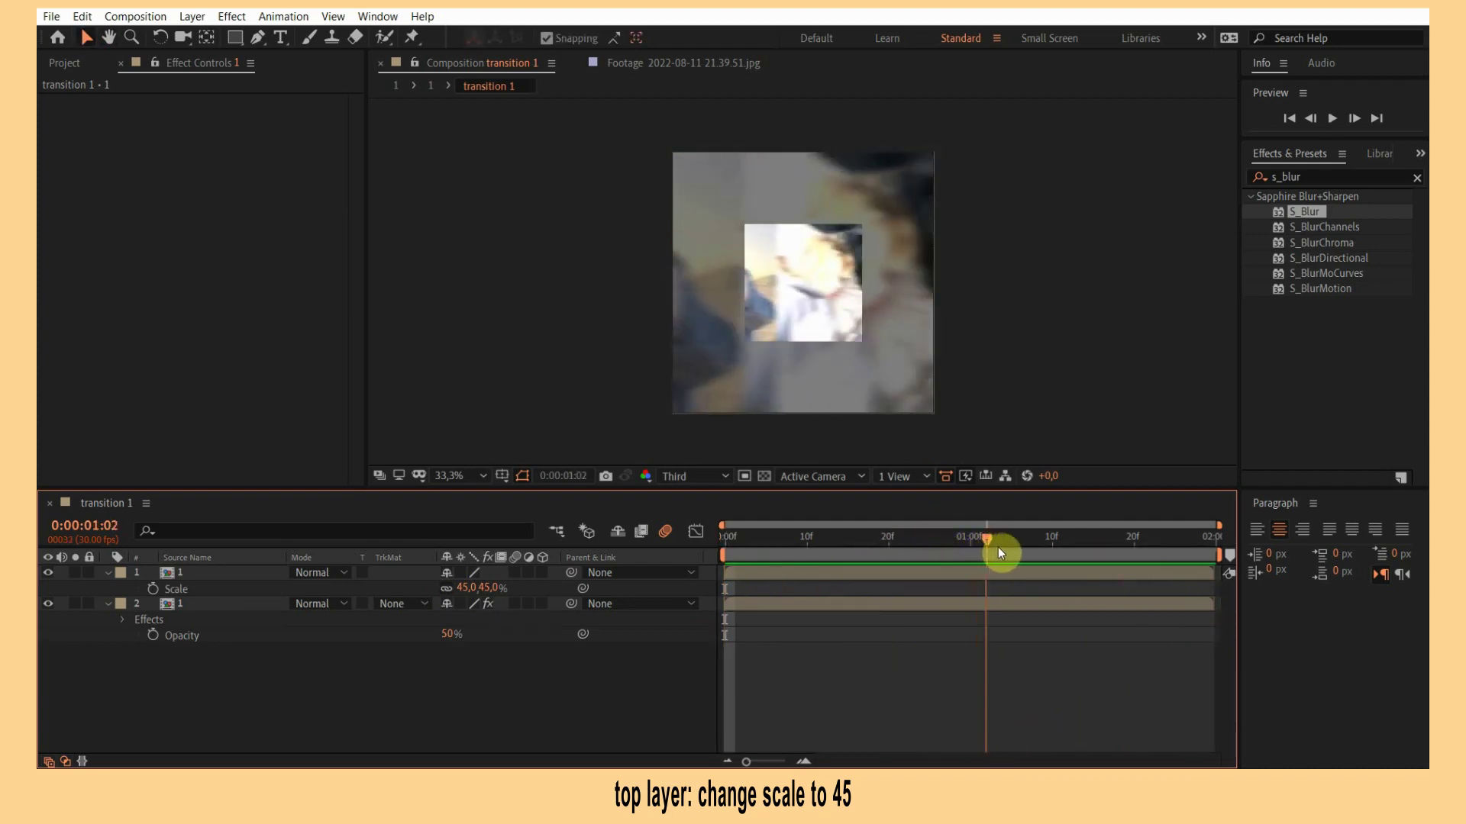
pyautogui.press('space')
# Move to the comp end and expand the transition 1 folder in the Project panel.
pyautogui.moveTo(1137, 552); pyautogui.dragTo(1205, 555)
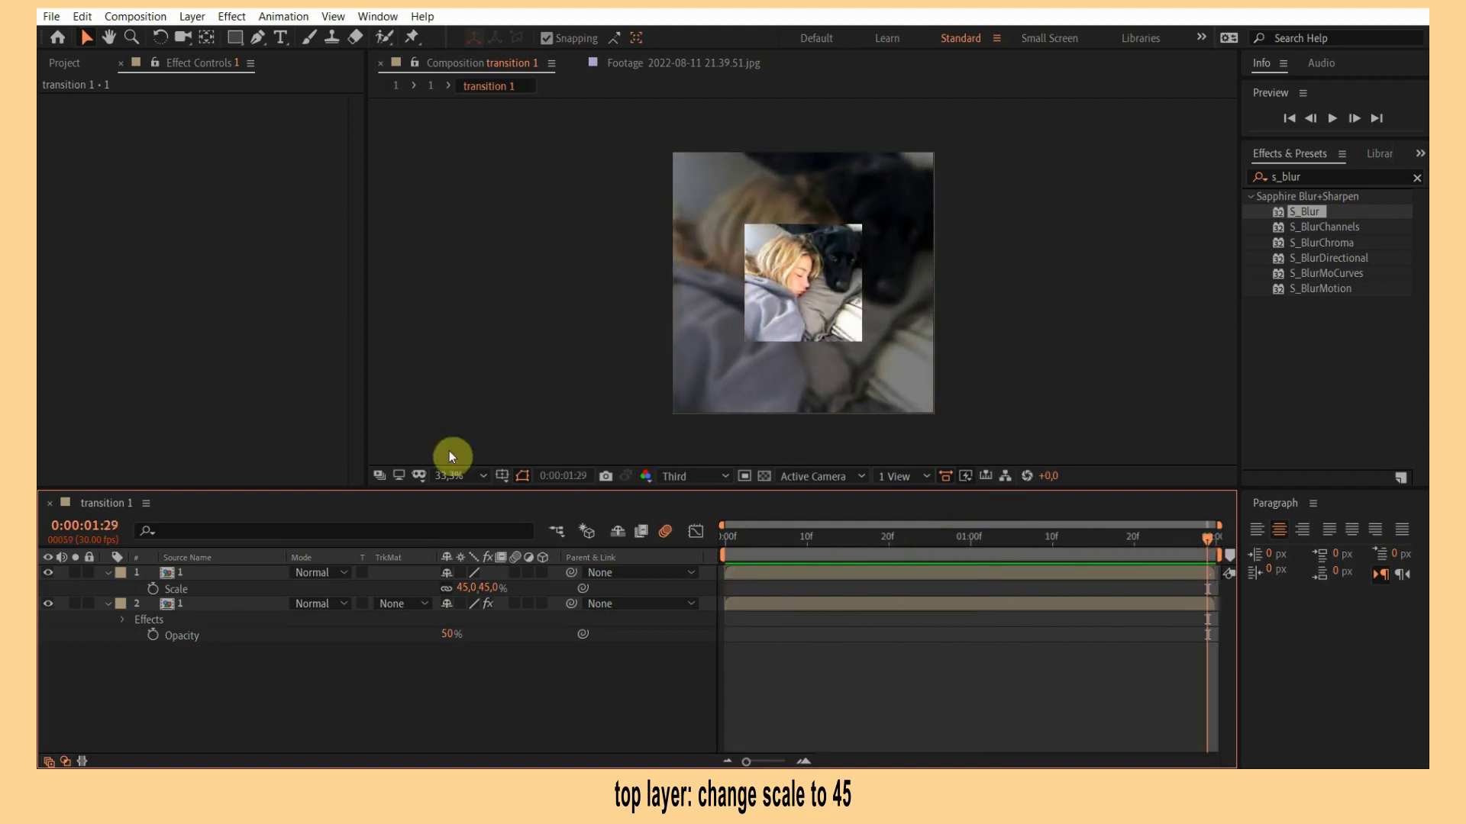
pyautogui.click(77, 65)
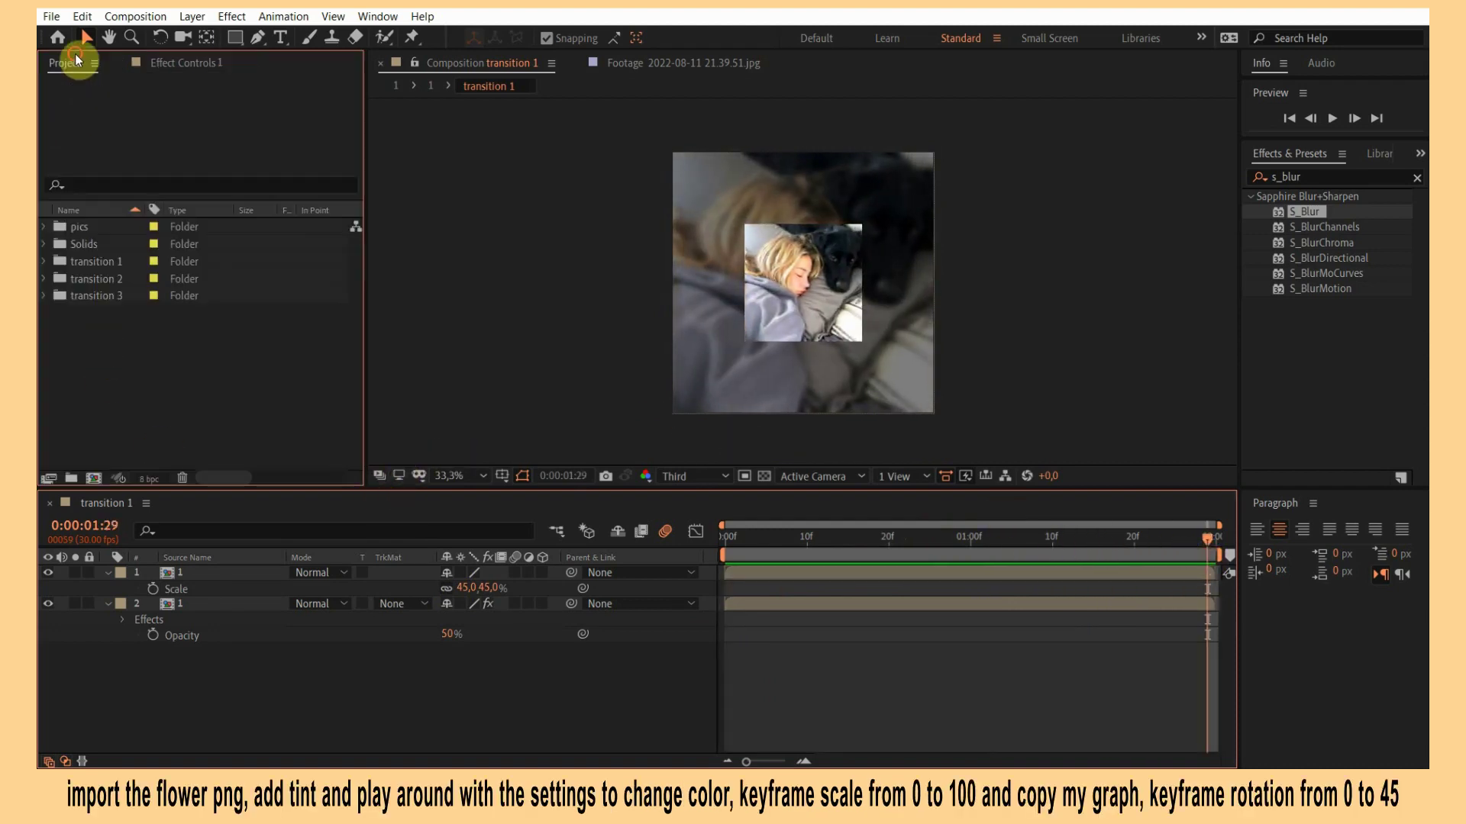
pyautogui.click(44, 261)
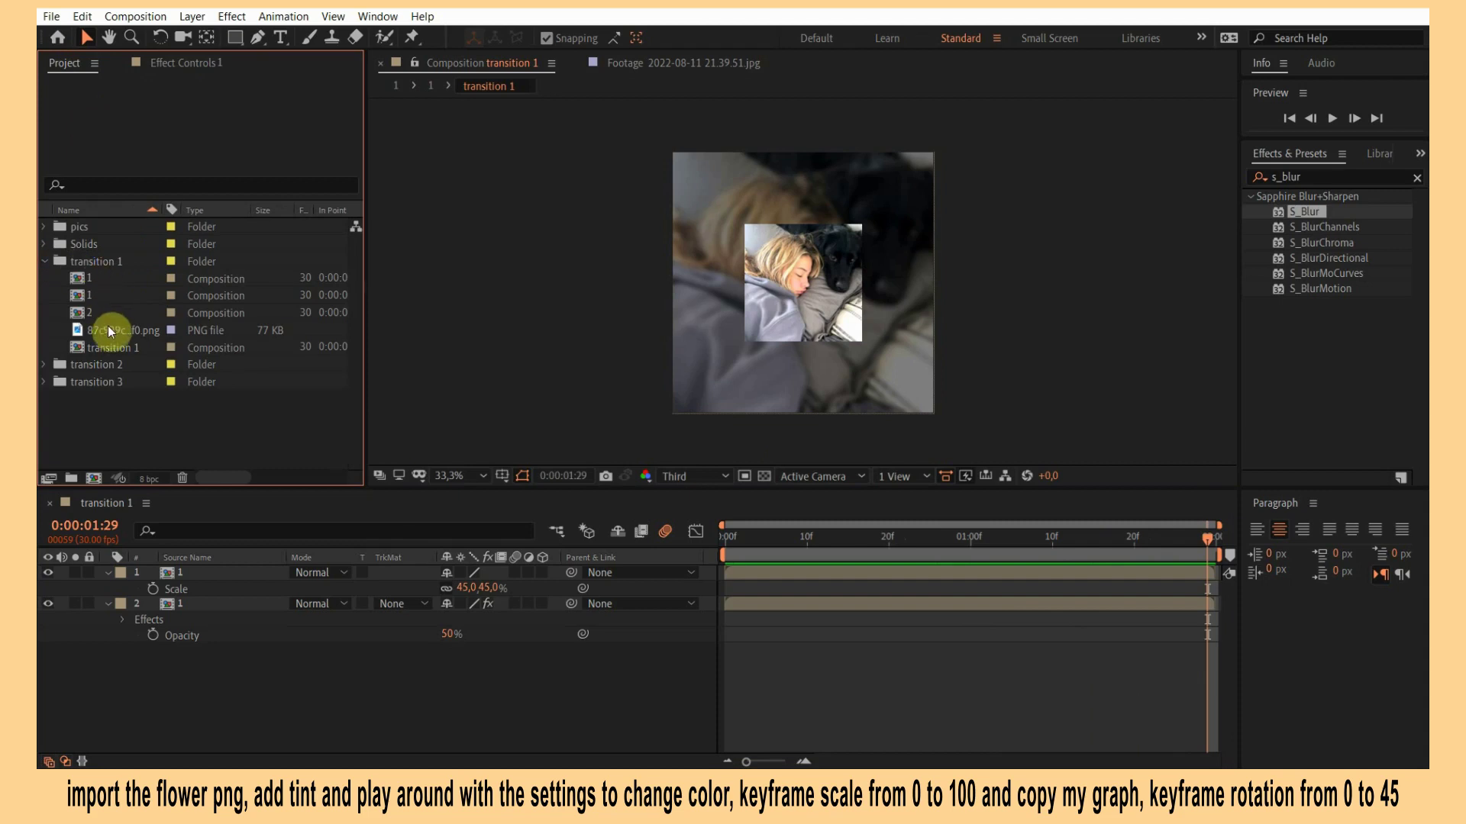
# Add the flower PNG to the comp and apply the Tint effect to it.
pyautogui.moveTo(114, 330); pyautogui.dragTo(177, 566)
pyautogui.click(49, 264)
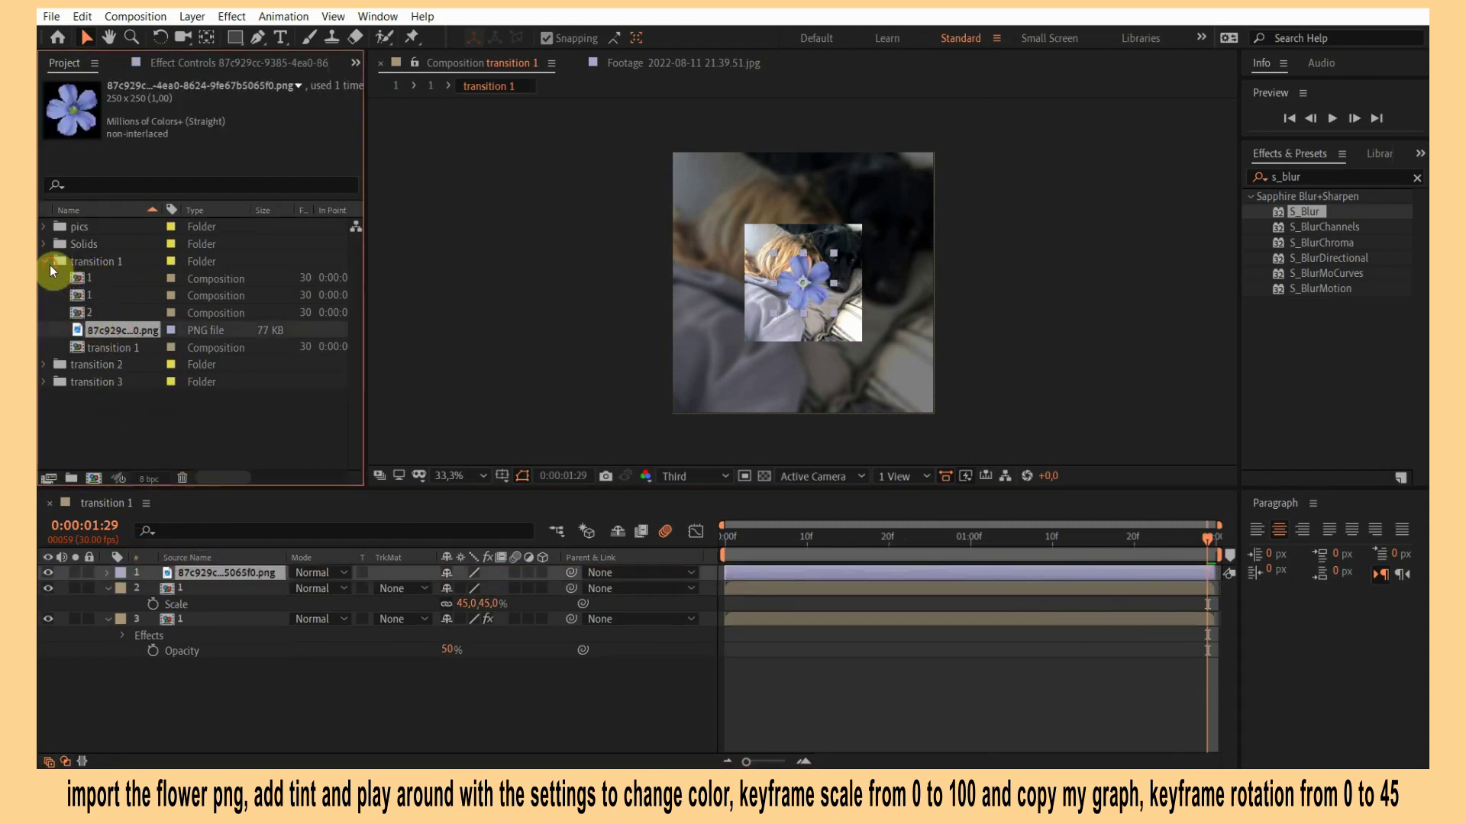
pyautogui.click(1338, 160)
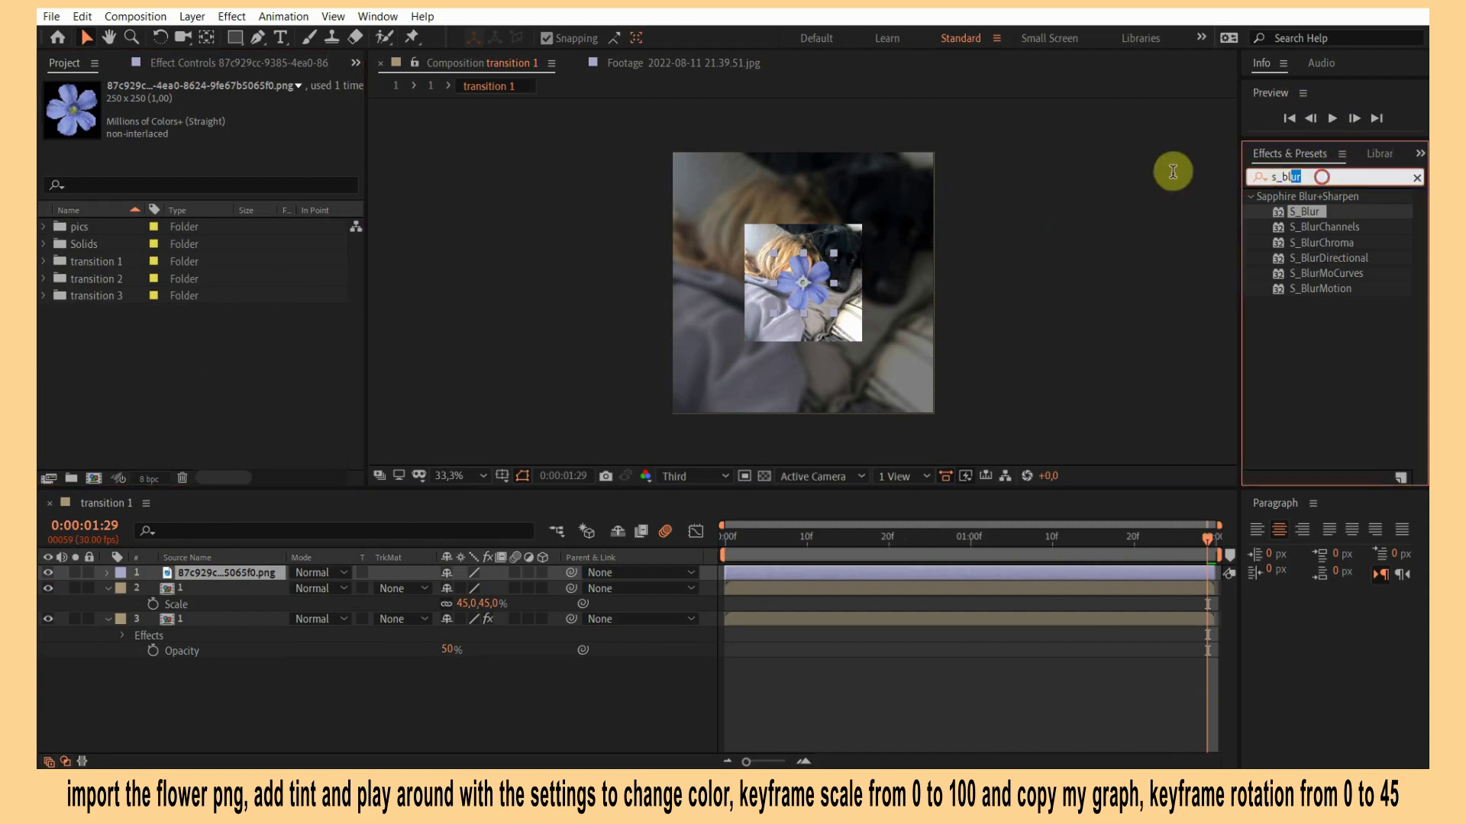
pyautogui.write('tint')
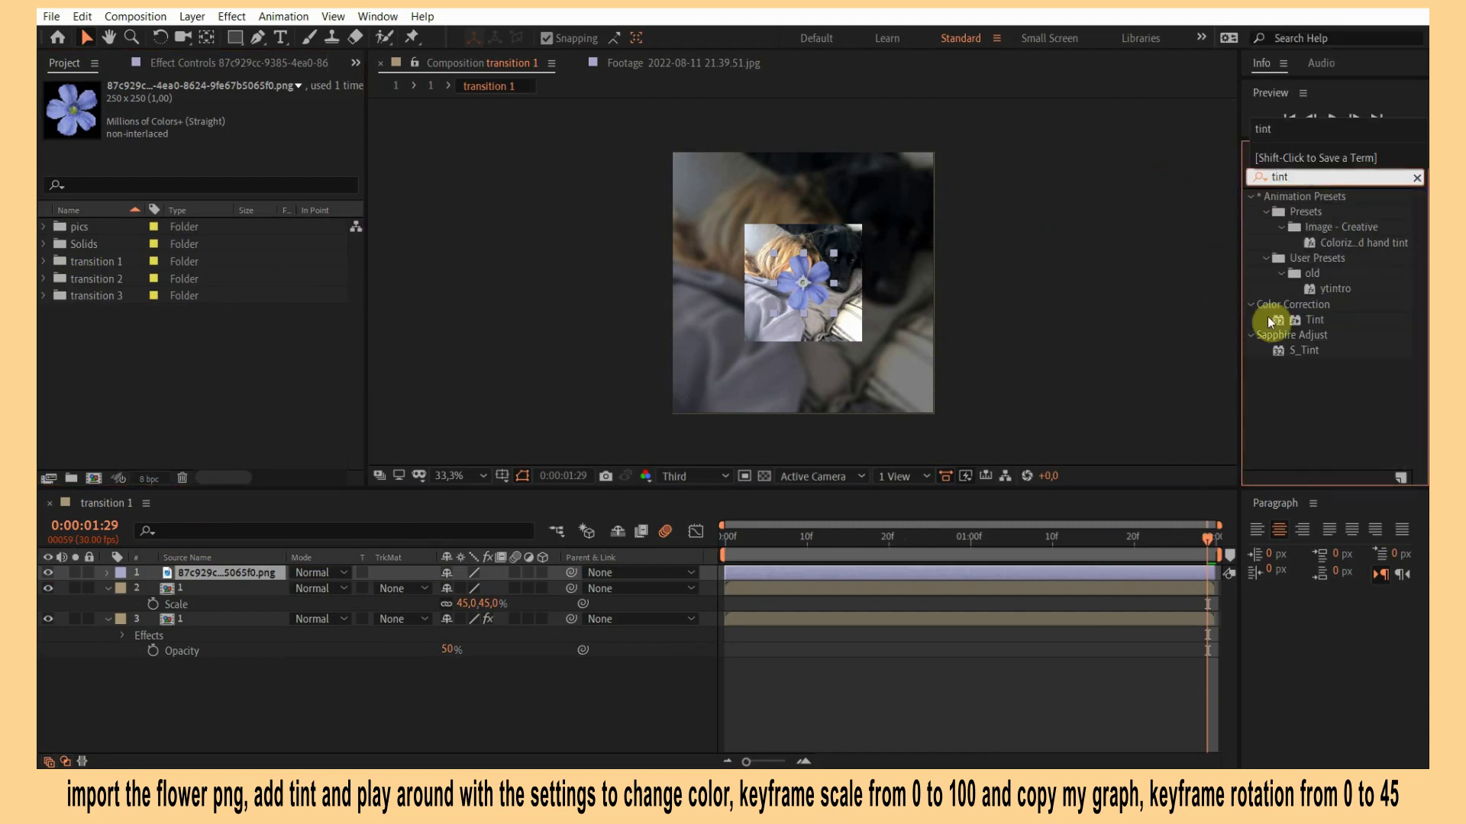
pyautogui.moveTo(1321, 323); pyautogui.dragTo(1102, 575)
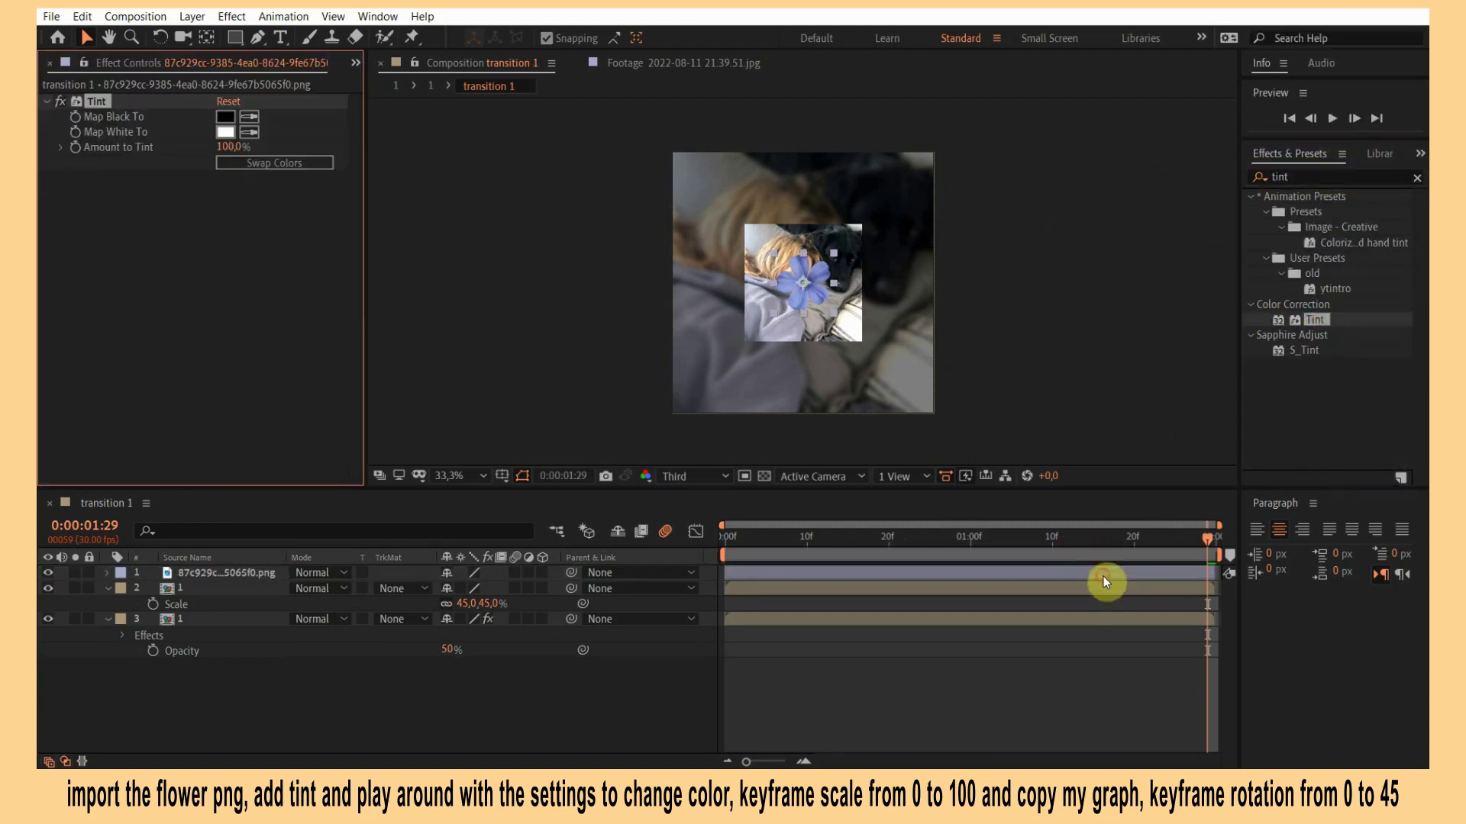
# Set Tint's Map White To to a yellow-orange and Map Black To to a dark orange.
pyautogui.click(225, 132)
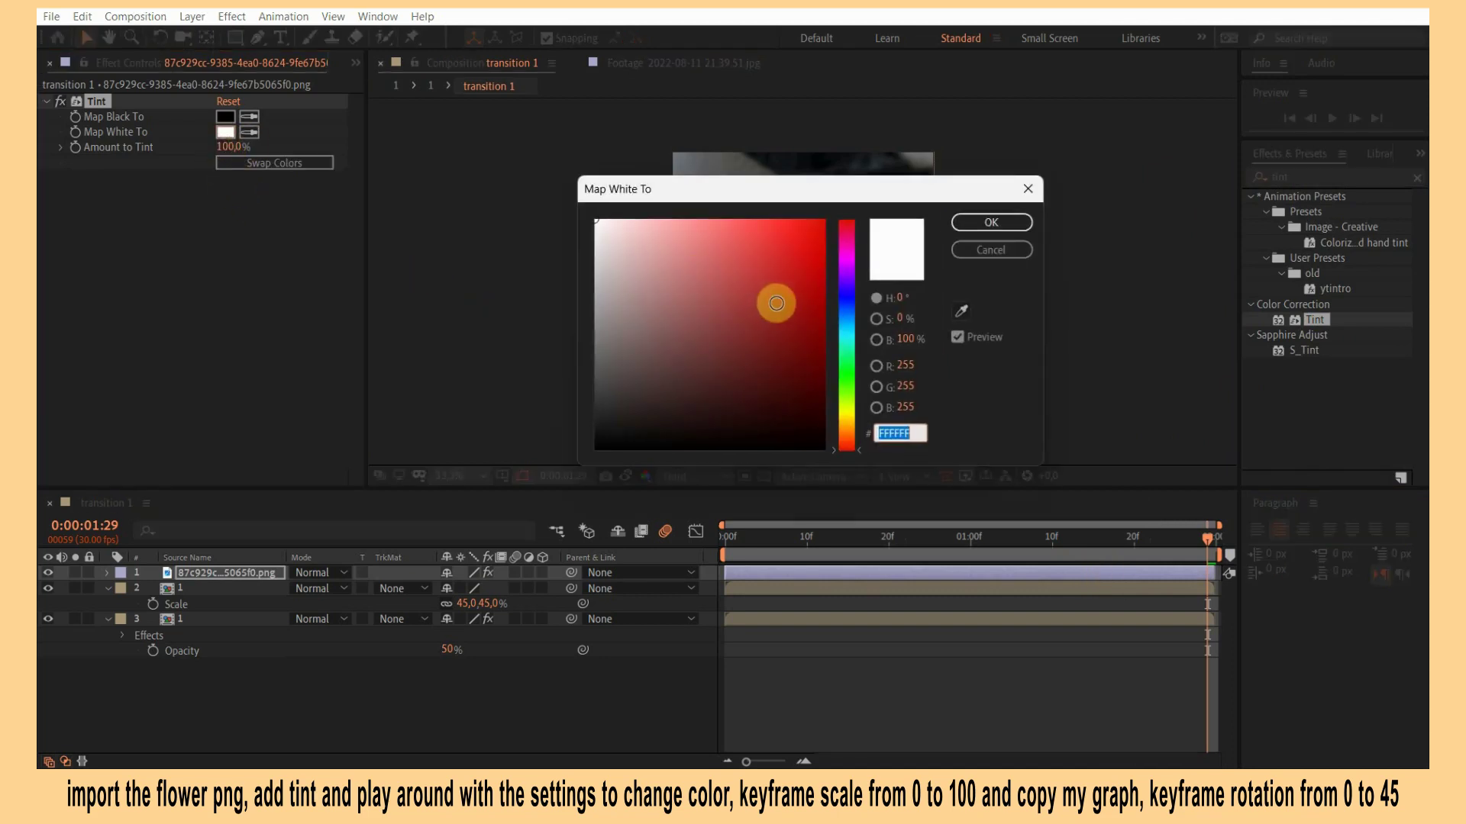
pyautogui.moveTo(857, 393); pyautogui.dragTo(849, 432)
pyautogui.moveTo(765, 252); pyautogui.dragTo(751, 156)
pyautogui.click(850, 424)
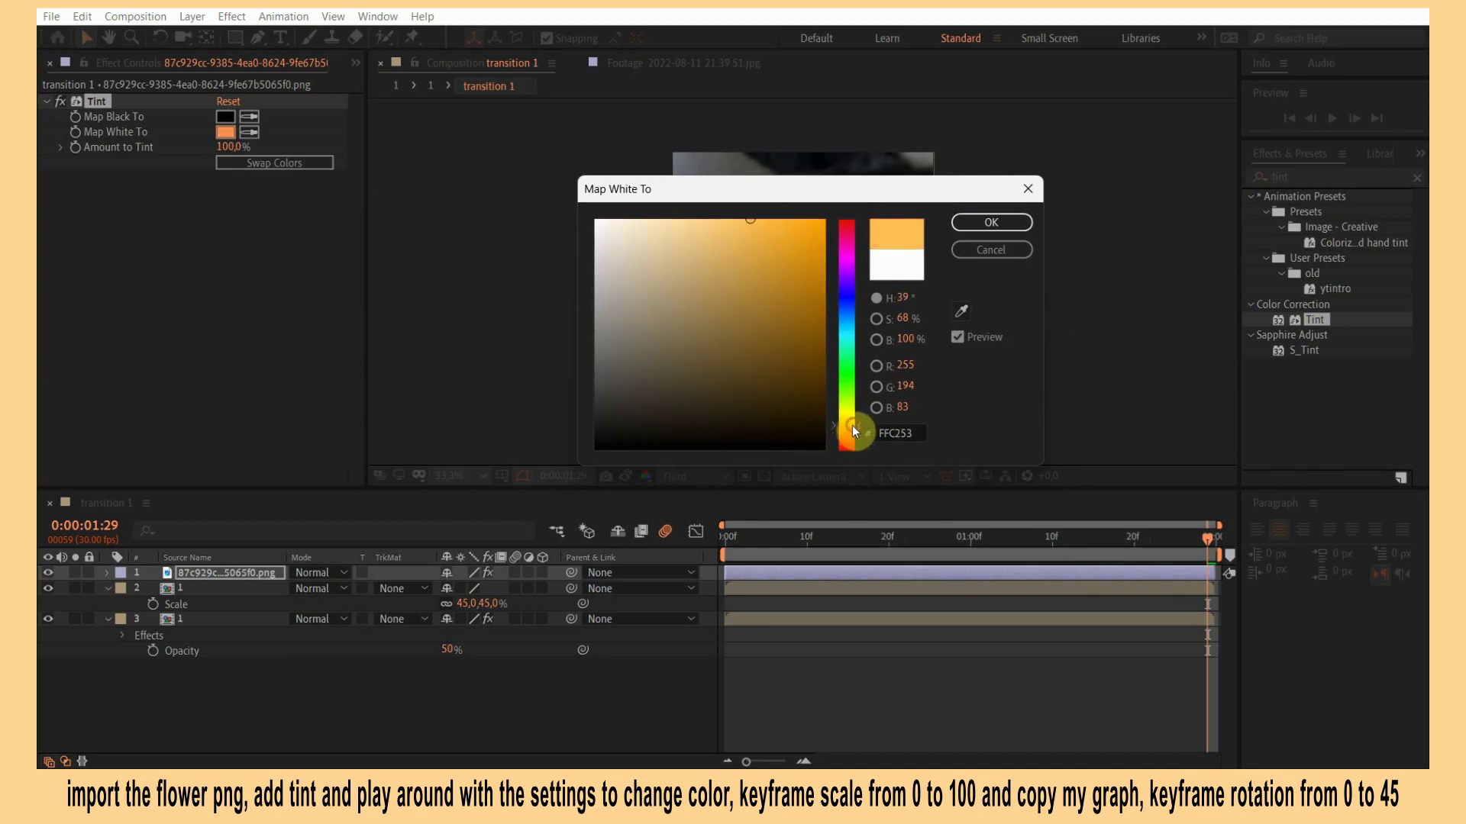
pyautogui.click(983, 220)
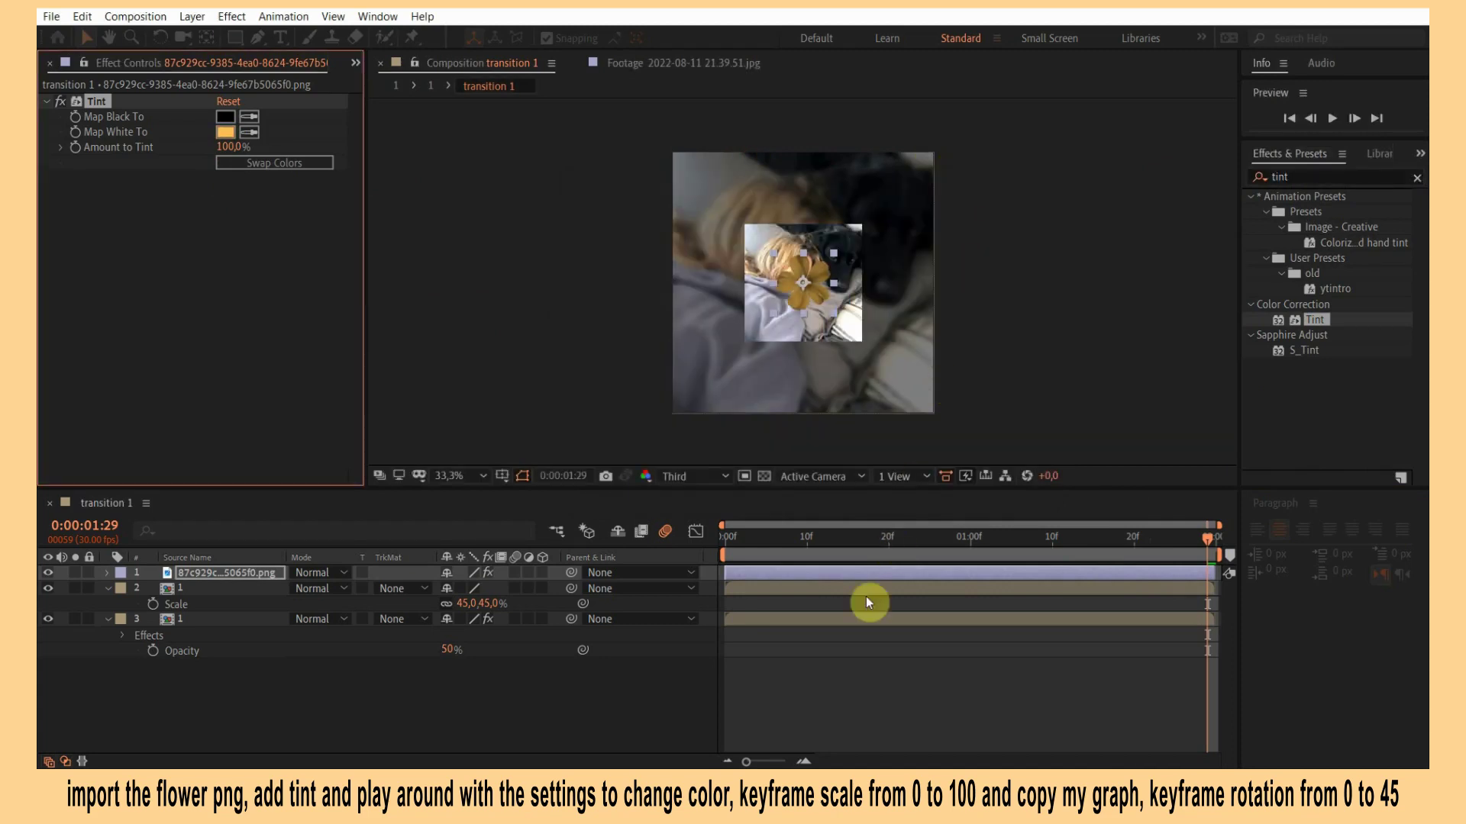
pyautogui.click(224, 117)
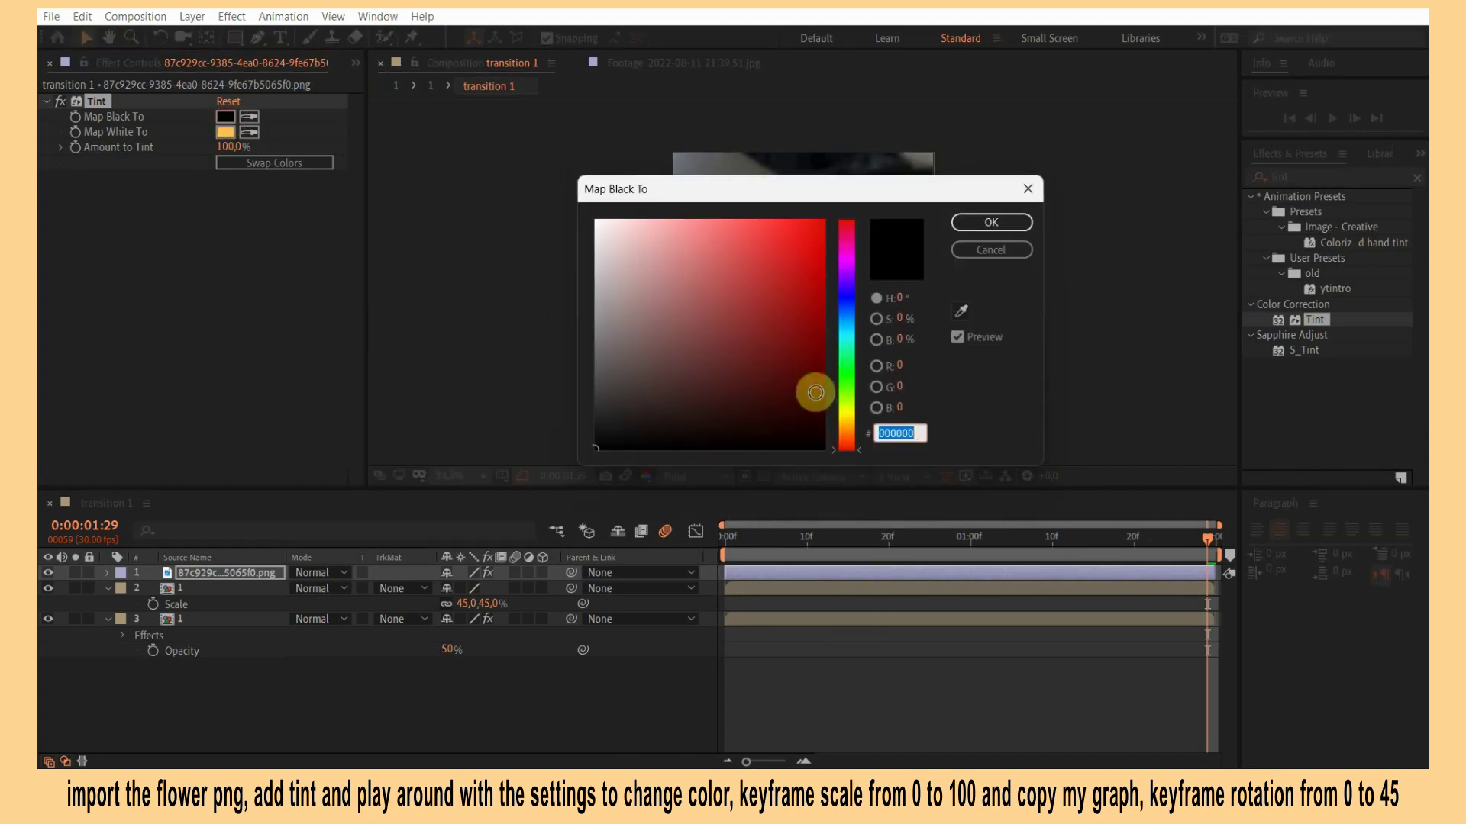
pyautogui.moveTo(849, 423); pyautogui.dragTo(849, 429)
pyautogui.click(823, 323)
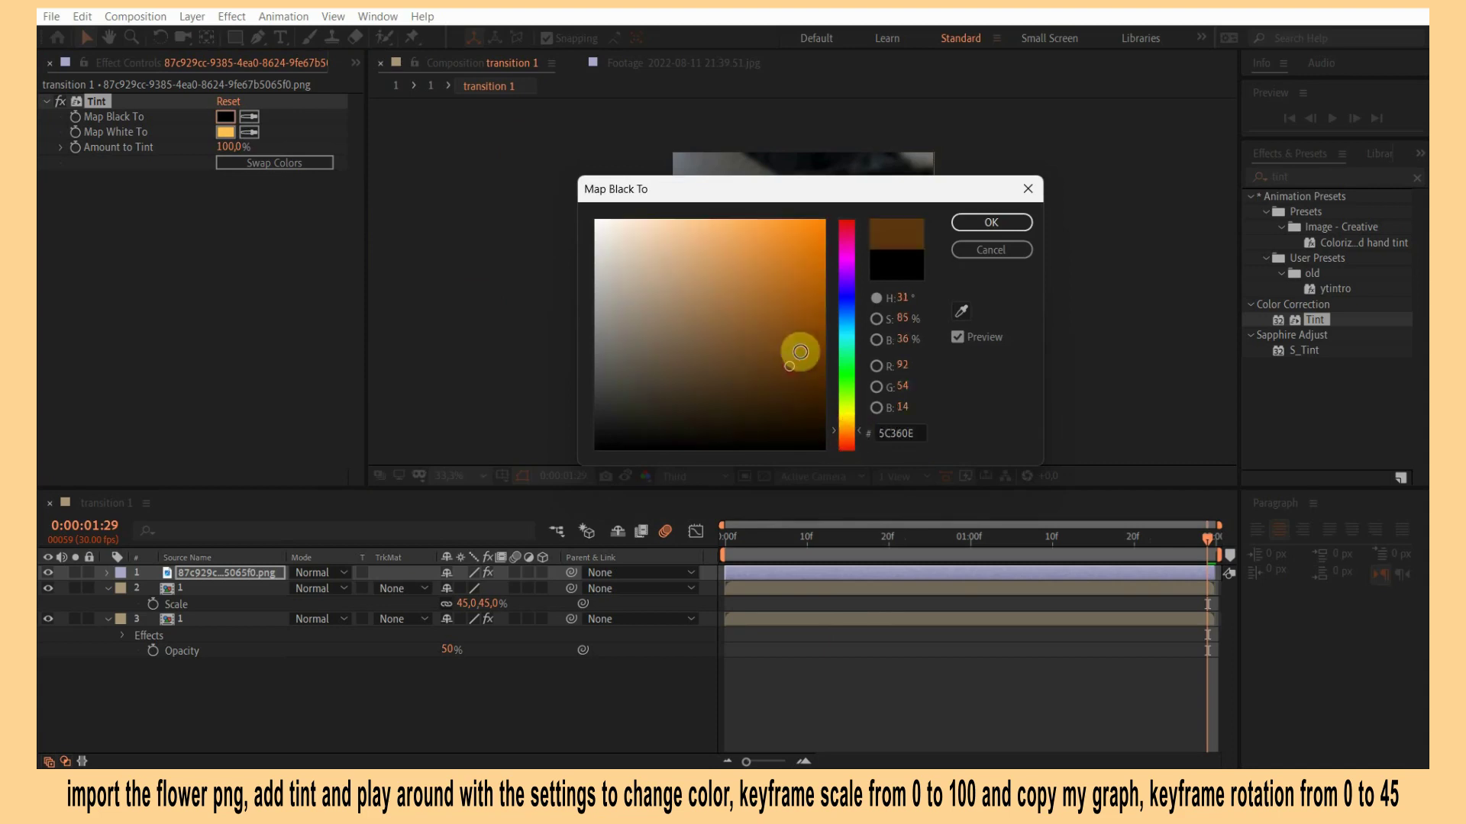
pyautogui.click(980, 227)
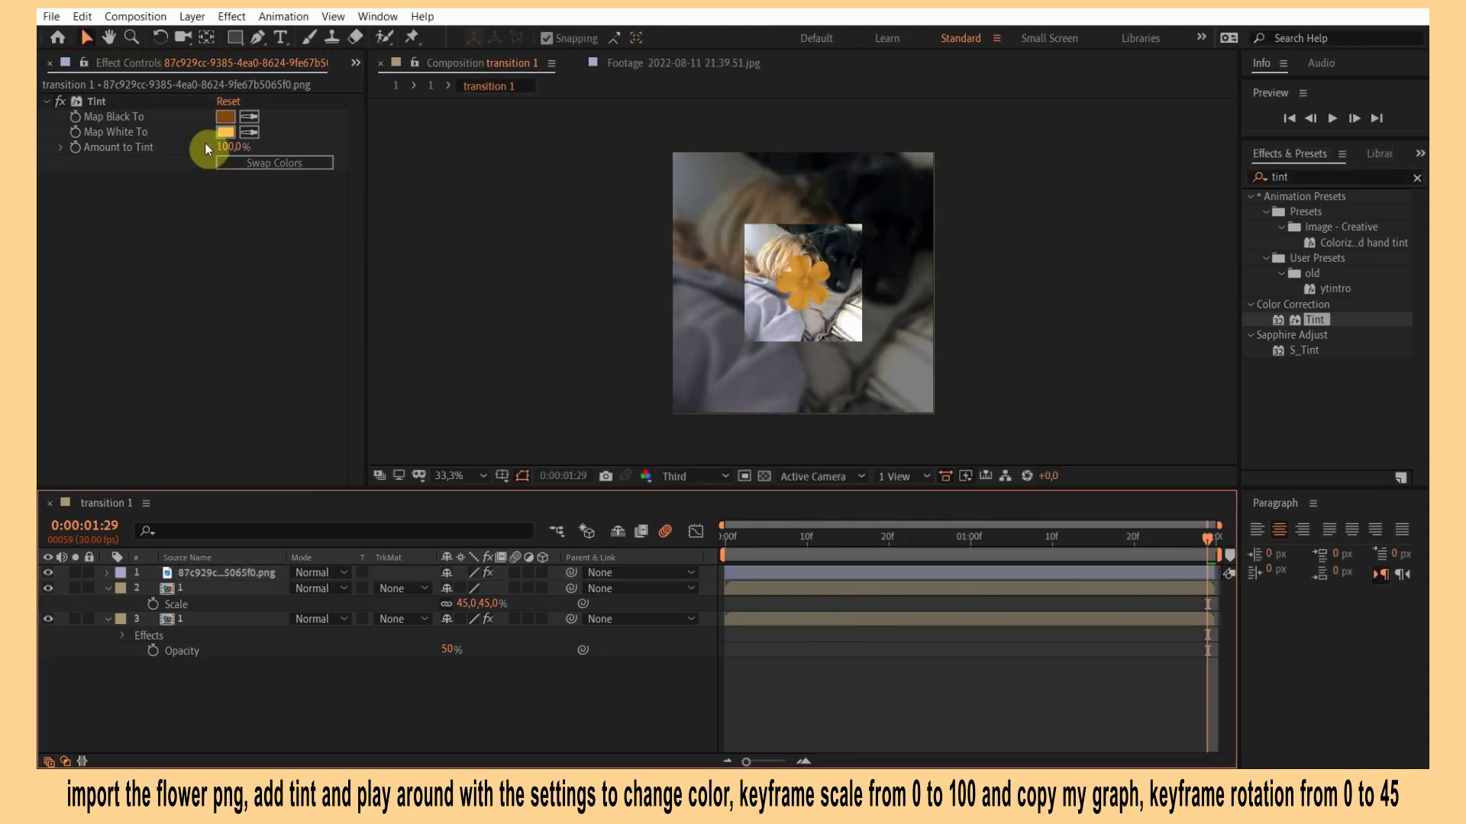
# Brighten Map Black To to orange, strengthen Map White To, and set Amount to Tint to 73%.
pyautogui.click(226, 118)
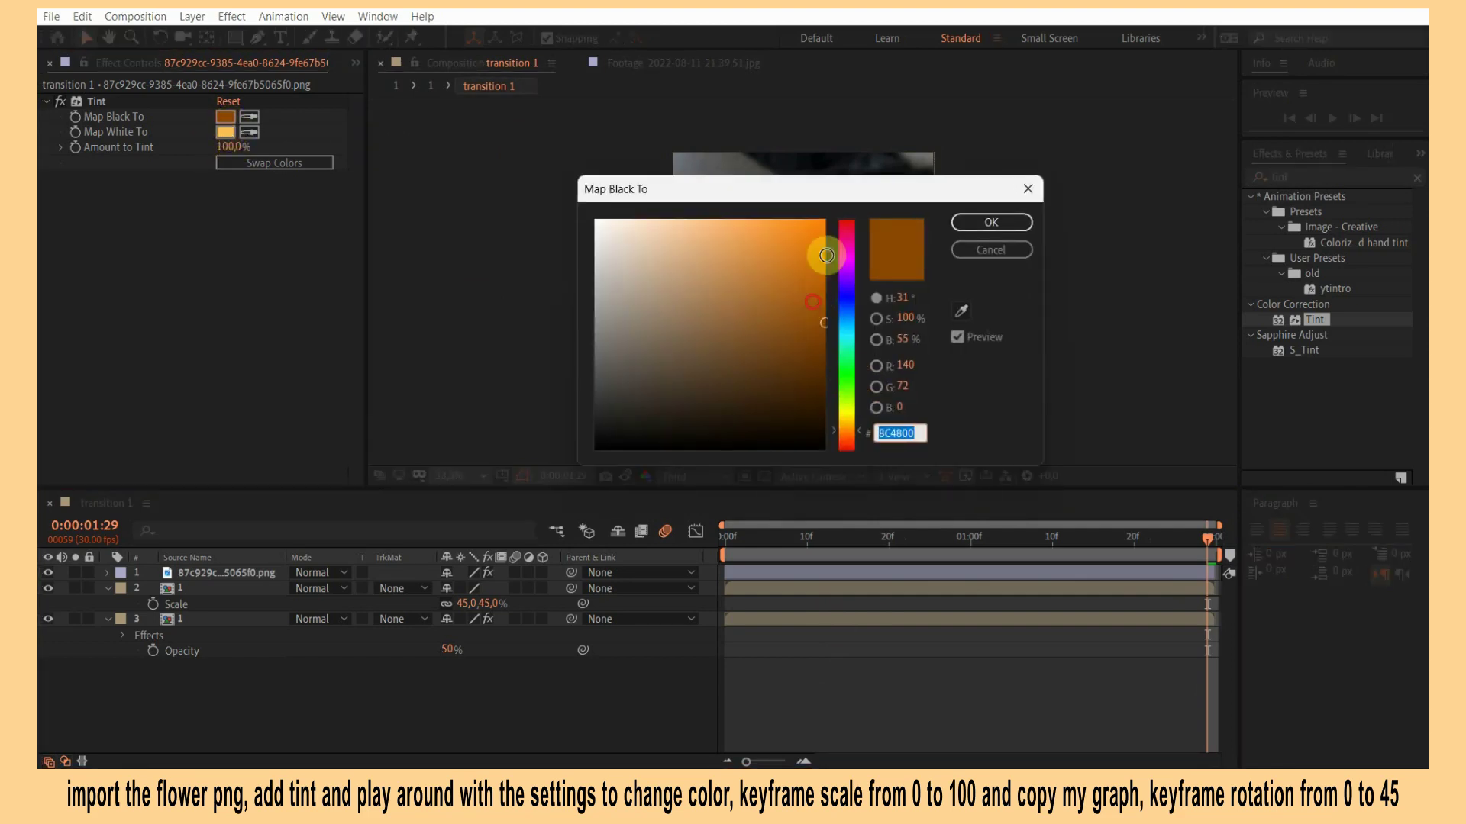
pyautogui.moveTo(825, 252); pyautogui.dragTo(824, 220)
pyautogui.click(959, 223)
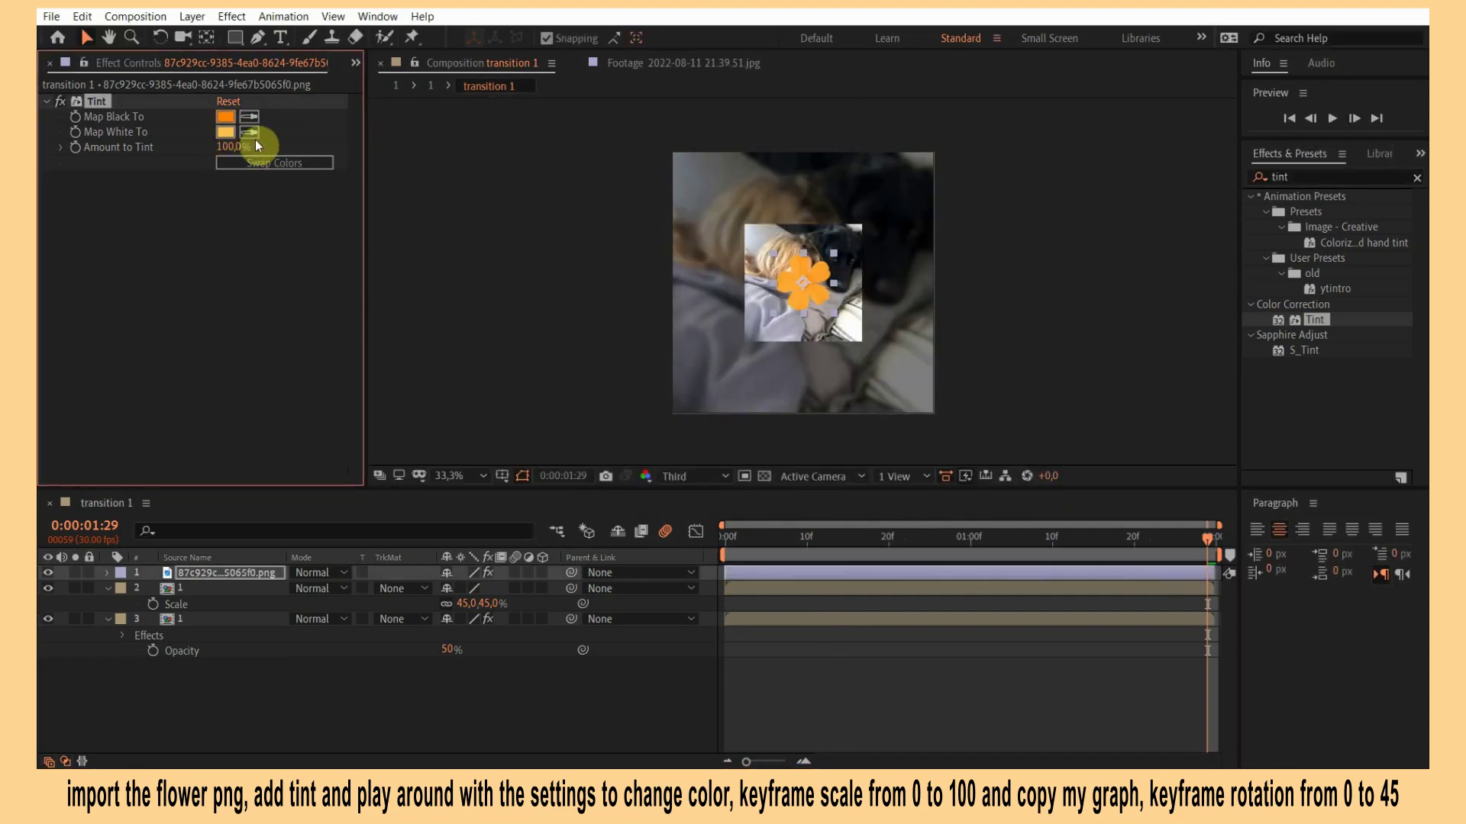
pyautogui.click(226, 131)
pyautogui.click(809, 230)
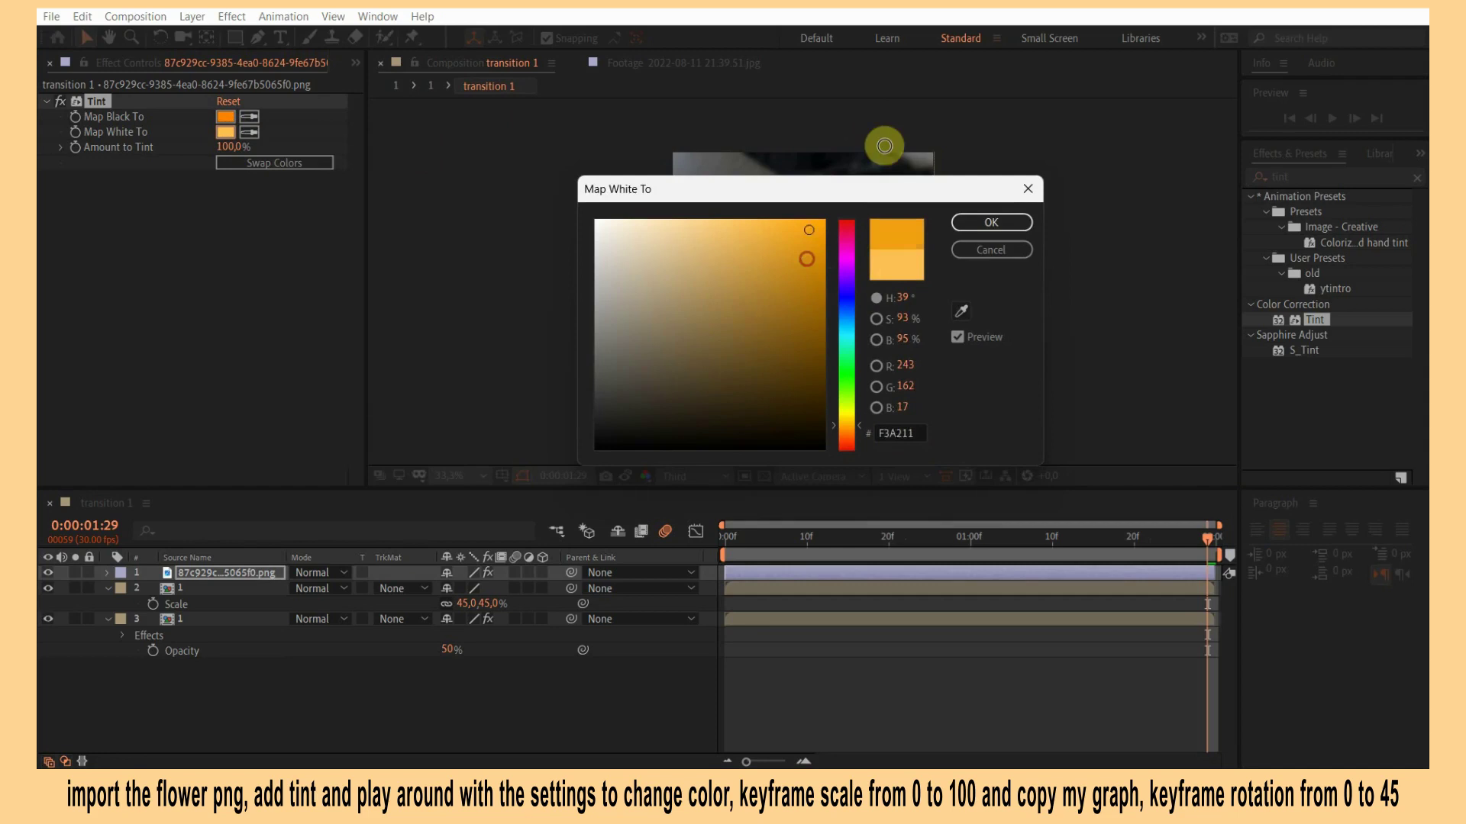
pyautogui.click(964, 222)
pyautogui.moveTo(229, 147); pyautogui.dragTo(213, 148)
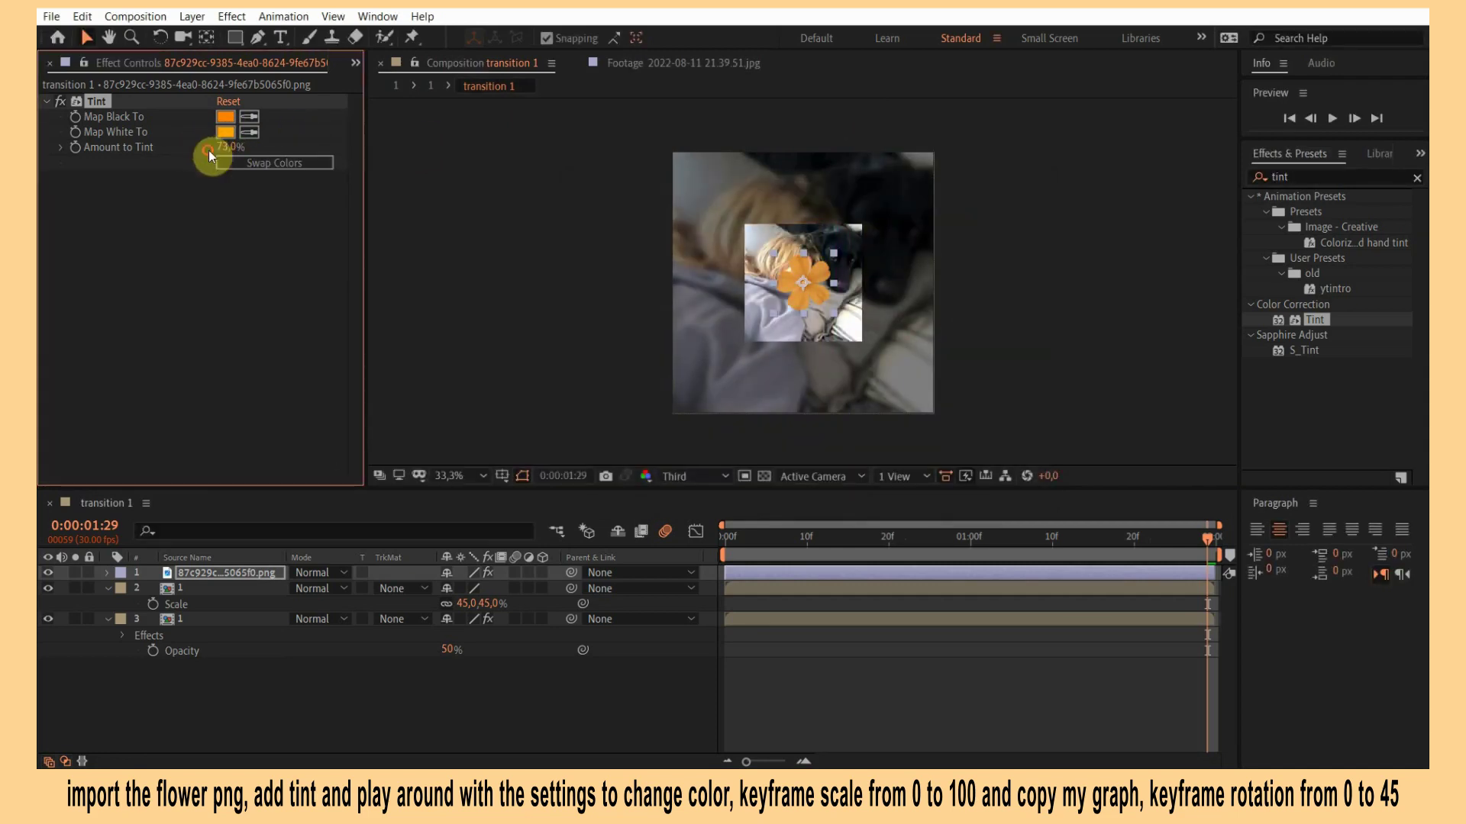
pyautogui.click(843, 644)
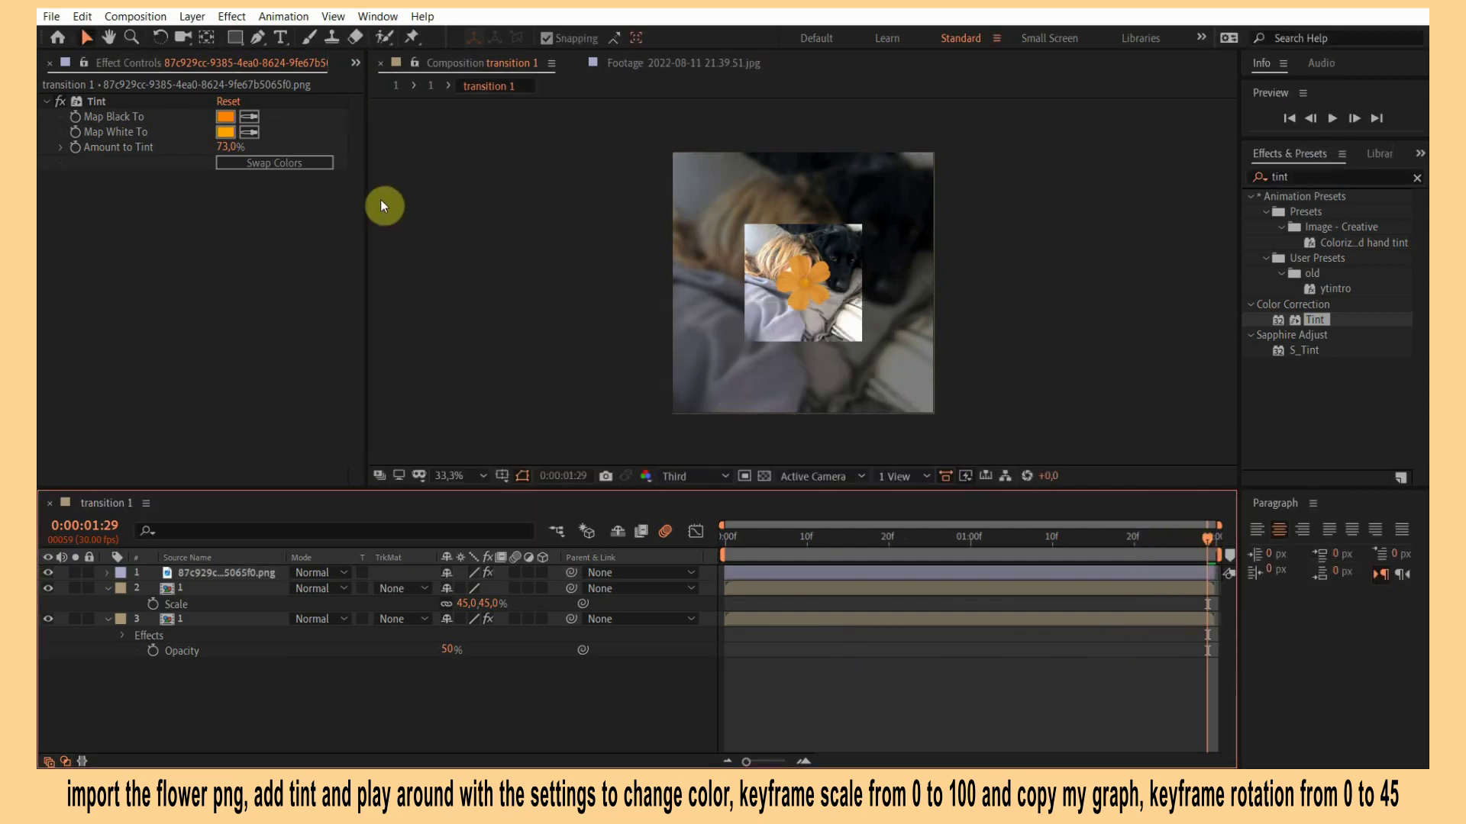
pyautogui.click(1158, 570)
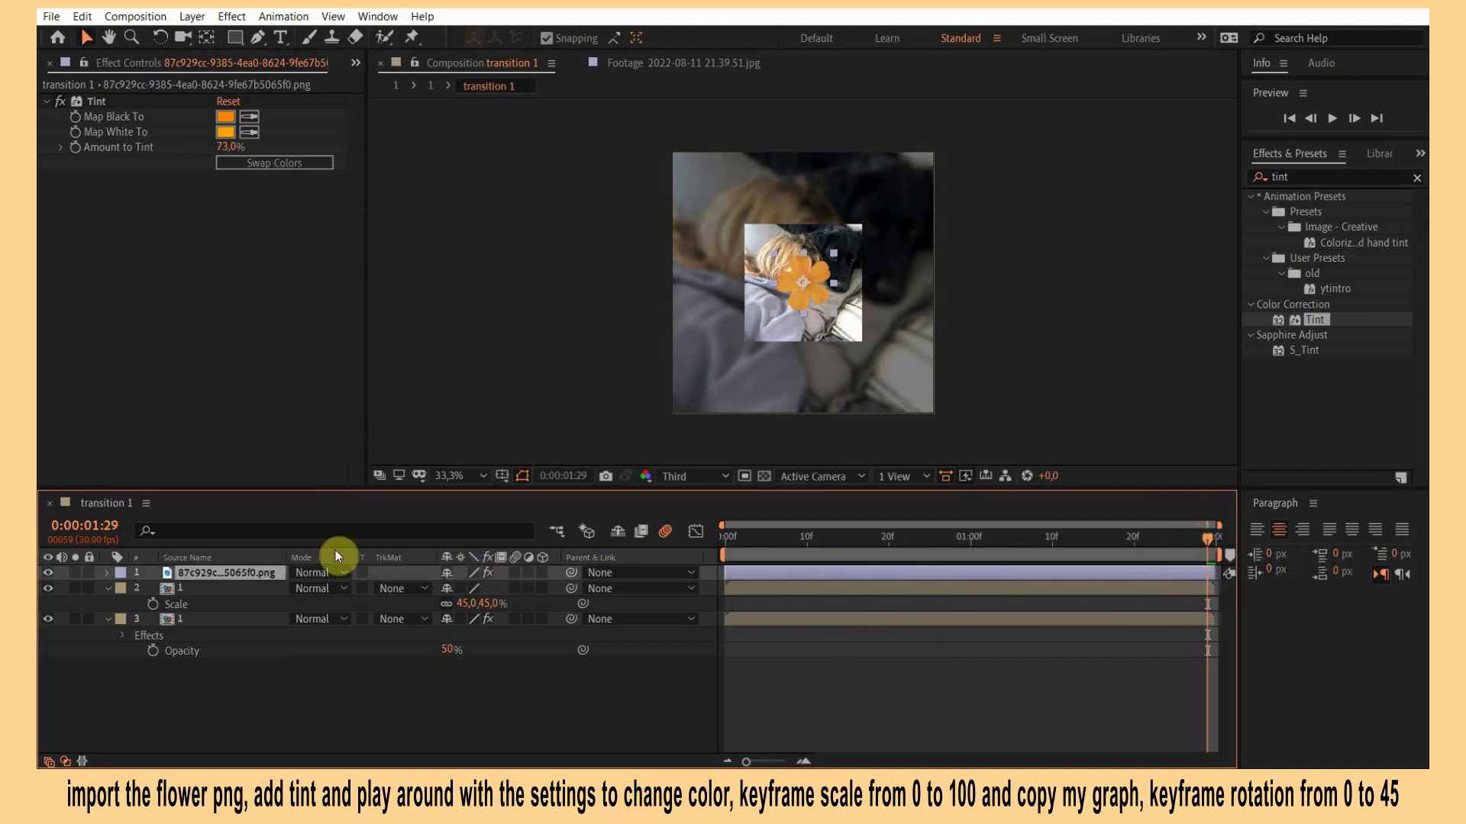
# Keyframe the flower's scale at 100% at the end and 0% at one second.
pyautogui.press('s')
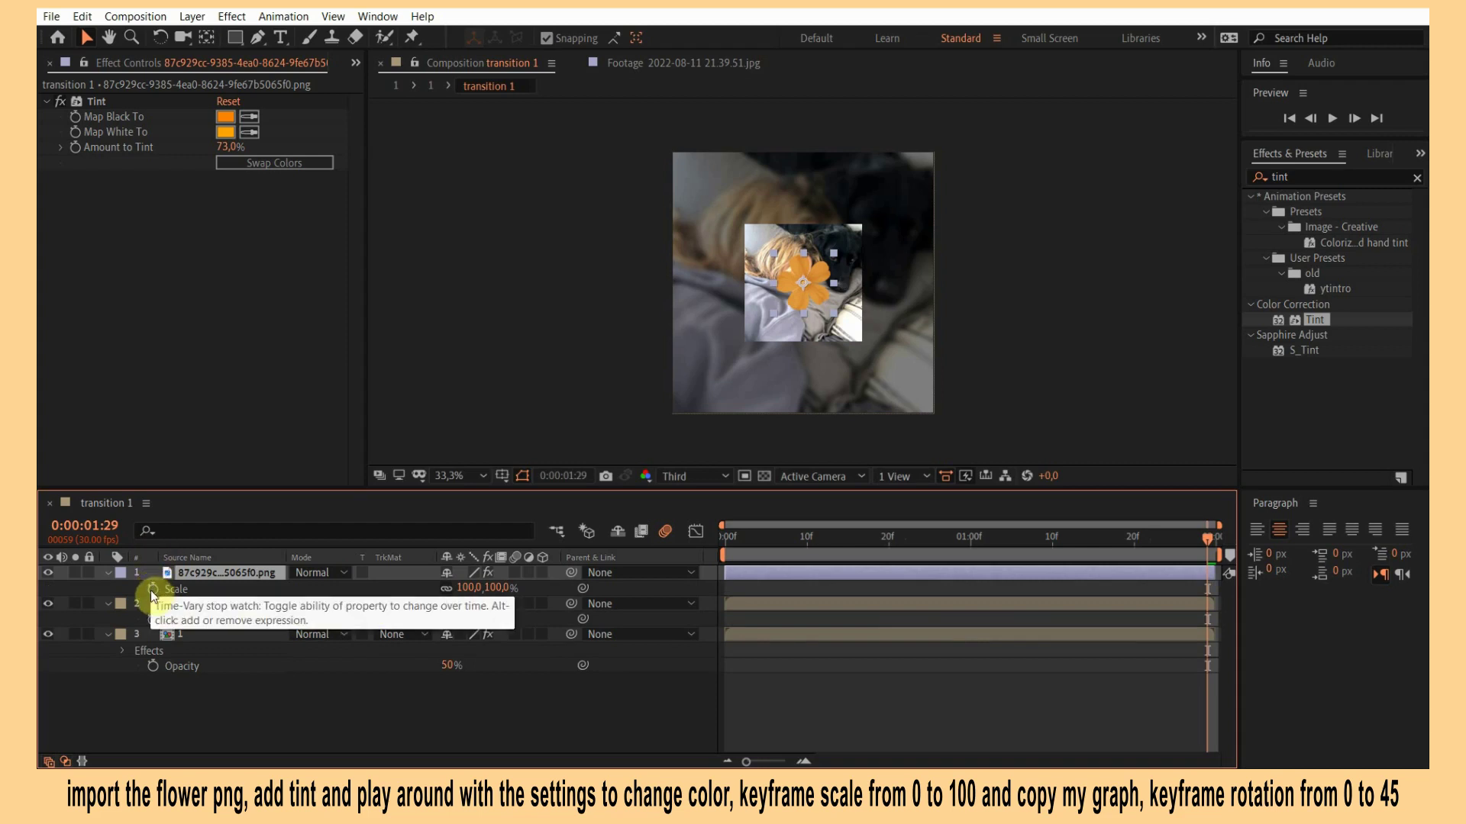
pyautogui.click(153, 588)
pyautogui.click(965, 543)
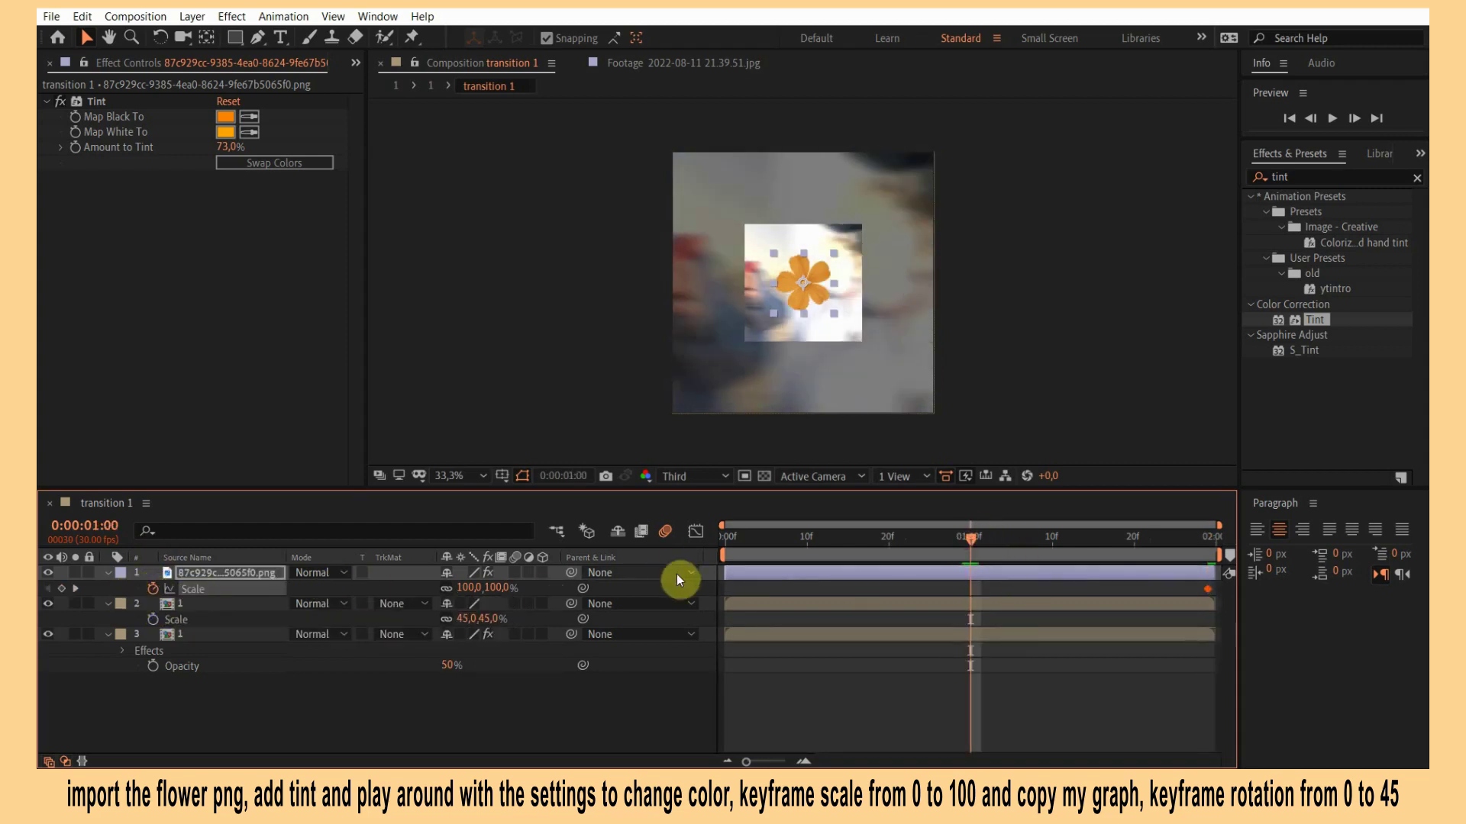
pyautogui.click(488, 588)
pyautogui.write('0')
pyautogui.press('Return')
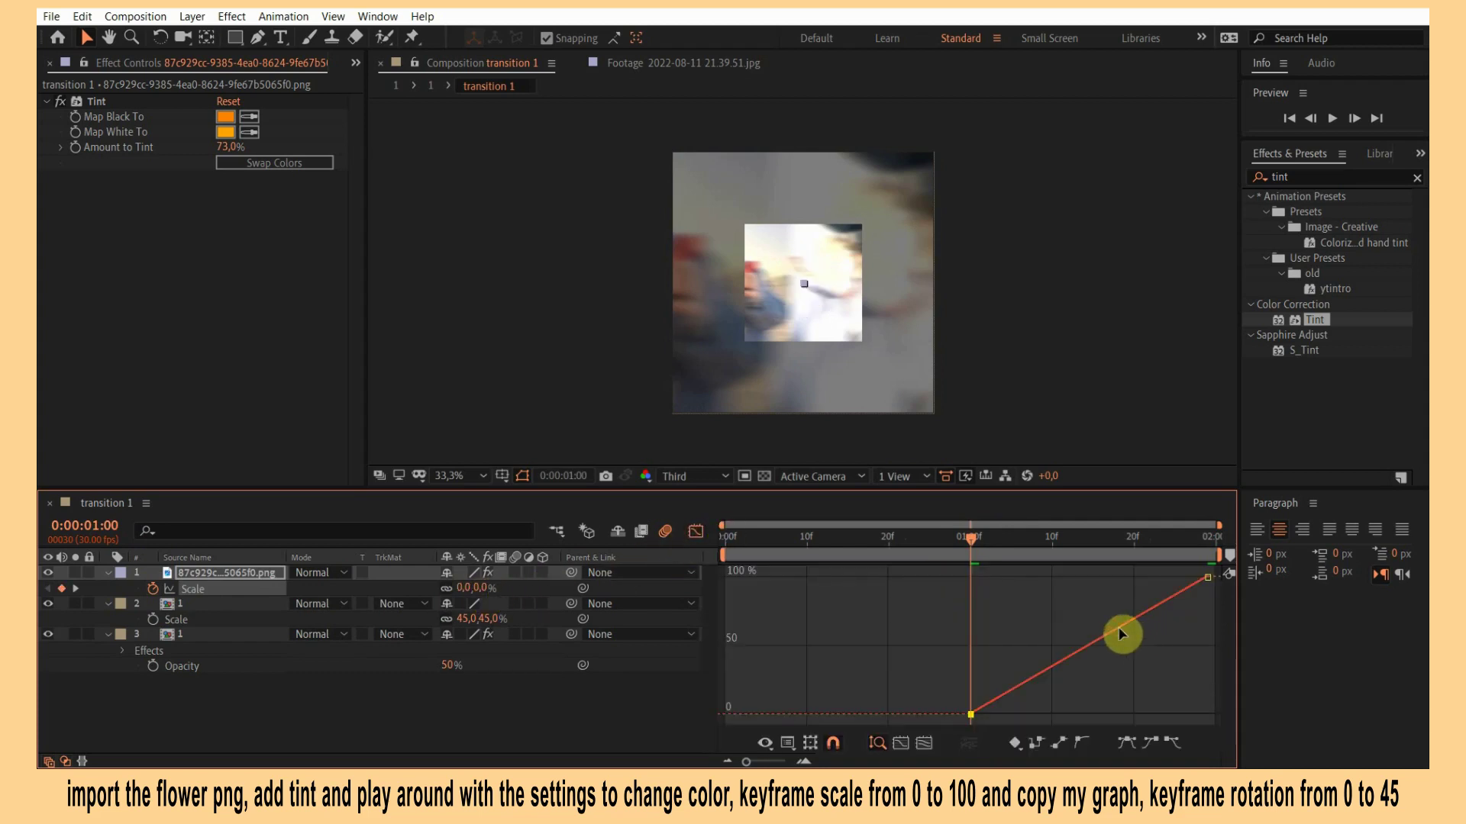
# Easy Ease the scale keyframes into a steep start with a long ease-out, then preview.
pyautogui.click(1124, 739)
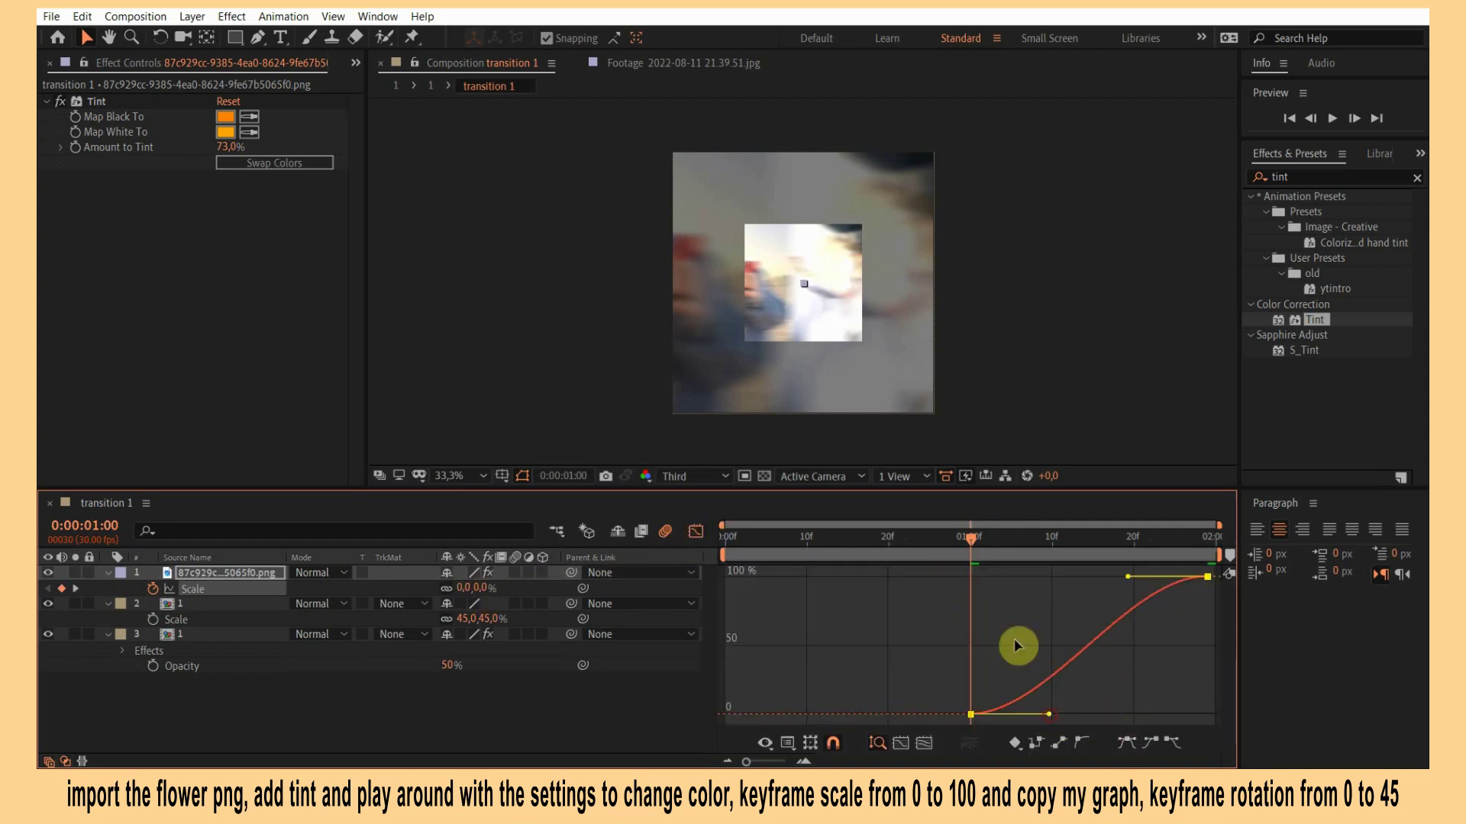
pyautogui.moveTo(1013, 646); pyautogui.dragTo(960, 556)
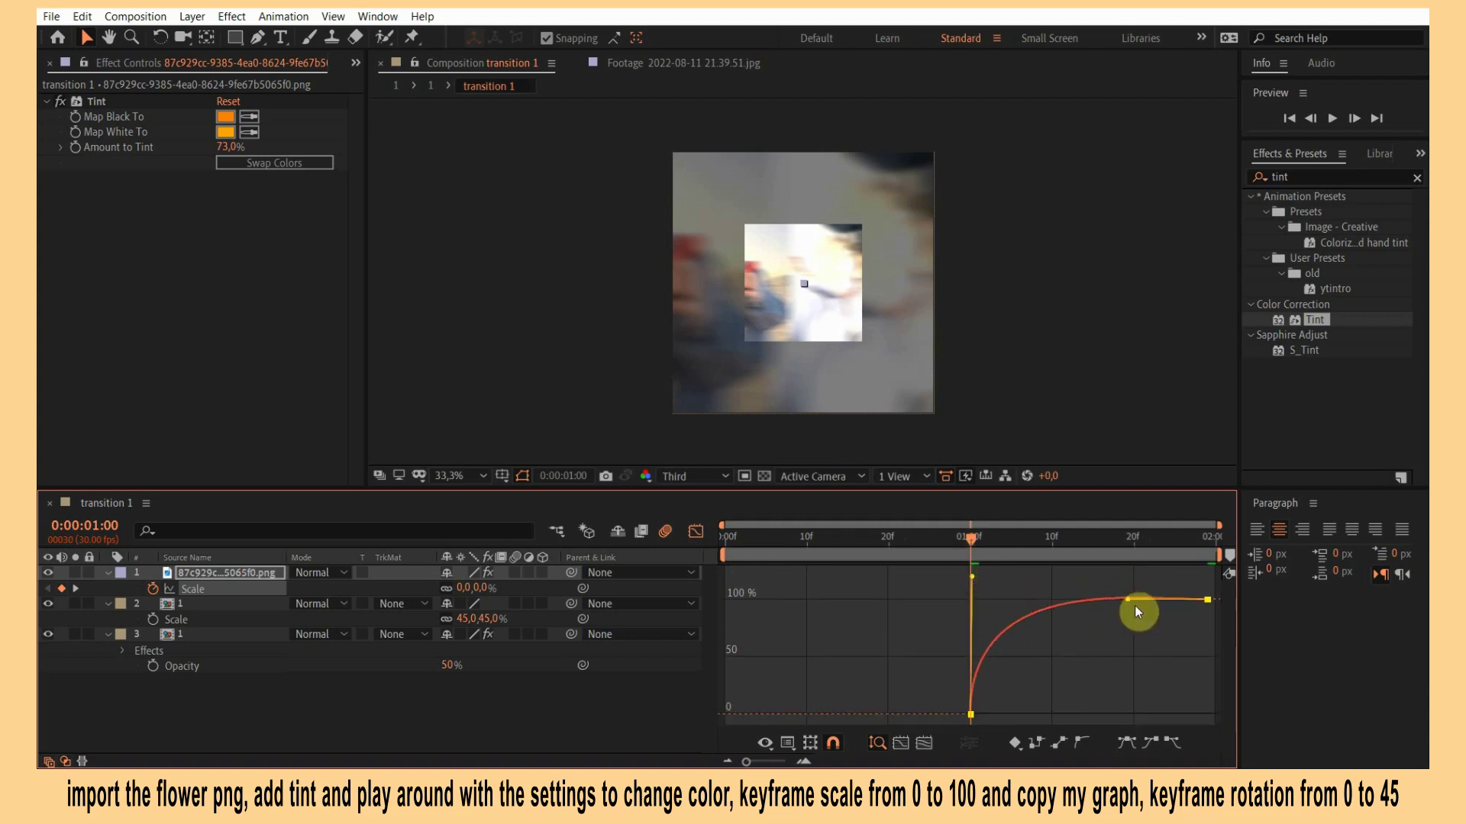
pyautogui.moveTo(1135, 607); pyautogui.dragTo(1028, 589)
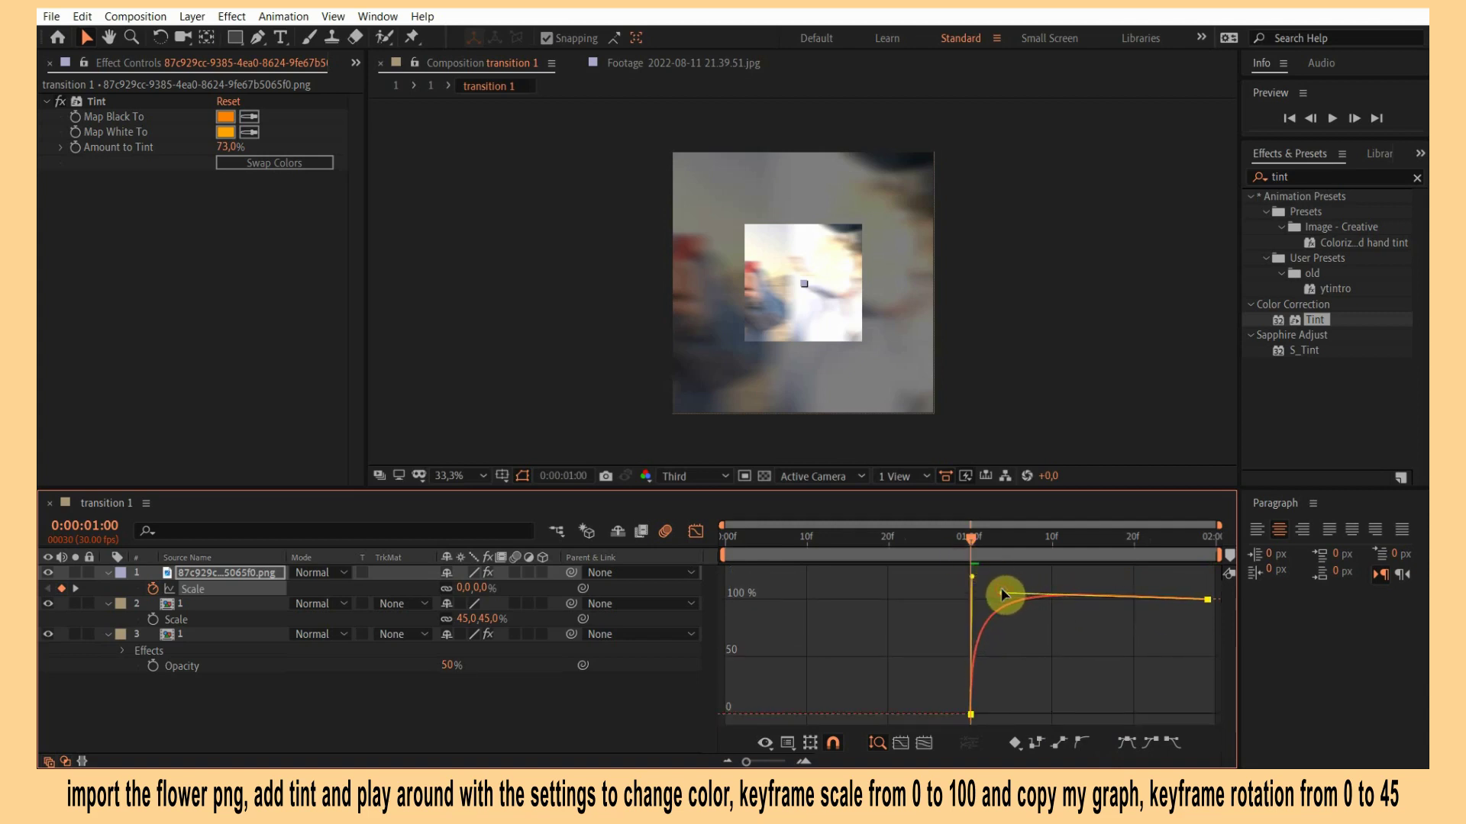
pyautogui.press('space')
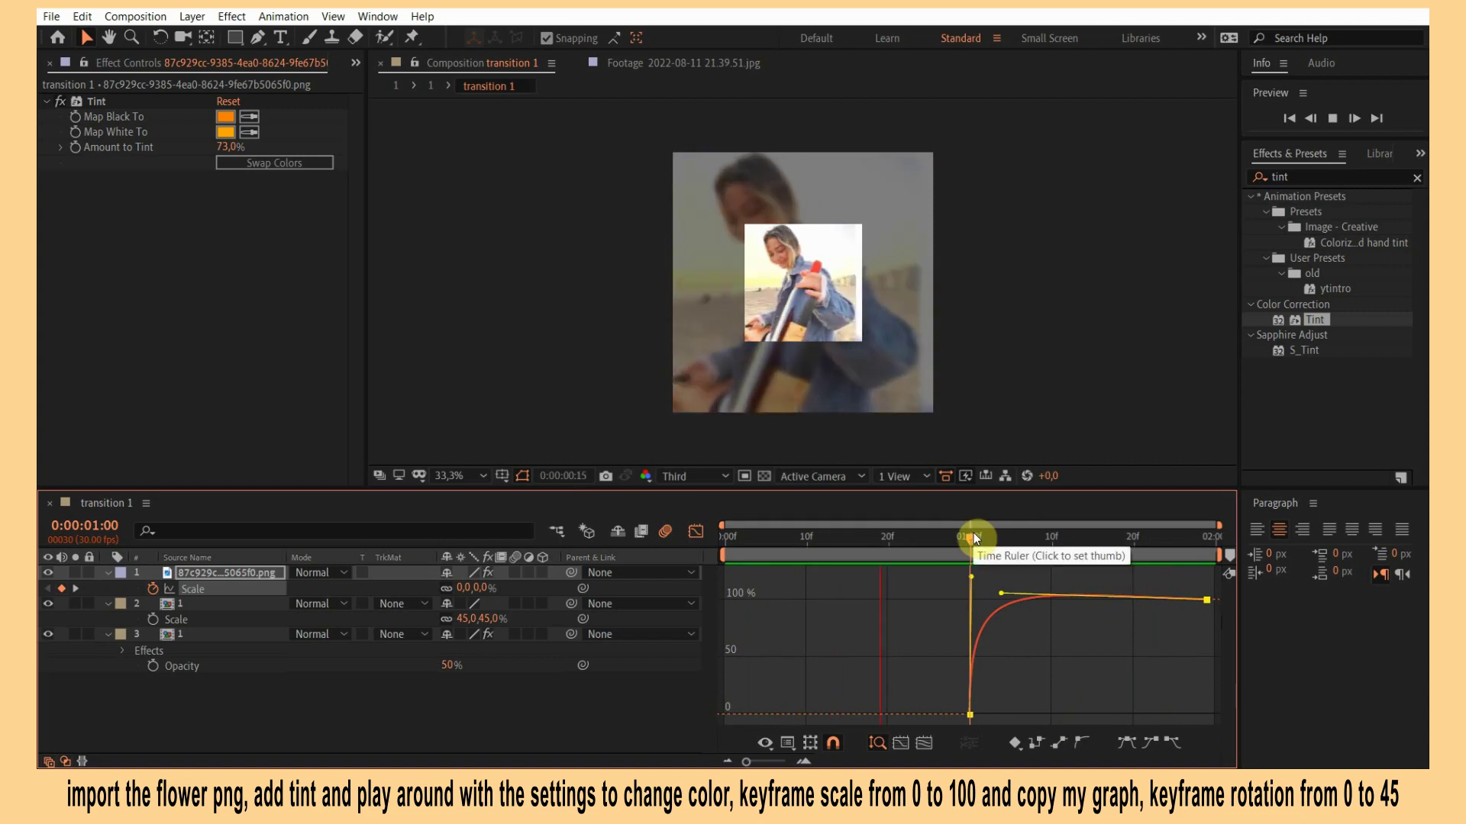
pyautogui.press('space')
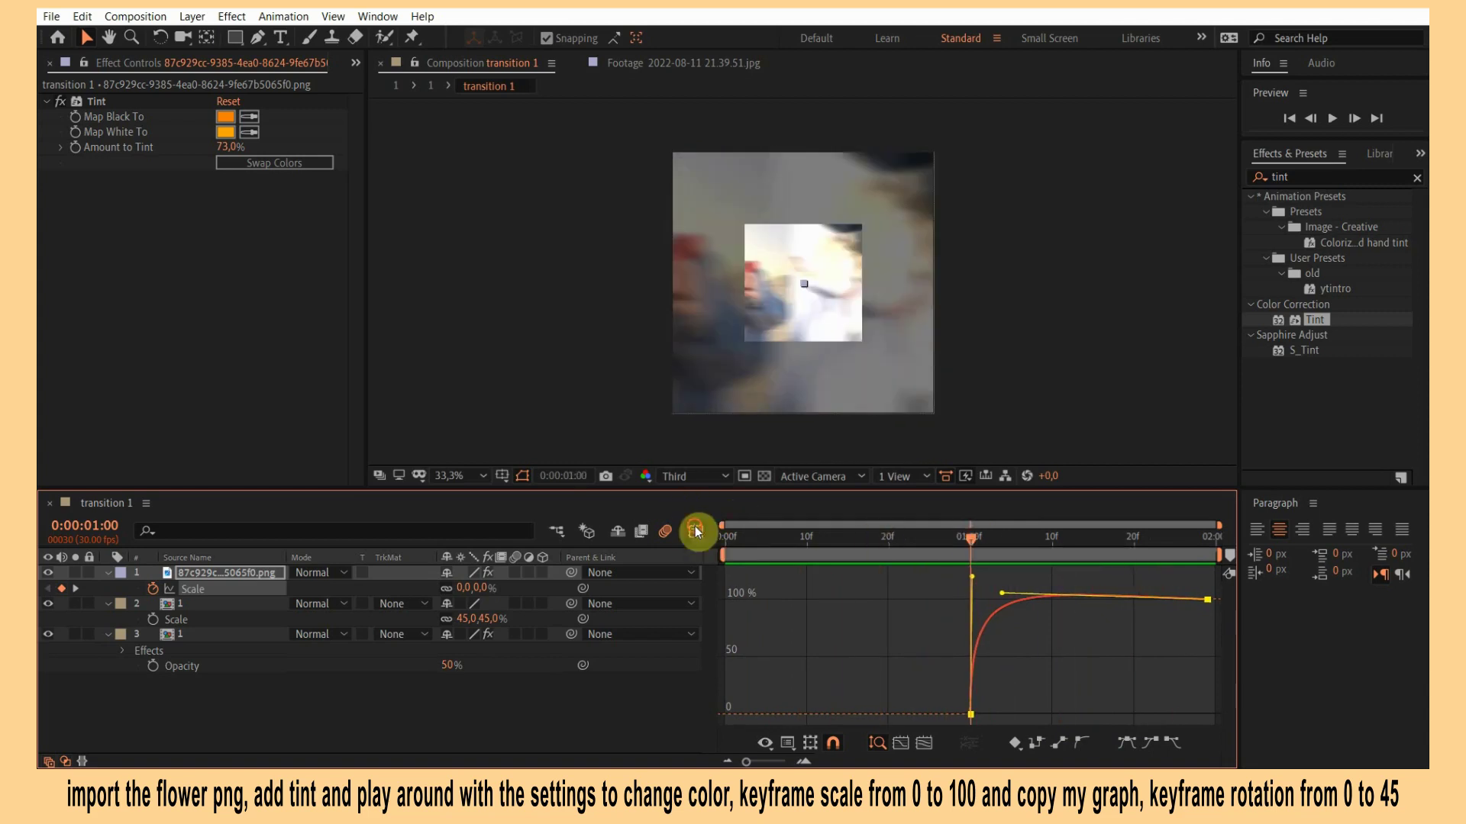
pyautogui.click(694, 525)
pyautogui.press('r')
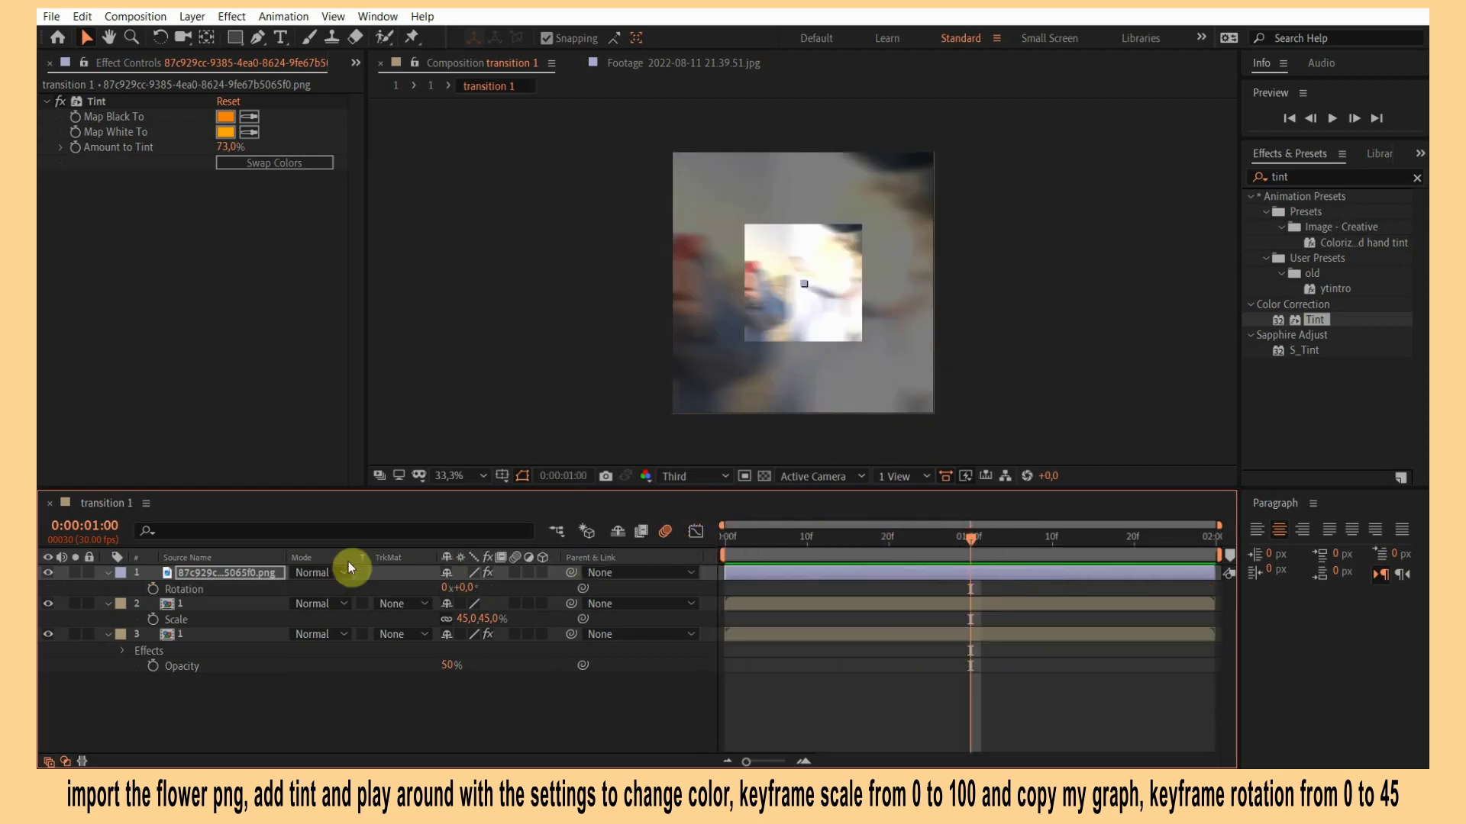
# Keyframe the flower's rotation from 0° at one second to 42° at the last frame, and preview.
pyautogui.click(153, 588)
pyautogui.press('End')
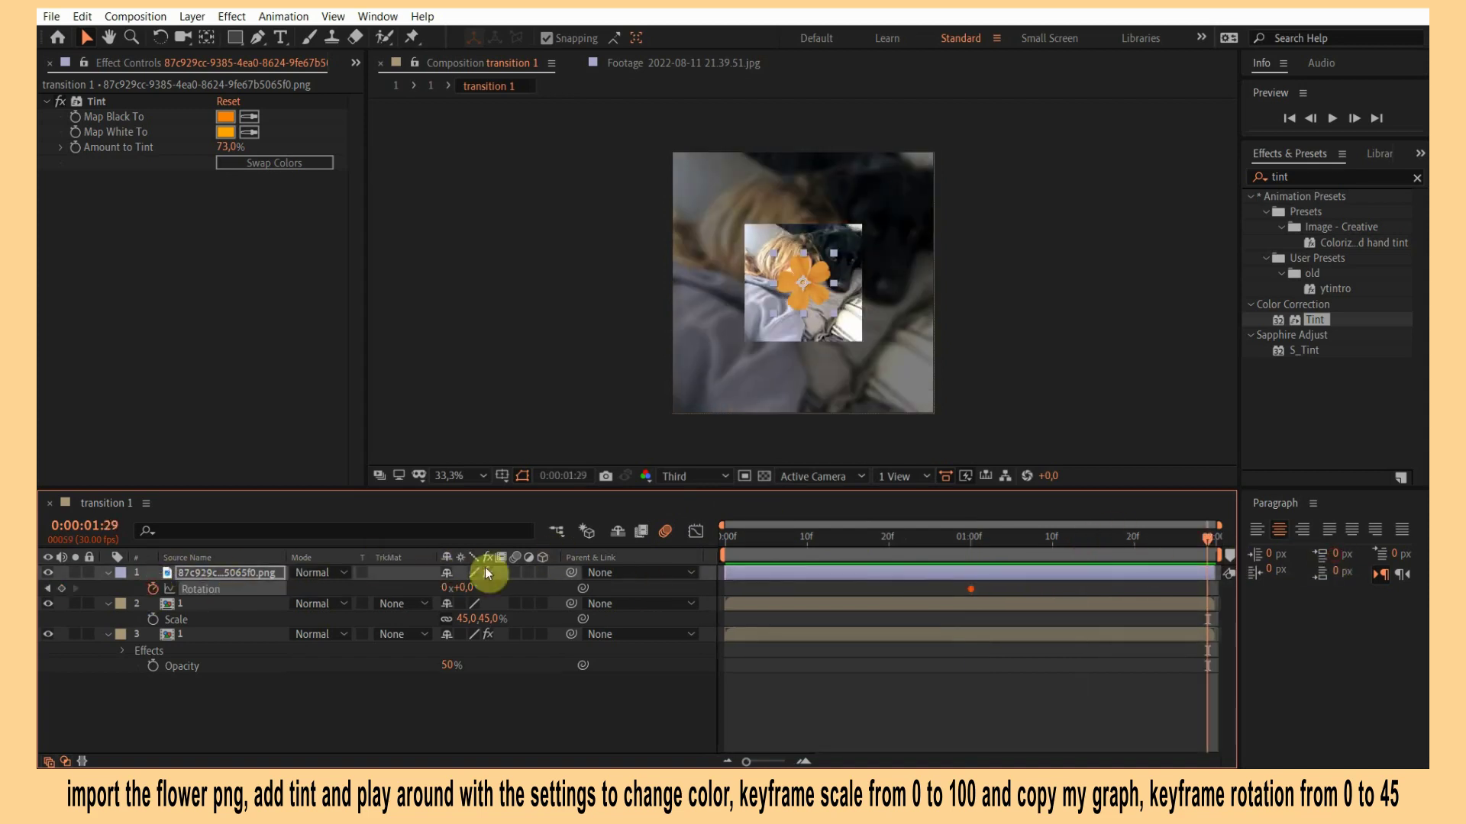
pyautogui.moveTo(468, 589); pyautogui.dragTo(519, 594)
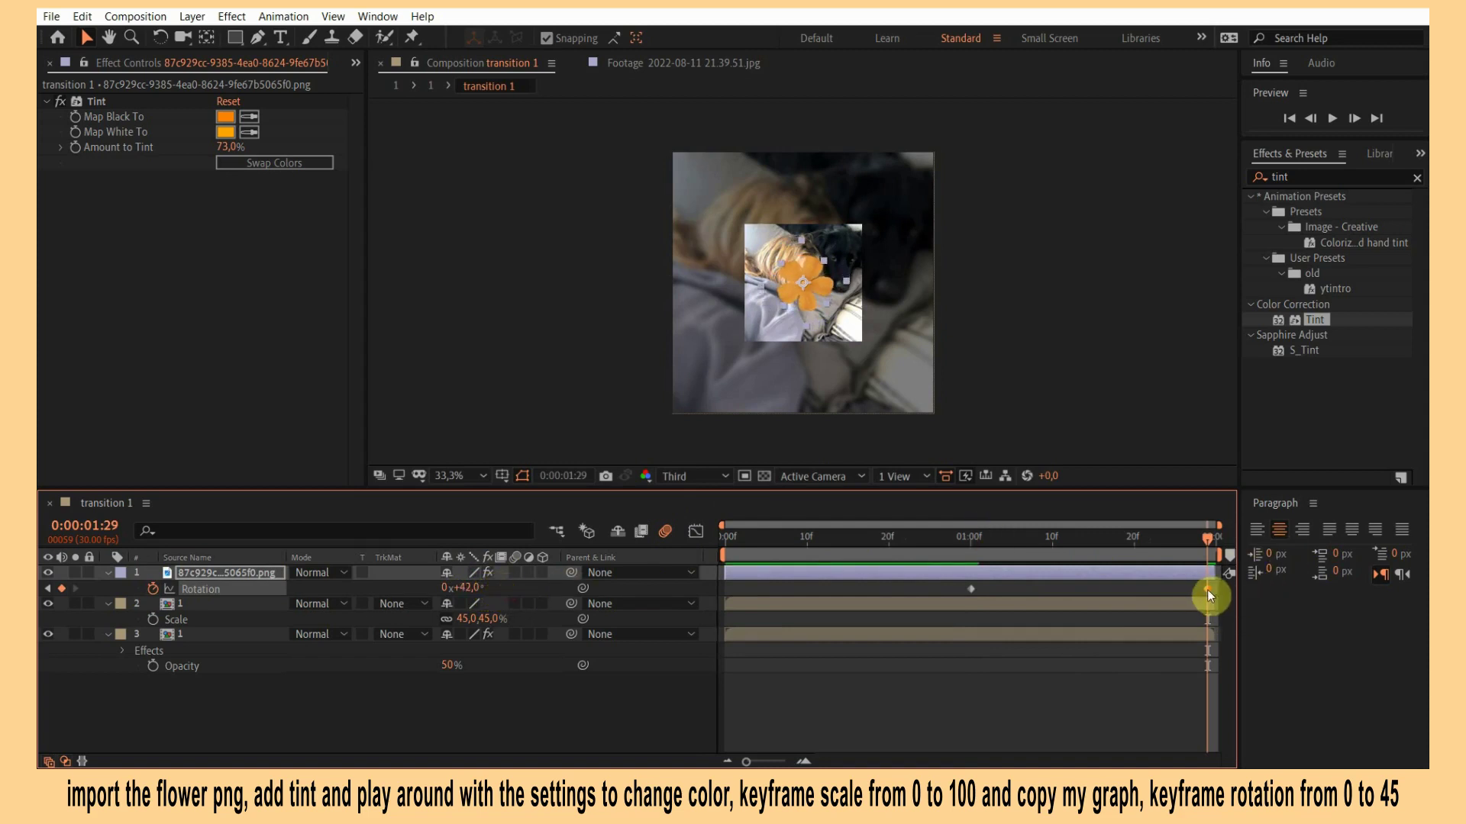
pyautogui.press('space')
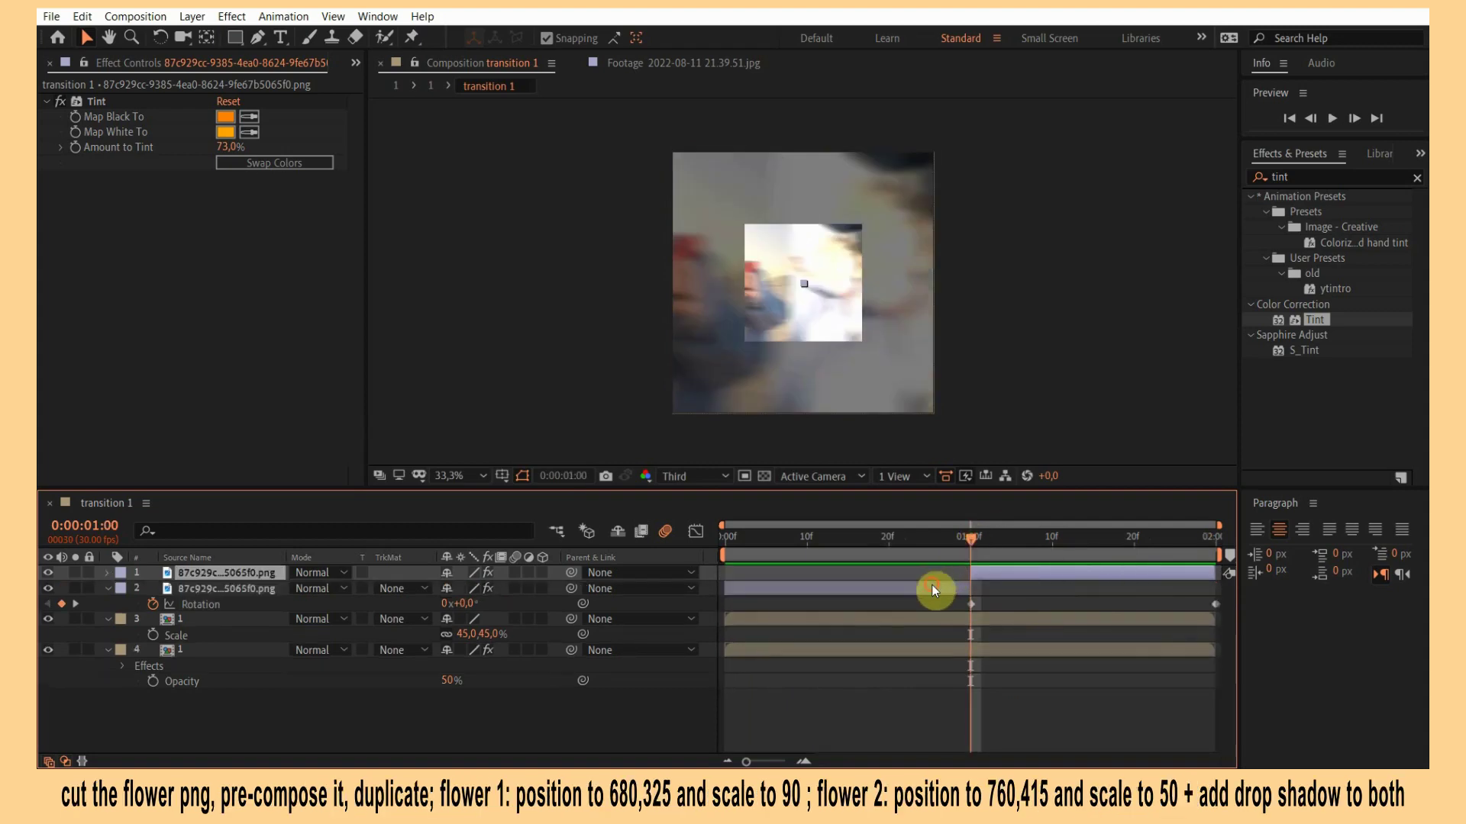
pyautogui.click(931, 585)
# Delete the stray flower layer piece and pre-compose the flower layer as 'flower'.
pyautogui.press('Delete')
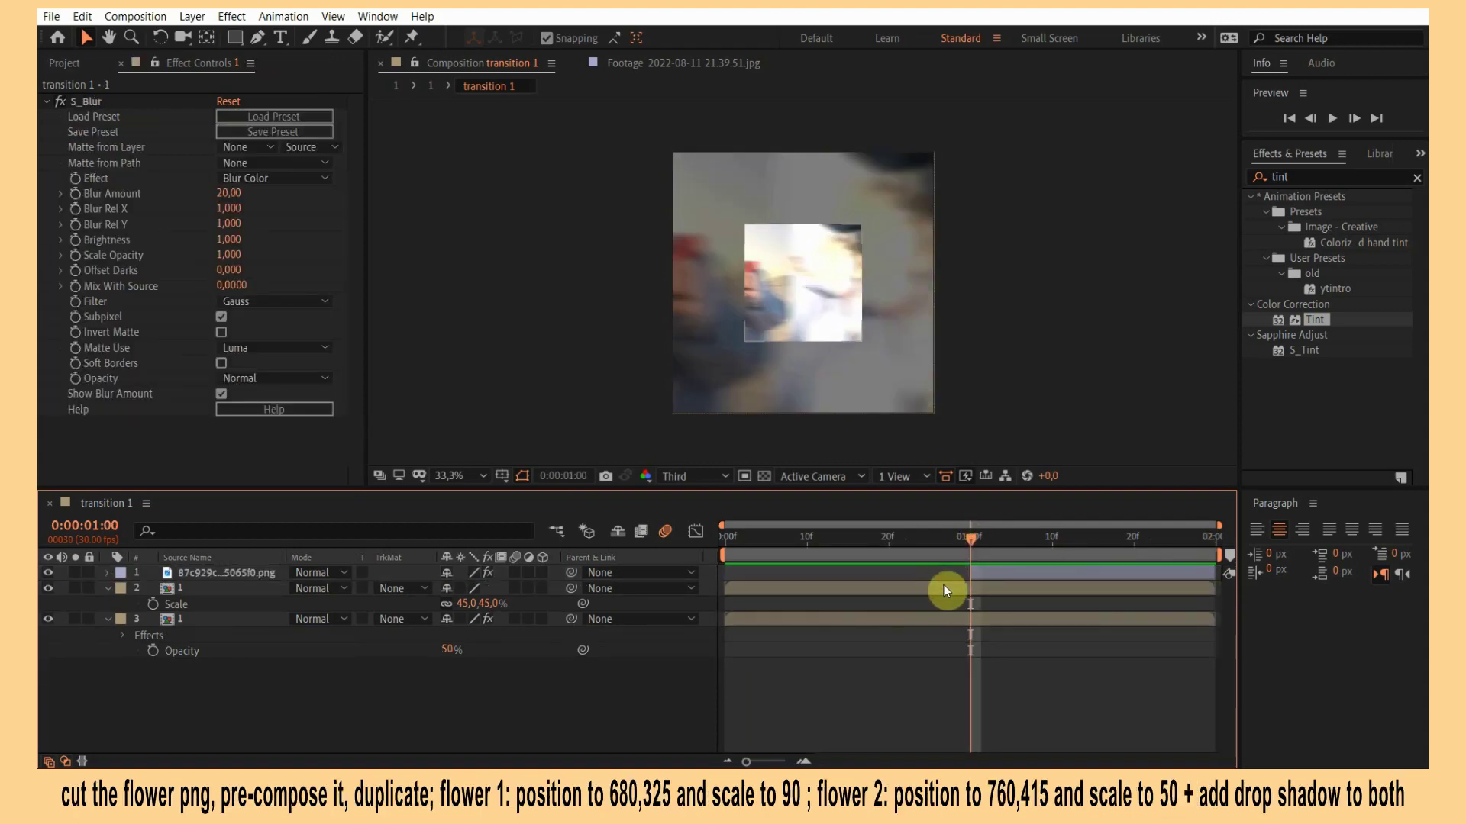
pyautogui.rightClick(980, 577)
pyautogui.press('Escape')
pyautogui.hotkey('ctrl', 'shift', 'c')
pyautogui.write('fl')
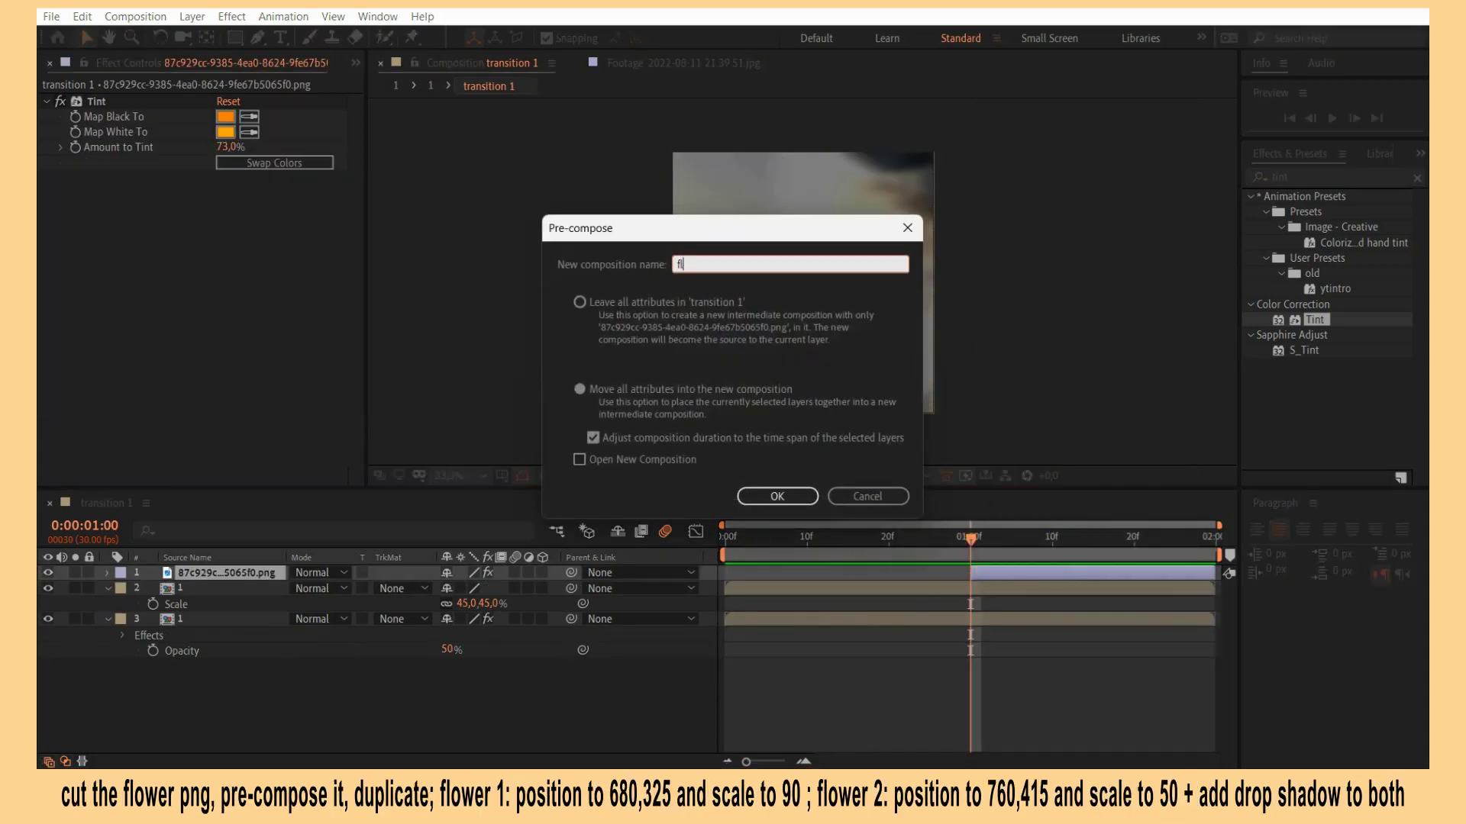
pyautogui.write('ower')
pyautogui.press('Return')
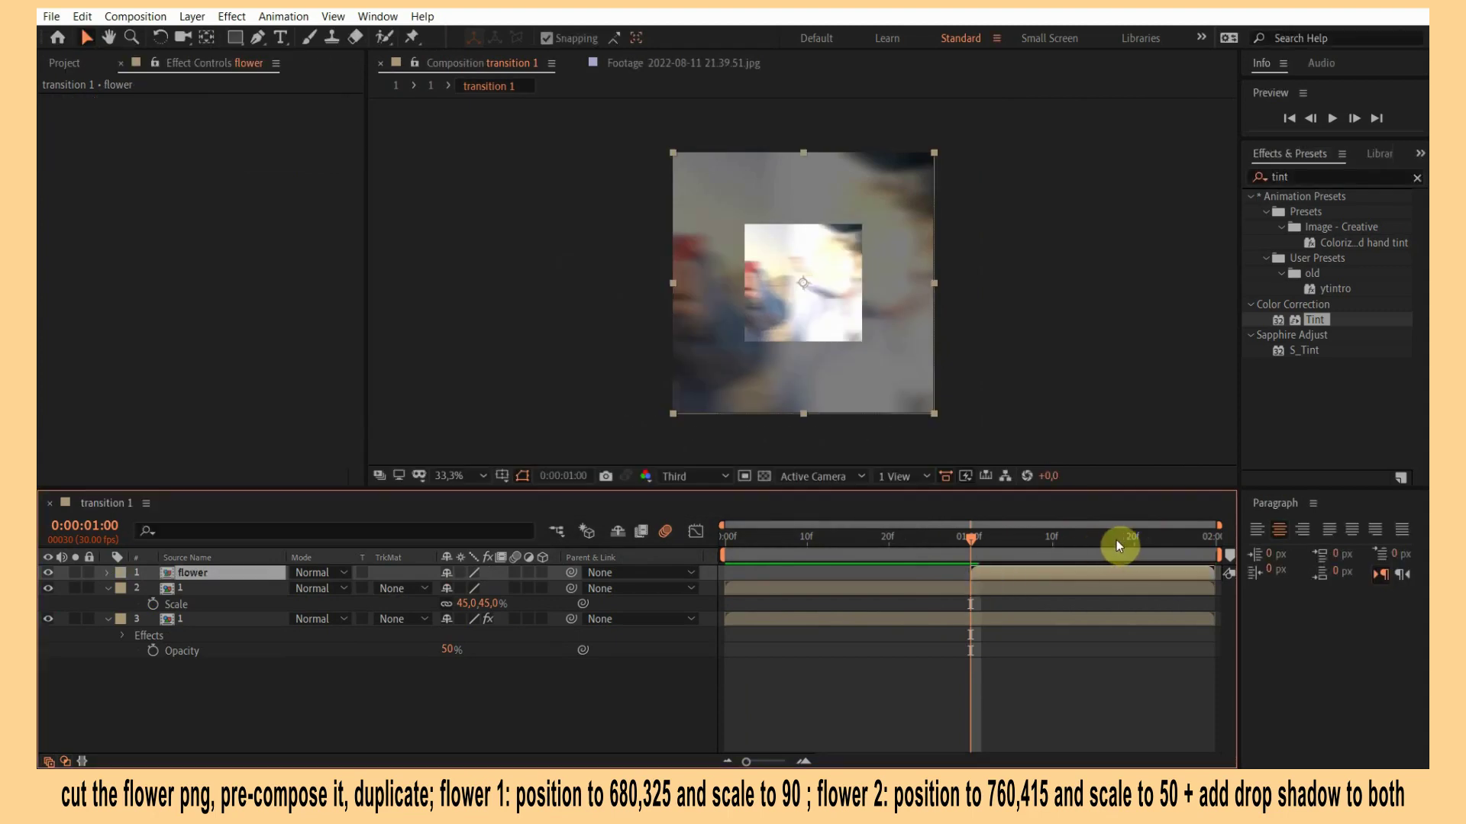
# Duplicate the flower pre-comp at the last frame and shrink the top copy to 63% scale.
pyautogui.moveTo(1116, 539); pyautogui.dragTo(1318, 551)
pyautogui.hotkey('ctrl', 'd')
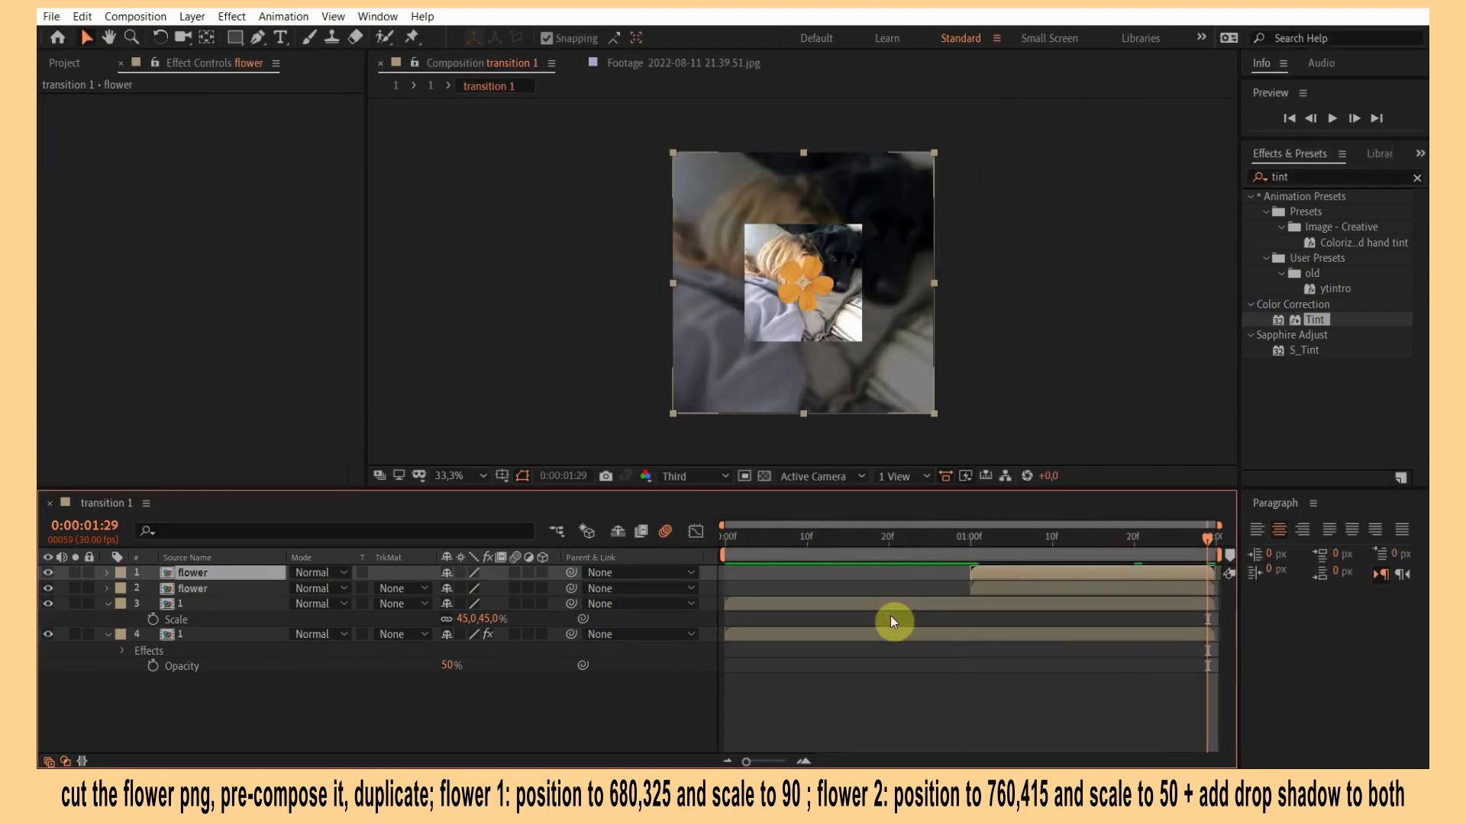
pyautogui.press('s')
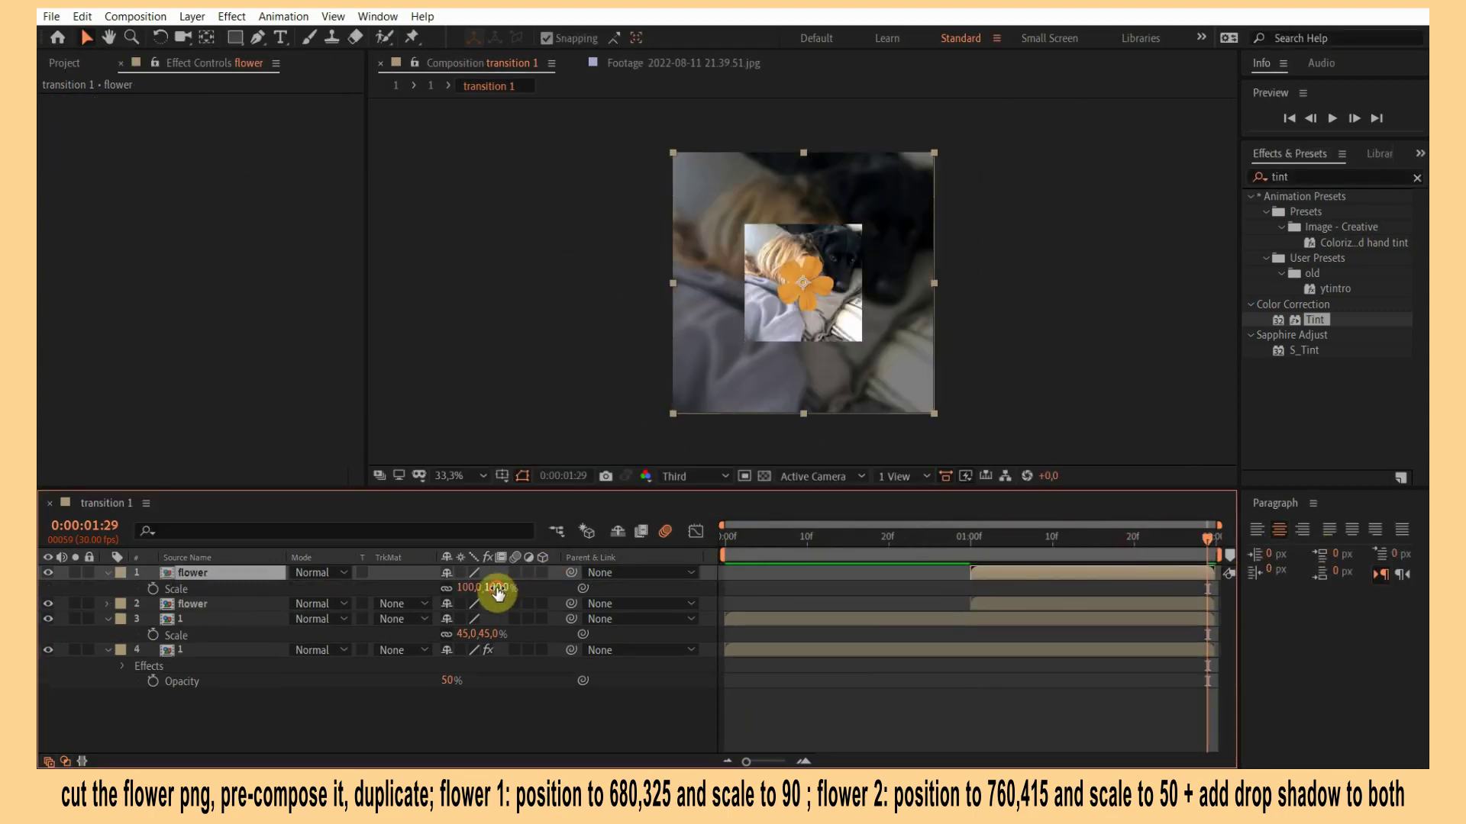
pyautogui.moveTo(511, 589); pyautogui.dragTo(450, 587)
pyautogui.press('p')
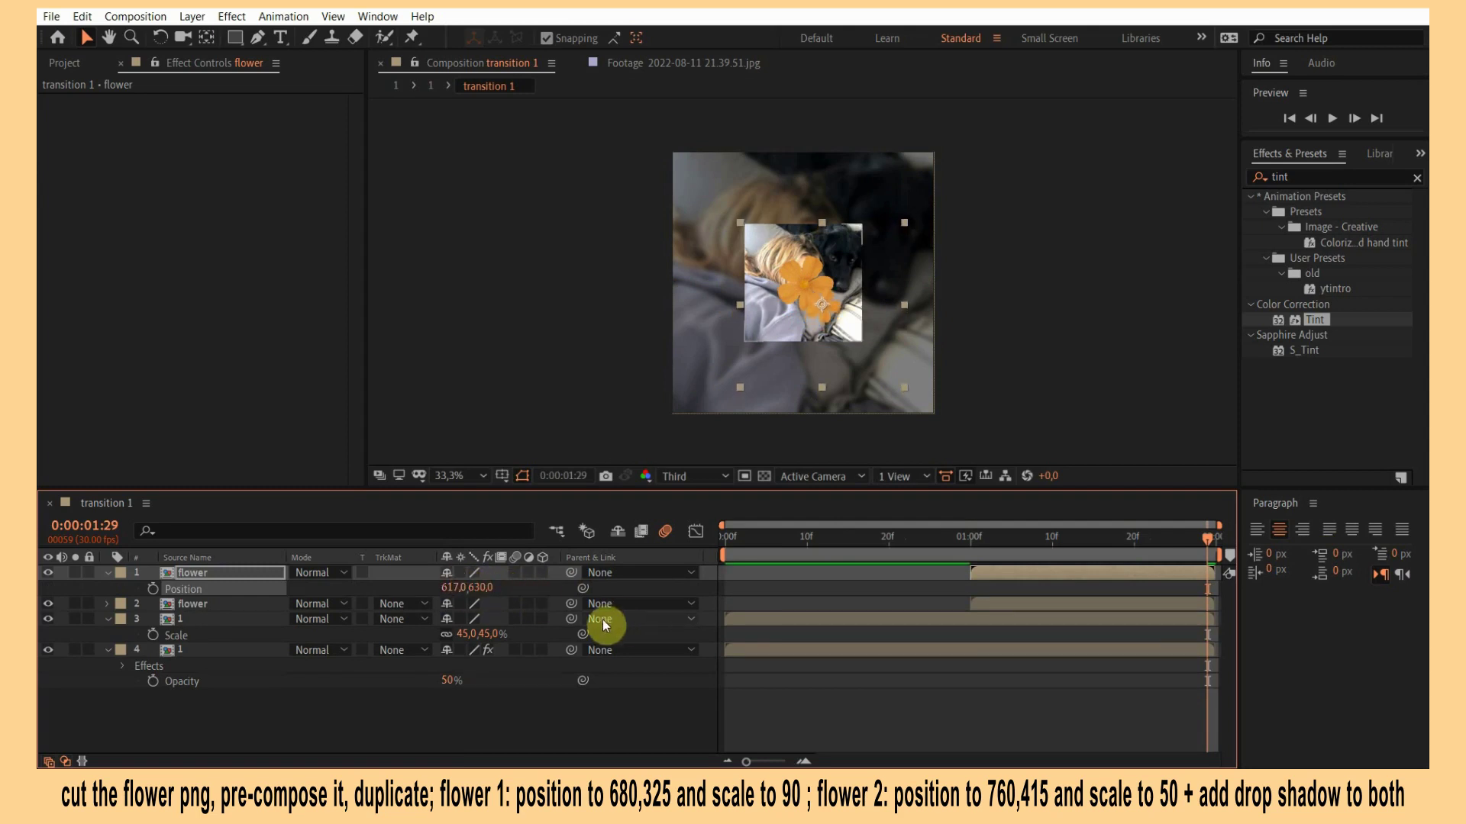
# Move both flower copies to the small photo's top-right corner and scale them to 53% and 90%.
pyautogui.keyDown('shift'); pyautogui.click(562, 605); pyautogui.keyUp('shift')
pyautogui.press('p')
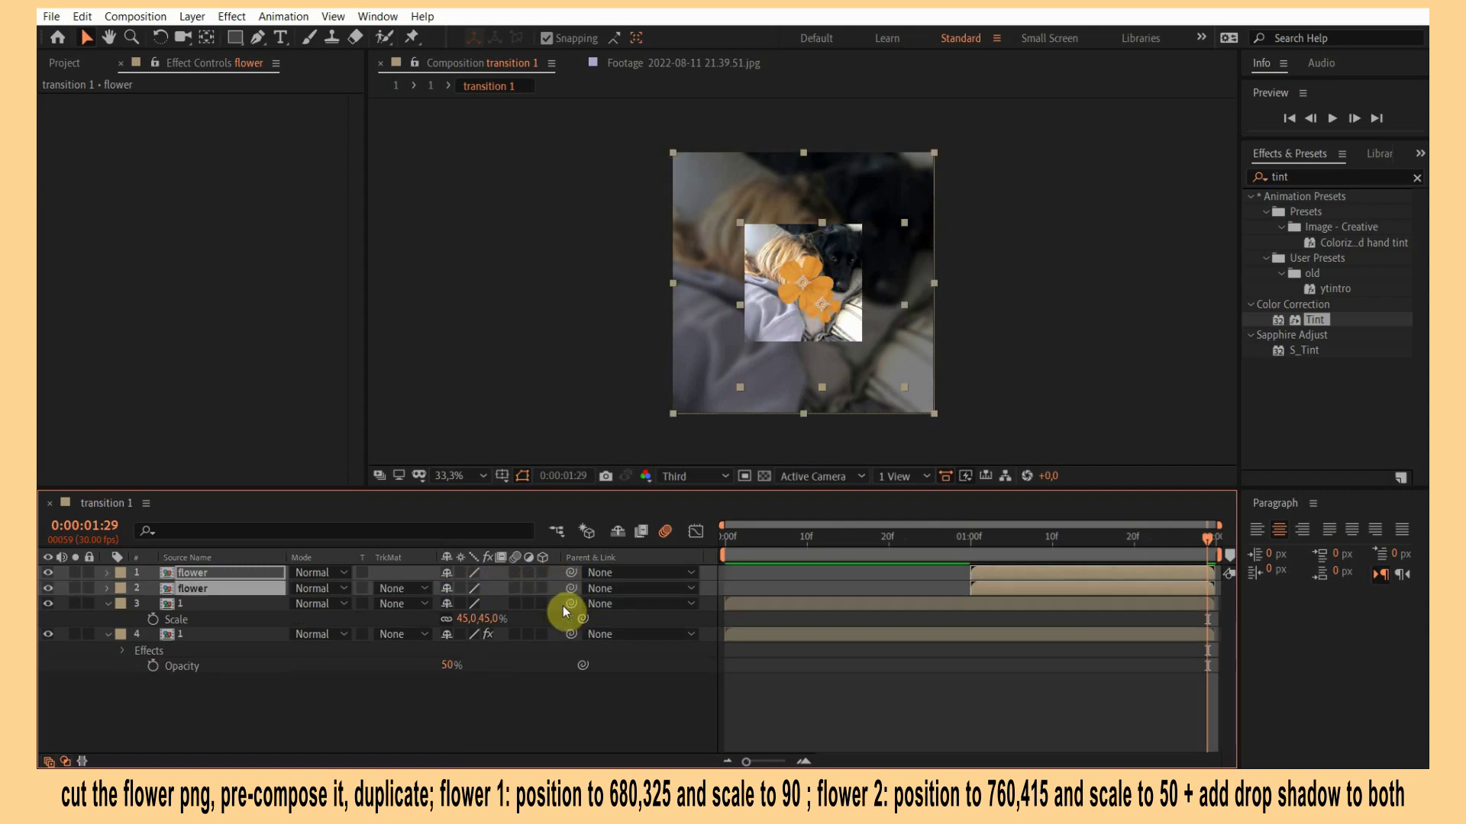
pyautogui.press('p')
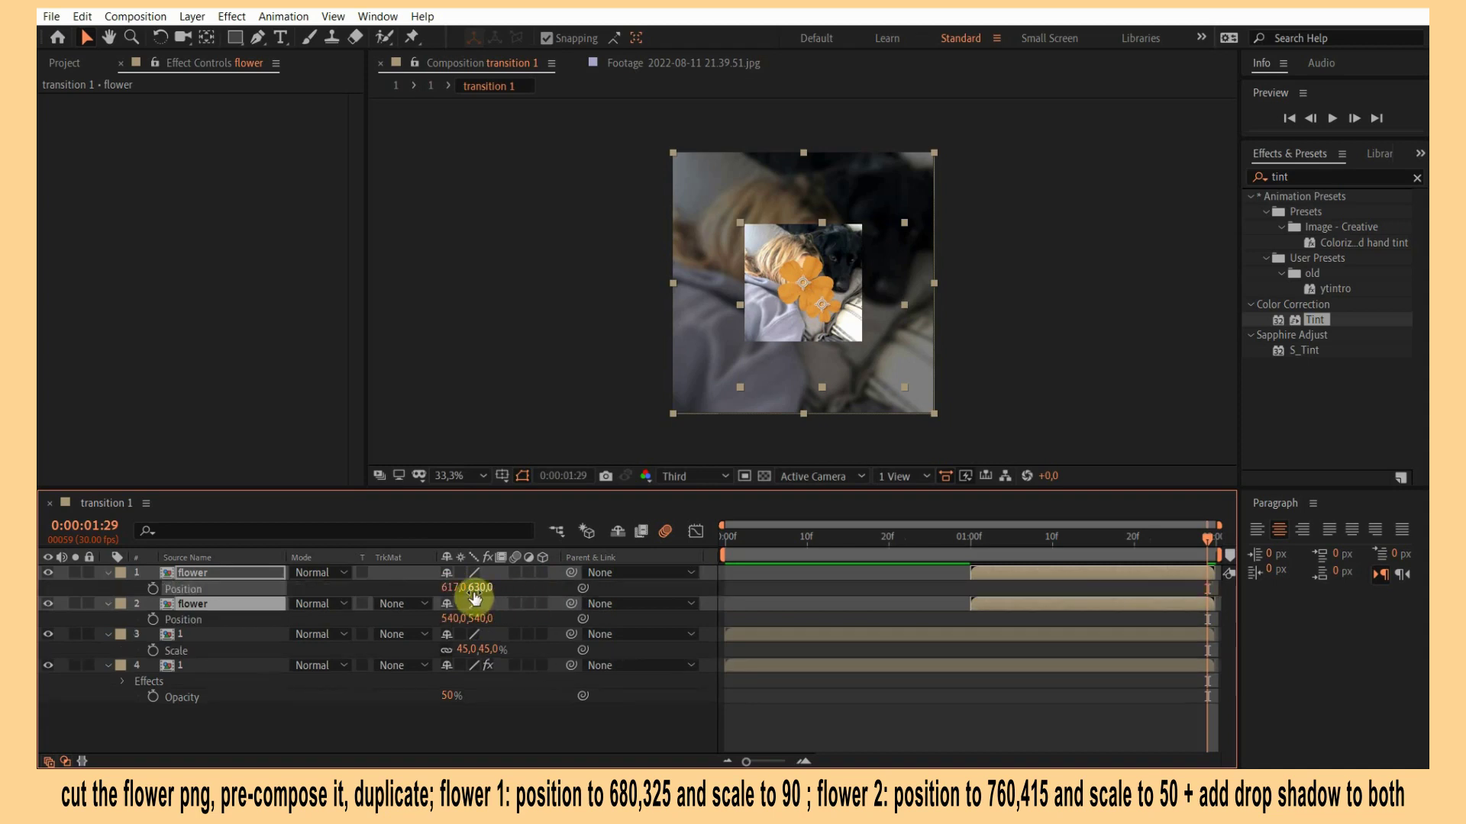
pyautogui.moveTo(479, 587); pyautogui.dragTo(277, 578)
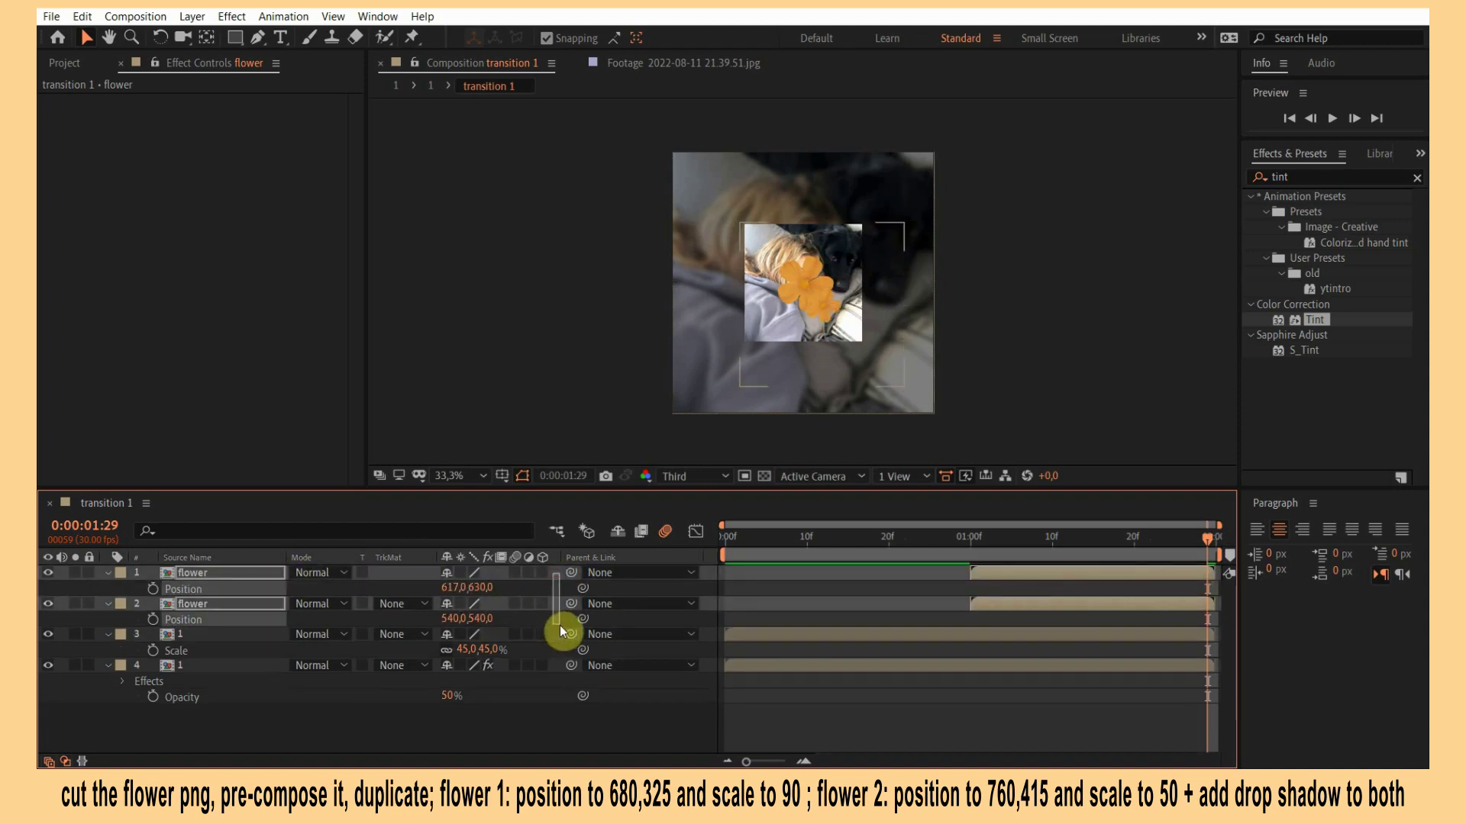
pyautogui.moveTo(481, 587)
pyautogui.mouseDown()
pyautogui.moveTo(450, 587)
pyautogui.moveTo(594, 601)
pyautogui.mouseUp()
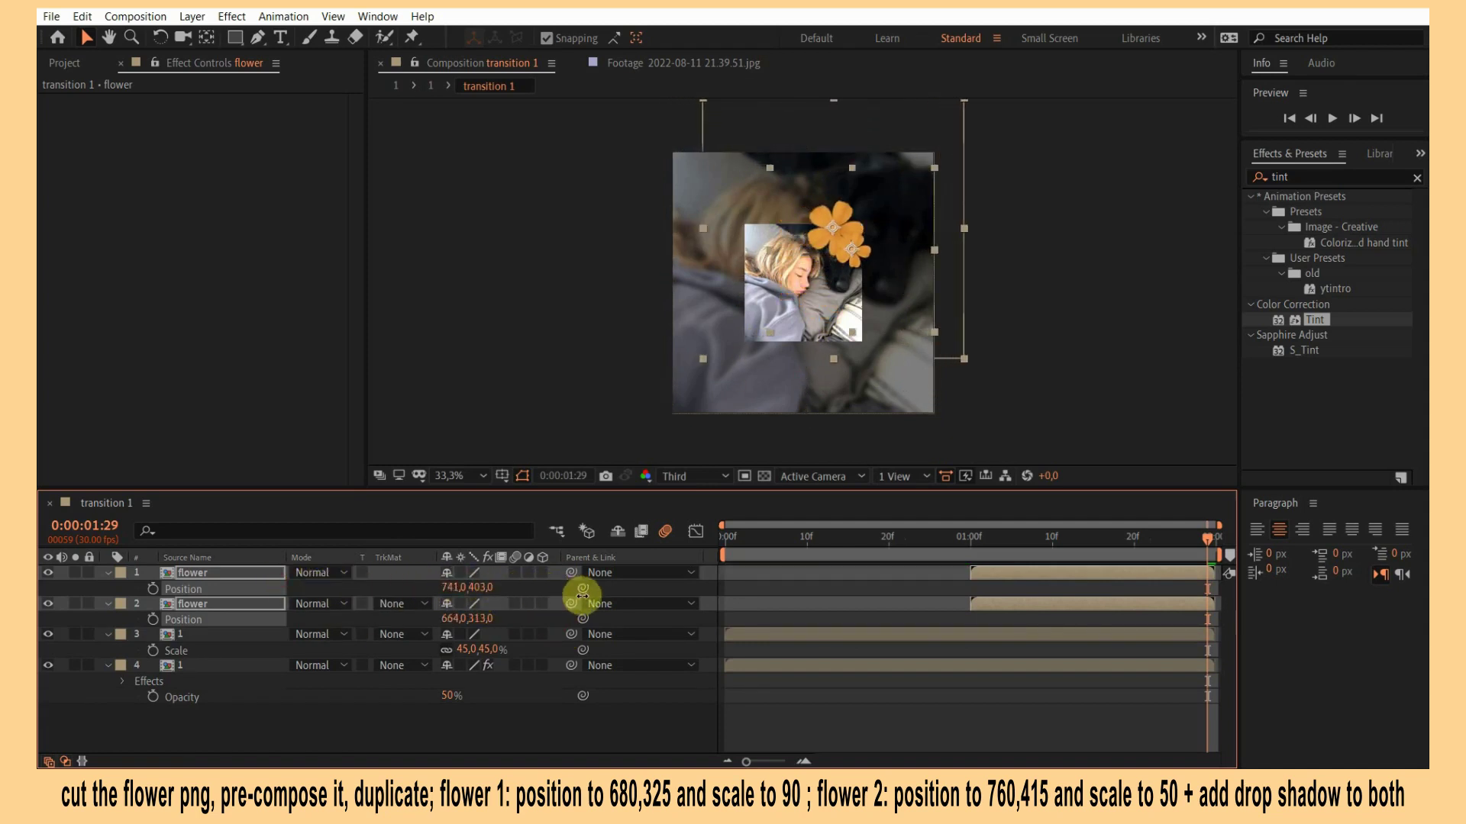
pyautogui.press('s')
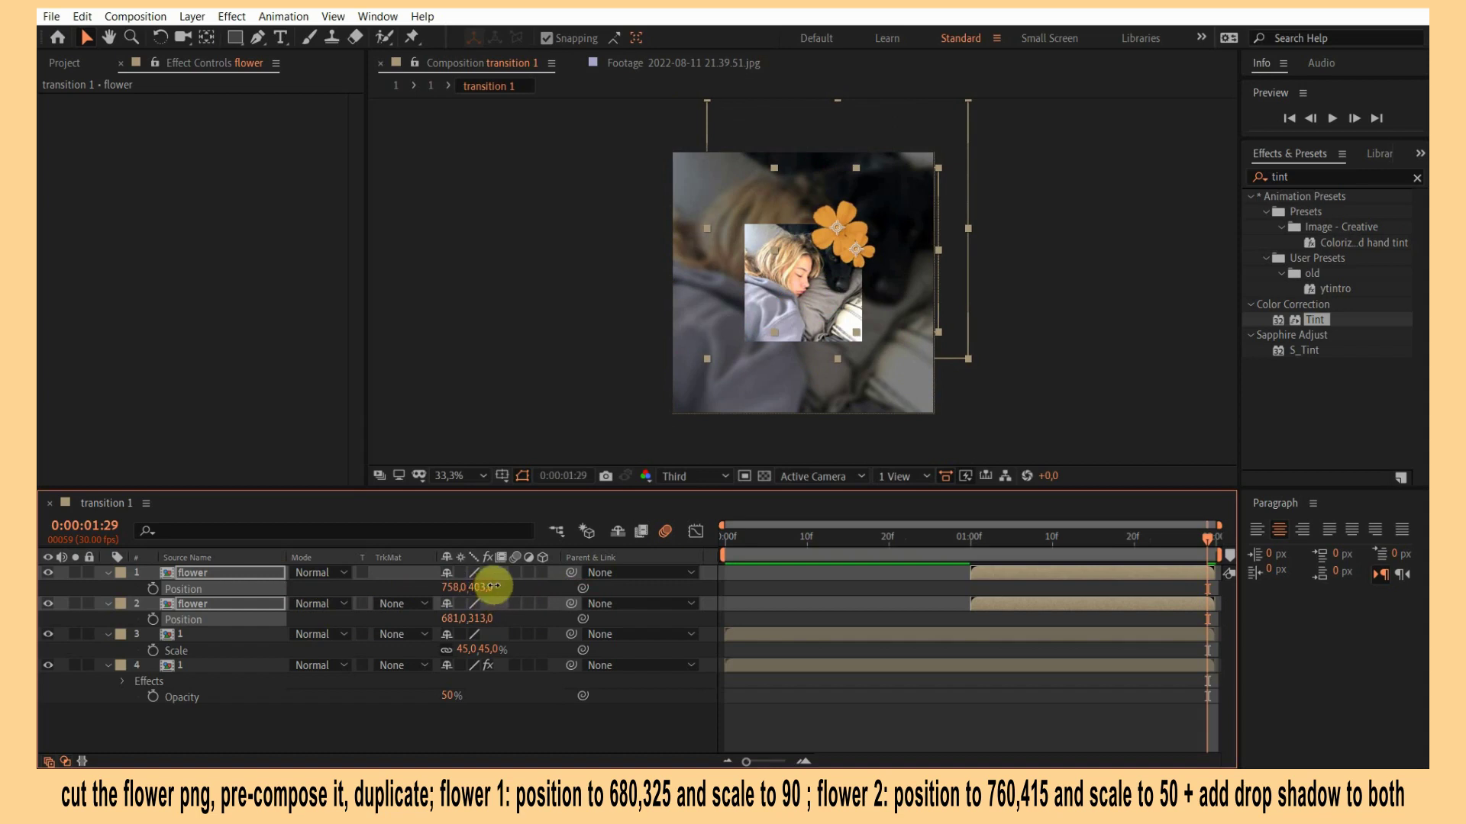
pyautogui.moveTo(481, 588)
pyautogui.mouseDown()
pyautogui.moveTo(500, 590)
pyautogui.moveTo(481, 589)
pyautogui.mouseUp()
# Apply a Drop Shadow to the second flower copy and paste it onto the top flower.
pyautogui.click(863, 740)
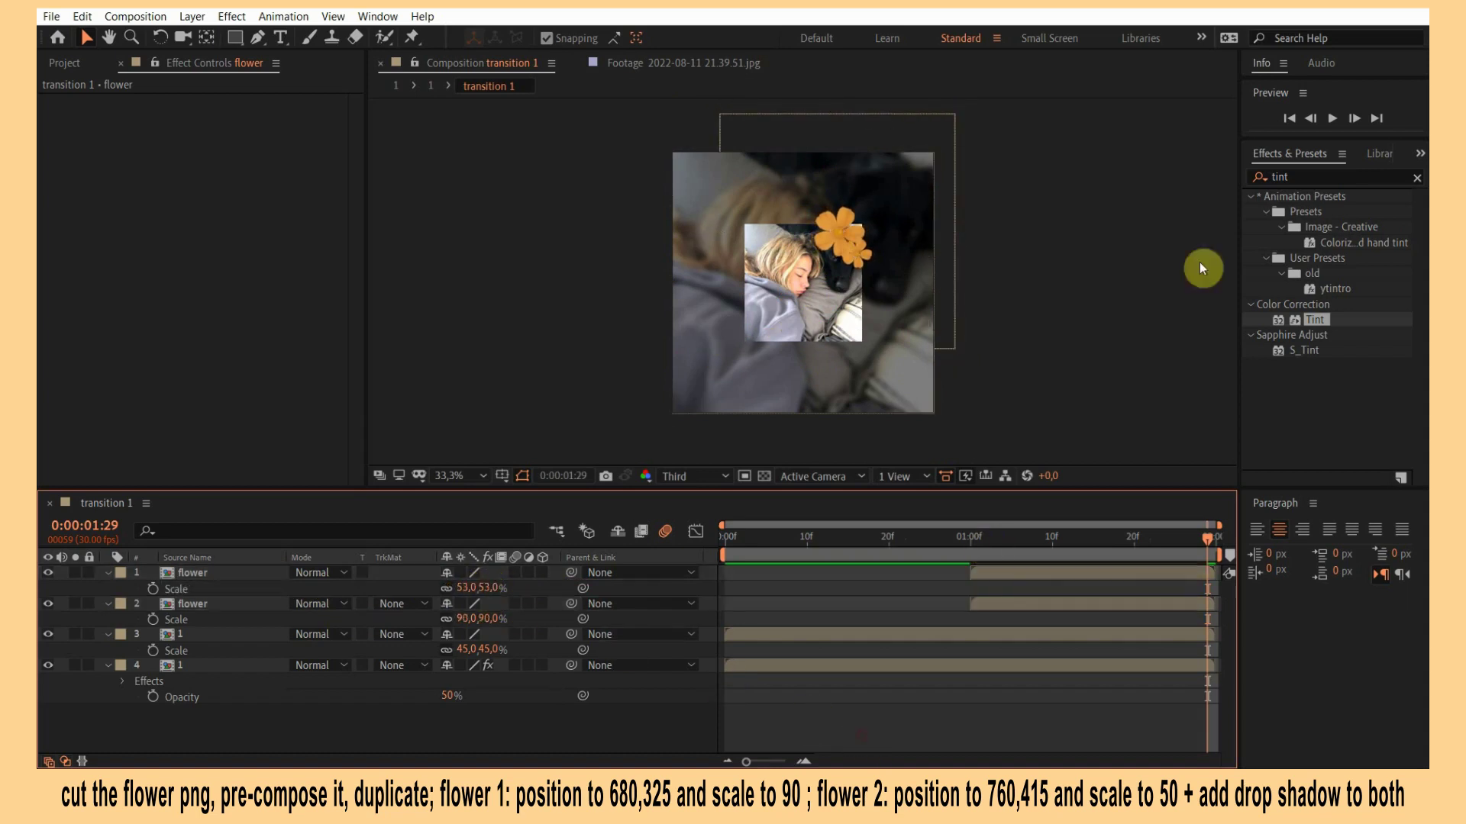
pyautogui.click(1327, 182)
pyautogui.write('drop s')
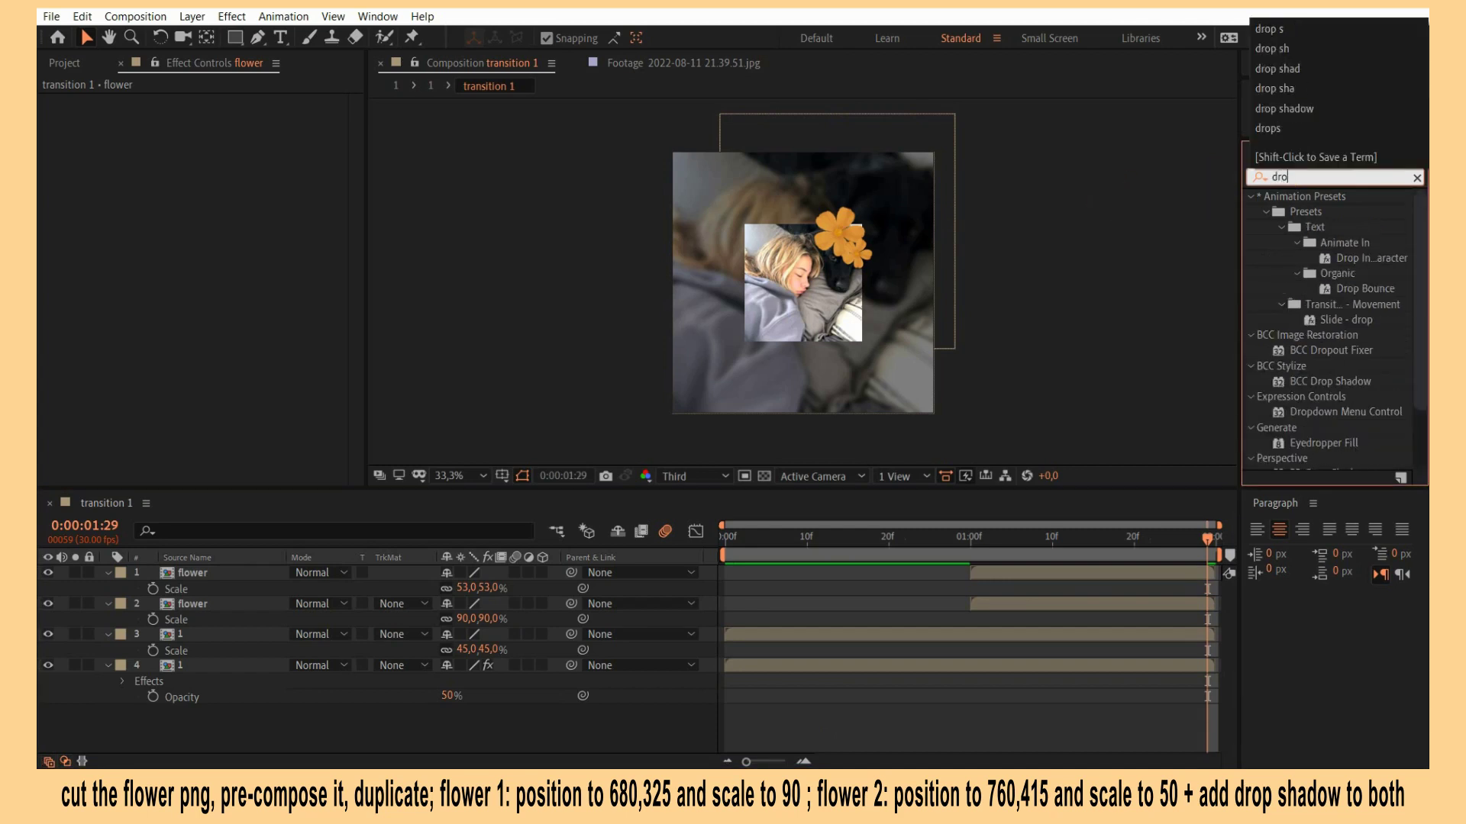
pyautogui.moveTo(1264, 241); pyautogui.dragTo(1005, 609)
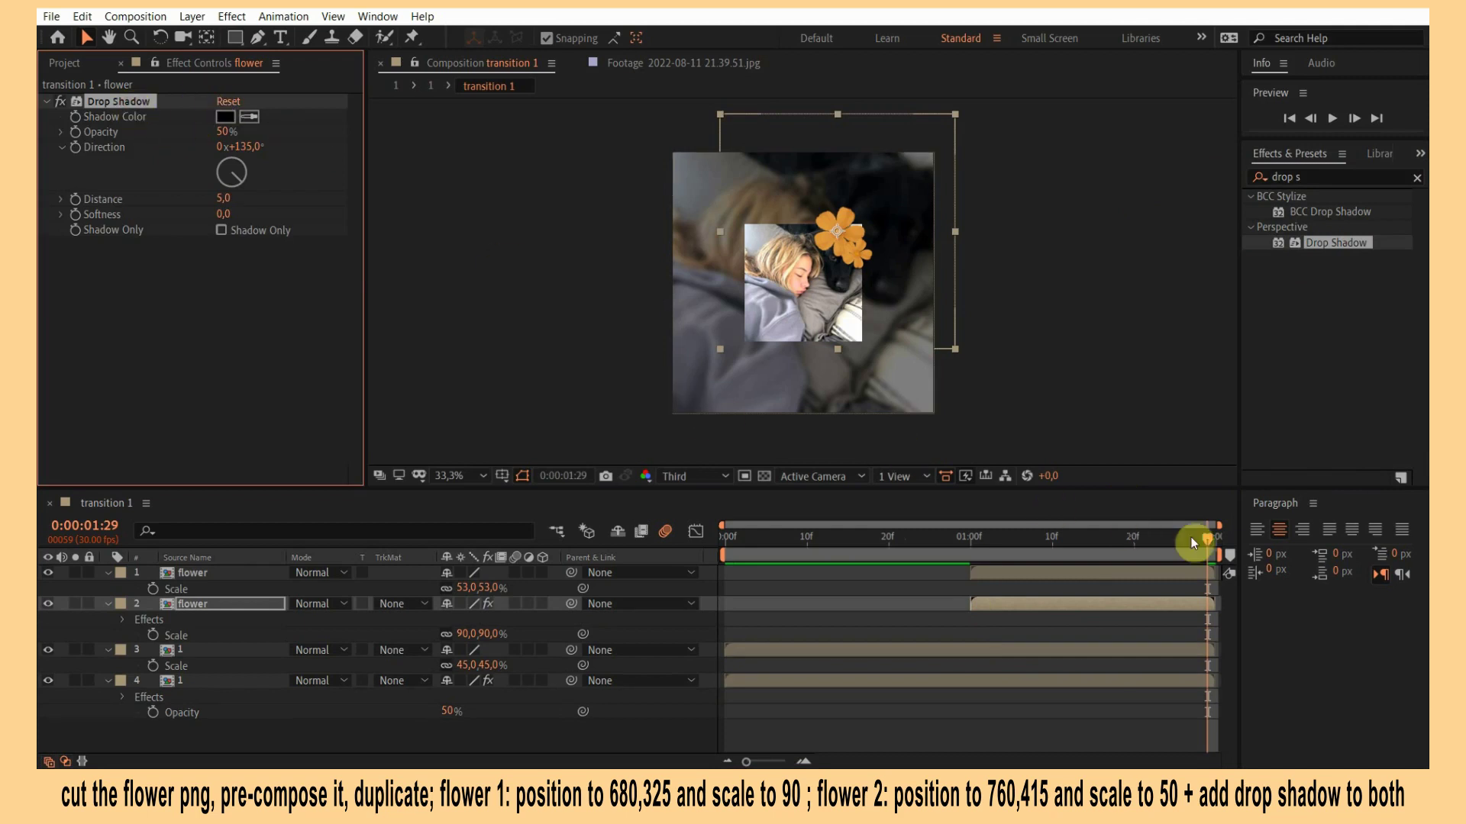
pyautogui.click(1132, 574)
pyautogui.hotkey('ctrl', 'v')
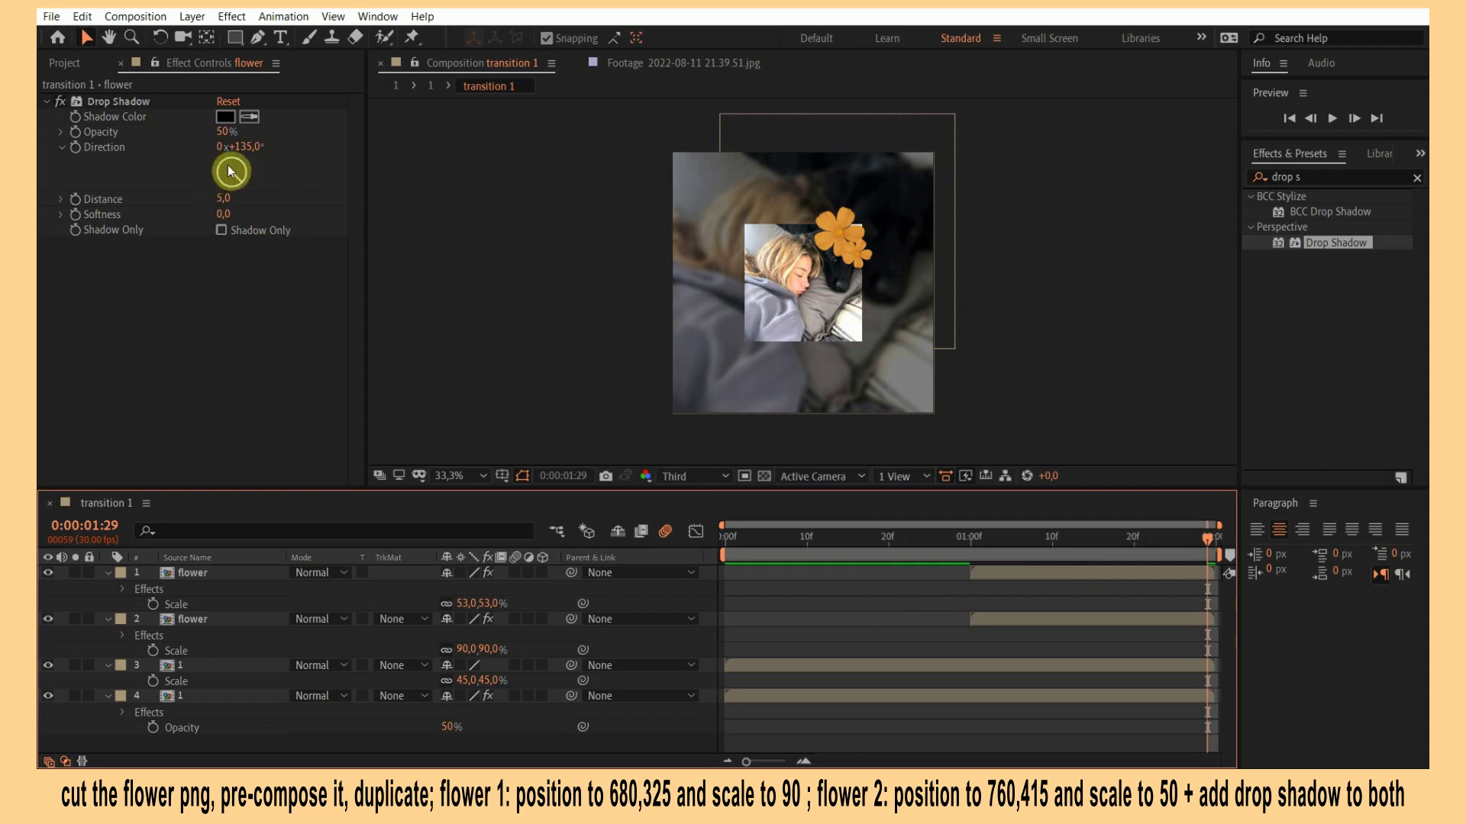
# Set the drop shadow direction to −99° and save the project.
pyautogui.moveTo(229, 165); pyautogui.dragTo(257, 177)
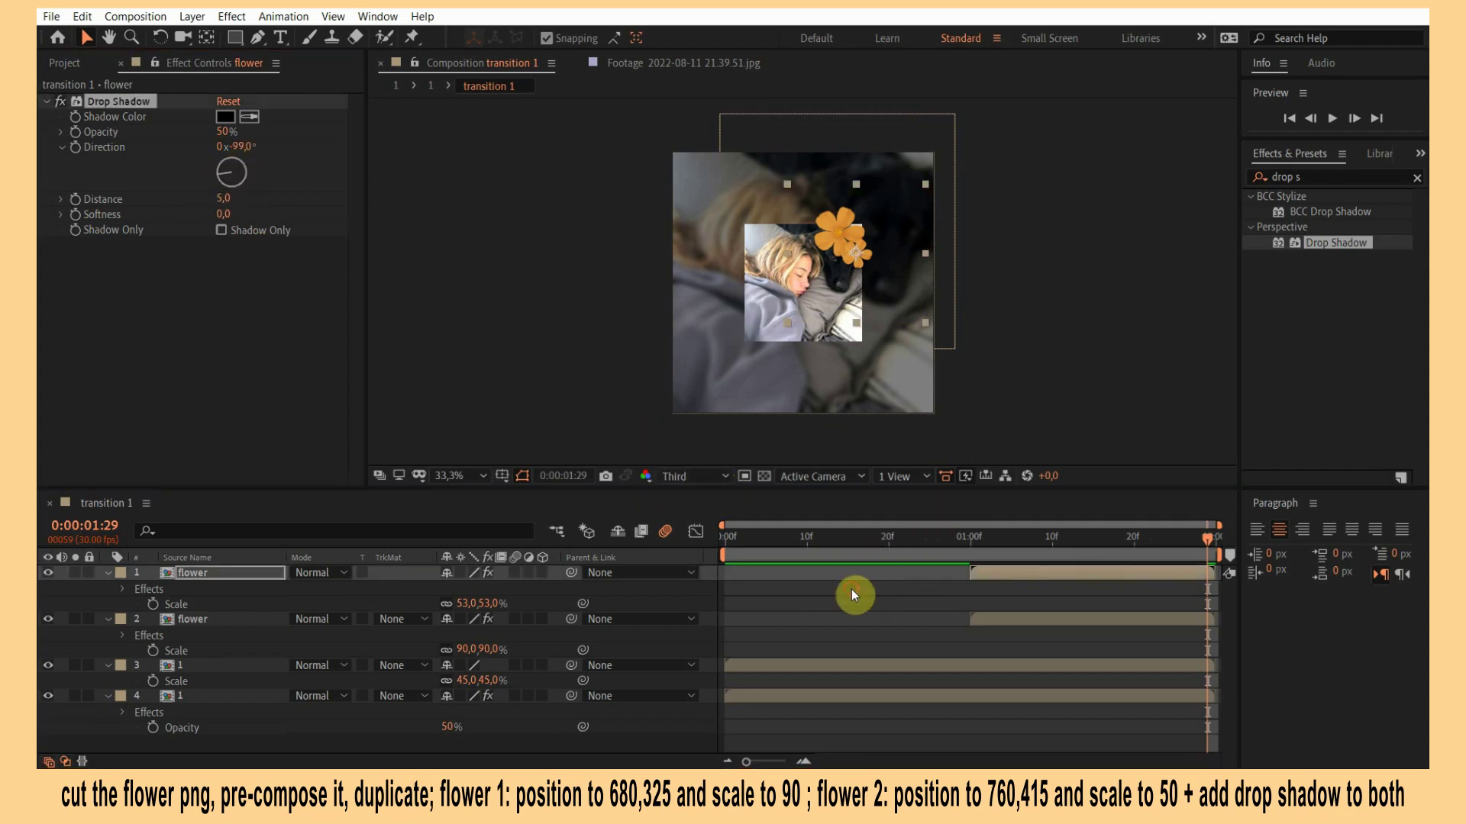
pyautogui.hotkey('ctrl', 's')
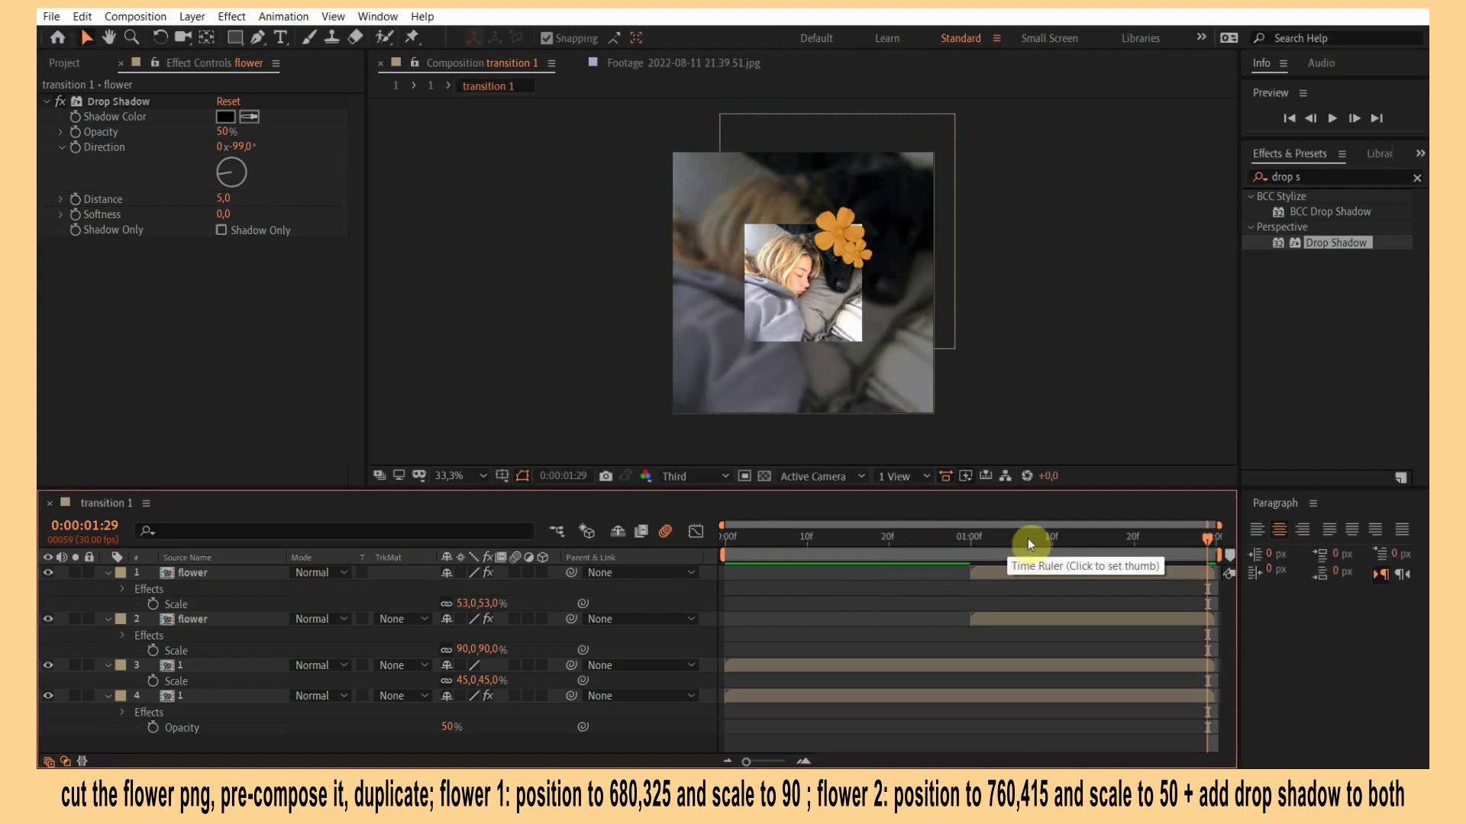
pyautogui.moveTo(1031, 541)
pyautogui.mouseDown()
pyautogui.moveTo(962, 546)
pyautogui.moveTo(1026, 571)
pyautogui.mouseUp()
# Preview the staggered flowers, collapse all layer properties, and add a new null object layer.
pyautogui.press('space')
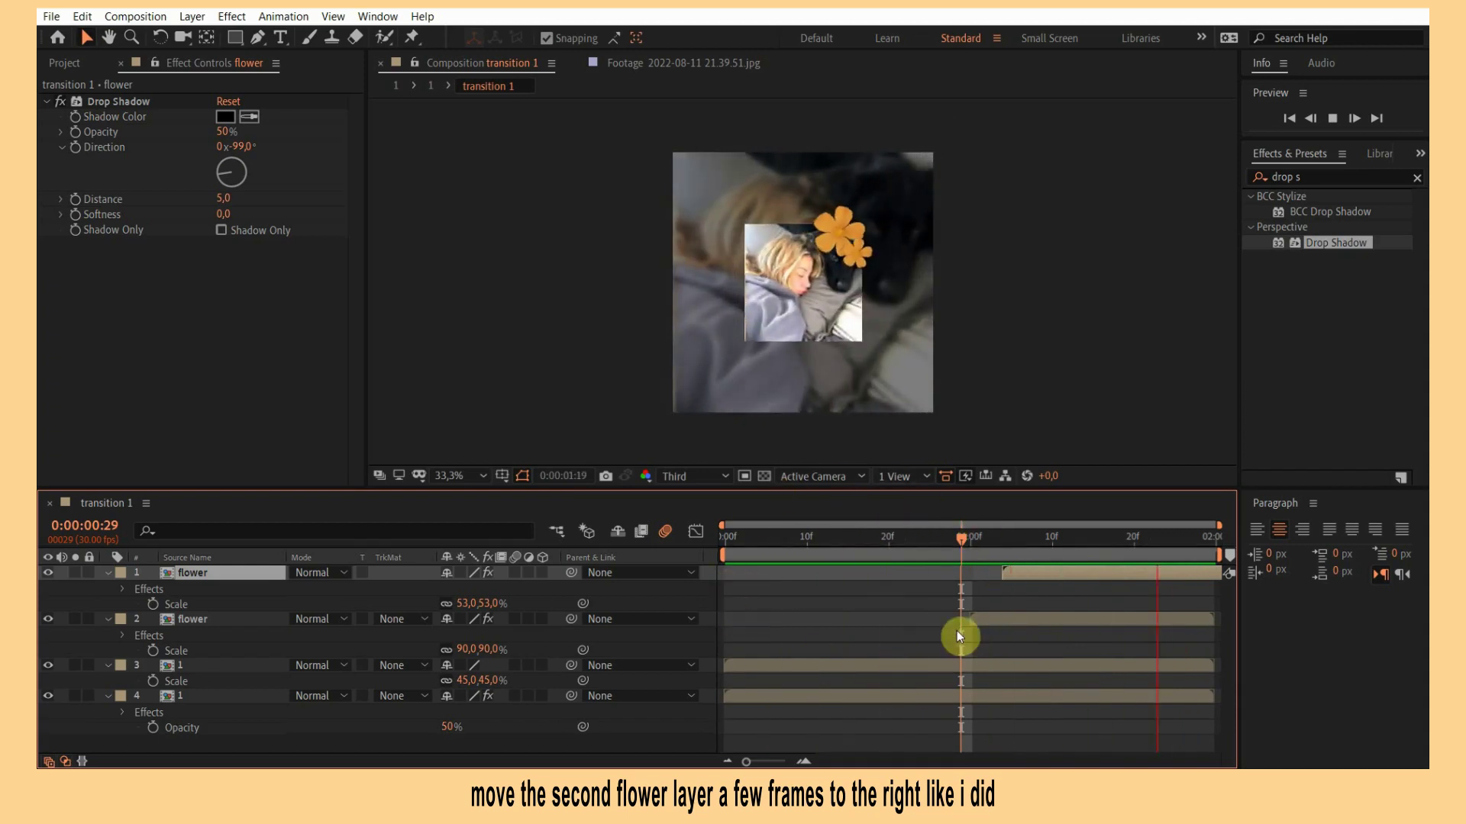
pyautogui.click(978, 543)
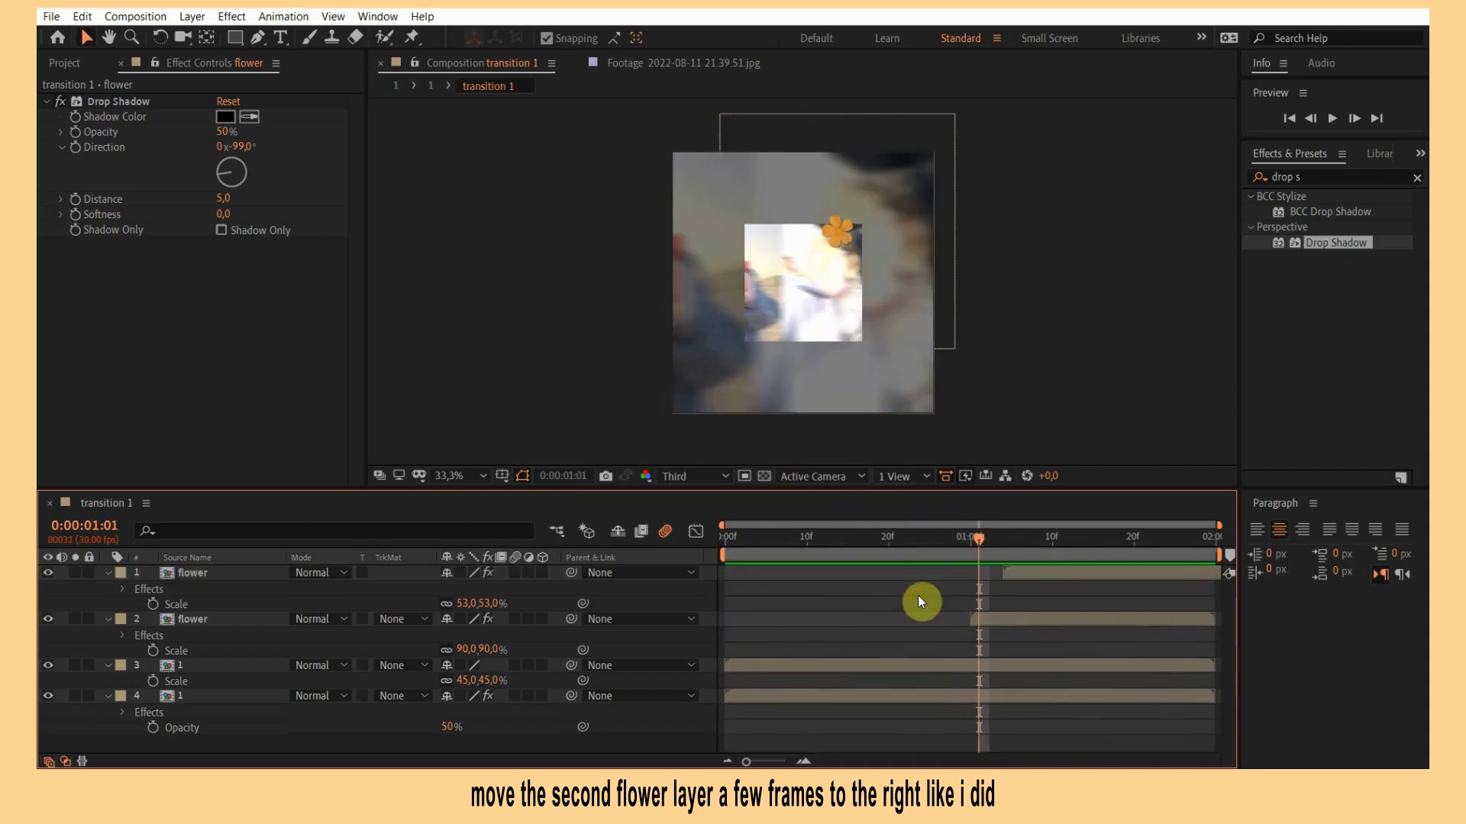
pyautogui.press('u')
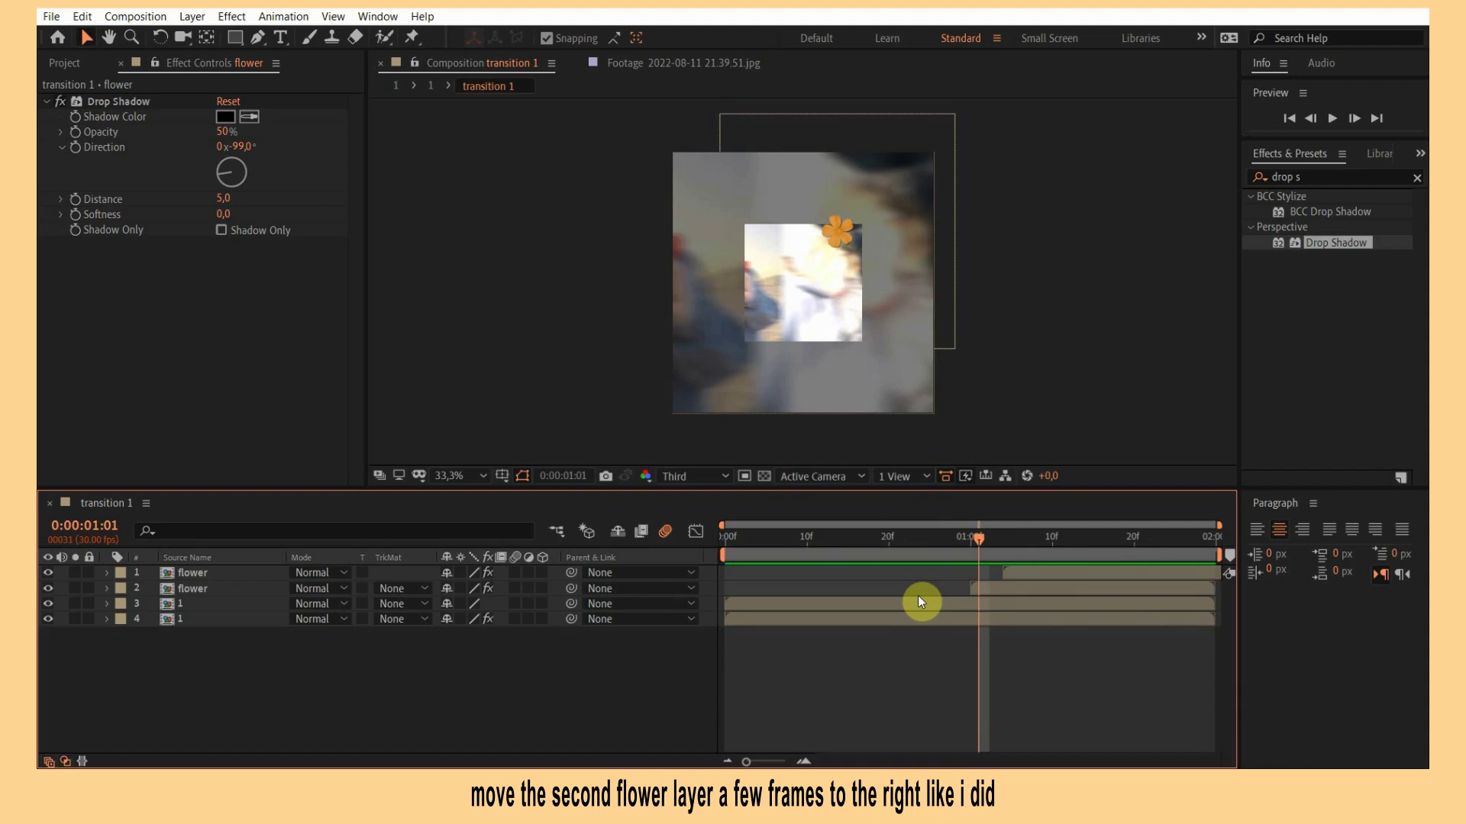
pyautogui.hotkey('ctrl', 'alt', 'shift', 'y')
pyautogui.moveTo(567, 602)
pyautogui.mouseDown()
pyautogui.moveTo(560, 622)
pyautogui.moveTo(561, 576)
pyautogui.mouseUp()
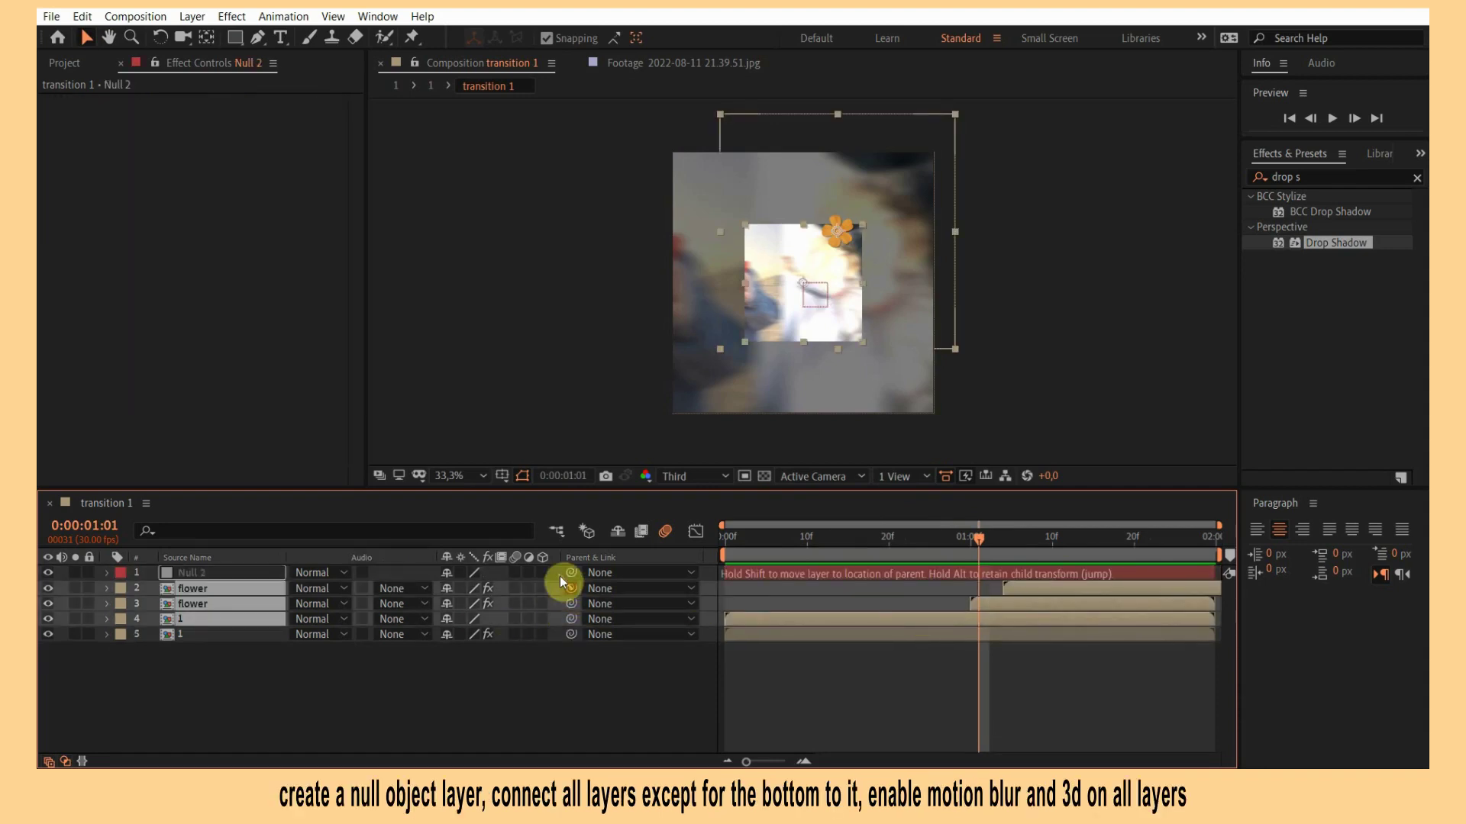
# Turn on Motion Blur and 3D for Null 2, both flowers and the top photo, then show Null 2's rotation.
pyautogui.click(513, 587)
pyautogui.click(821, 575)
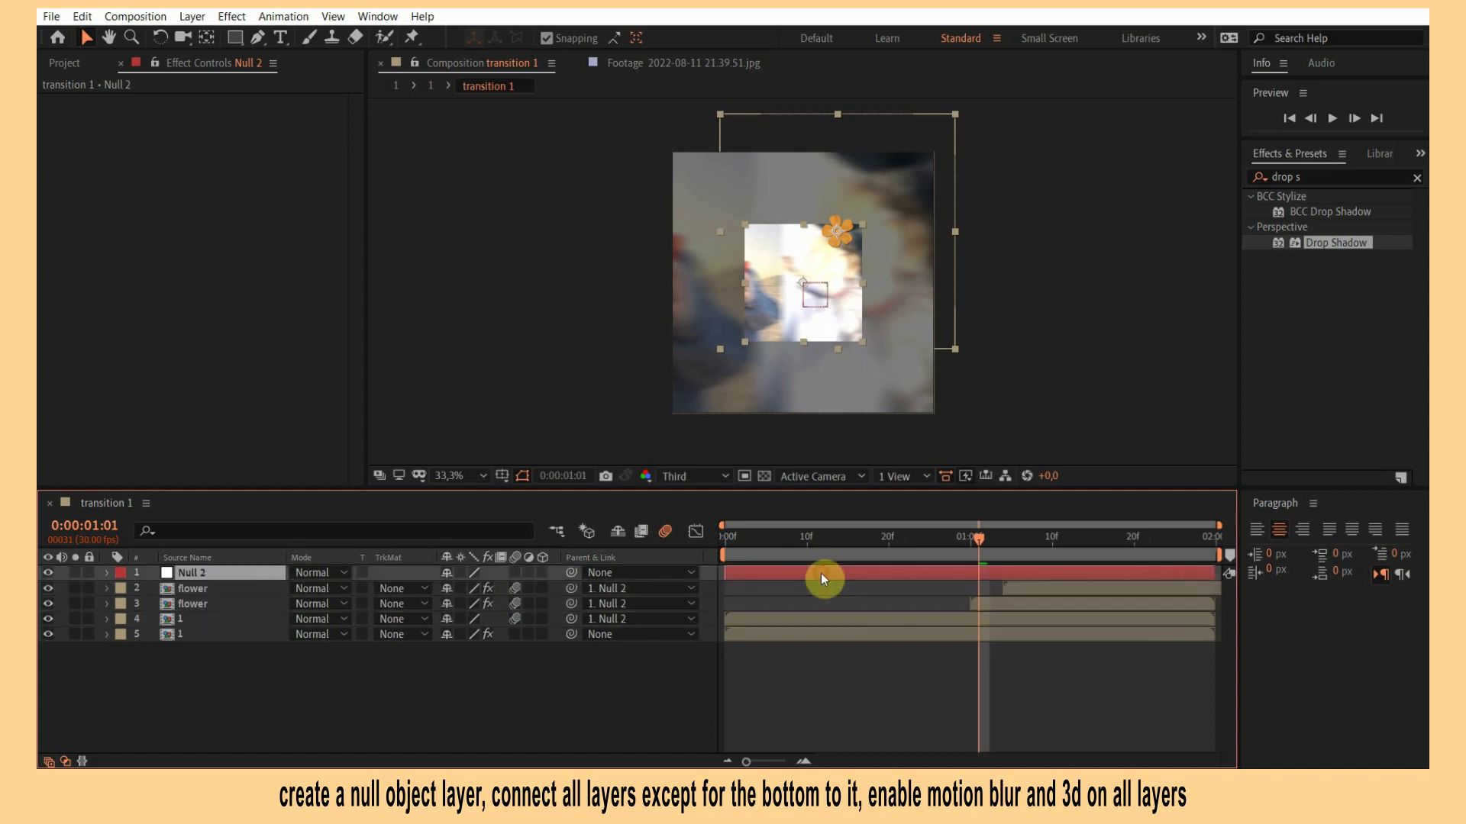
pyautogui.moveTo(542, 588); pyautogui.dragTo(542, 619)
pyautogui.click(542, 573)
pyautogui.click(513, 572)
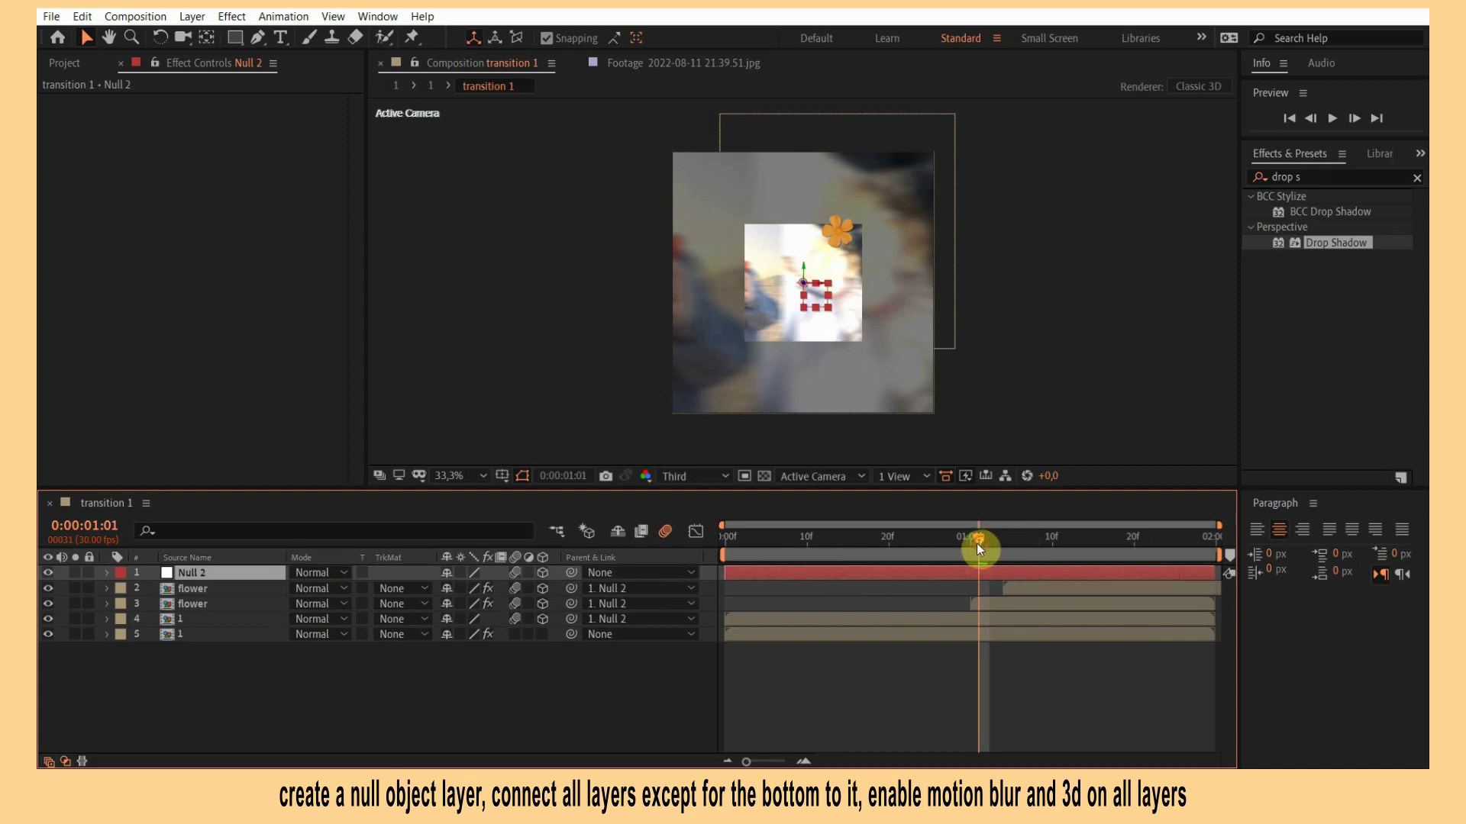
pyautogui.moveTo(977, 543); pyautogui.dragTo(974, 542)
pyautogui.press('r')
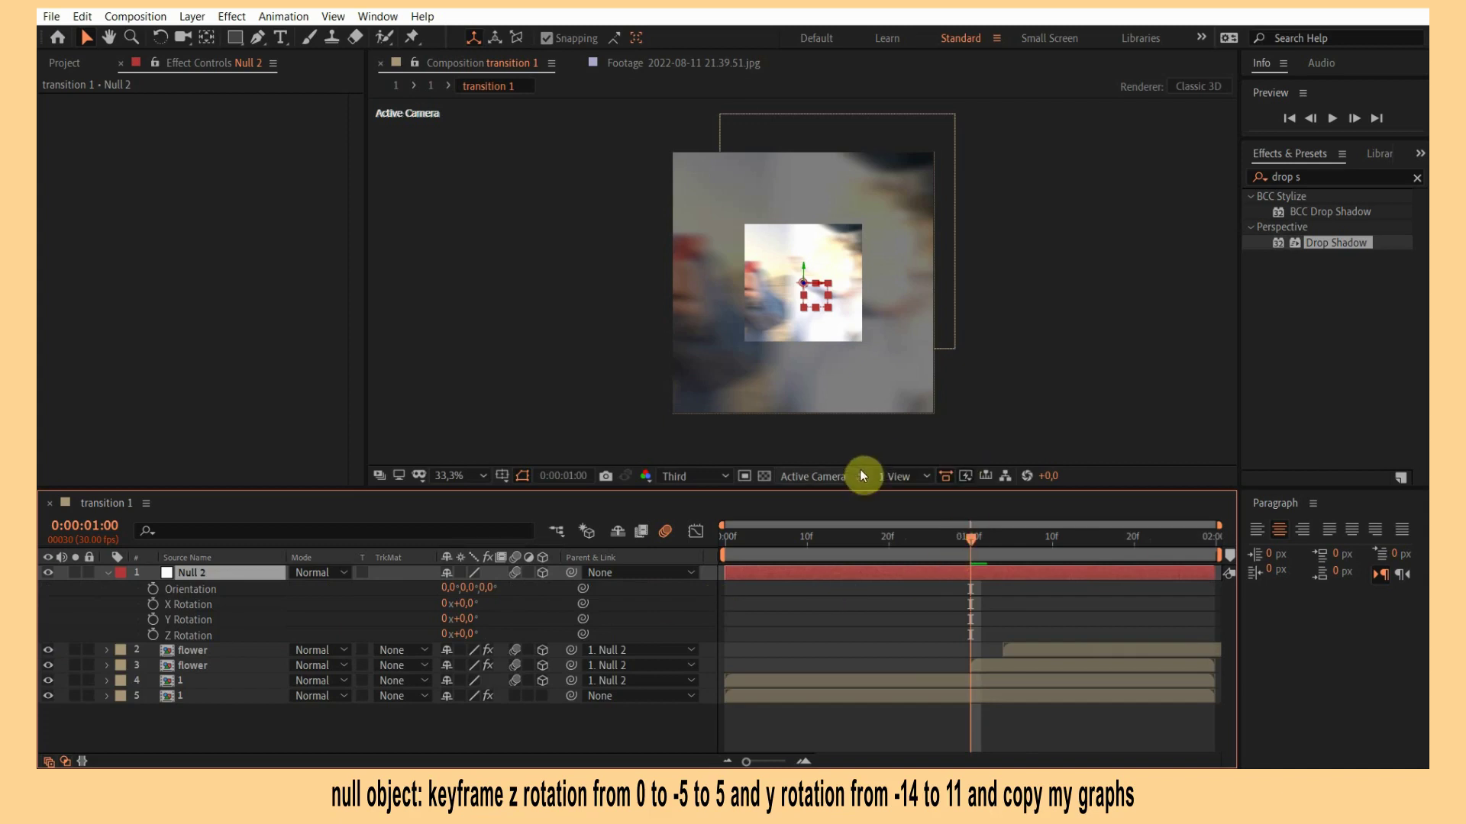
# Keyframe Null 2's Z Rotation at 0° on frame 0, -5° on frame 15, and about +6° at 1:29.
pyautogui.press('Home')
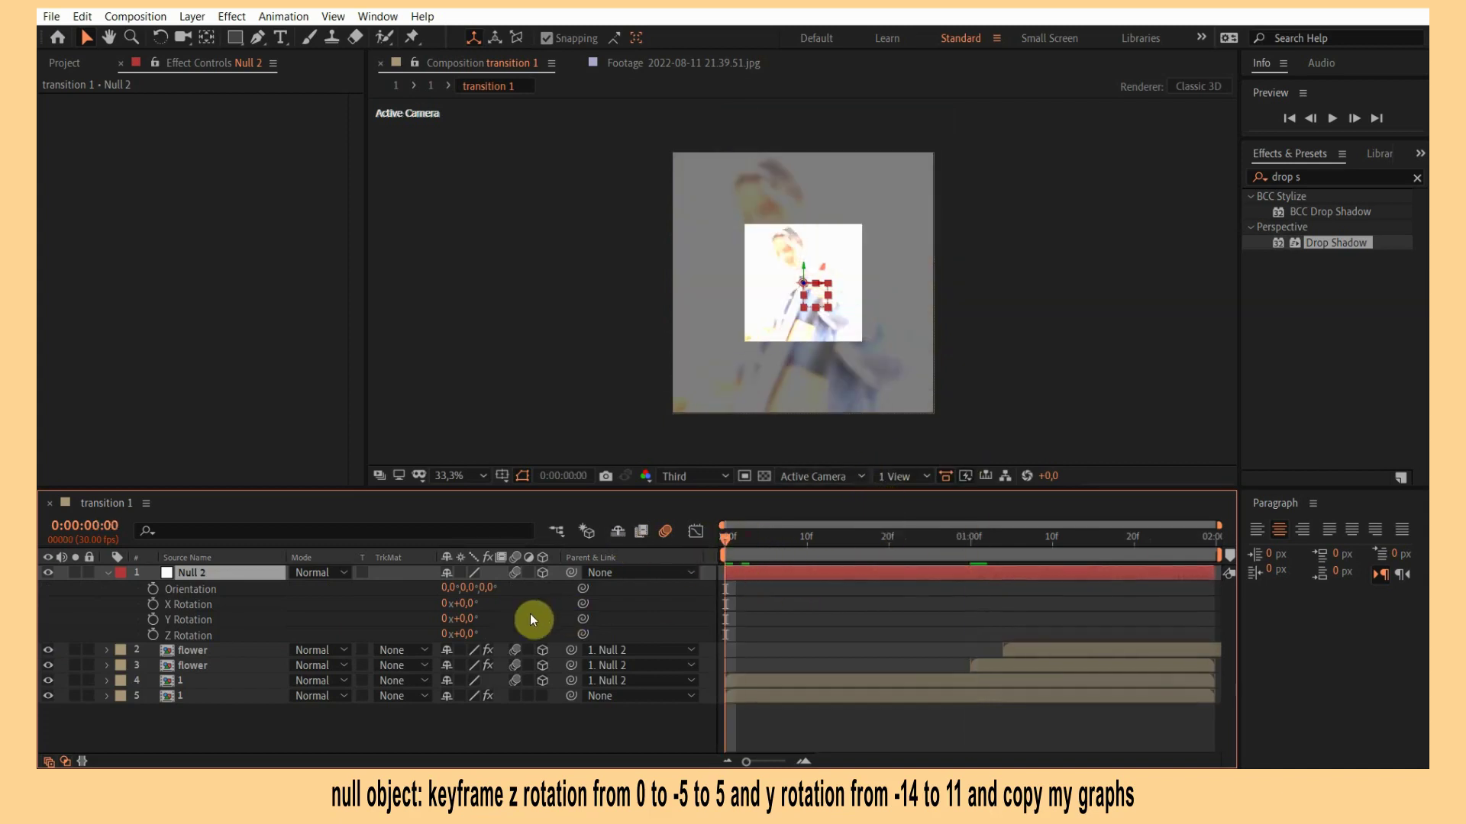
pyautogui.click(848, 543)
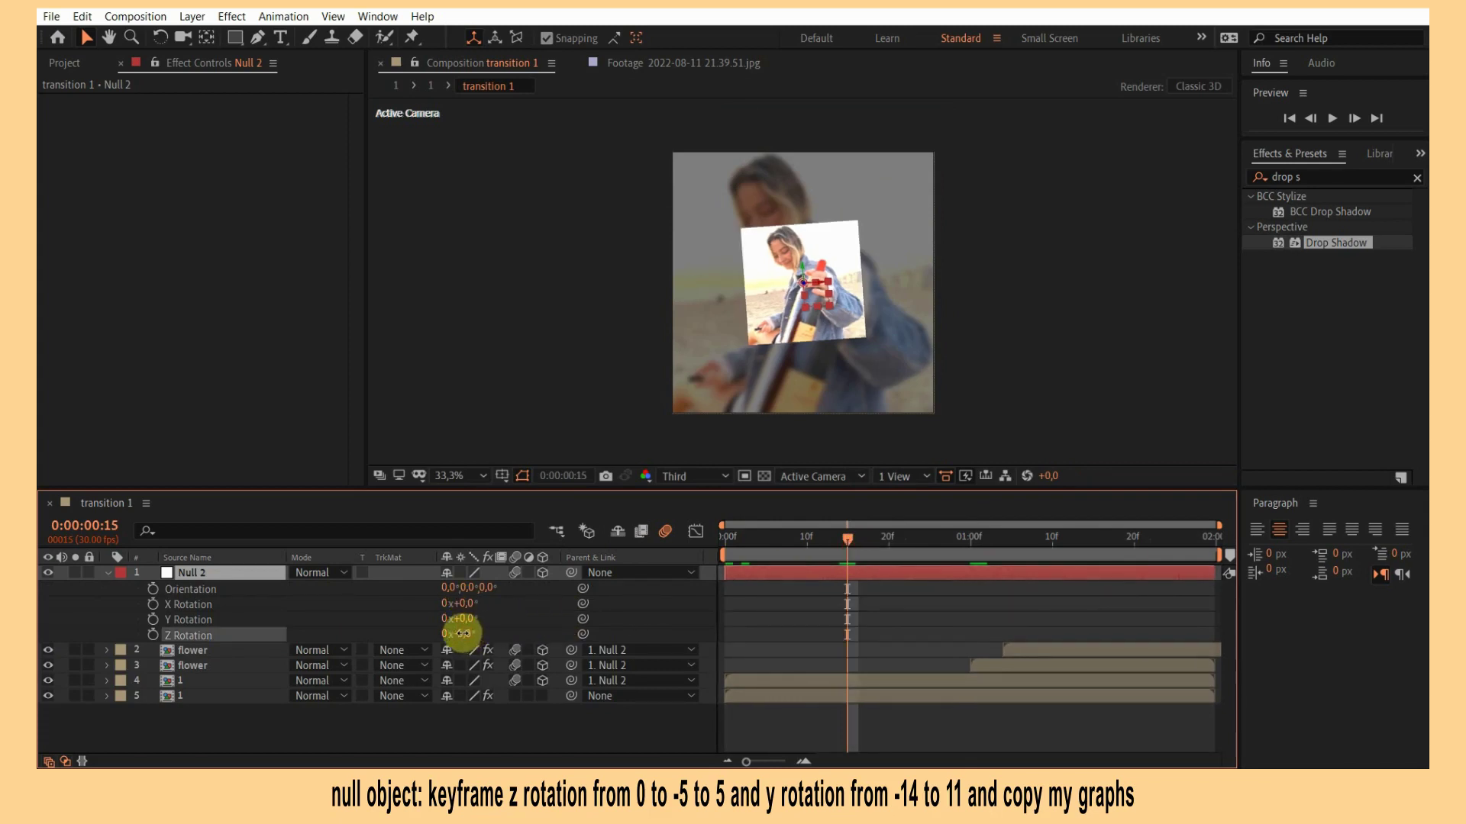
pyautogui.moveTo(464, 633); pyautogui.dragTo(458, 634)
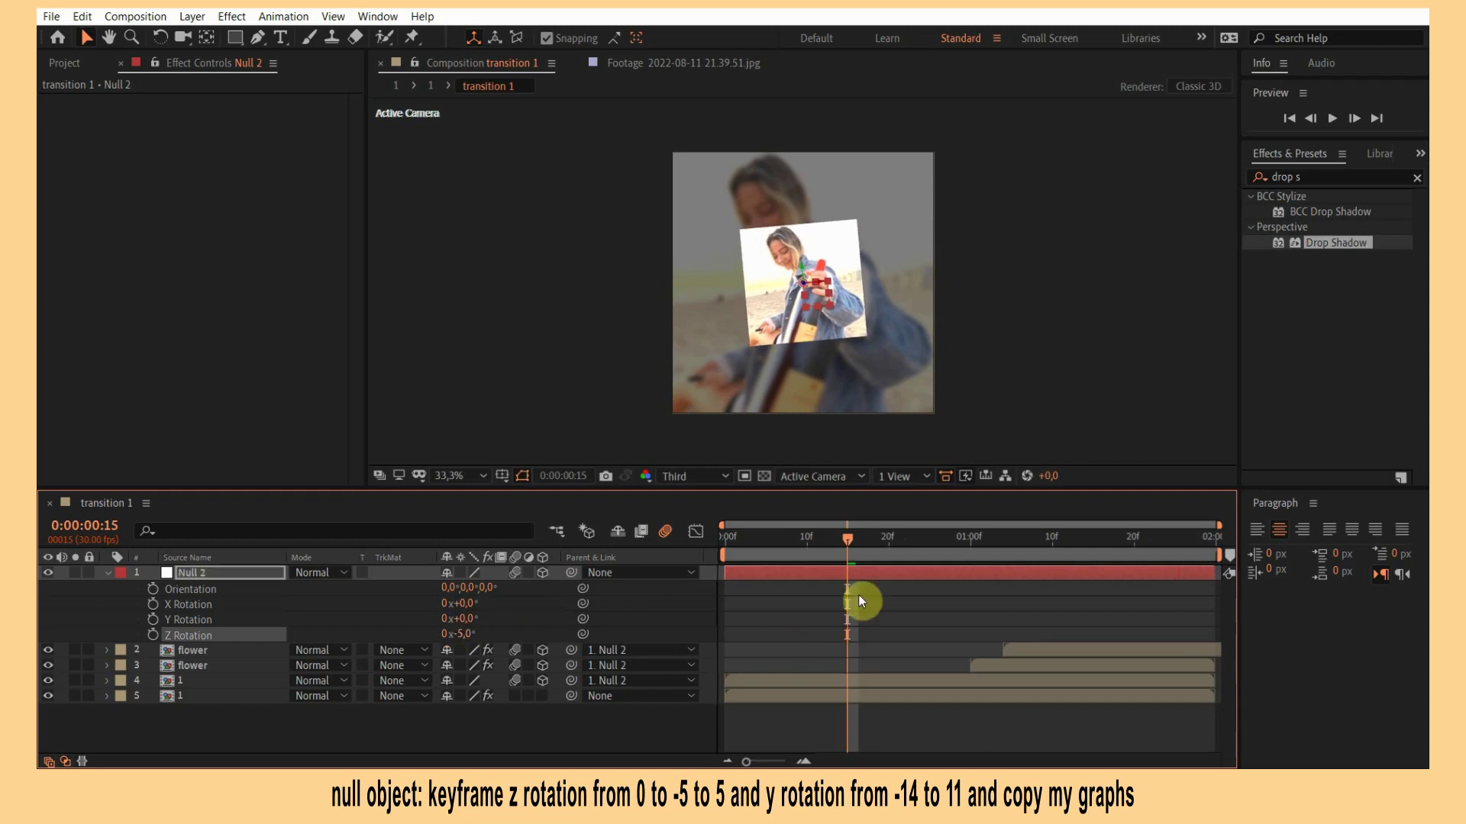
pyautogui.click(151, 636)
pyautogui.press('Home')
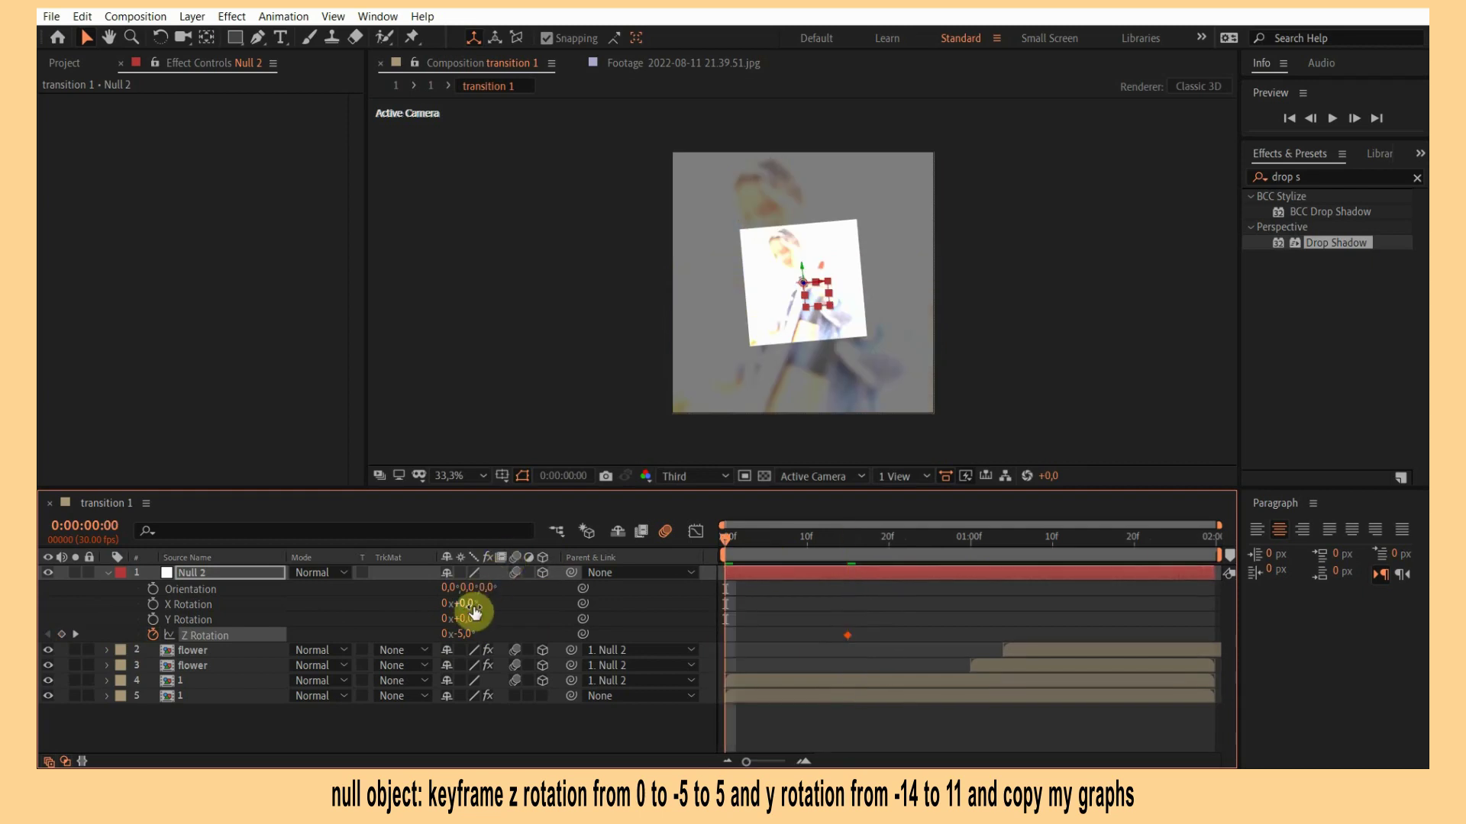
pyautogui.press('Return')
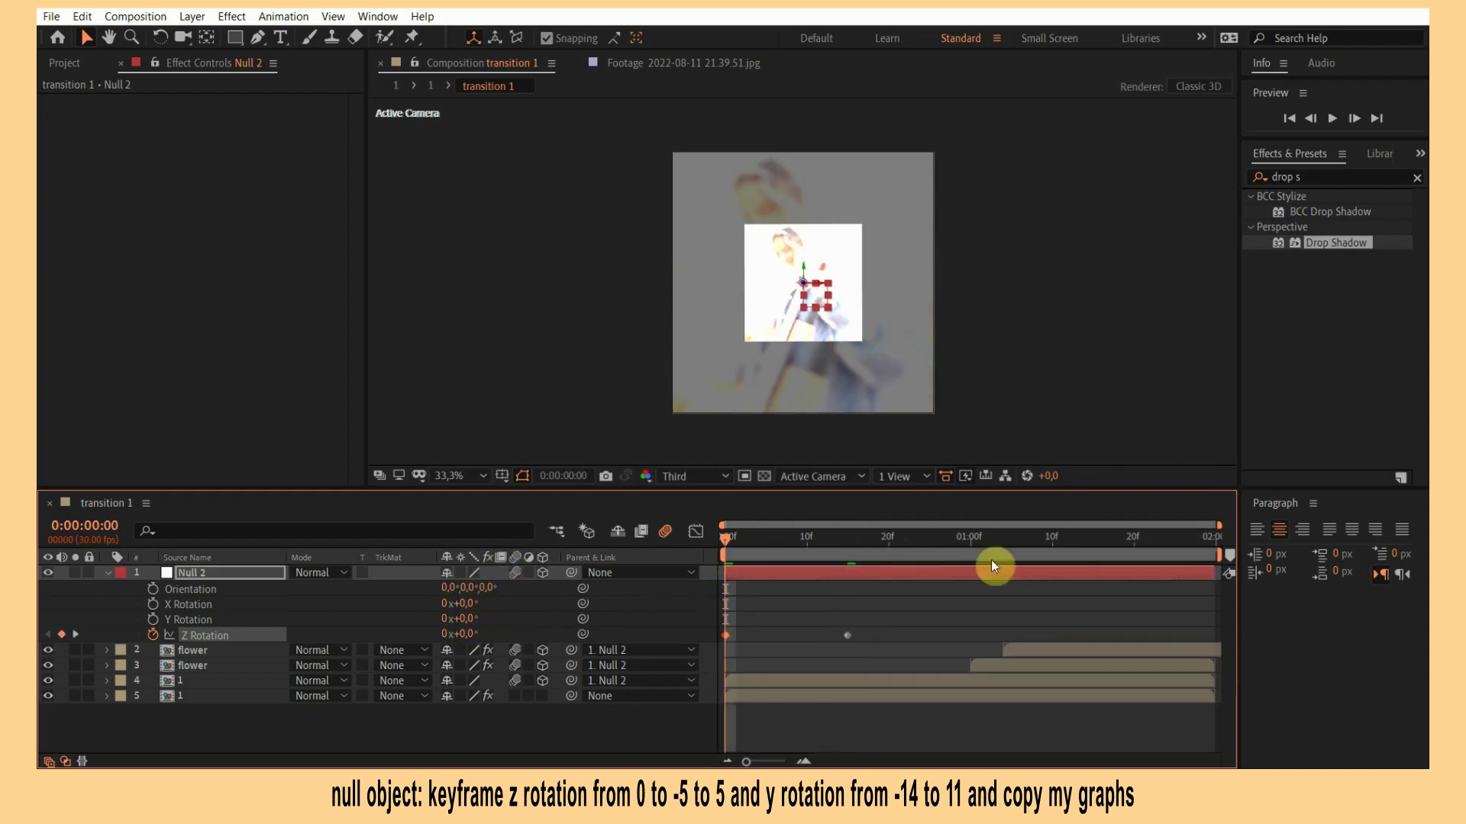
pyautogui.press('space')
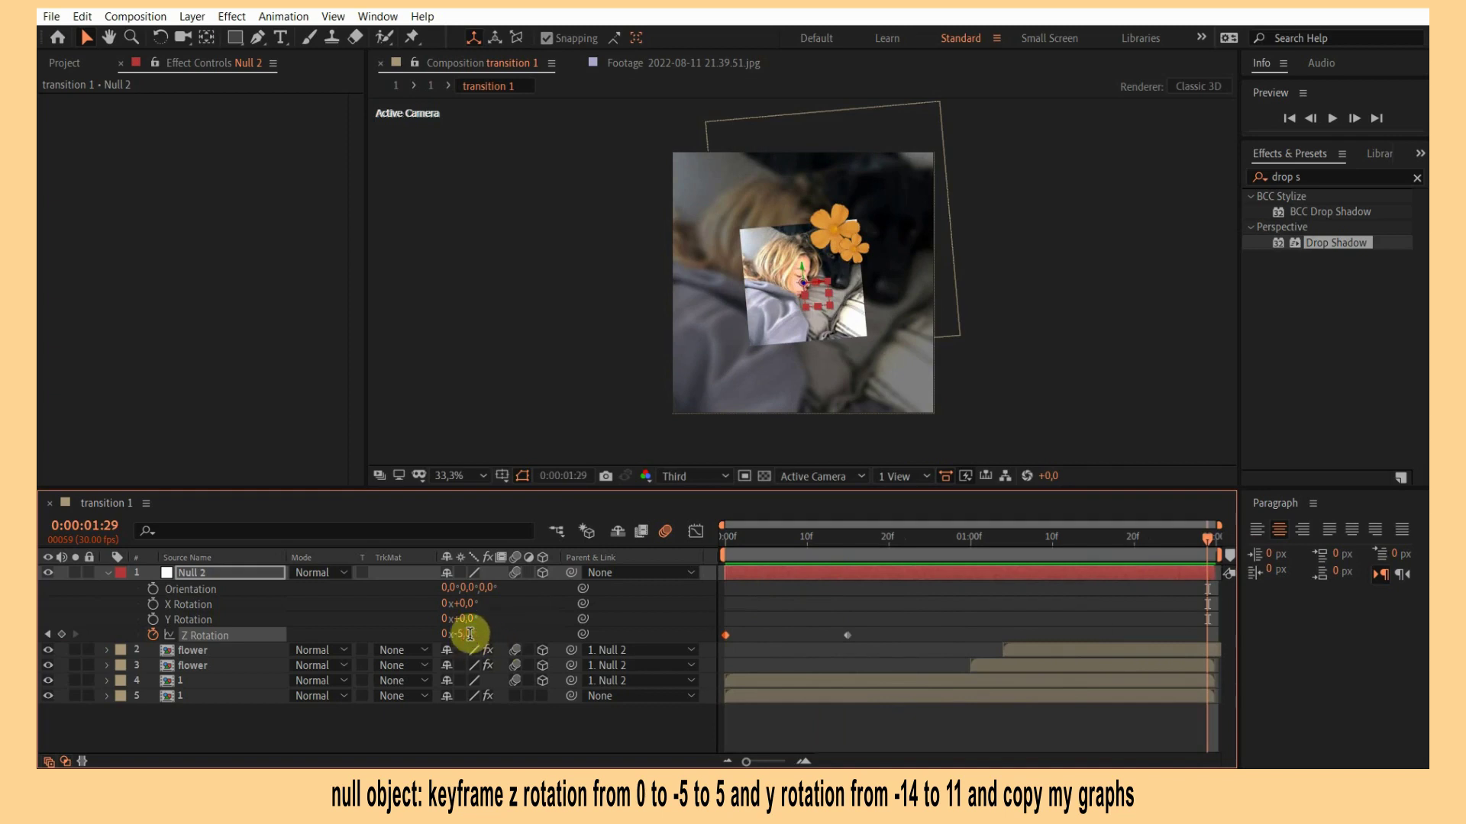
pyautogui.moveTo(470, 633); pyautogui.dragTo(699, 625)
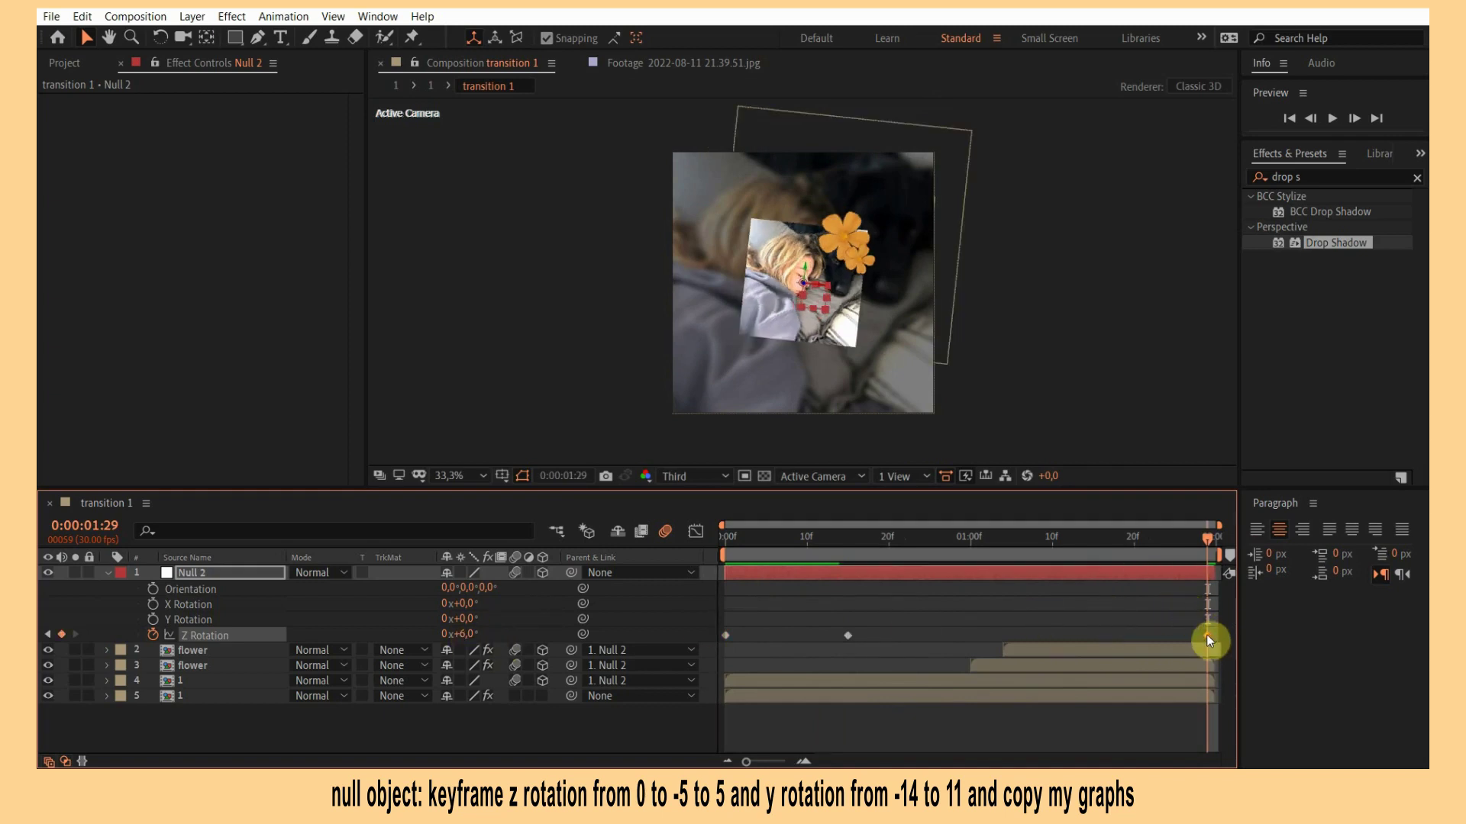
# In the Graph Editor, apply Easy Ease to Null 2's Z Rotation keyframes.
pyautogui.click(695, 532)
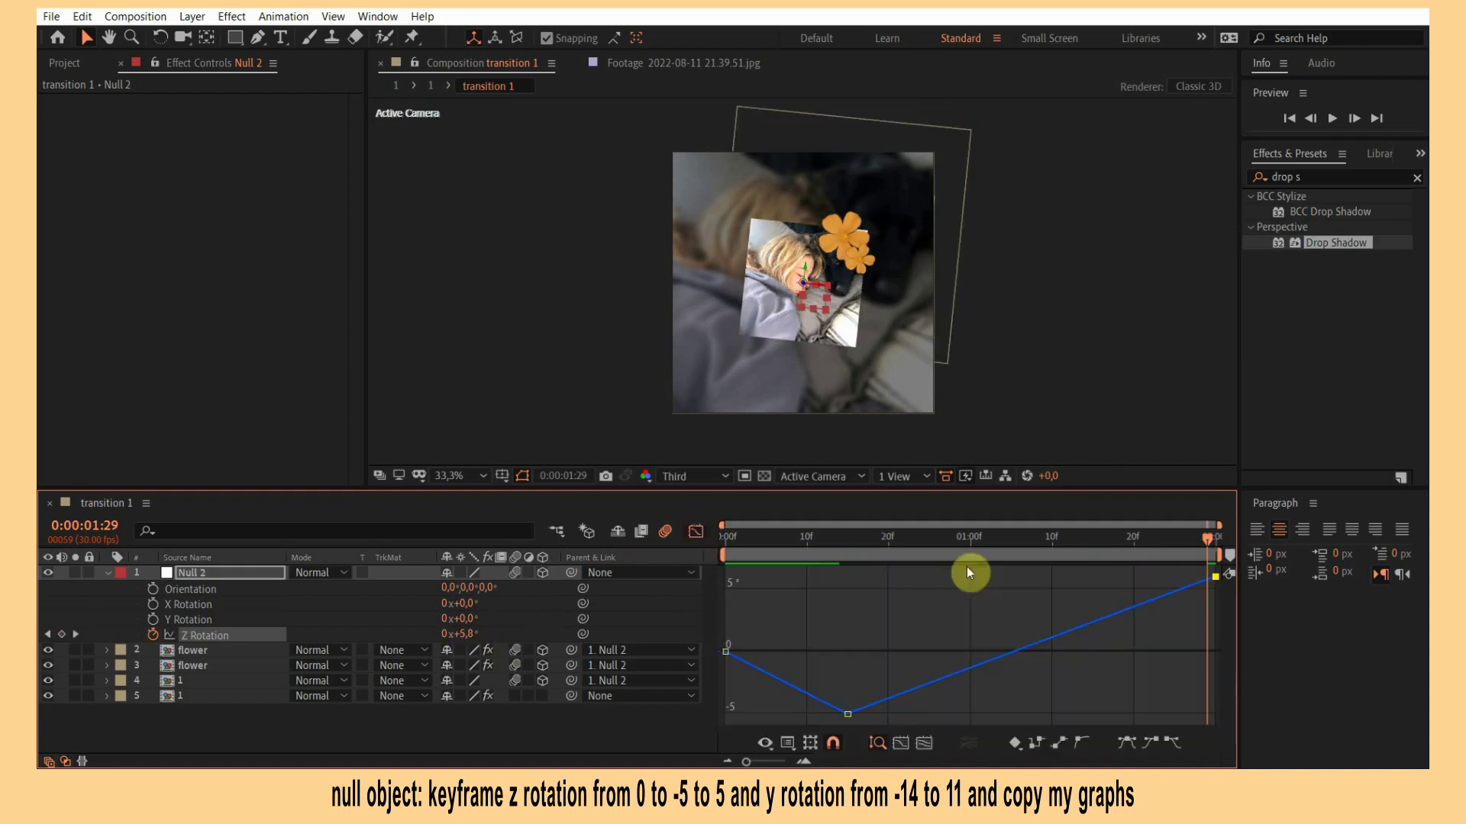
pyautogui.click(1005, 661)
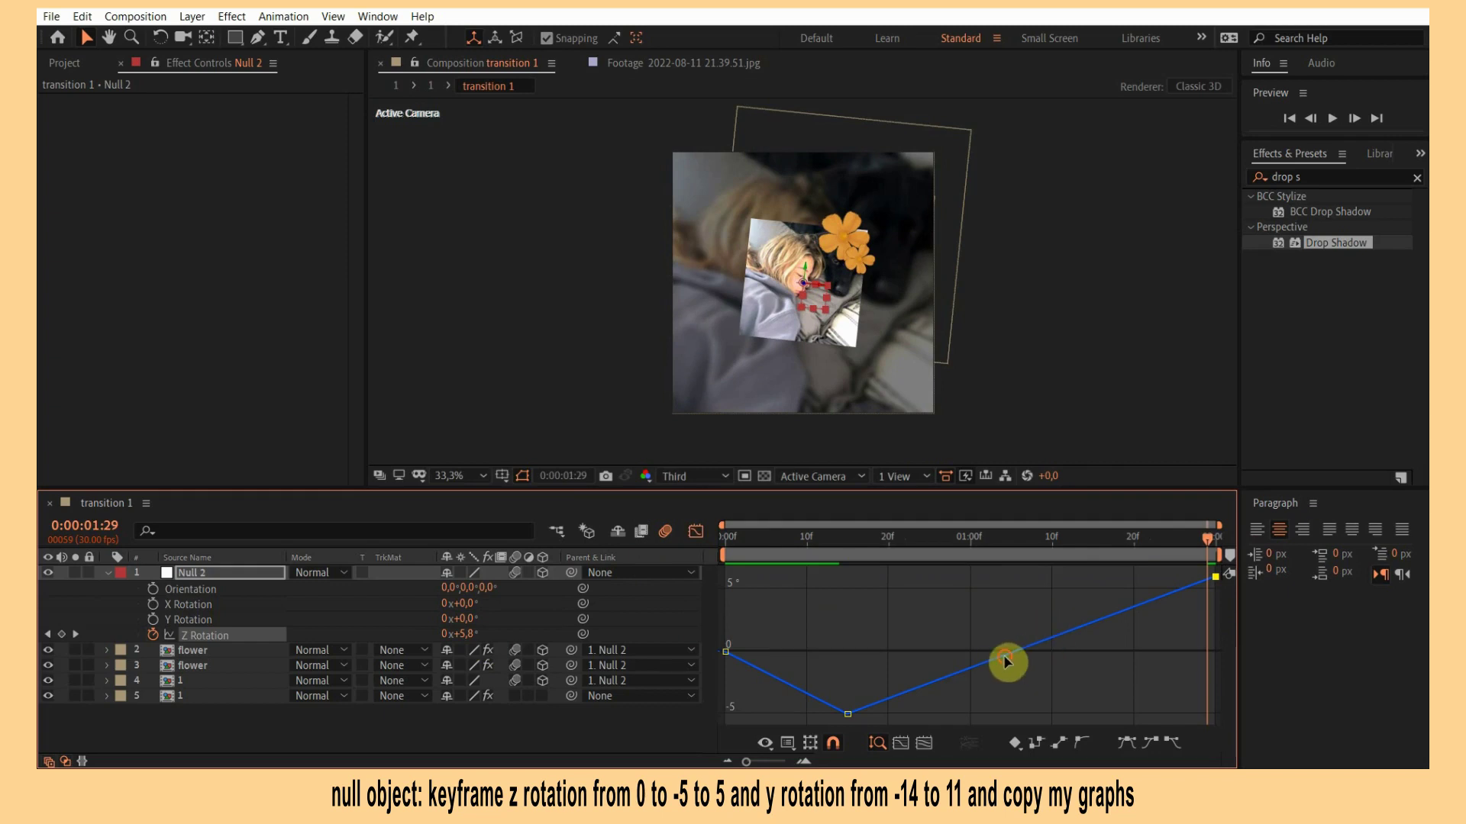
pyautogui.click(1123, 743)
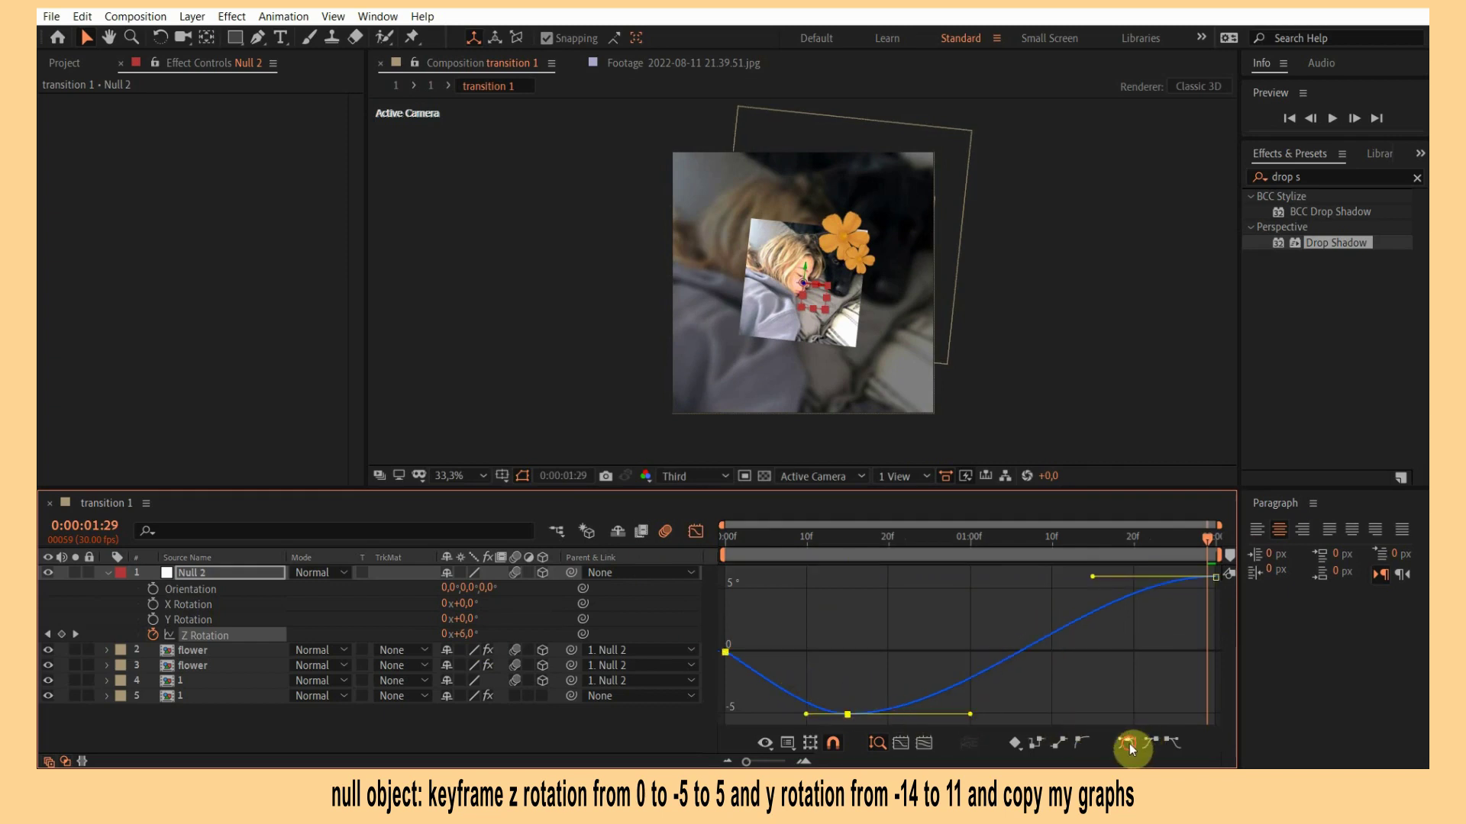
pyautogui.moveTo(771, 656); pyautogui.dragTo(753, 679)
pyautogui.click(865, 641)
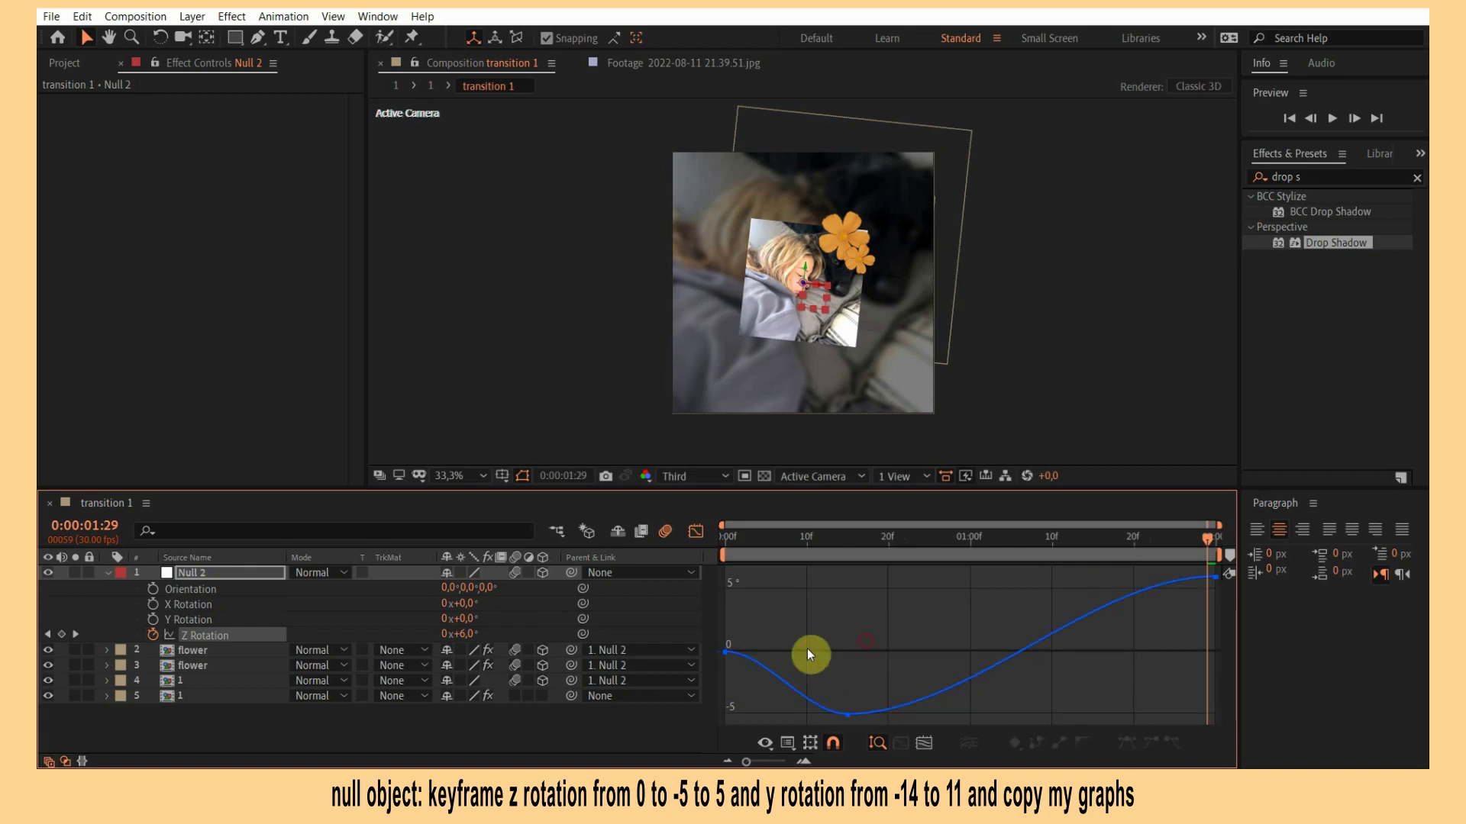
# Shape the Z Rotation curve to hold near -5° then swing up around one second, and preview.
pyautogui.click(727, 654)
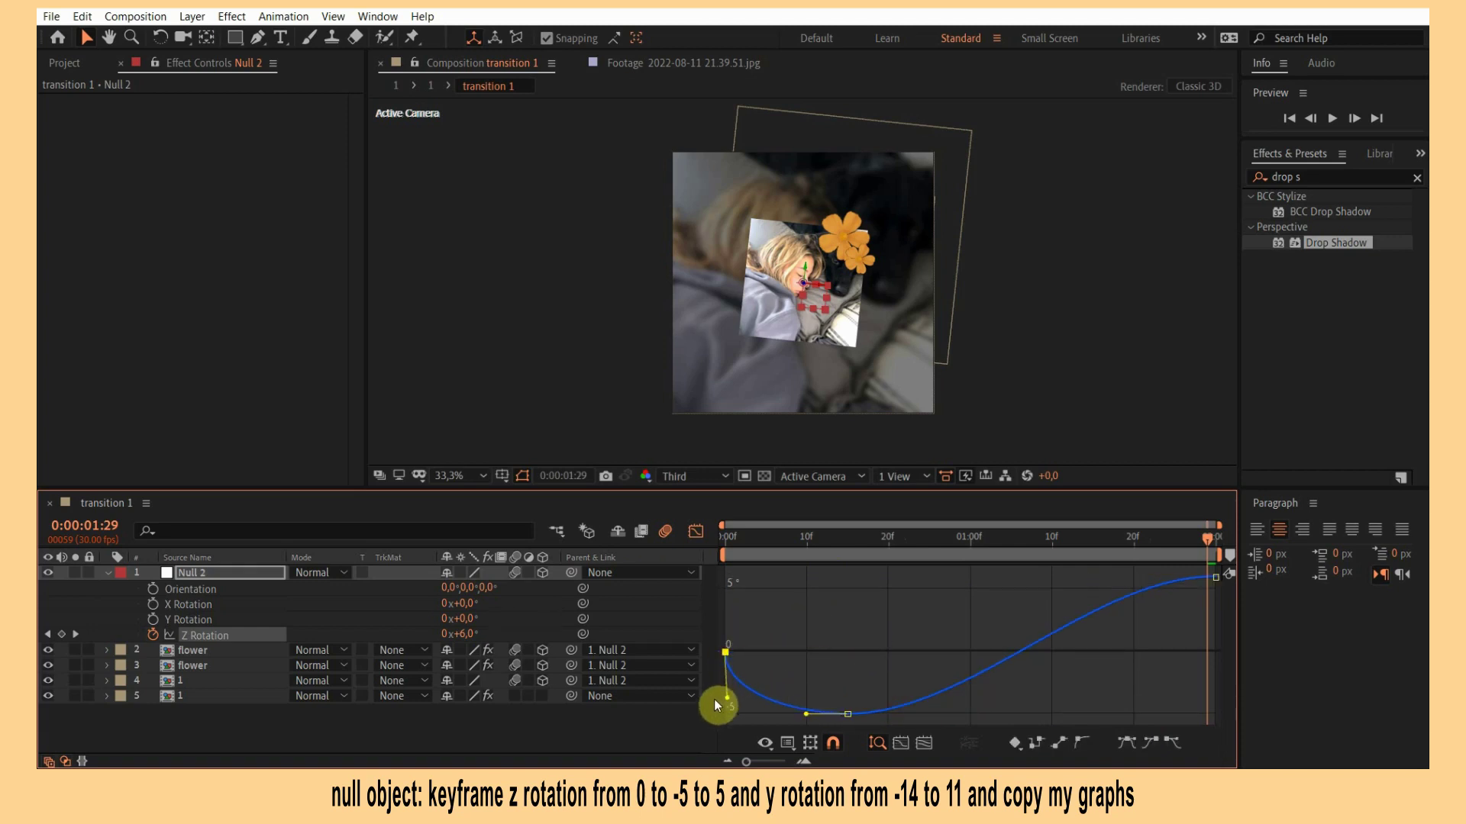
pyautogui.moveTo(713, 699); pyautogui.dragTo(714, 660)
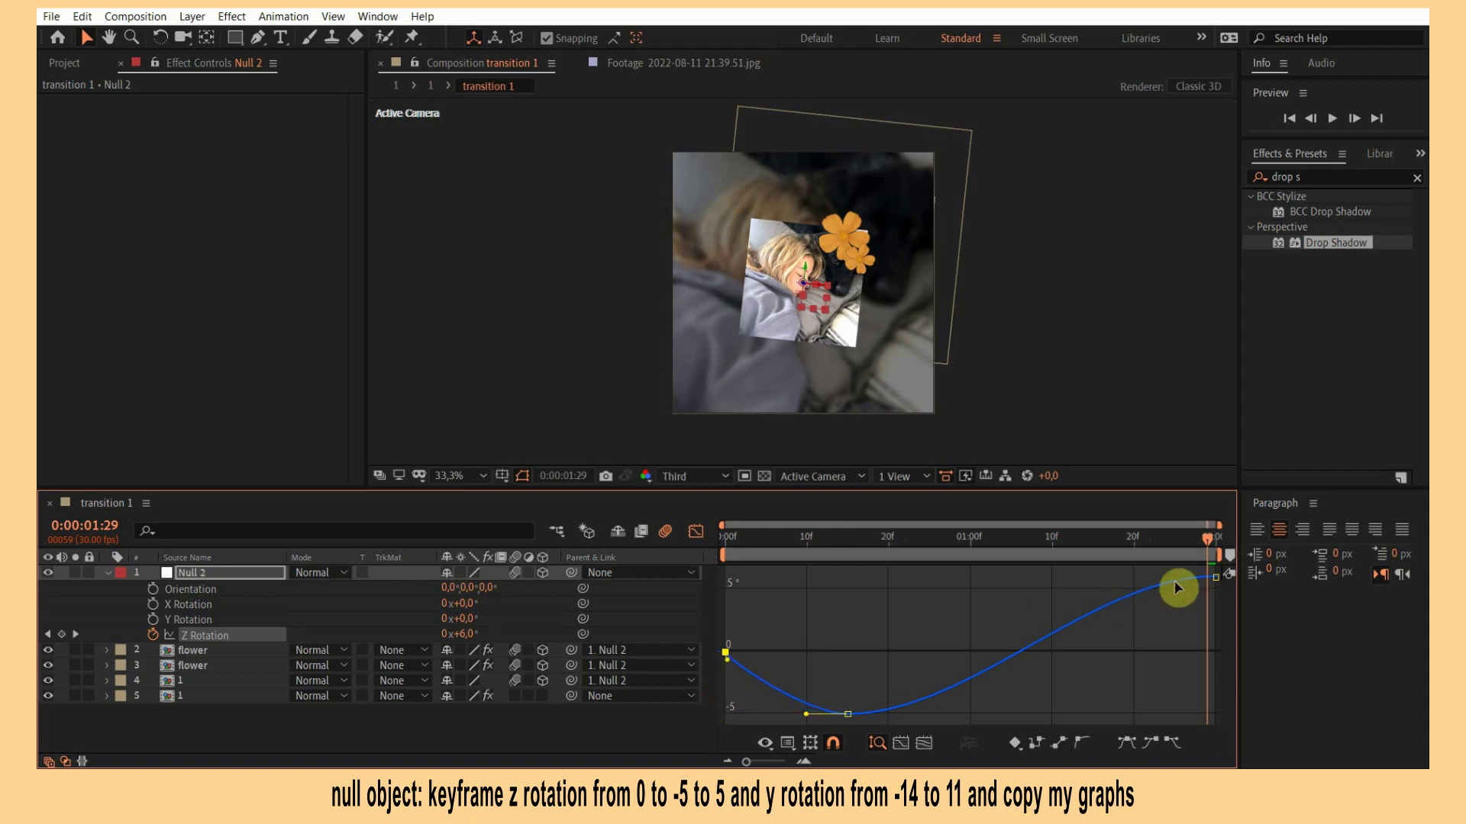
pyautogui.click(1116, 609)
pyautogui.click(971, 542)
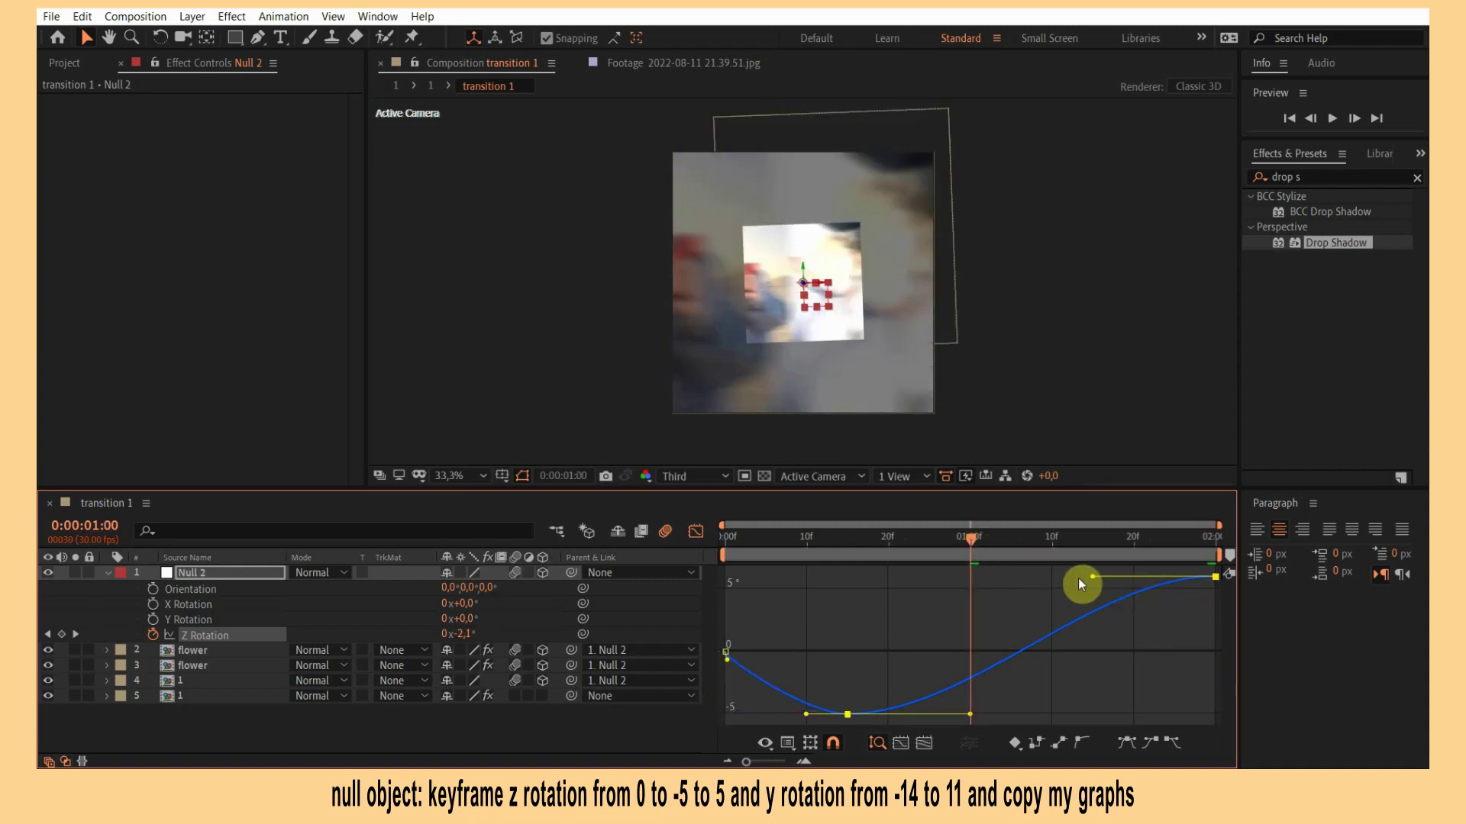
pyautogui.moveTo(1092, 580)
pyautogui.mouseDown()
pyautogui.moveTo(852, 590)
pyautogui.moveTo(799, 574)
pyautogui.mouseUp()
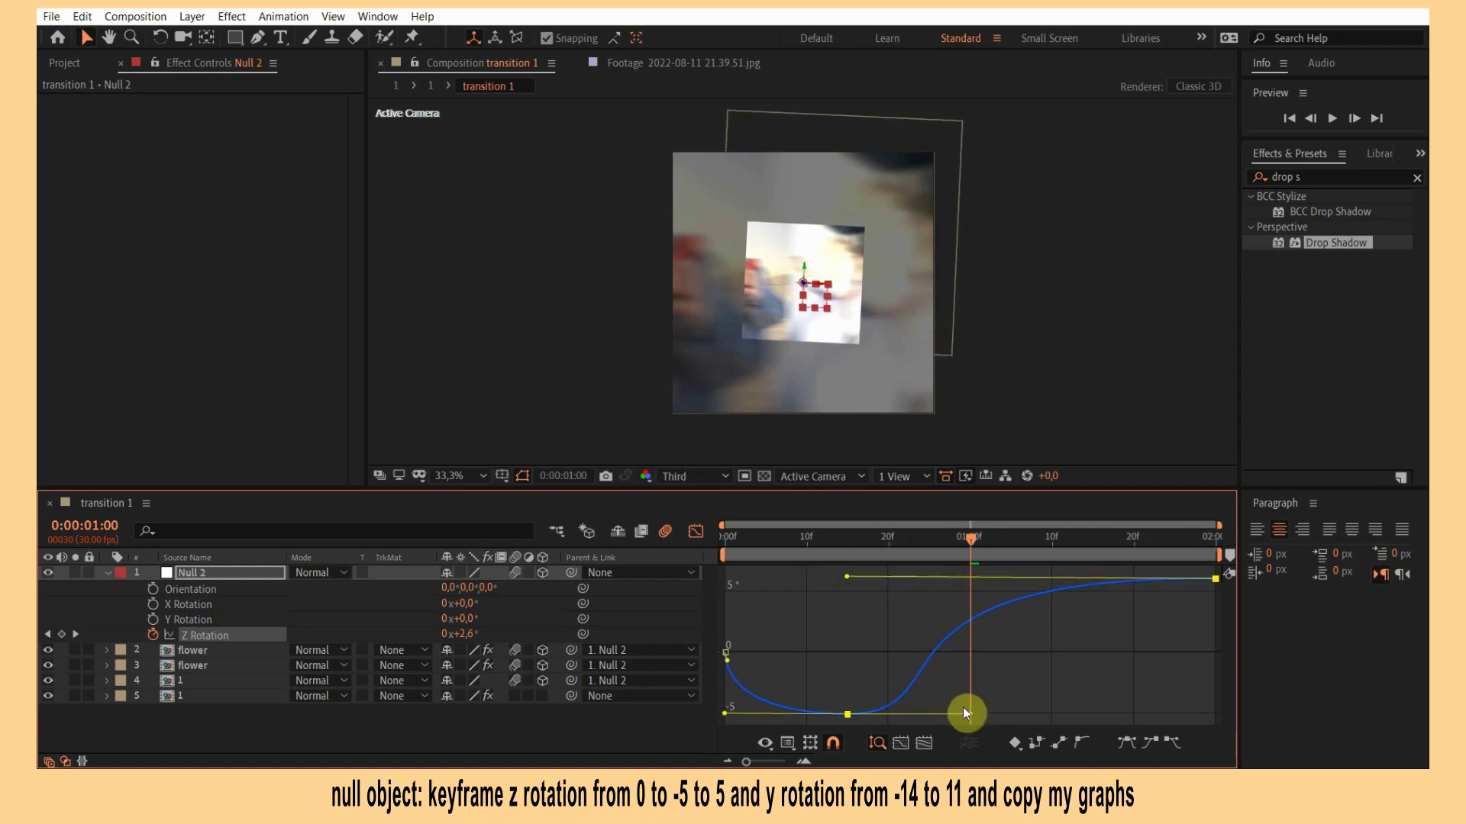
pyautogui.moveTo(973, 719)
pyautogui.mouseDown()
pyautogui.moveTo(1066, 717)
pyautogui.moveTo(1047, 716)
pyautogui.mouseUp()
pyautogui.press('space')
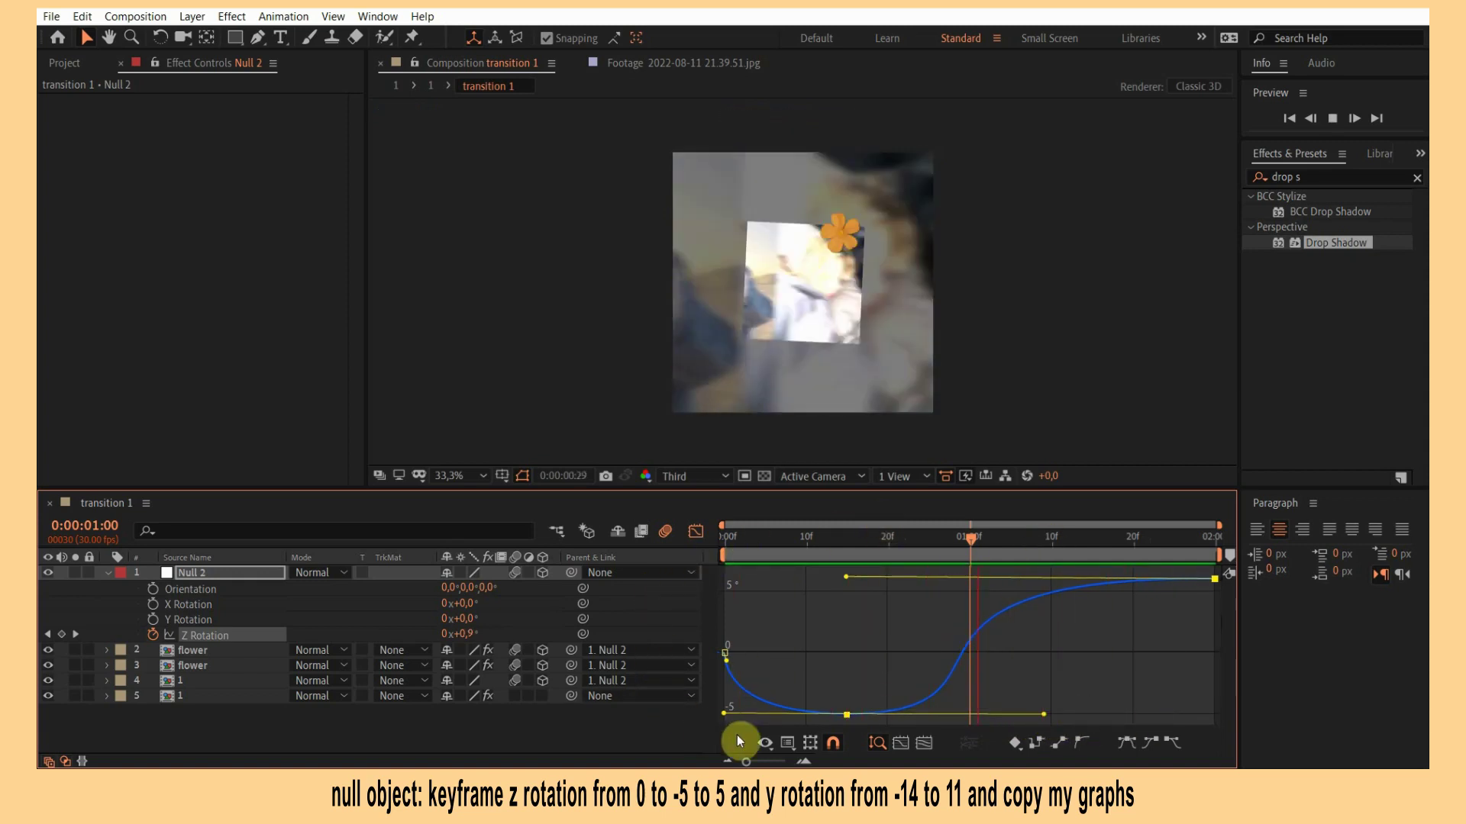
pyautogui.click(708, 533)
pyautogui.click(729, 538)
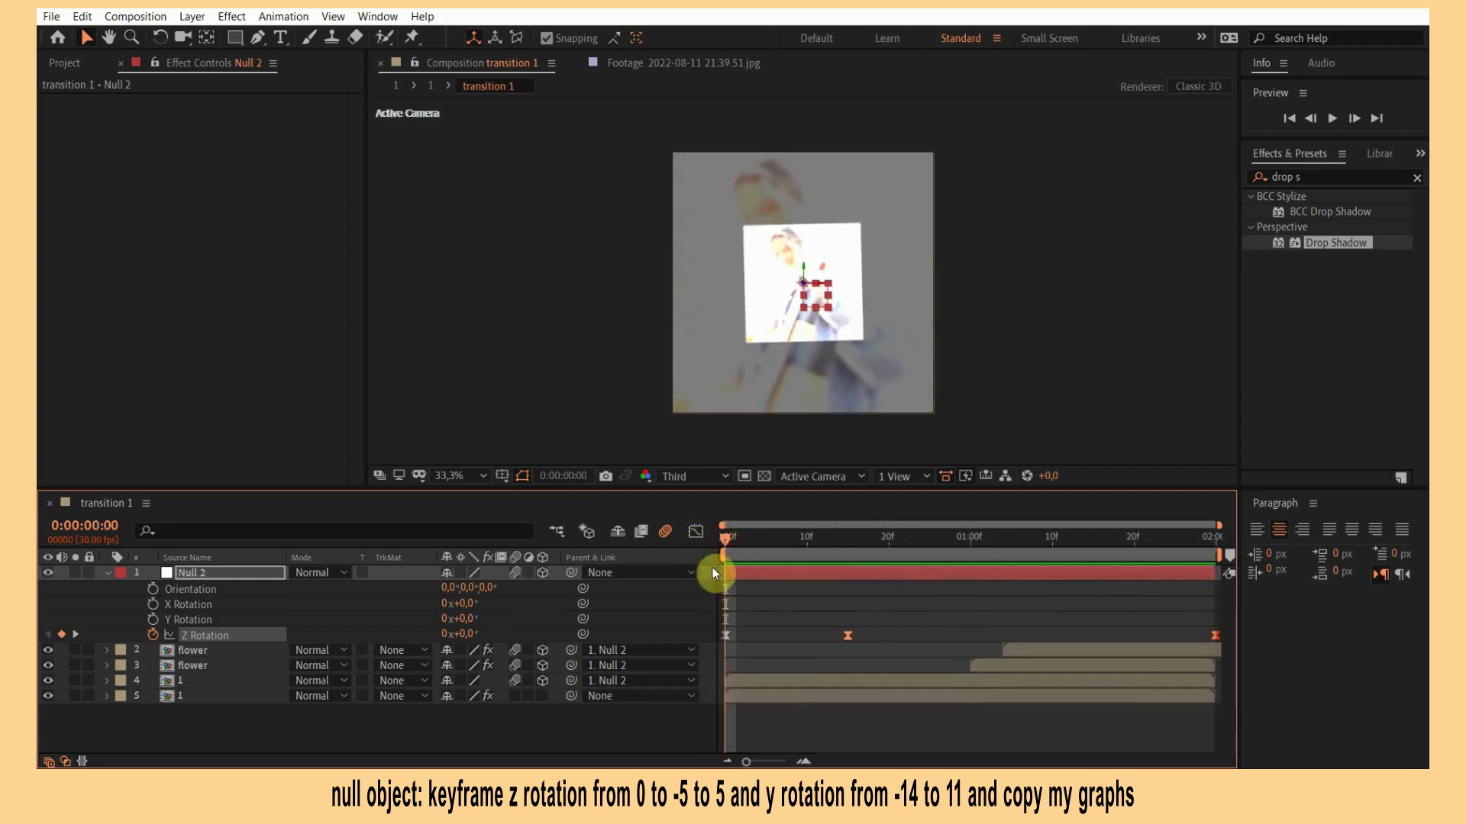
# Keyframe Null 2's Y Rotation at -14° on frame 0 and about +11.6° on the last frame, then preview.
pyautogui.click(152, 619)
pyautogui.press('Return')
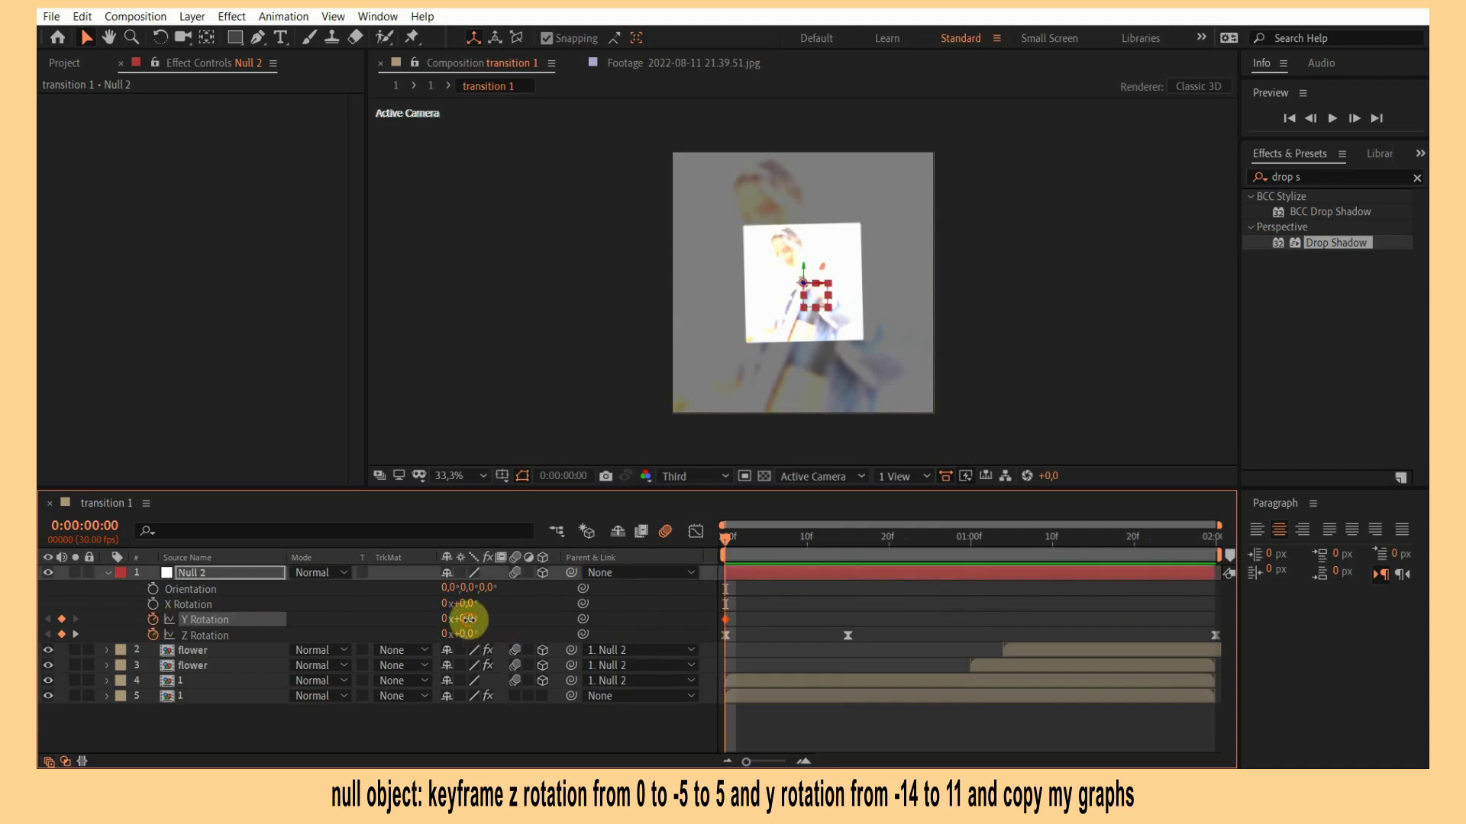
pyautogui.moveTo(467, 618); pyautogui.dragTo(454, 618)
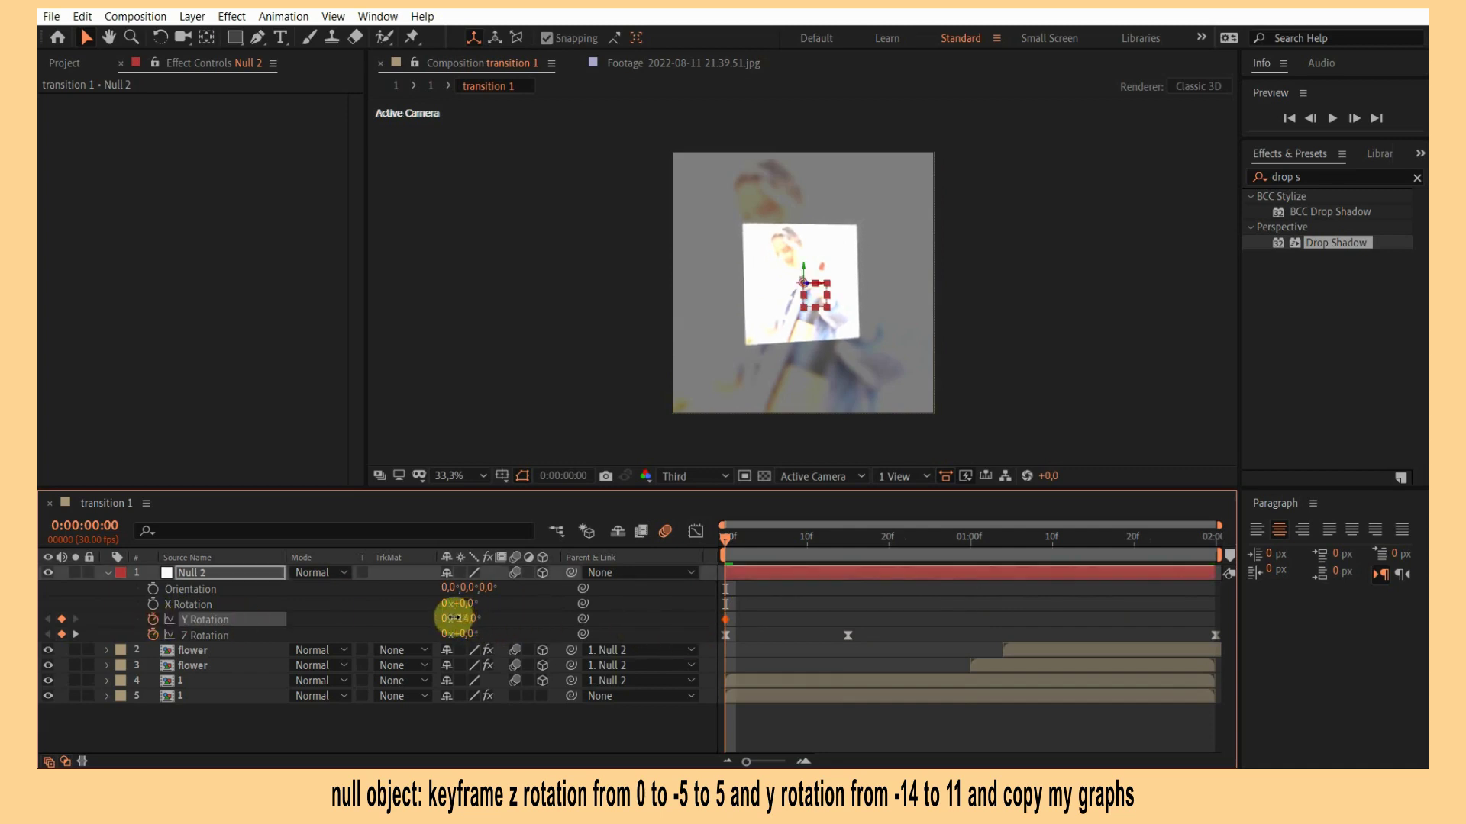
pyautogui.moveTo(725, 537); pyautogui.dragTo(1269, 557)
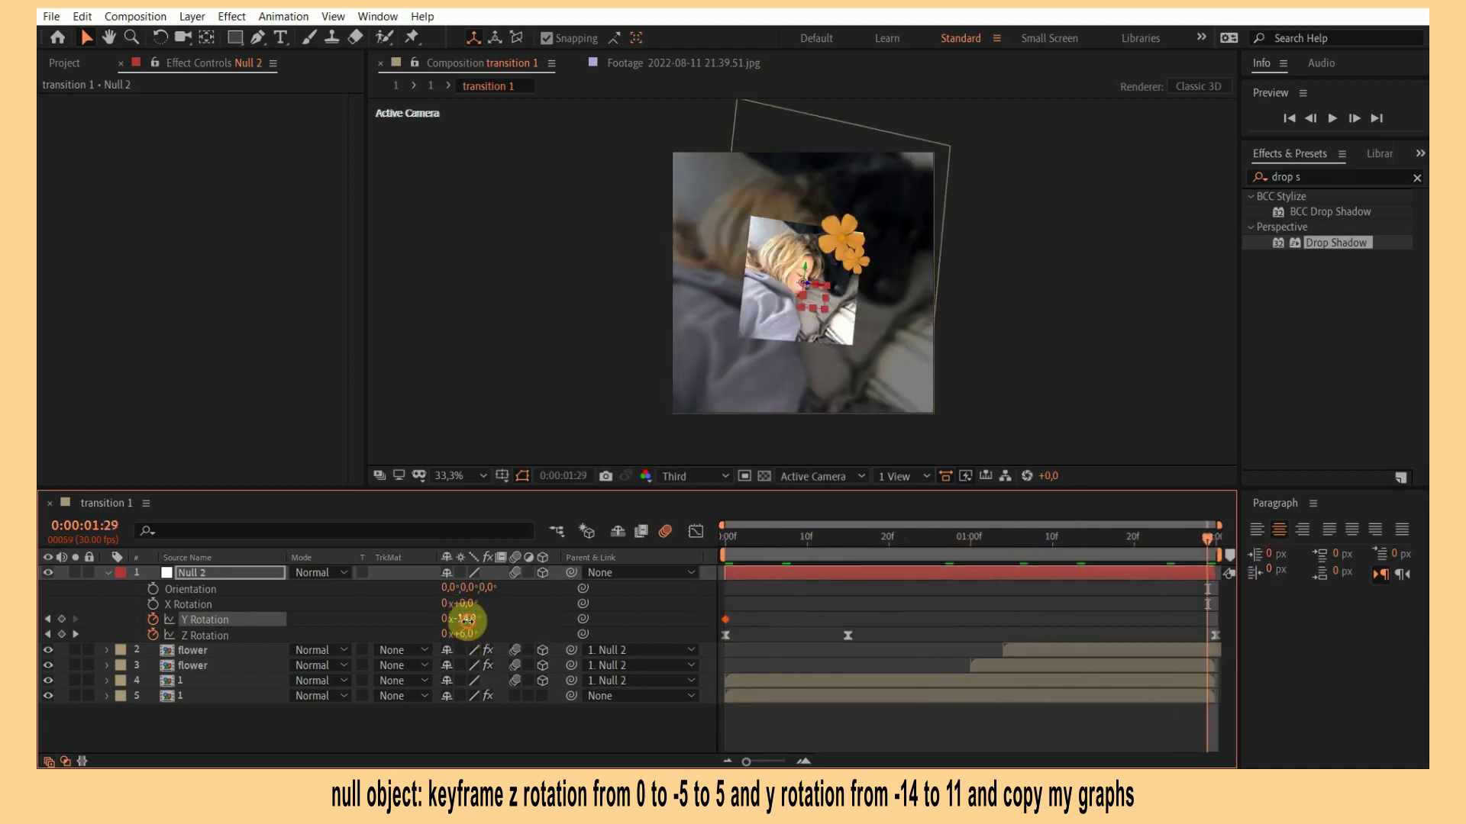
pyautogui.moveTo(461, 619); pyautogui.dragTo(494, 623)
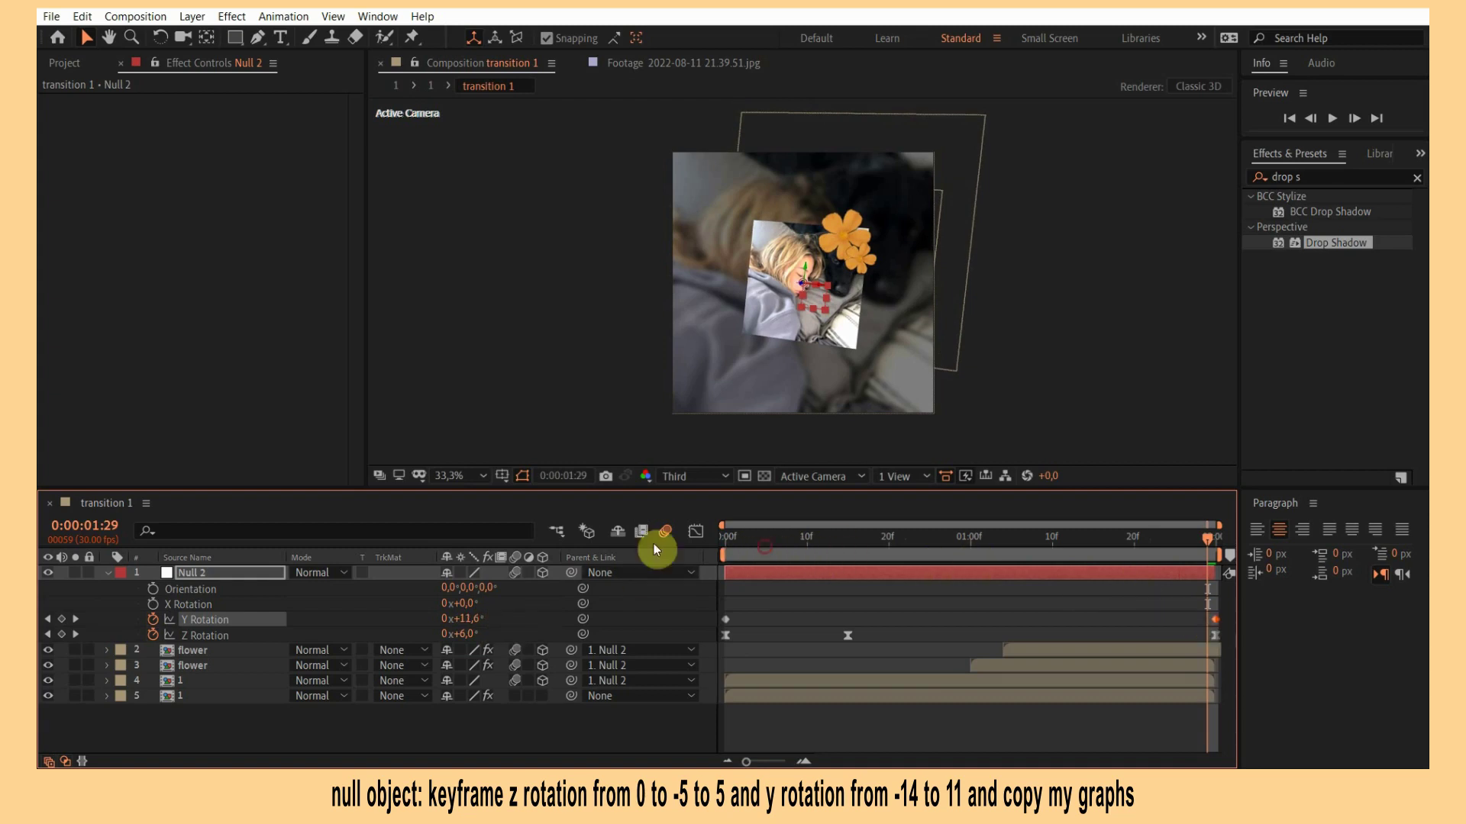
pyautogui.press('space')
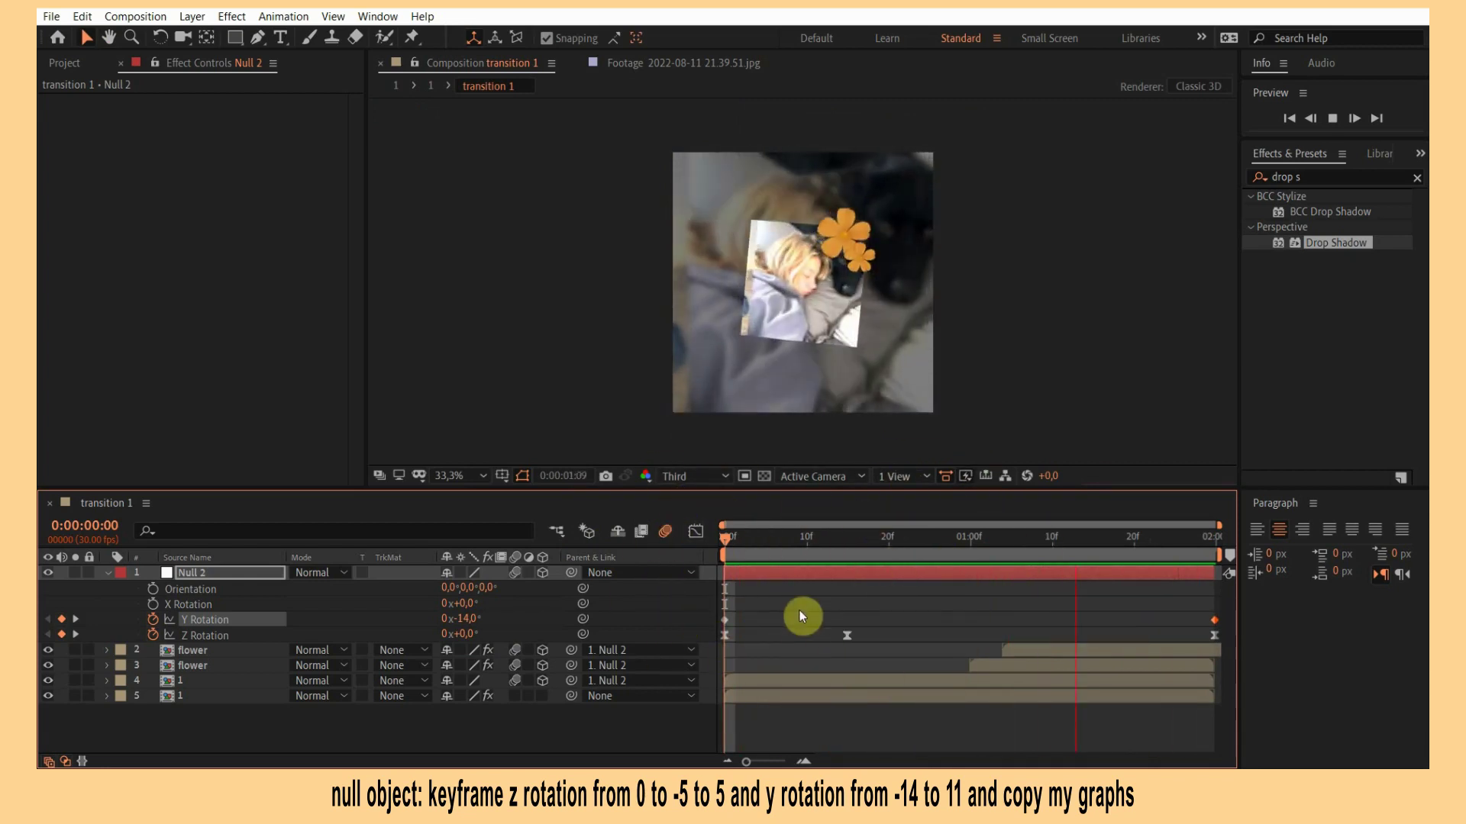
pyautogui.press('space')
# Ease the Y Rotation keyframes and shape the graph into a smooth S-curve, then preview.
pyautogui.click(700, 531)
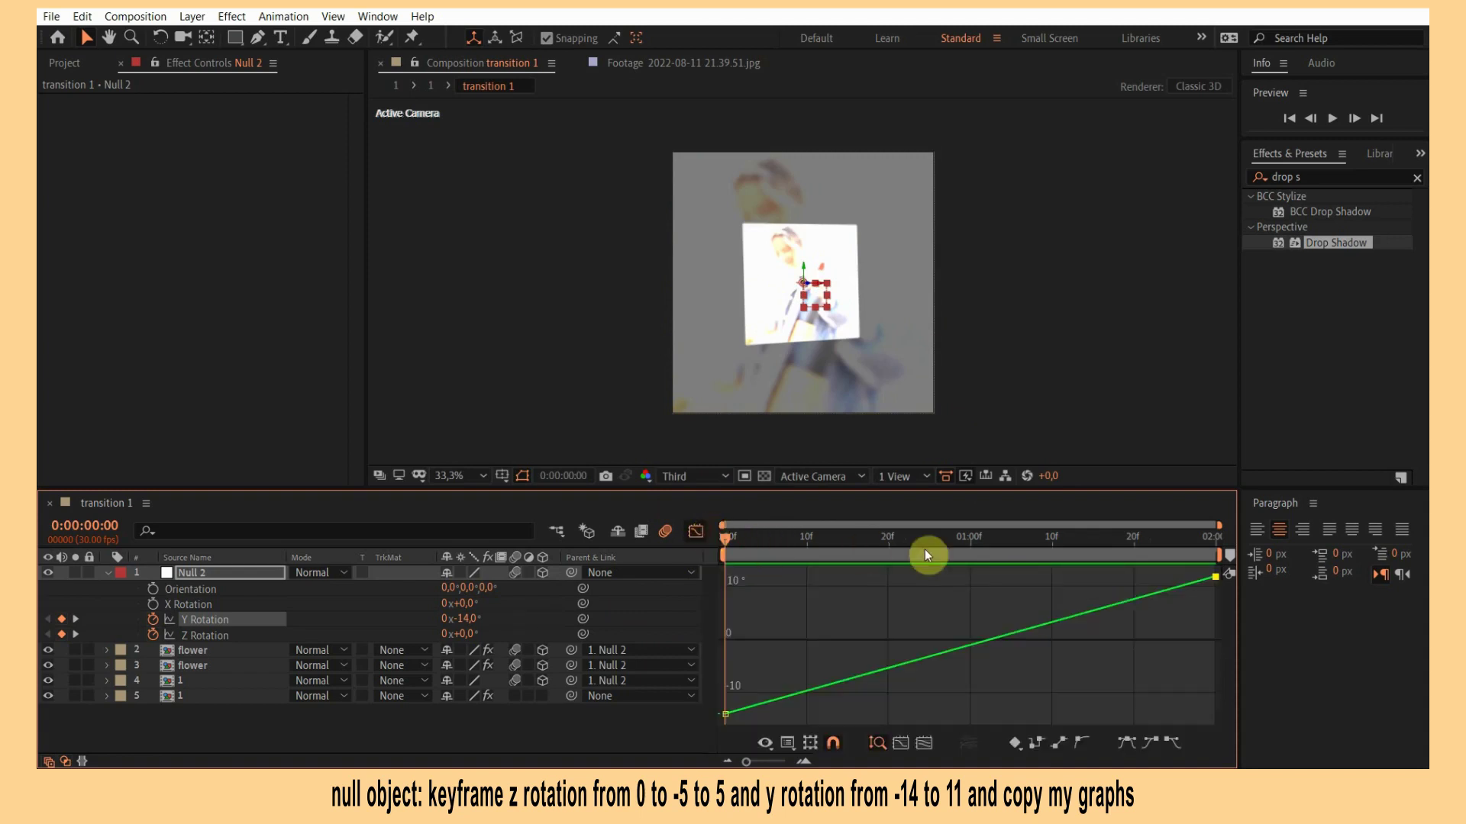
pyautogui.click(968, 539)
pyautogui.moveTo(964, 656)
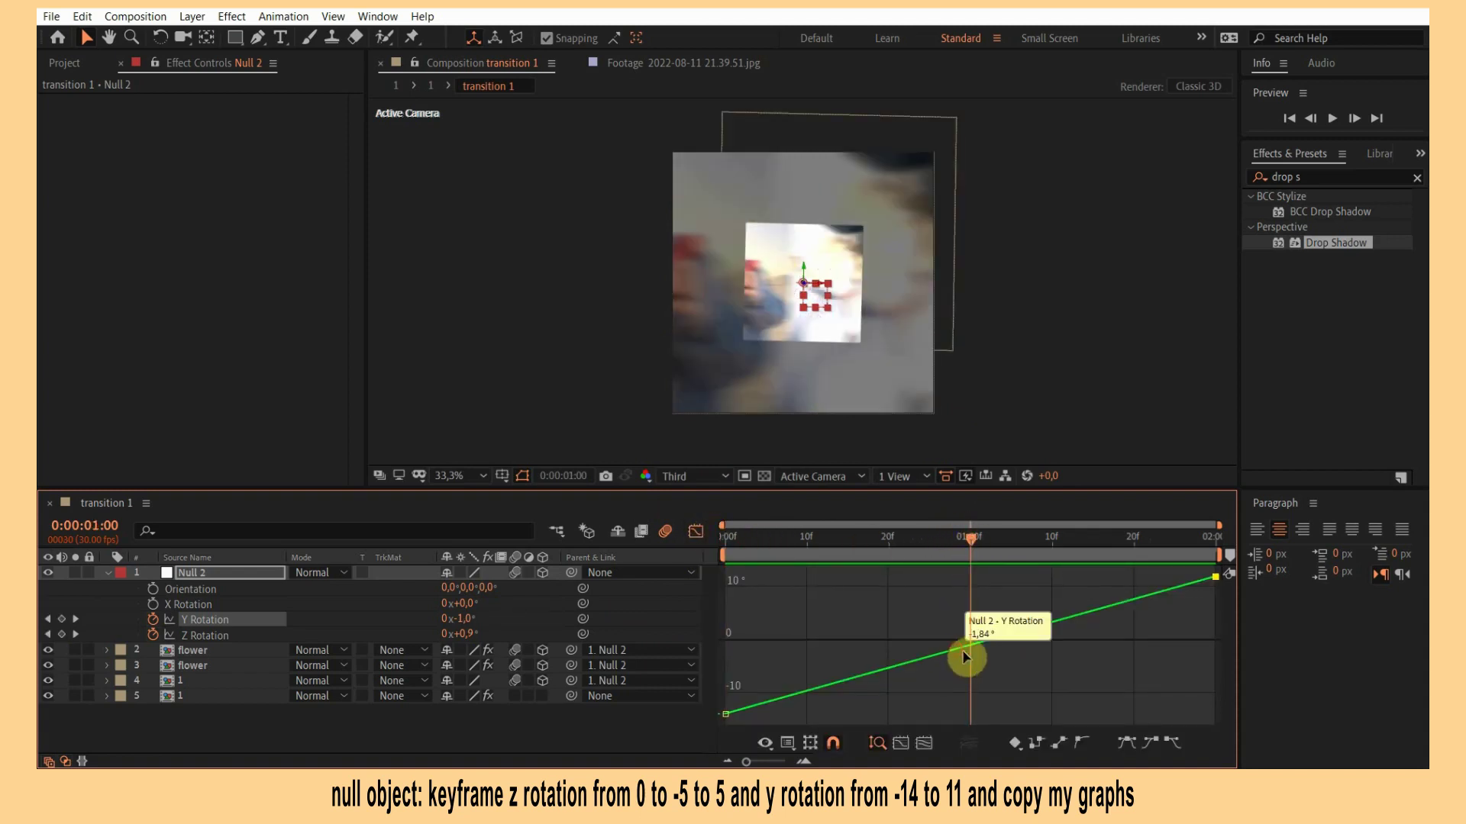
pyautogui.click(1121, 741)
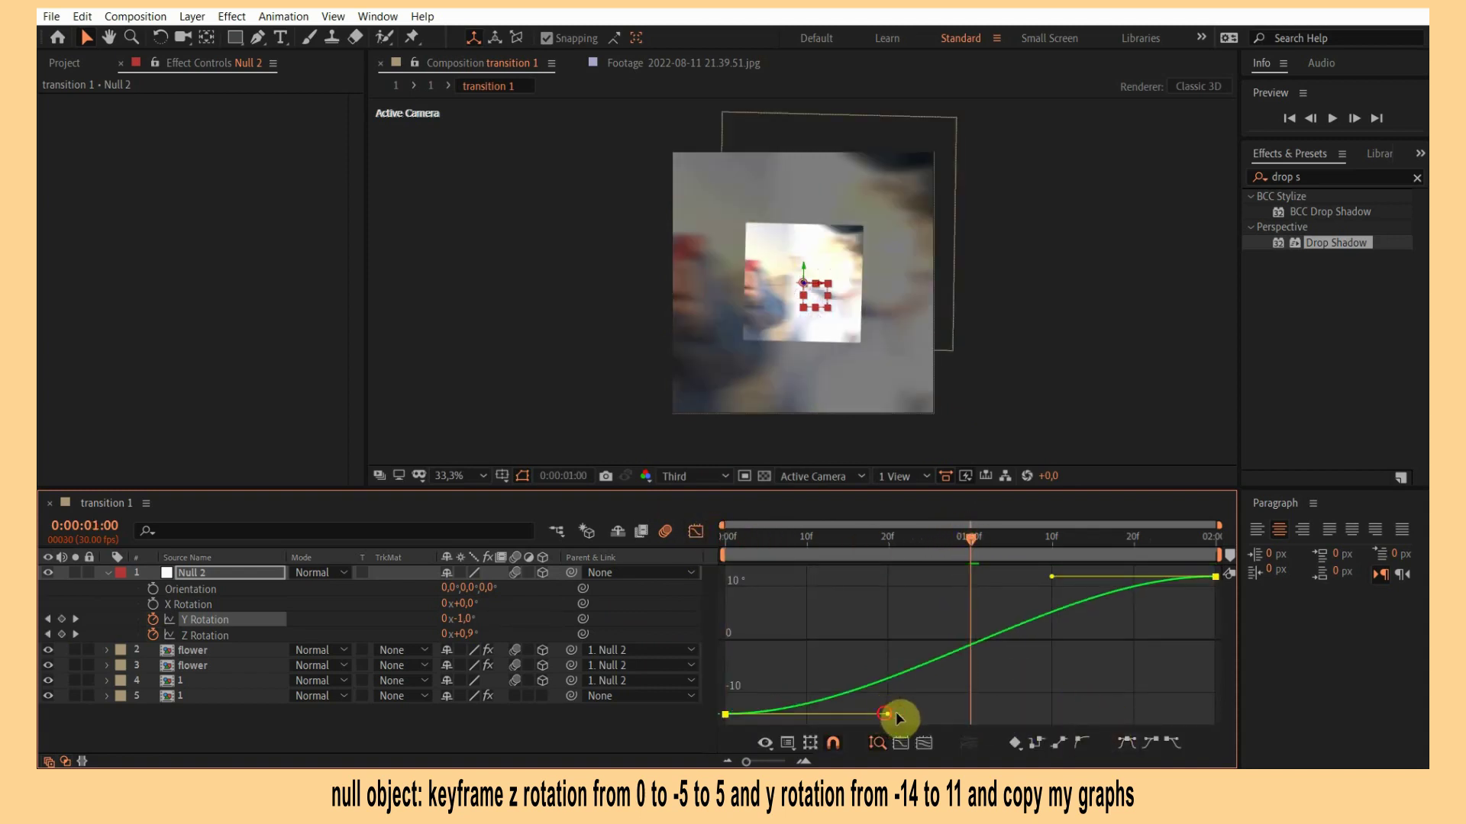
pyautogui.moveTo(886, 714); pyautogui.dragTo(1054, 713)
pyautogui.moveTo(1051, 581); pyautogui.dragTo(892, 583)
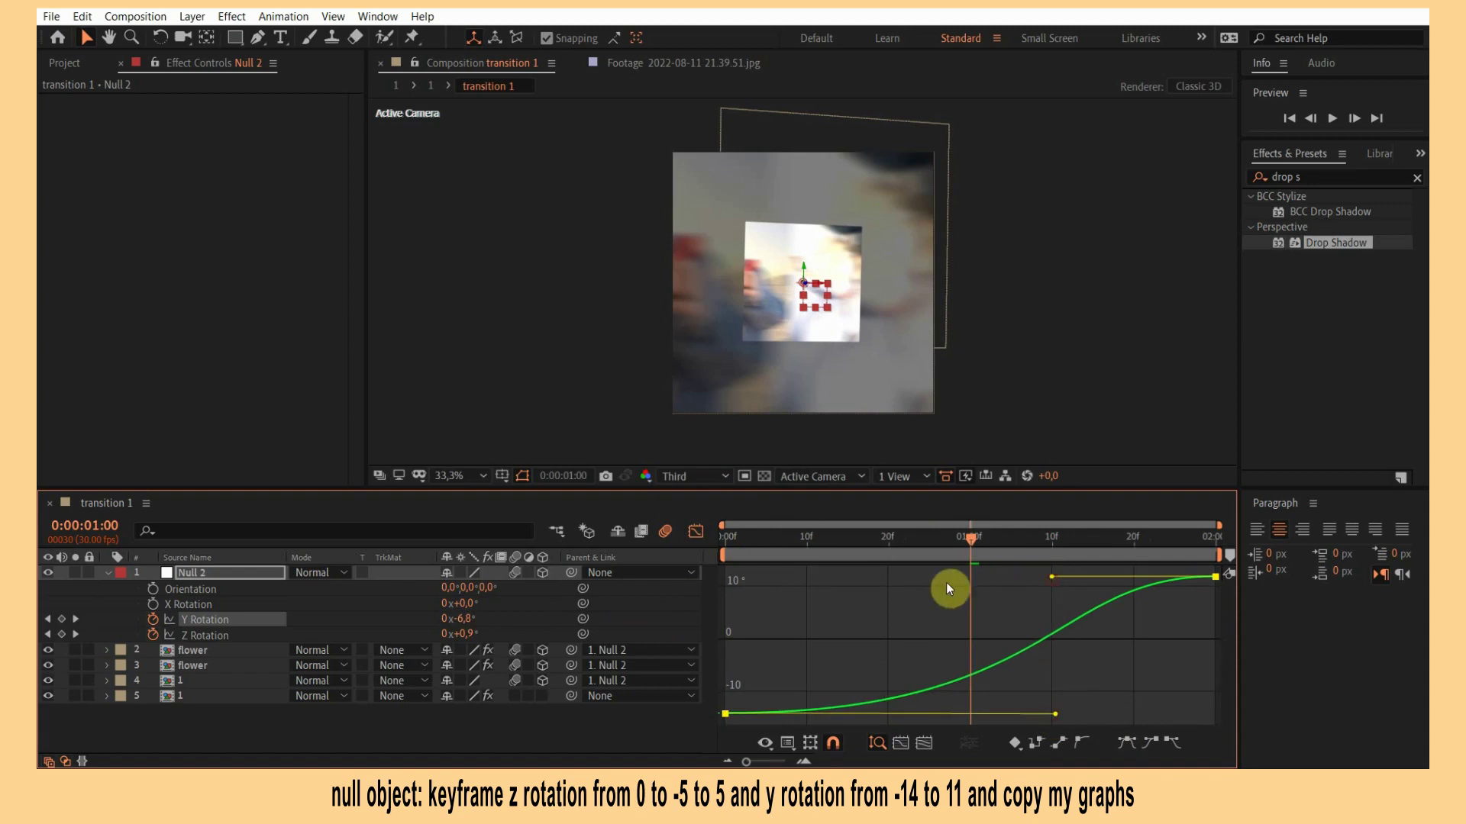
pyautogui.press('space')
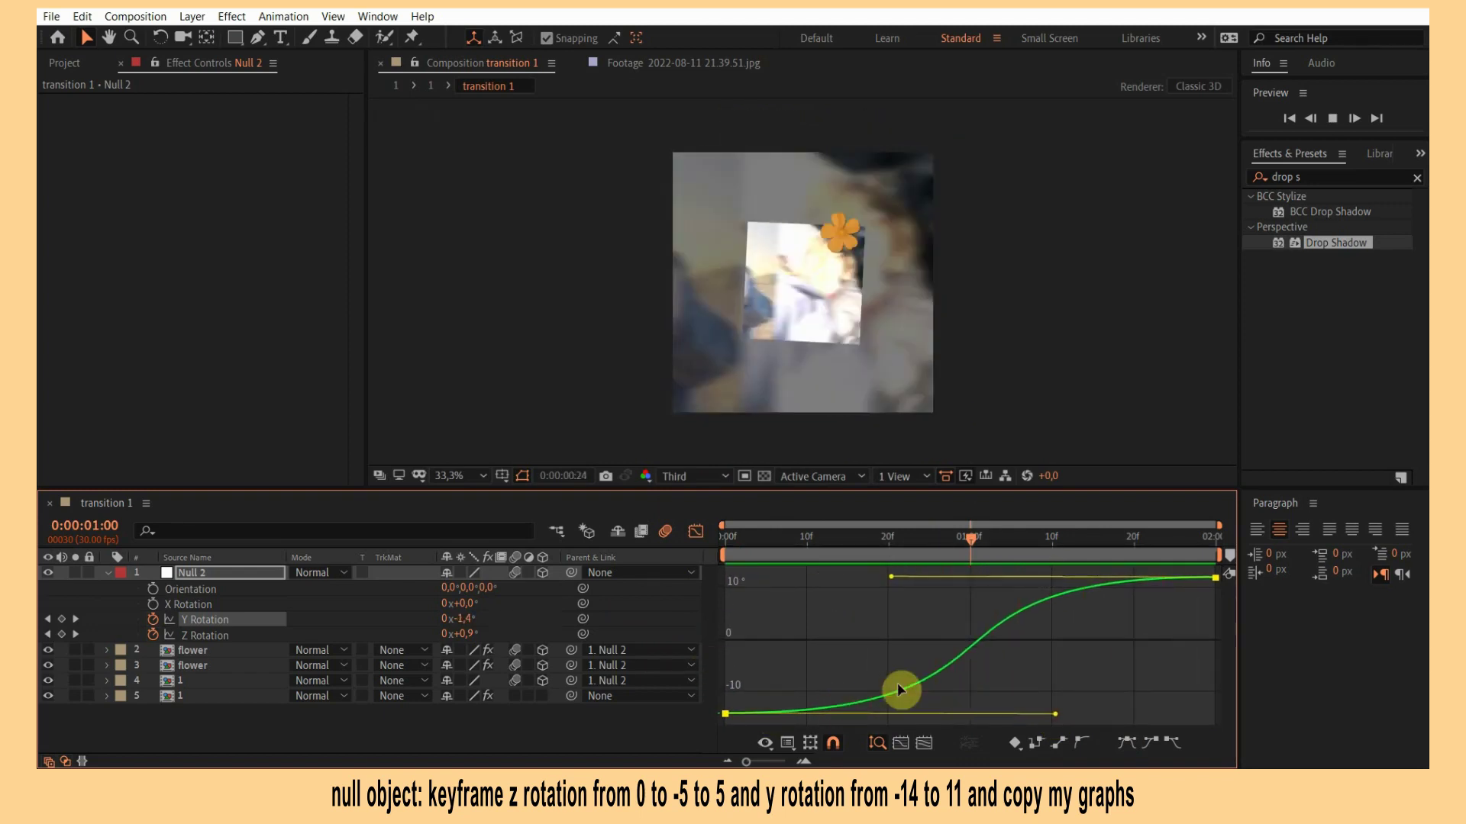
# Return to the layer view, collapse Null 2's rotation properties, and select photo layer 4.
pyautogui.click(701, 531)
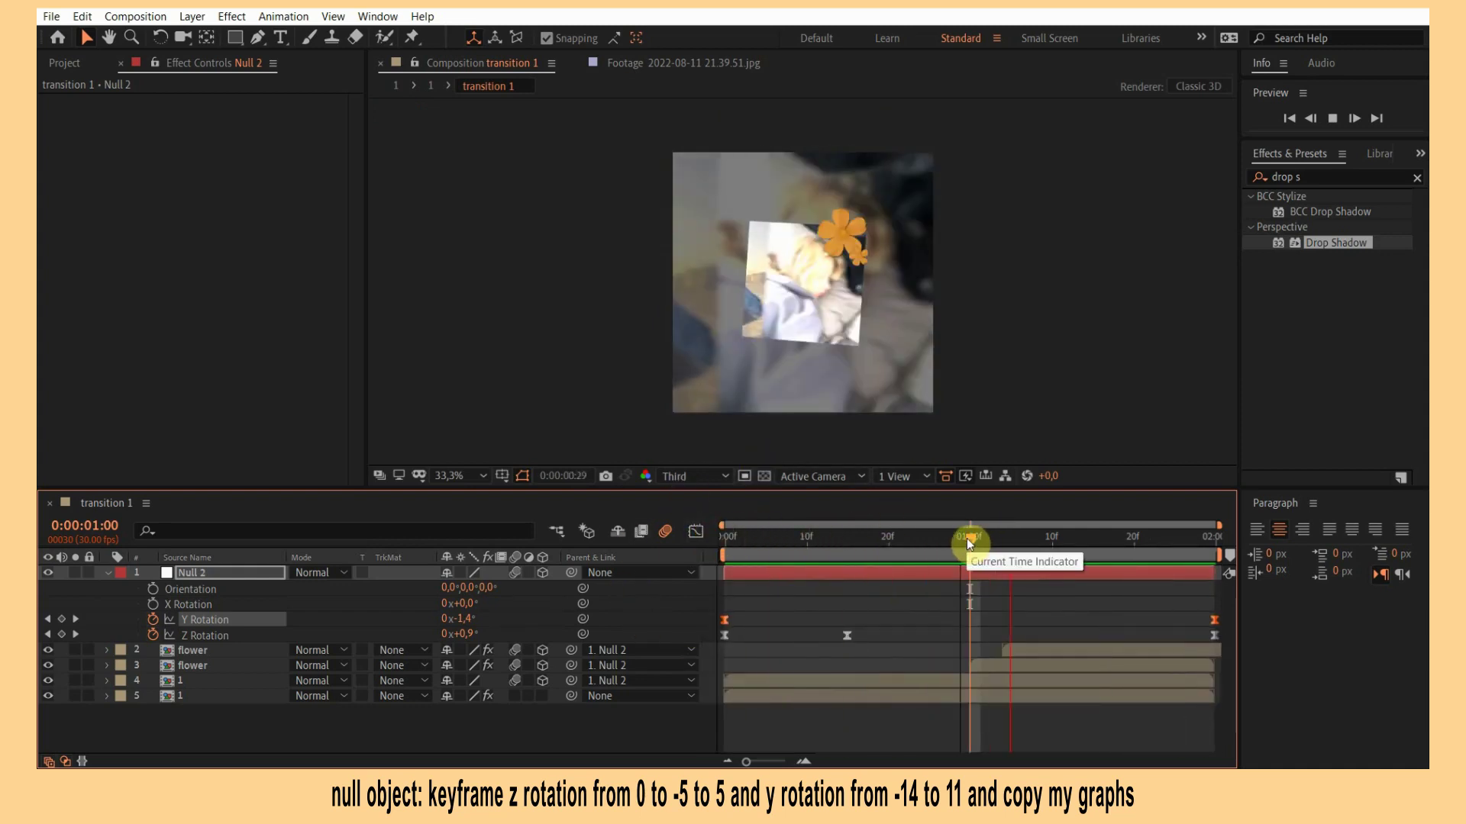
pyautogui.press('r')
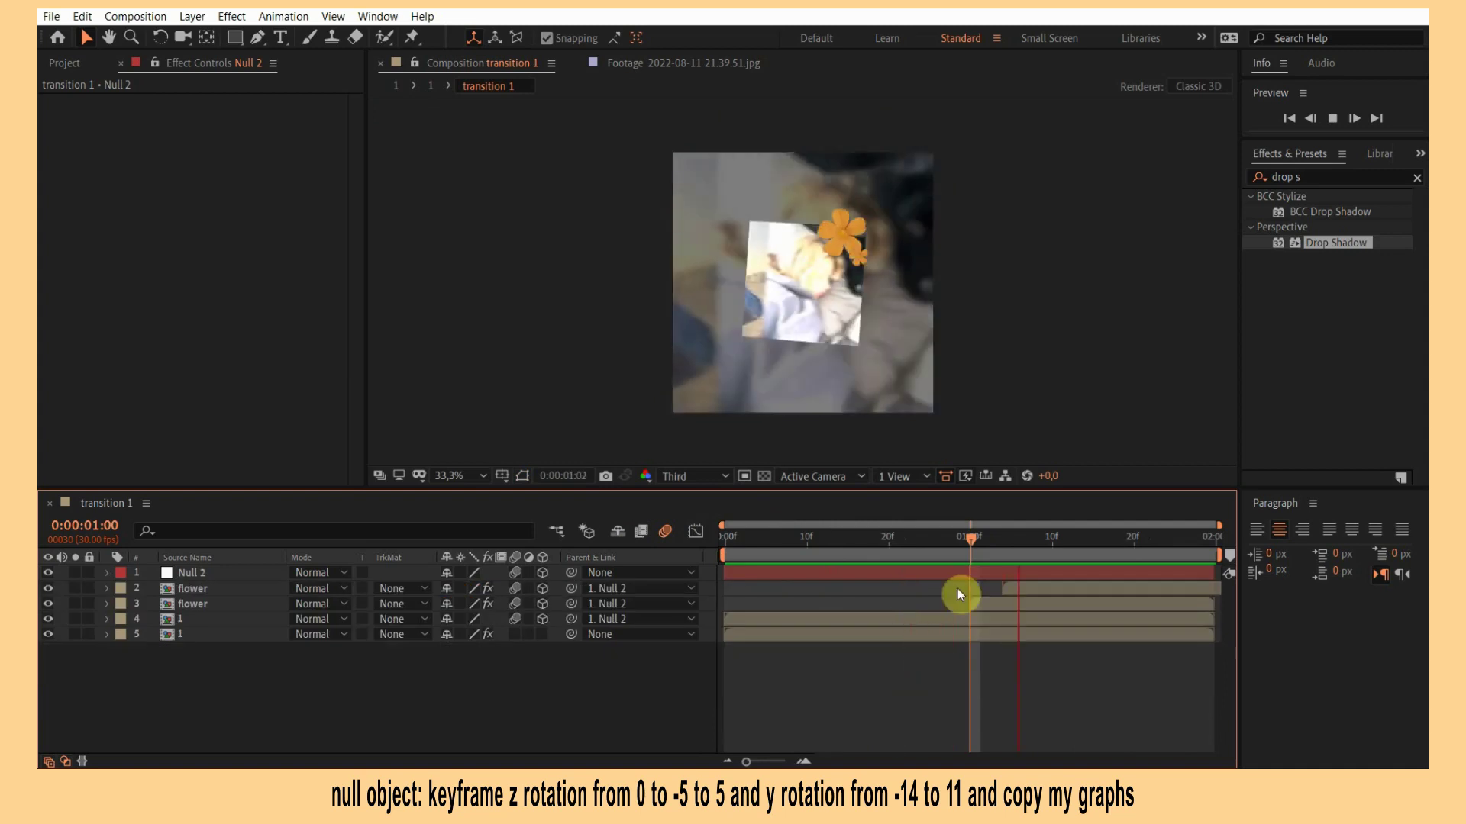
pyautogui.click(976, 541)
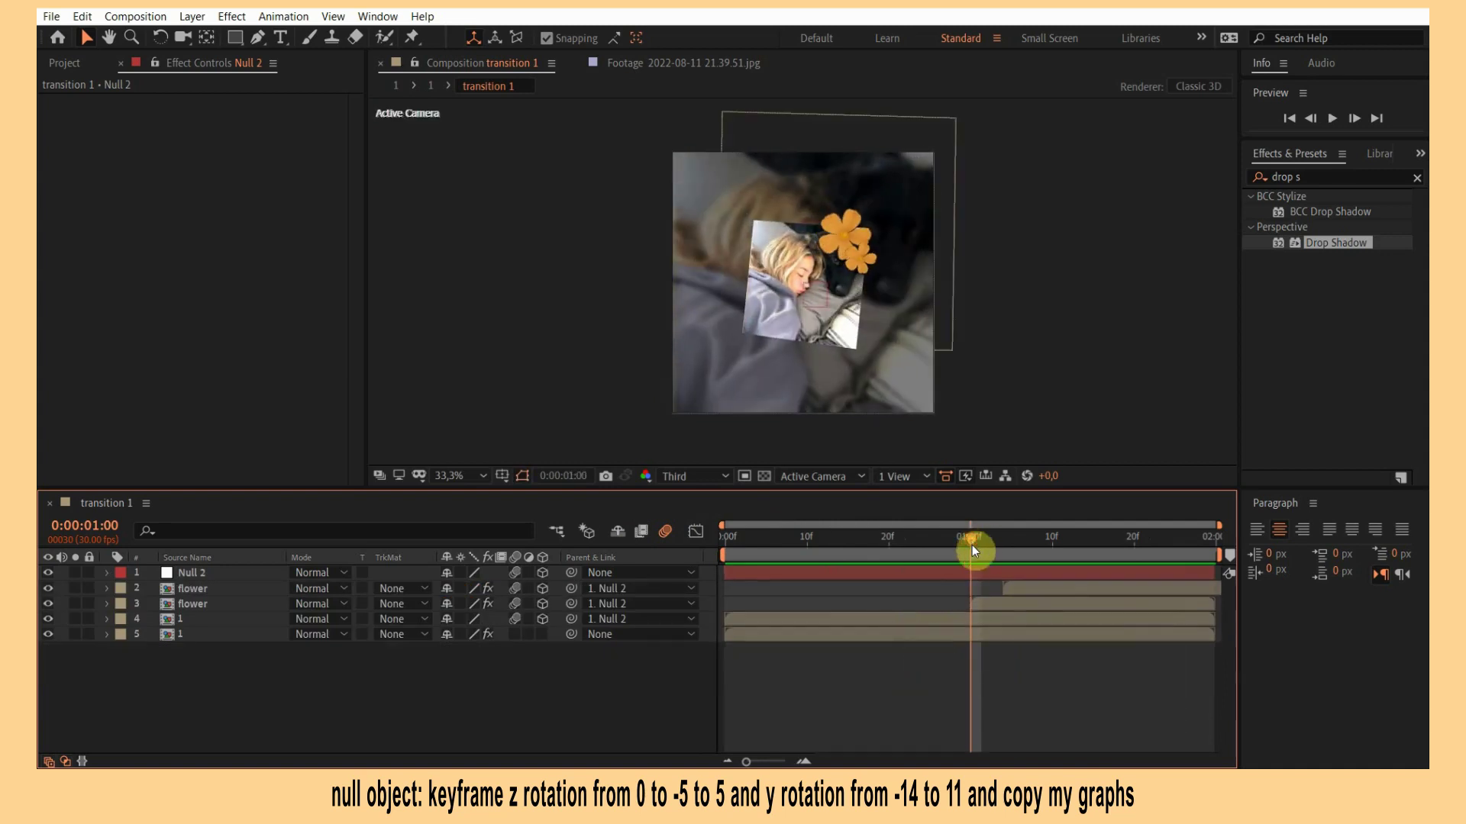
pyautogui.click(933, 620)
# Duplicate the photo layer, fill the copy with white (ffffff), and scale it to 57%.
pyautogui.hotkey('ctrl', 'd')
pyautogui.click(915, 636)
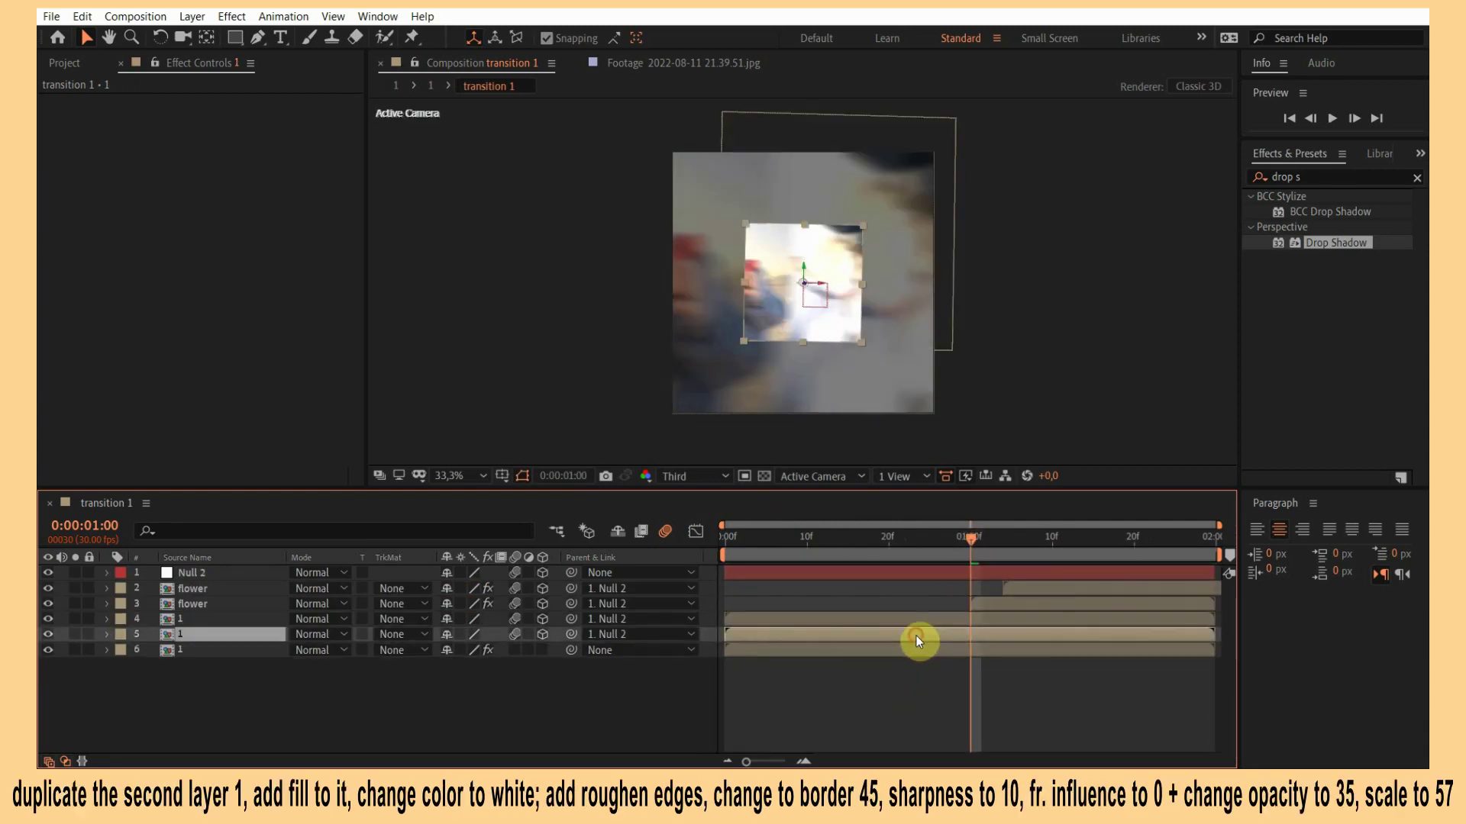
pyautogui.click(1313, 175)
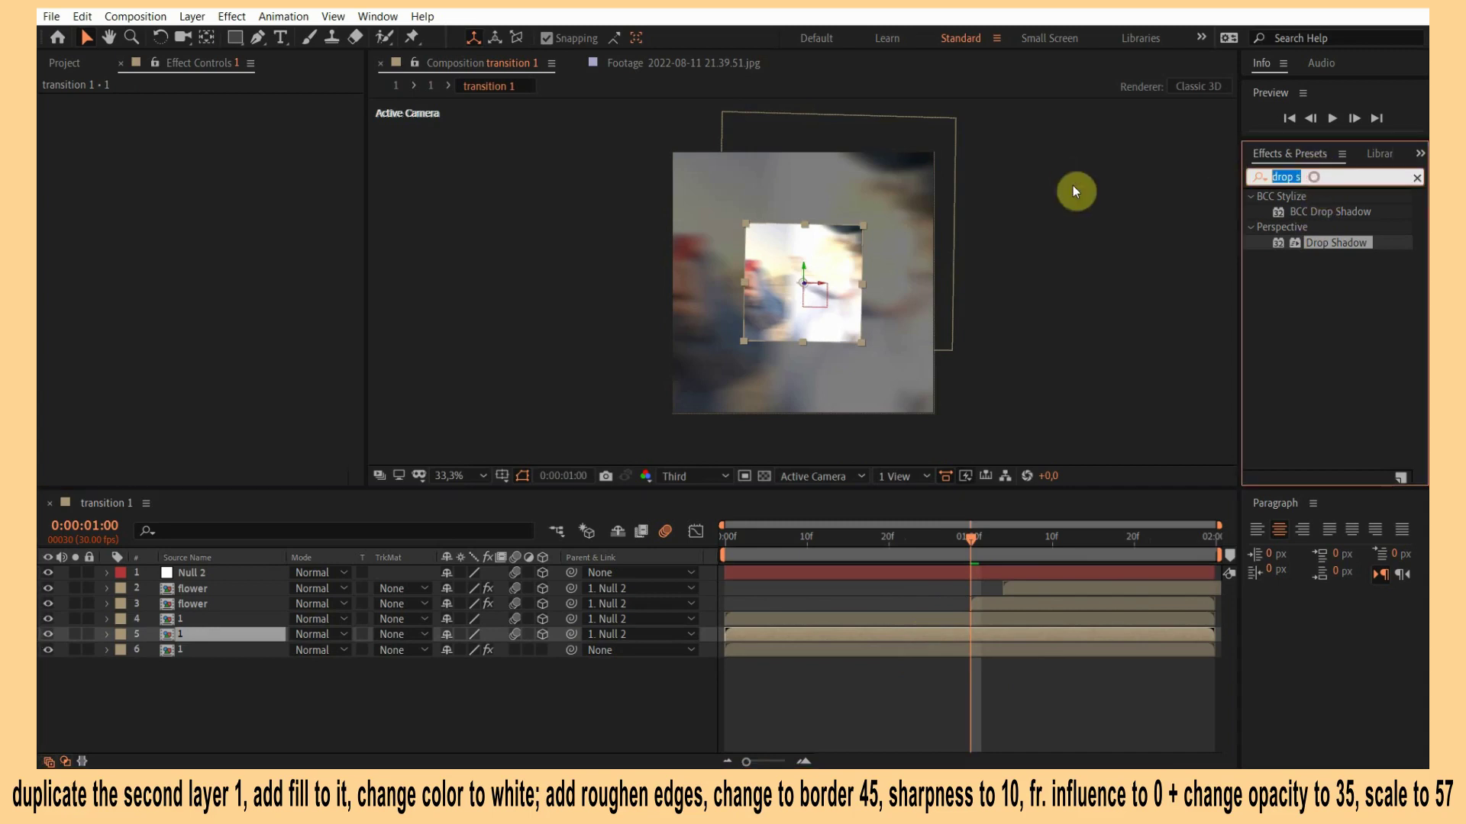
pyautogui.write('fill')
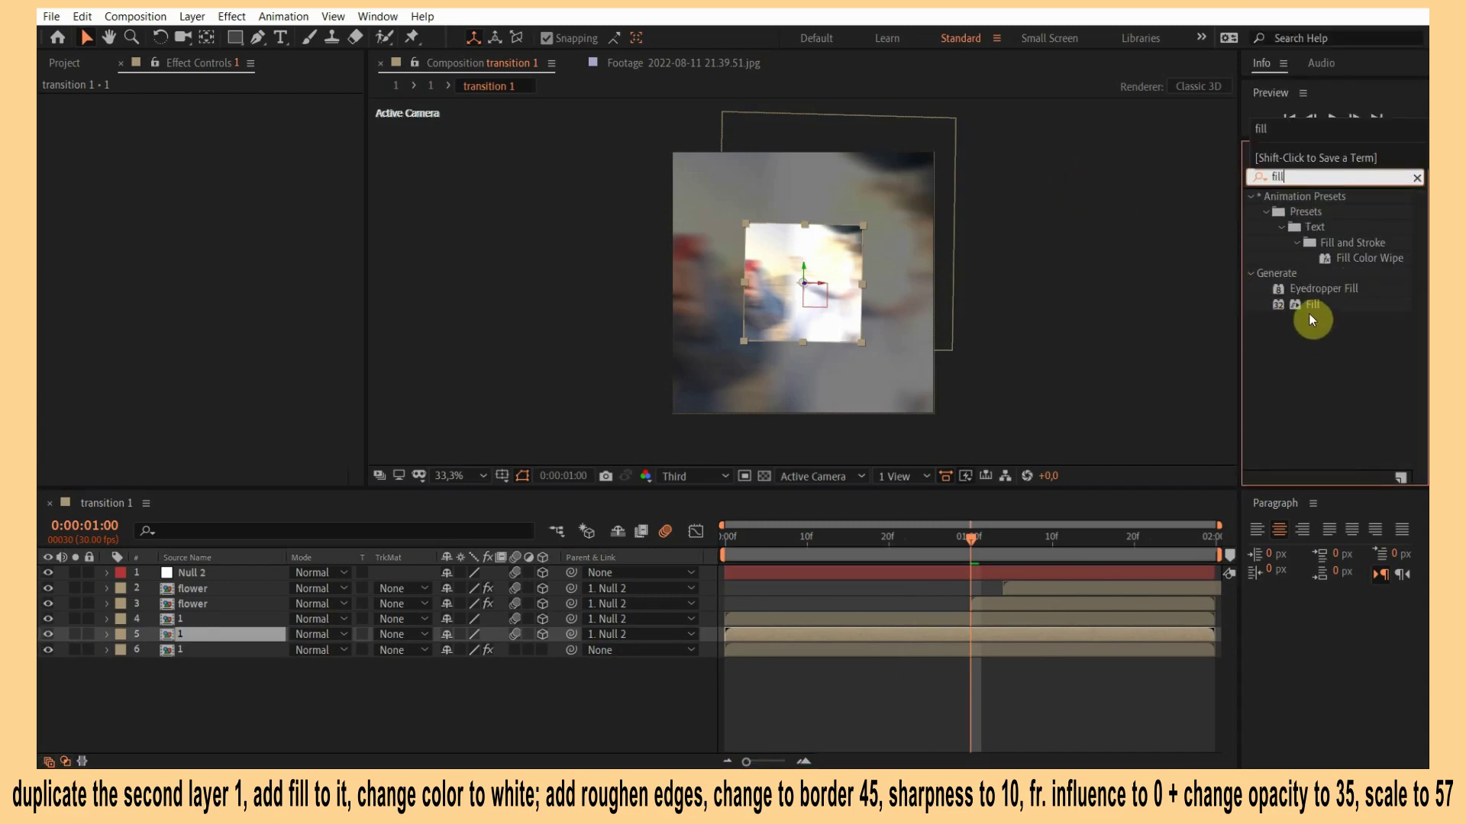
pyautogui.moveTo(1313, 307); pyautogui.dragTo(959, 634)
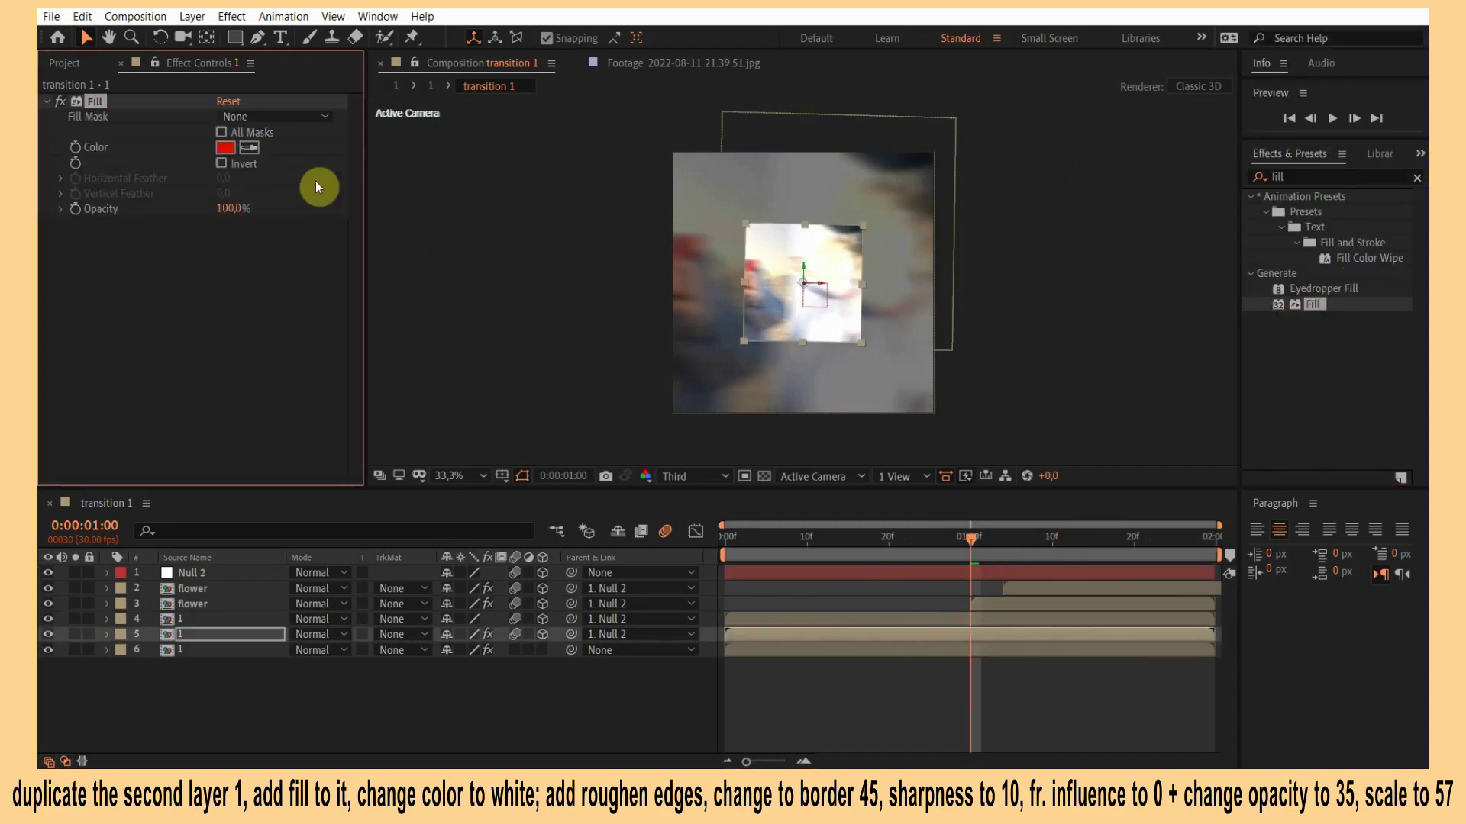
pyautogui.click(224, 147)
pyautogui.write('ffffff')
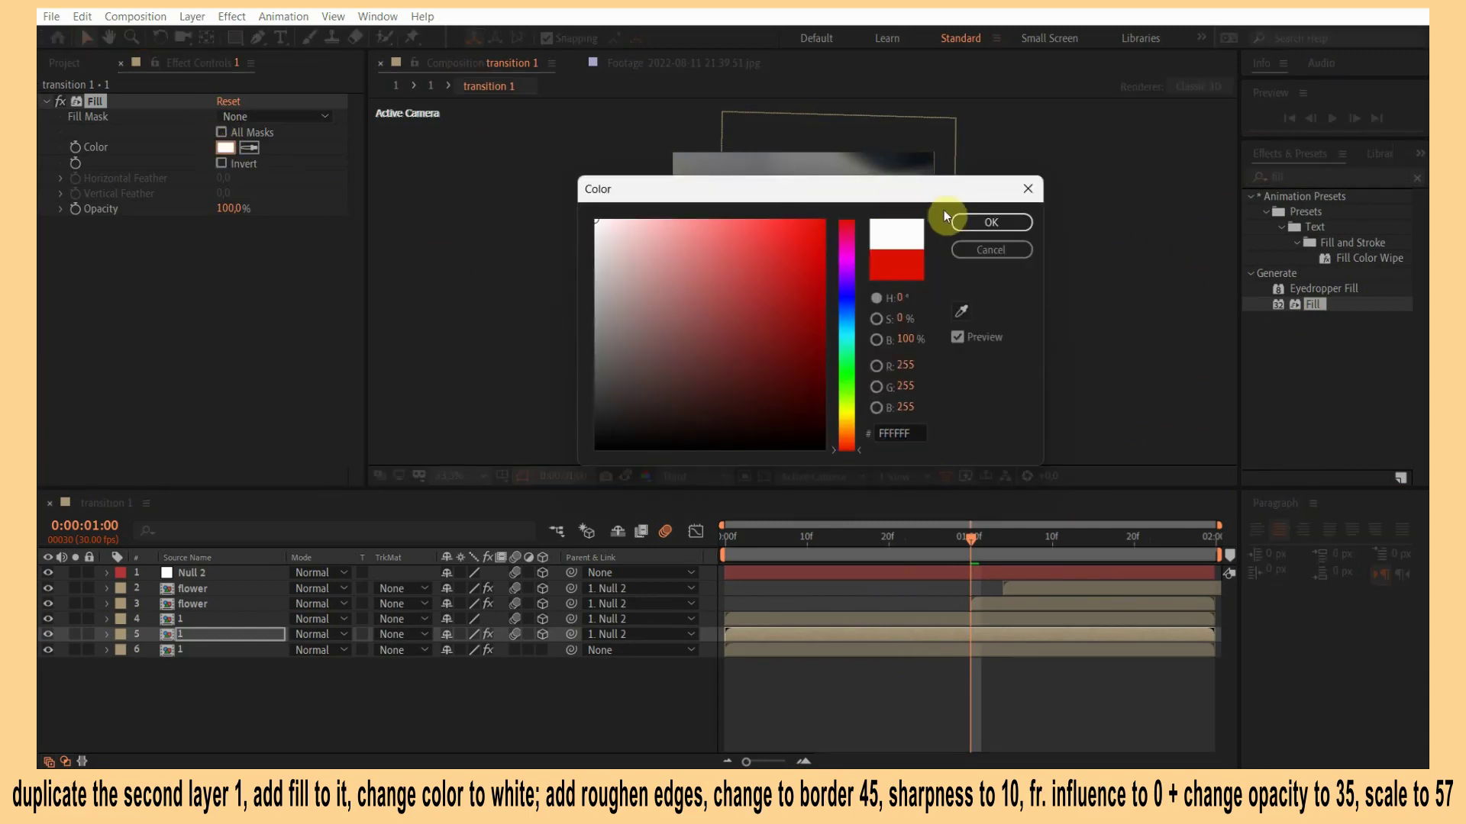
pyautogui.click(976, 225)
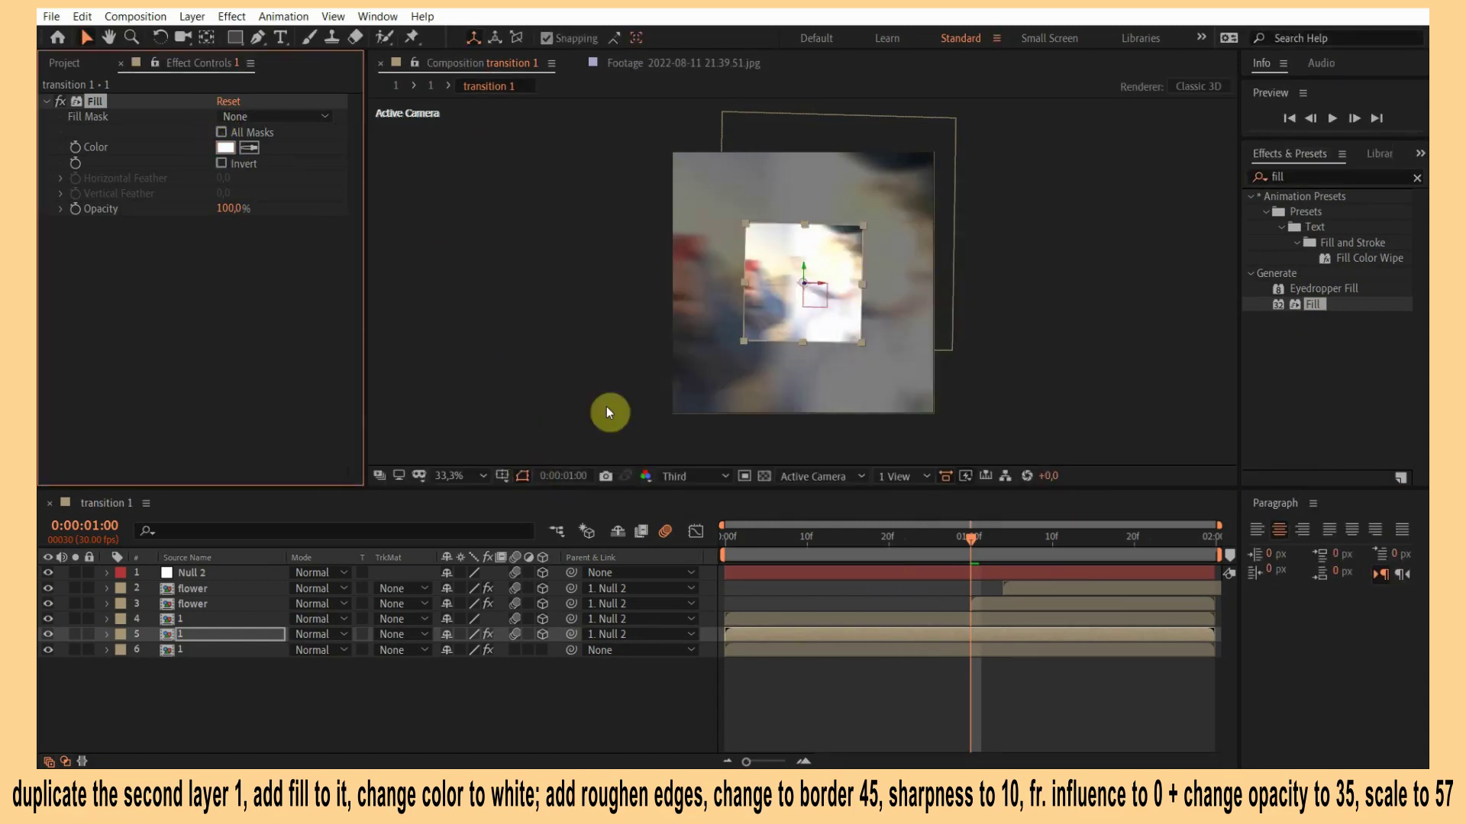
pyautogui.press('s')
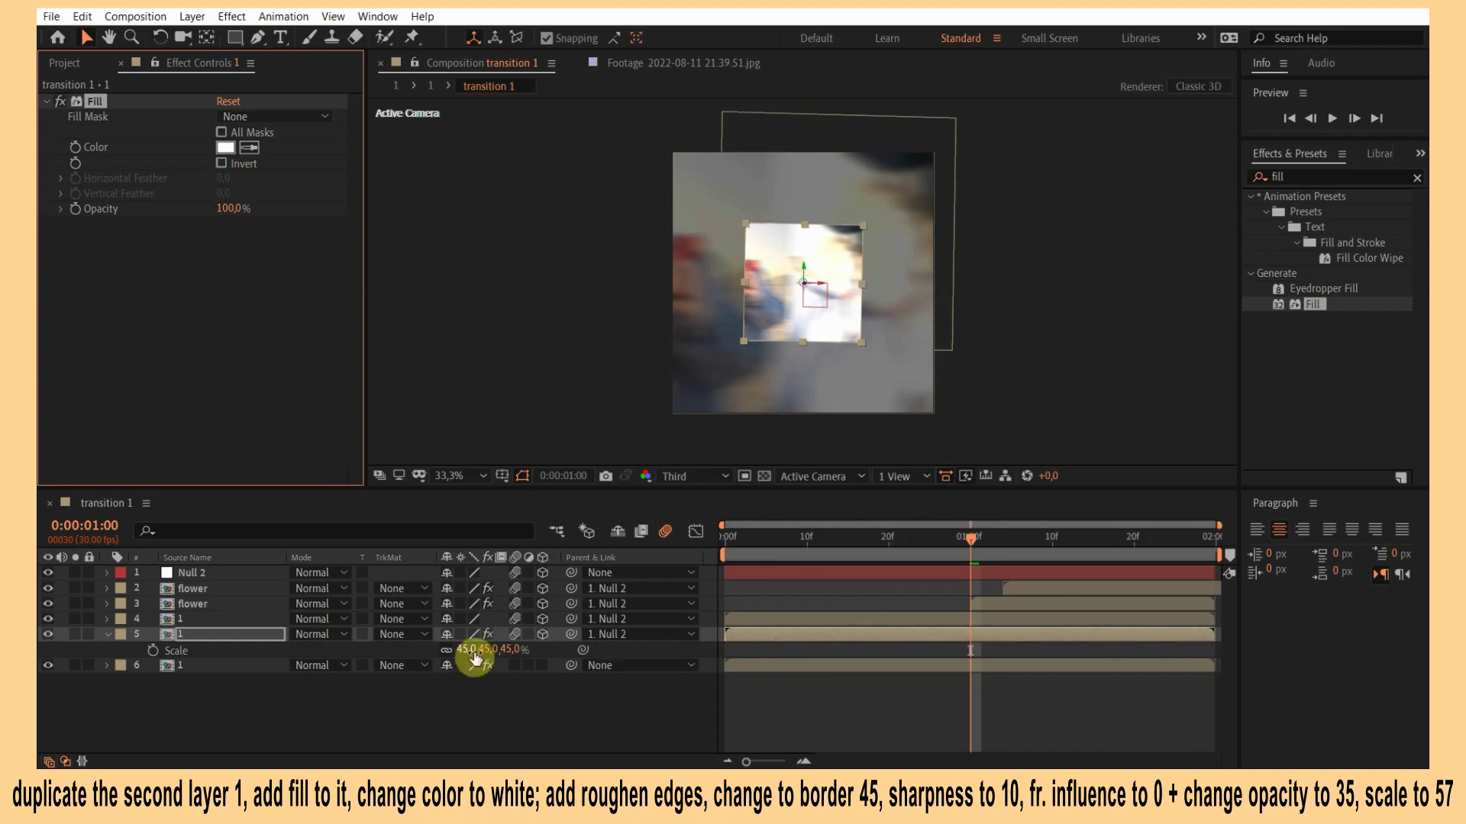
pyautogui.moveTo(509, 655); pyautogui.dragTo(518, 650)
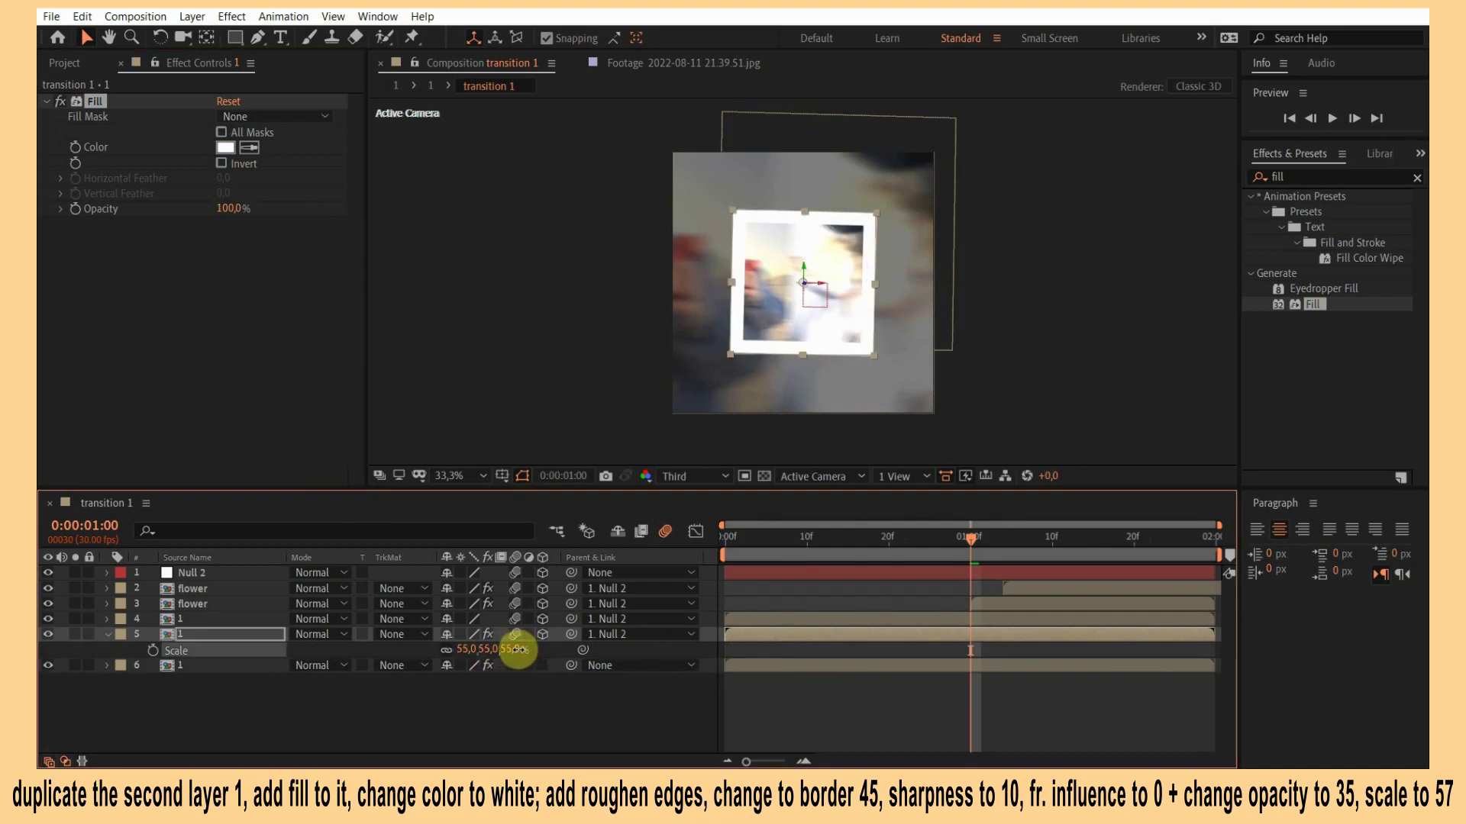
pyautogui.write('57')
pyautogui.click(811, 383)
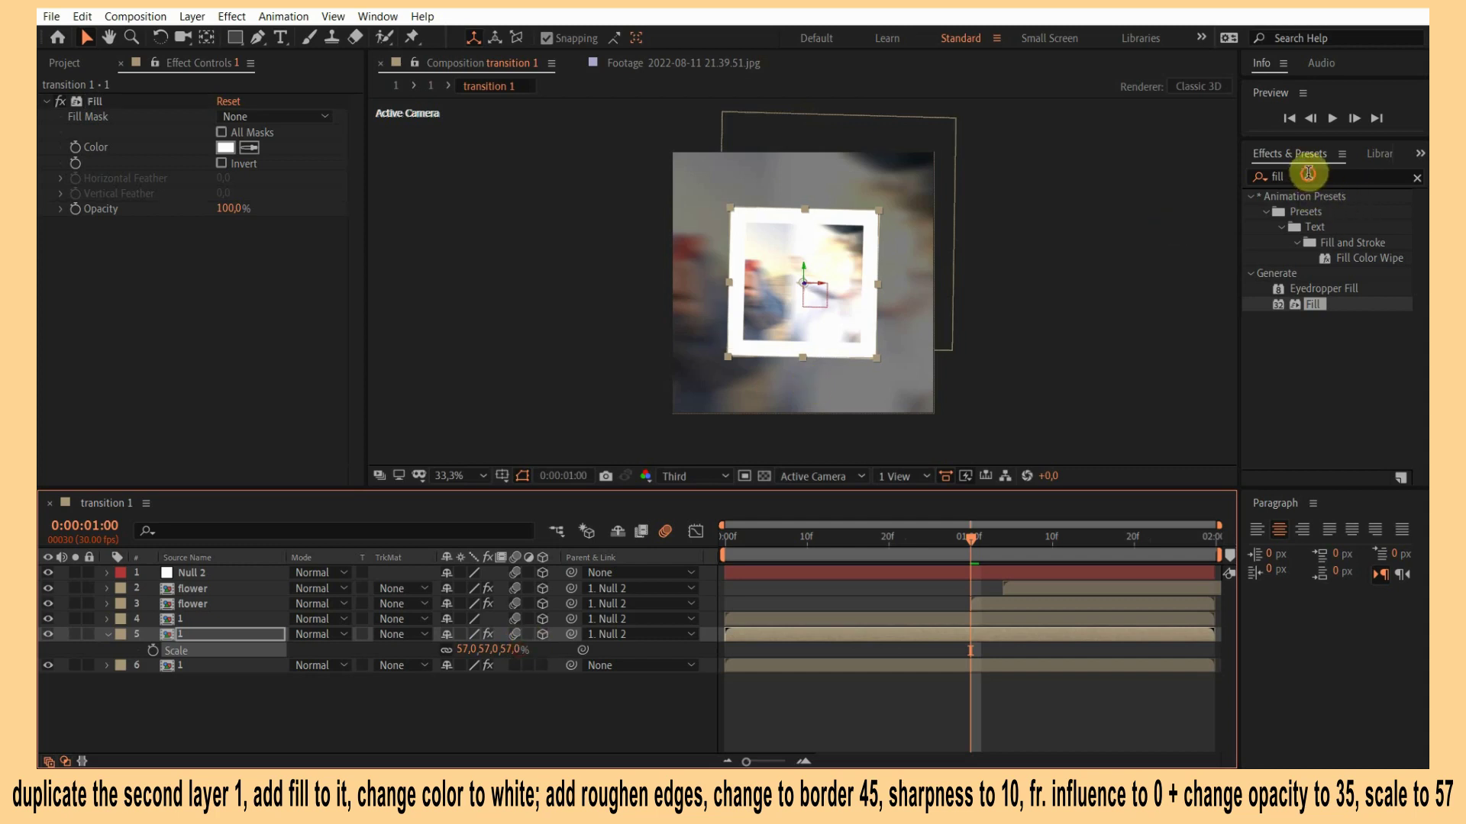
# Add Roughen Edges to the white copy with Edge Sharpness 10, Fractal Influence 0, Border 86.5.
pyautogui.click(1291, 178)
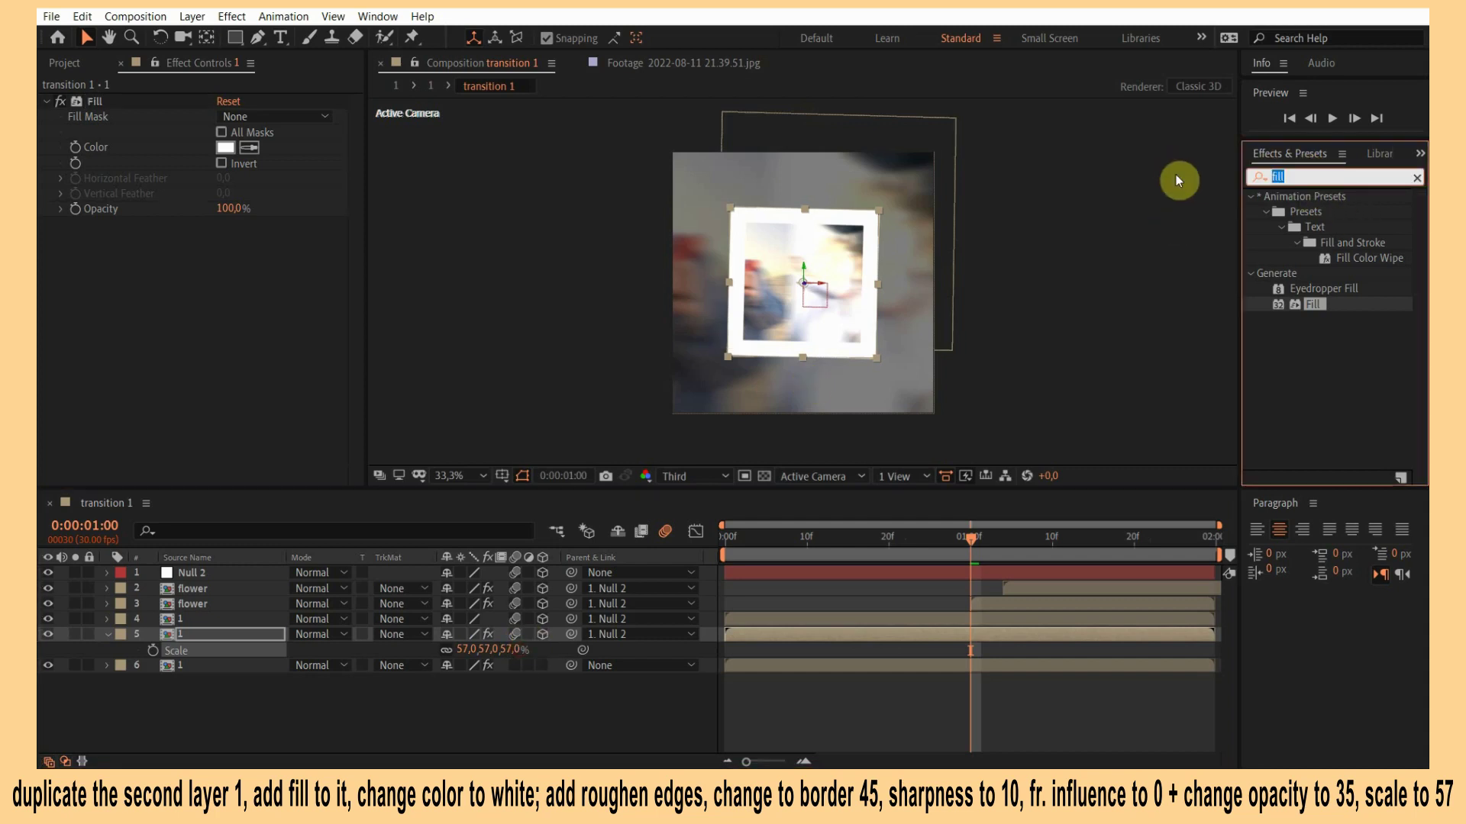
pyautogui.write('roughene')
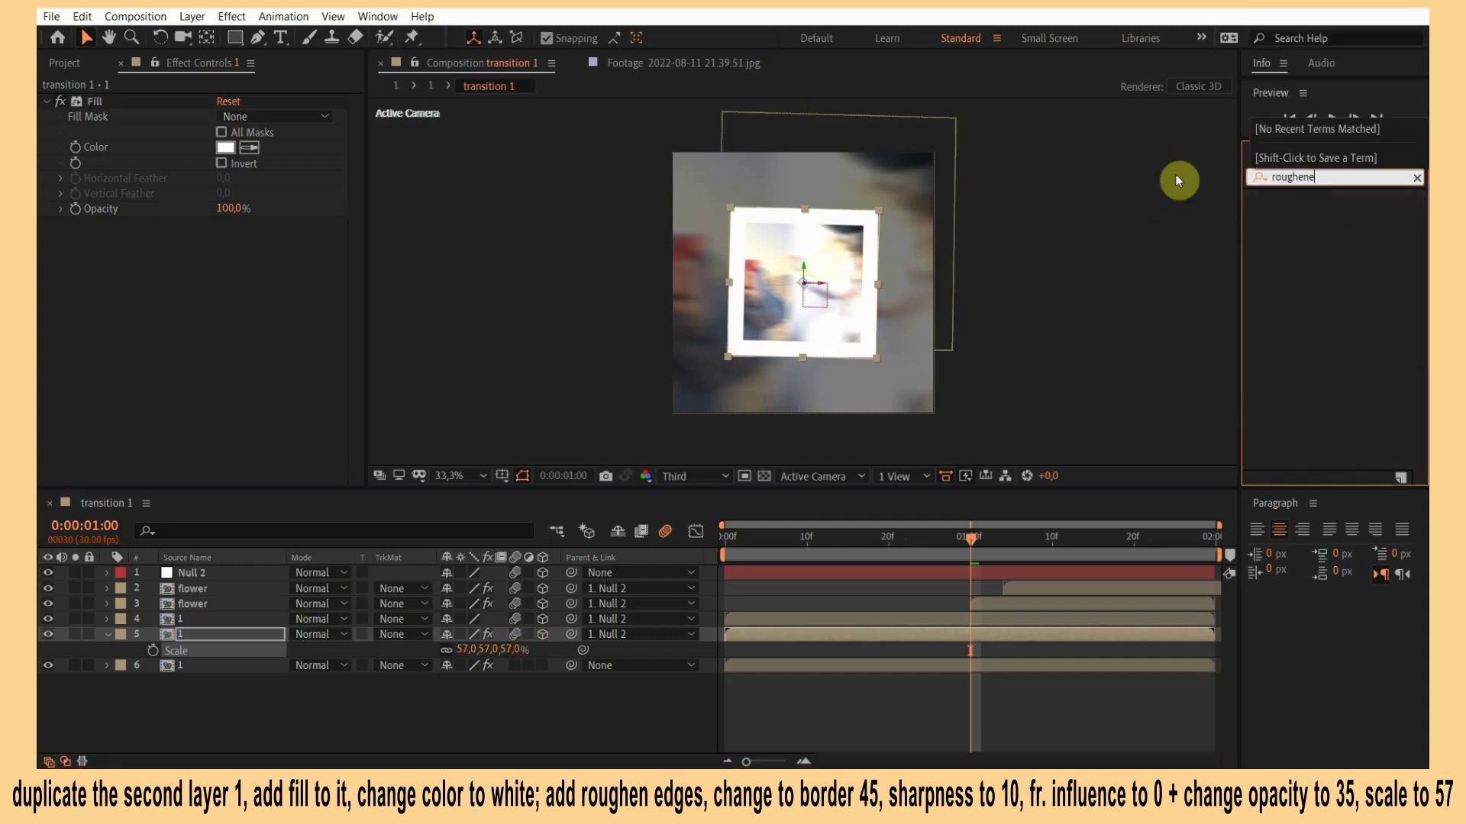
pyautogui.press('BackSpace')
pyautogui.write('e')
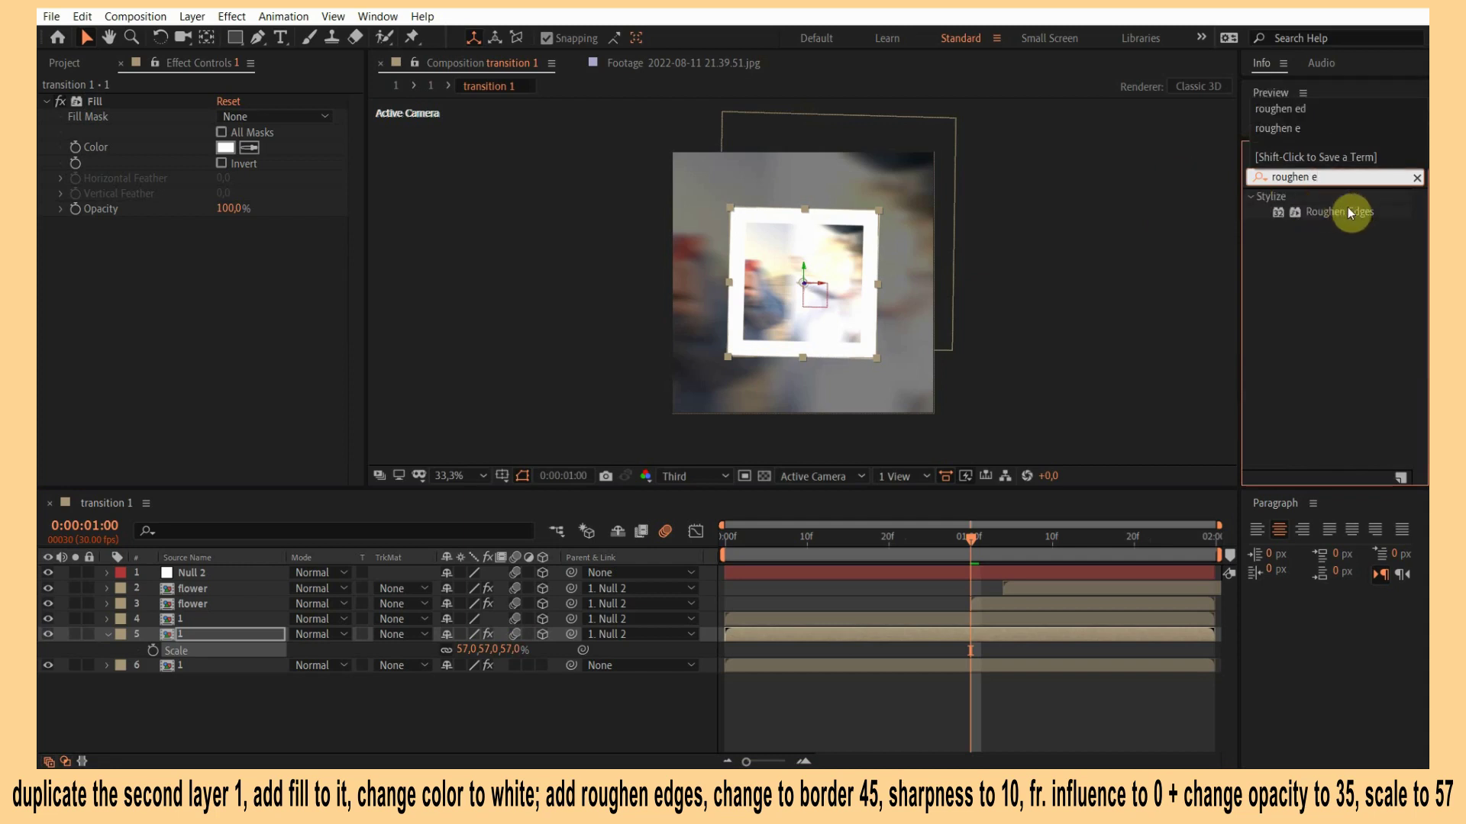
pyautogui.moveTo(1348, 213); pyautogui.dragTo(924, 634)
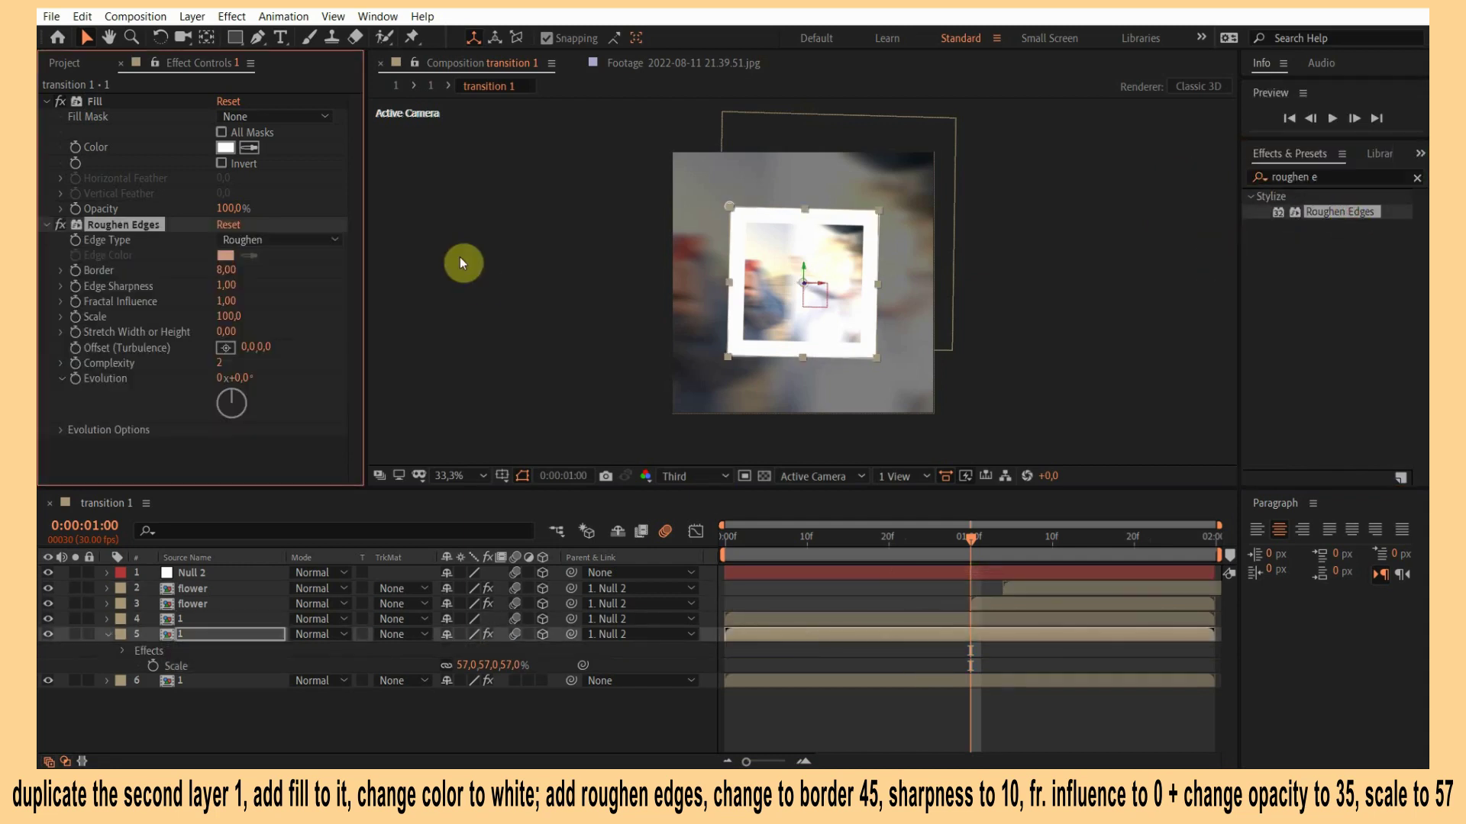
pyautogui.click(228, 285)
pyautogui.write('10')
pyautogui.press('Return')
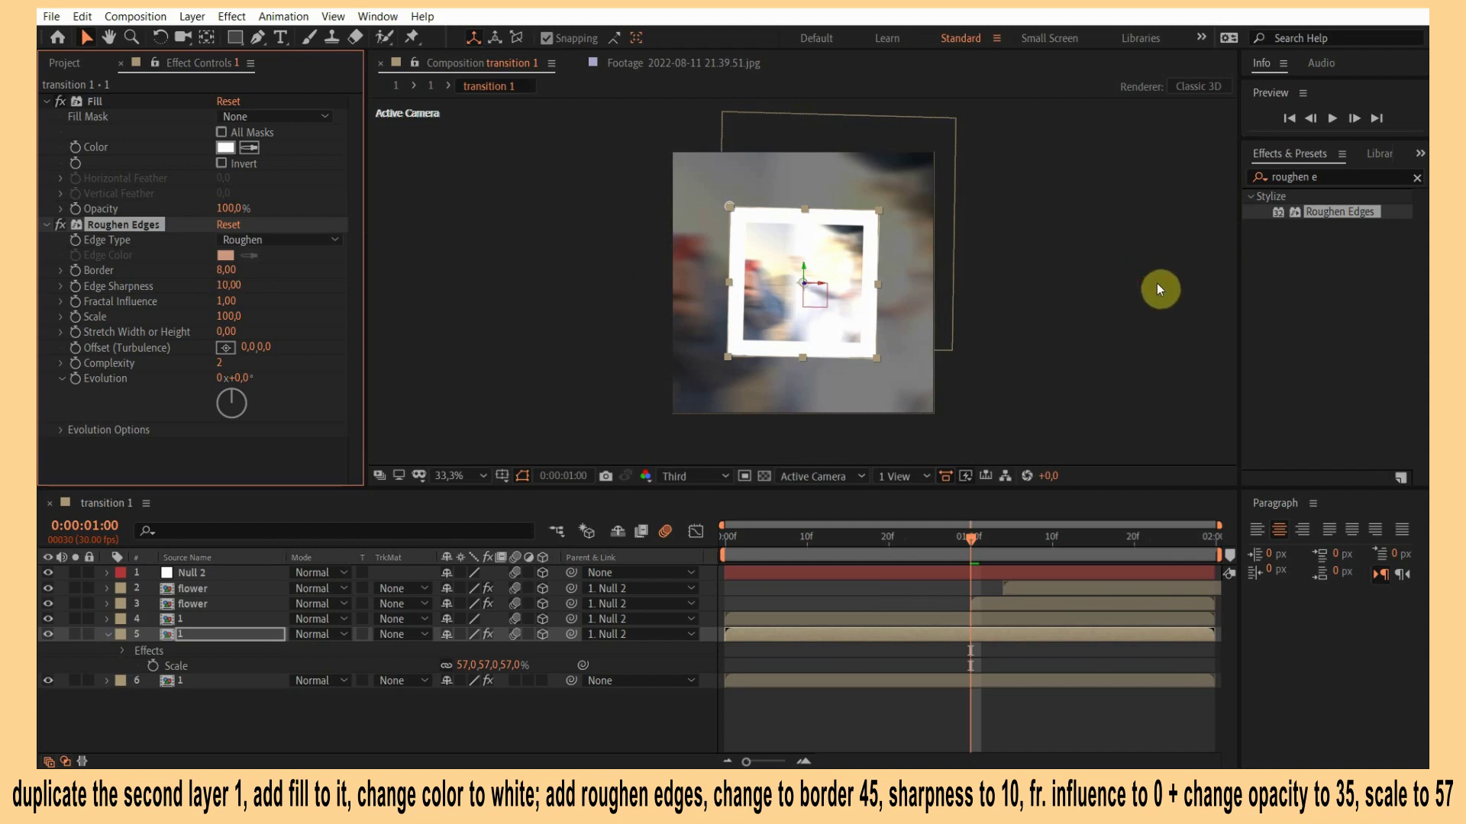
pyautogui.moveTo(227, 301); pyautogui.dragTo(61, 301)
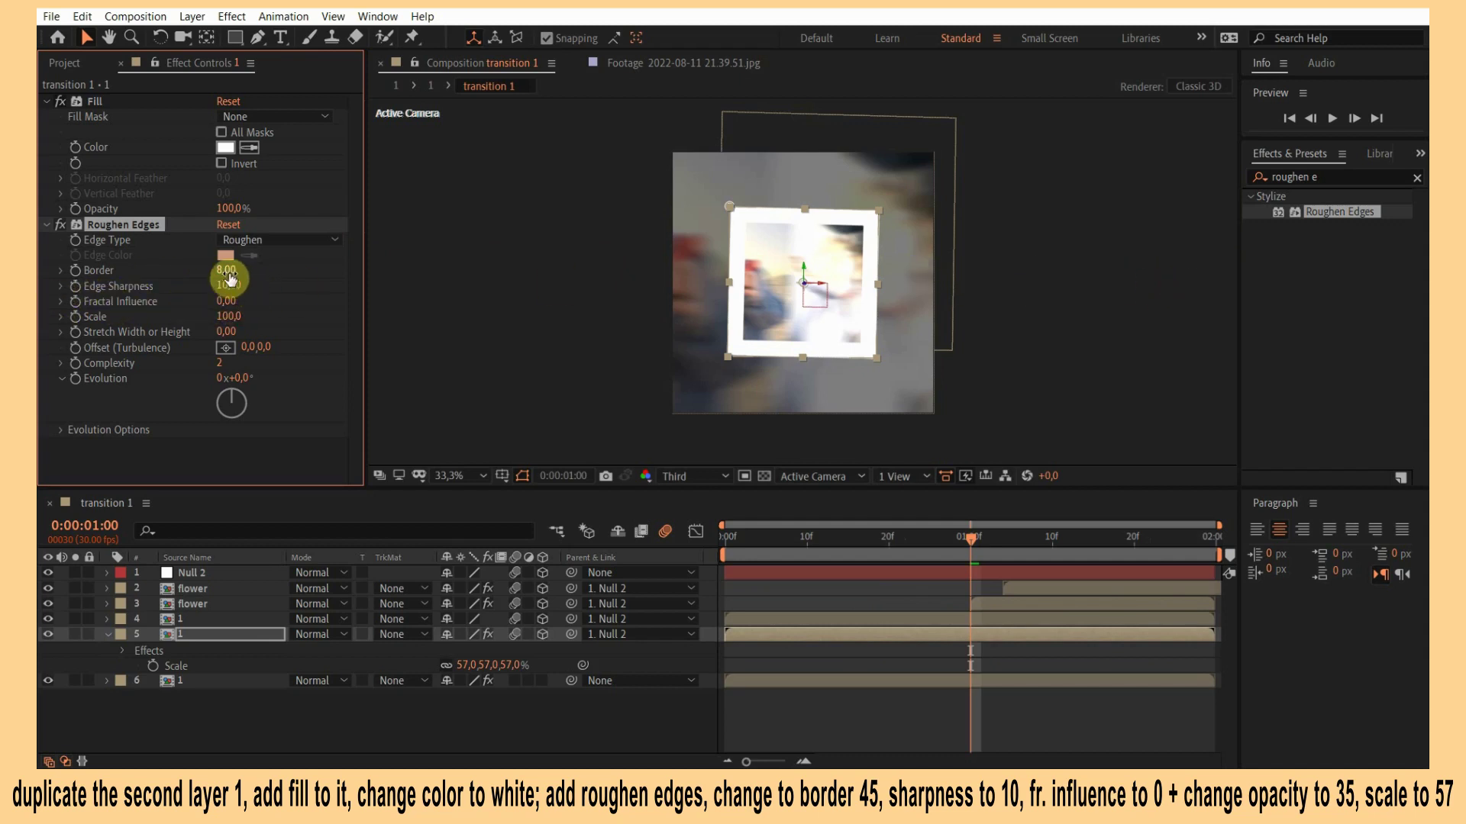
pyautogui.moveTo(313, 270); pyautogui.dragTo(965, 298)
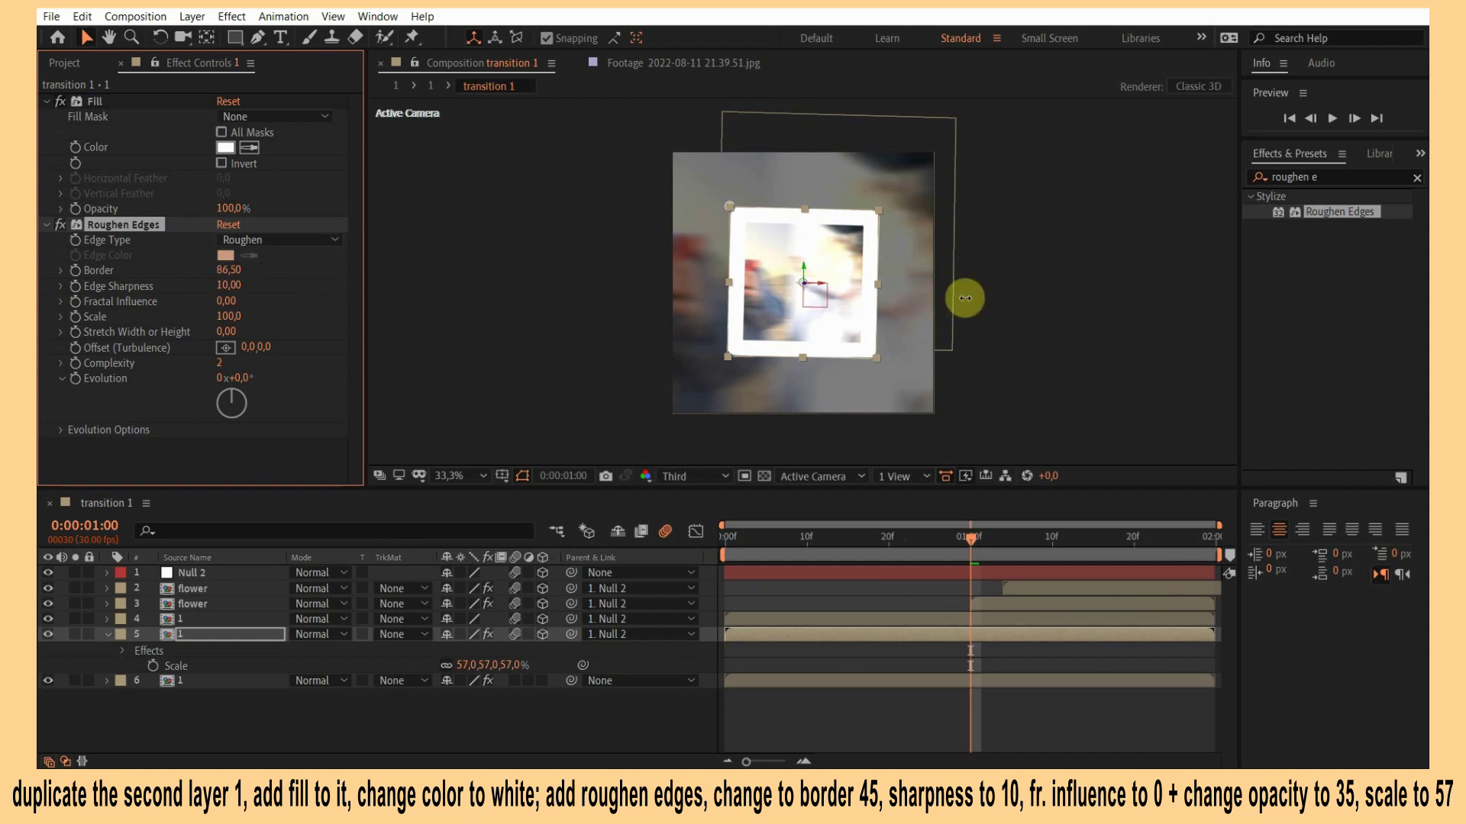
# Lower the white frame's opacity to 31%.
pyautogui.click(830, 701)
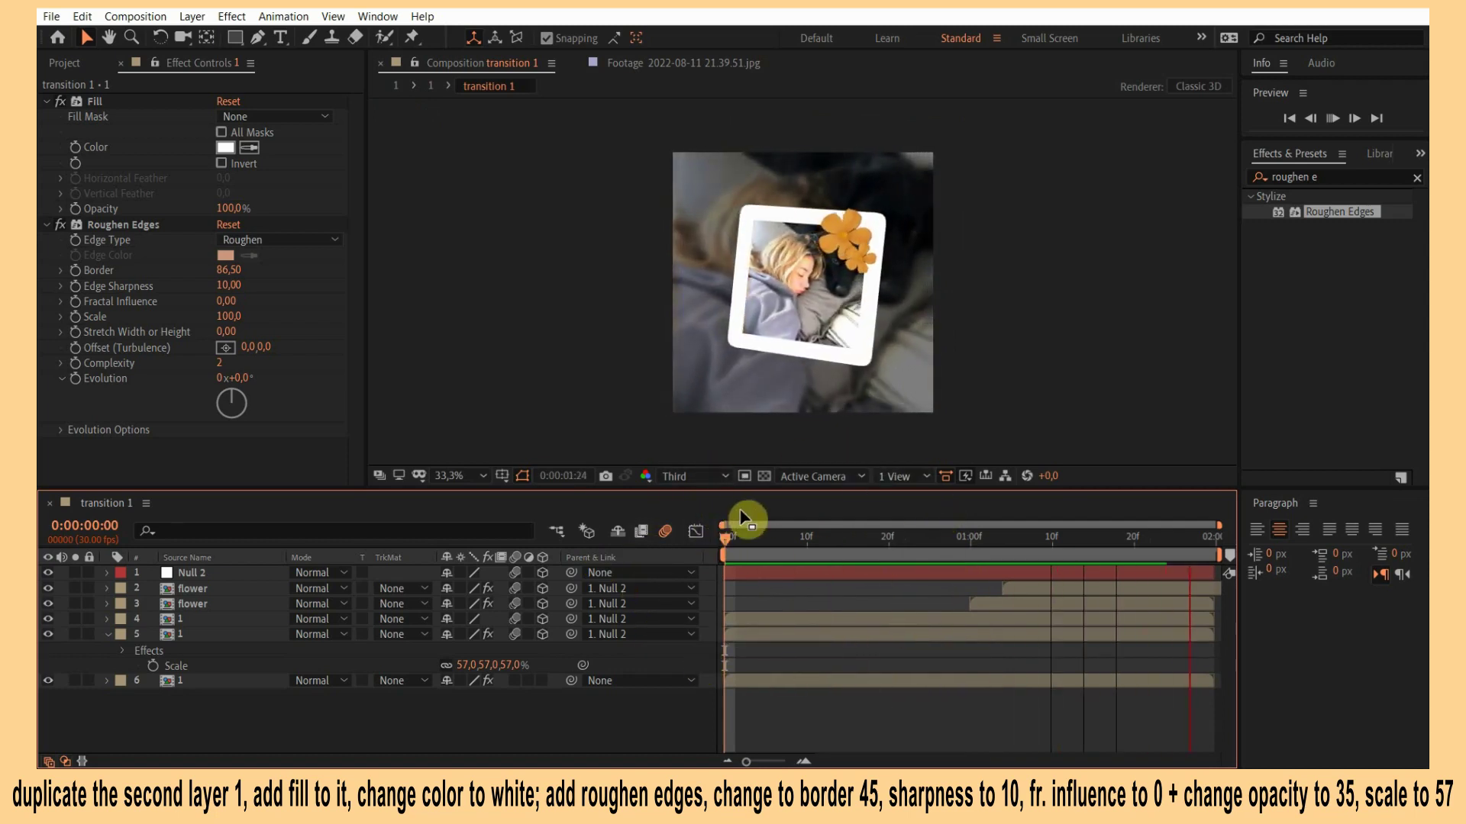
pyautogui.moveTo(735, 538); pyautogui.dragTo(947, 539)
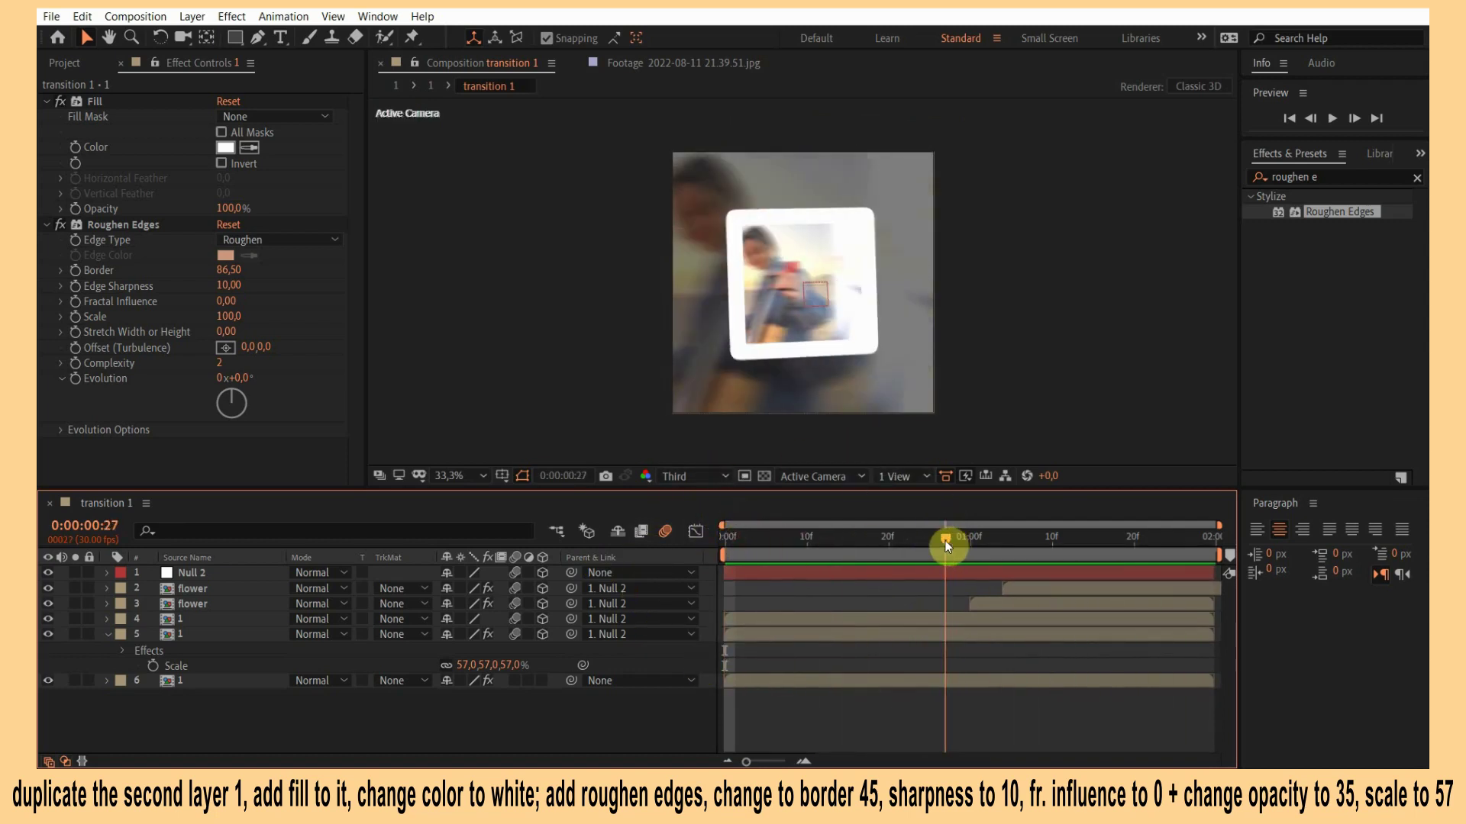
pyautogui.click(867, 635)
pyautogui.press('t')
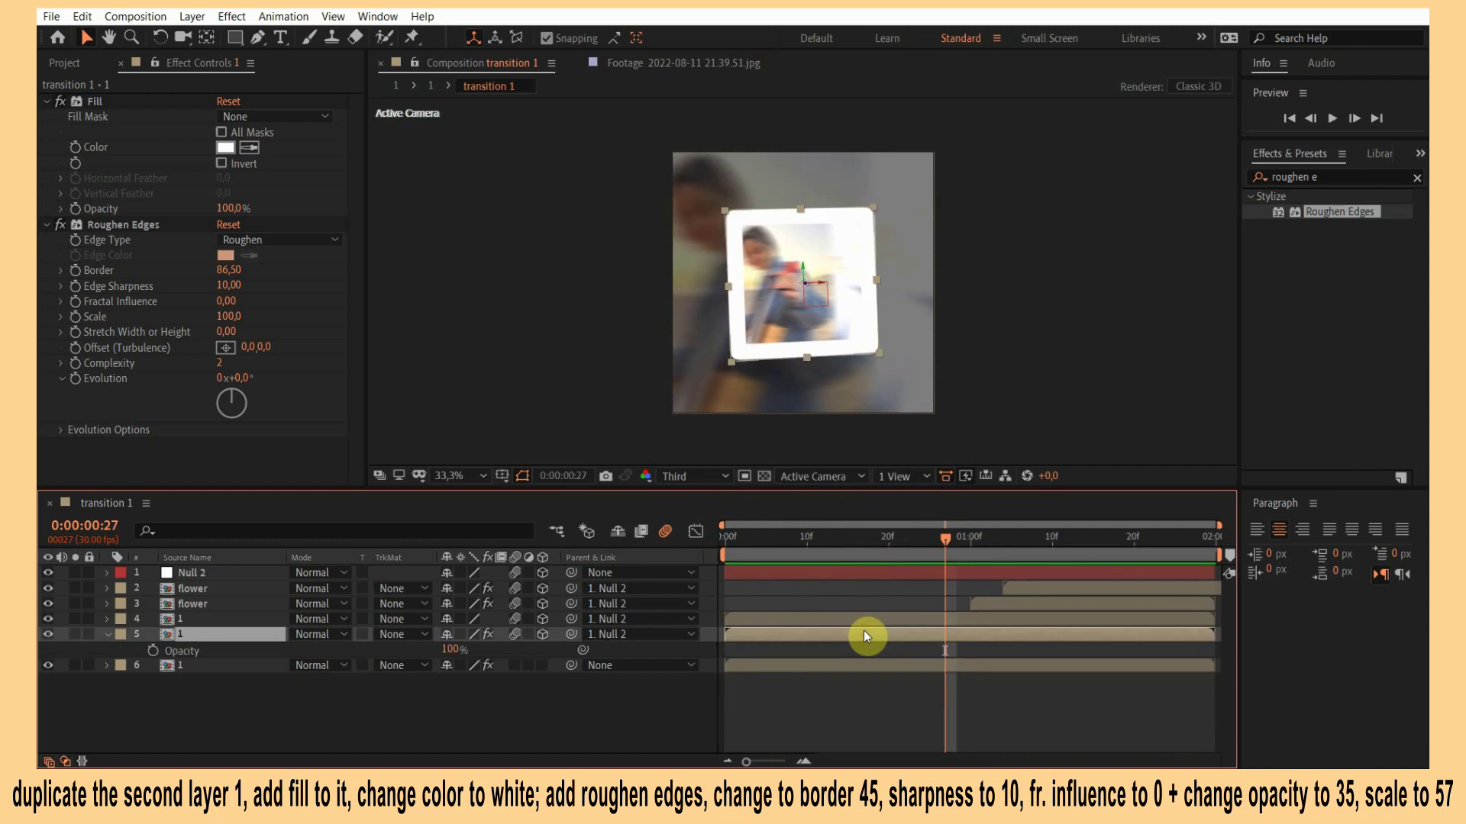
pyautogui.moveTo(449, 649); pyautogui.dragTo(385, 648)
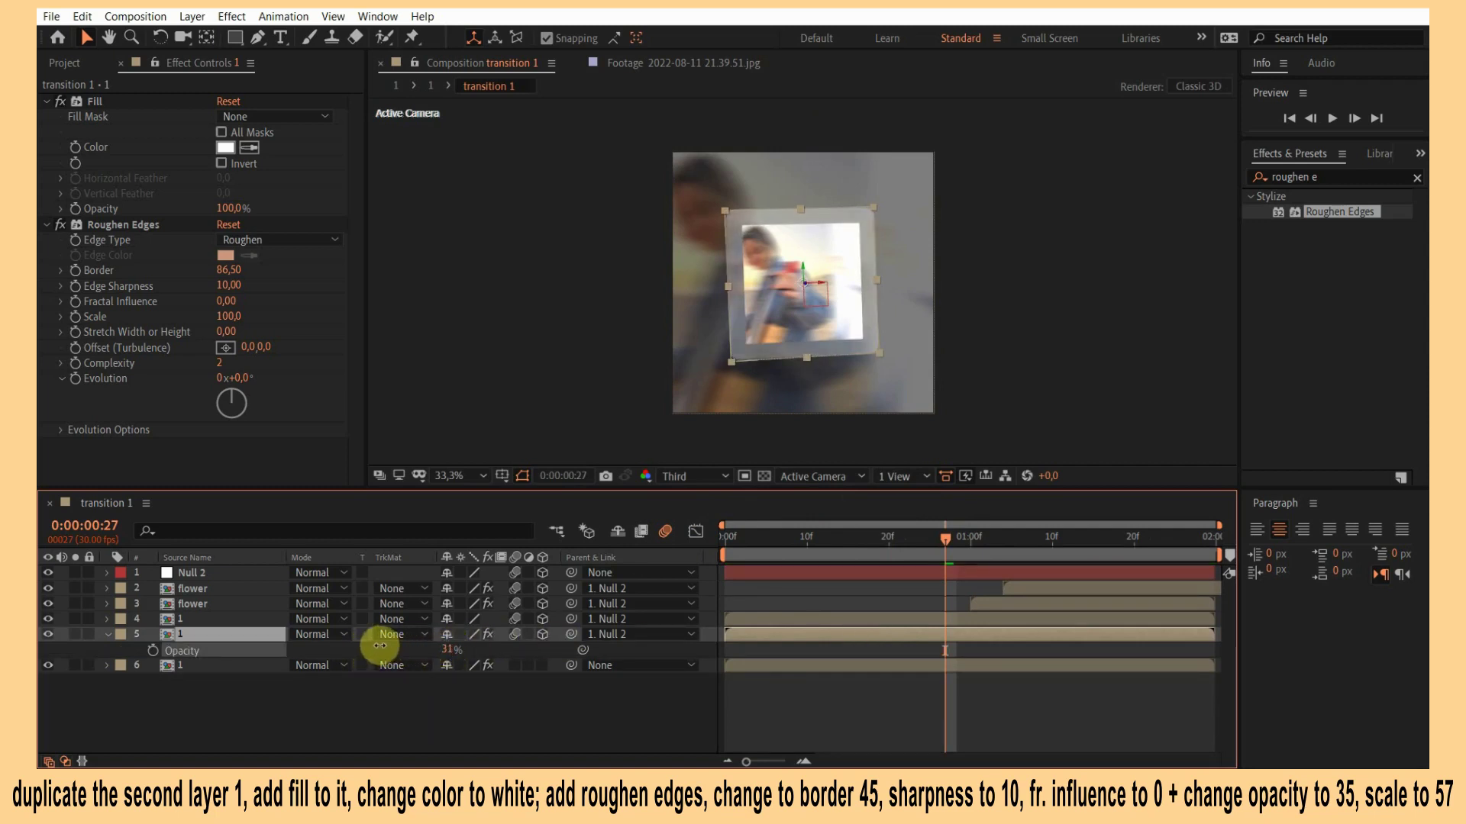
pyautogui.click(828, 706)
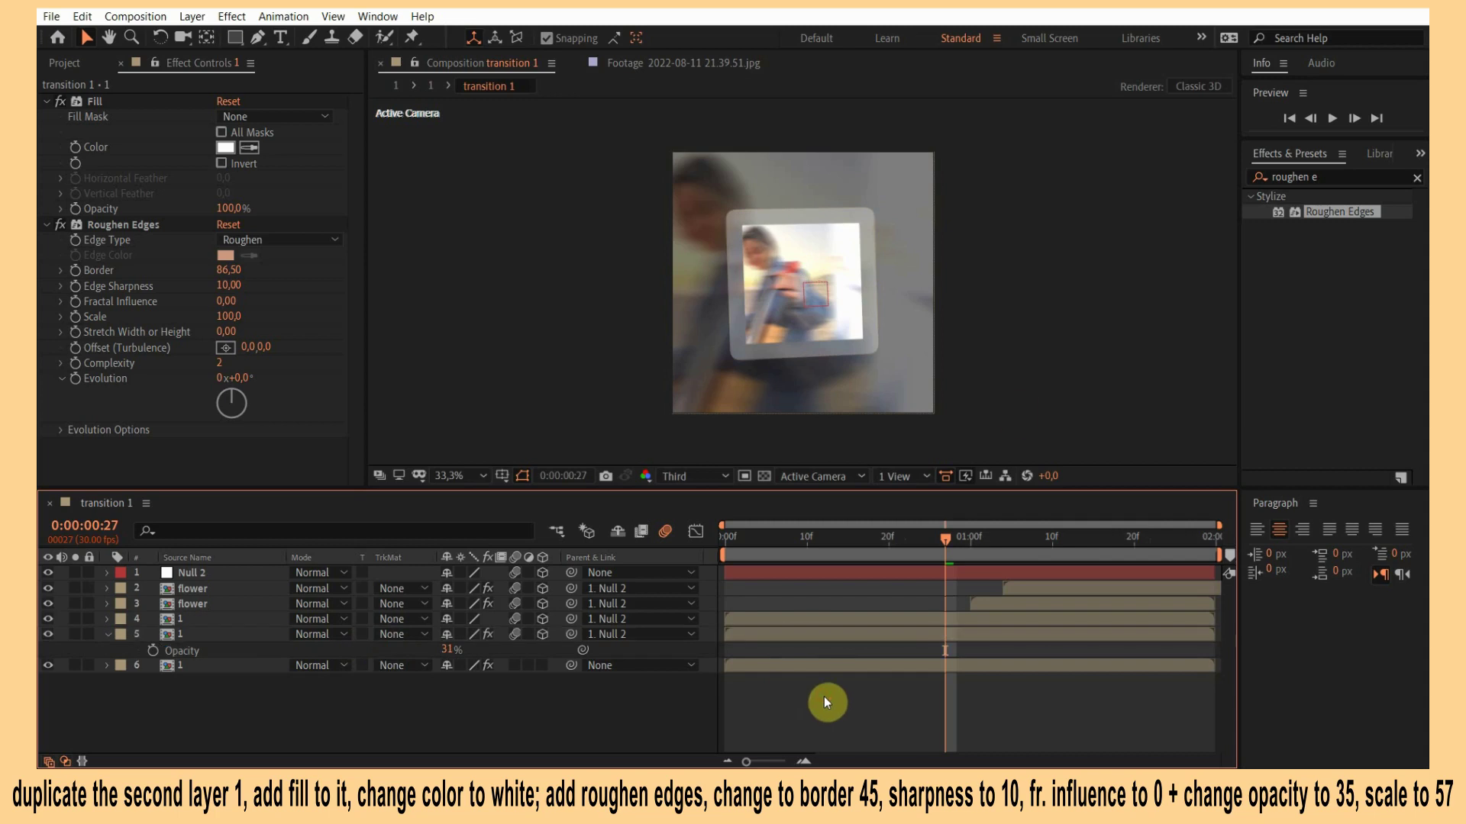
pyautogui.click(1336, 176)
# Give the white frame a Drop Shadow at 100% opacity with softness 100.
pyautogui.write('drop s')
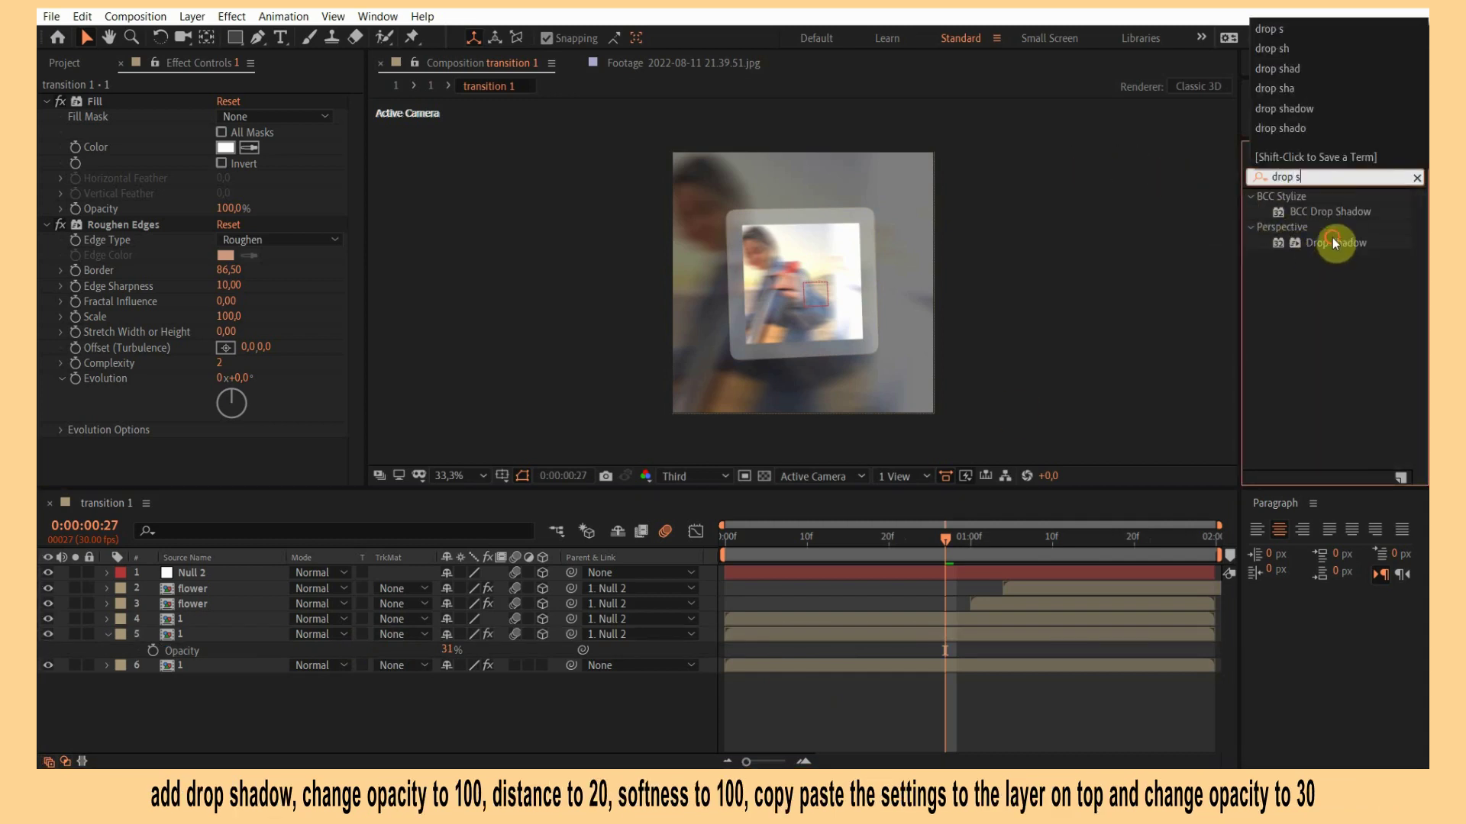
pyautogui.moveTo(1336, 243); pyautogui.dragTo(941, 634)
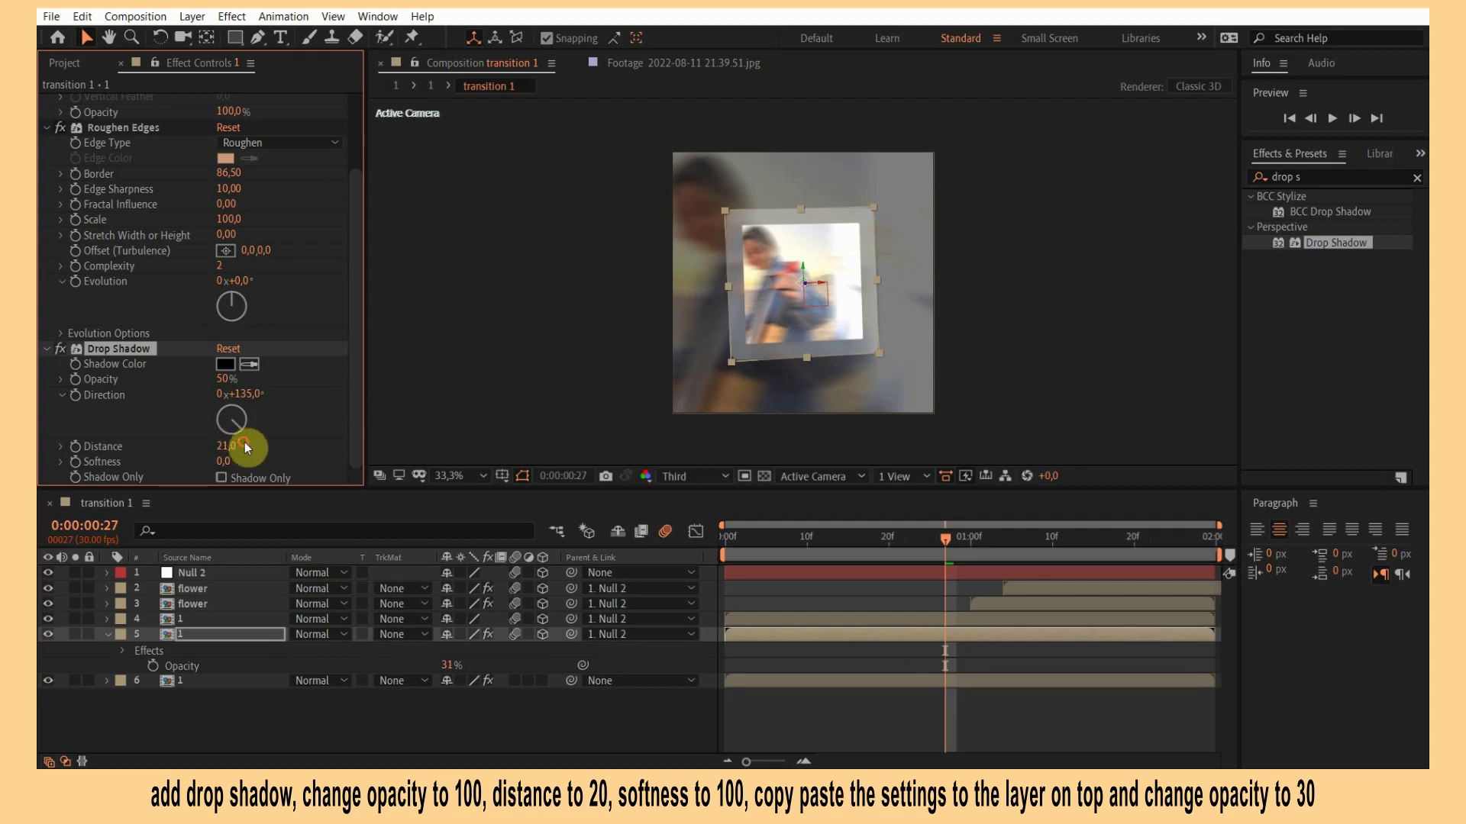
pyautogui.moveTo(225, 380); pyautogui.dragTo(752, 571)
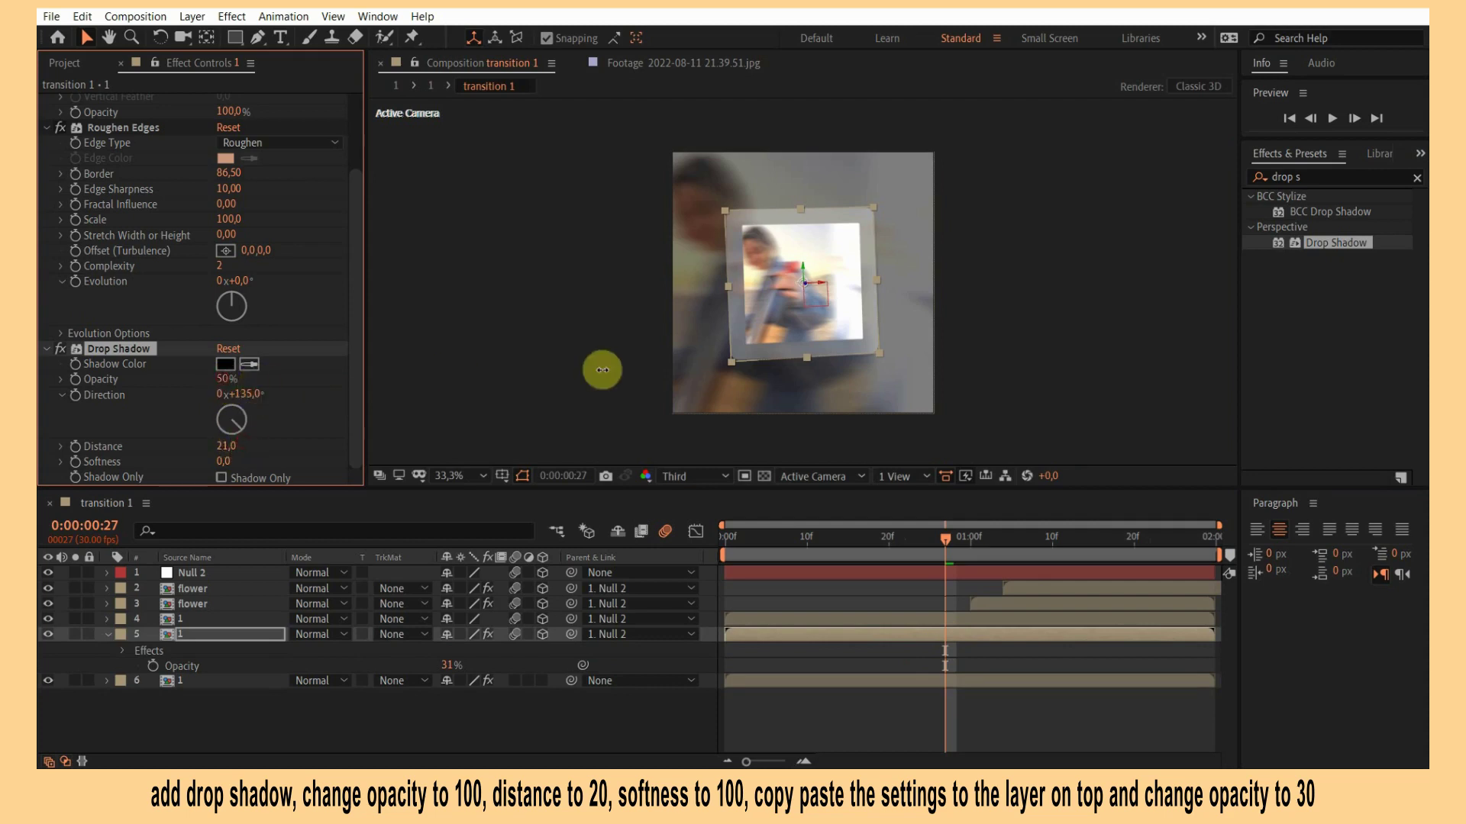
pyautogui.click(804, 731)
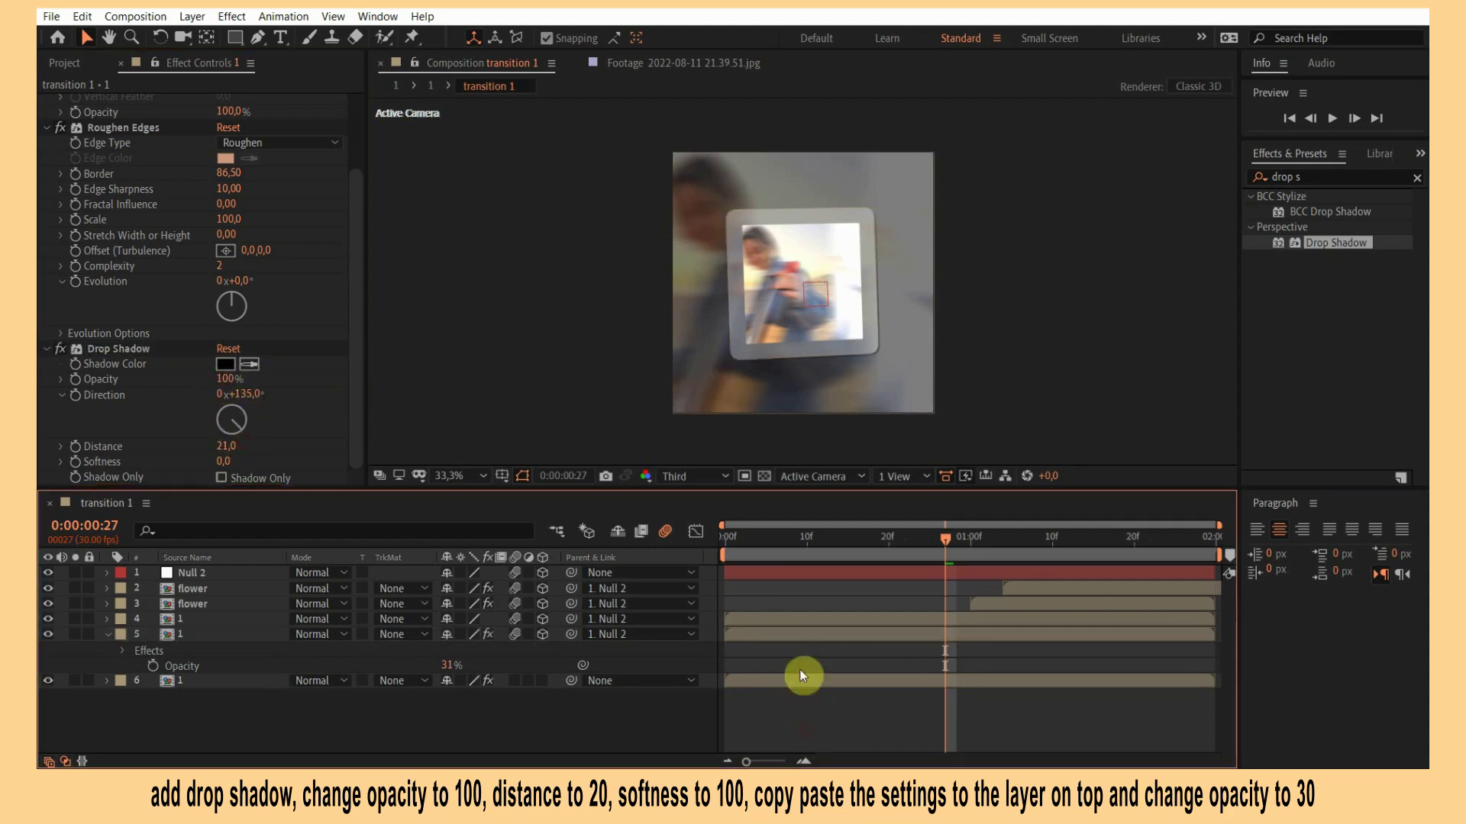
pyautogui.click(942, 638)
pyautogui.moveTo(225, 463); pyautogui.dragTo(258, 462)
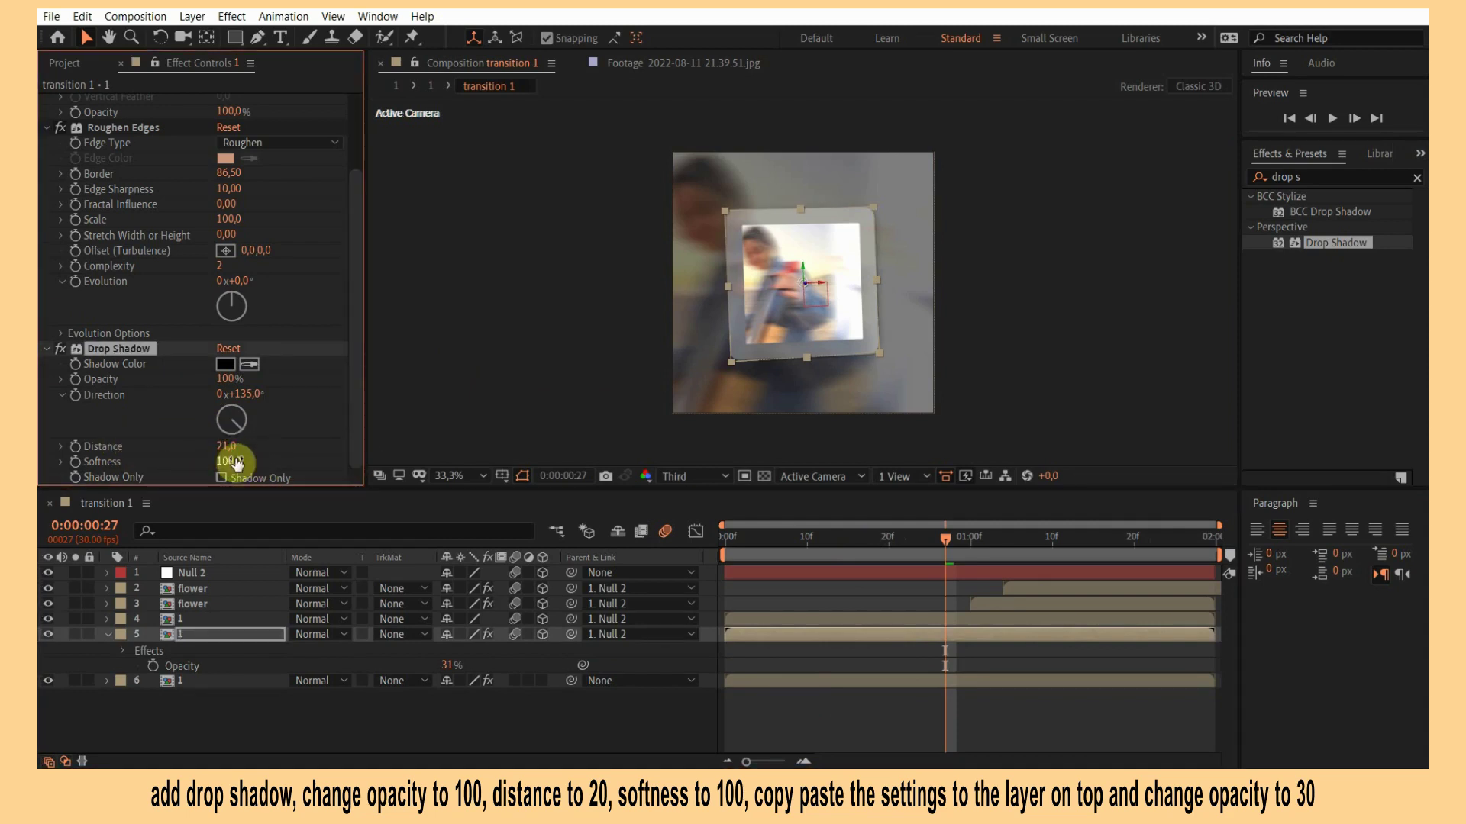
# Paste the same Drop Shadow onto photo layer 4 at 30% opacity and preview the transition.
pyautogui.click(99, 348)
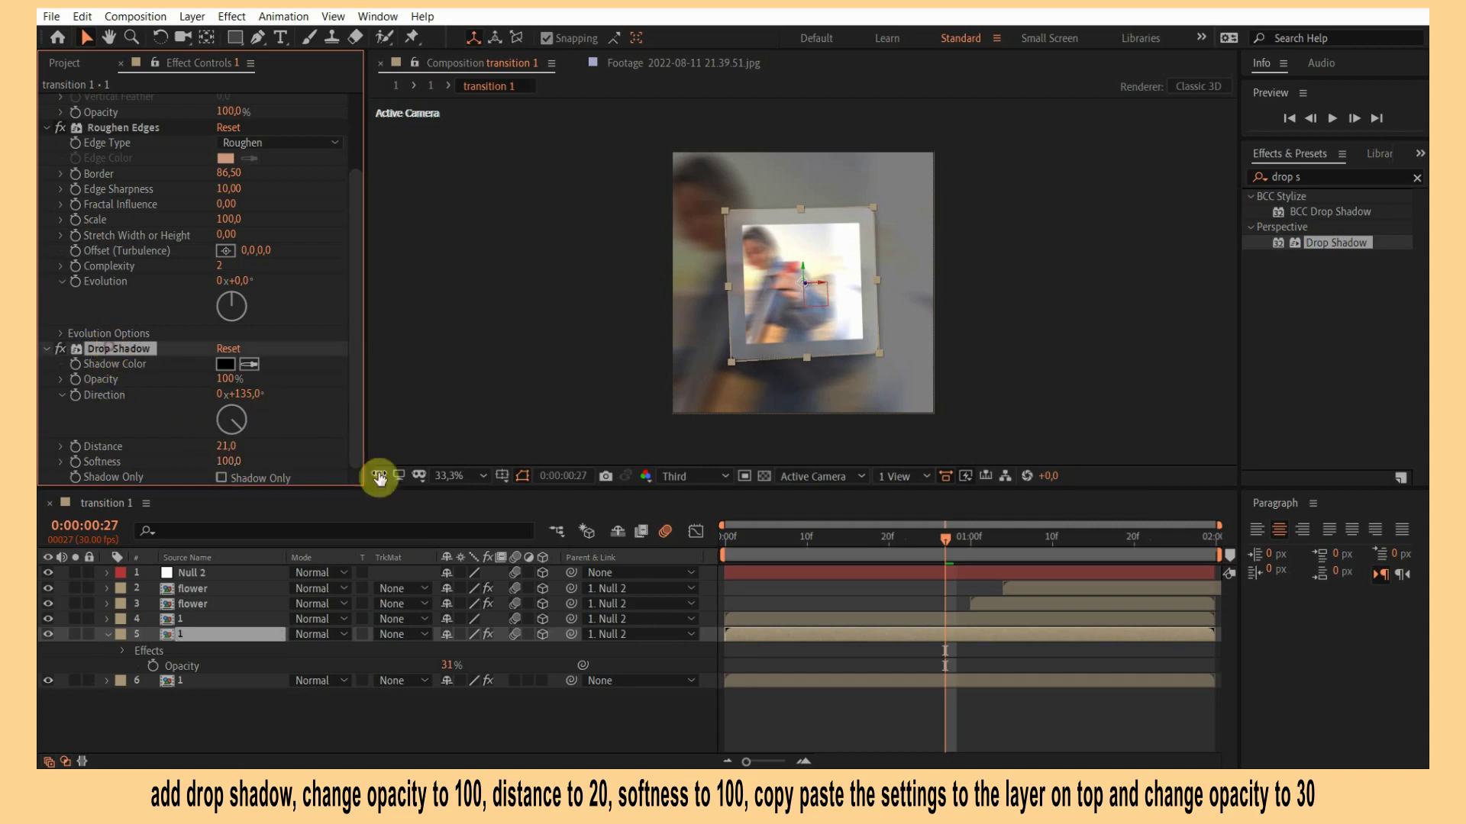
pyautogui.click(1033, 626)
pyautogui.hotkey('ctrl', 'Up')
pyautogui.hotkey('ctrl', 'v')
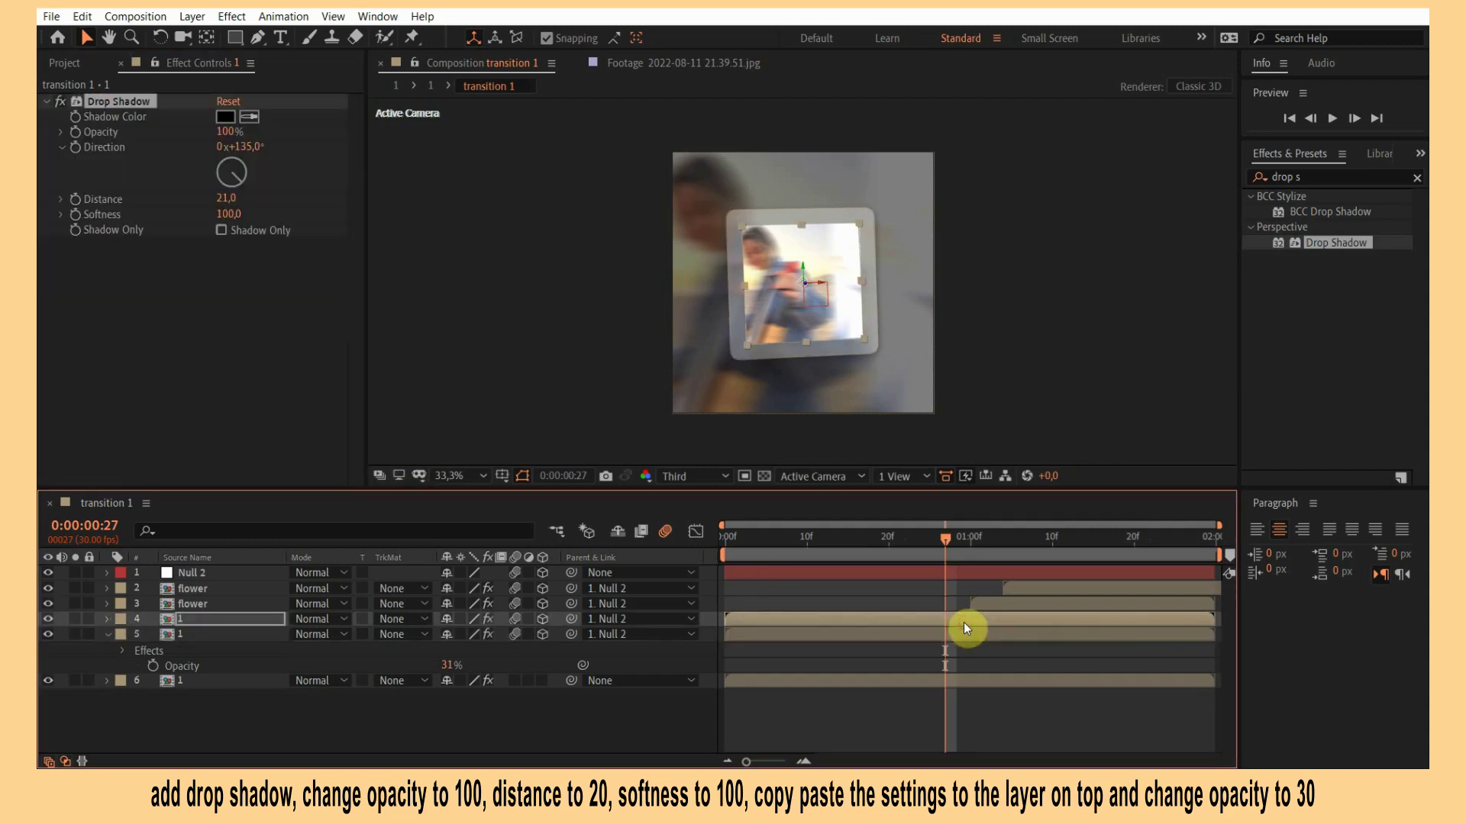
pyautogui.click(147, 314)
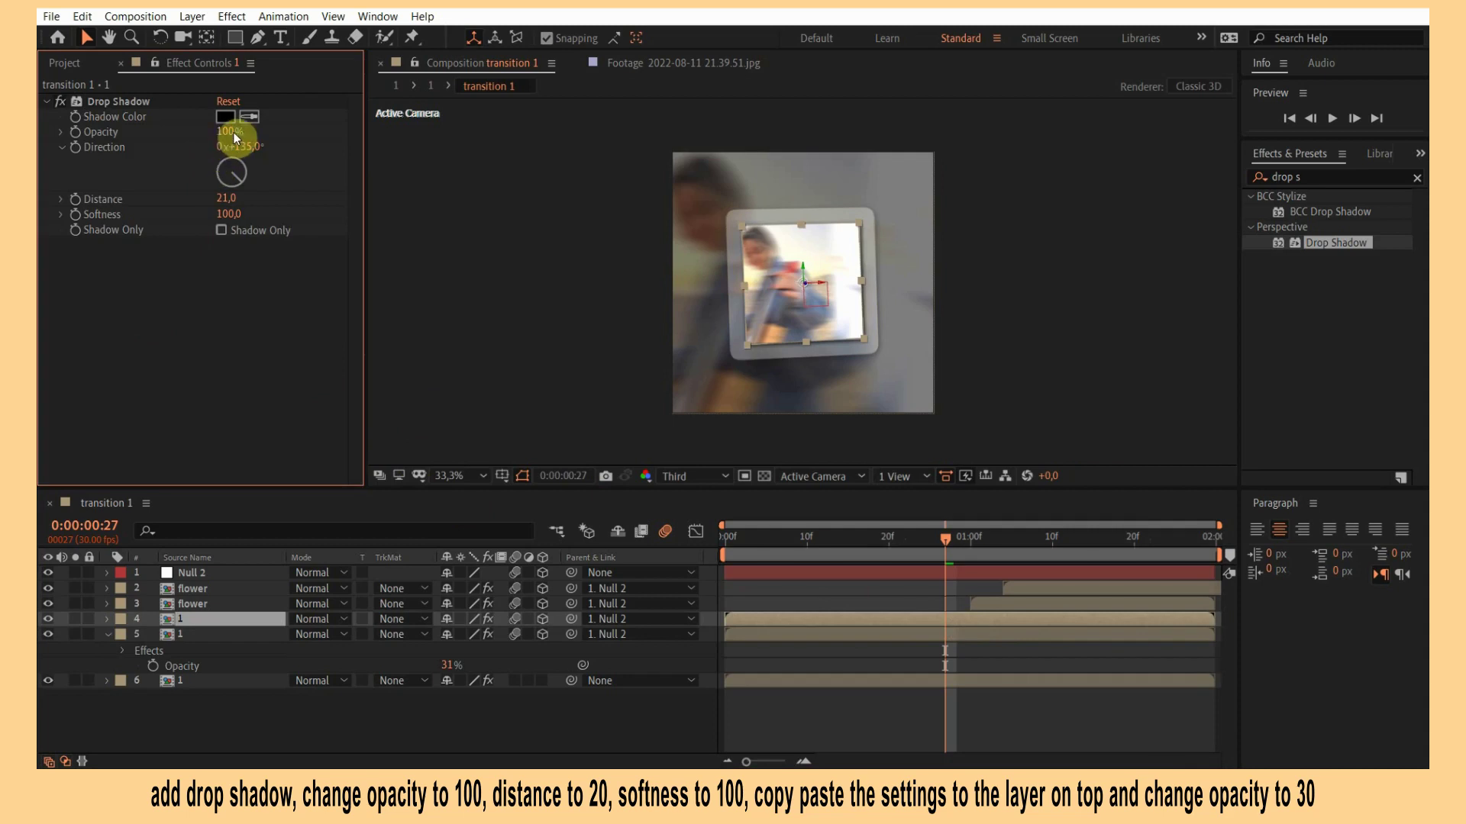
pyautogui.press('Return')
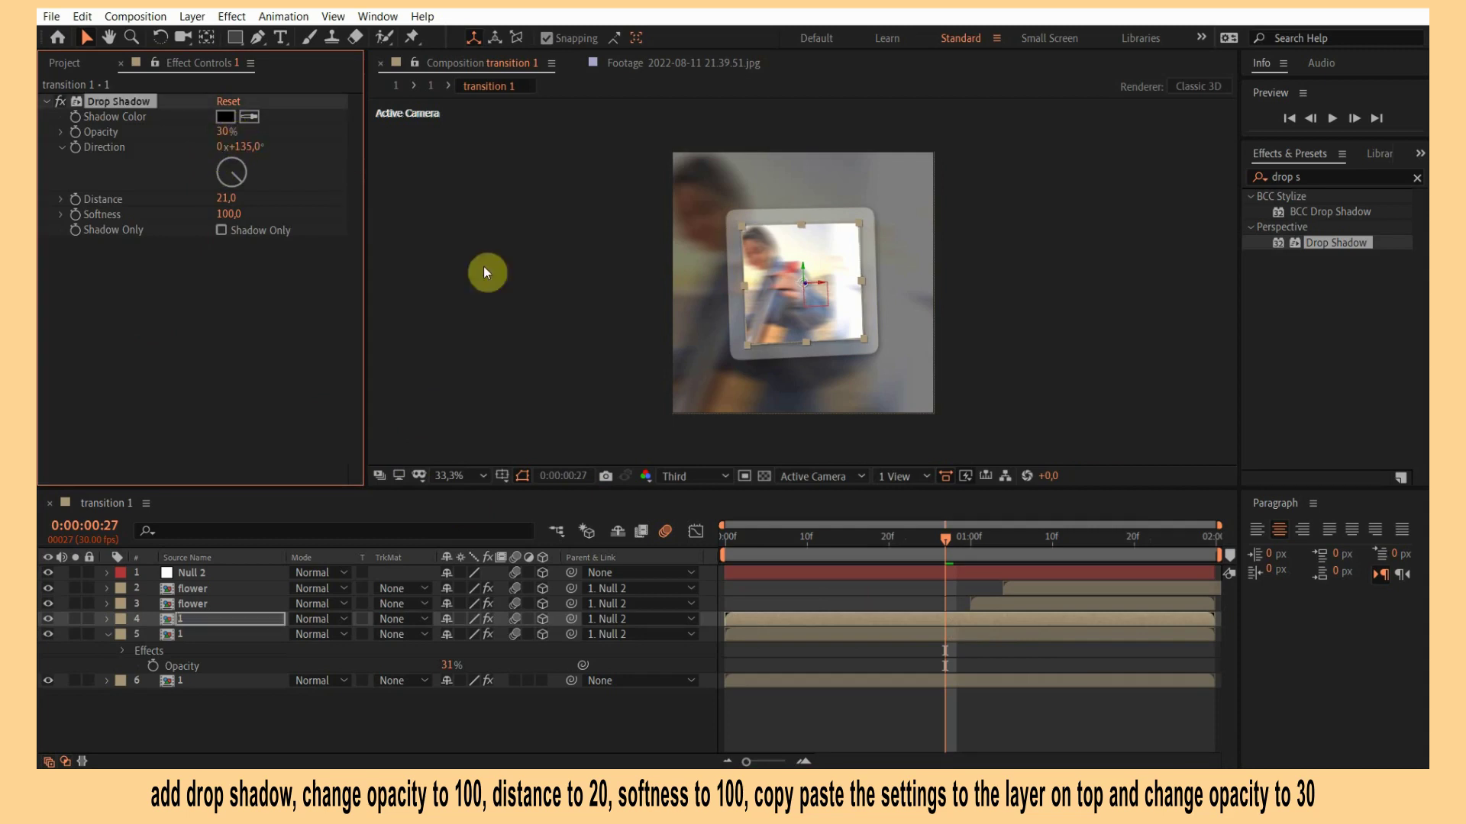
pyautogui.click(267, 337)
pyautogui.press('space')
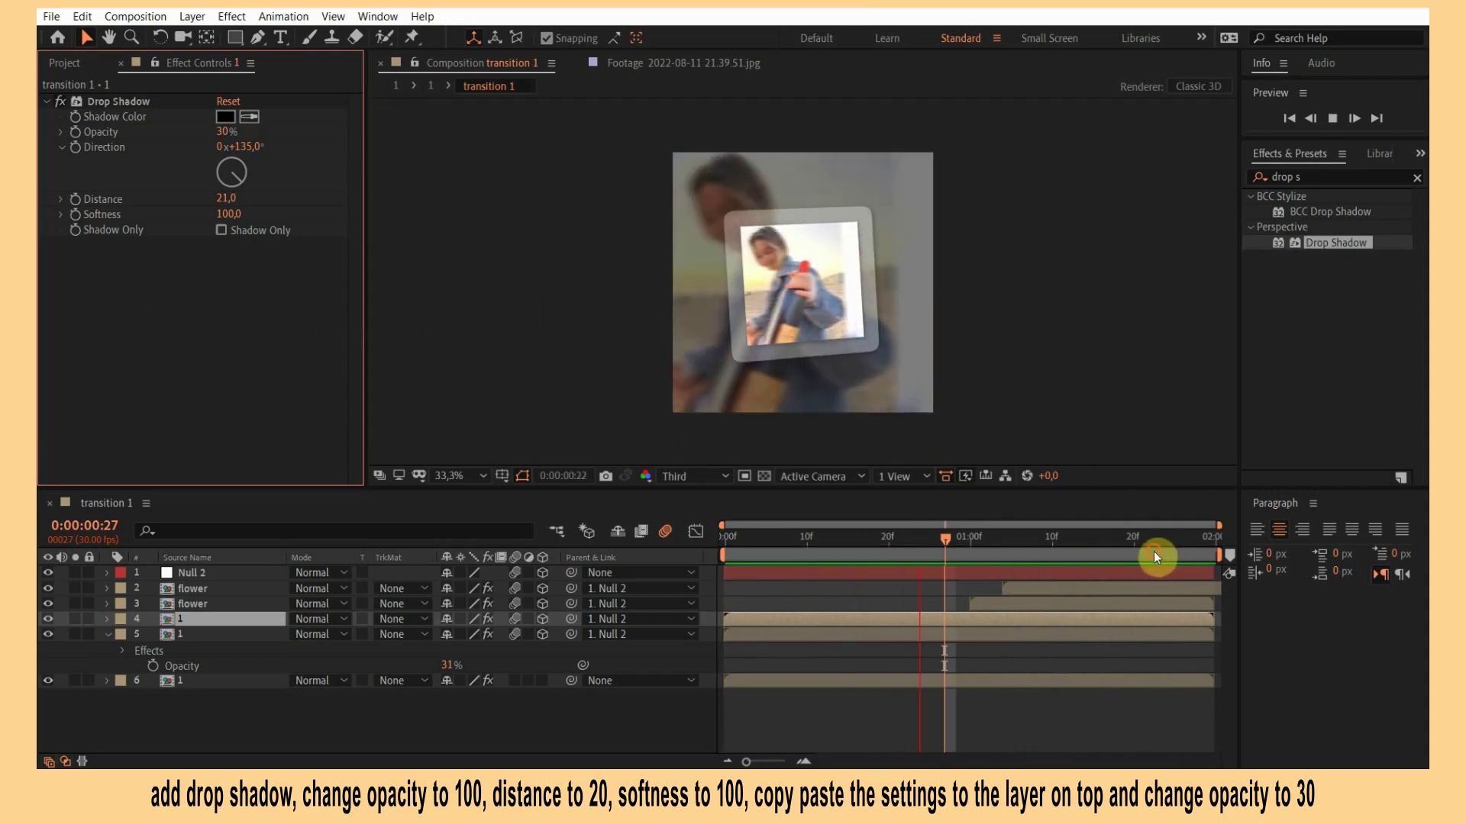
# Move both flower layers up and to the right, then preview the transition.
pyautogui.moveTo(565, 594); pyautogui.dragTo(562, 603)
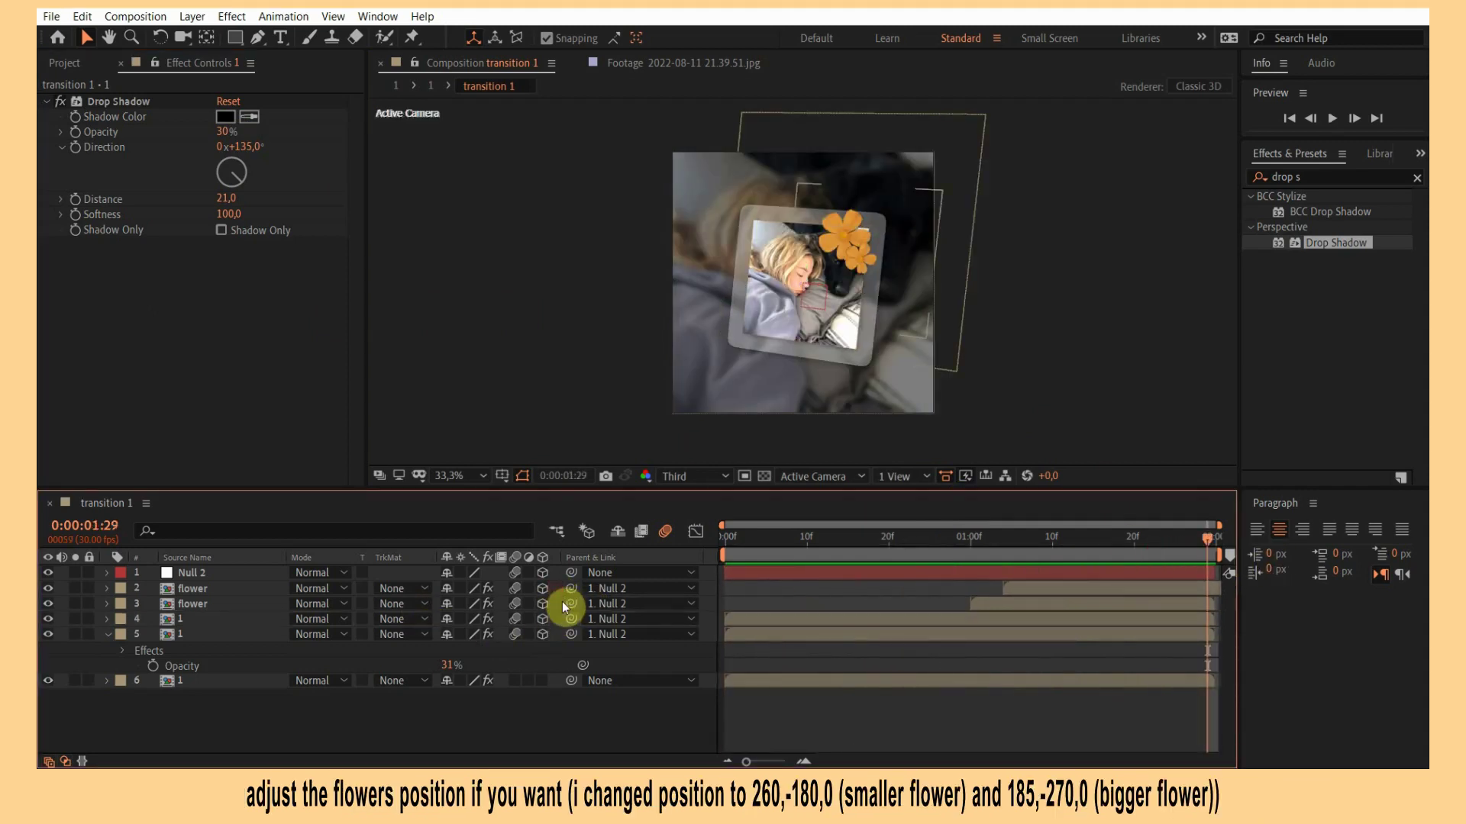
pyautogui.press('p')
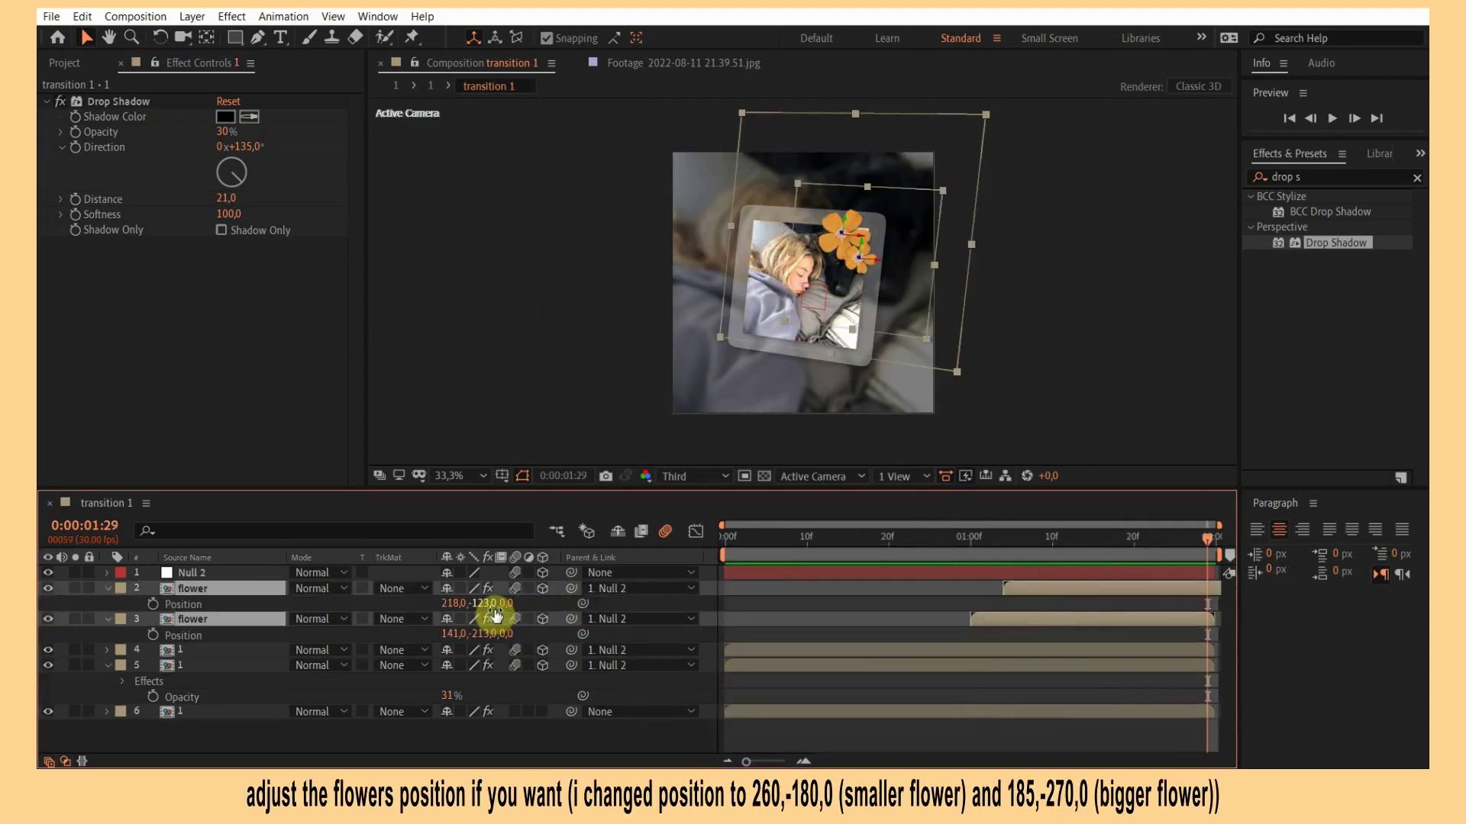
pyautogui.moveTo(482, 603)
pyautogui.mouseDown()
pyautogui.moveTo(442, 600)
pyautogui.moveTo(562, 624)
pyautogui.mouseUp()
pyautogui.click(785, 596)
pyautogui.press('space')
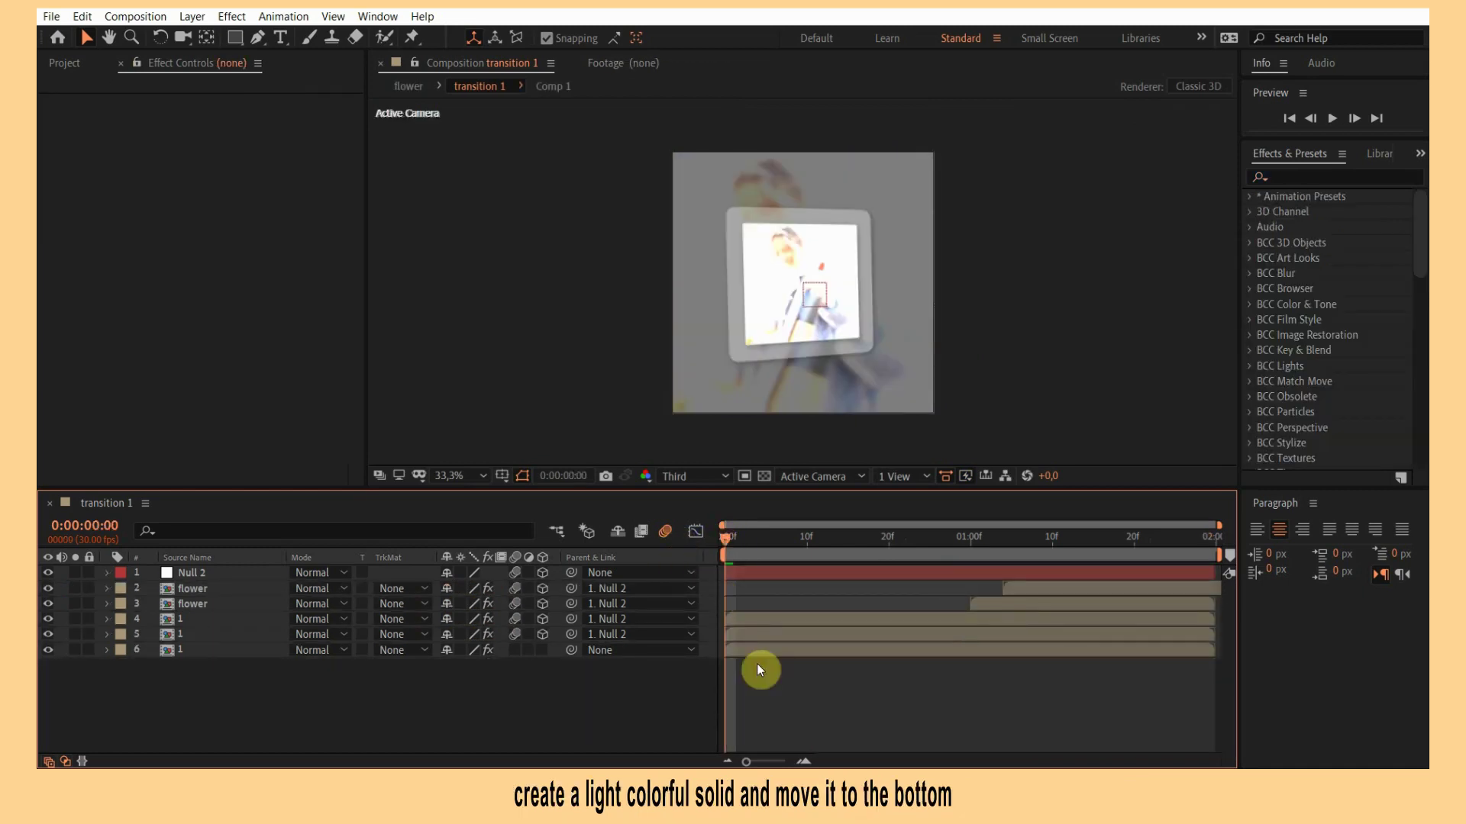
# Add a light orange solid and place it at the bottom of the layer stack.
pyautogui.hotkey('ctrl', 'y')
pyautogui.click(483, 506)
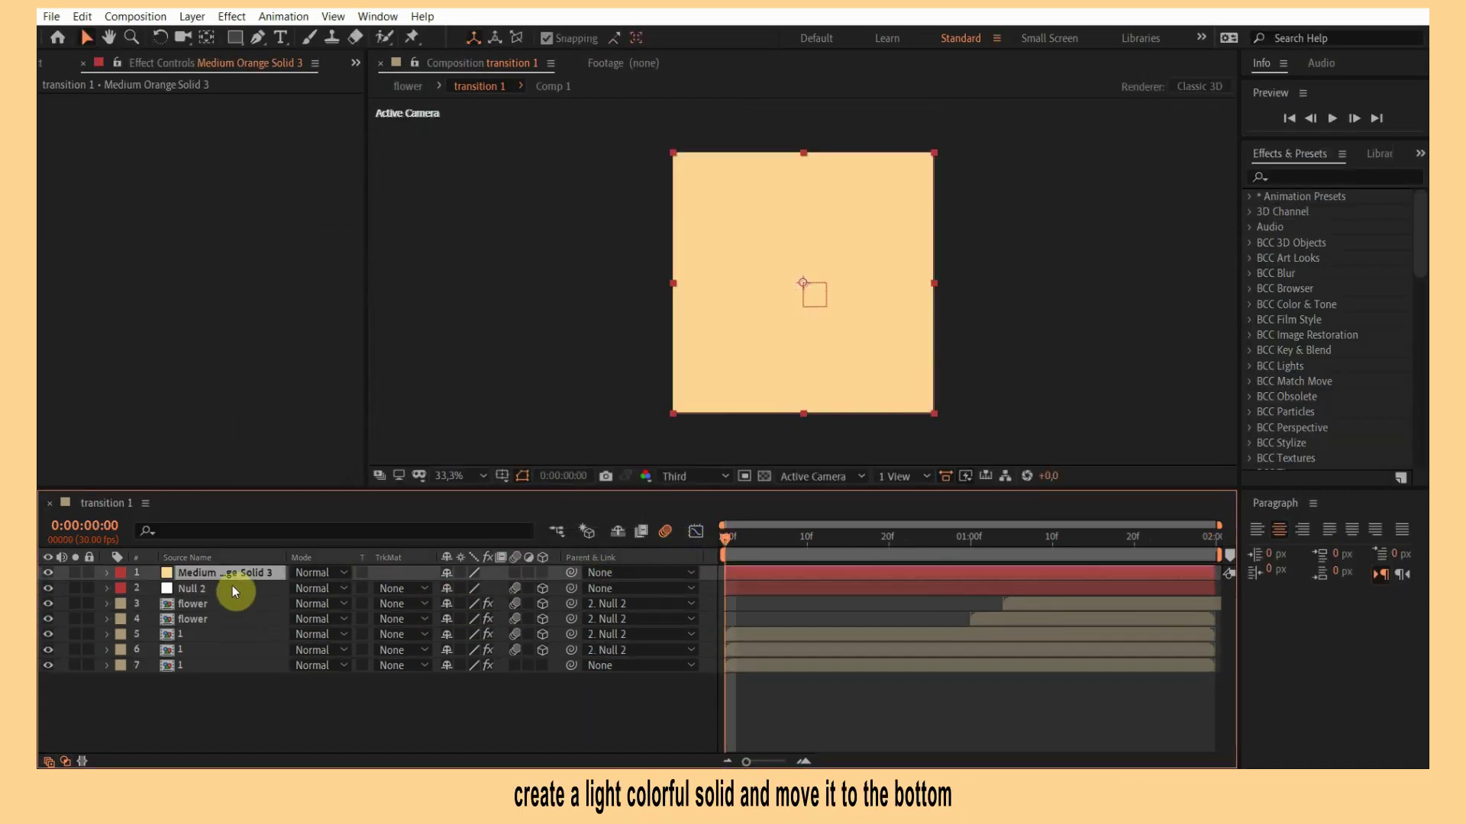
pyautogui.moveTo(225, 574); pyautogui.dragTo(233, 691)
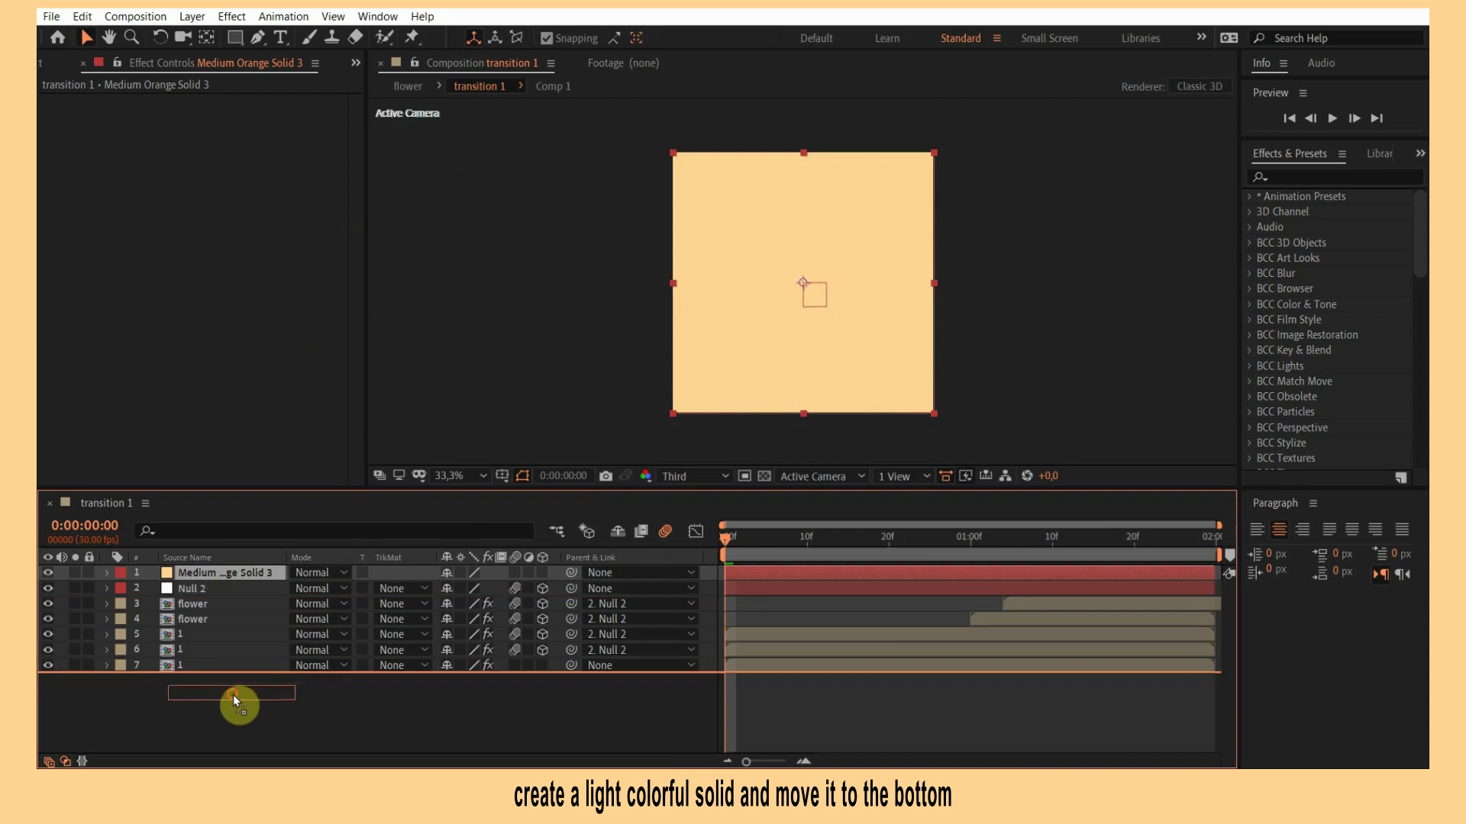
pyautogui.click(799, 731)
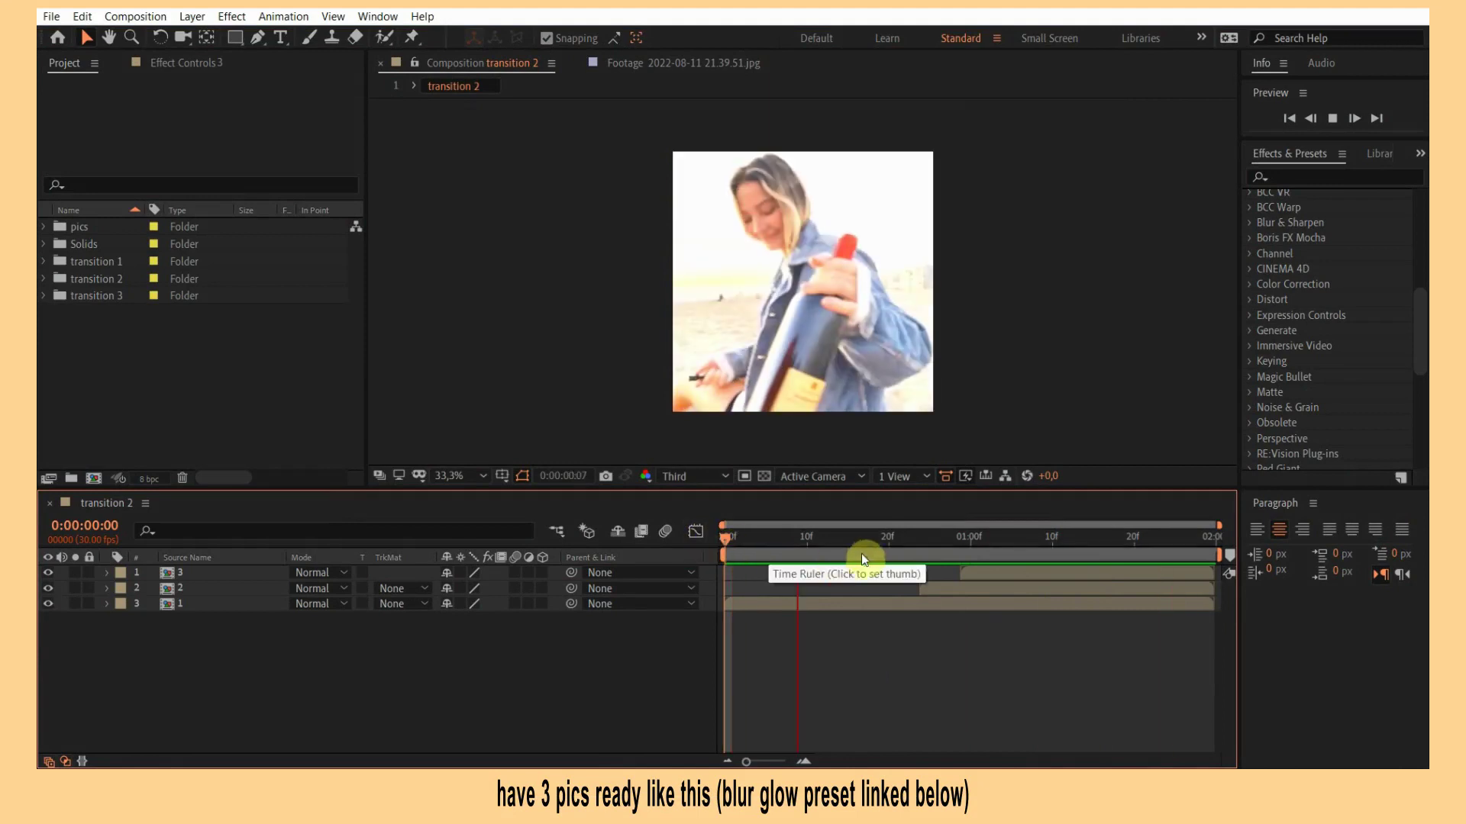
# At frame 24, drop the Instagram screenshot PNG into transition 2 and scale it to 42%.
pyautogui.click(920, 544)
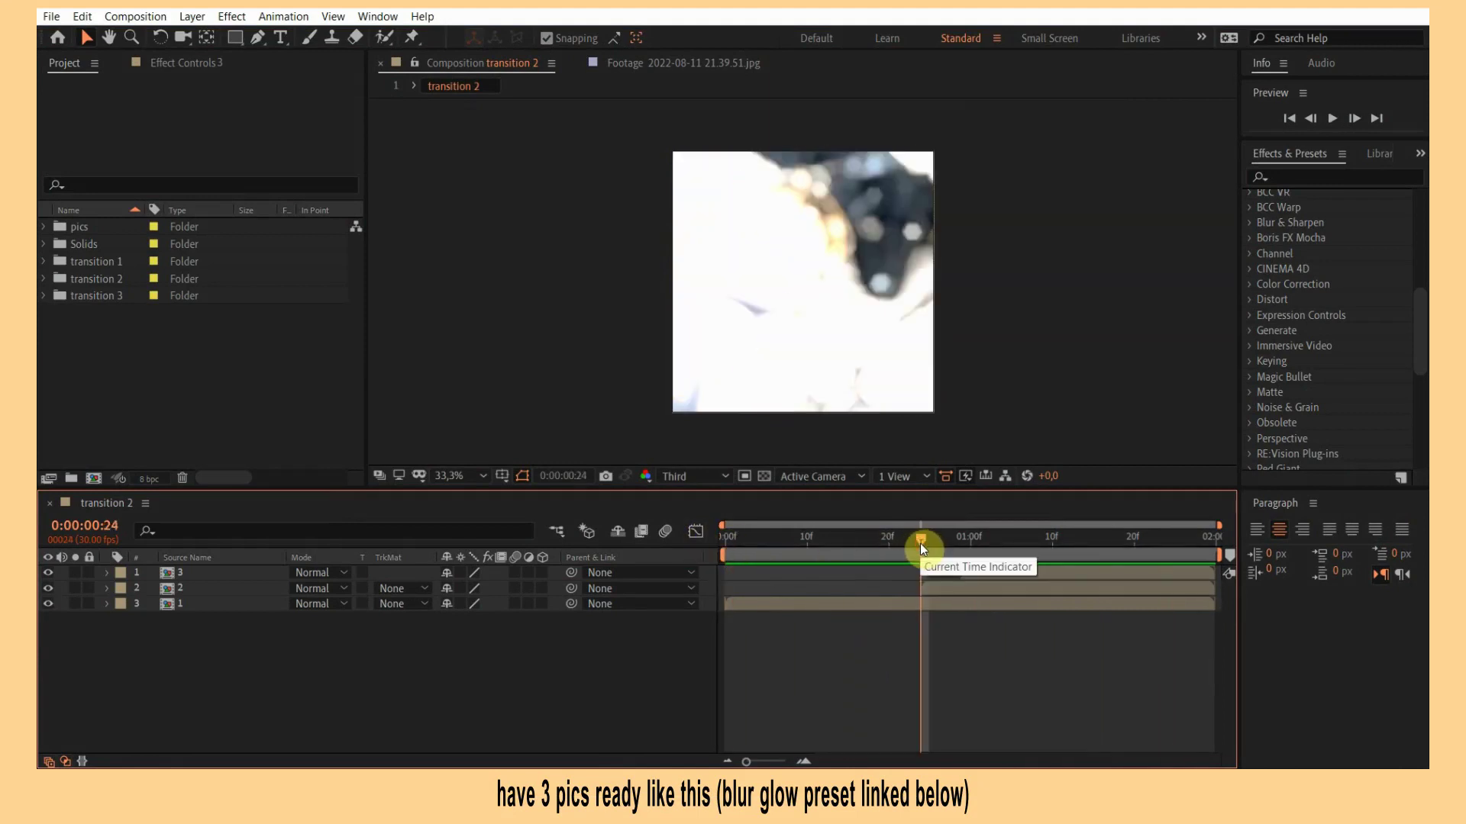
pyautogui.click(44, 278)
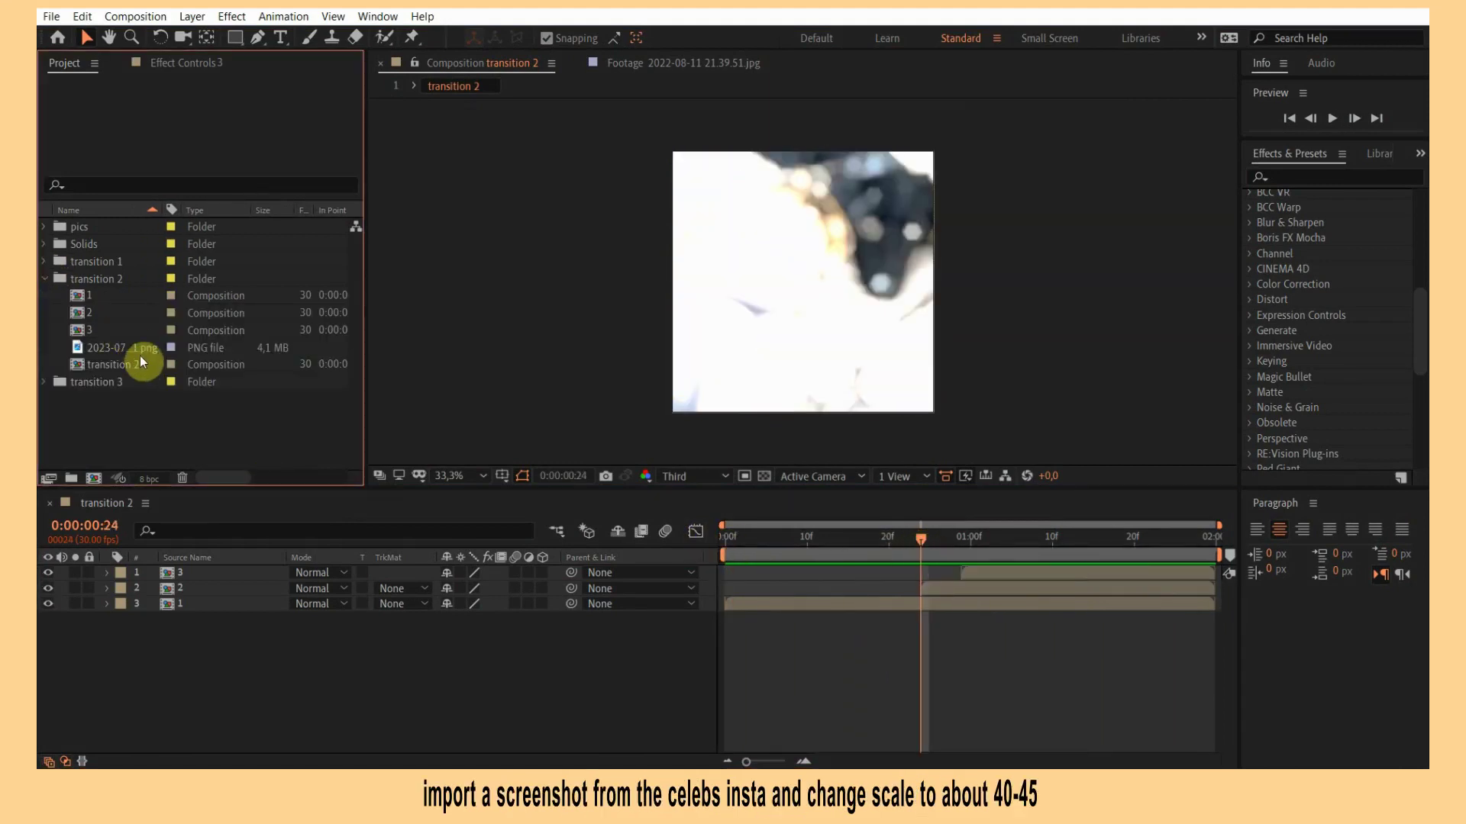
pyautogui.moveTo(131, 348); pyautogui.dragTo(182, 571)
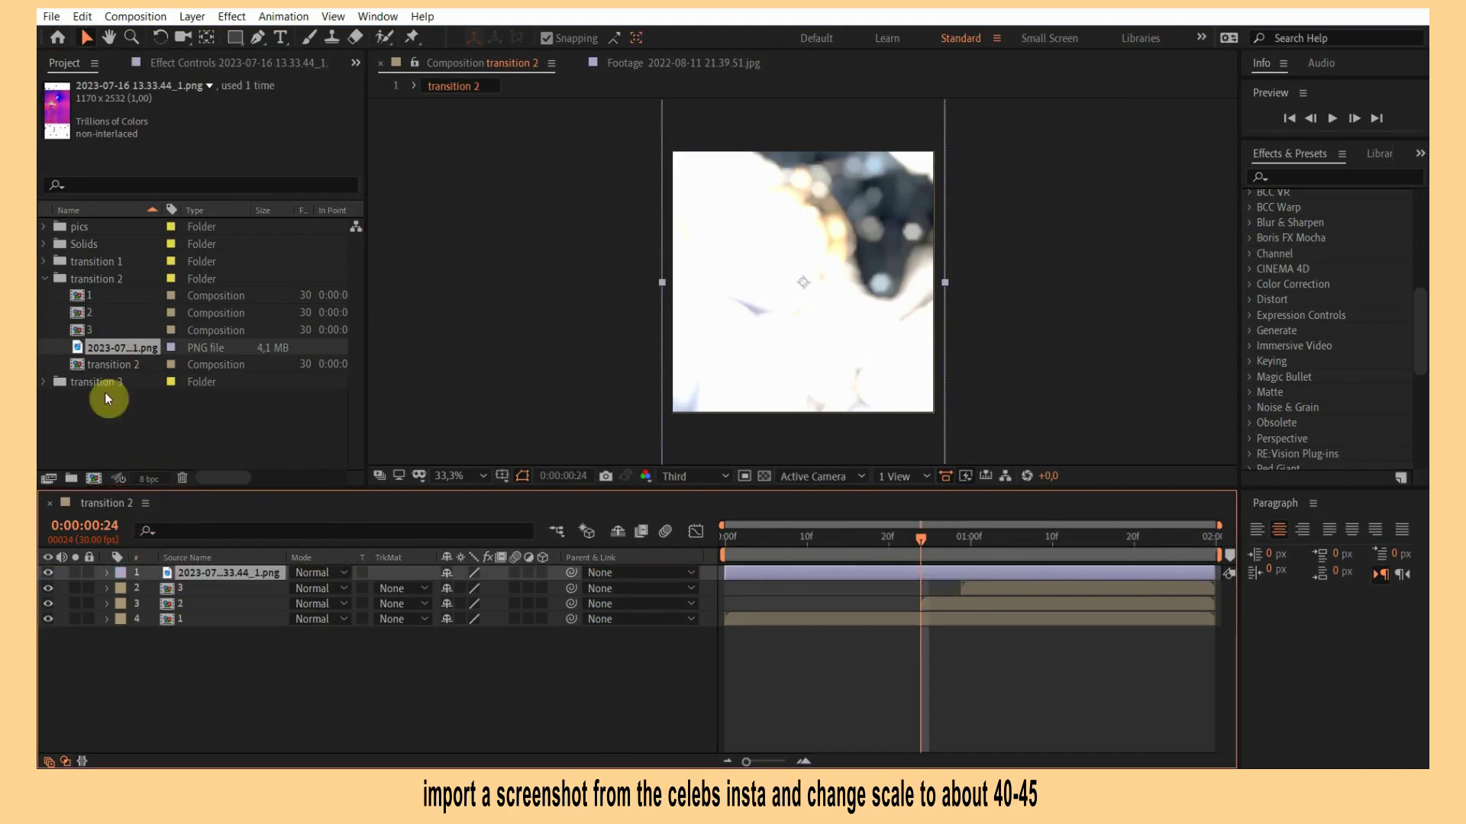
pyautogui.click(44, 277)
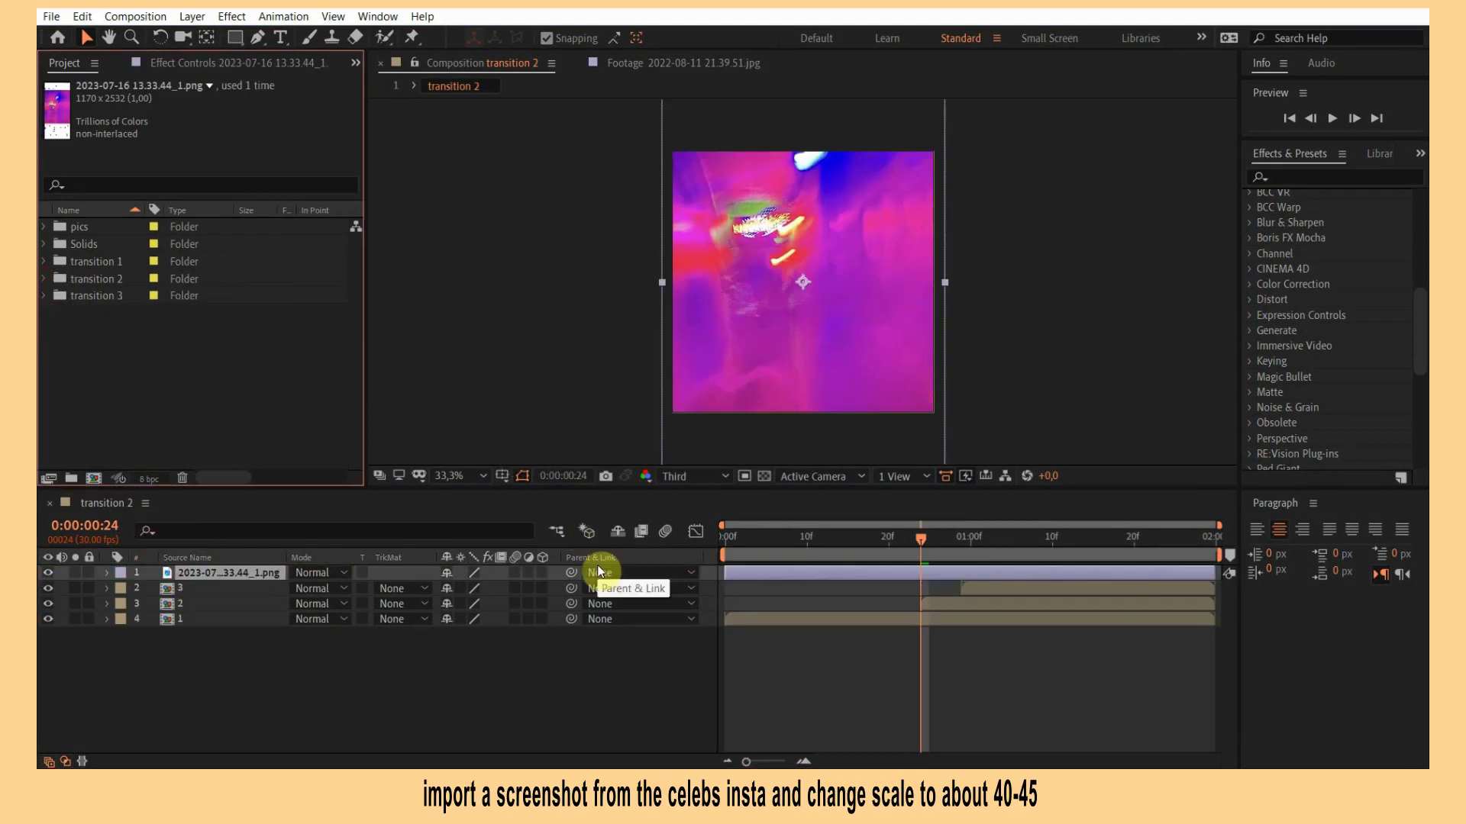
pyautogui.click(901, 578)
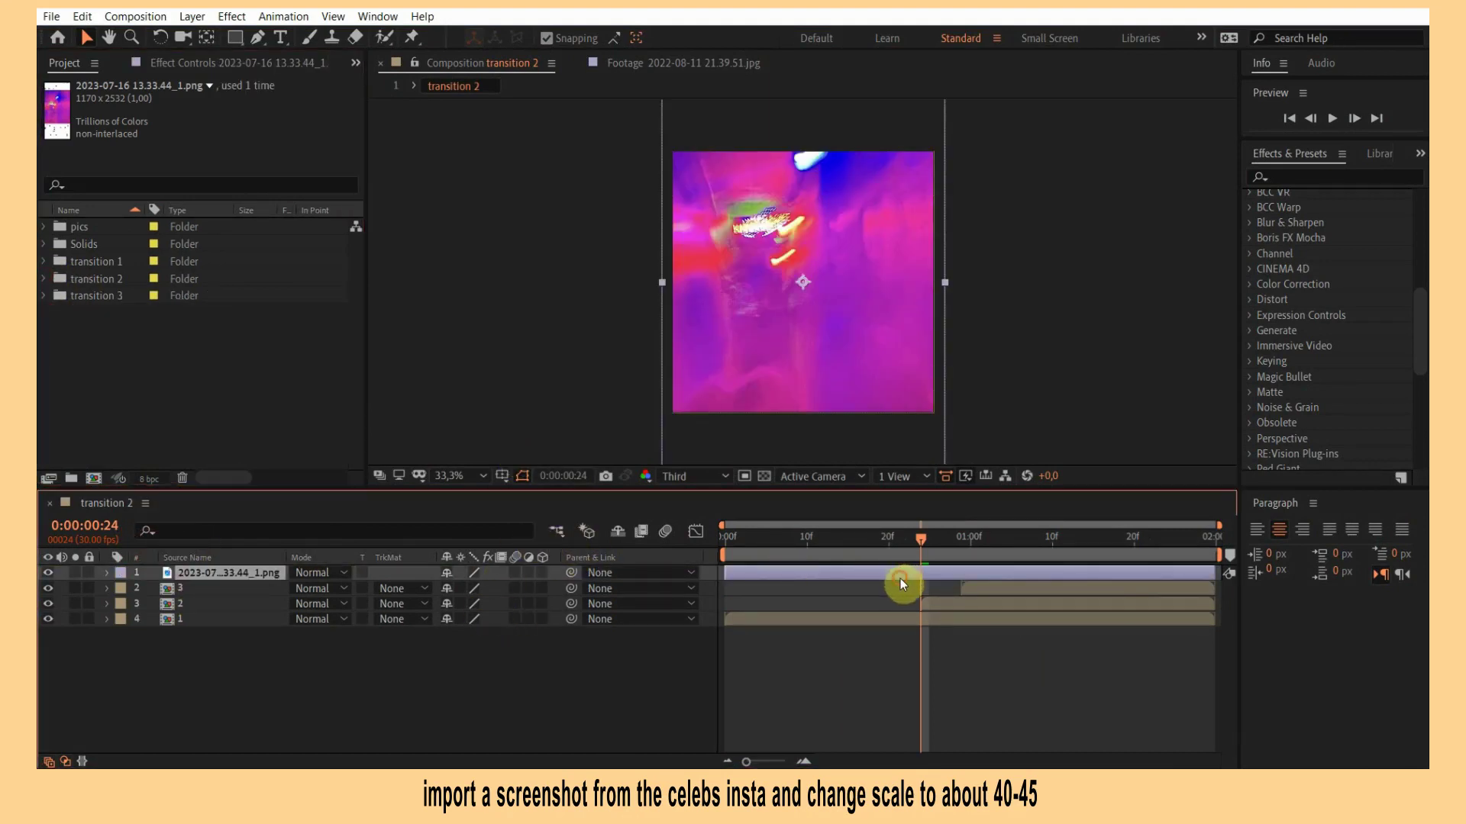
pyautogui.press('s')
pyautogui.moveTo(504, 592); pyautogui.dragTo(446, 586)
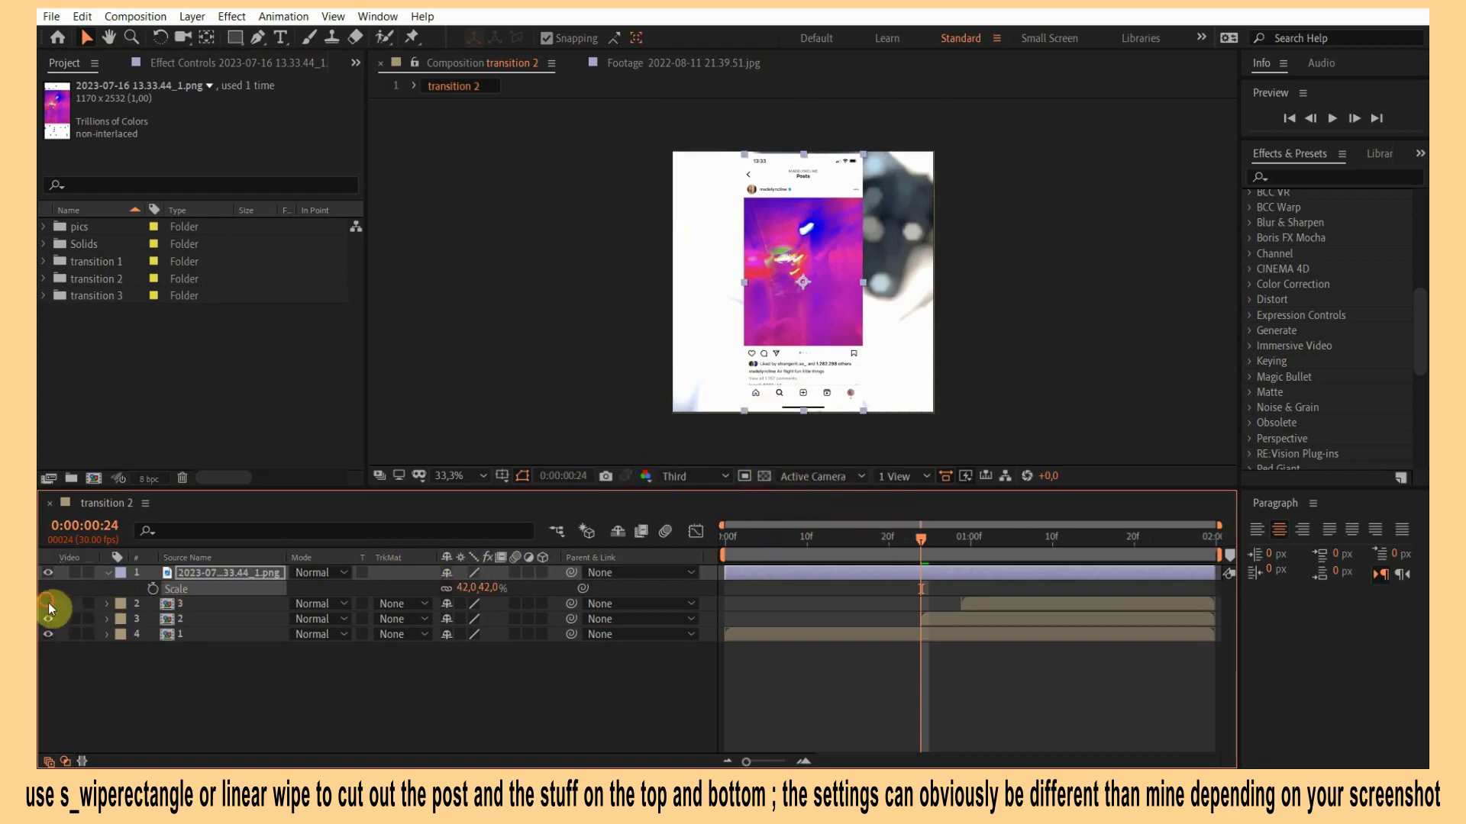
# Hide the three photo layers and apply S_WipeRectangle to the screenshot.
pyautogui.moveTo(49, 604); pyautogui.dragTo(48, 634)
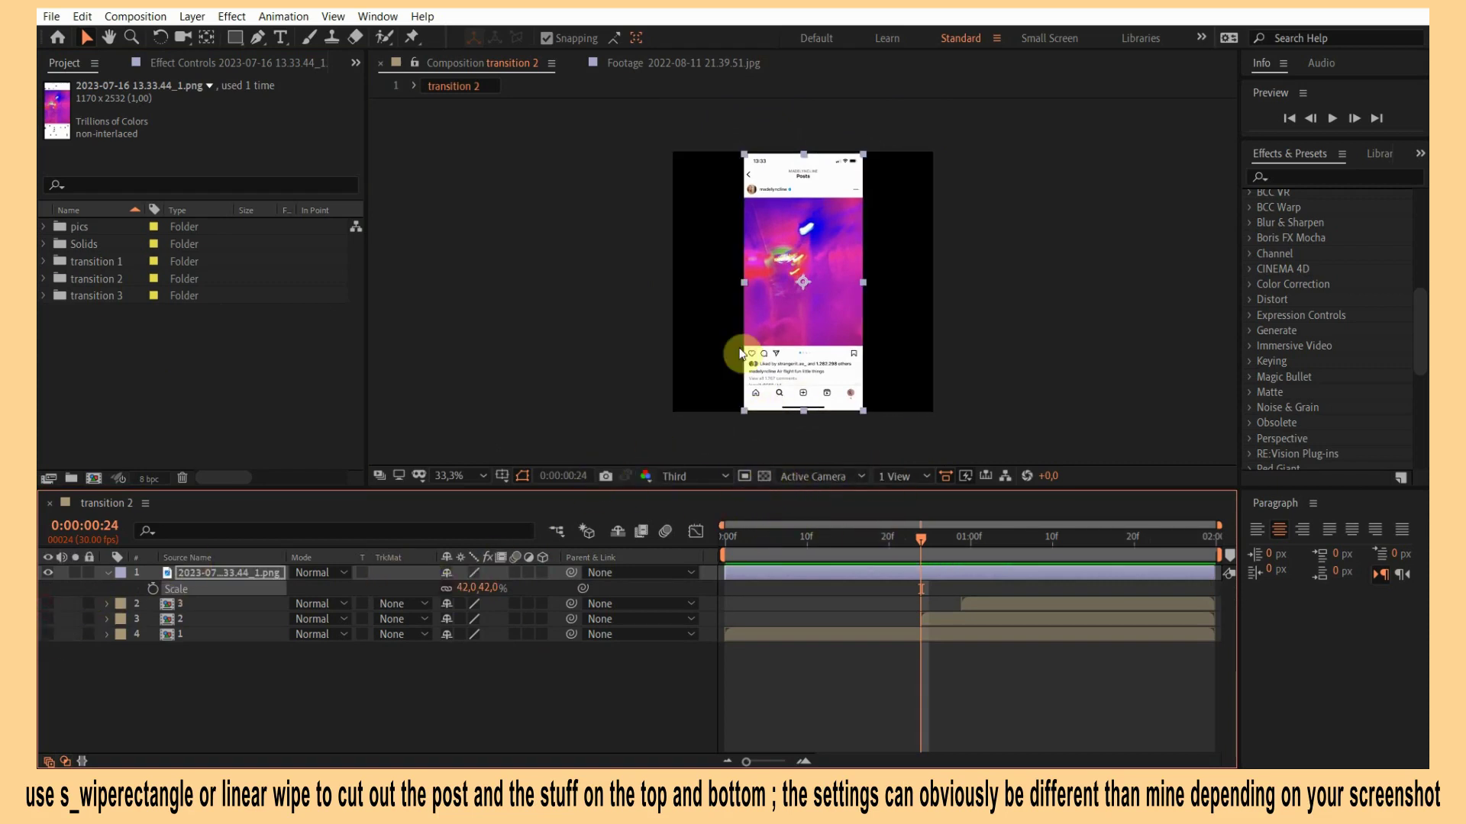
pyautogui.click(1285, 174)
pyautogui.write('wipere')
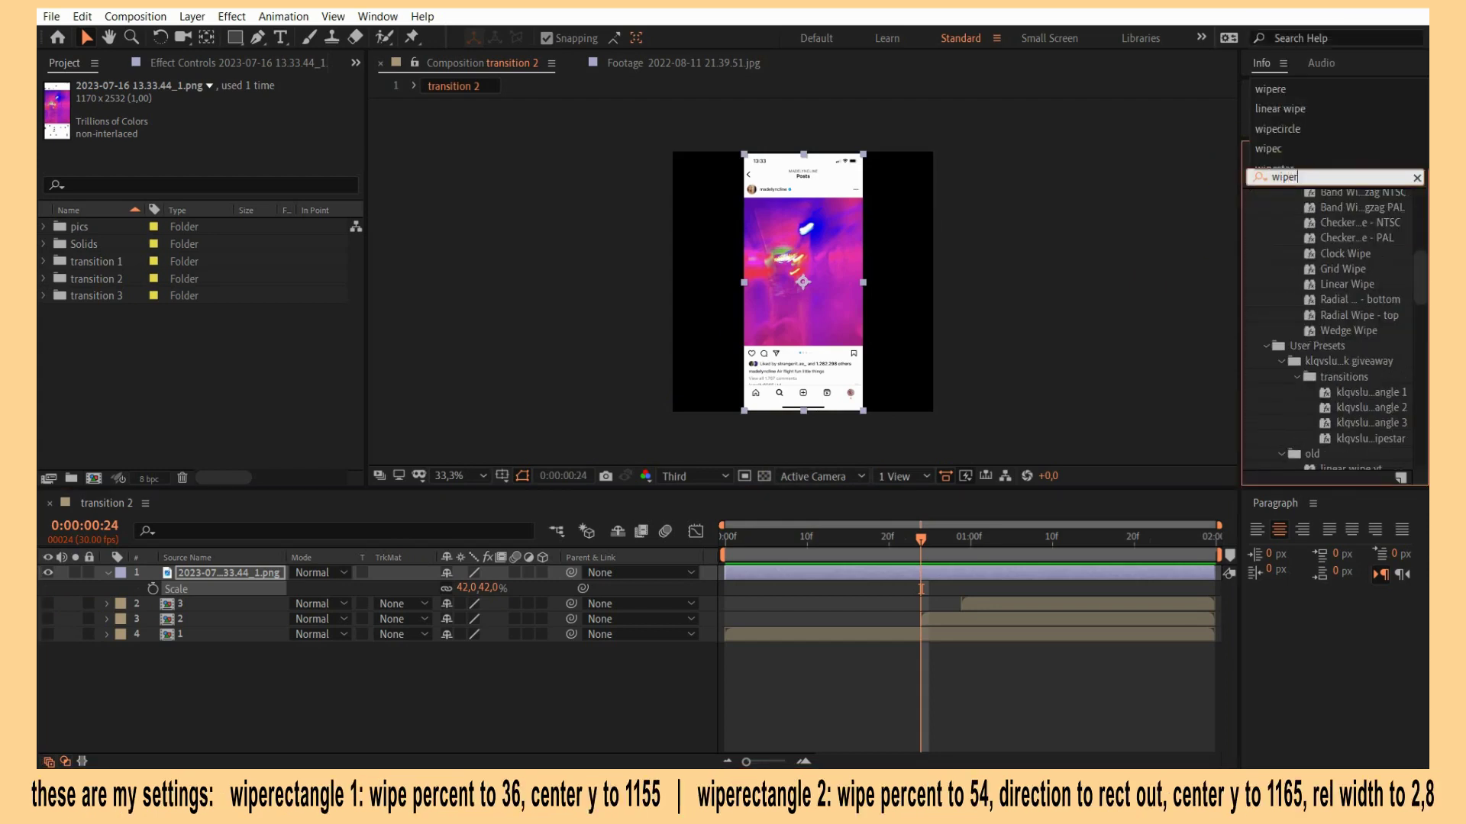
pyautogui.moveTo(1328, 320); pyautogui.dragTo(781, 278)
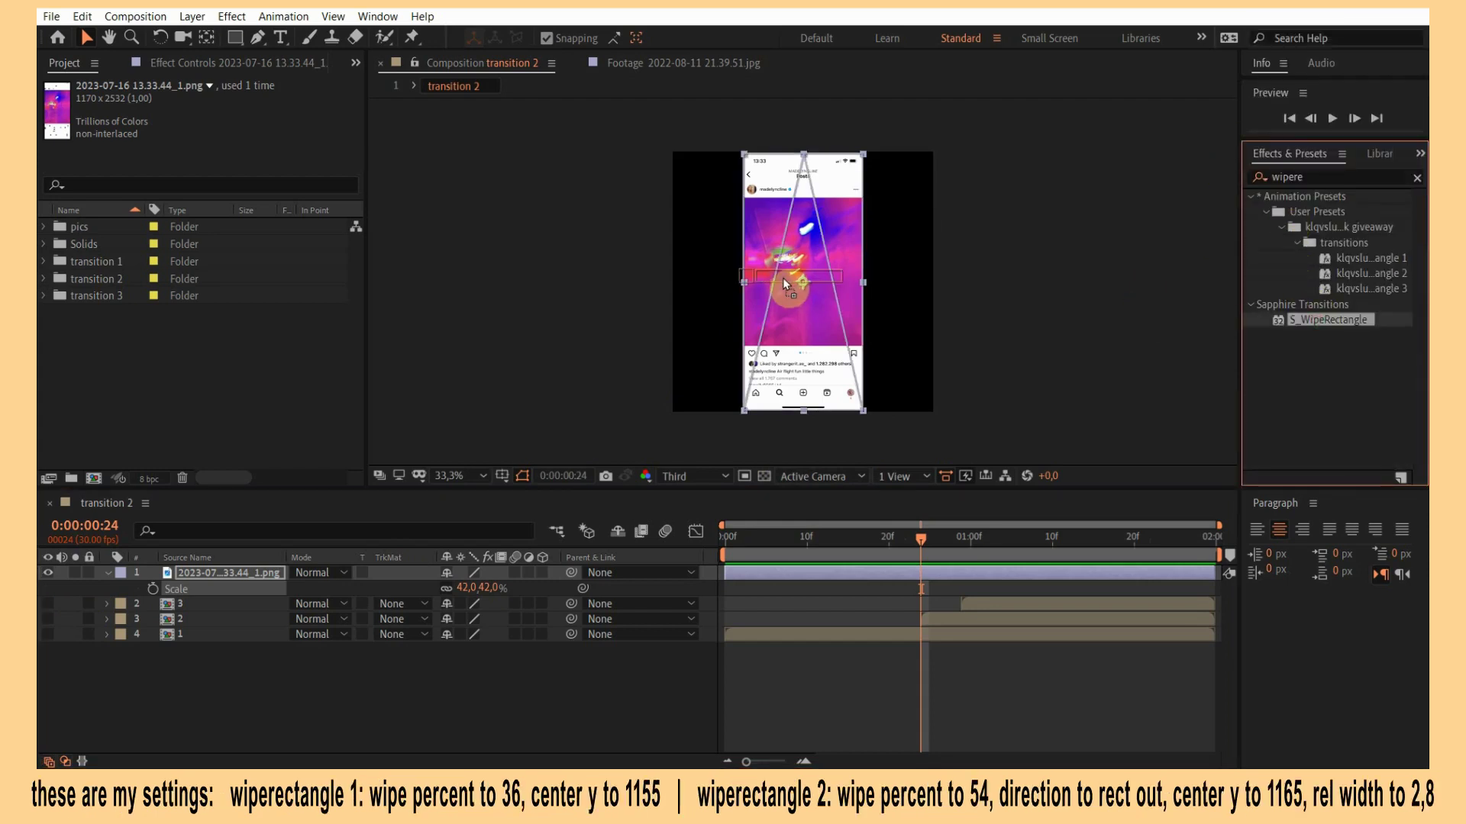
# Set the rectangle wipe to 36% Wipe Percent with Center Y 1156.
pyautogui.moveTo(230, 202); pyautogui.dragTo(245, 203)
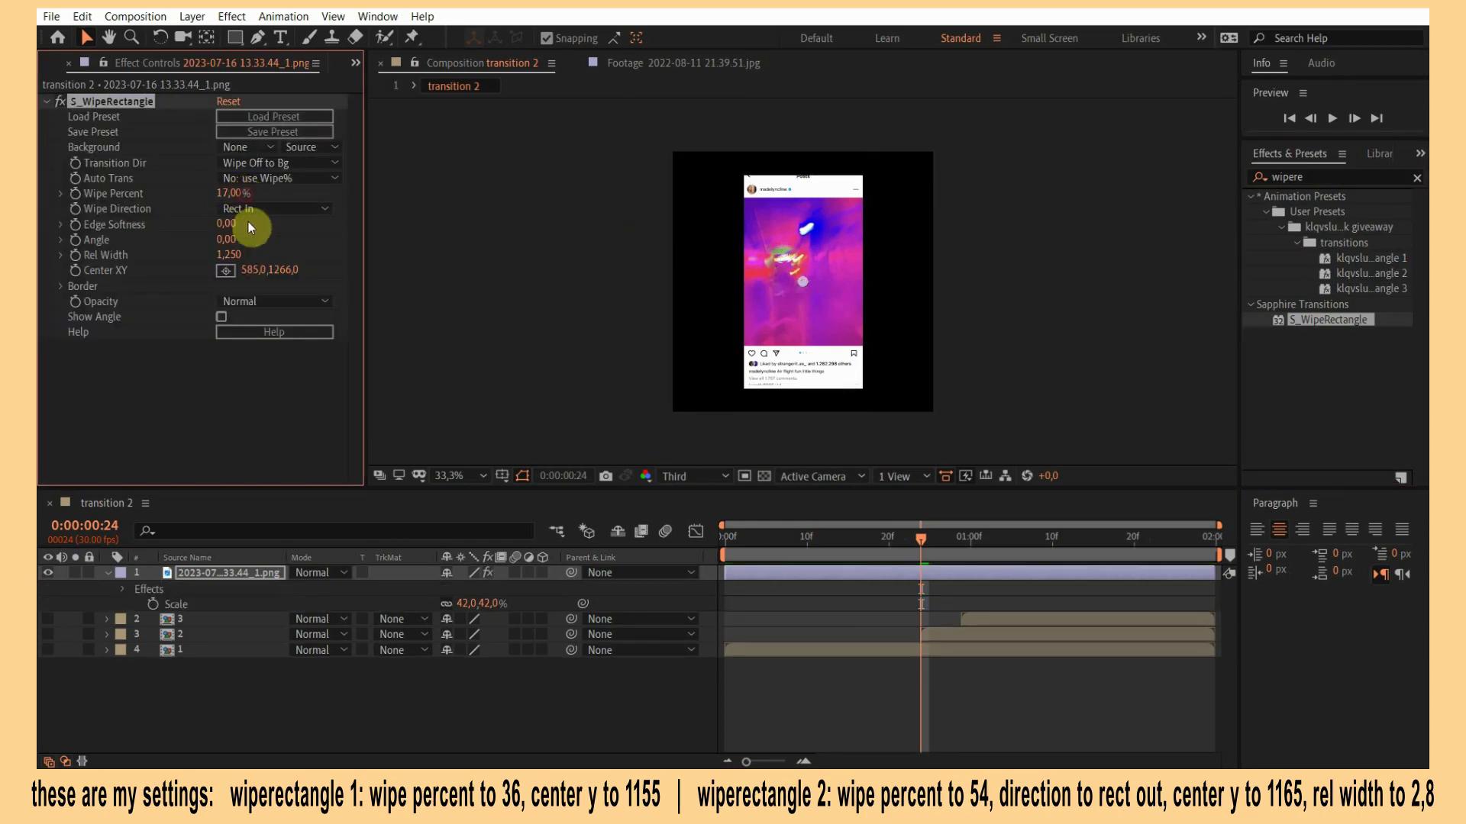
pyautogui.moveTo(280, 270); pyautogui.dragTo(220, 270)
pyautogui.moveTo(229, 193); pyautogui.dragTo(257, 192)
pyautogui.moveTo(282, 270); pyautogui.dragTo(258, 265)
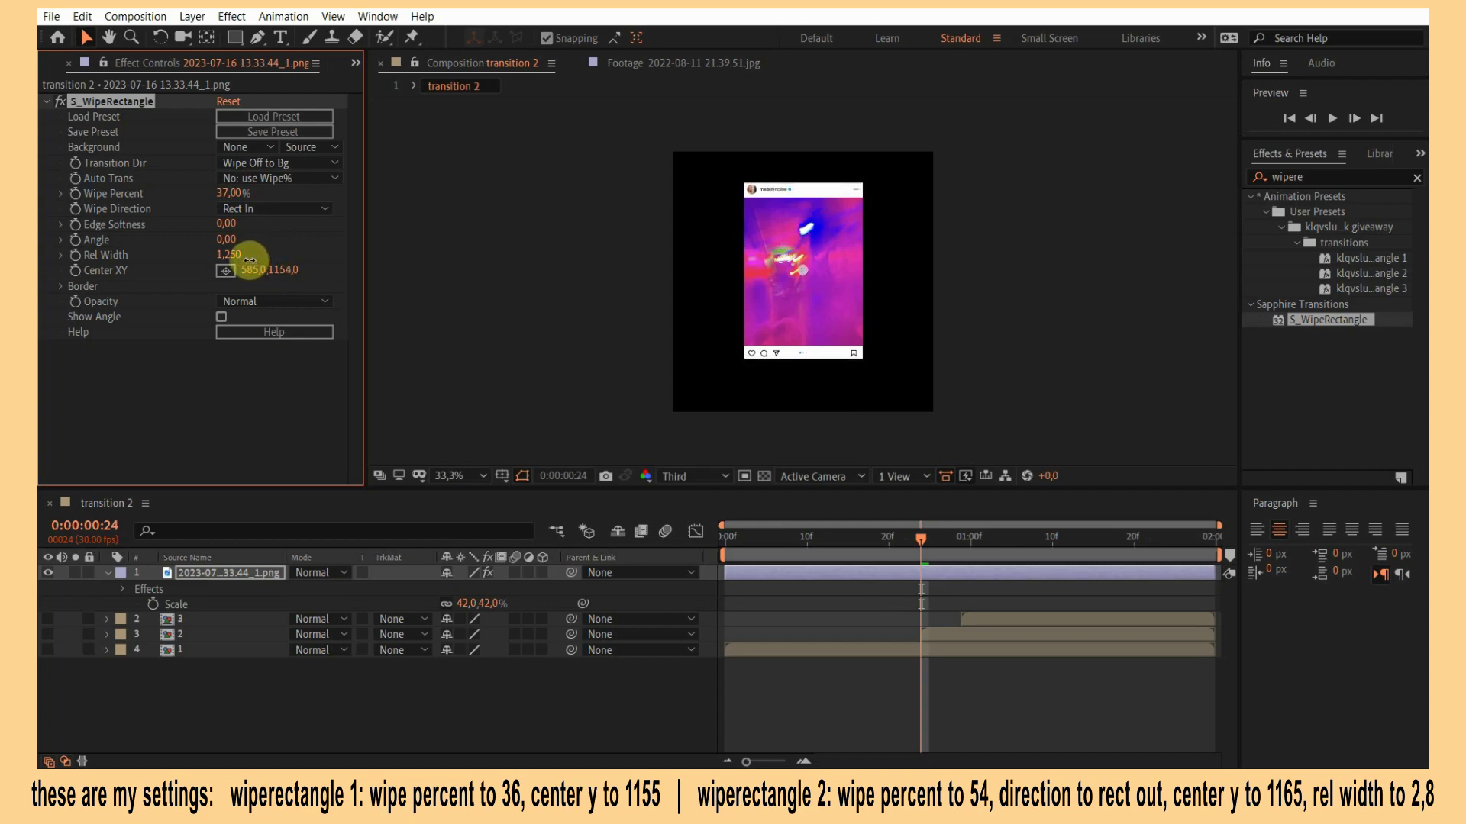
pyautogui.moveTo(242, 260); pyautogui.dragTo(238, 261)
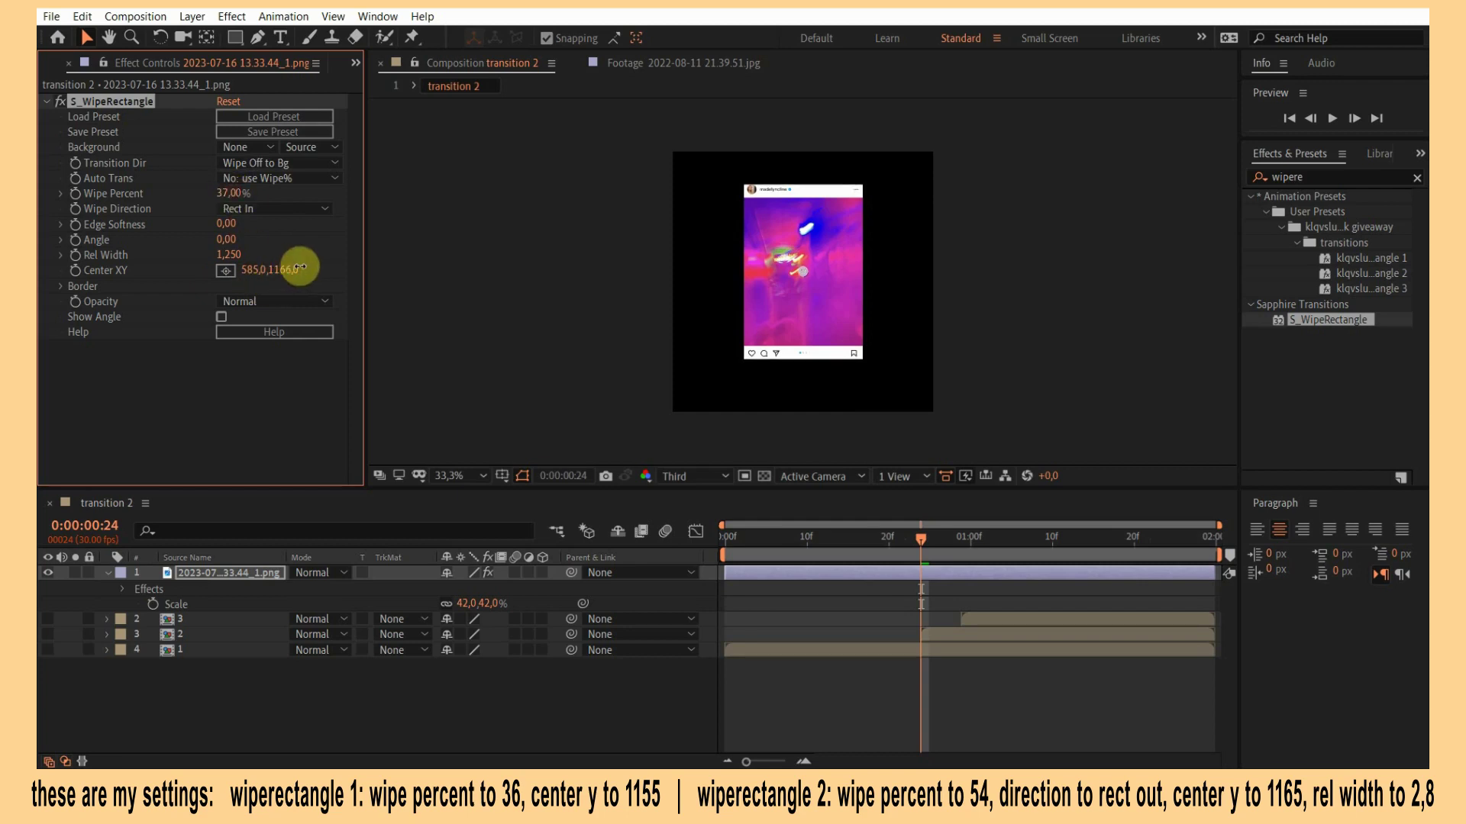
pyautogui.moveTo(299, 266); pyautogui.dragTo(288, 268)
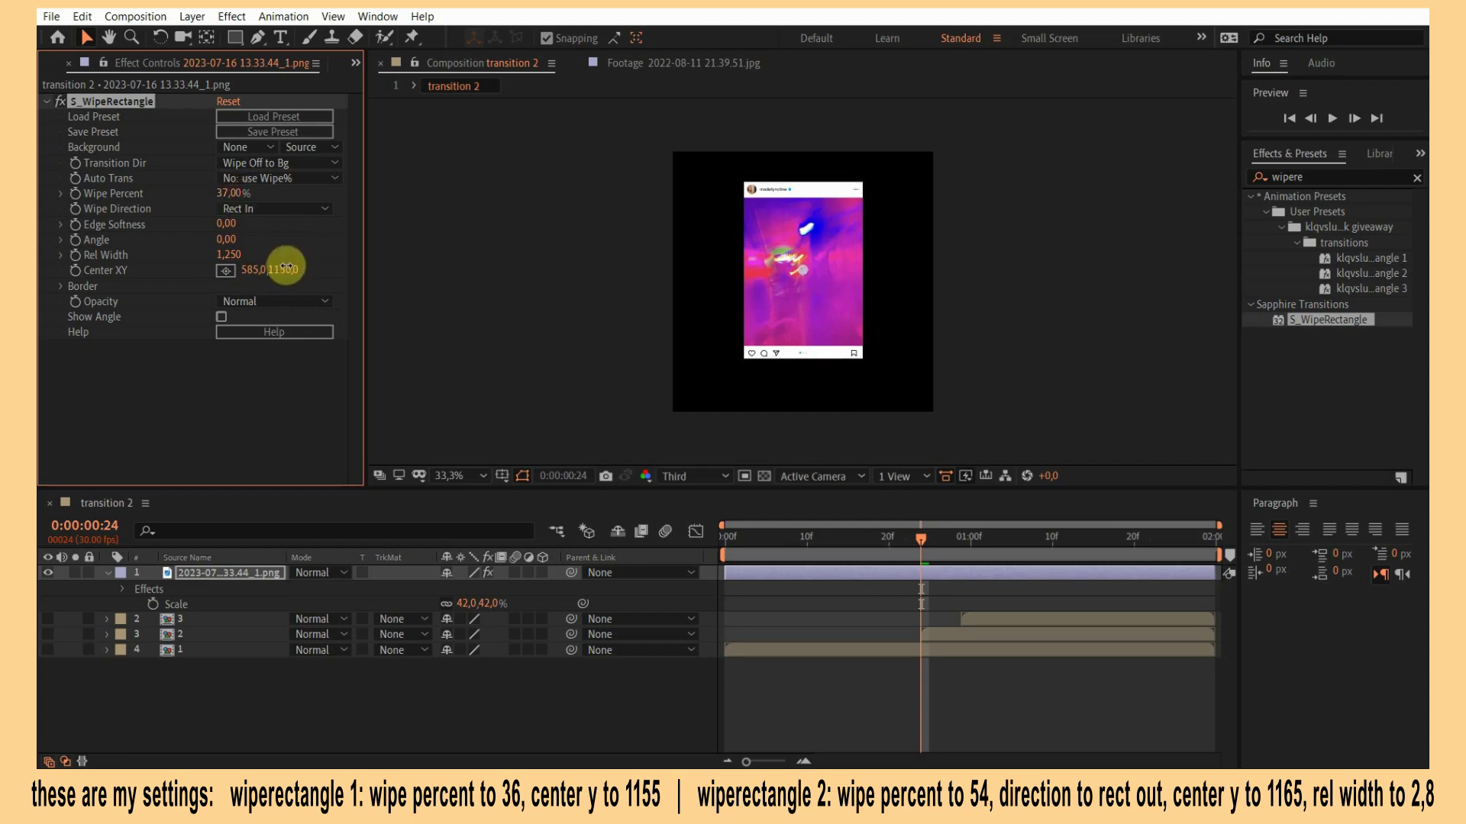
pyautogui.write('36')
pyautogui.press('Return')
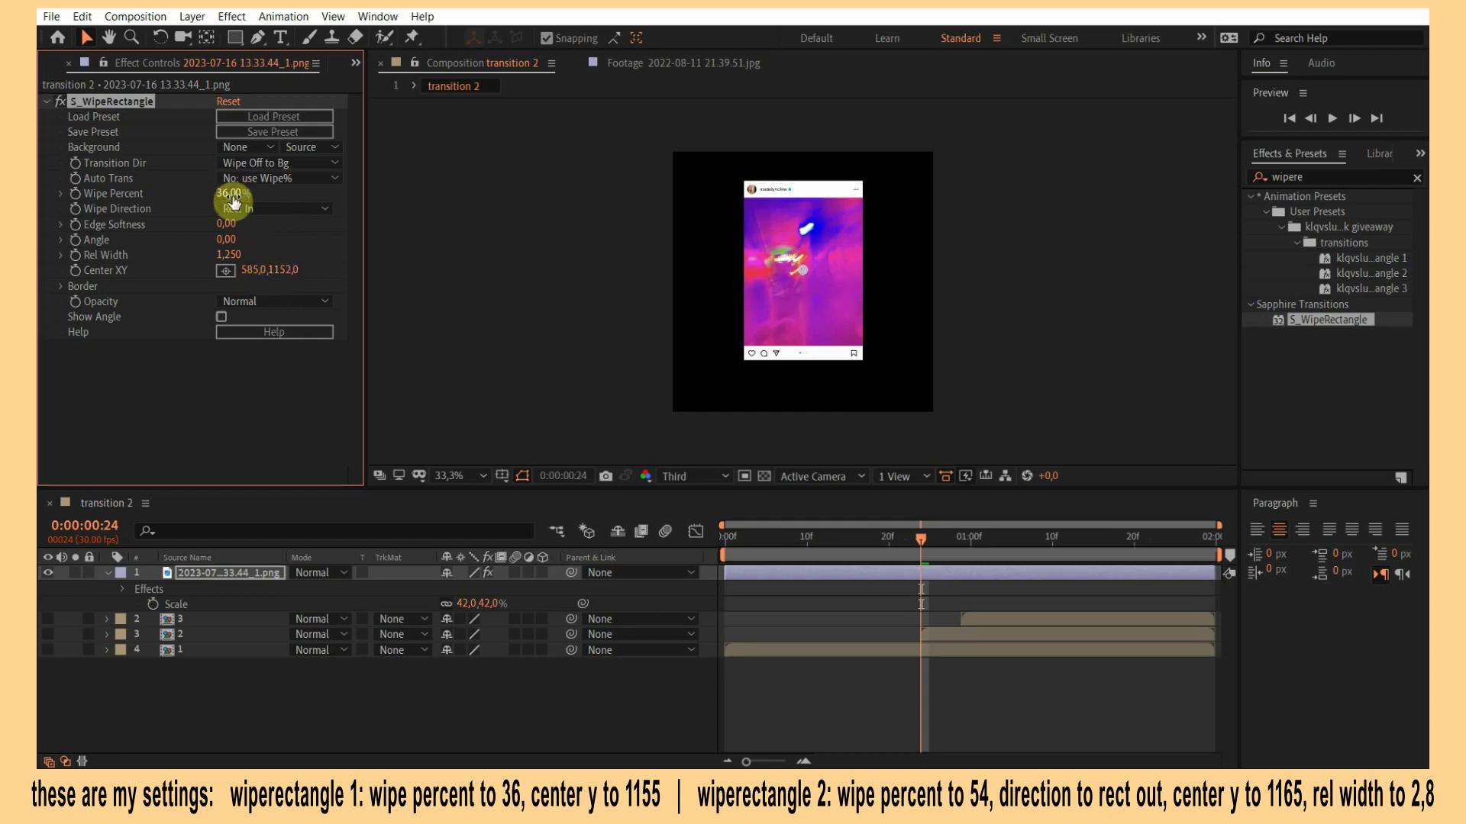
pyautogui.moveTo(283, 268); pyautogui.dragTo(328, 261)
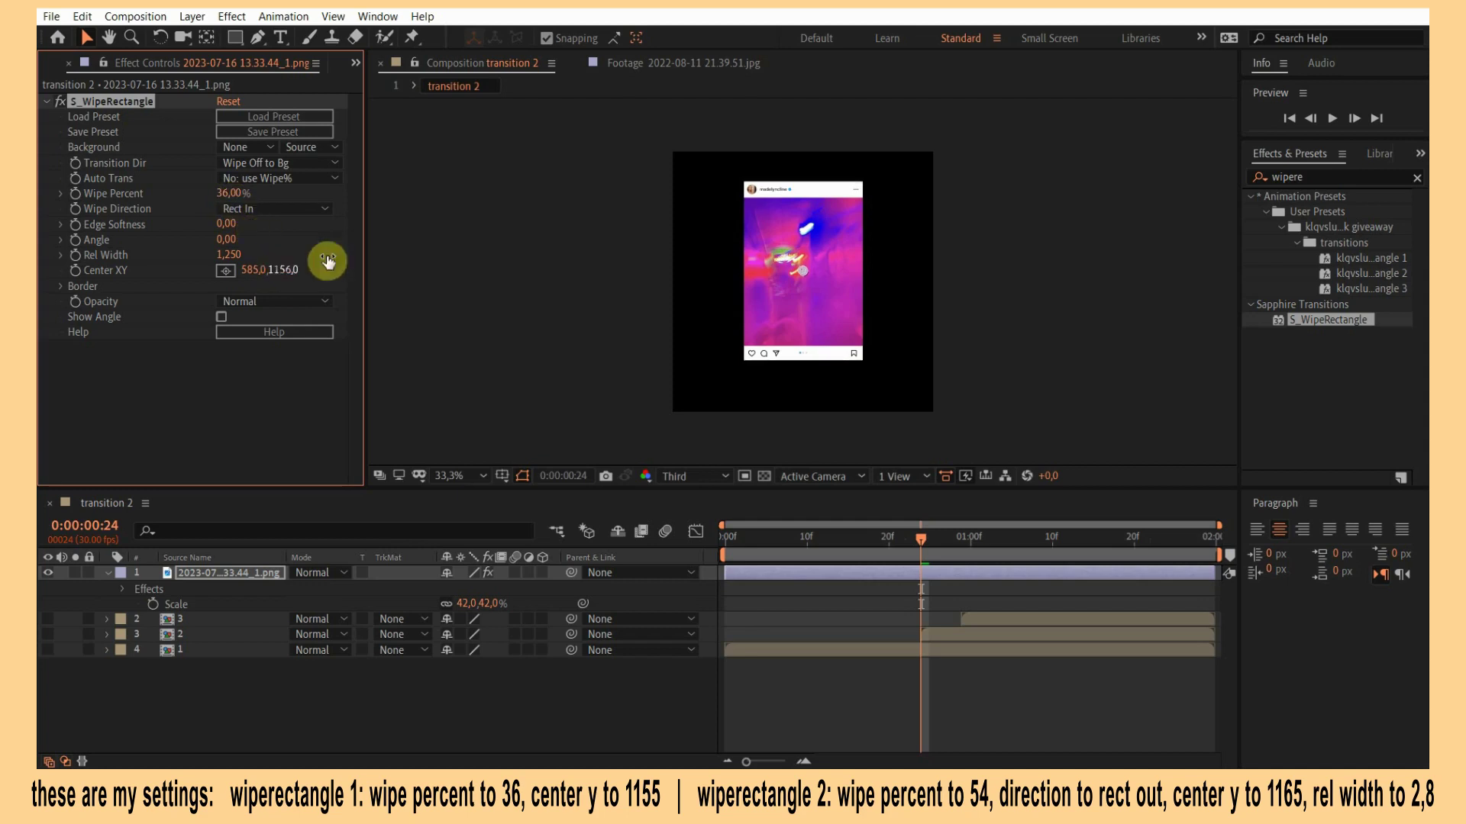
# Add a second S_WipeRectangle set to Rect Out, Rel Width 2.81, Wipe Percent 54%.
pyautogui.moveTo(1321, 327); pyautogui.dragTo(359, 431)
pyautogui.click(252, 353)
pyautogui.click(229, 388)
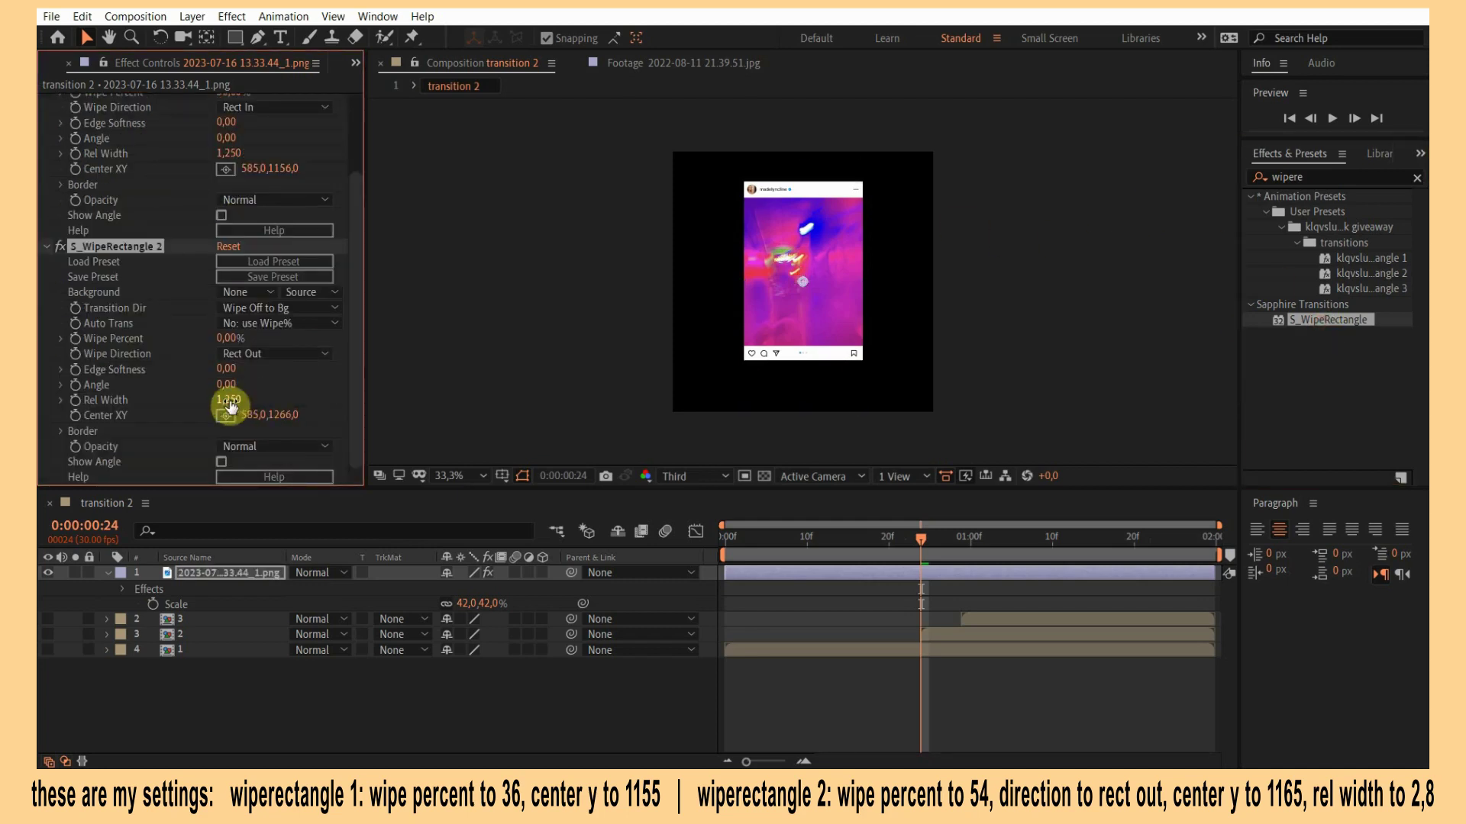
pyautogui.moveTo(229, 399); pyautogui.dragTo(371, 397)
pyautogui.moveTo(227, 339); pyautogui.dragTo(285, 340)
pyautogui.moveTo(268, 415); pyautogui.dragTo(222, 414)
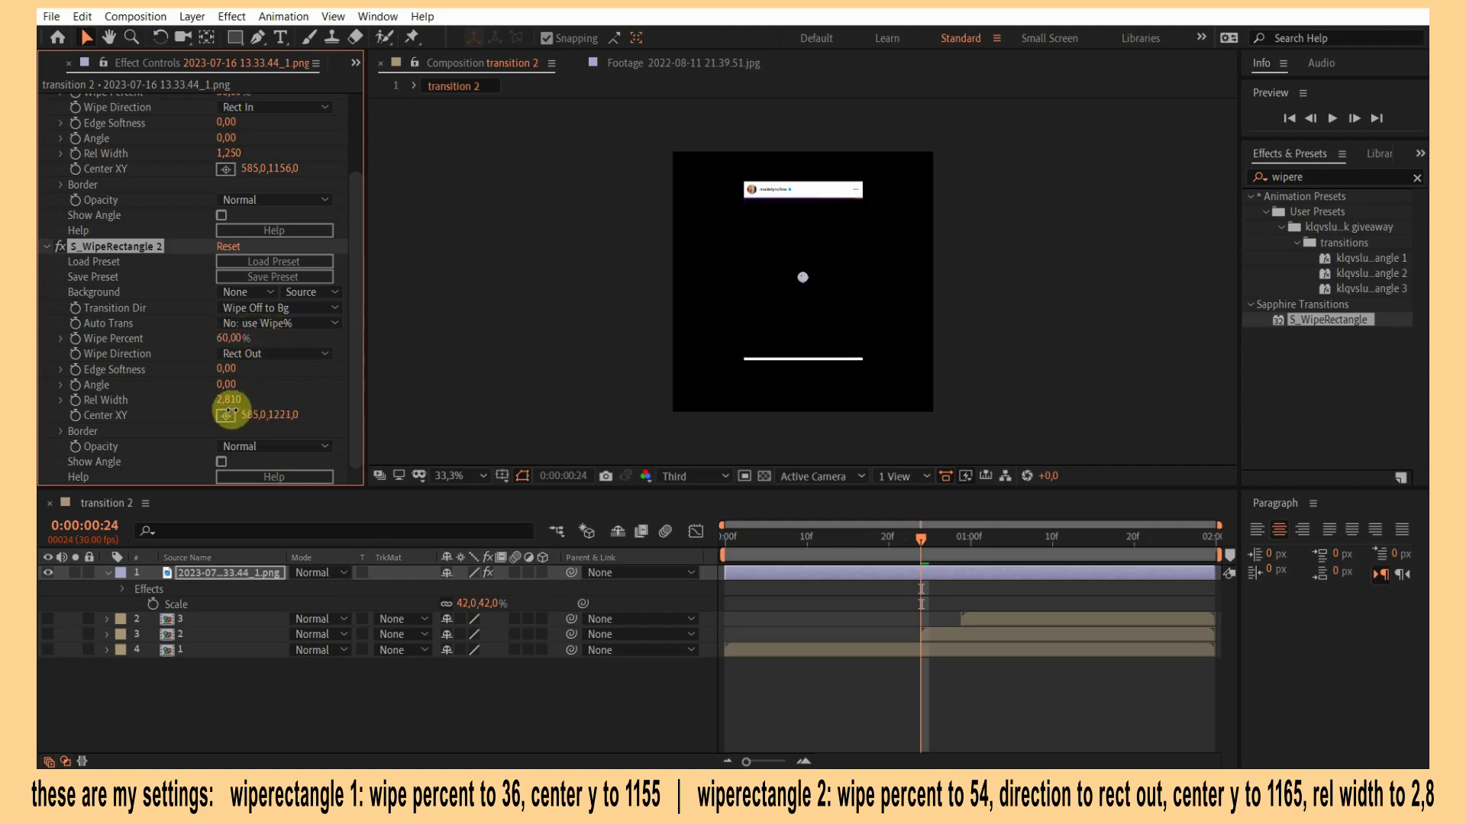
pyautogui.moveTo(227, 338); pyautogui.dragTo(220, 336)
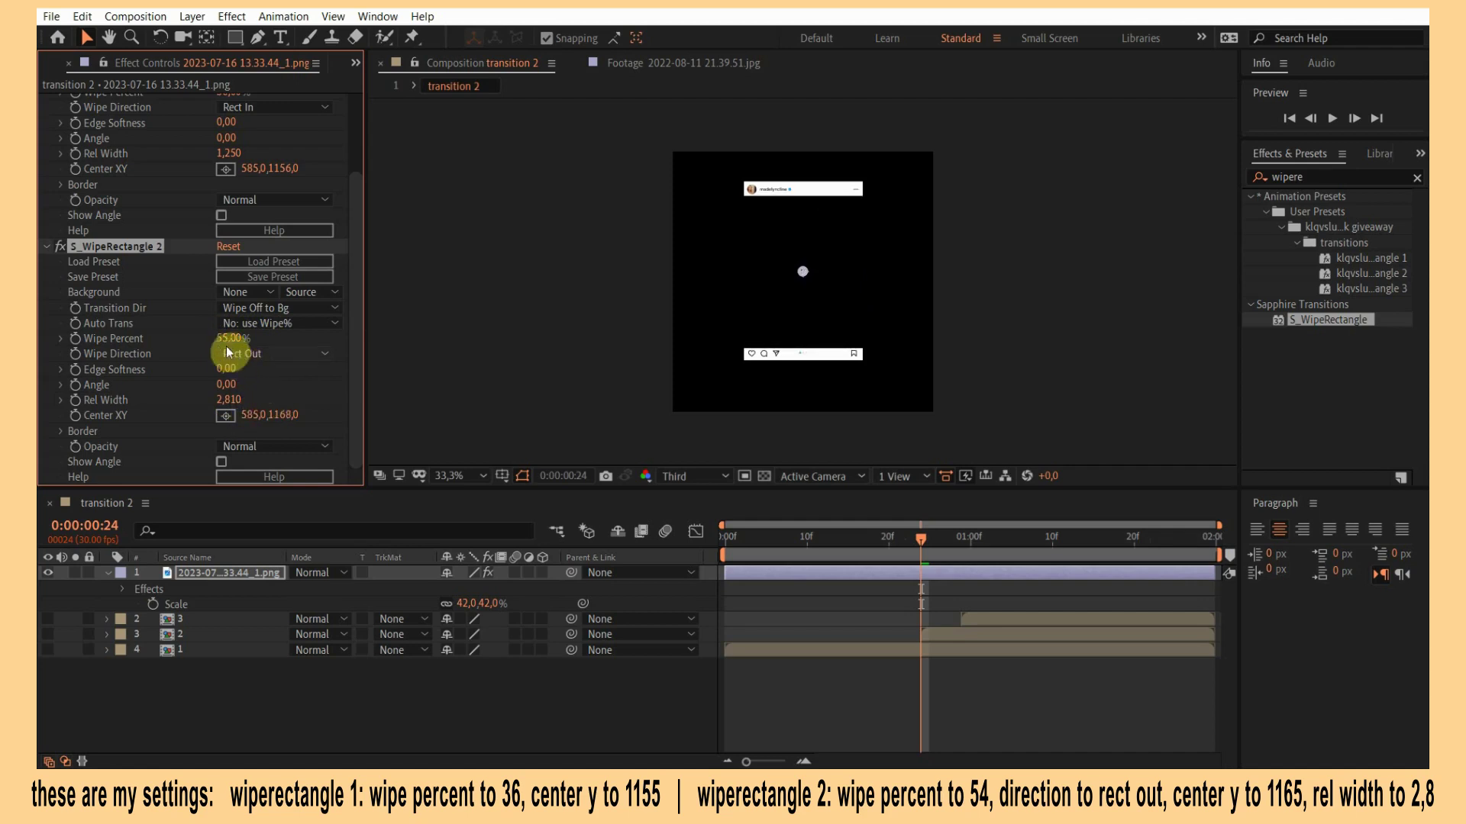
pyautogui.moveTo(229, 339); pyautogui.dragTo(223, 339)
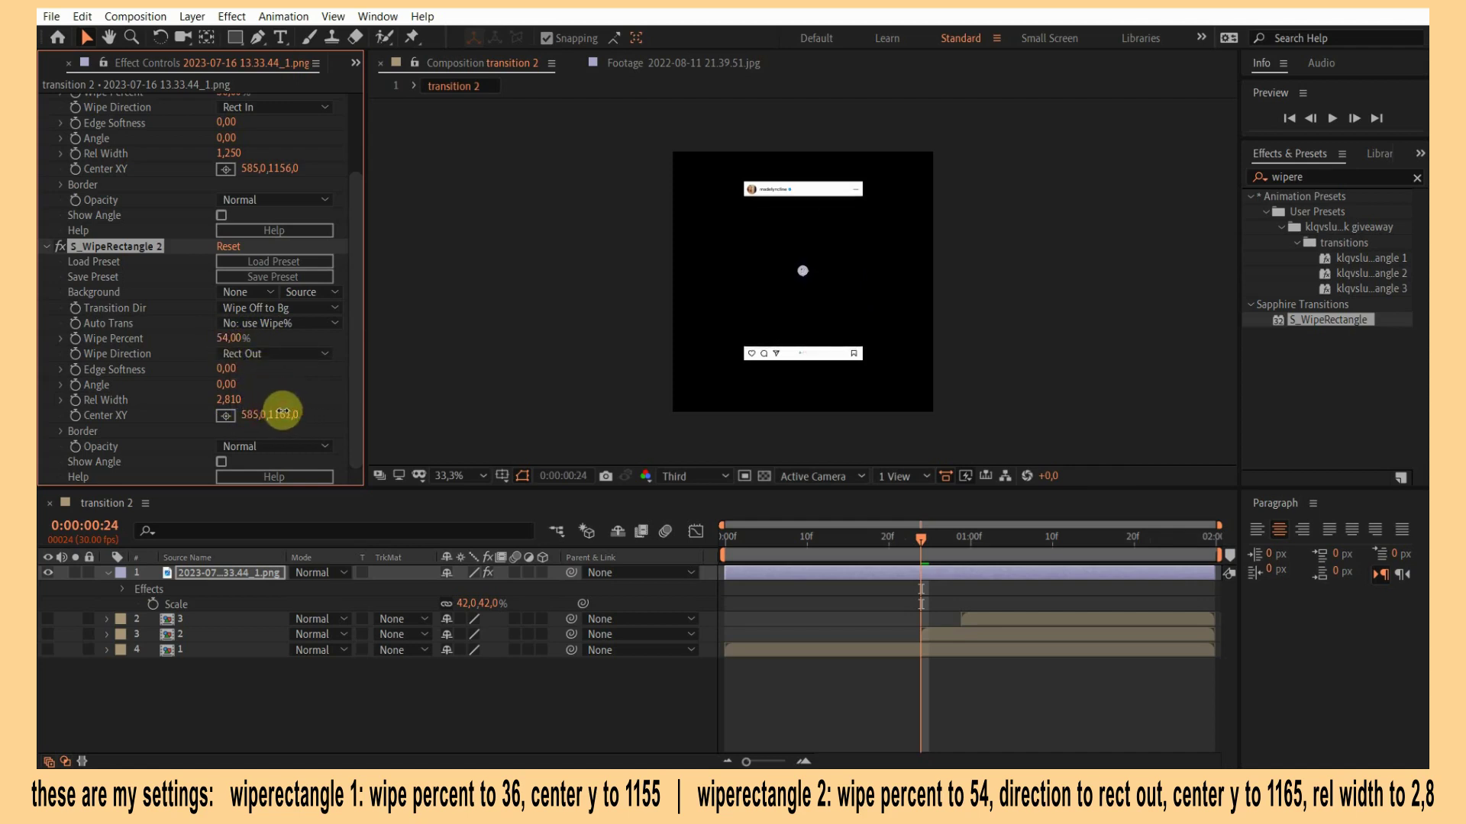
pyautogui.click(845, 684)
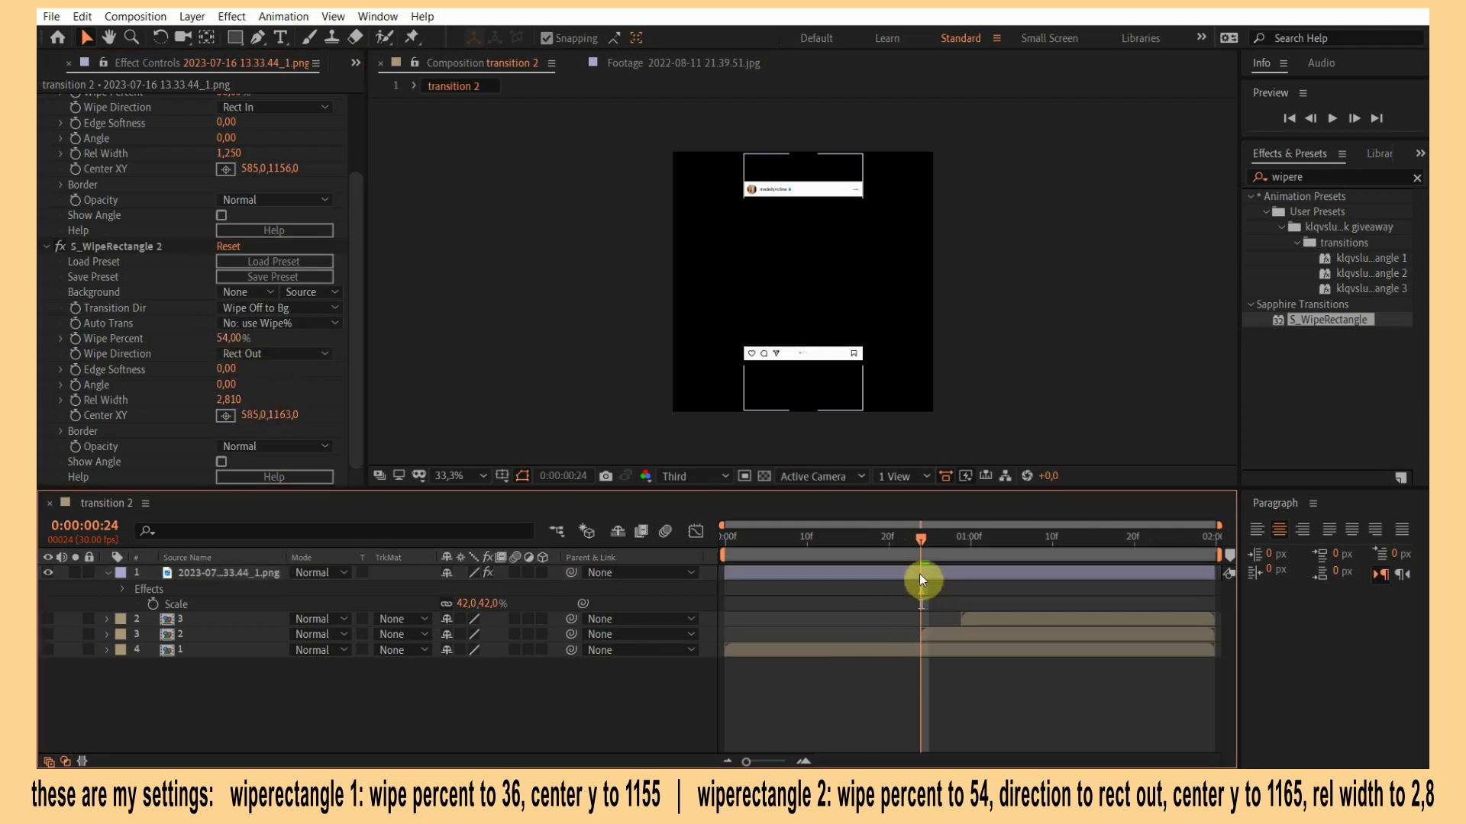
pyautogui.click(919, 574)
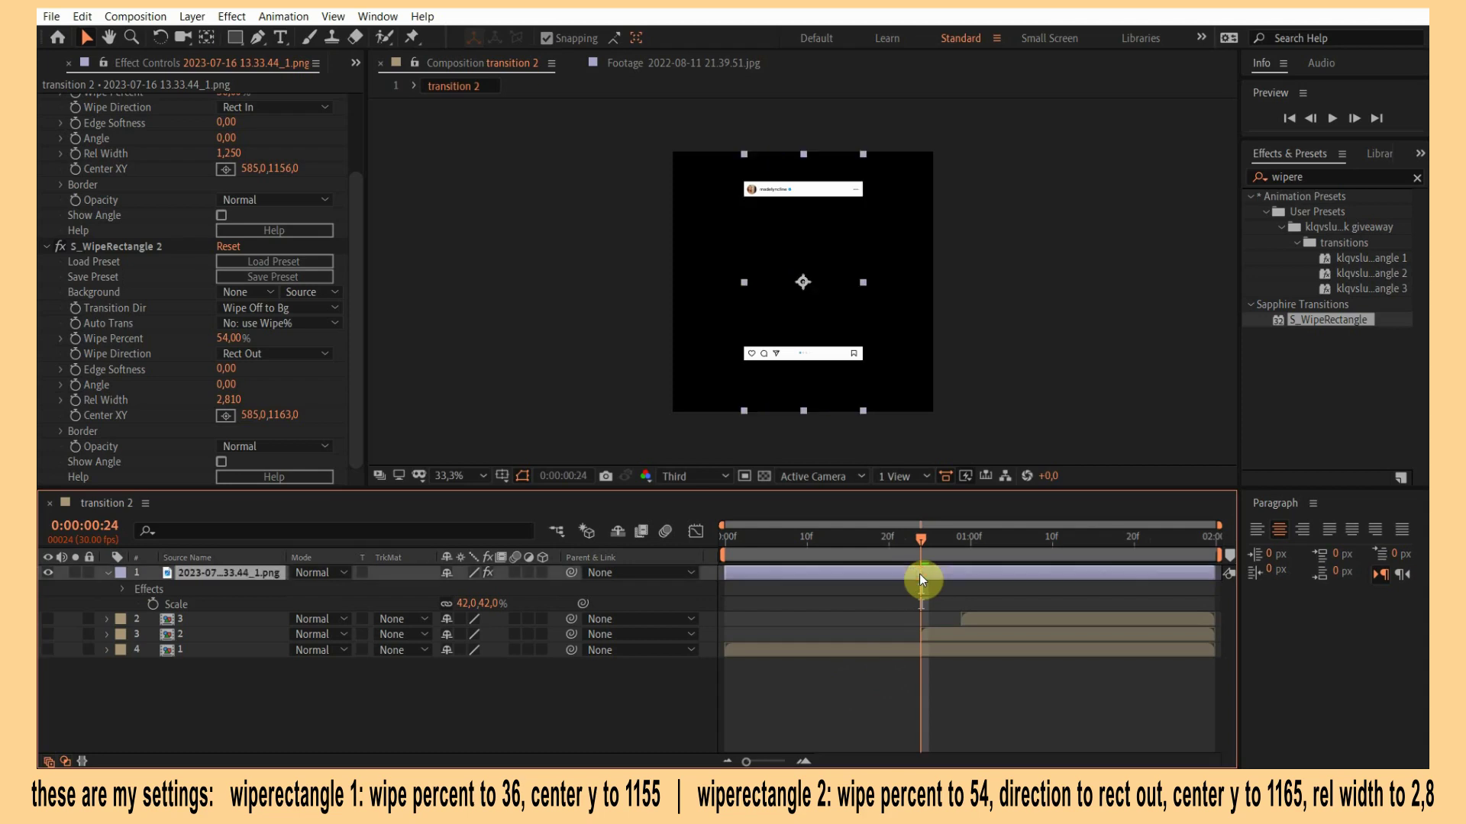
# Search the Effects & Presets panel for 'roughen e'.
pyautogui.click(1310, 171)
pyautogui.doubleClick(1292, 178)
pyautogui.write('ro')
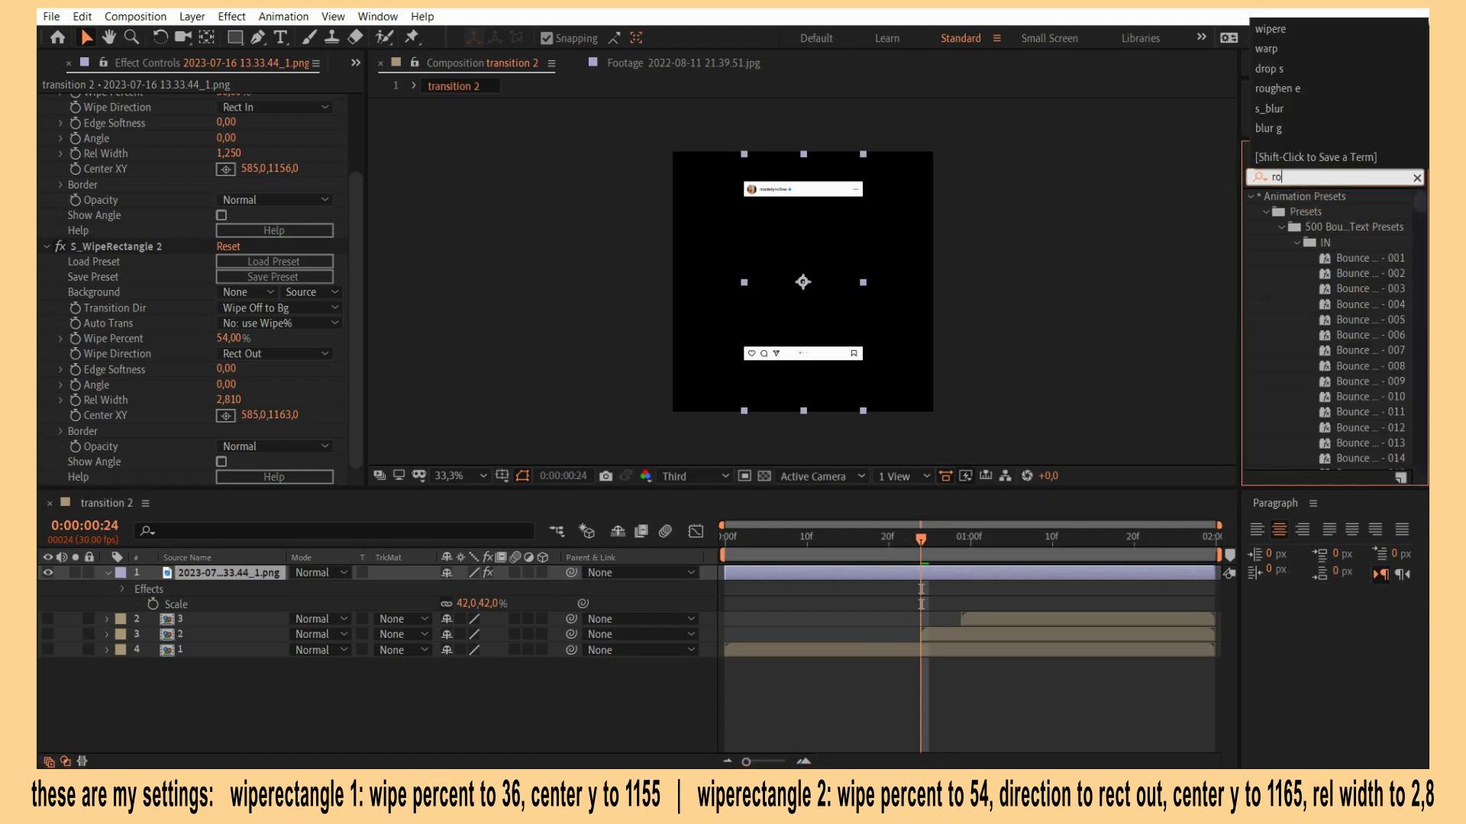
pyautogui.write('ughen e')
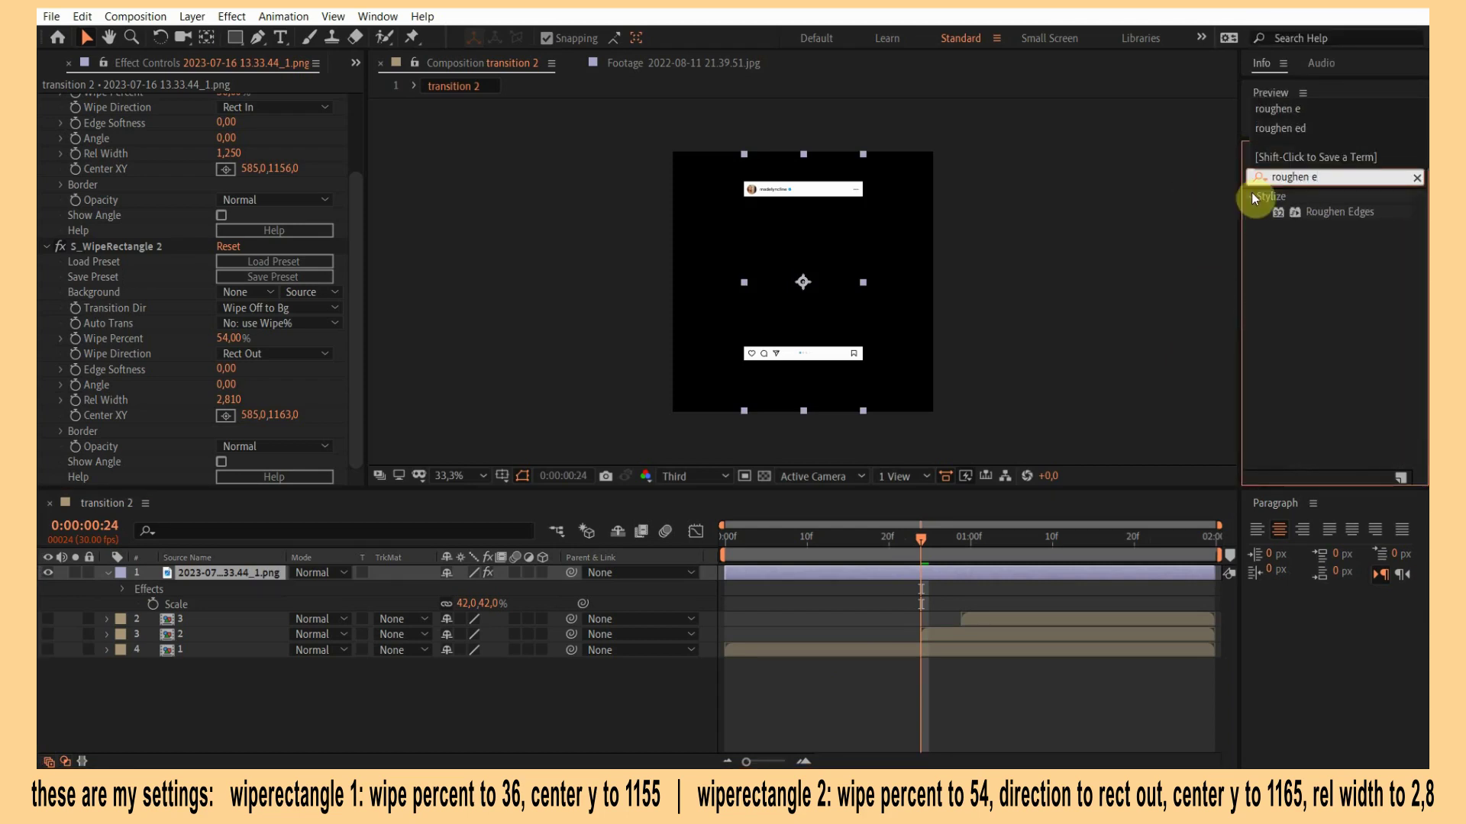
# Apply Roughen Edges to the screenshot with edge sharpness 10 and border 45, then show photo 2.
pyautogui.moveTo(1325, 212); pyautogui.dragTo(261, 236)
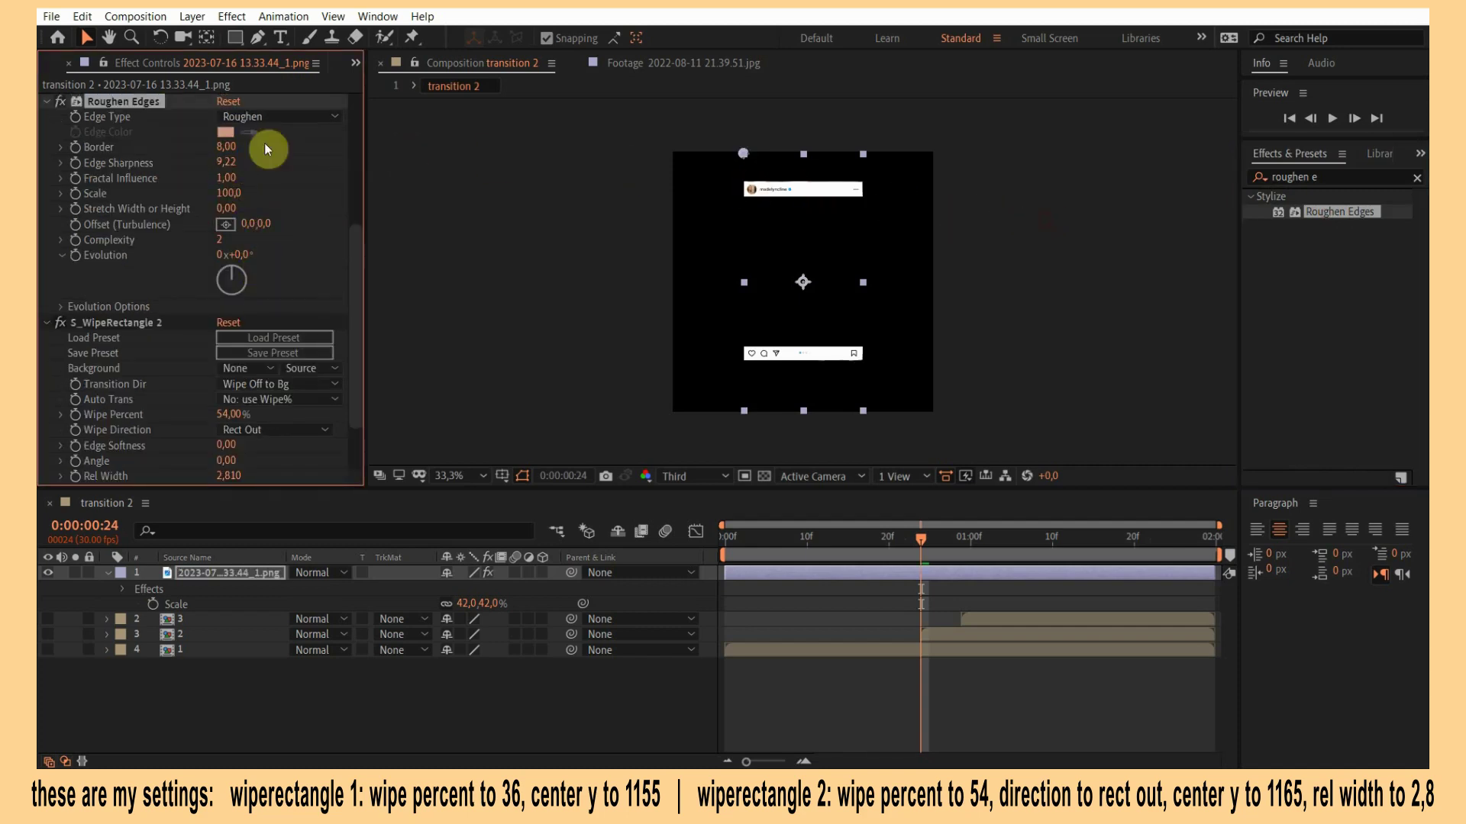
pyautogui.moveTo(222, 164)
pyautogui.mouseDown()
pyautogui.moveTo(309, 162)
pyautogui.moveTo(40, 187)
pyautogui.mouseUp()
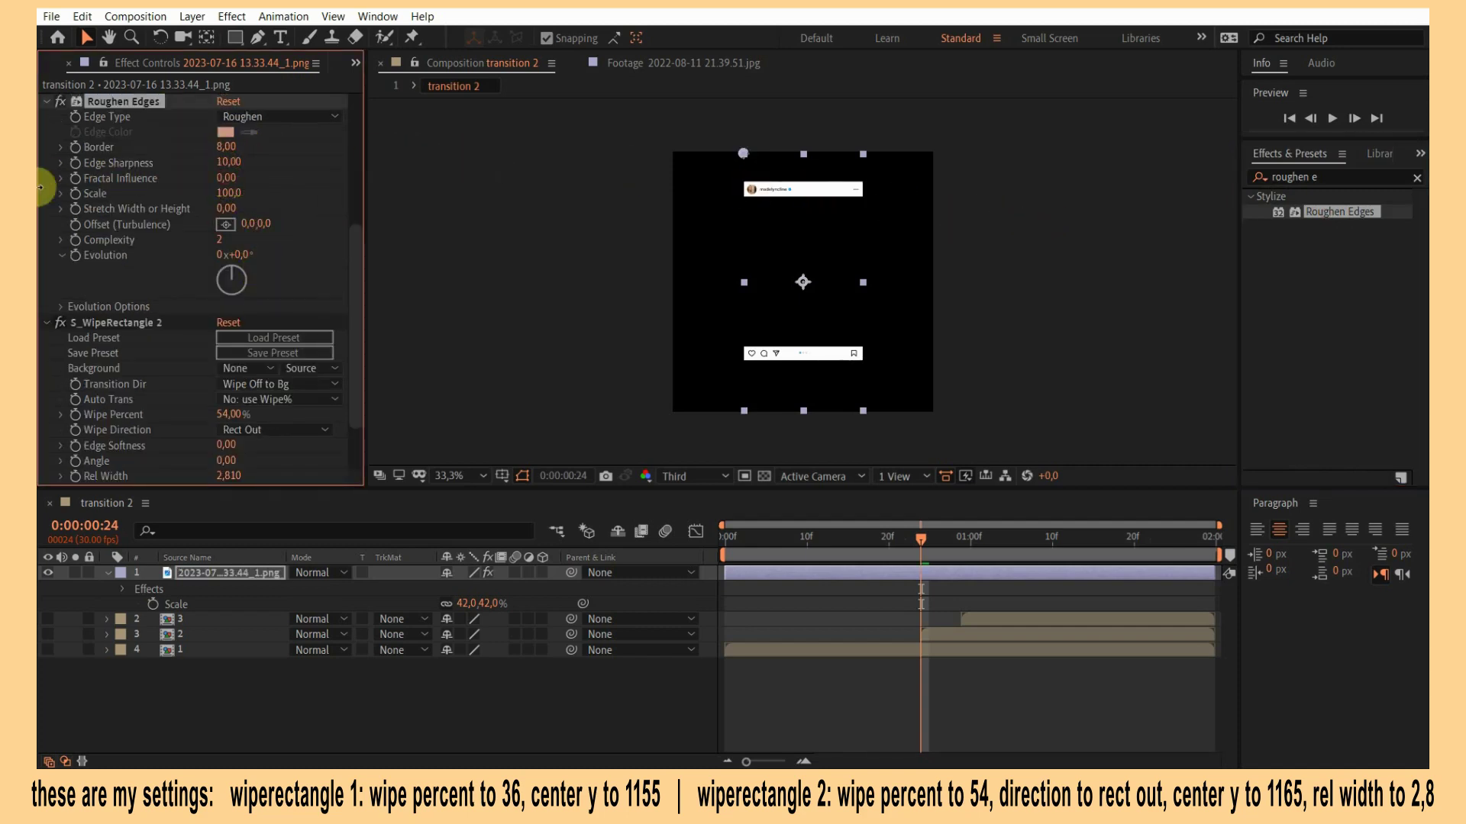
pyautogui.moveTo(229, 149); pyautogui.dragTo(643, 187)
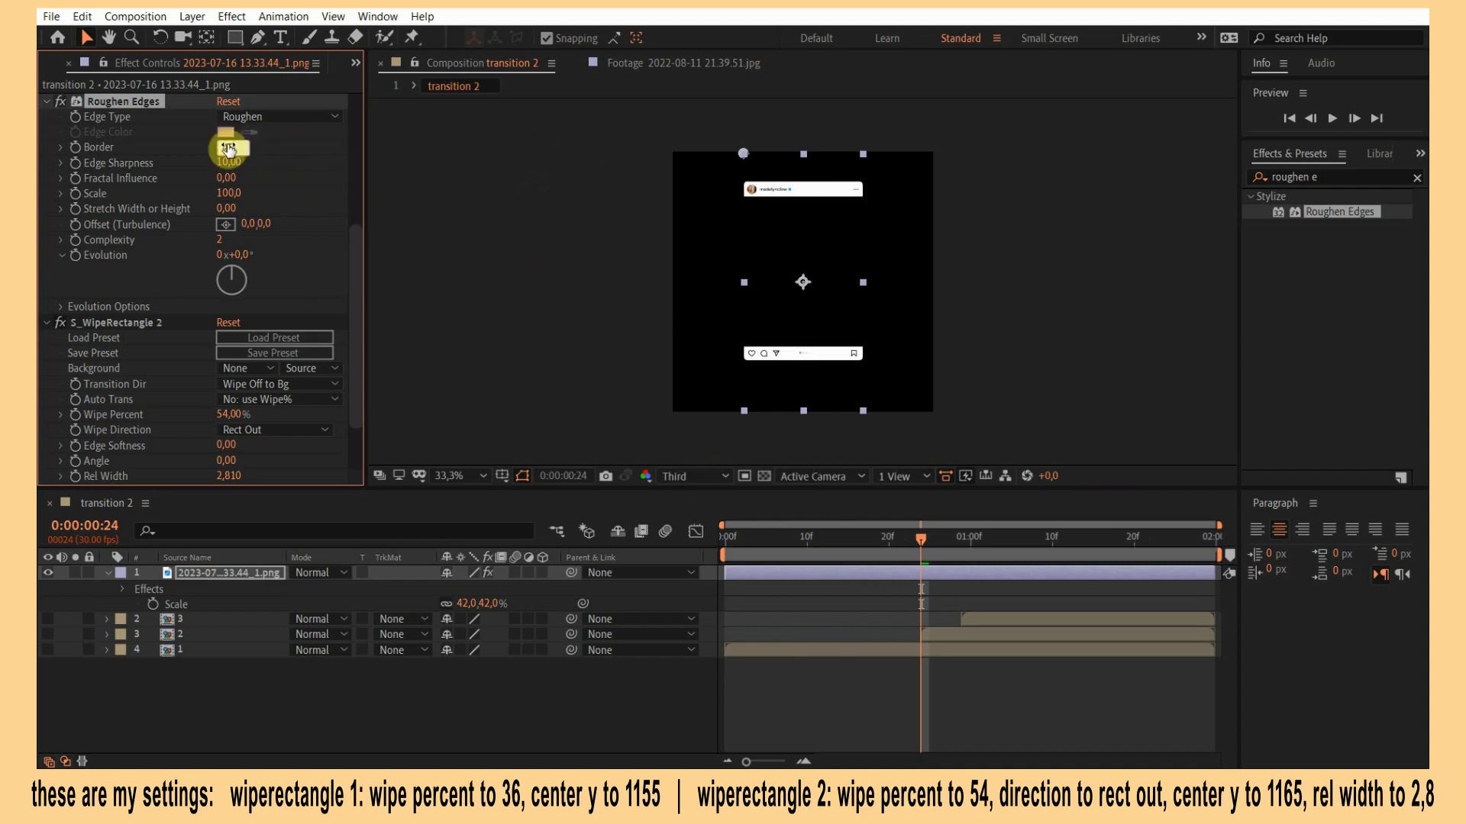
pyautogui.click(920, 578)
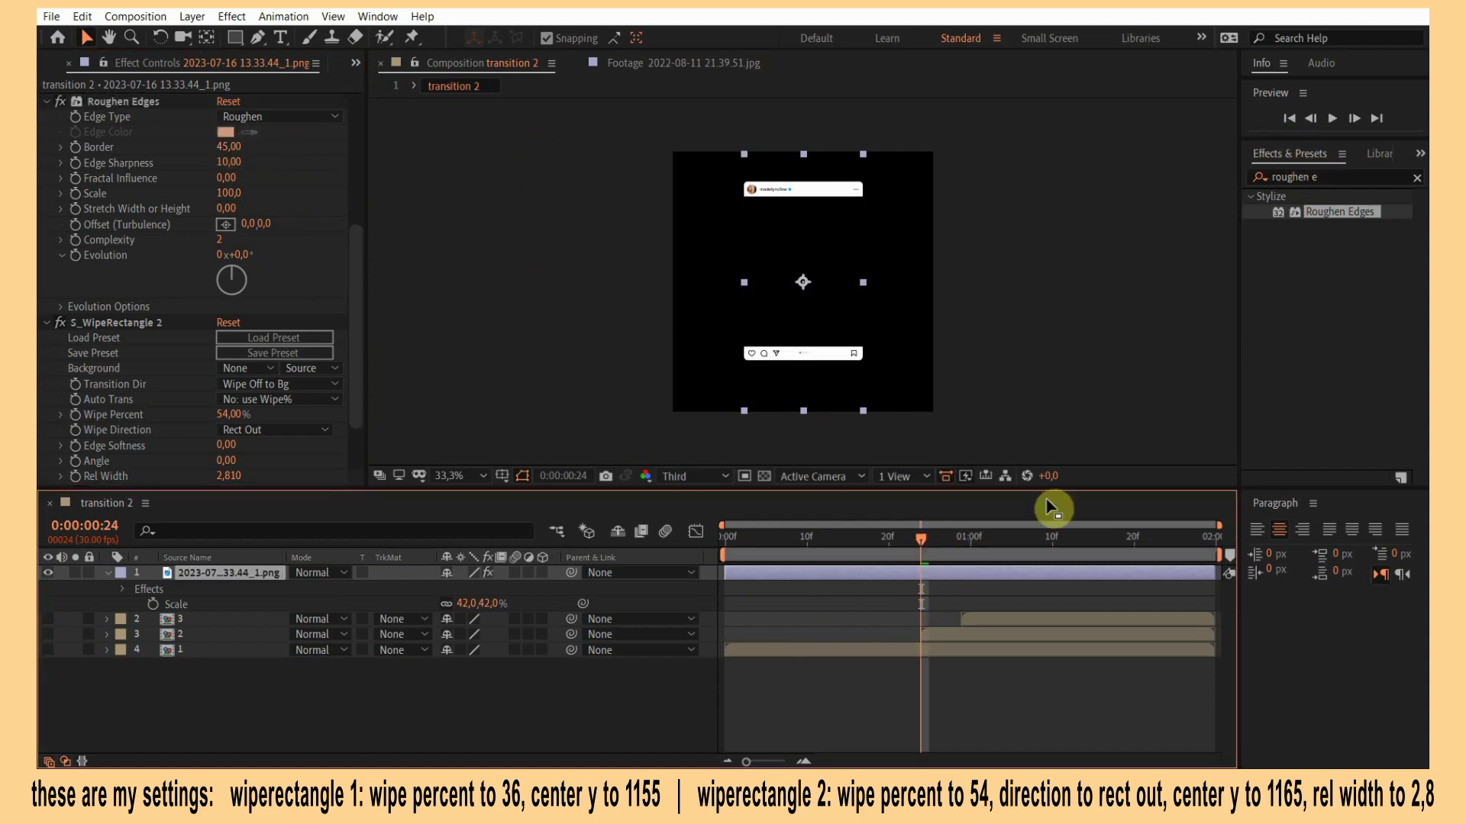
pyautogui.click(48, 634)
# Set photo 2's Scale to exactly 45% so it fits inside the Instagram frame.
pyautogui.click(218, 636)
pyautogui.press('s')
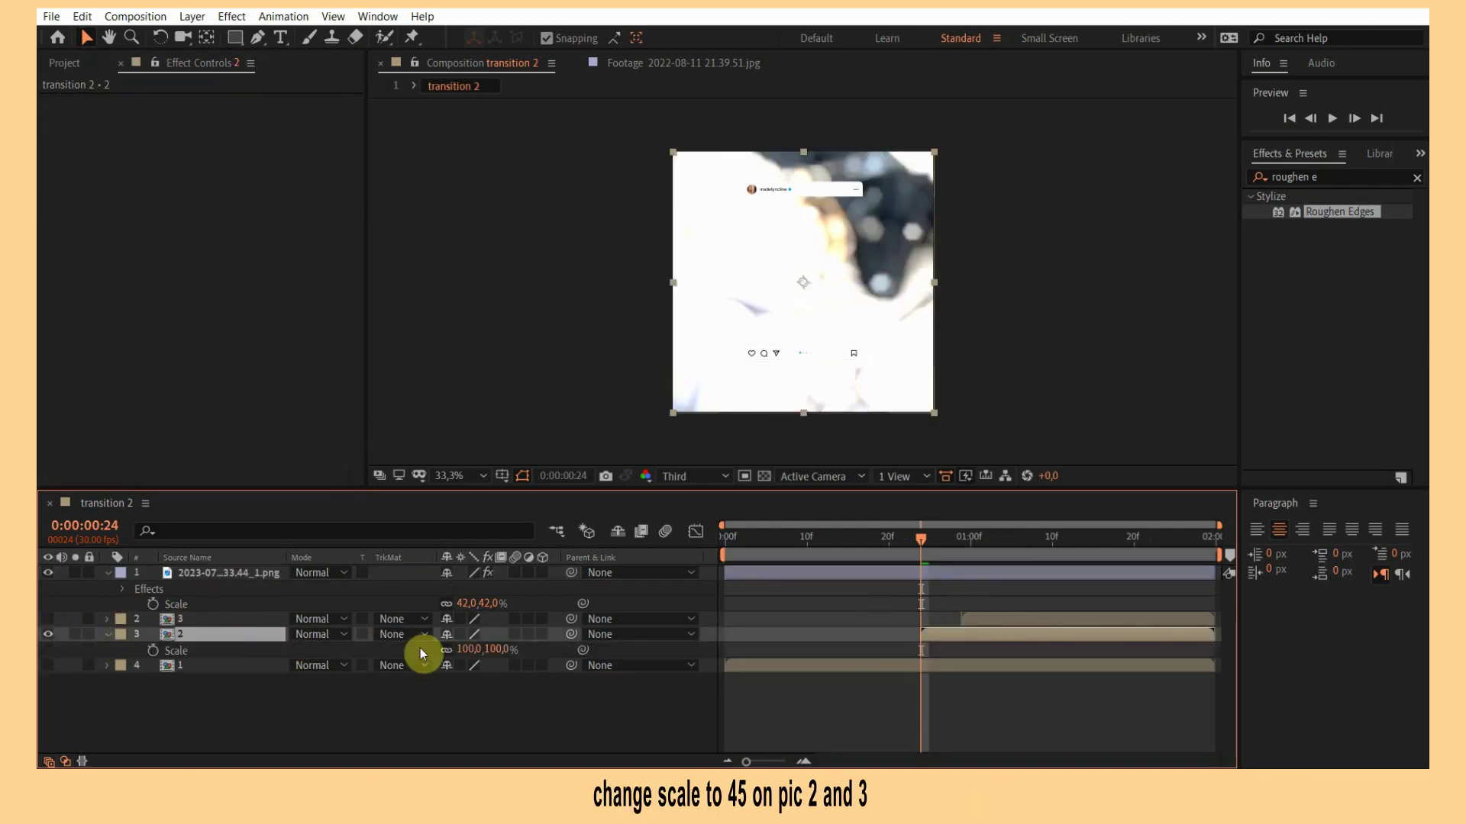
pyautogui.moveTo(488, 649)
pyautogui.mouseDown()
pyautogui.moveTo(433, 651)
pyautogui.moveTo(447, 651)
pyautogui.mouseUp()
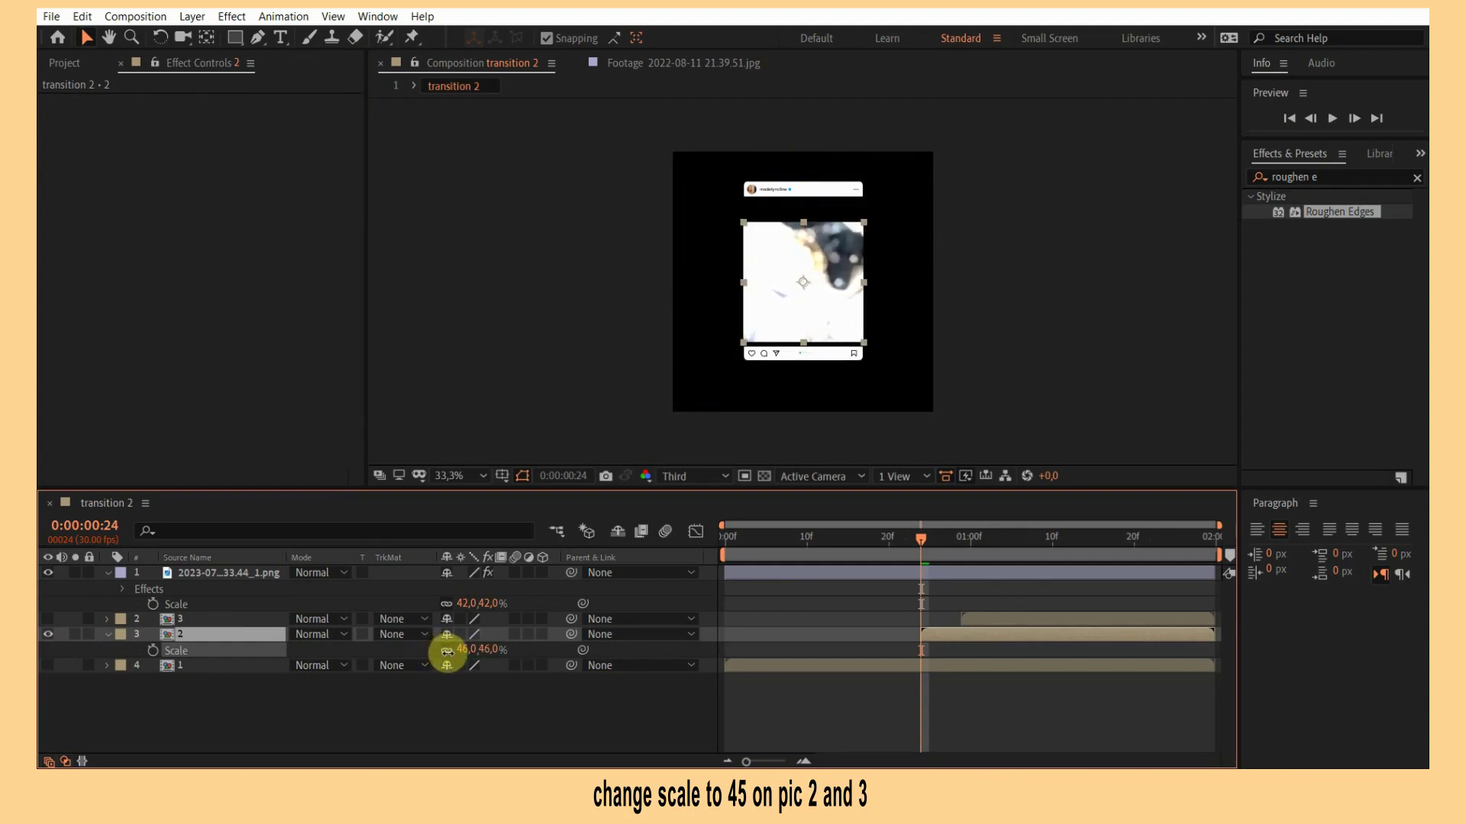
pyautogui.click(487, 649)
pyautogui.write('45')
pyautogui.press('Return')
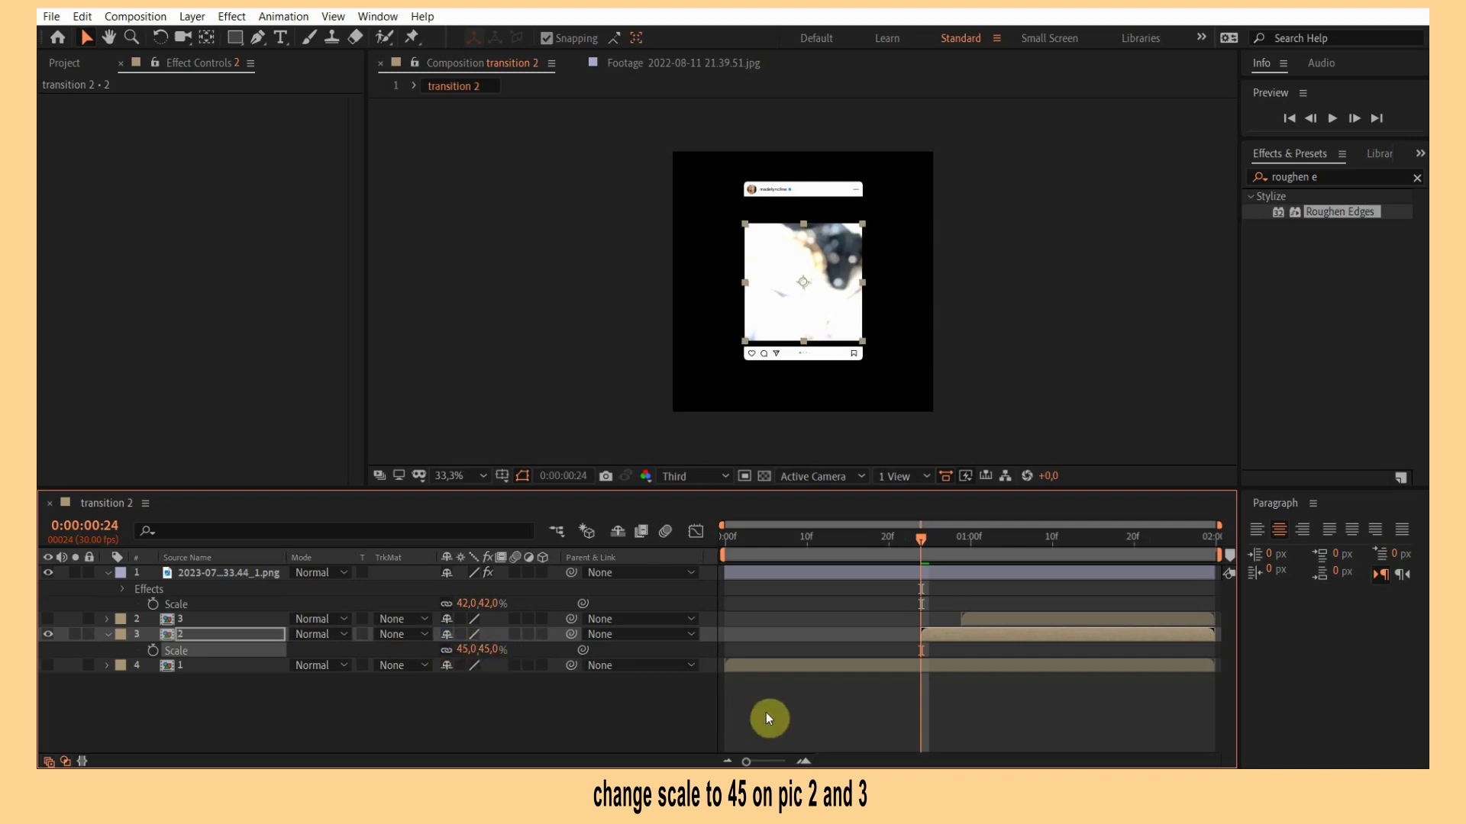
pyautogui.click(811, 695)
pyautogui.click(930, 640)
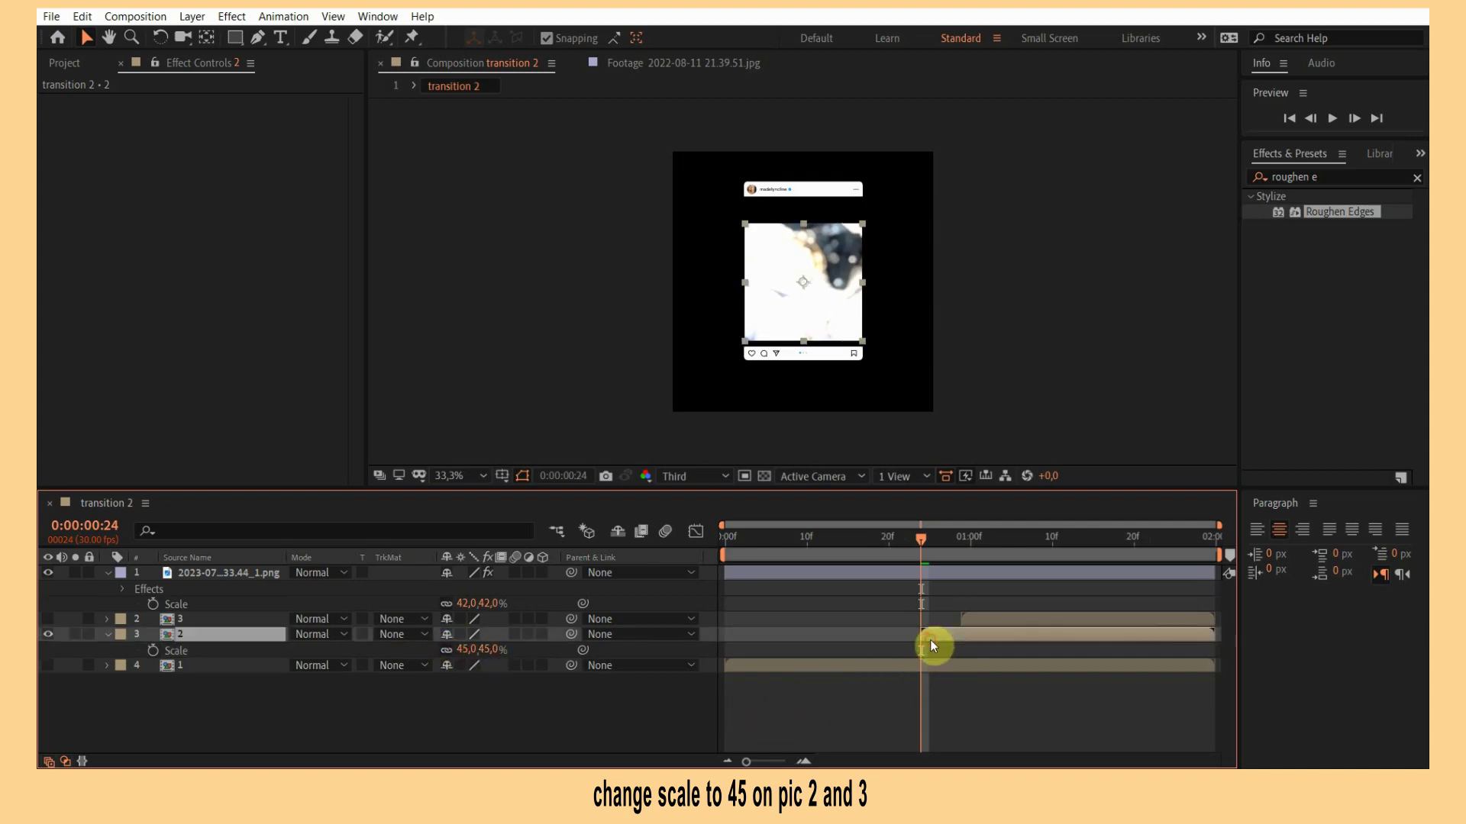
pyautogui.click(1334, 177)
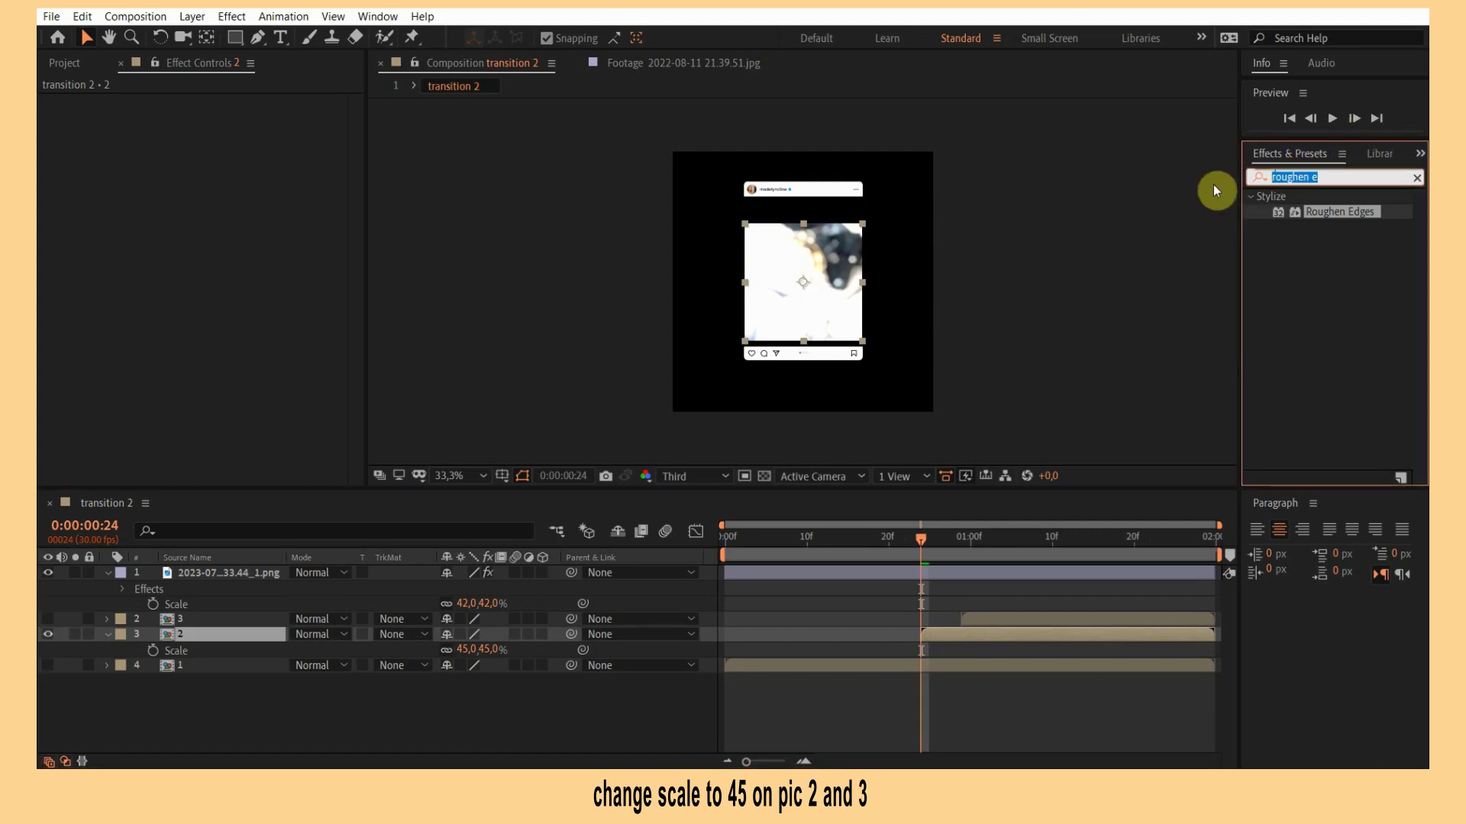
# Apply Linear Wipe to the Instagram frame layer with 50% Transition Completion and 0° Wipe Angle.
pyautogui.write('linear w')
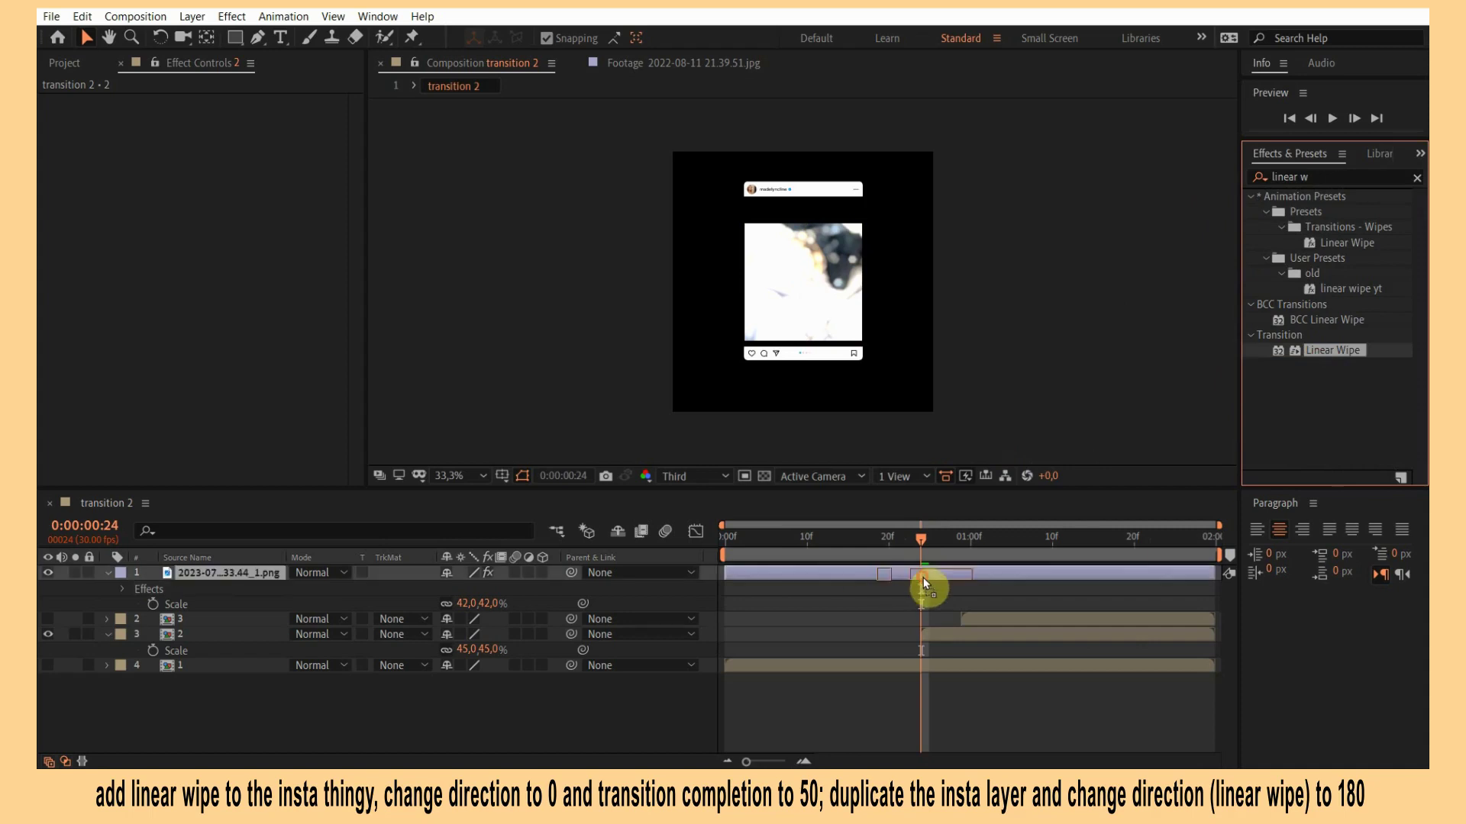
pyautogui.moveTo(1318, 354); pyautogui.dragTo(923, 577)
pyautogui.click(224, 410)
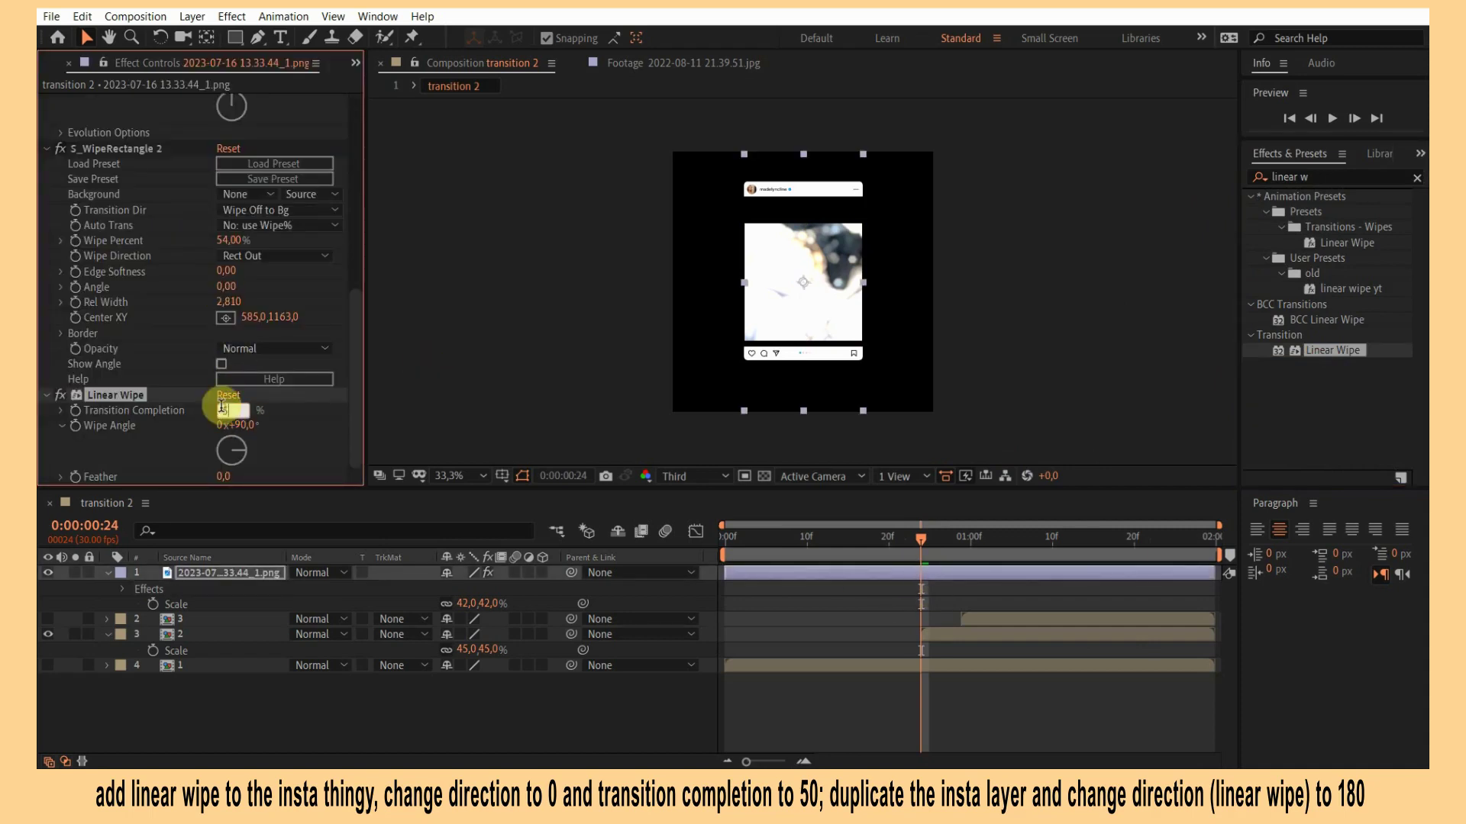
pyautogui.write('50')
pyautogui.press('Return')
pyautogui.click(244, 425)
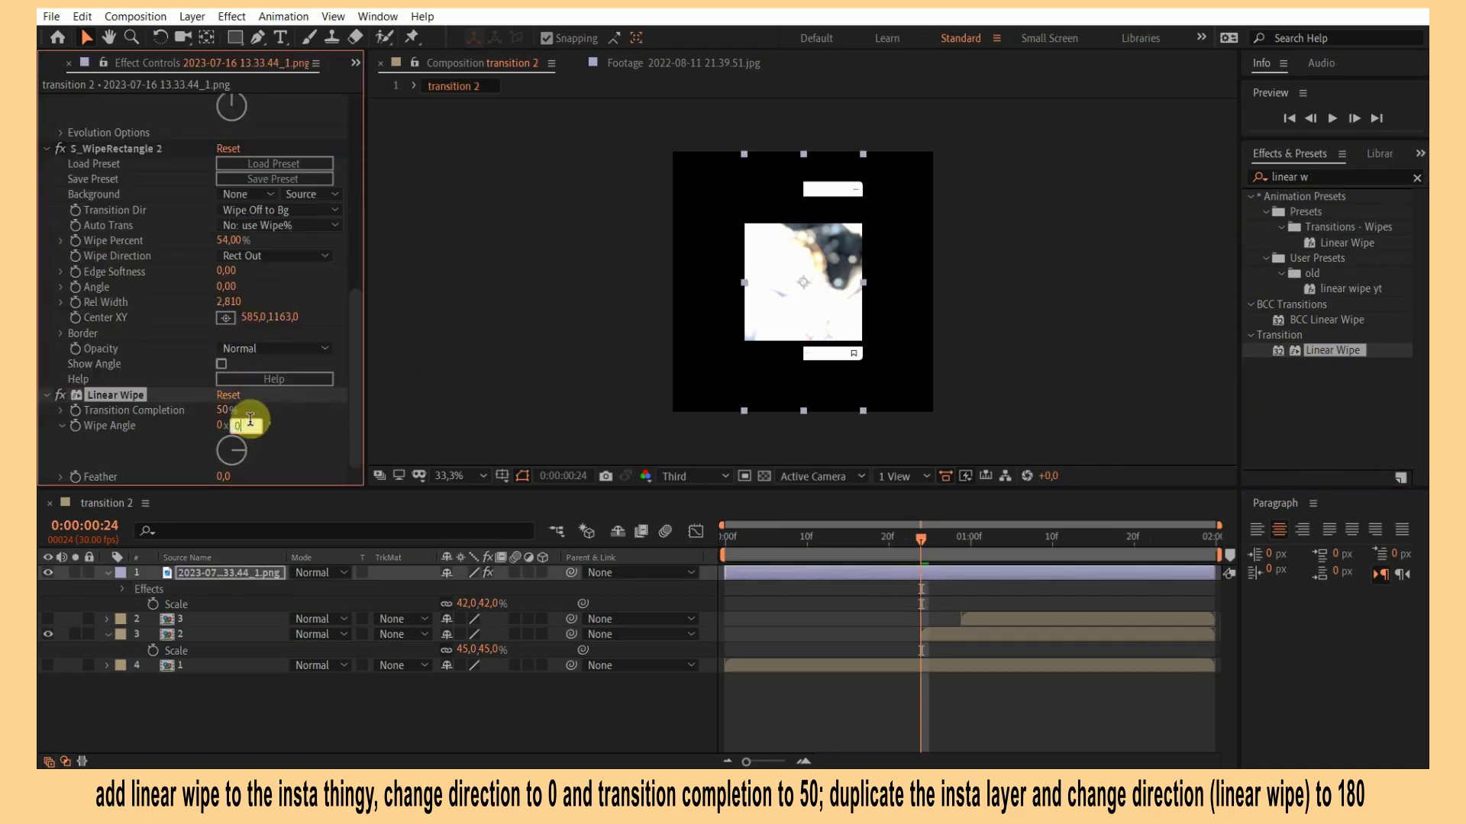
pyautogui.write('0')
pyautogui.press('Return')
pyautogui.hotkey('ctrl', 'd')
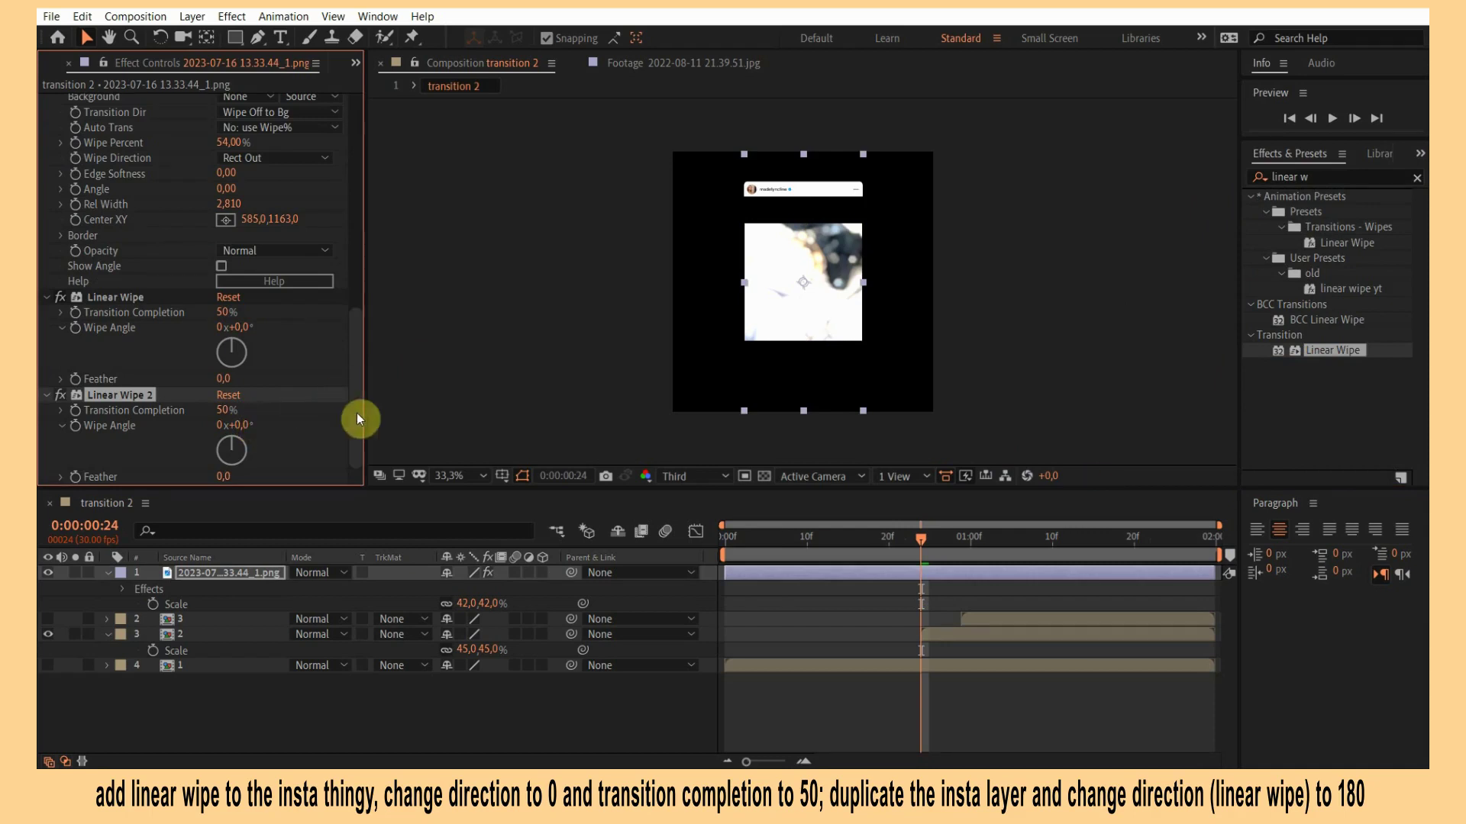
pyautogui.hotkey('ctrl', 'z')
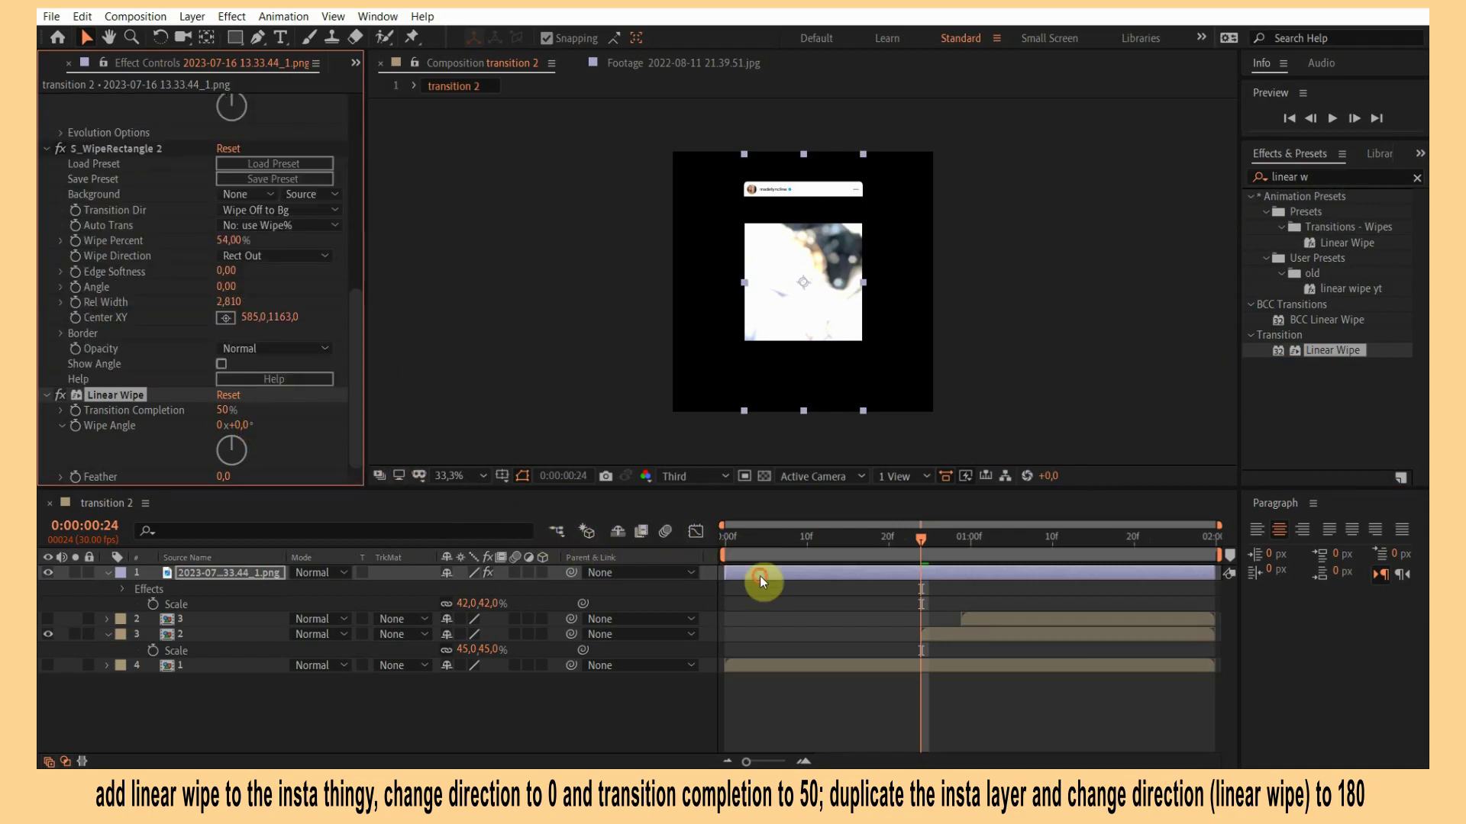
# Duplicate the Instagram frame layer and give the copy a 180° wipe angle.
pyautogui.click(759, 576)
pyautogui.scroll(5, 346, 468)
pyautogui.hotkey('ctrl', 'd')
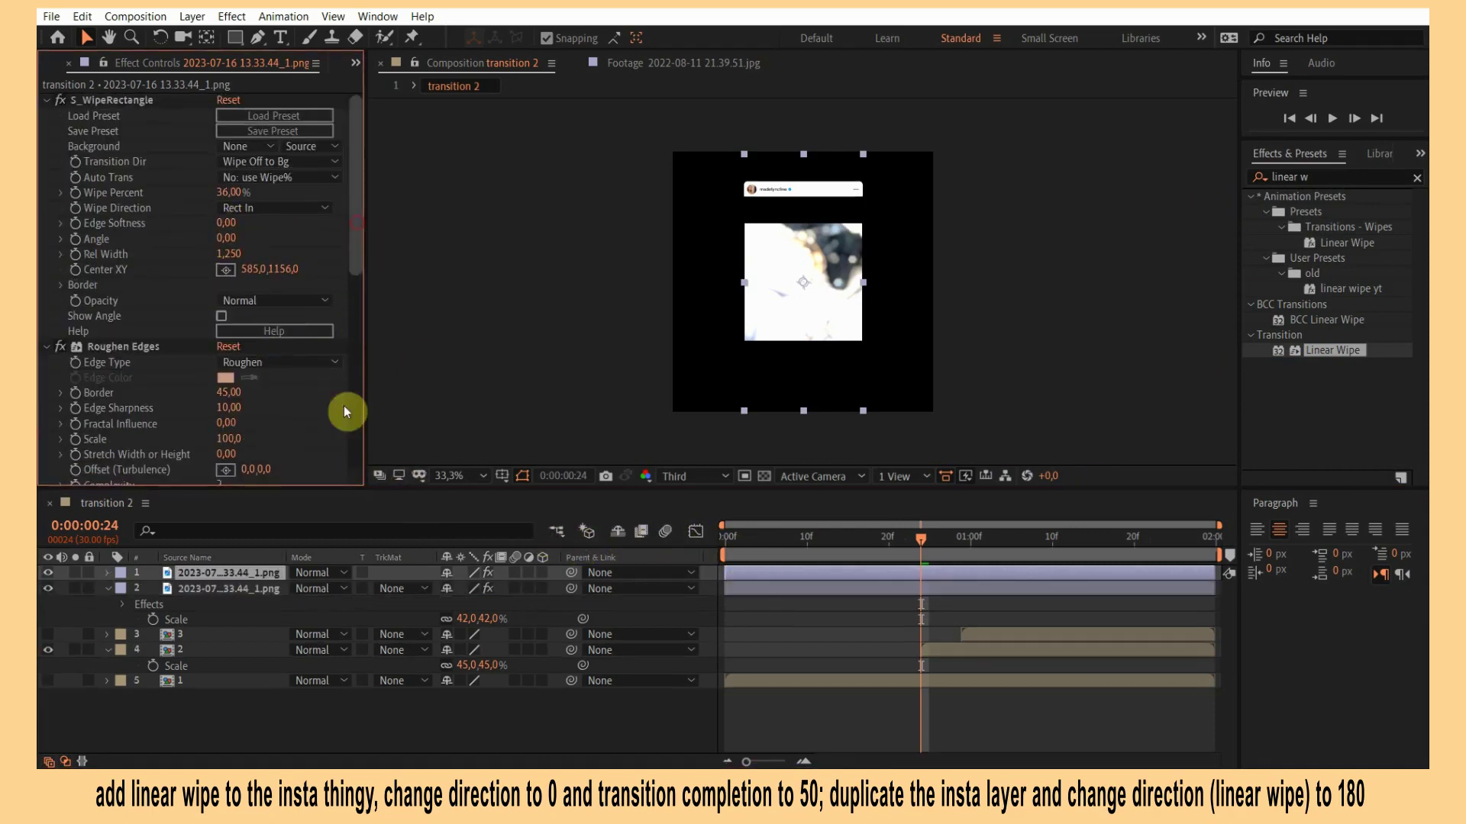
pyautogui.scroll(-10, 343, 428)
pyautogui.write('180')
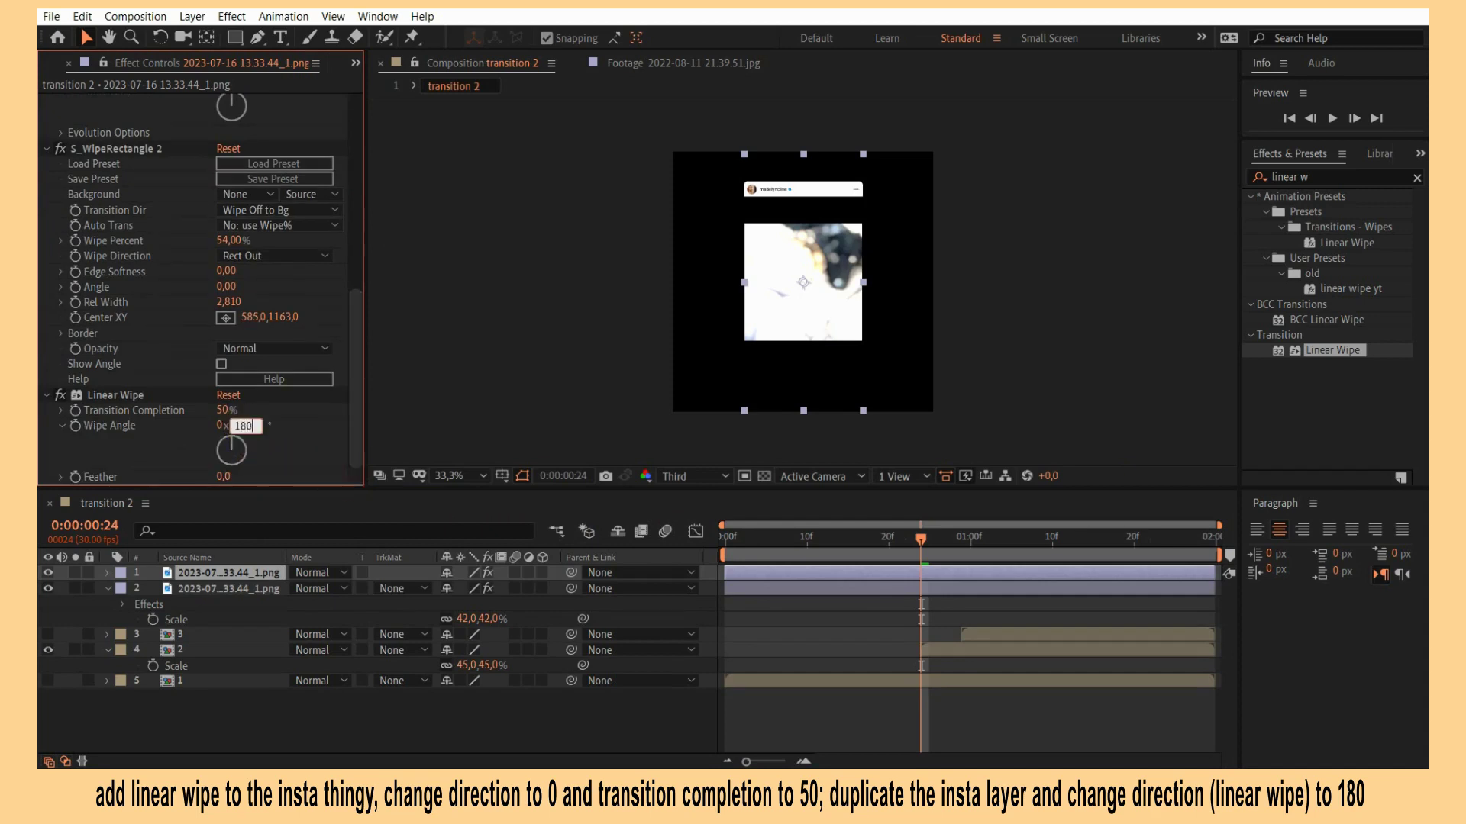
pyautogui.press('Return')
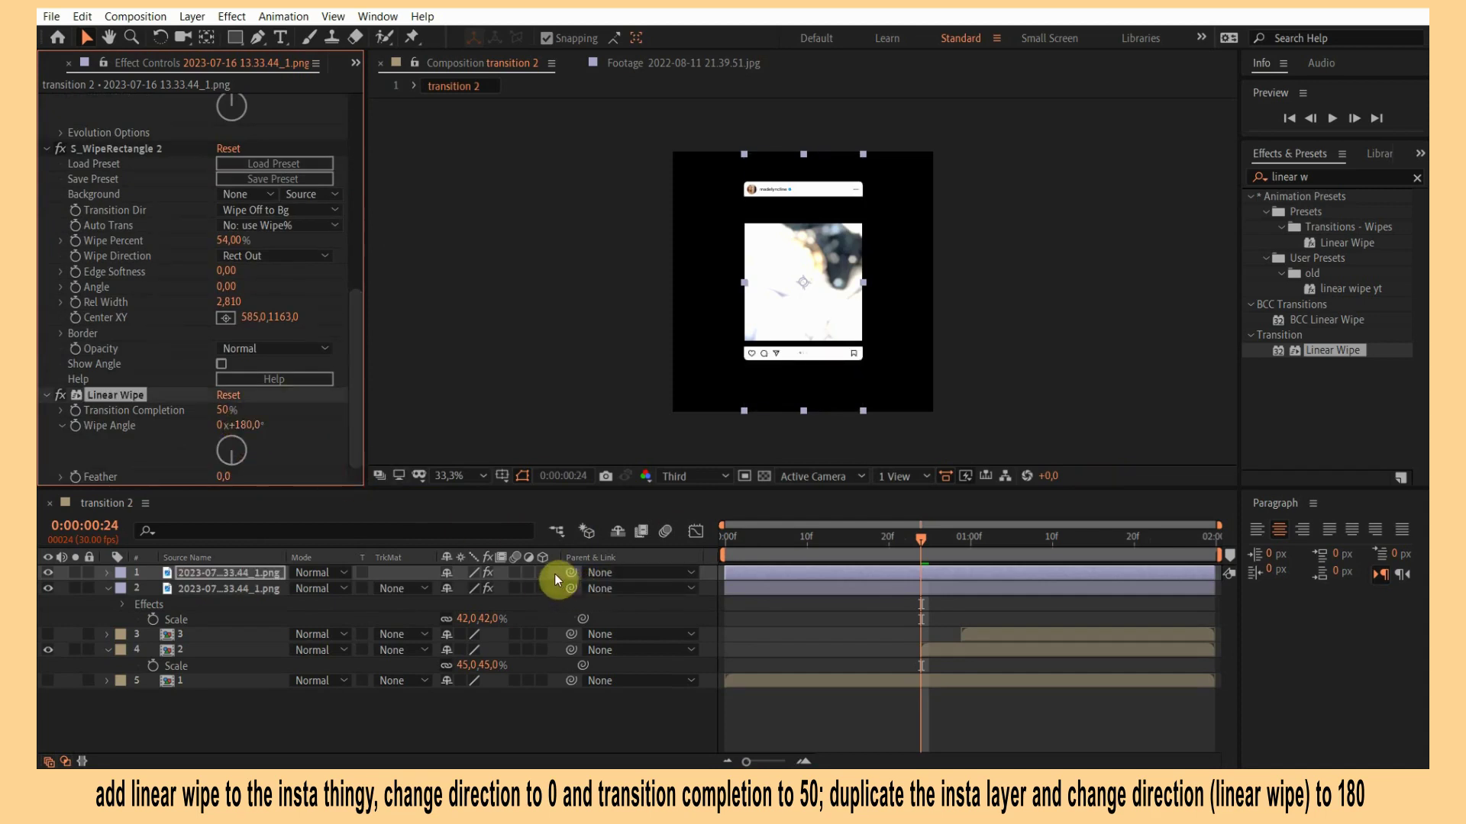
pyautogui.keyDown('shift'); pyautogui.click(557, 588); pyautogui.keyUp('shift')
pyautogui.press('p')
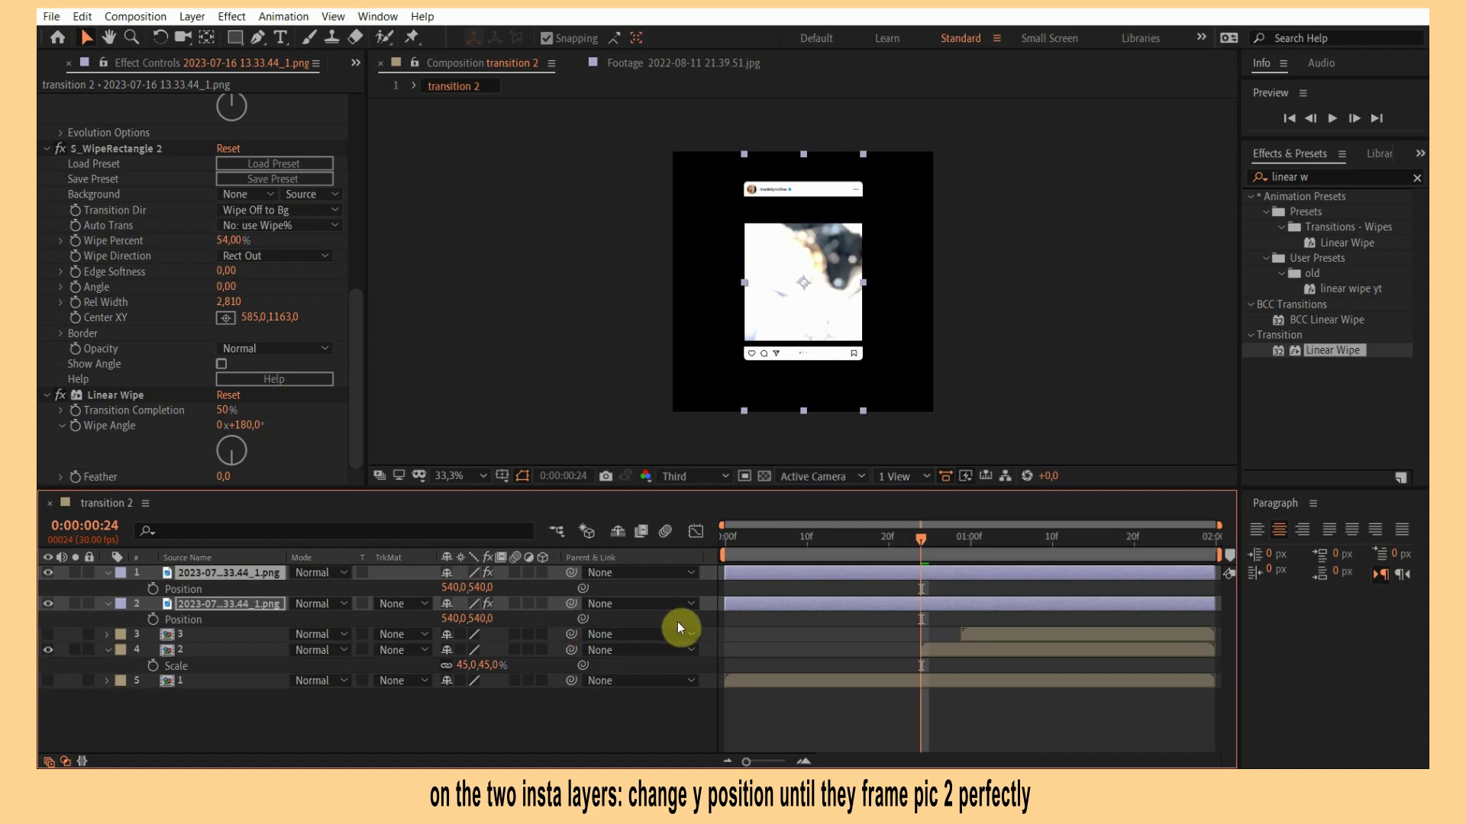
# Shift the two Instagram frame halves to Y 531 and 636 around photo 2.
pyautogui.click(741, 620)
pyautogui.moveTo(482, 587); pyautogui.dragTo(563, 625)
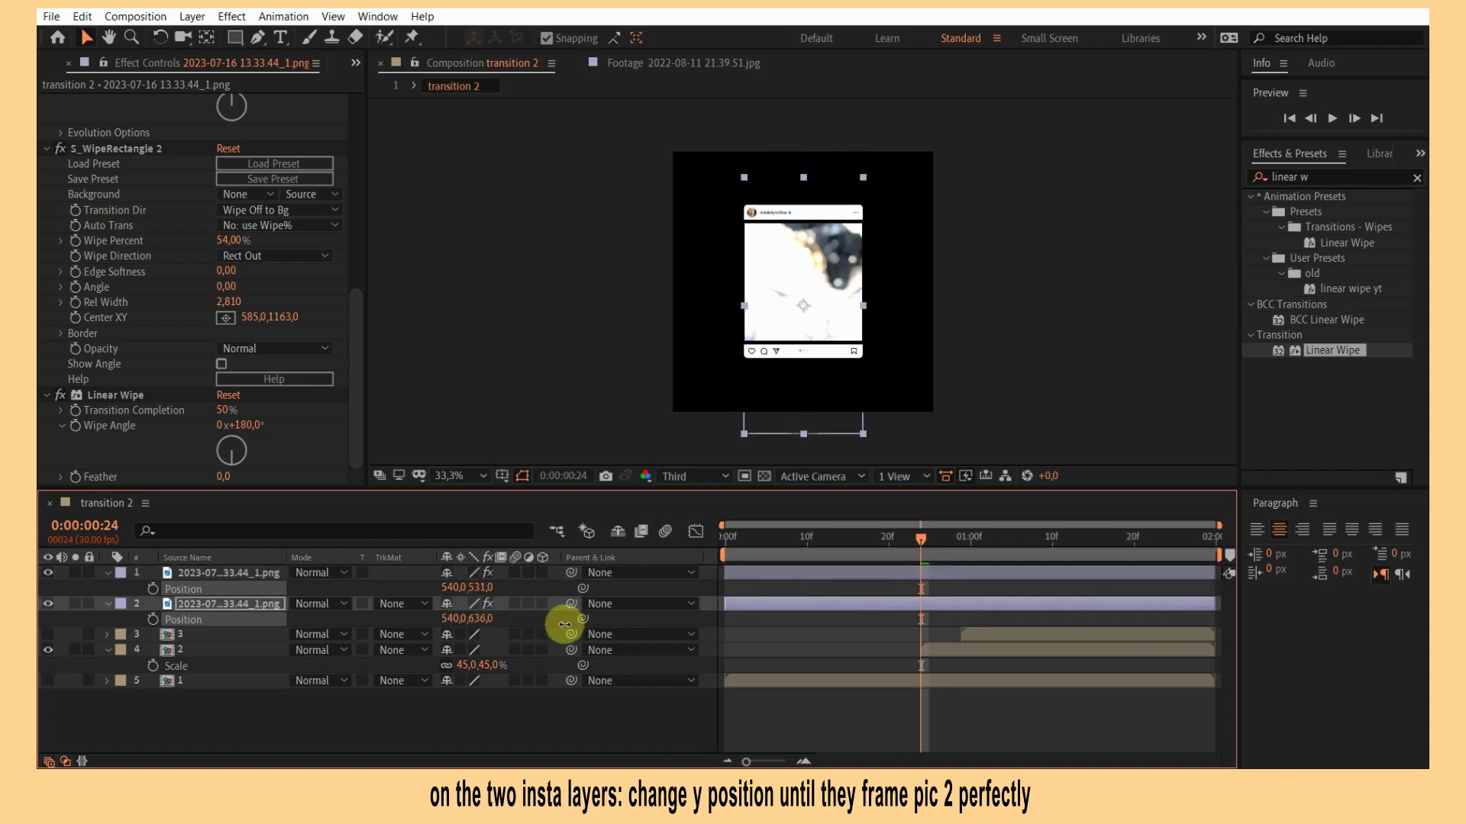
pyautogui.click(974, 632)
# Set photo 3's Scale to 45%.
pyautogui.press('s')
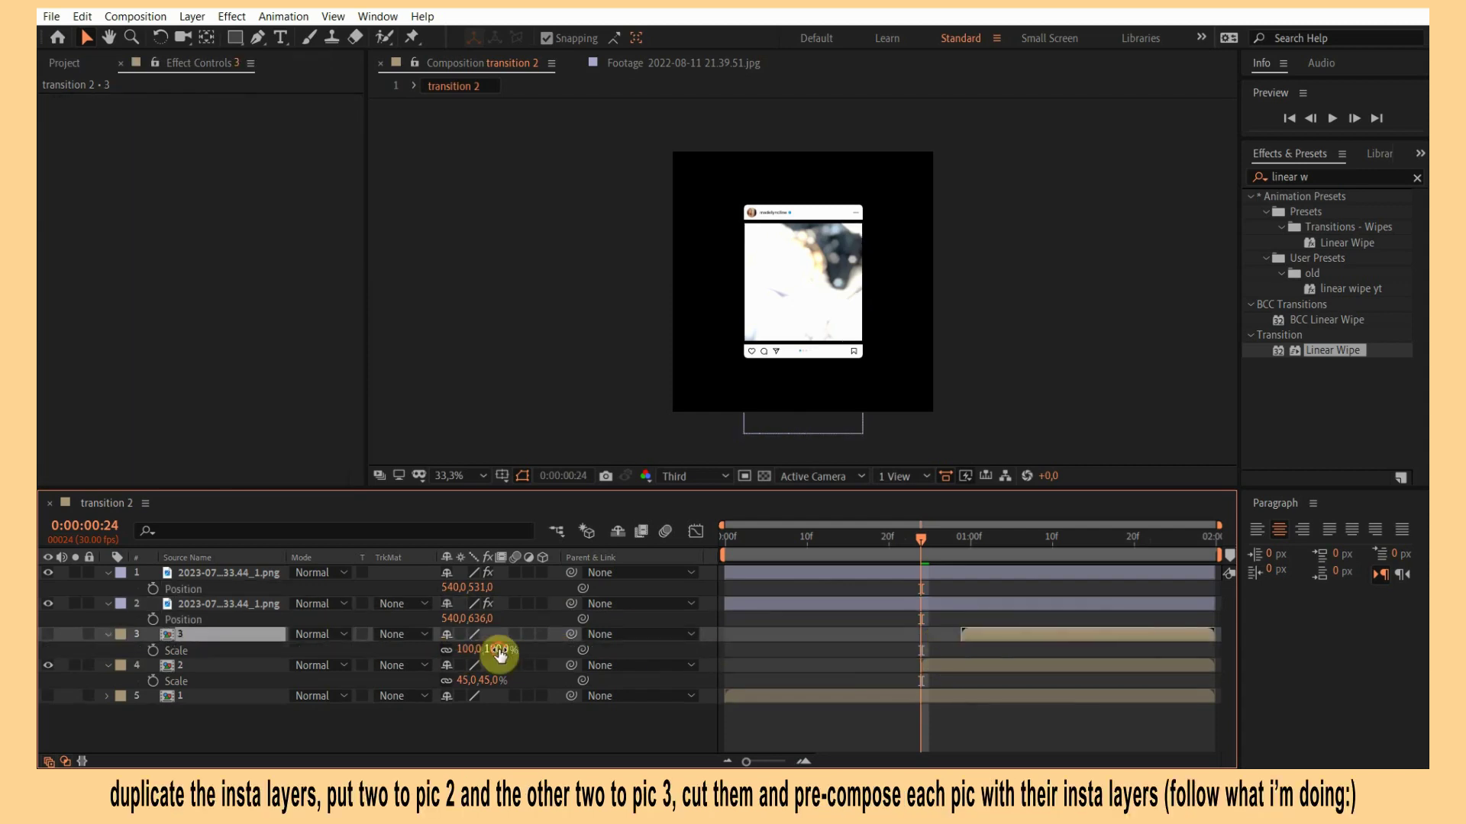
pyautogui.write('45')
pyautogui.press('Return')
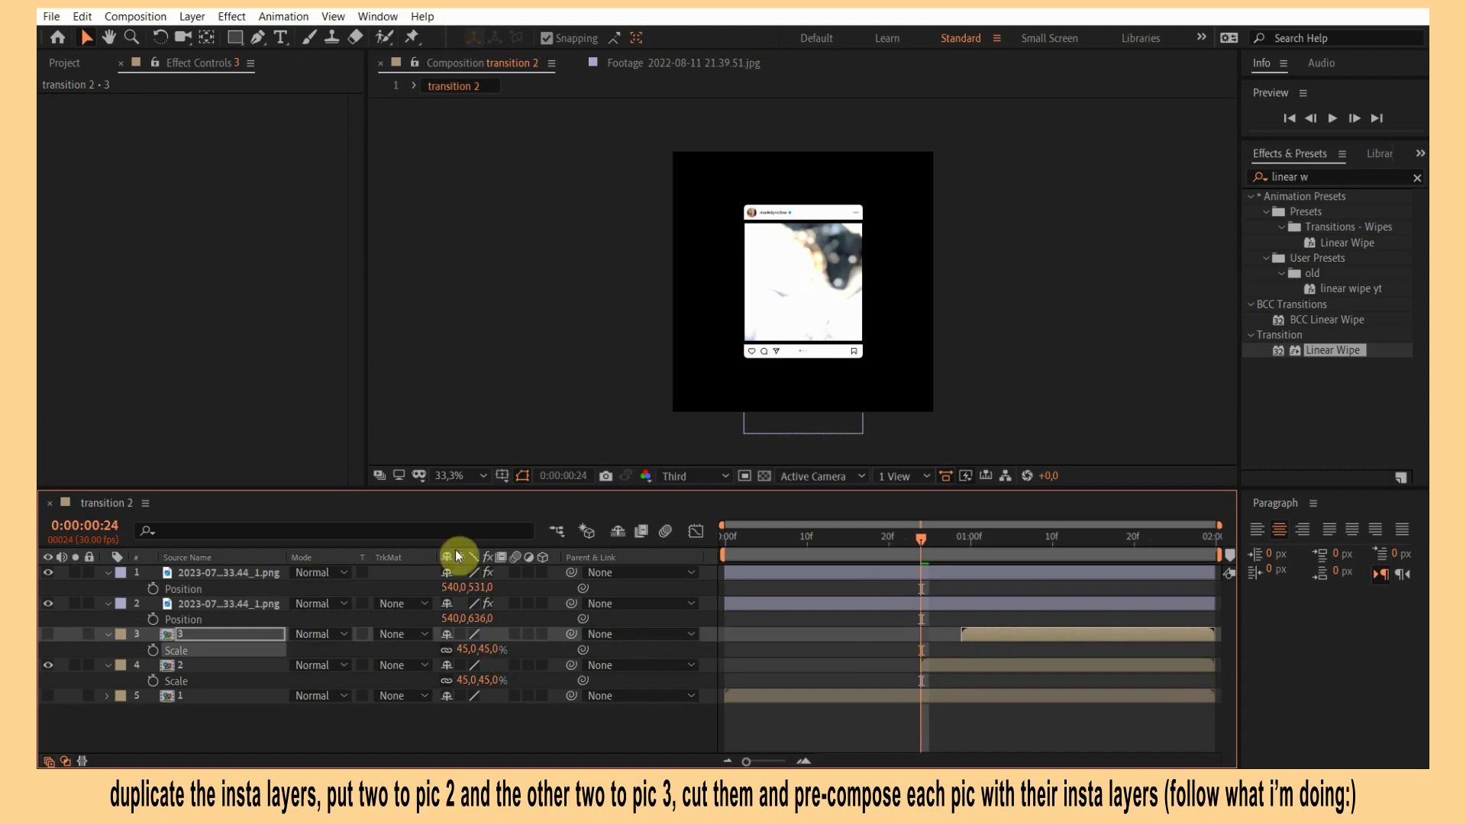
# Duplicate both frame halves above photo 2, split them, and delete the unneeded pieces.
pyautogui.click(553, 573)
pyautogui.keyDown('shift'); pyautogui.click(561, 617); pyautogui.keyUp('shift')
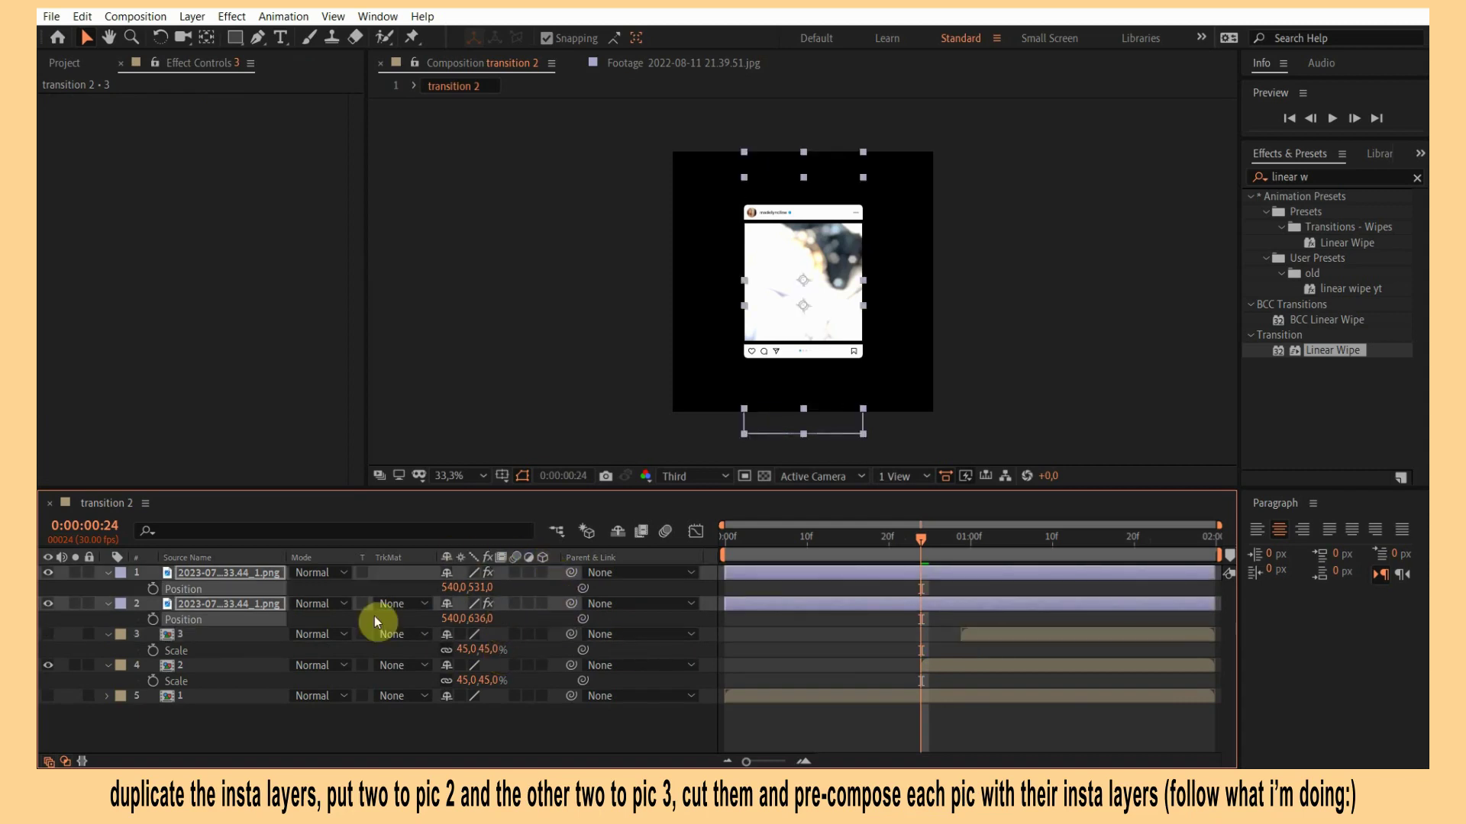
pyautogui.hotkey('ctrl', 'd')
pyautogui.moveTo(223, 620); pyautogui.dragTo(227, 694)
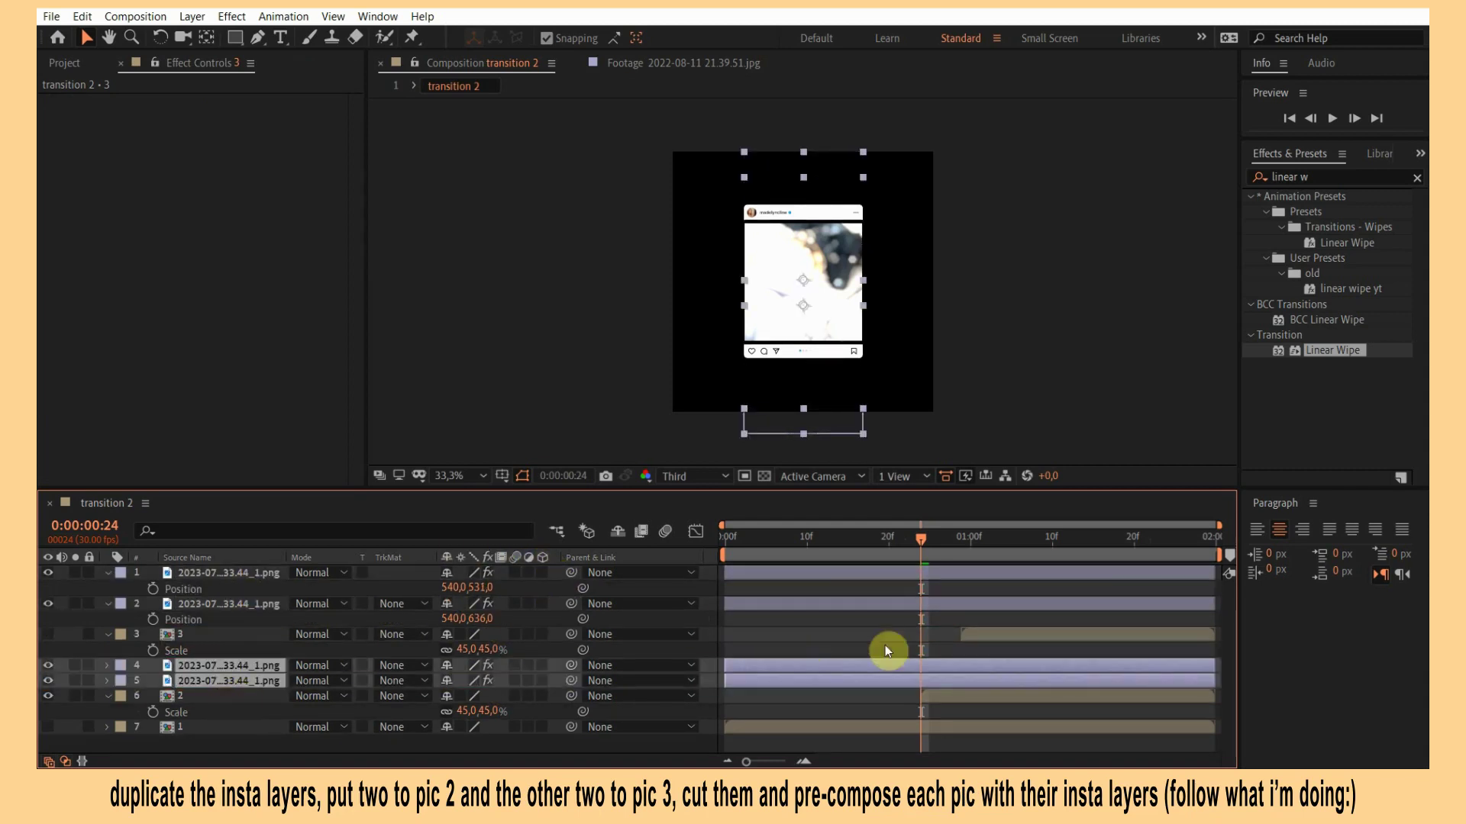
pyautogui.hotkey('ctrl', 'shift', 'd')
pyautogui.click(740, 684)
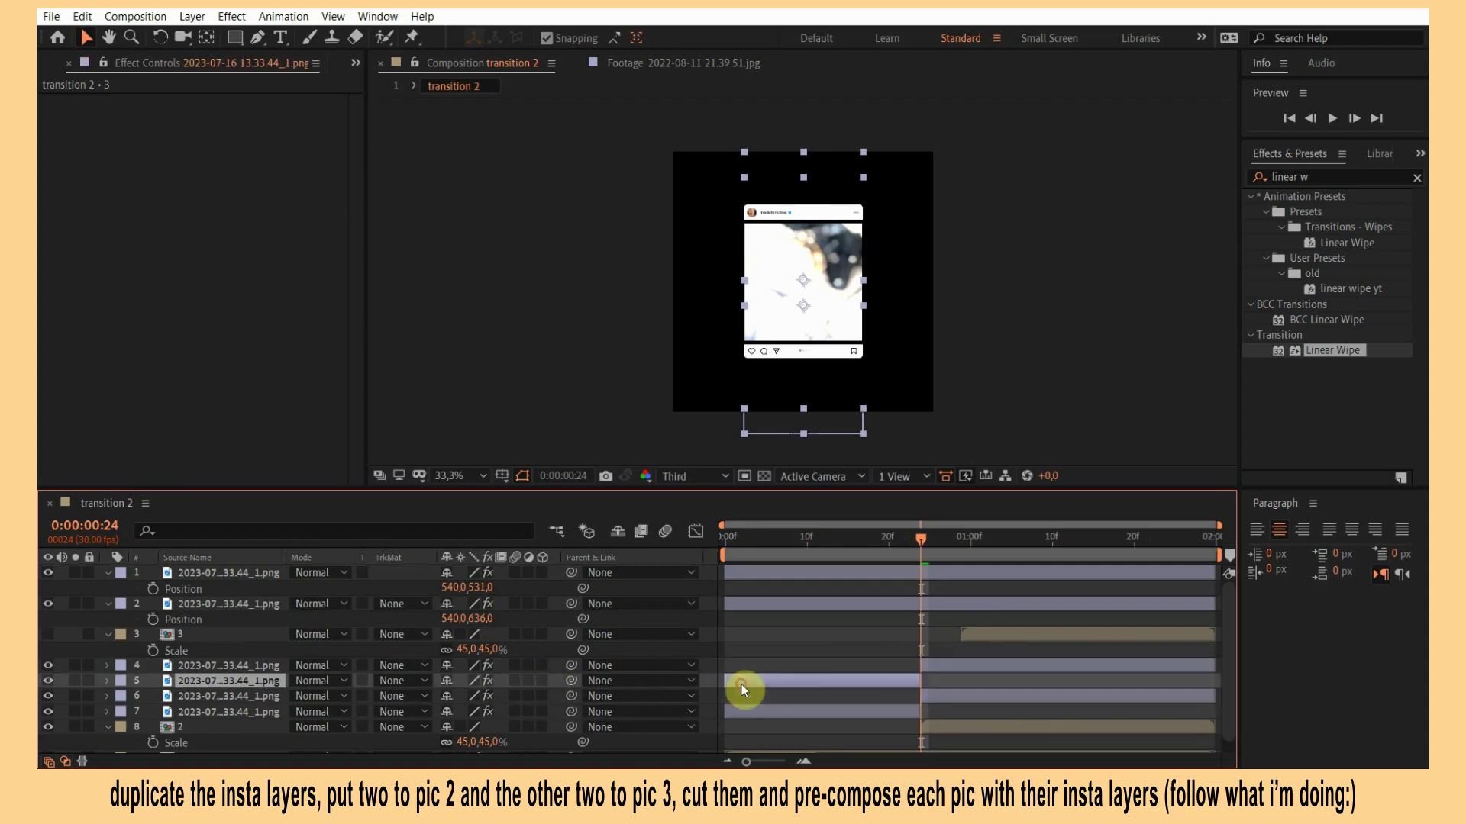
pyautogui.keyDown('ctrl'); pyautogui.click(746, 699); pyautogui.keyUp('ctrl')
pyautogui.press('Delete')
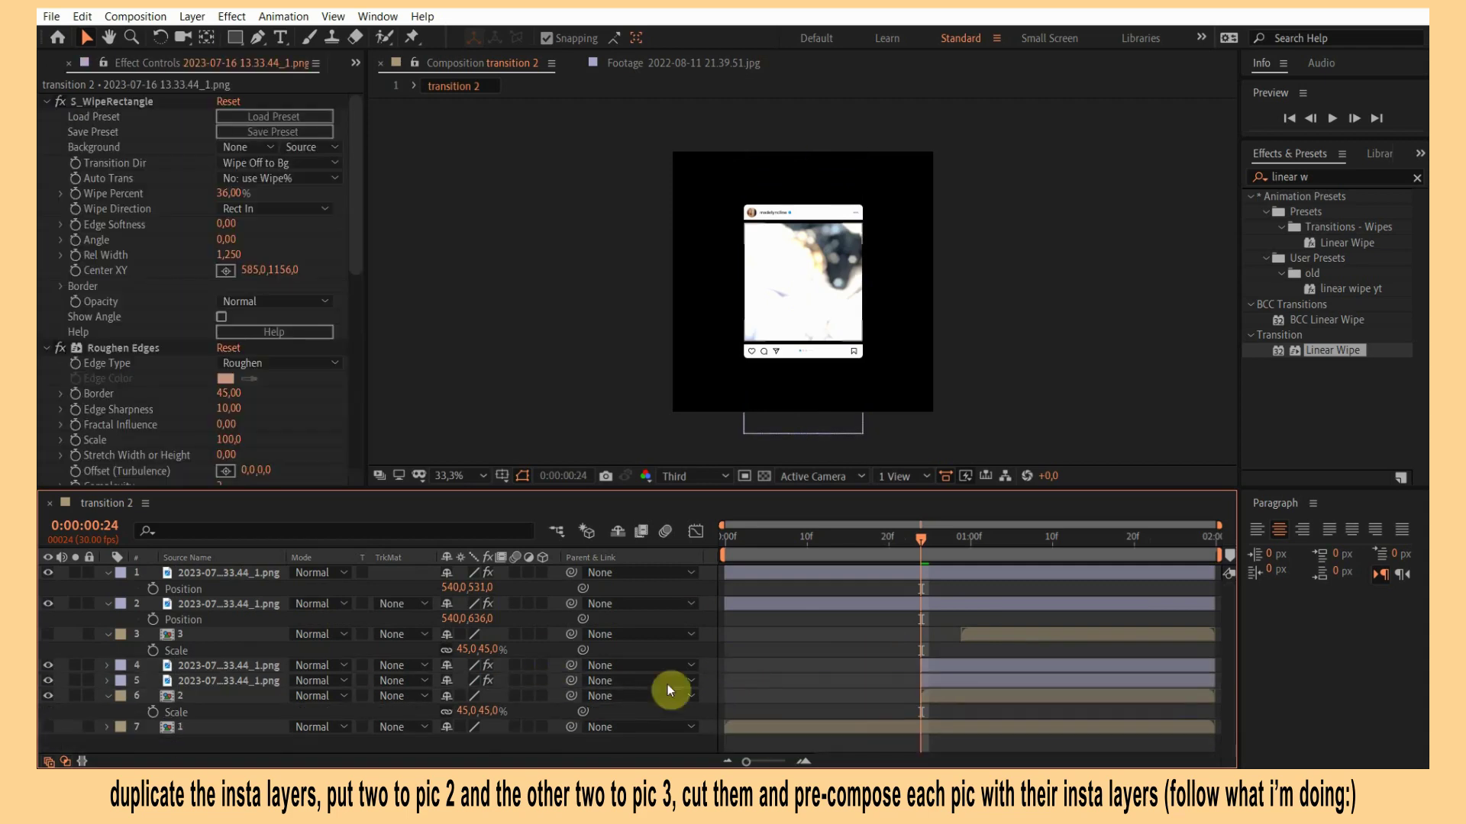
# Pre-compose photo 2 with its frame copies into a comp named 2.
pyautogui.keyDown('ctrl'); pyautogui.click(559, 696); pyautogui.keyUp('ctrl')
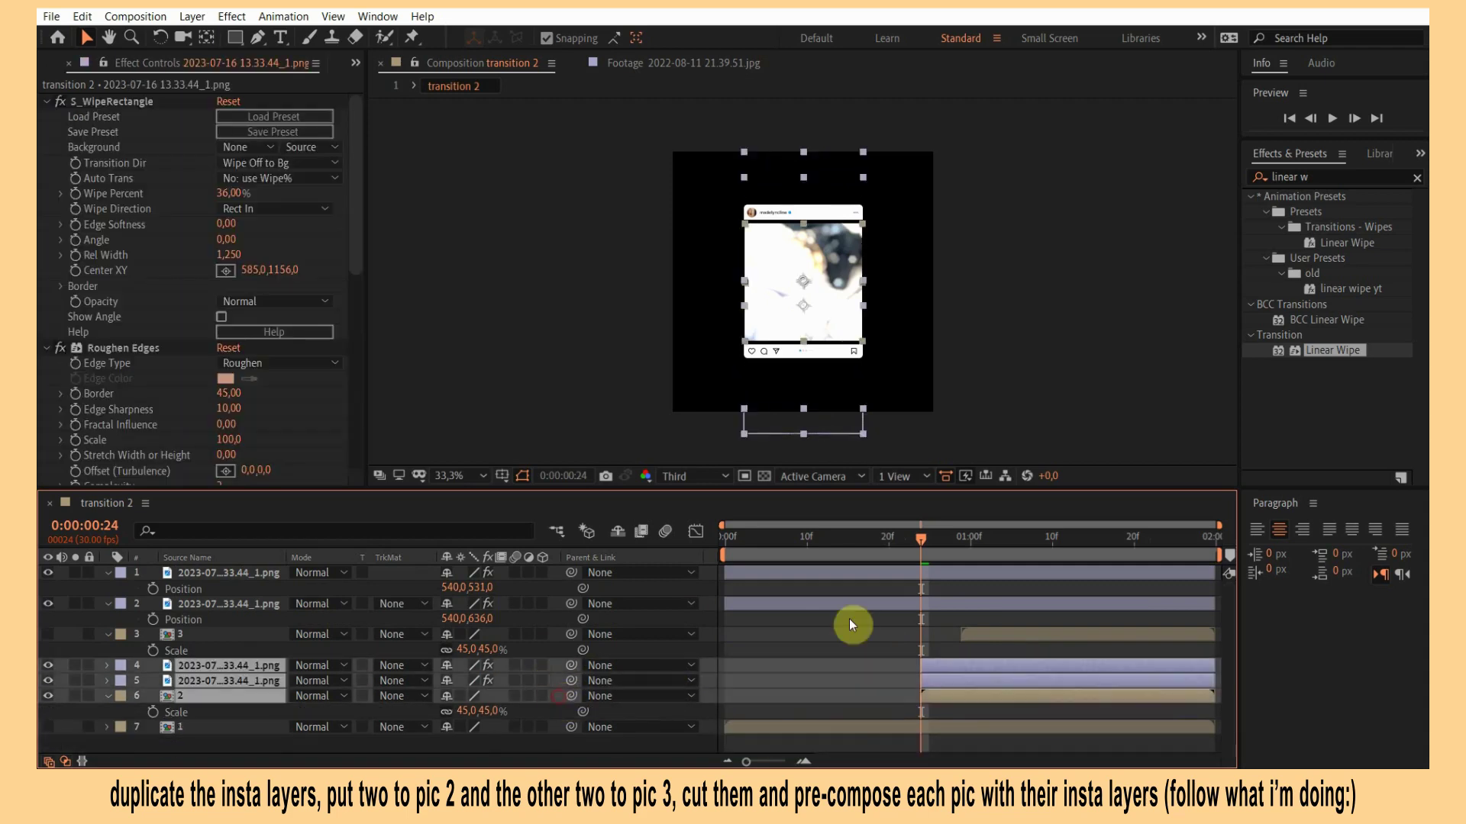
pyautogui.rightClick(1006, 673)
pyautogui.hotkey('ctrl', 'shift', 'c')
pyautogui.press('Return')
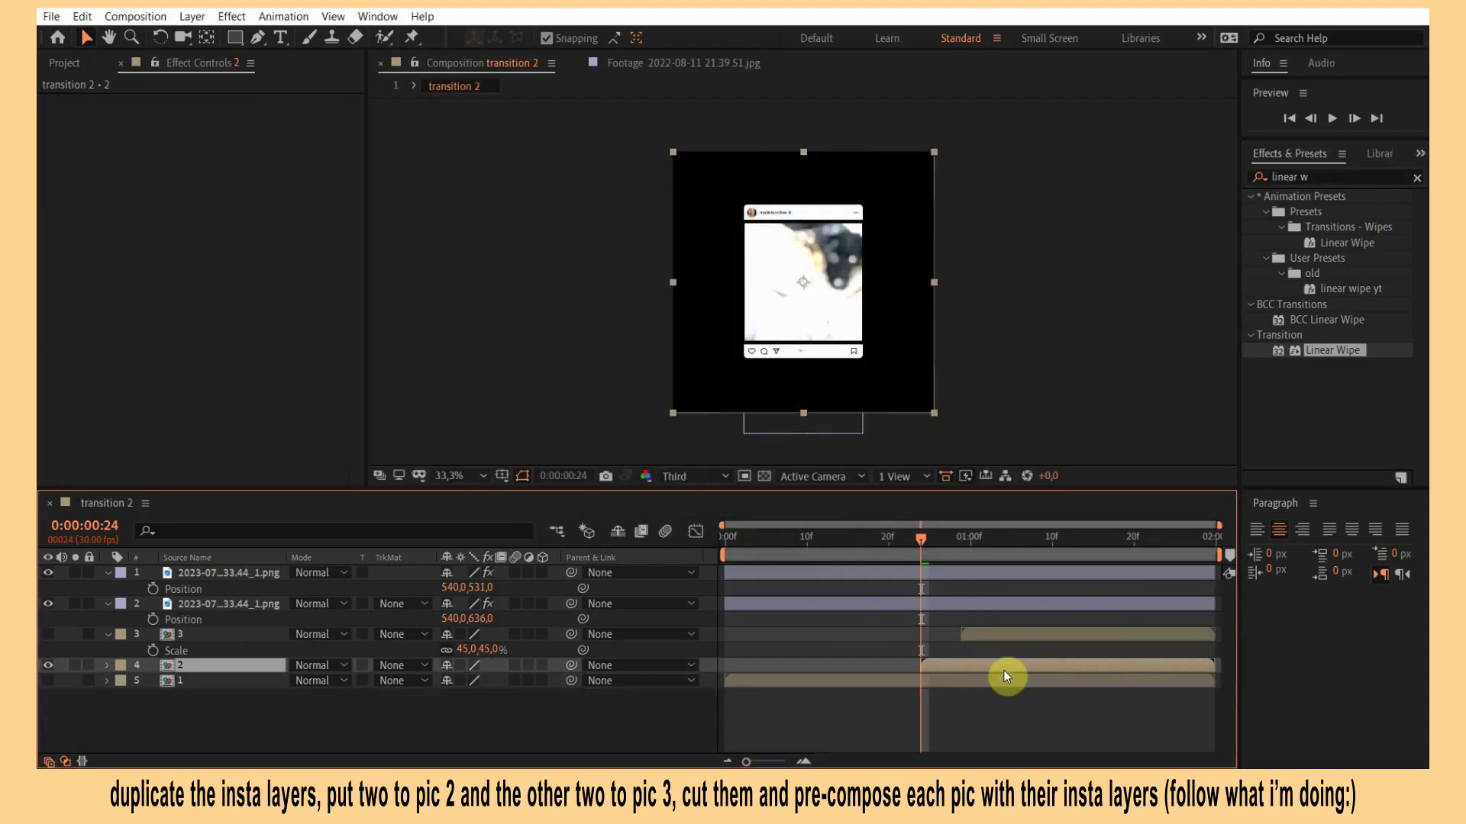
# Trim both remaining frame halves to start at frame 29 with photo 3.
pyautogui.click(960, 542)
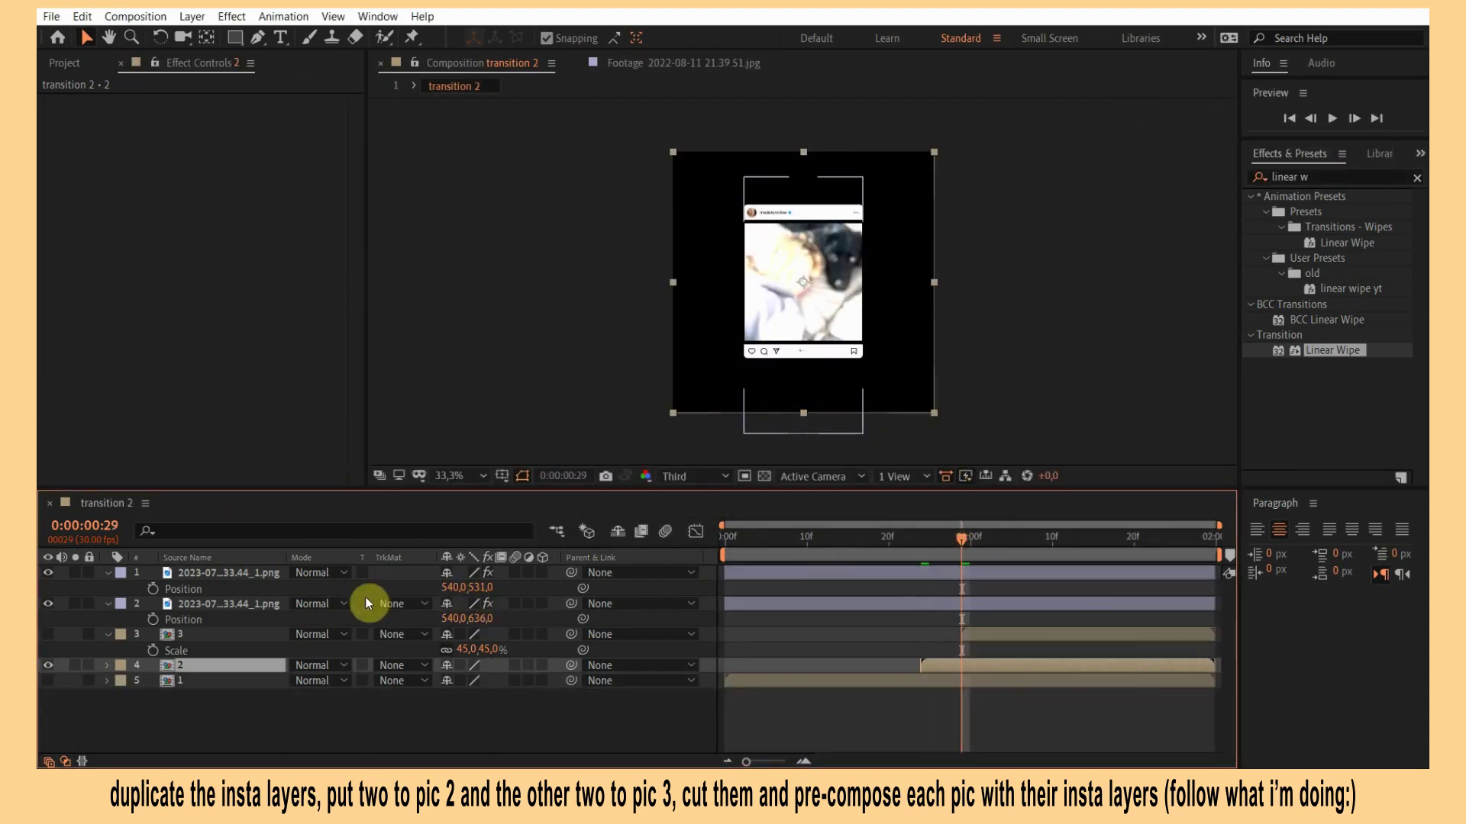
pyautogui.click(258, 602)
pyautogui.hotkey('ctrl', 'shift', 'd')
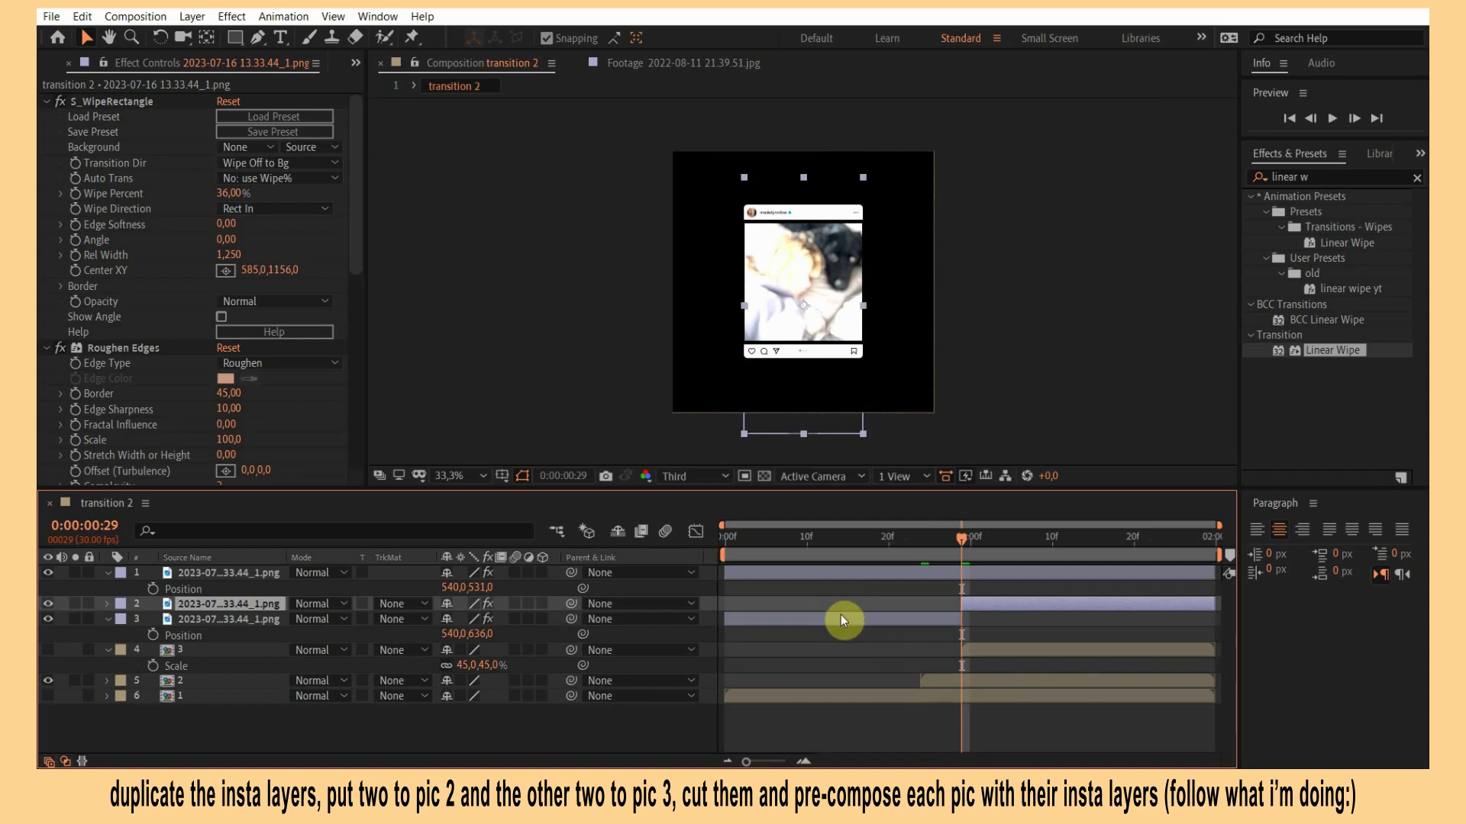
pyautogui.click(841, 617)
pyautogui.press('Delete')
pyautogui.click(835, 577)
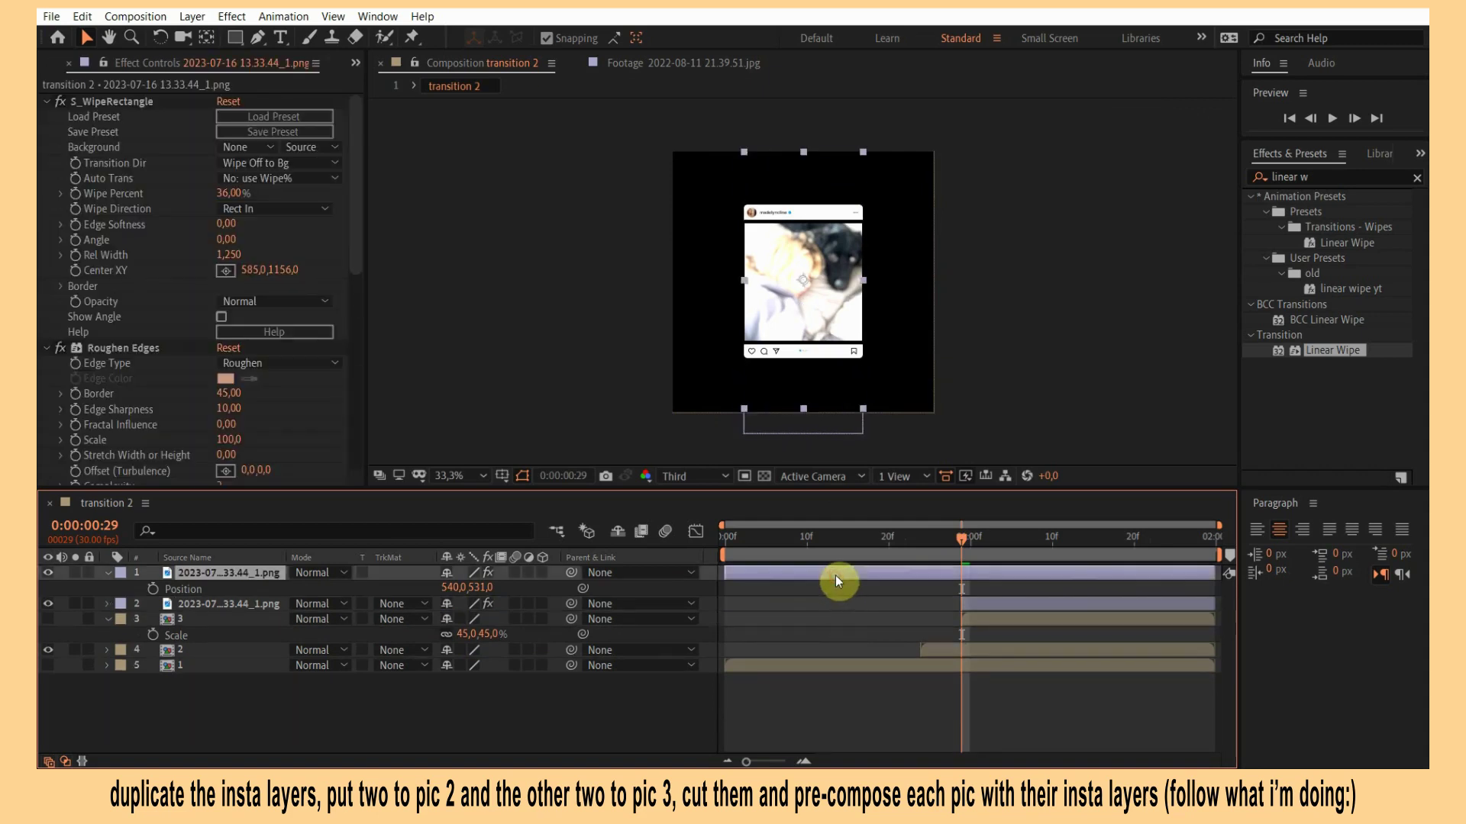
pyautogui.hotkey('ctrl', 'shift', 'd')
pyautogui.click(834, 589)
pyautogui.press('Delete')
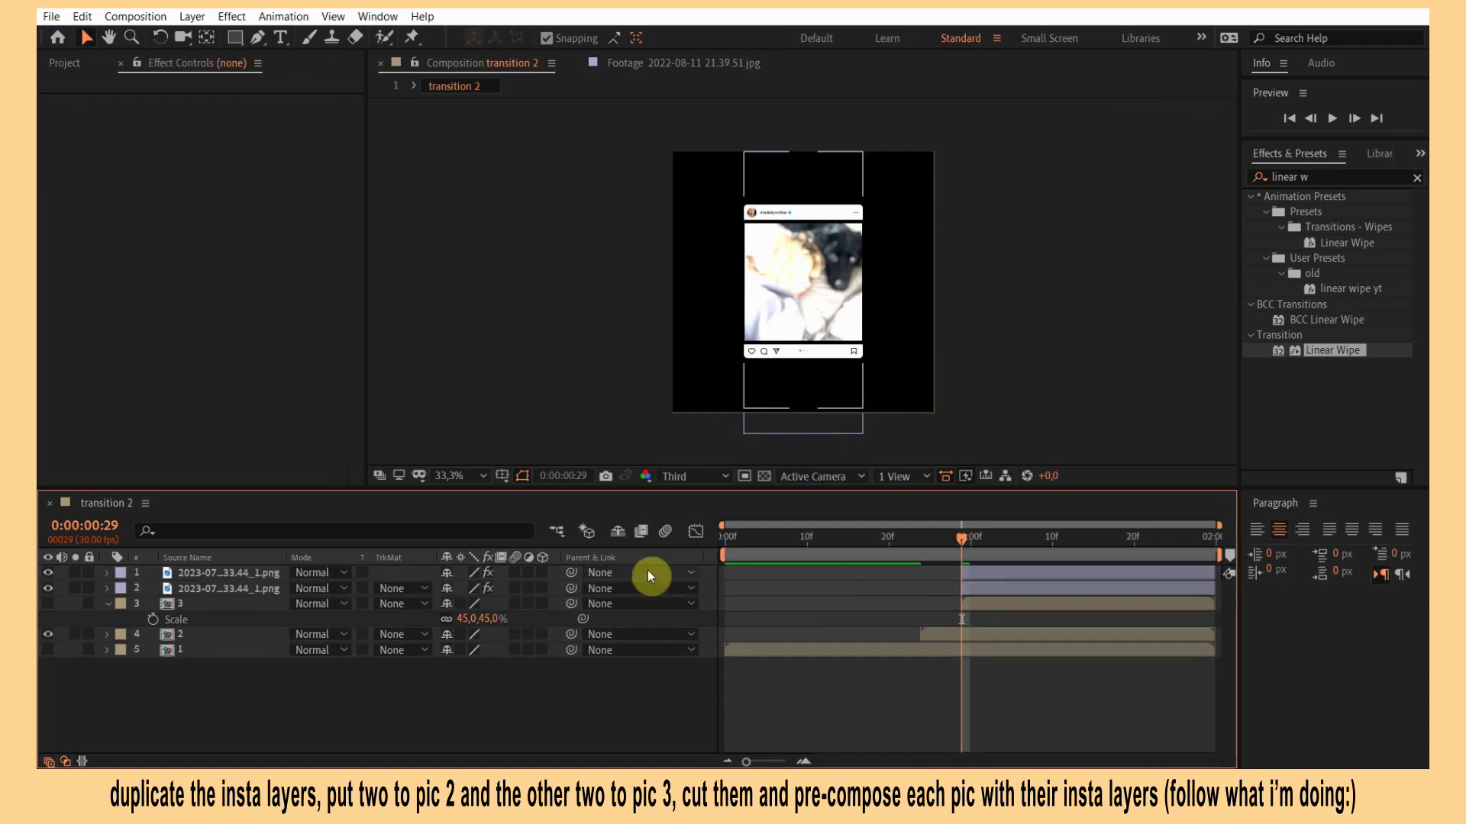
pyautogui.moveTo(554, 571); pyautogui.dragTo(557, 613)
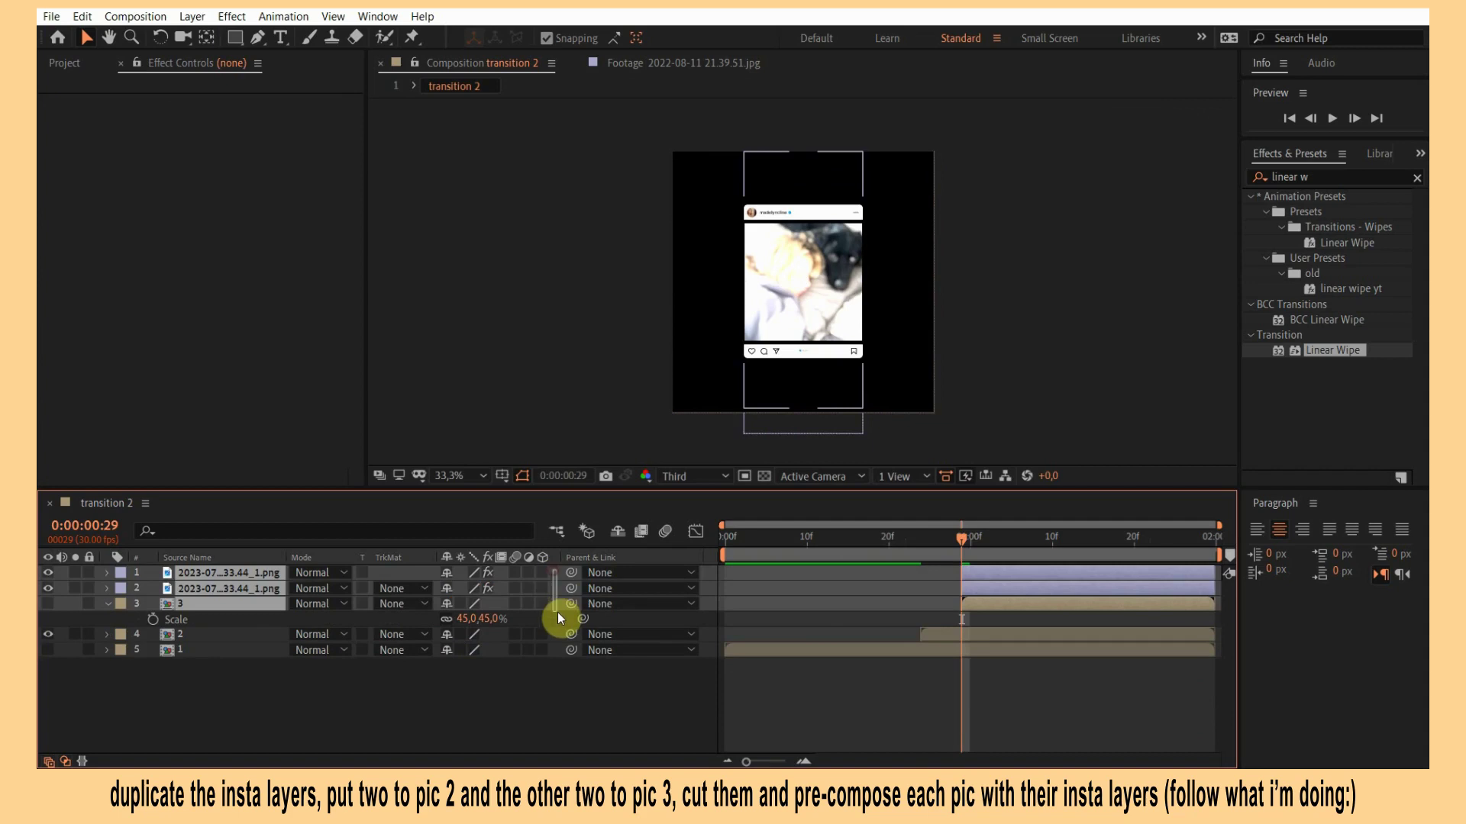
# Pre-compose photo 3 with its frame halves into a comp named 3 and preview.
pyautogui.rightClick(1100, 595)
pyautogui.hotkey('ctrl', 'shift', 'c')
pyautogui.write('3')
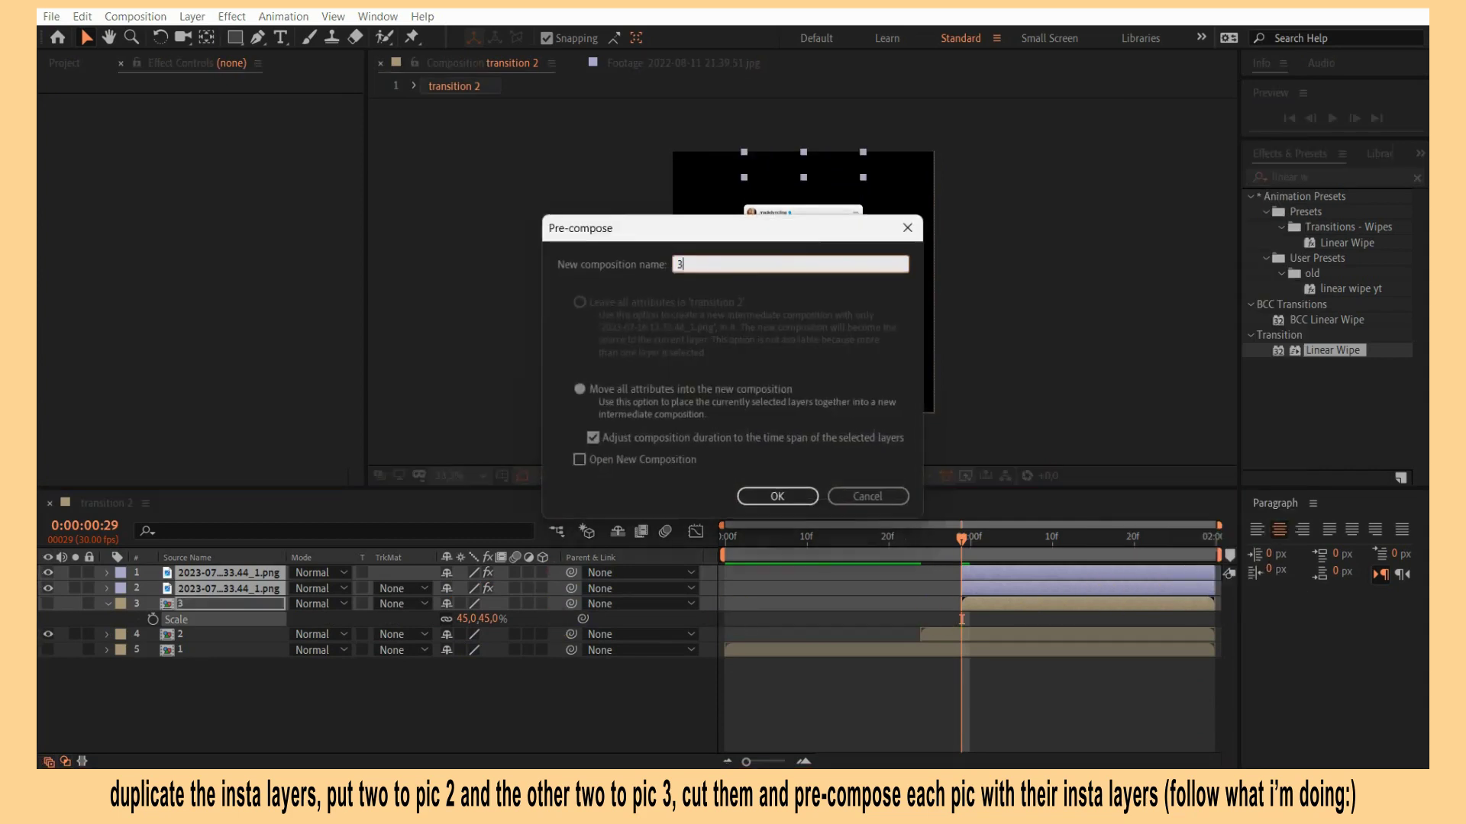
pyautogui.press('Escape')
pyautogui.hotkey('ctrl', 'shift', 'c')
pyautogui.press('Return')
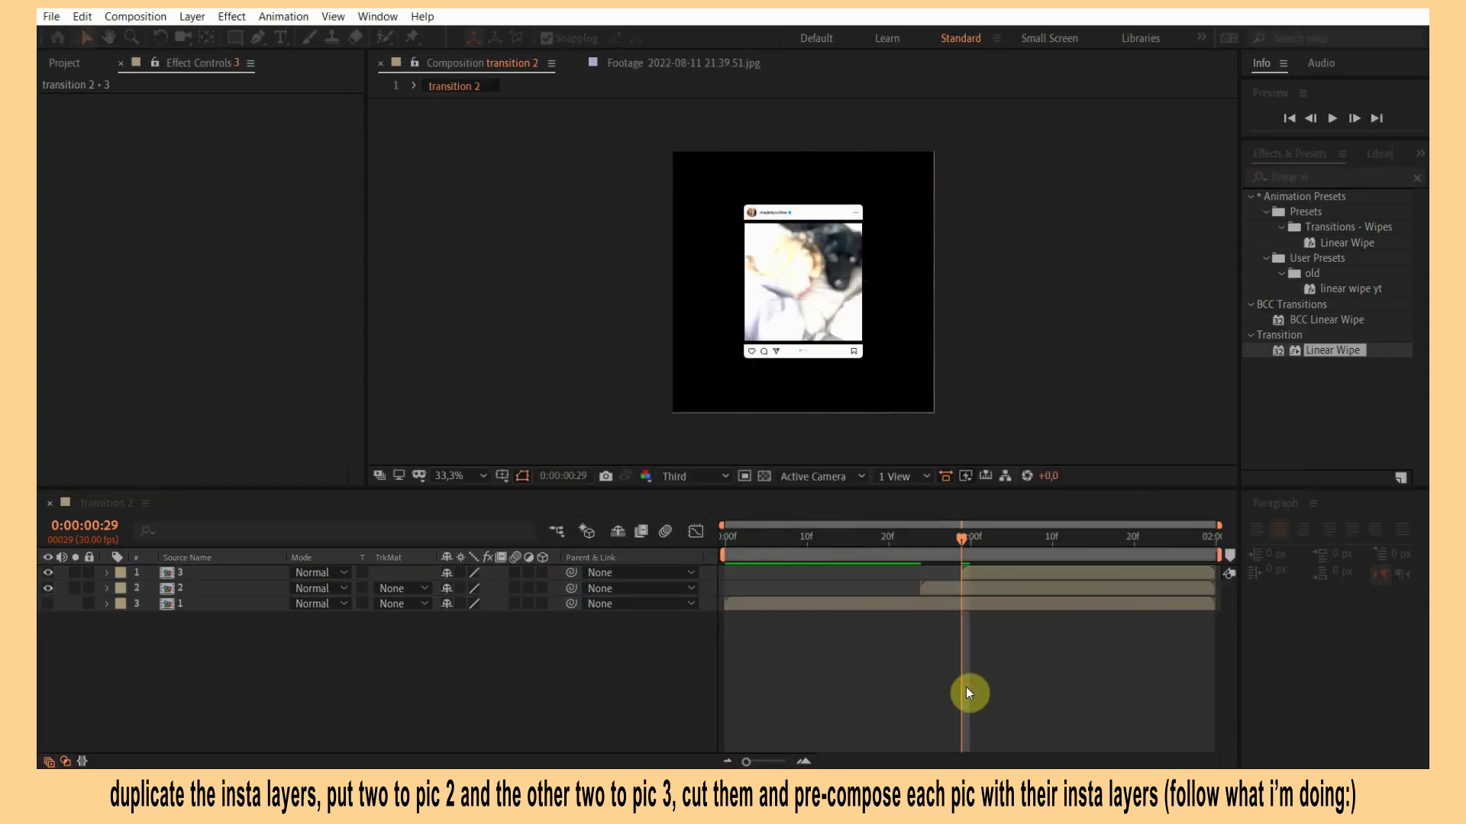
pyautogui.press('space')
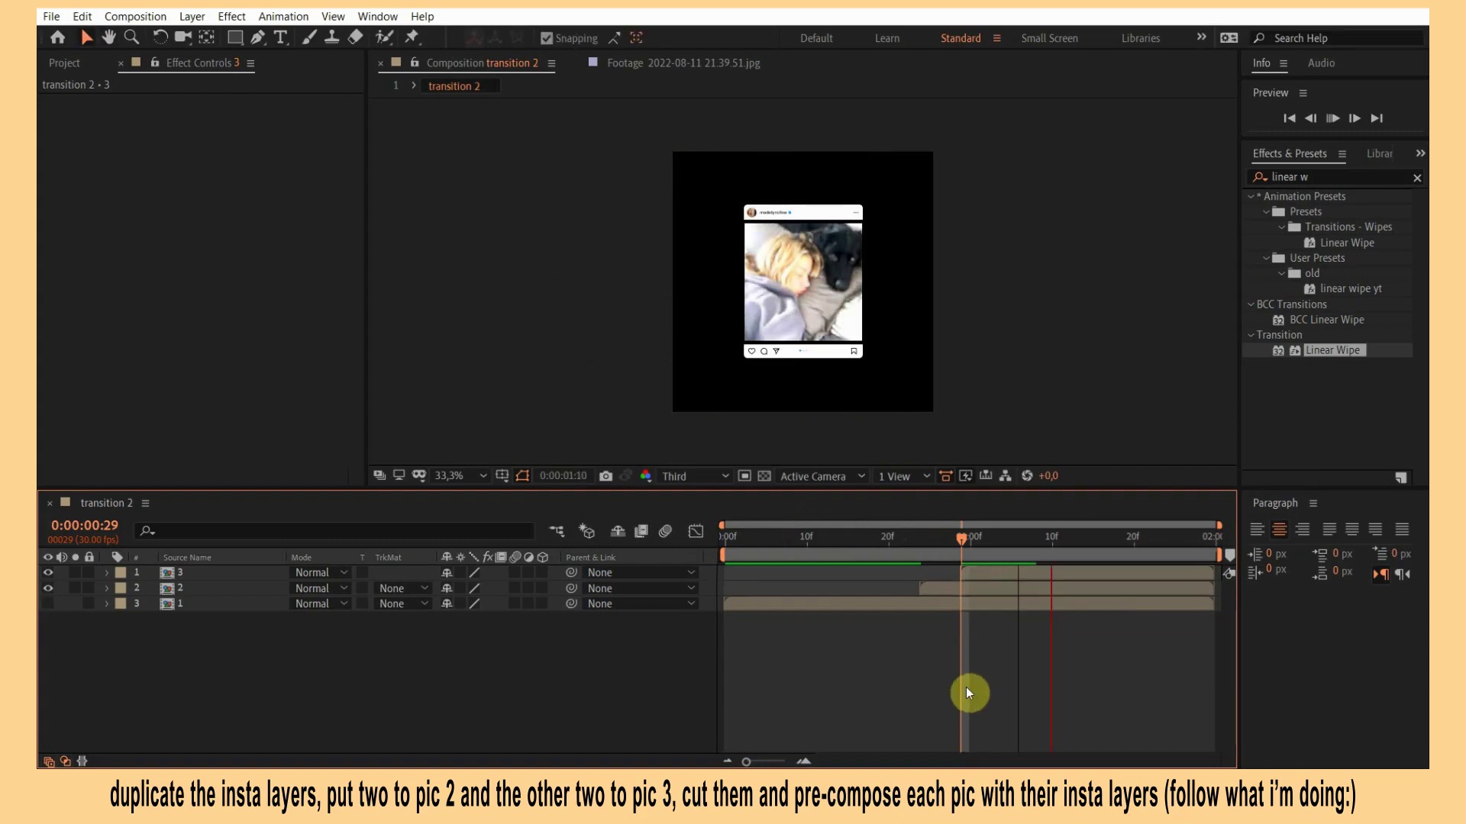
pyautogui.click(974, 539)
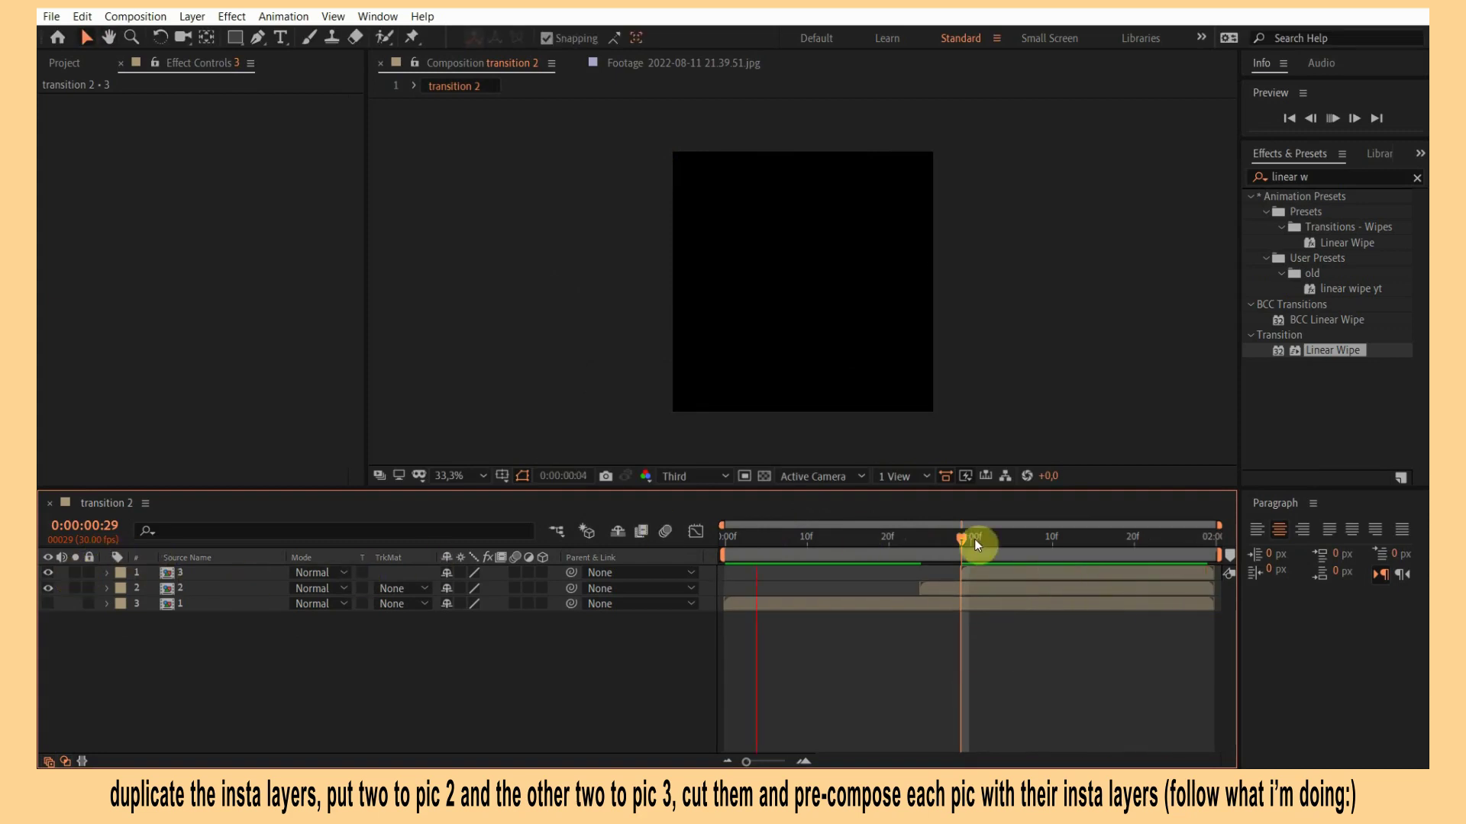
# Turn on photo 3 inside precomp 3, return to transition 2, and save the project.
pyautogui.doubleClick(974, 569)
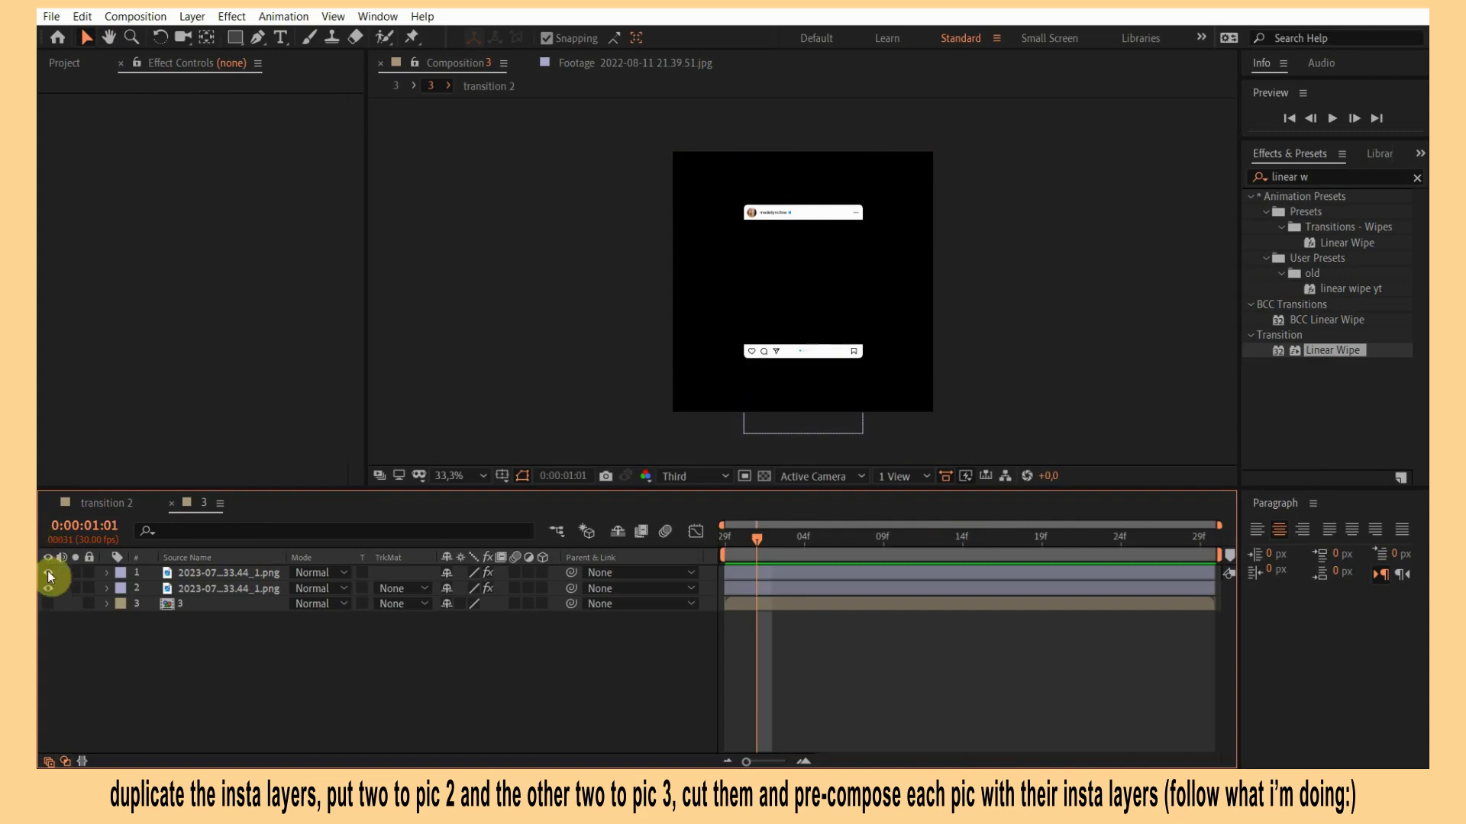
pyautogui.click(49, 604)
pyautogui.click(168, 505)
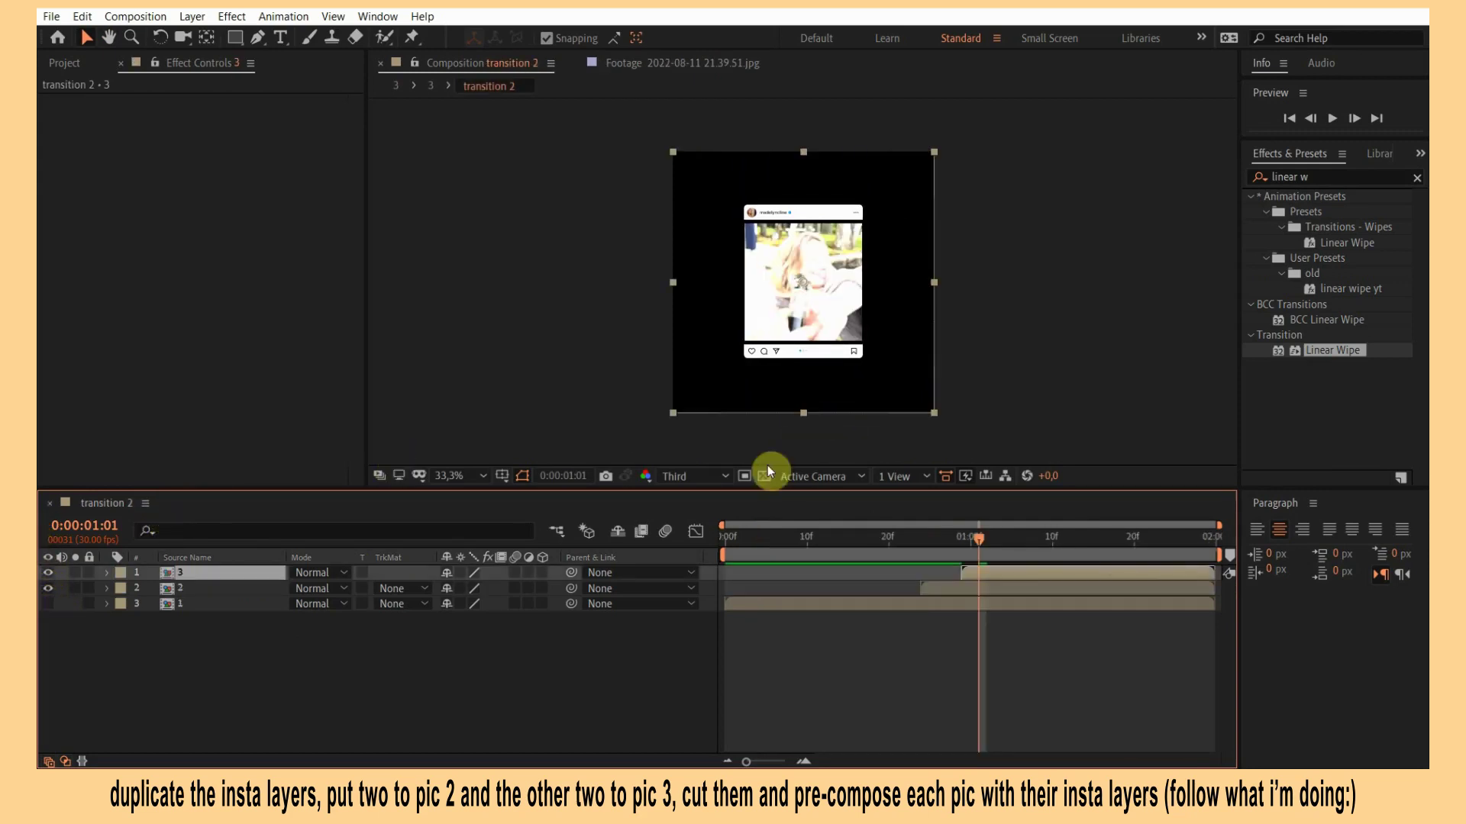
pyautogui.hotkey('ctrl', 's')
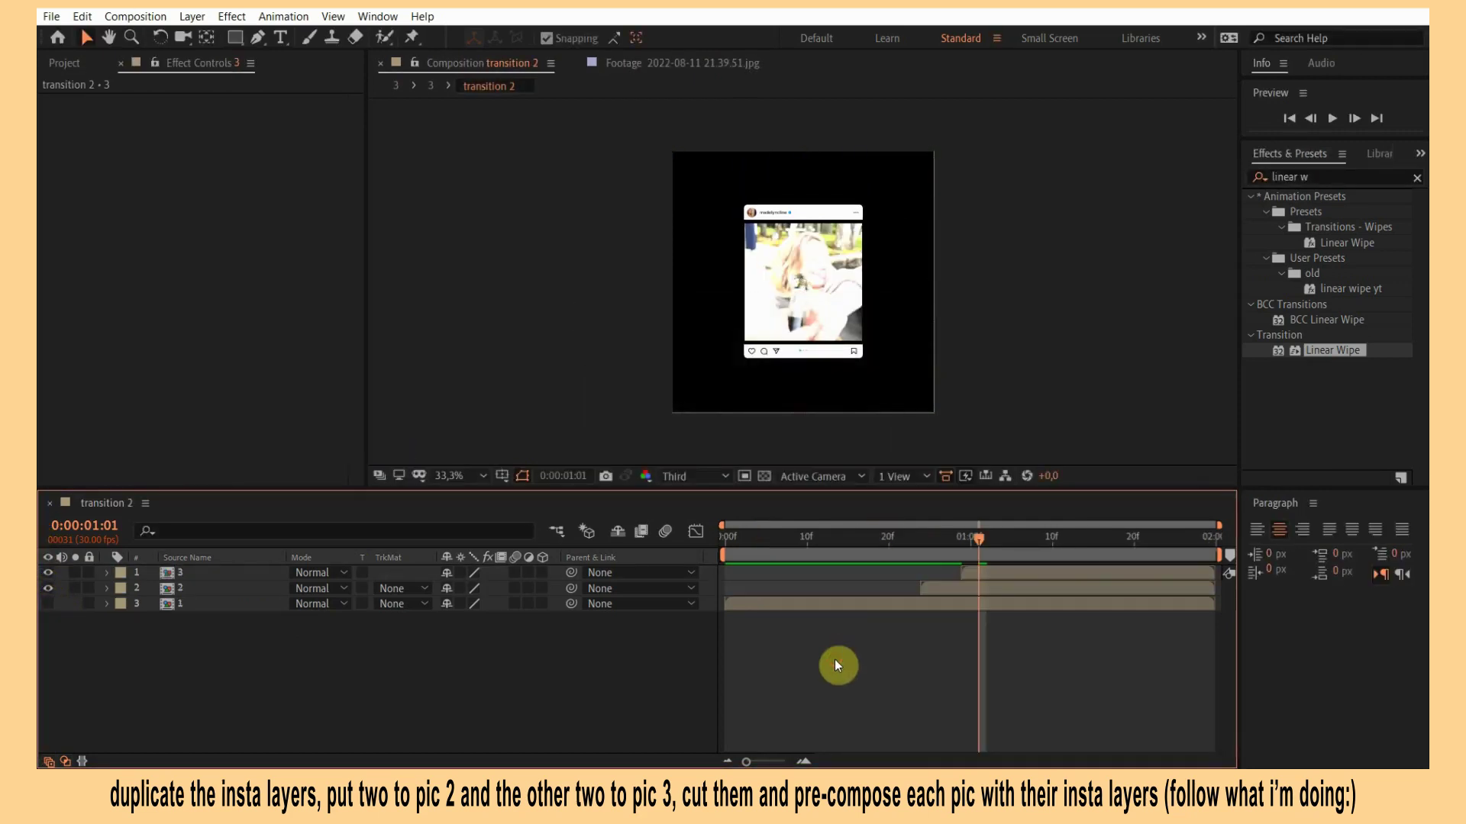
pyautogui.press('space')
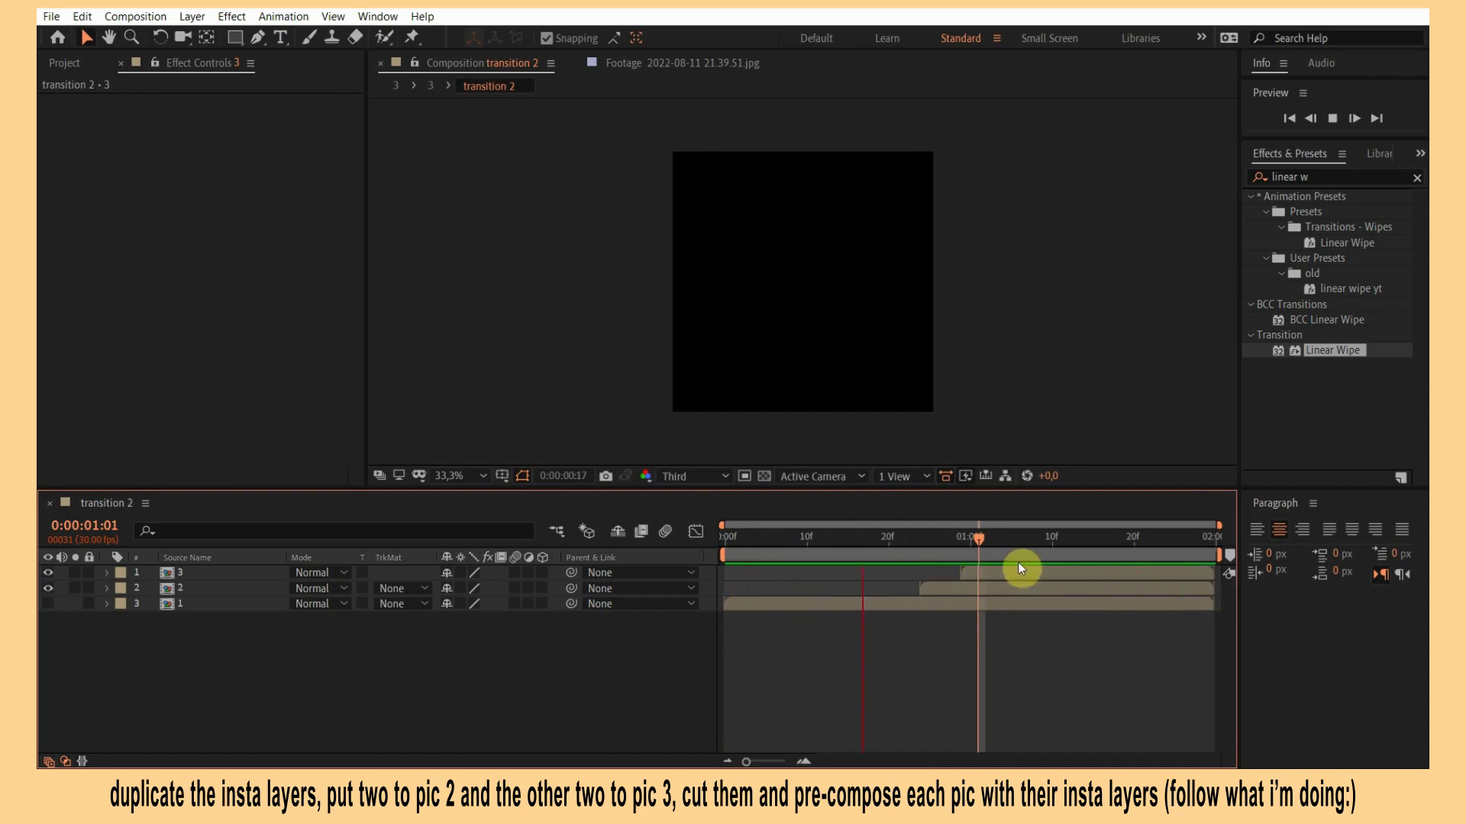
# Turn on the proportional grid, show photo 1, and scale photos 2 and 3 to 75%.
pyautogui.click(555, 574)
pyautogui.keyDown('shift'); pyautogui.click(561, 589); pyautogui.keyUp('shift')
pyautogui.press('s')
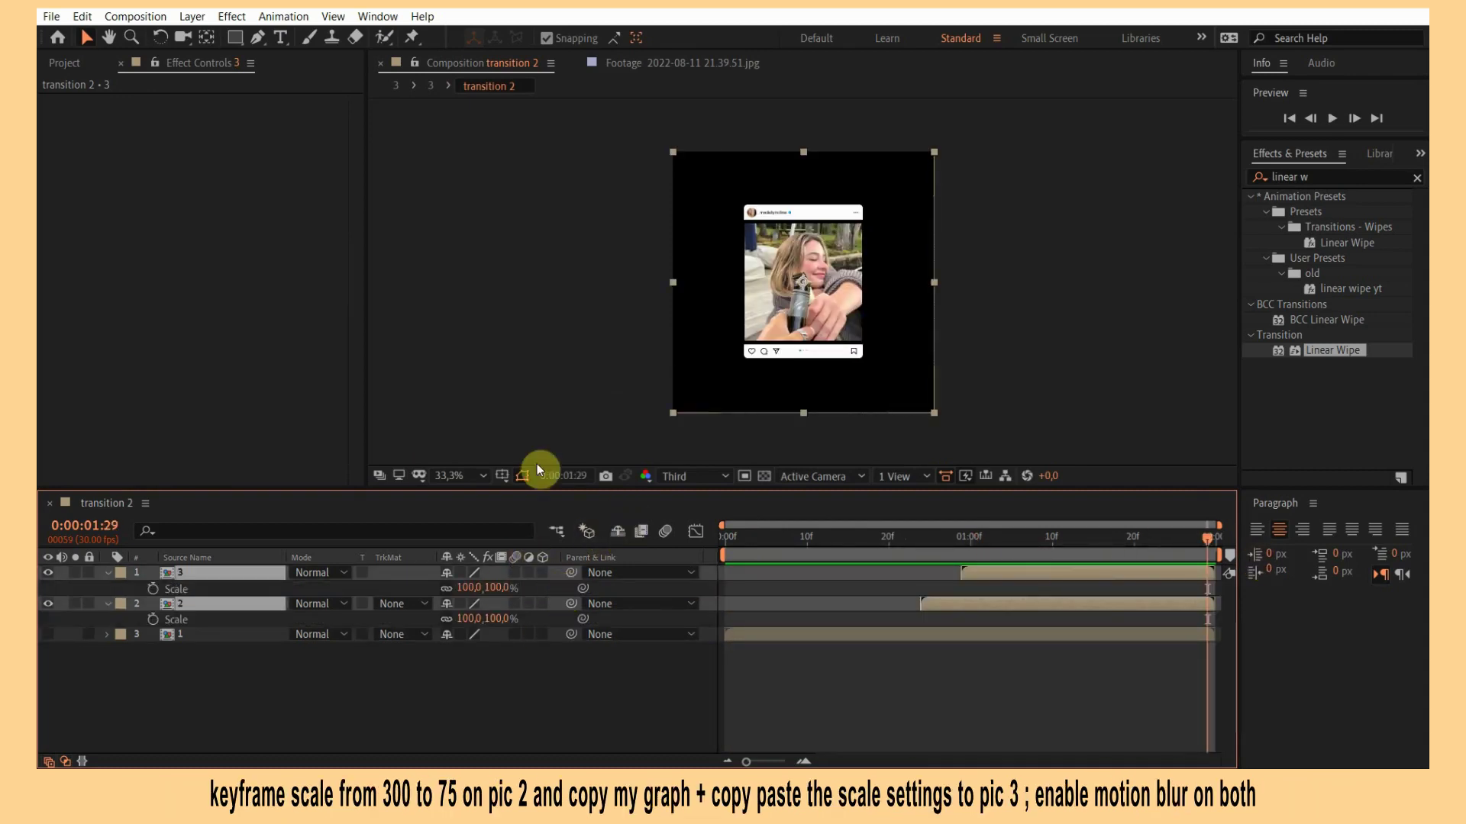
pyautogui.click(523, 476)
pyautogui.click(548, 513)
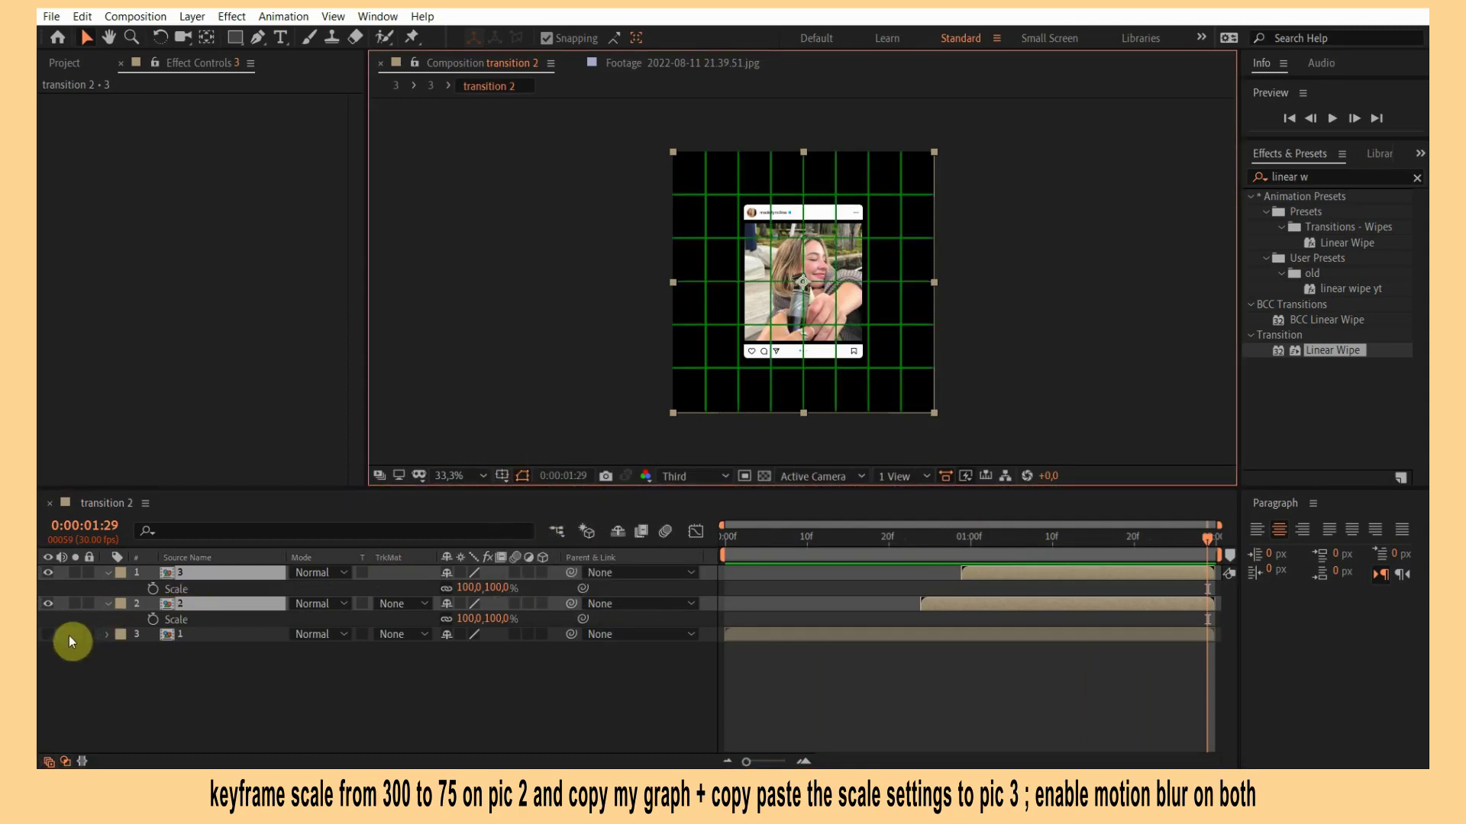
pyautogui.click(48, 634)
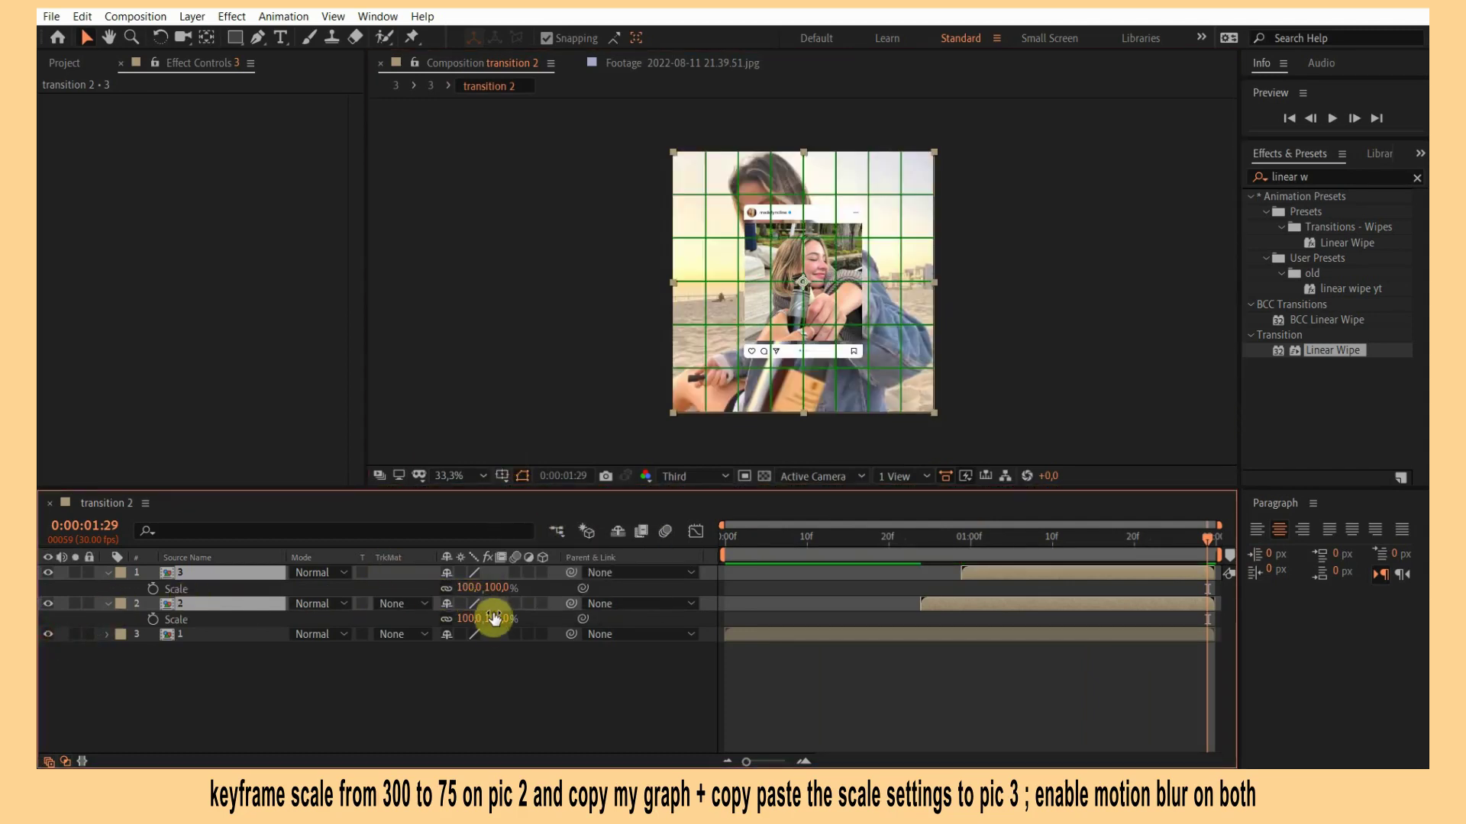
pyautogui.moveTo(487, 615); pyautogui.dragTo(474, 619)
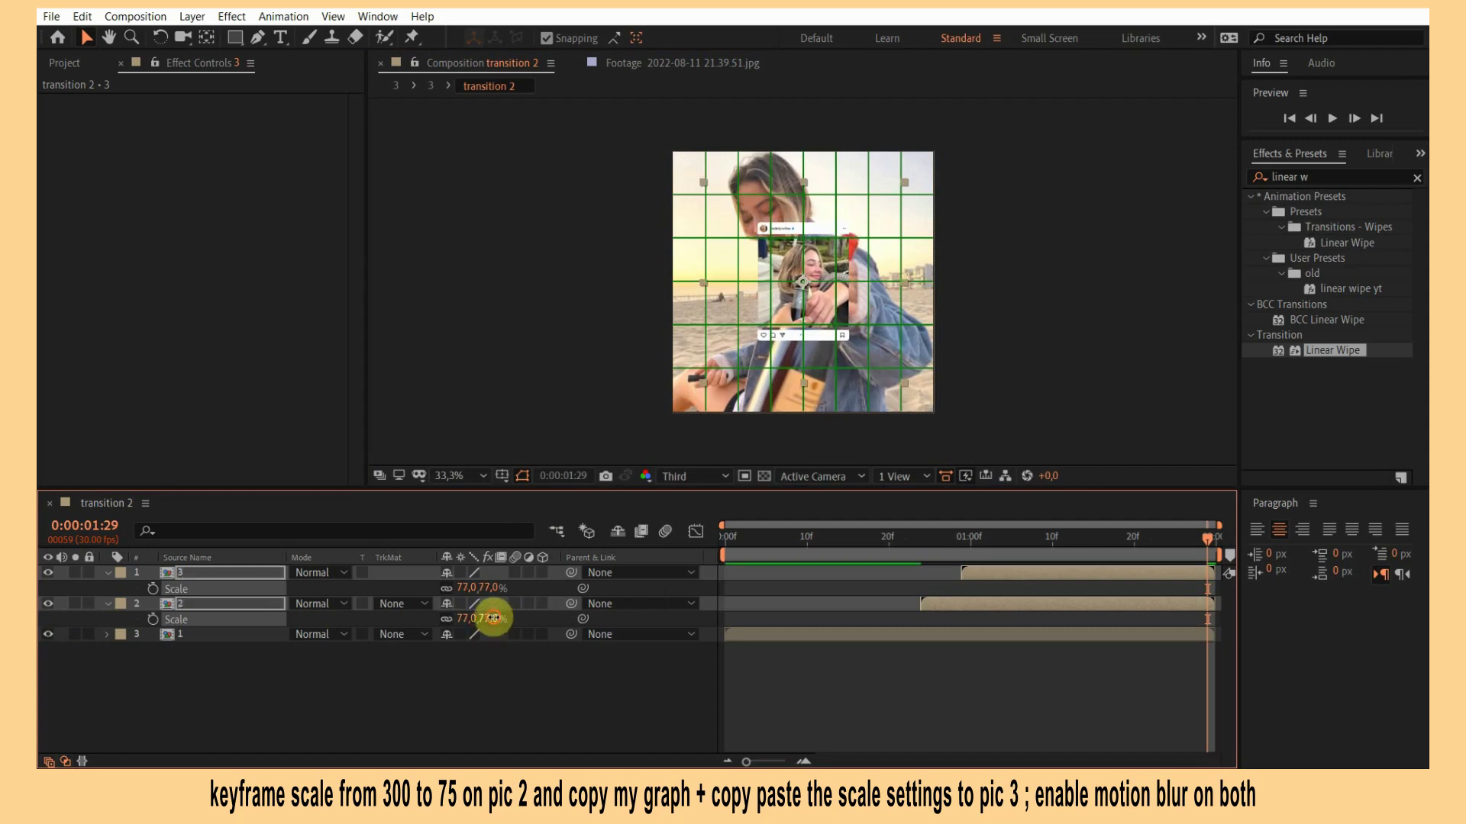
pyautogui.click(494, 618)
pyautogui.write('75')
pyautogui.press('Return')
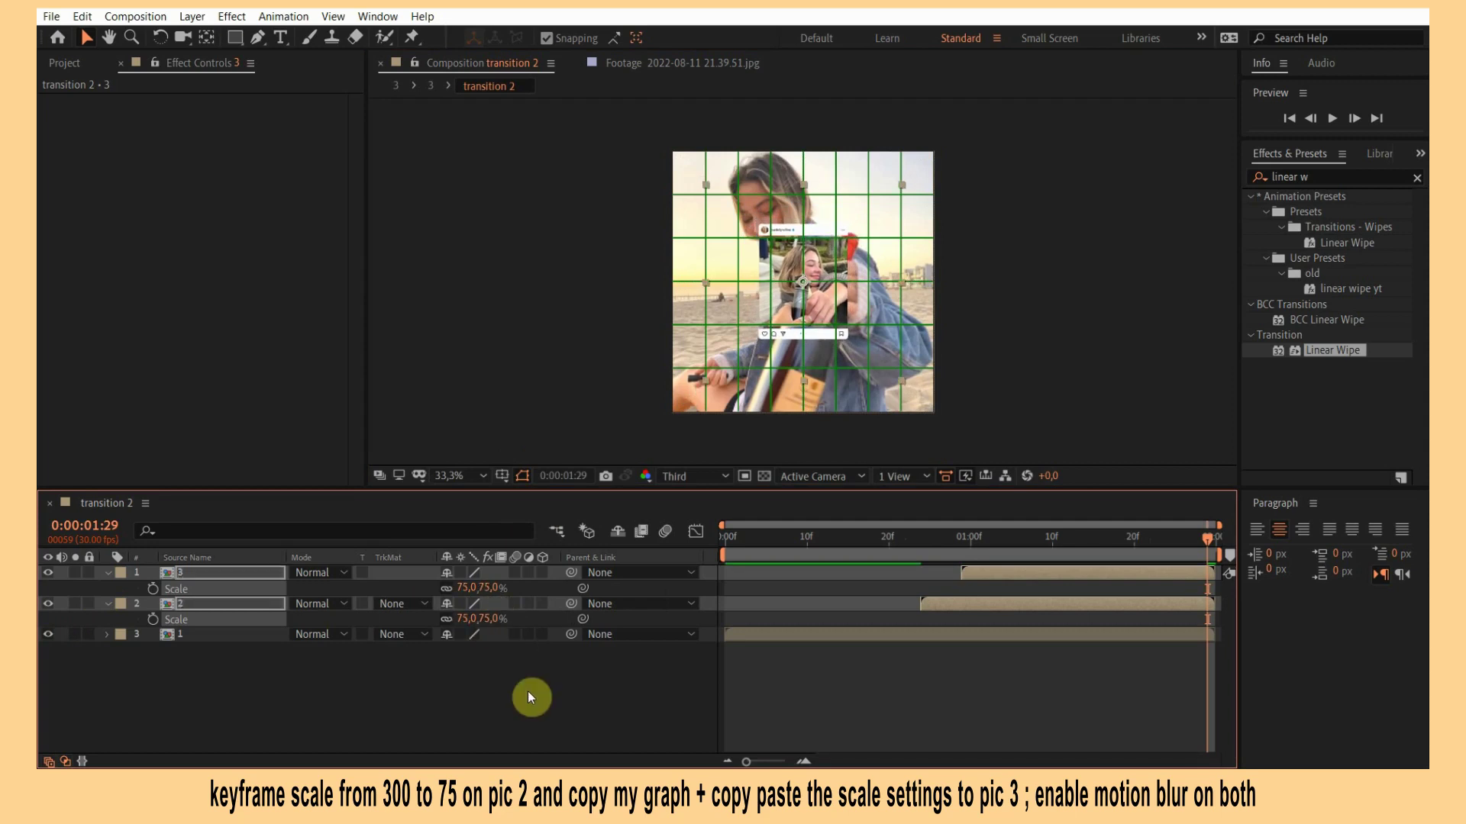
pyautogui.press('s')
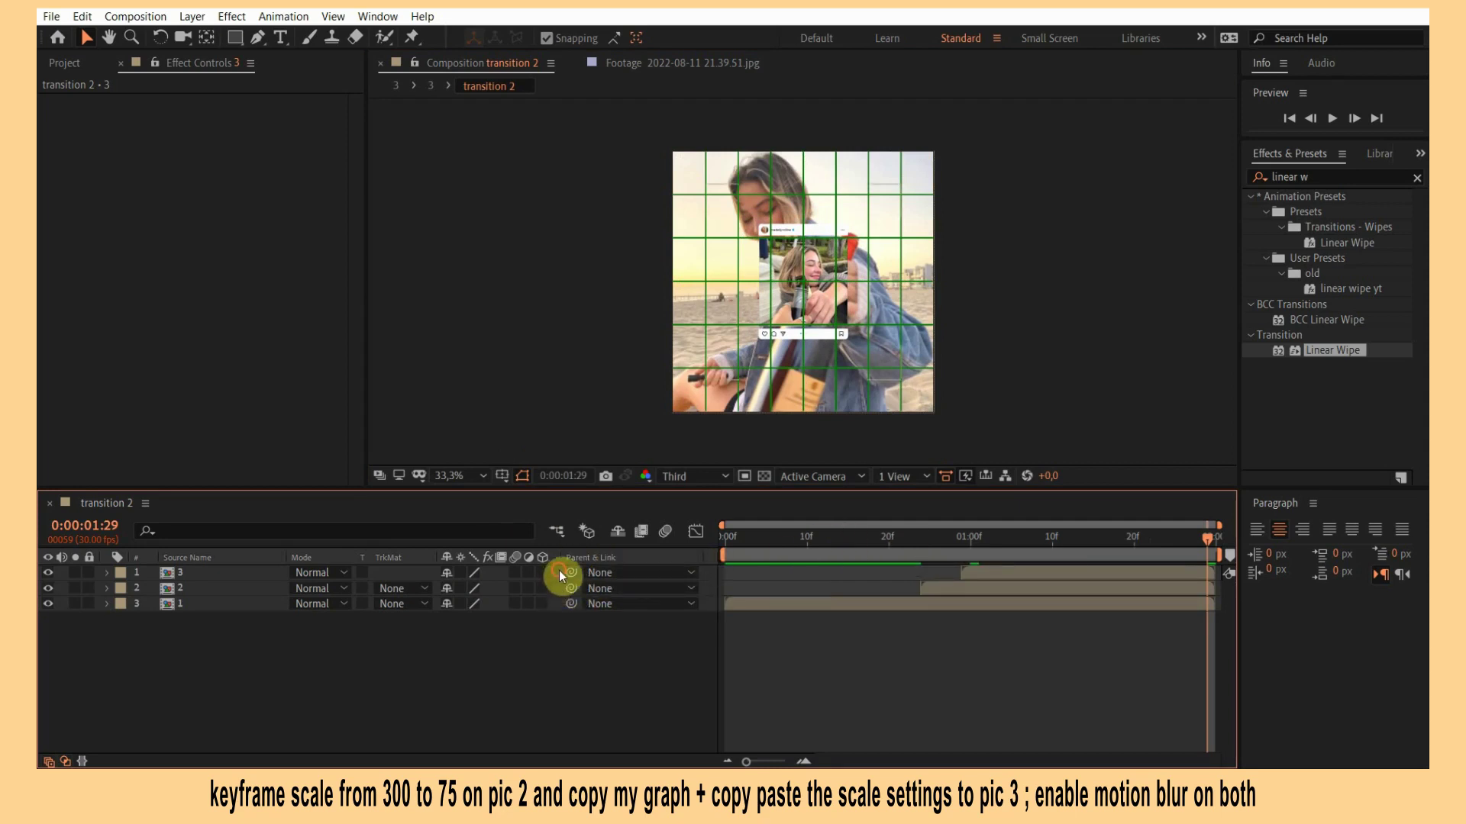
# Keyframe photo 2's scale from 300% at frame 24 down to 75% at the comp end.
pyautogui.click(558, 572)
pyautogui.keyDown('ctrl'); pyautogui.click(560, 589); pyautogui.keyUp('ctrl')
pyautogui.press('s')
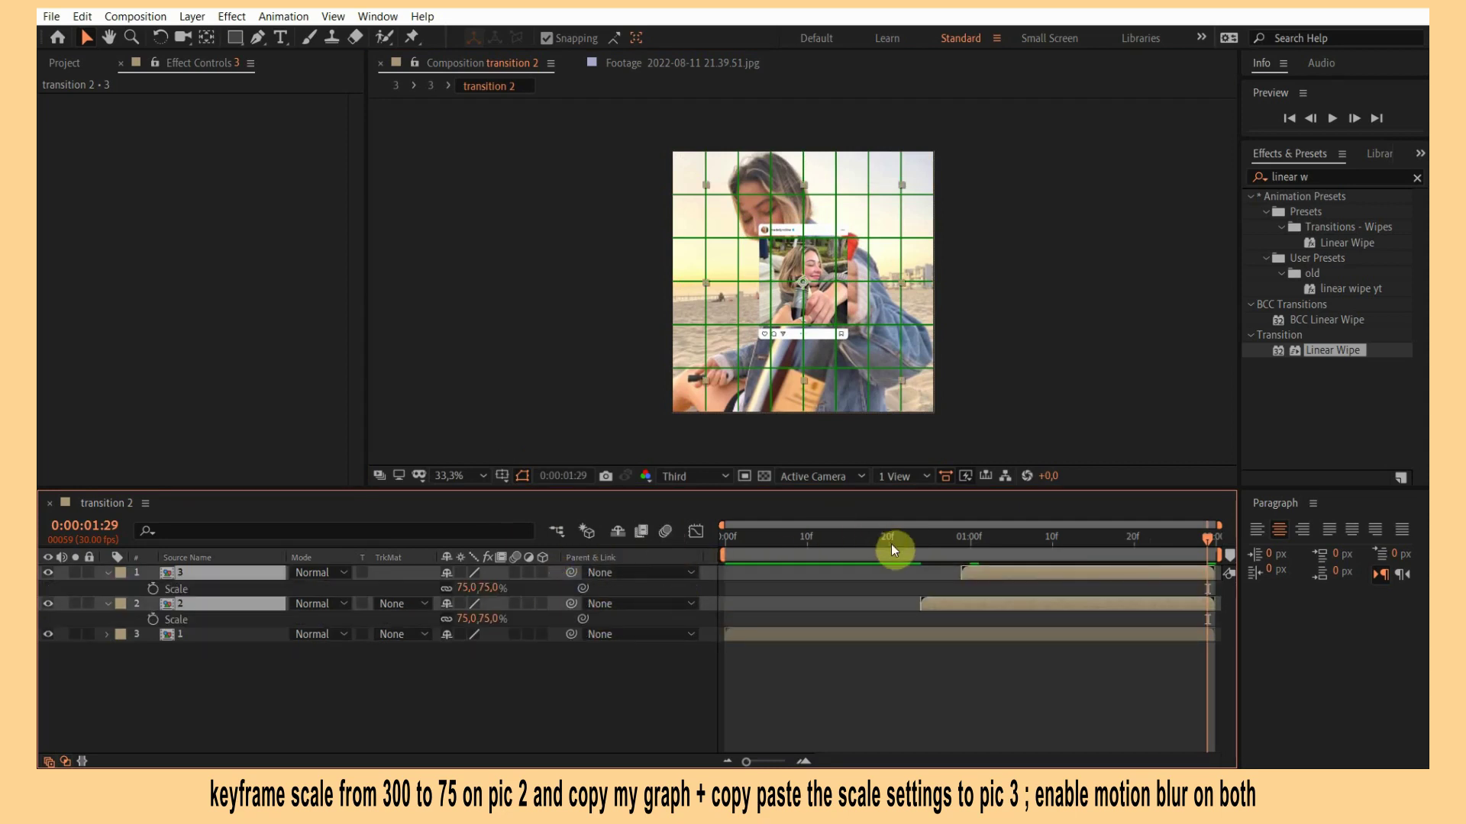
pyautogui.click(922, 539)
pyautogui.click(773, 684)
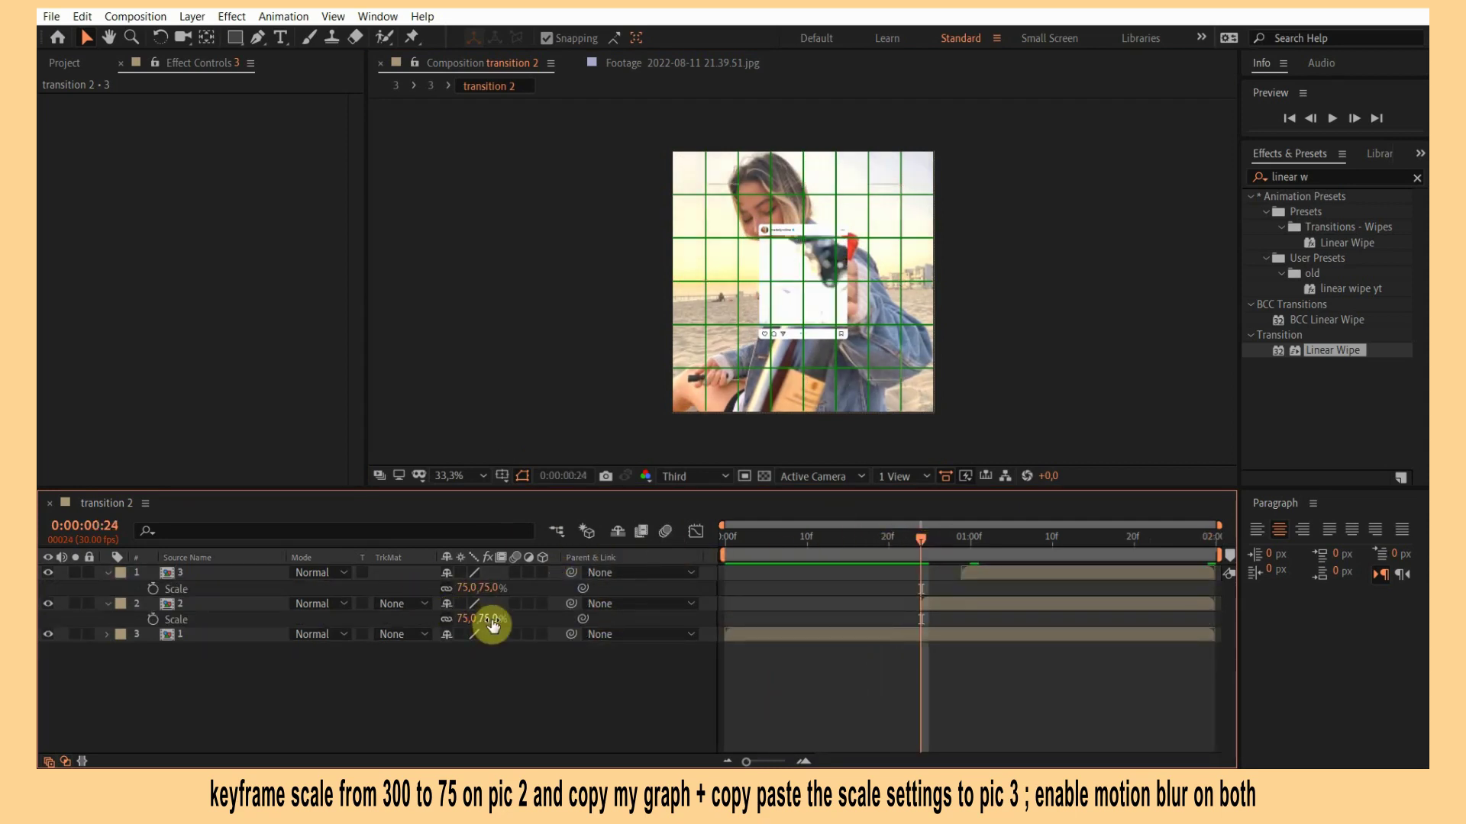
pyautogui.click(154, 620)
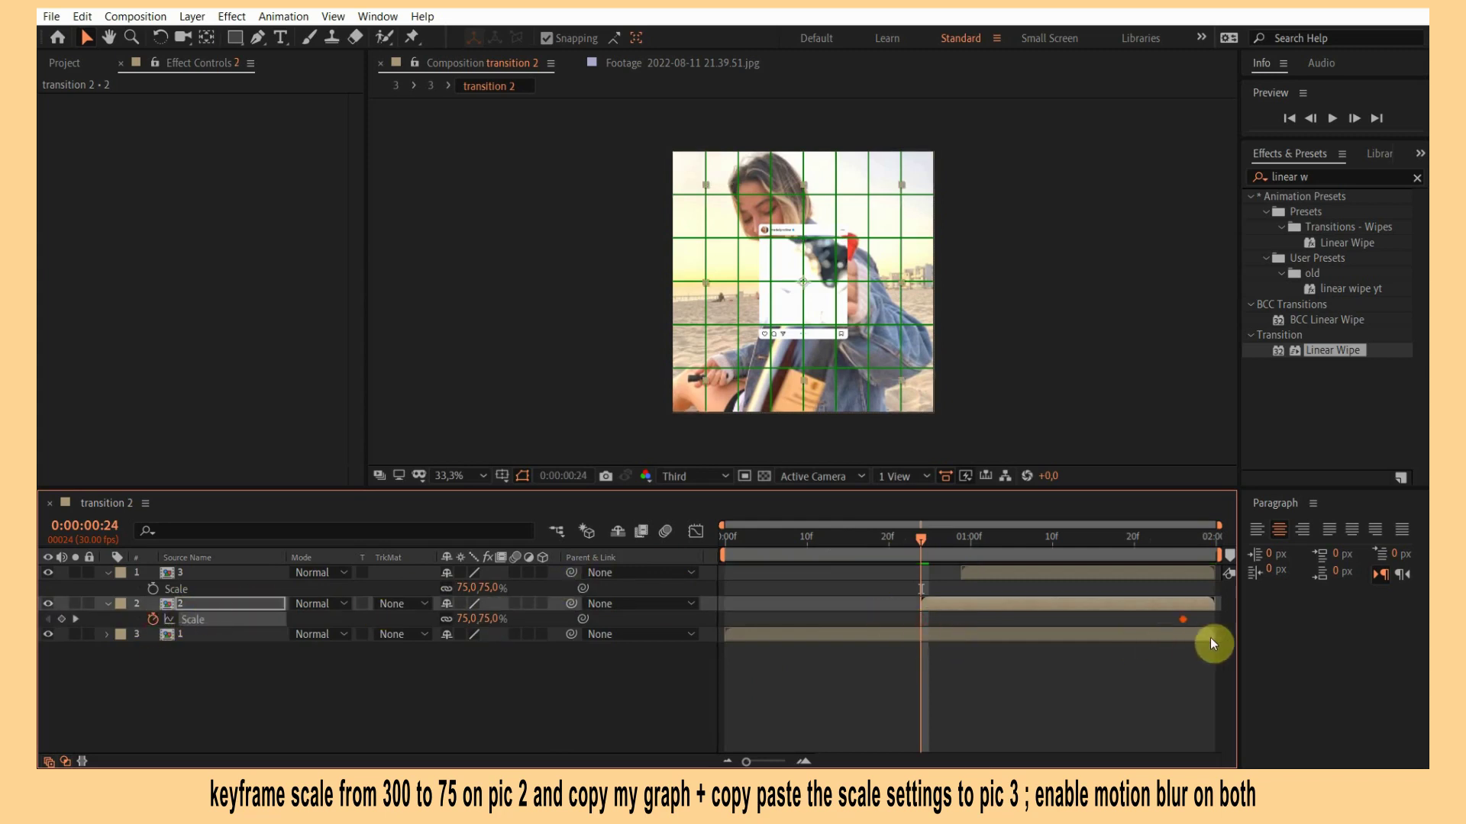
pyautogui.moveTo(1210, 638); pyautogui.dragTo(1216, 638)
pyautogui.moveTo(493, 621); pyautogui.dragTo(686, 611)
# Apply Easy Ease to photo 2's scale keyframes and reshape the curve to drop fast, then settle.
pyautogui.click(696, 532)
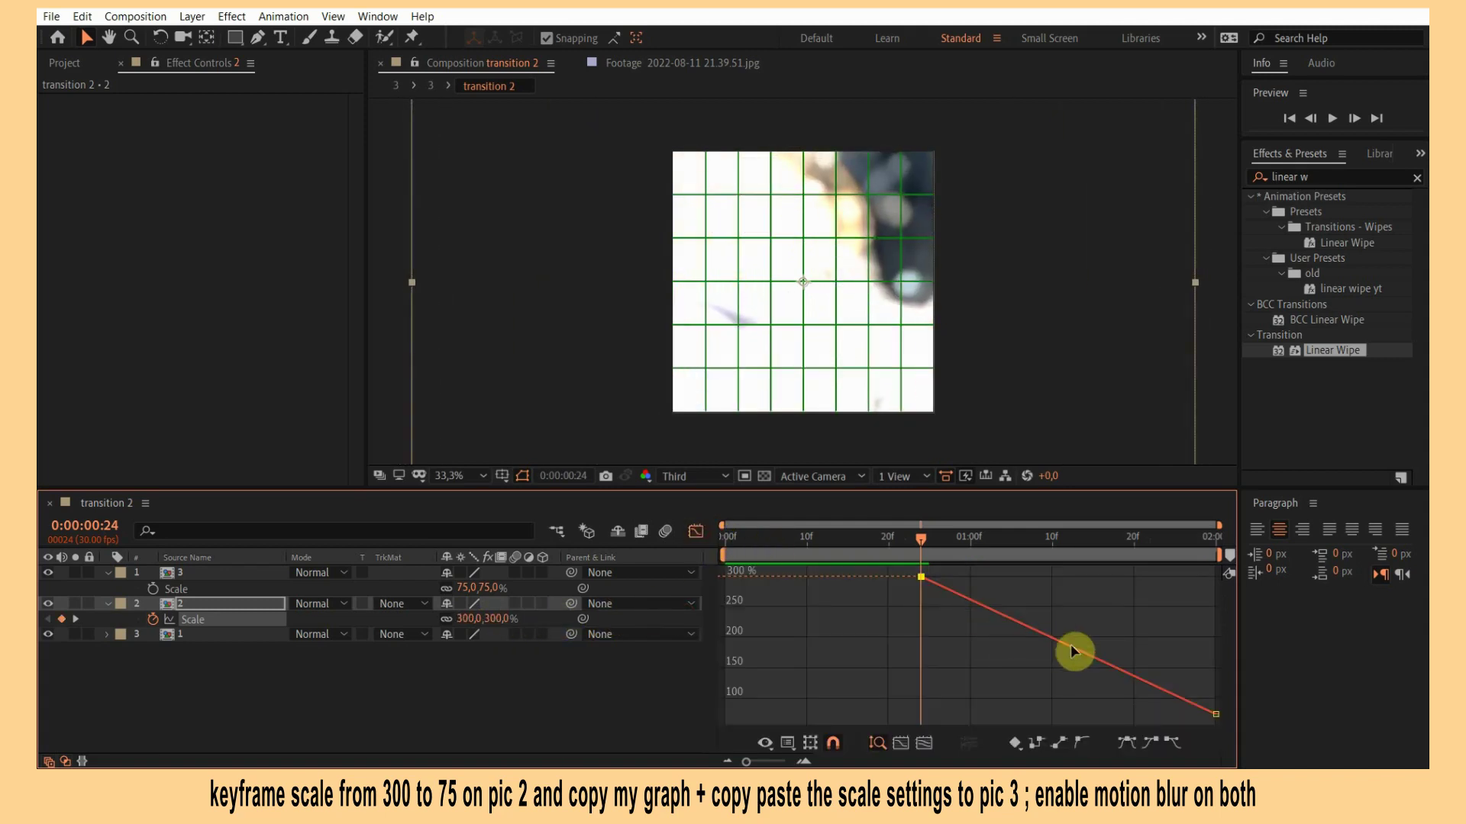
pyautogui.click(1133, 745)
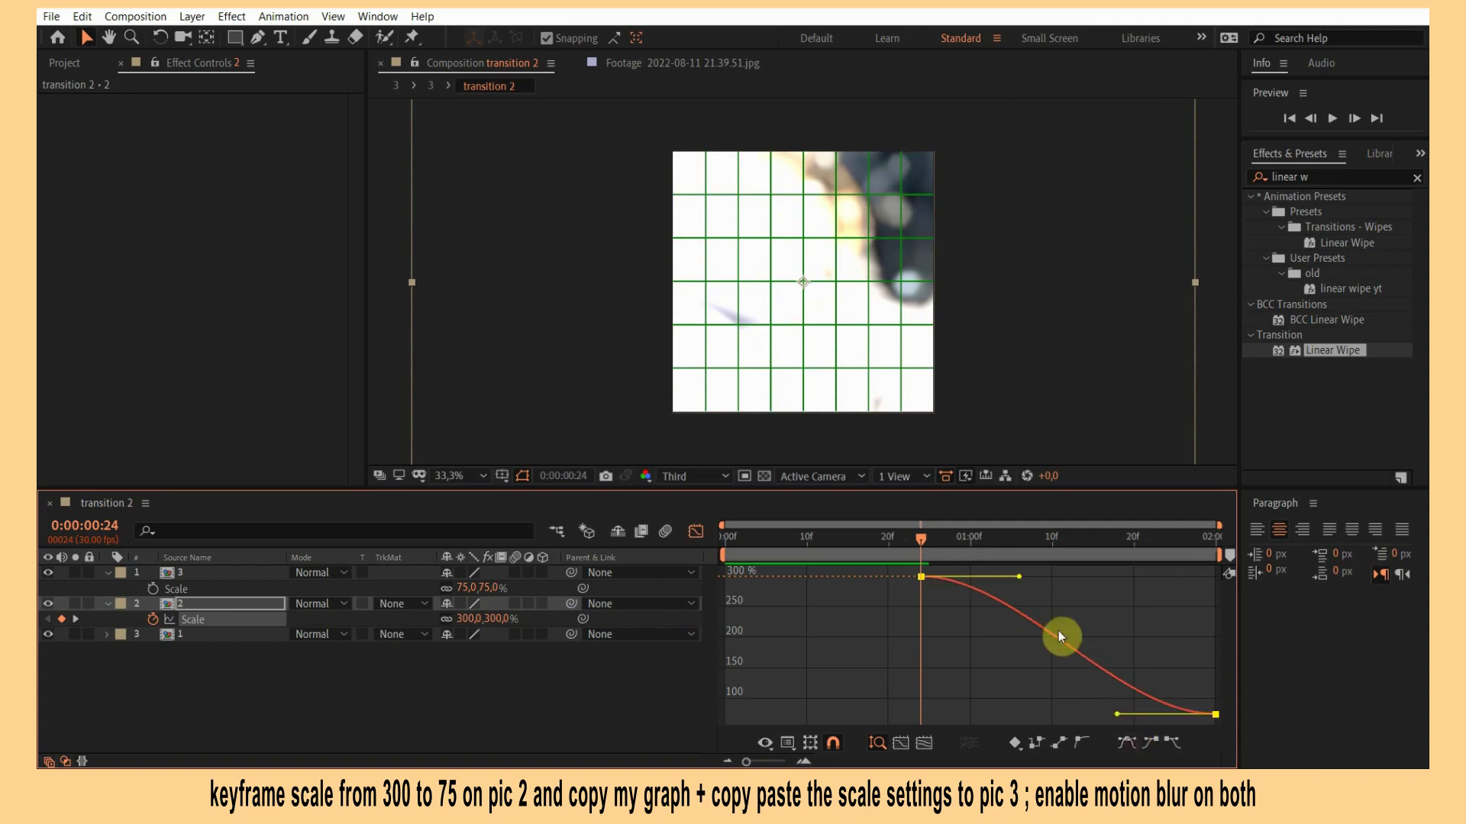
pyautogui.moveTo(1020, 577); pyautogui.dragTo(914, 755)
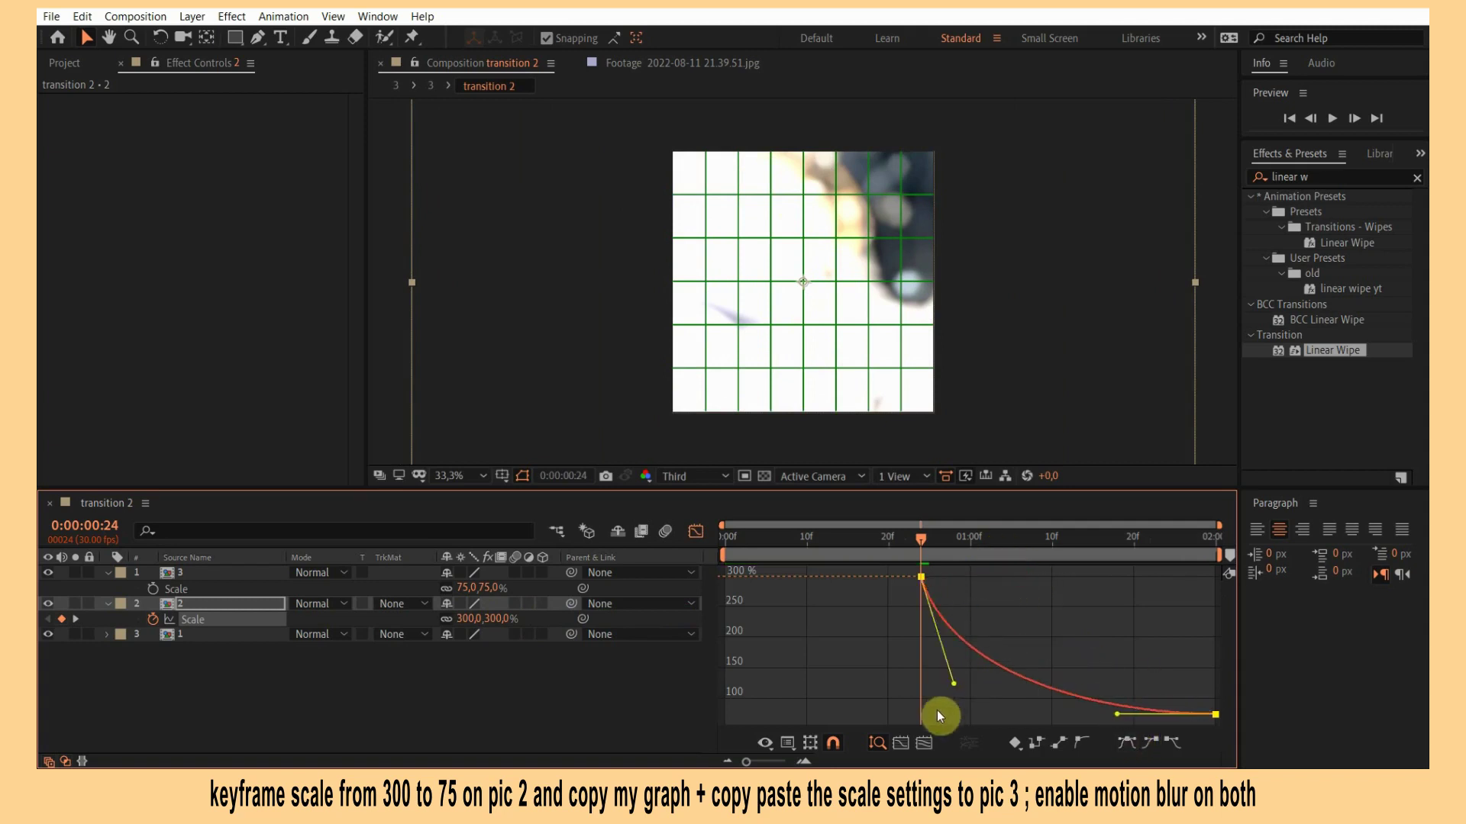
pyautogui.click(913, 751)
pyautogui.moveTo(1118, 674)
pyautogui.mouseDown()
pyautogui.moveTo(934, 680)
pyautogui.moveTo(921, 665)
pyautogui.mouseUp()
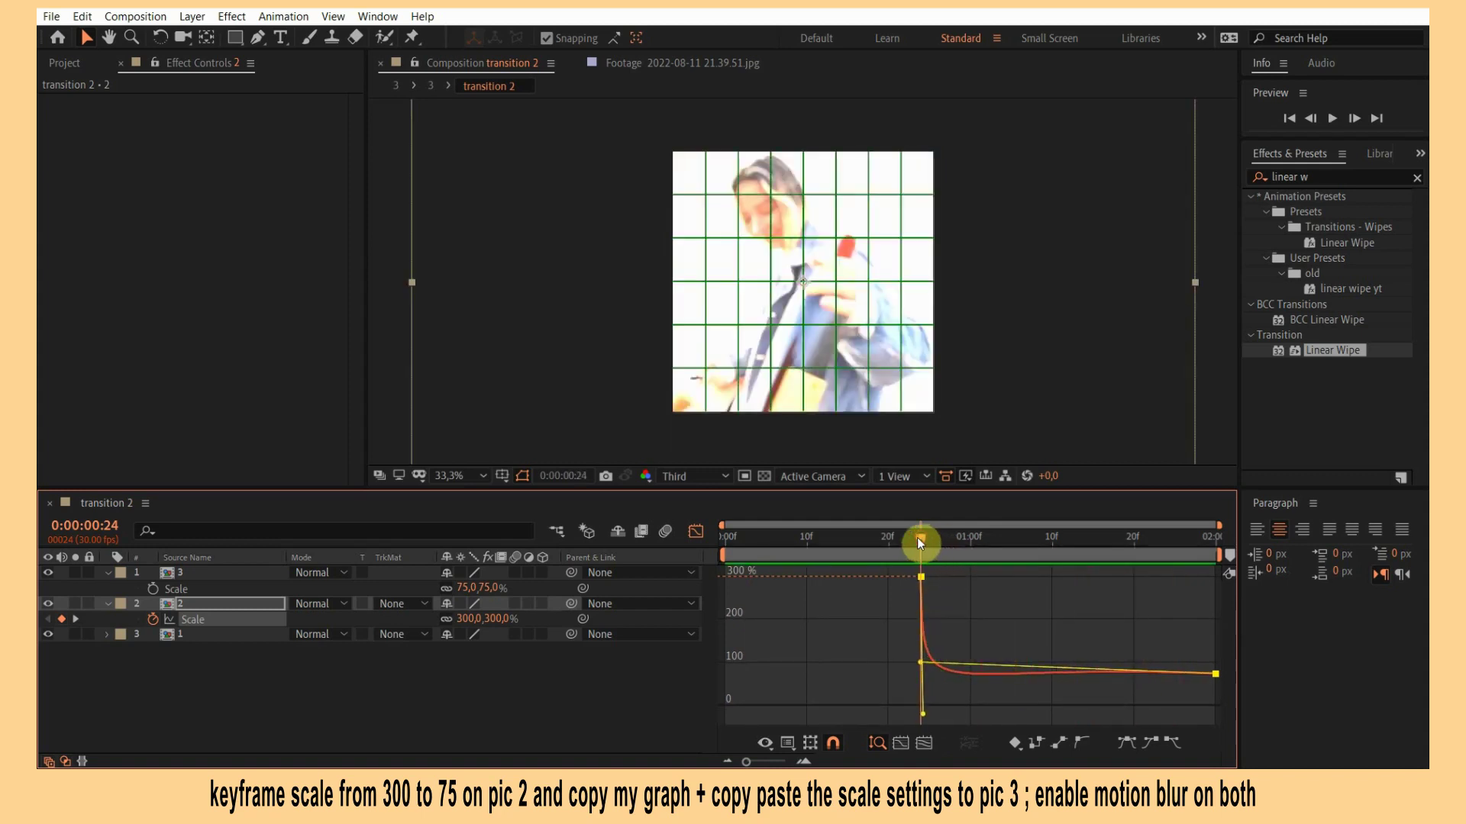
# Enable motion blur on photos 2 and 3.
pyautogui.click(50, 578)
pyautogui.click(537, 609)
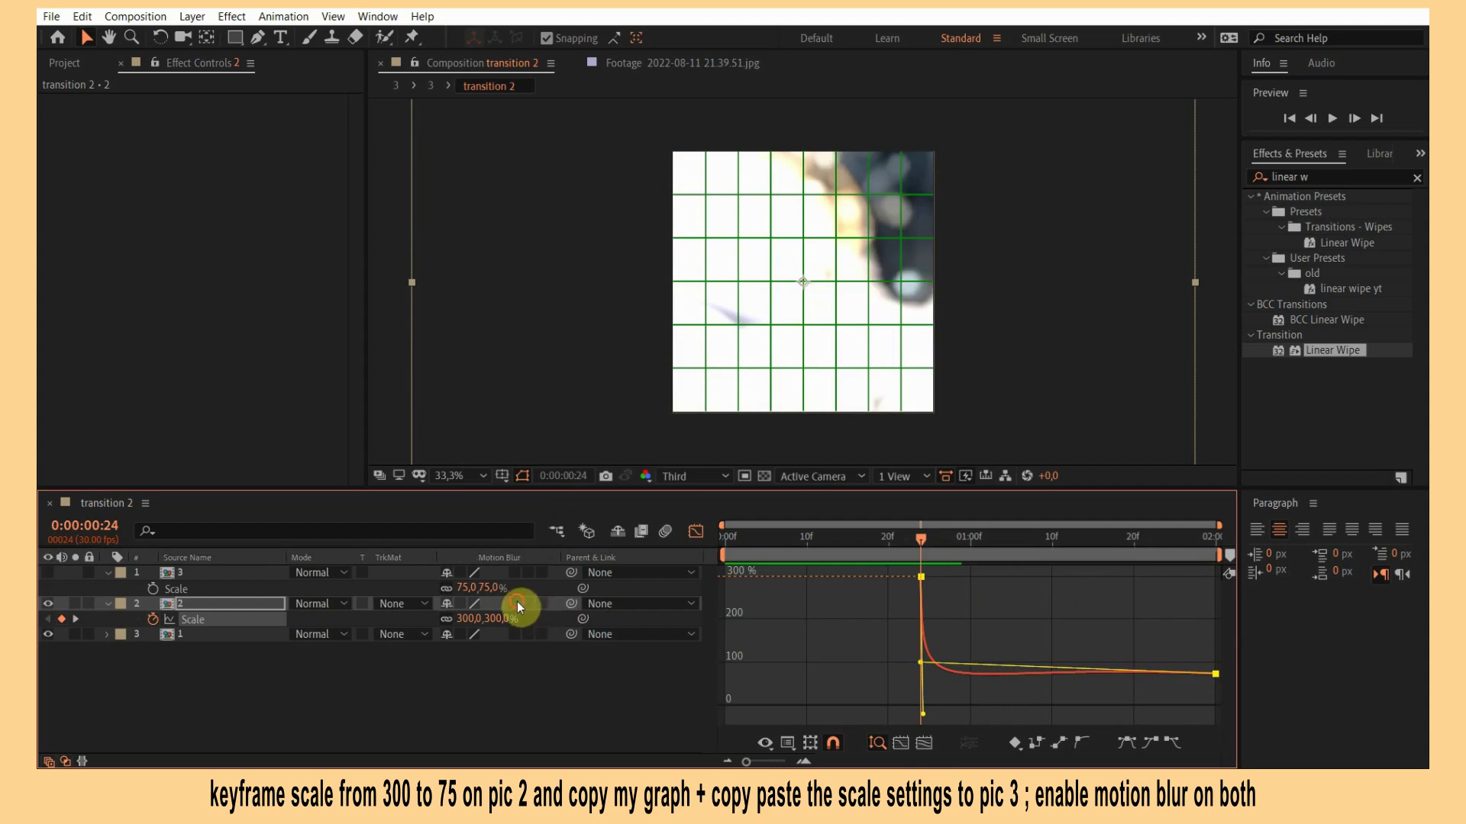
pyautogui.click(516, 574)
pyautogui.click(693, 534)
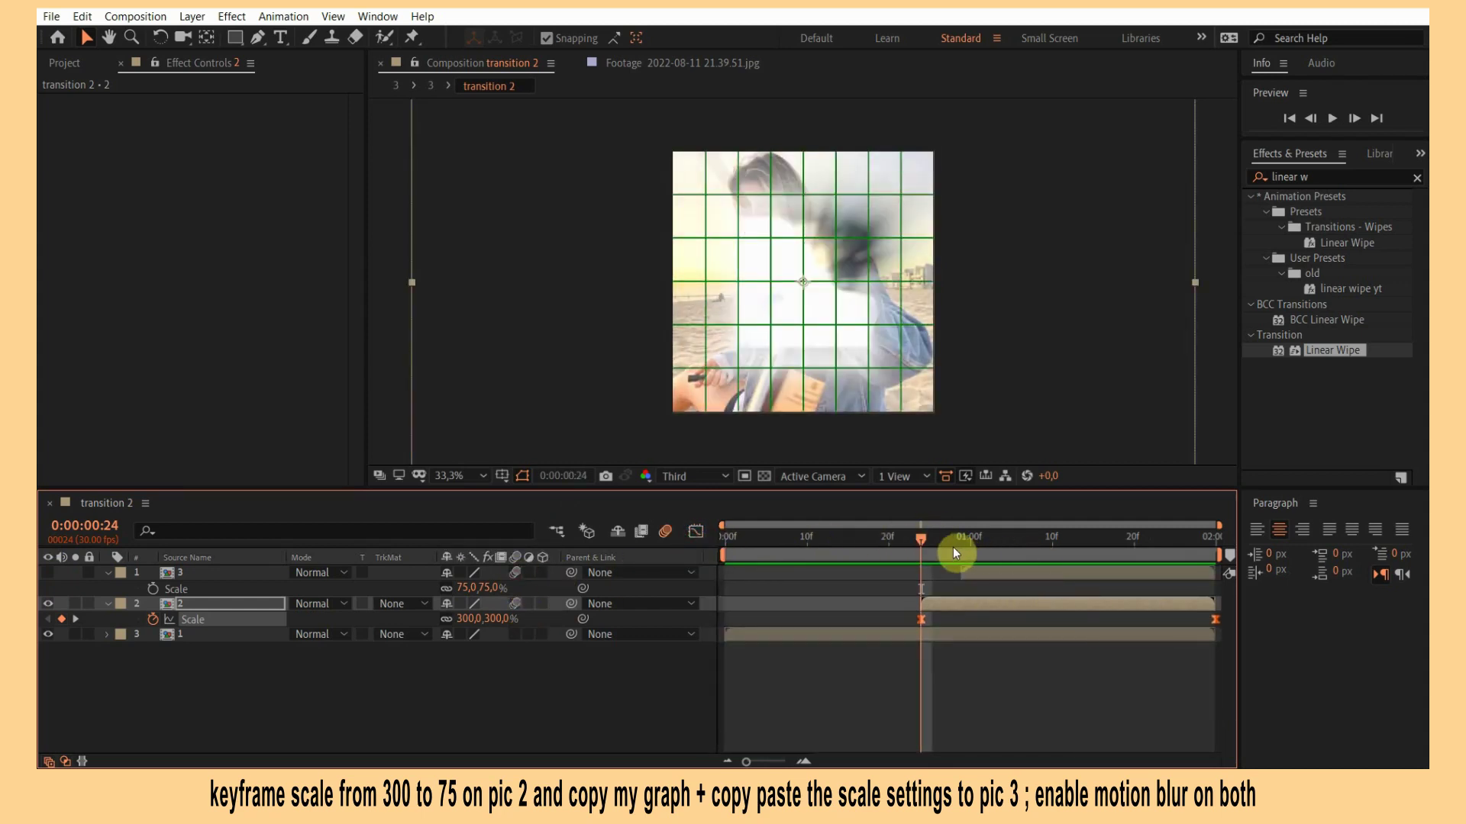
# Paste the scale animation onto photo 3 starting at frame 29 and unhide photo 3.
pyautogui.click(960, 547)
pyautogui.click(973, 571)
pyautogui.hotkey('ctrl', 'v')
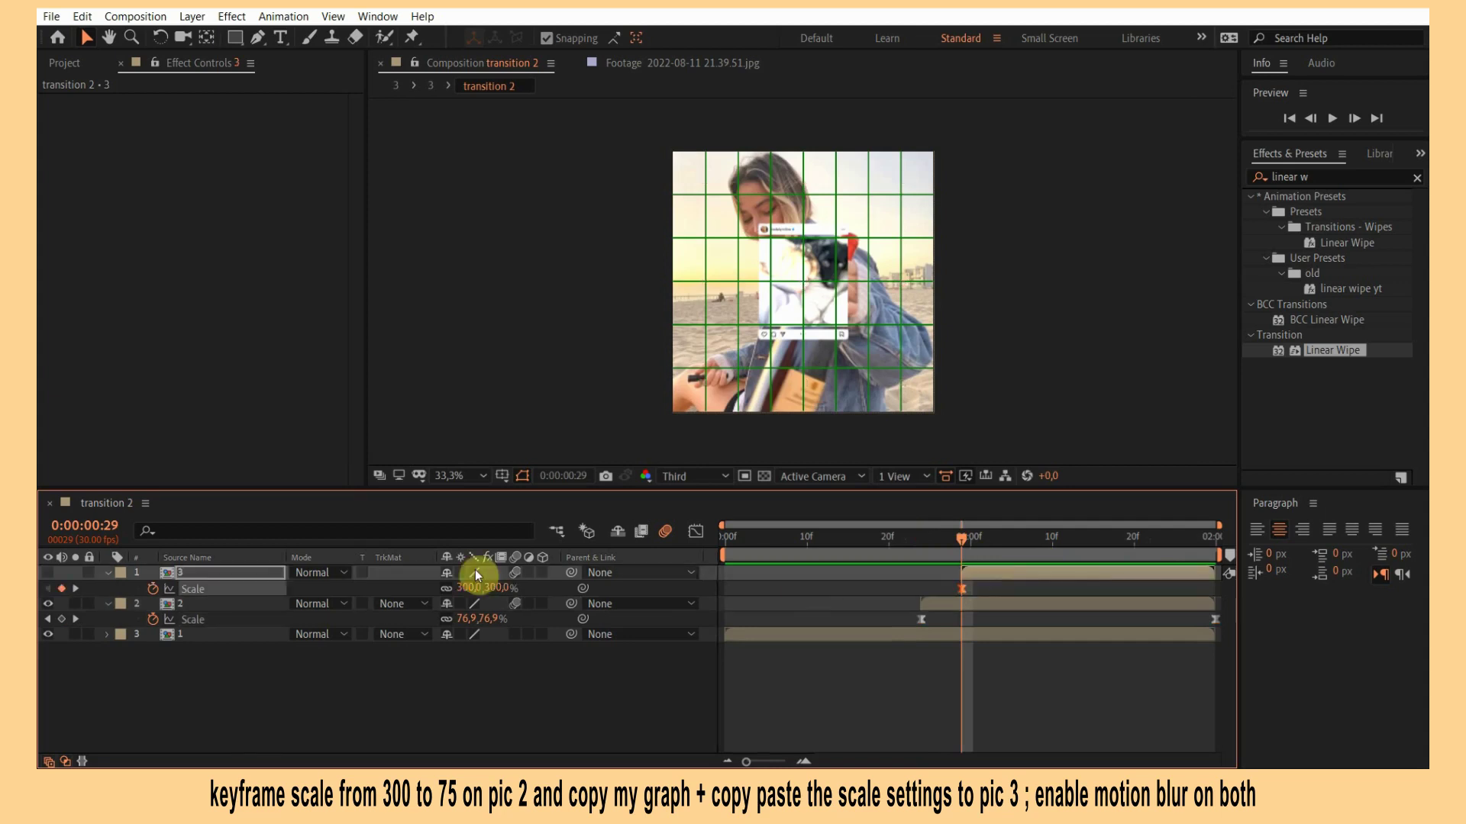
pyautogui.click(871, 687)
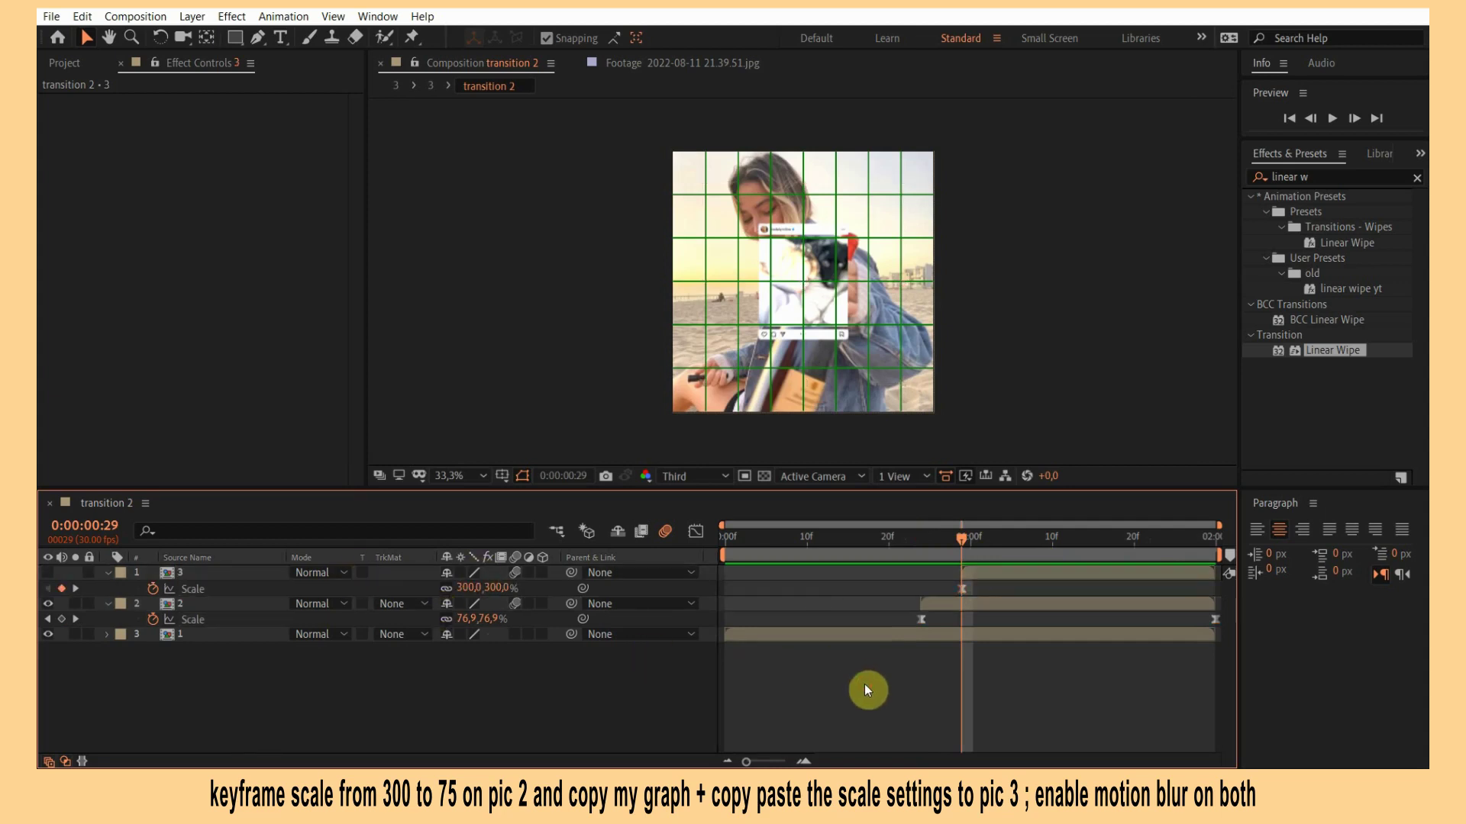
pyautogui.click(48, 573)
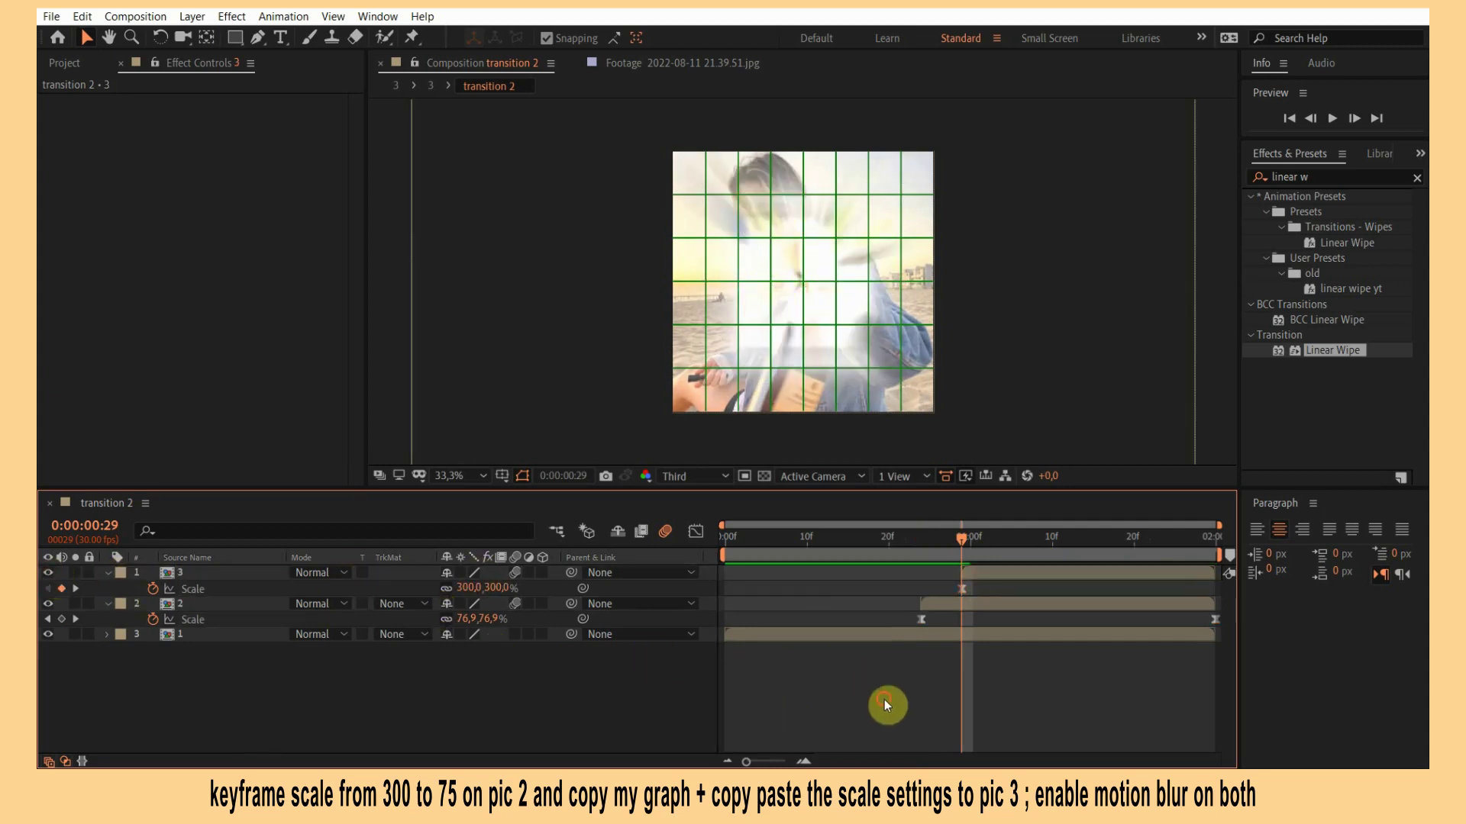
pyautogui.click(1209, 553)
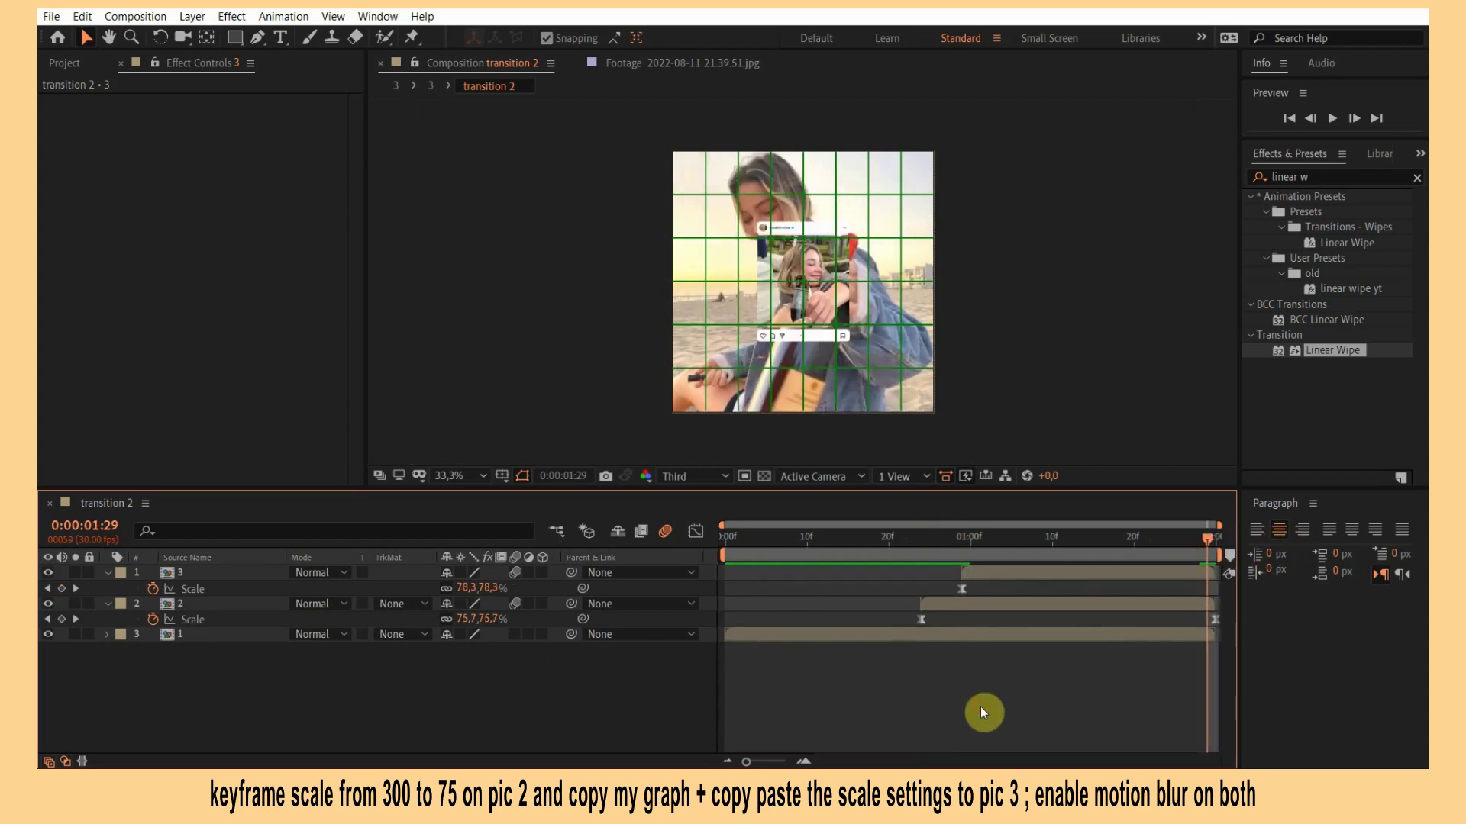
pyautogui.press('p')
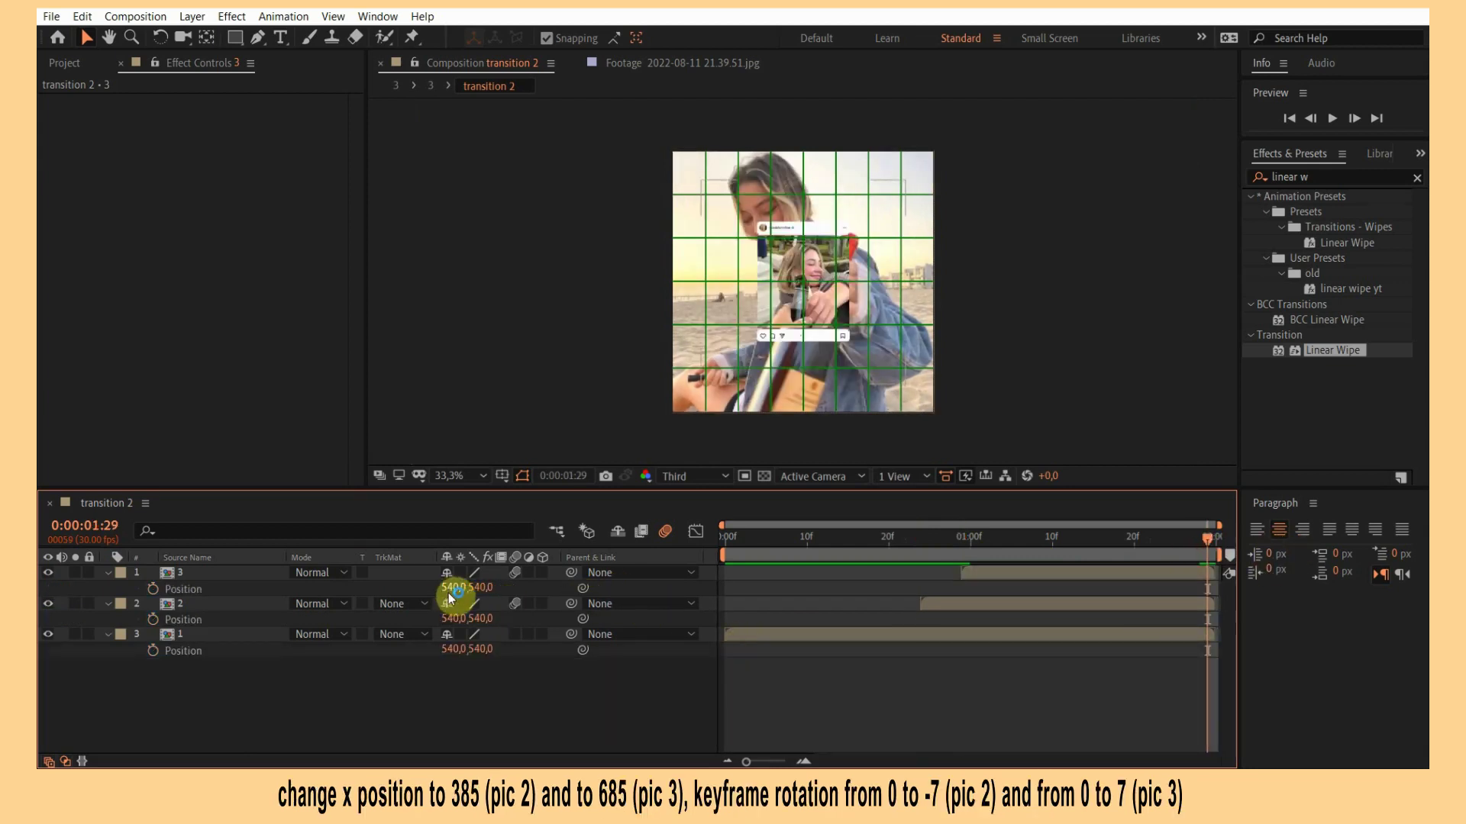
# Position photo 3 at X 685 and photo 2 at X 385.
pyautogui.moveTo(450, 595); pyautogui.dragTo(568, 574)
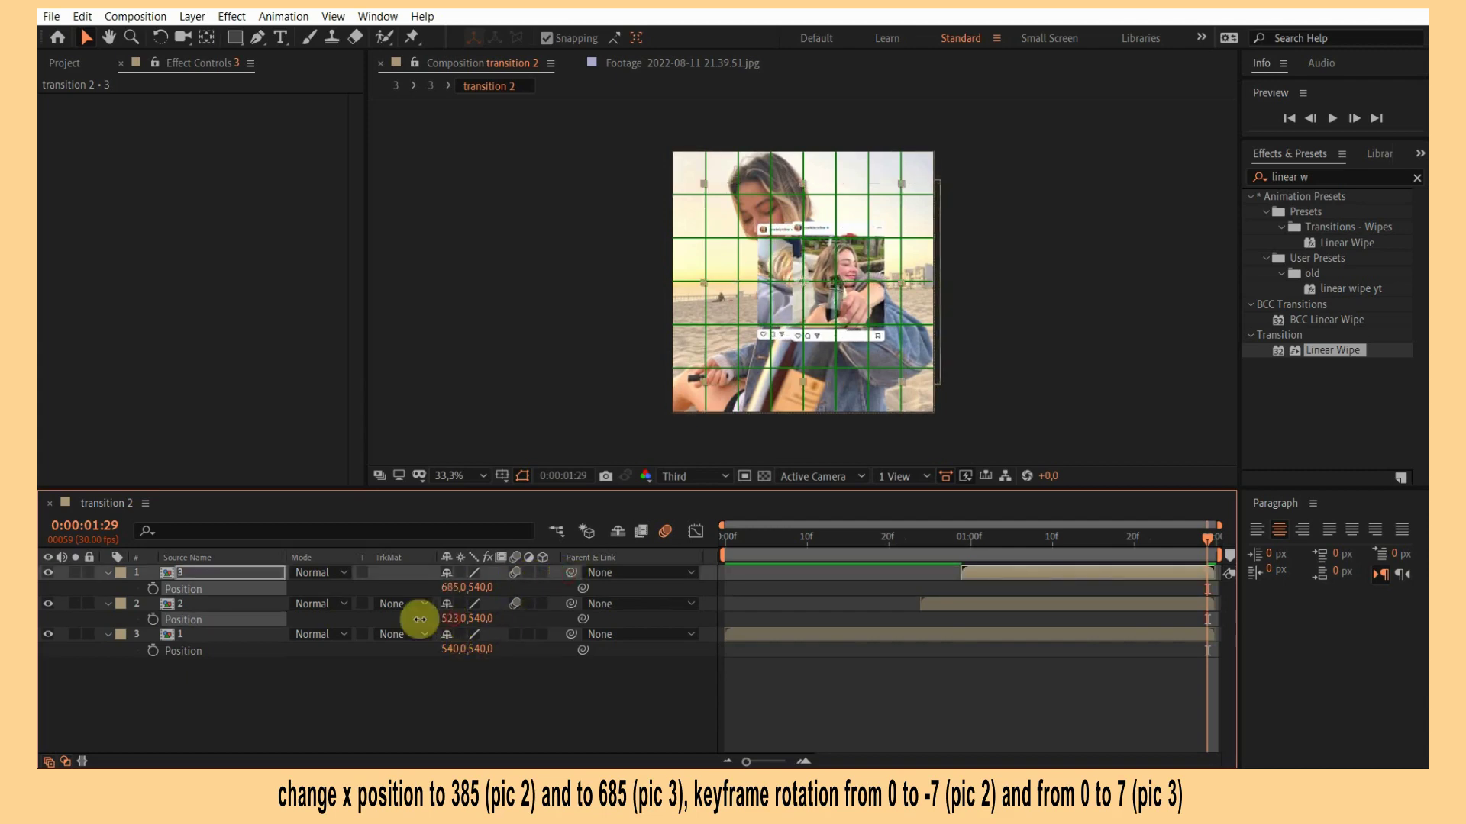
pyautogui.moveTo(452, 619)
pyautogui.mouseDown()
pyautogui.moveTo(300, 618)
pyautogui.moveTo(314, 620)
pyautogui.mouseUp()
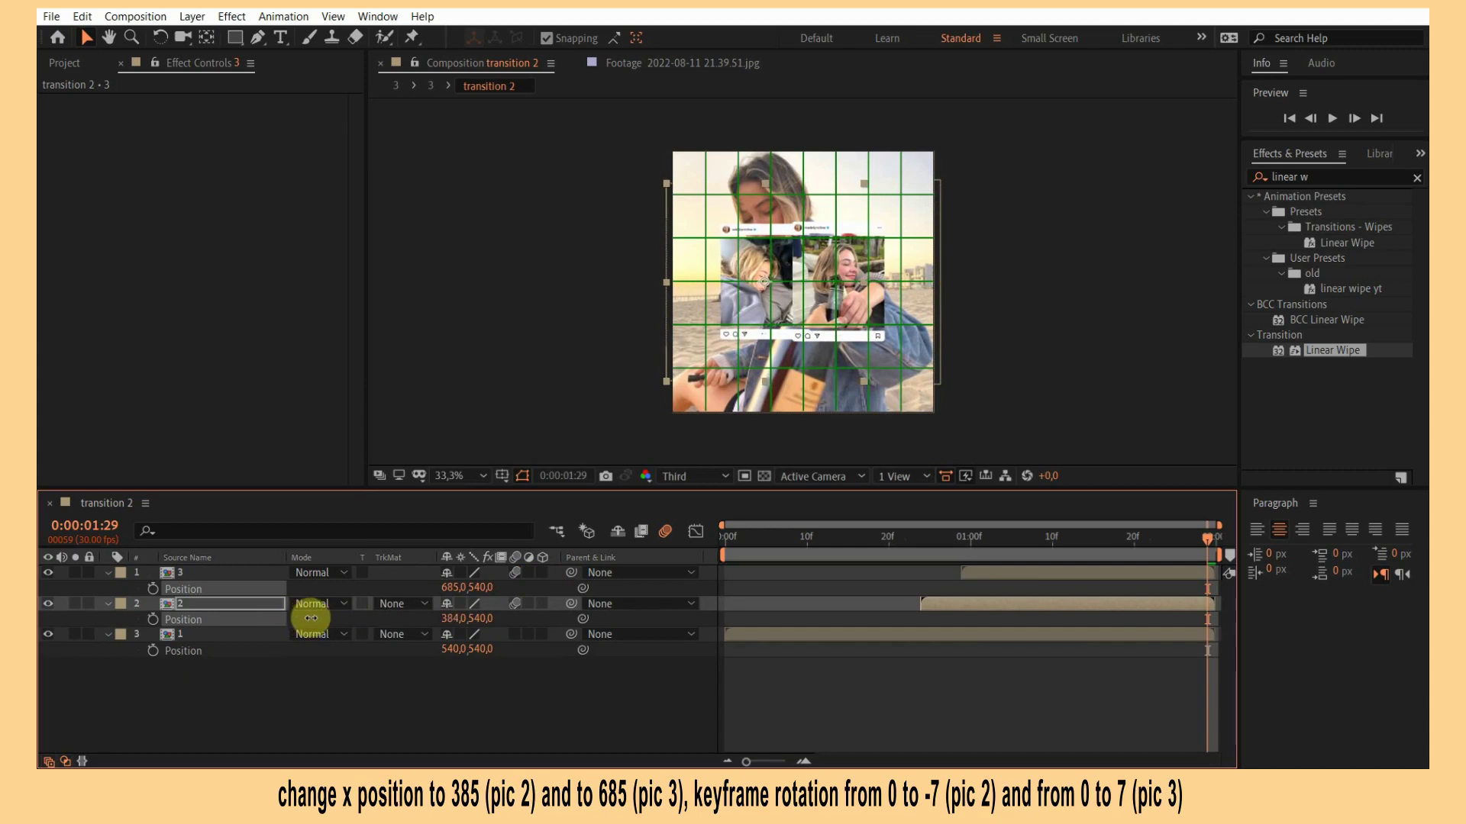
pyautogui.click(450, 618)
pyautogui.write('385')
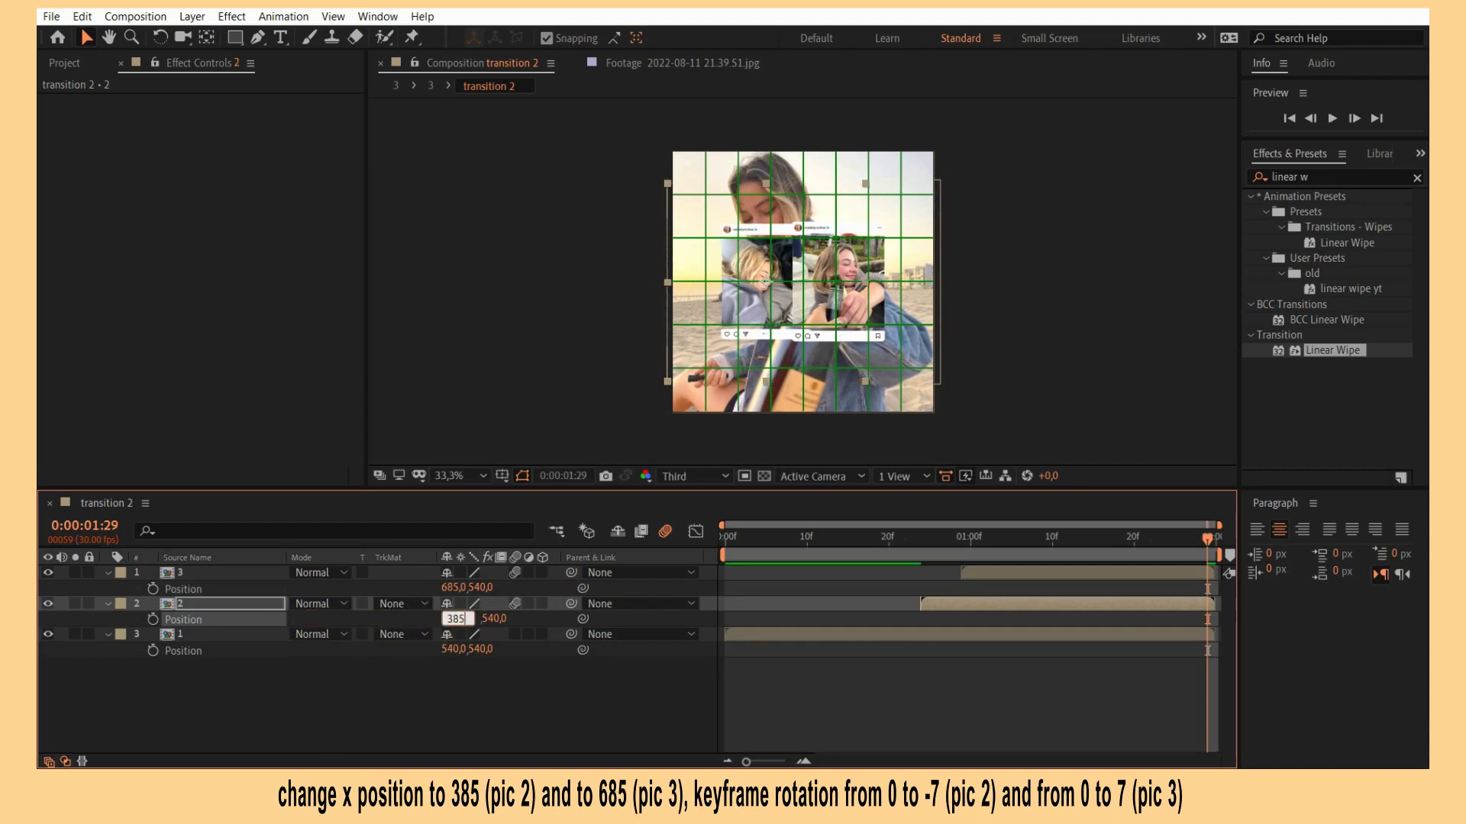
pyautogui.press('Return')
pyautogui.click(877, 683)
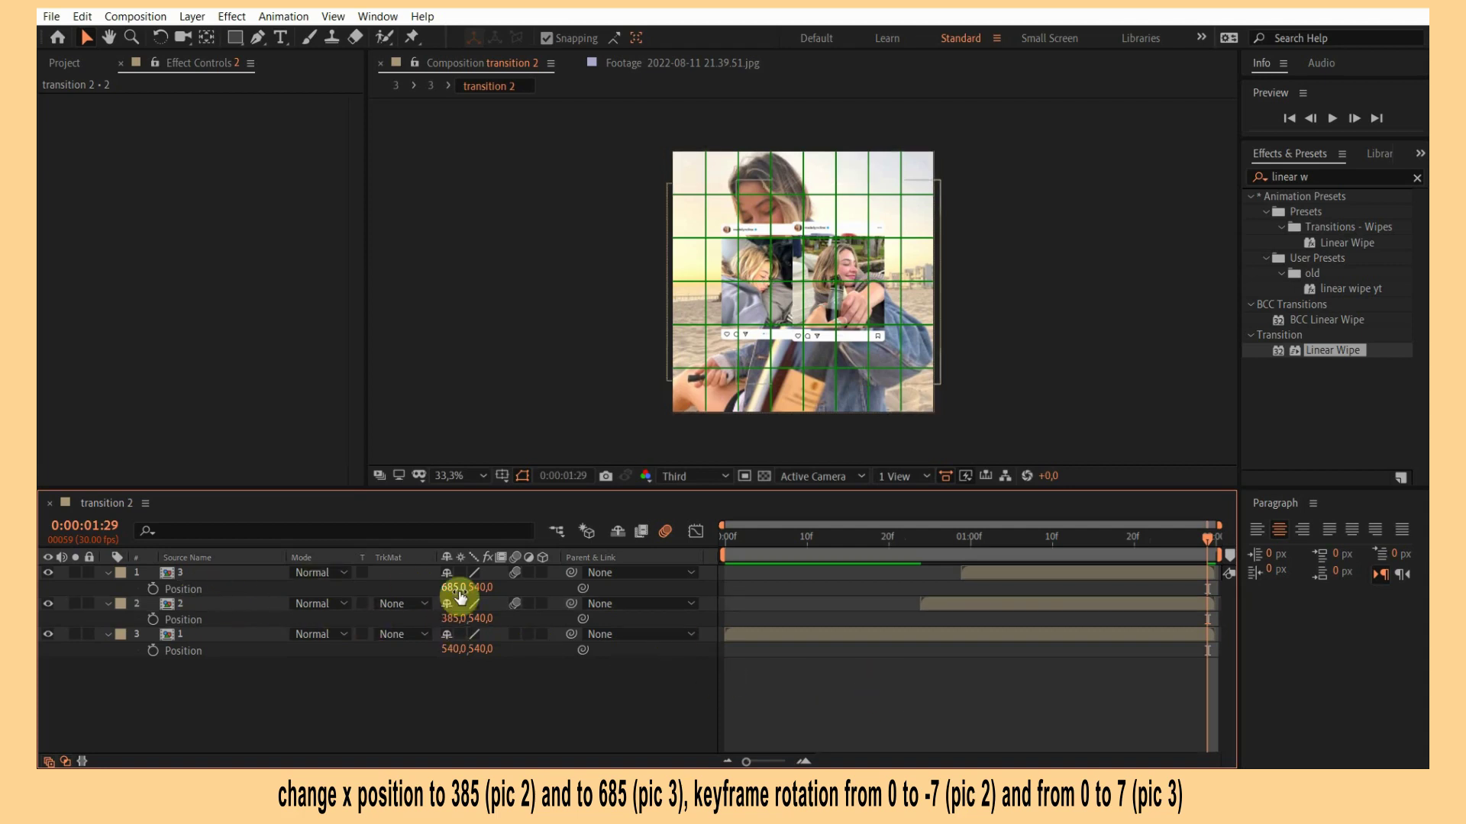
# Keyframe 0° rotation on photos 2 and 3, then tilt photo 3 to about 7° at the end.
pyautogui.press('r')
pyautogui.click(154, 592)
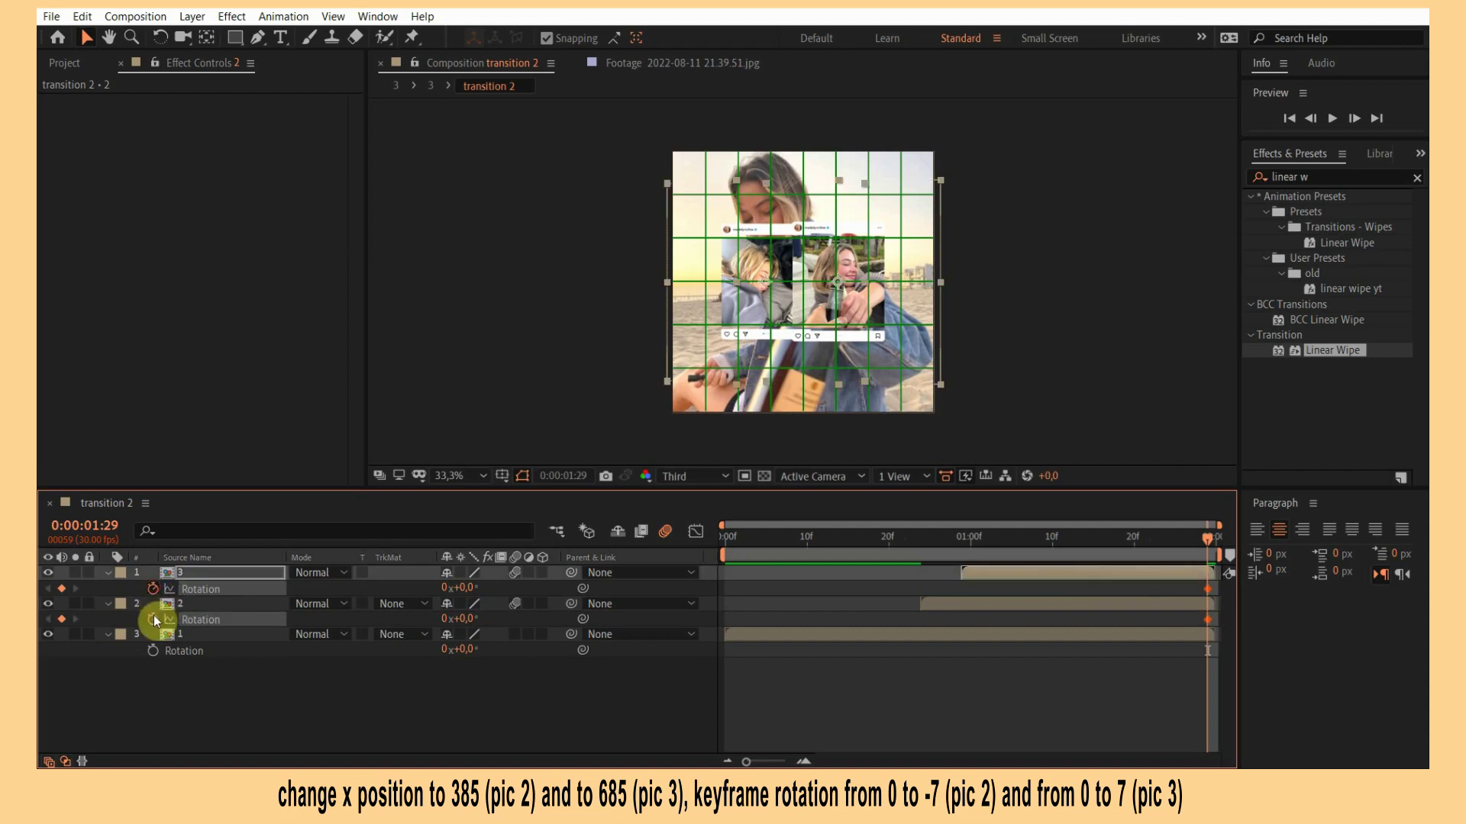
pyautogui.keyDown('shift'); pyautogui.click(153, 619); pyautogui.keyUp('shift')
pyautogui.moveTo(1207, 591)
pyautogui.mouseDown()
pyautogui.moveTo(922, 601)
pyautogui.moveTo(964, 589)
pyautogui.mouseUp()
pyautogui.click(955, 708)
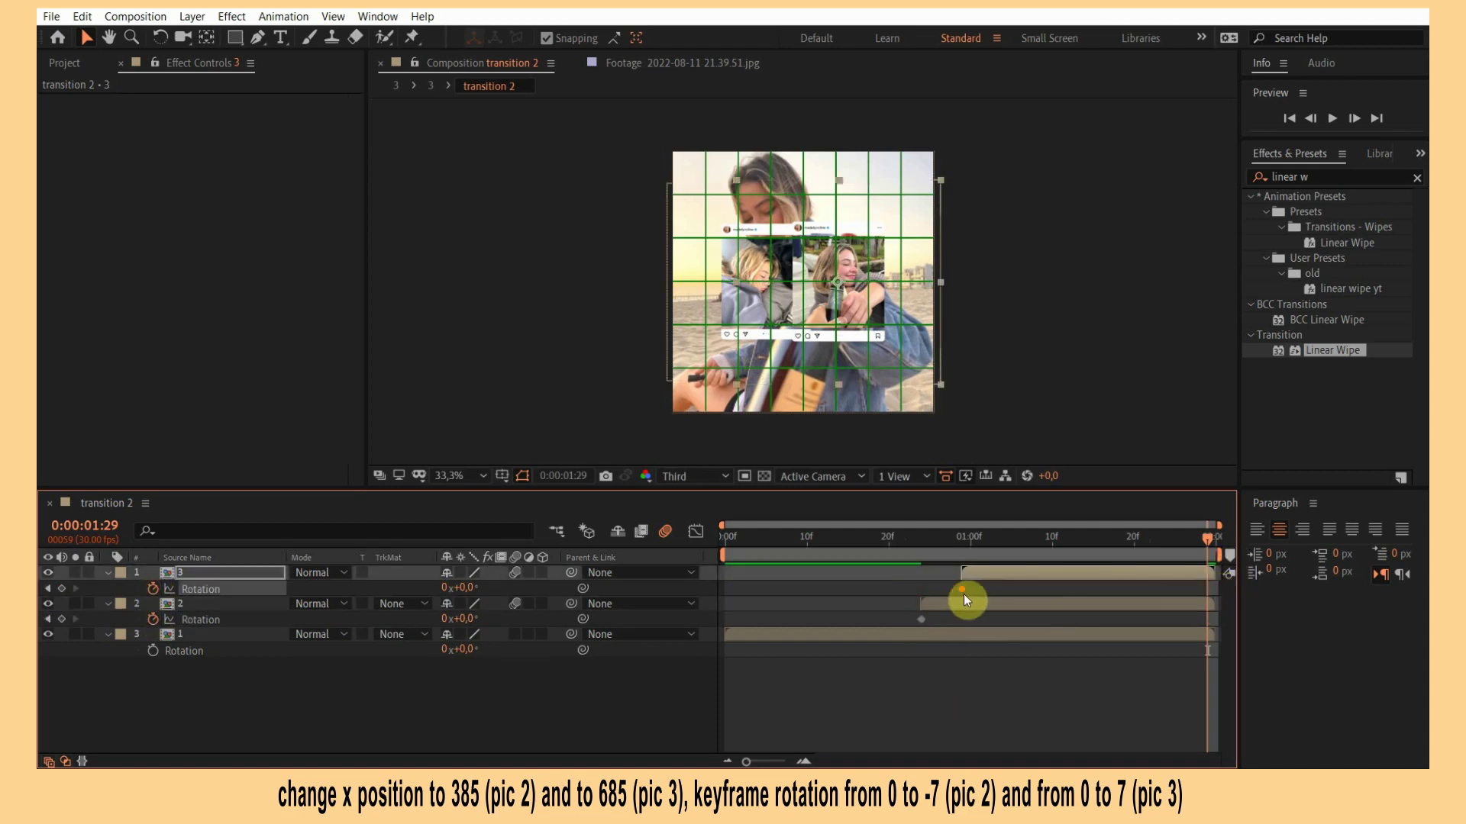
pyautogui.click(901, 691)
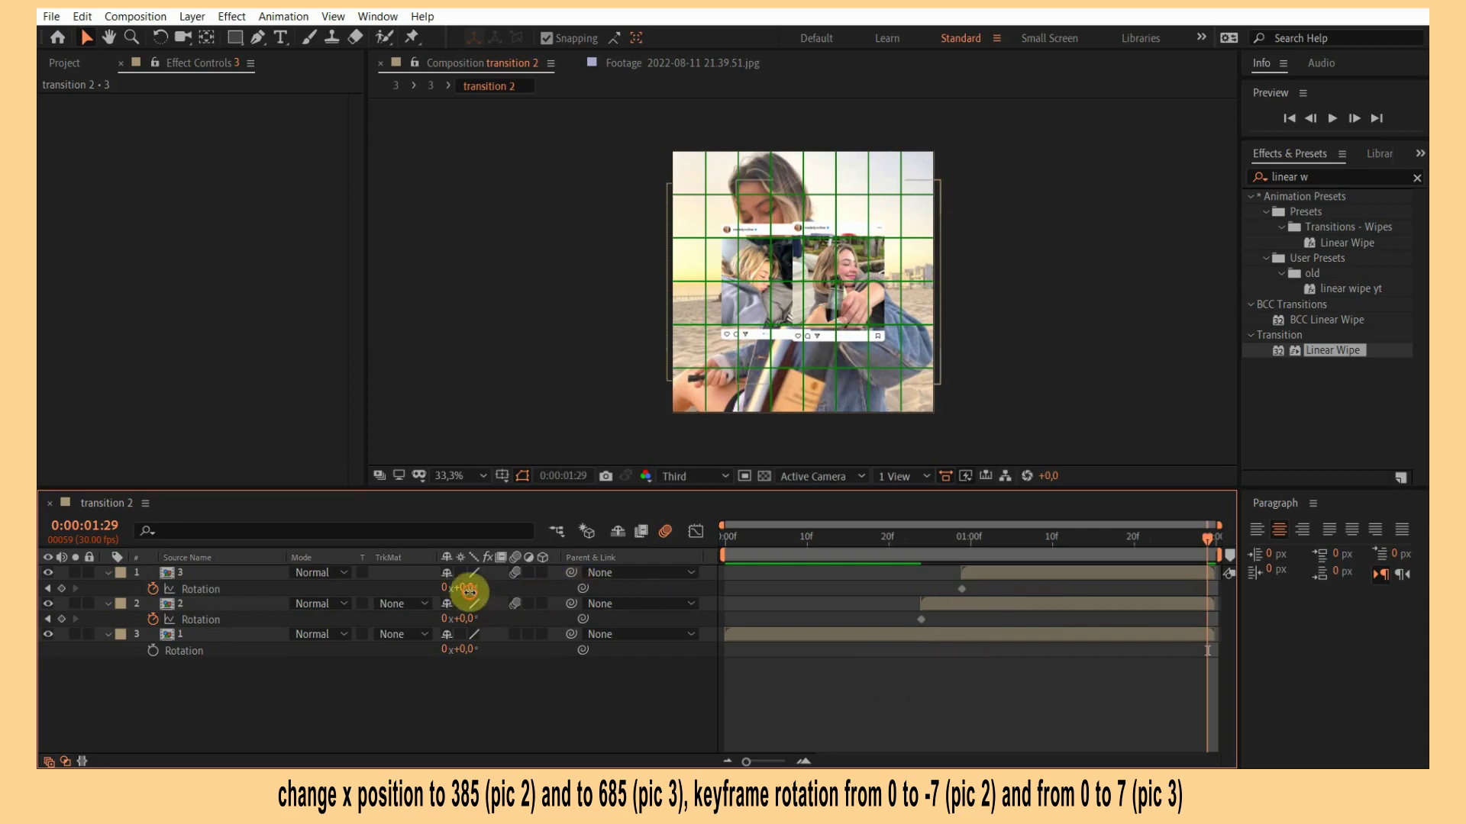
pyautogui.moveTo(462, 588); pyautogui.dragTo(475, 592)
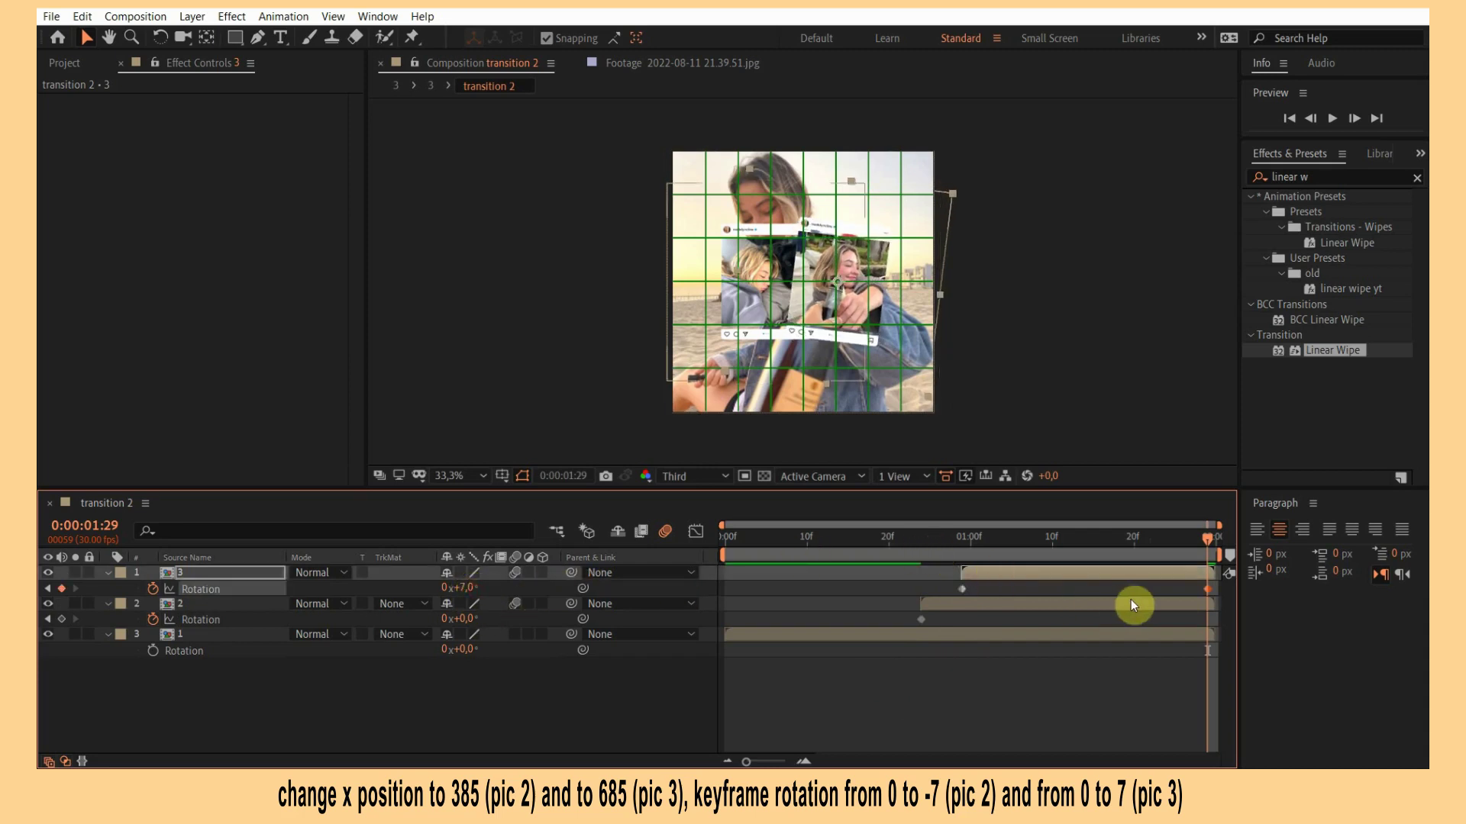
# Set photo 2's end rotation to -7° and preview the tilting animation.
pyautogui.click(468, 616)
pyautogui.write('-7')
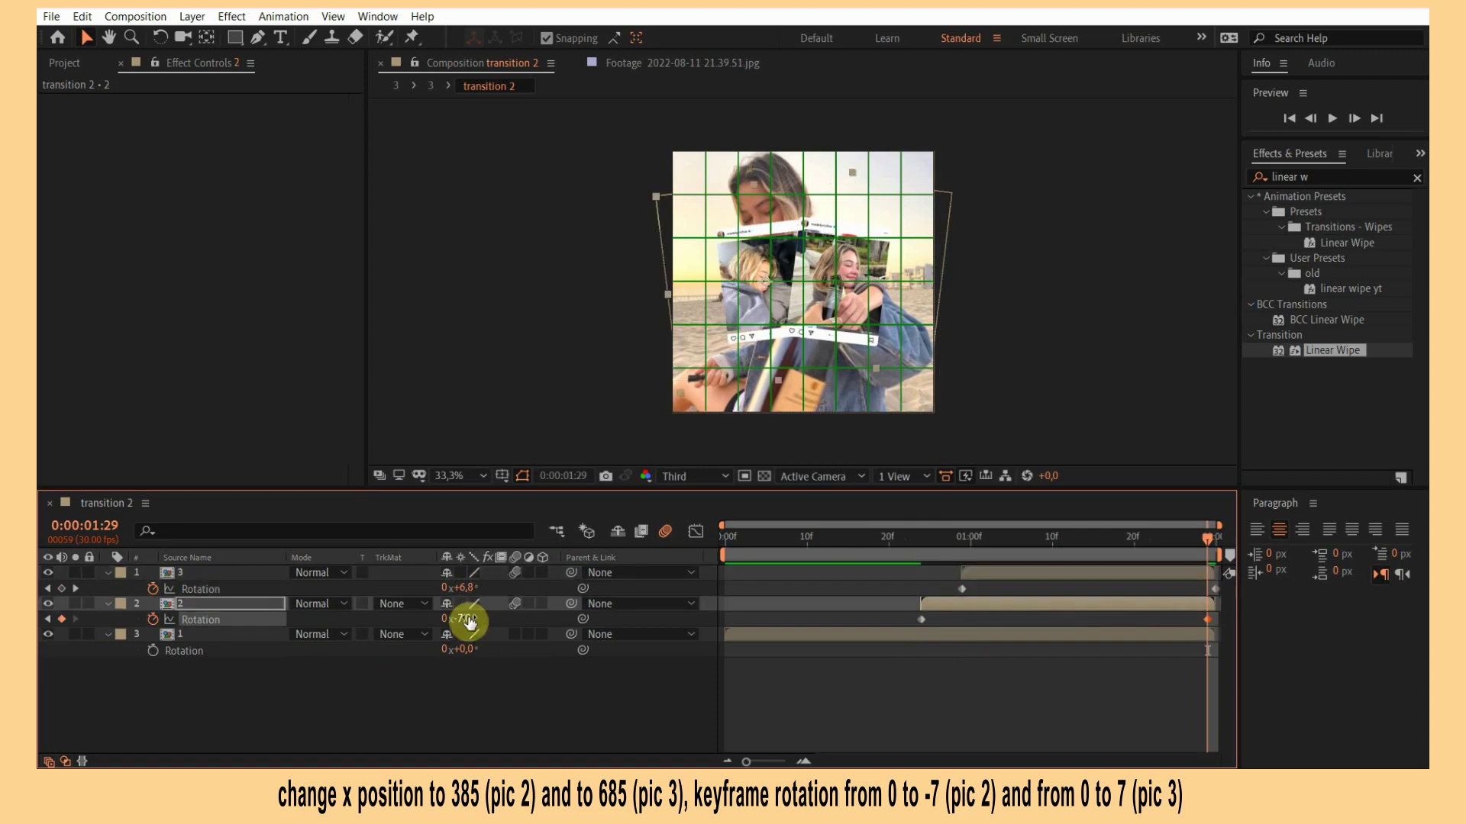
pyautogui.press('Return')
pyautogui.press('space')
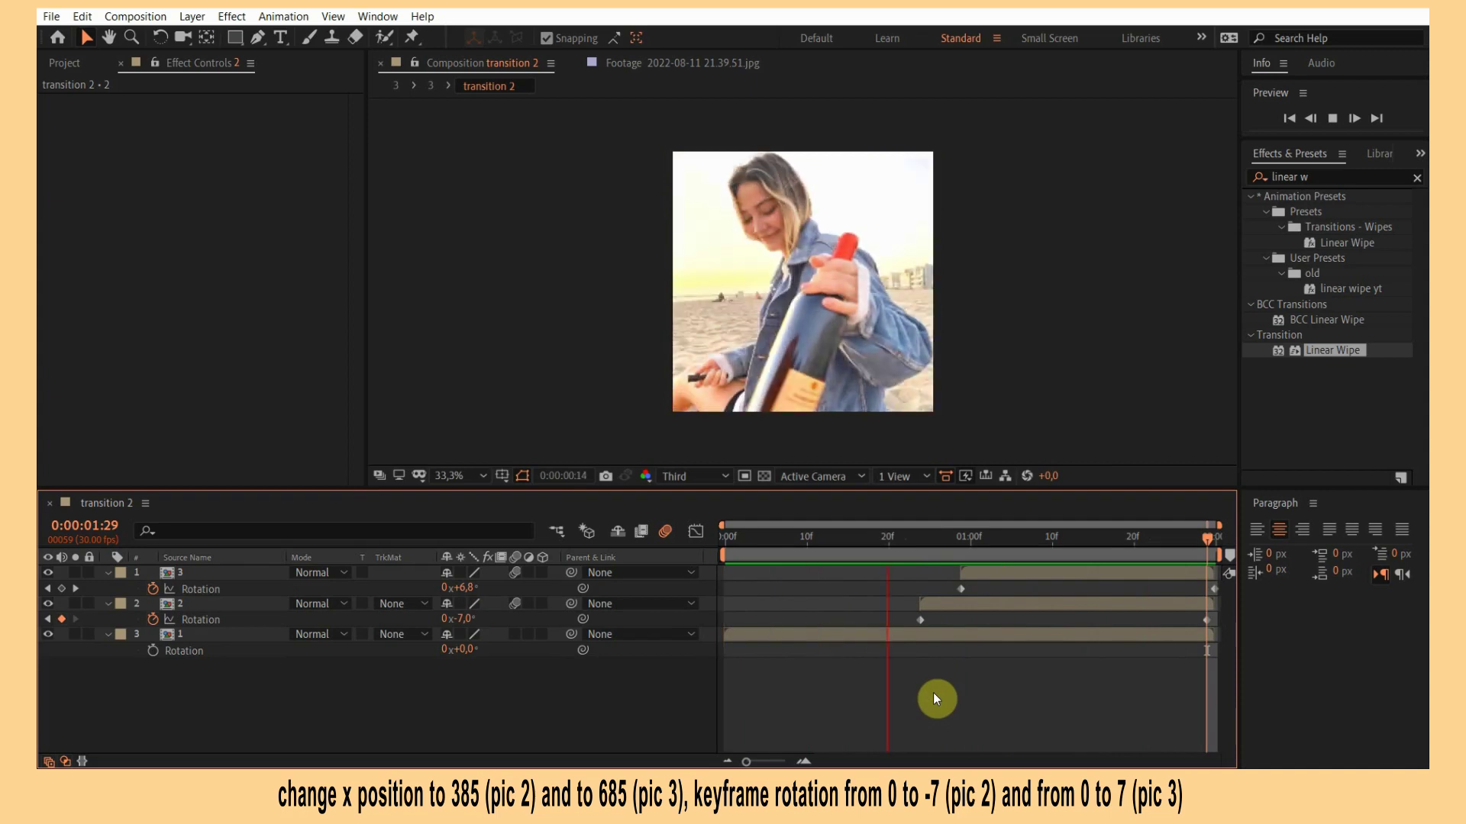
pyautogui.click(924, 541)
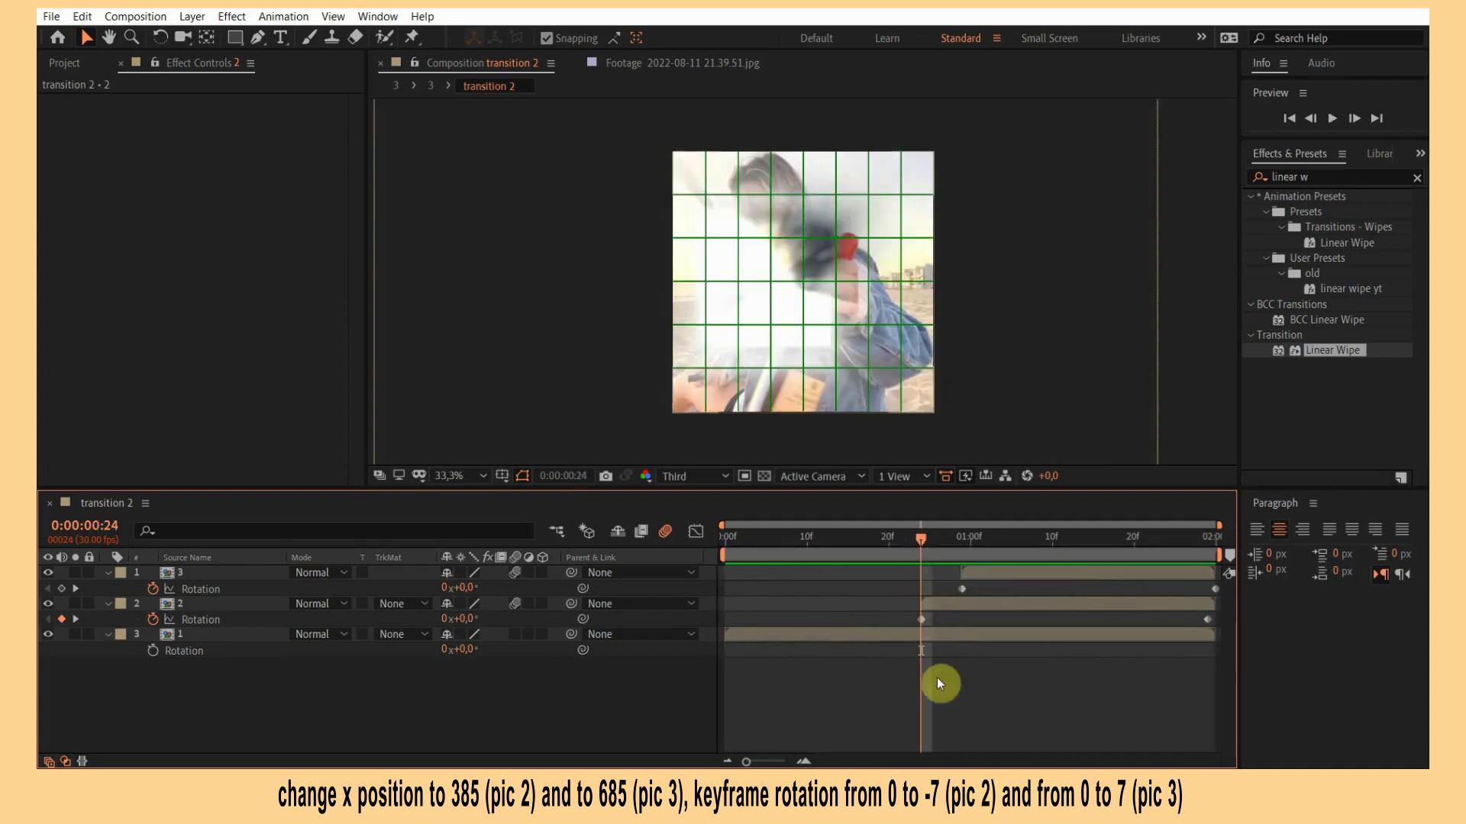
# Create a light orange (FFBC63) solid layer directly above photo 1.
pyautogui.press('u')
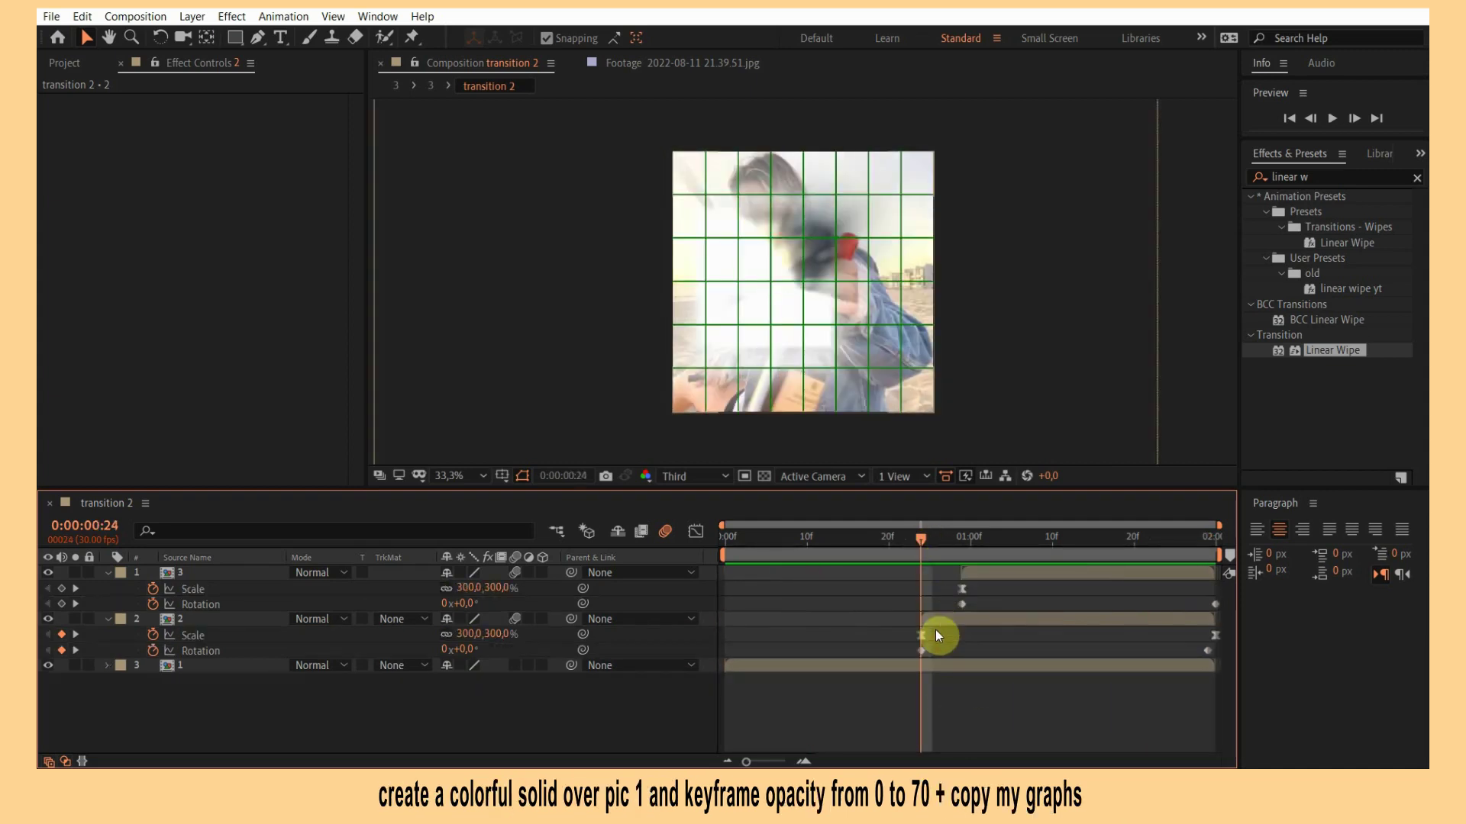
pyautogui.press('u')
pyautogui.click(927, 608)
pyautogui.hotkey('ctrl', 'y')
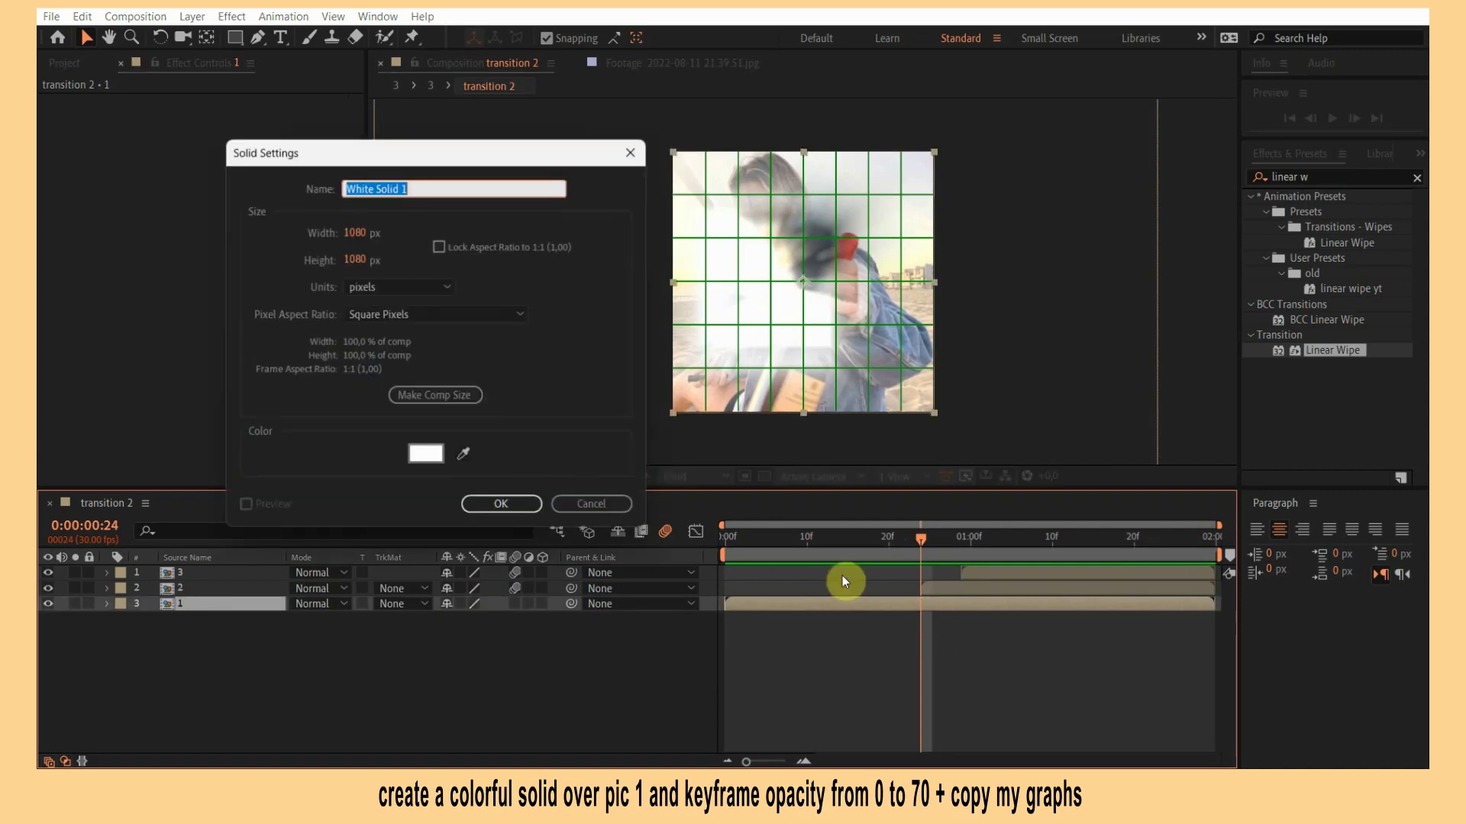
pyautogui.click(425, 453)
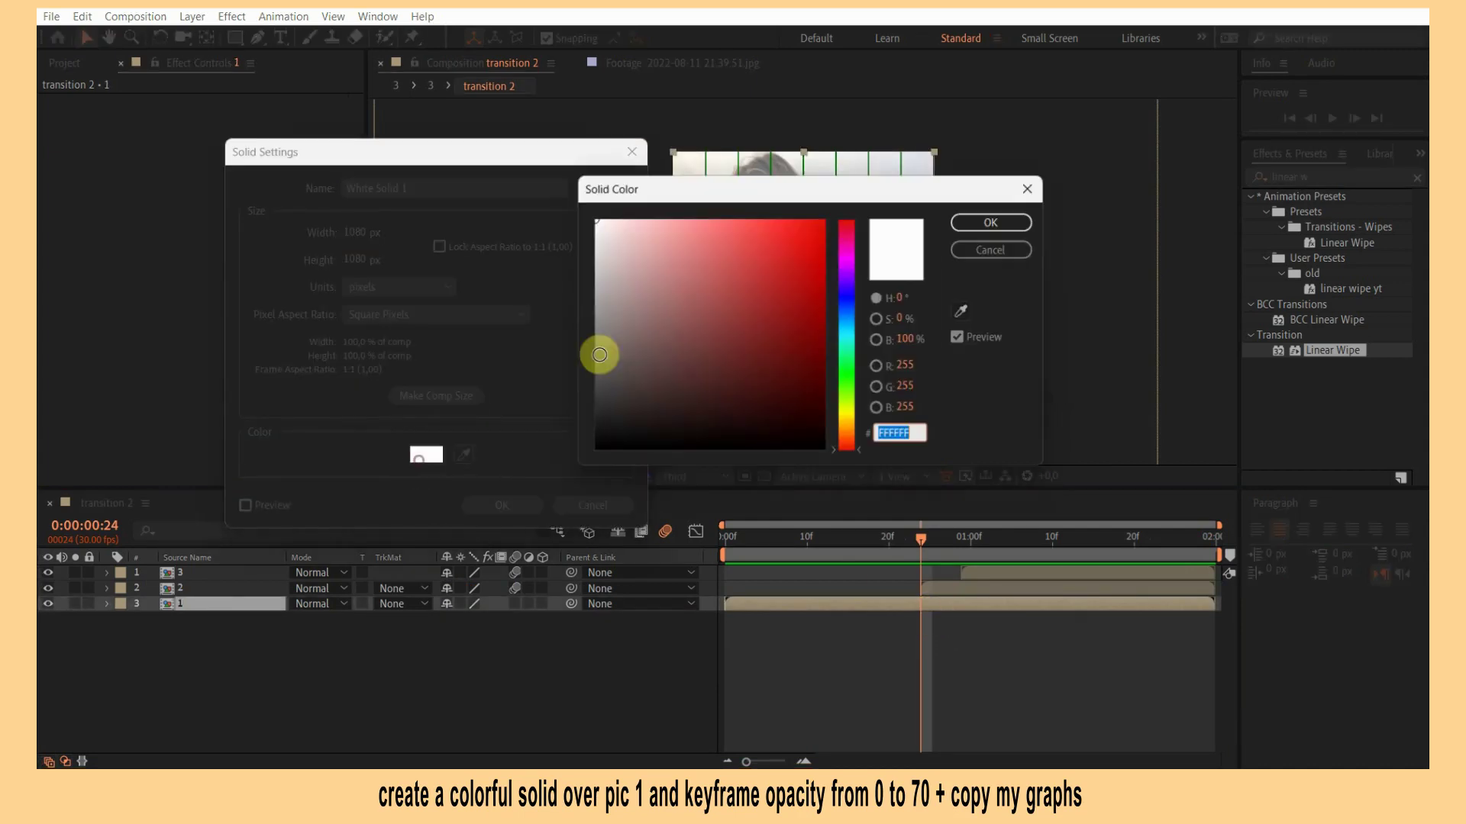
pyautogui.click(854, 428)
pyautogui.moveTo(854, 424); pyautogui.dragTo(854, 428)
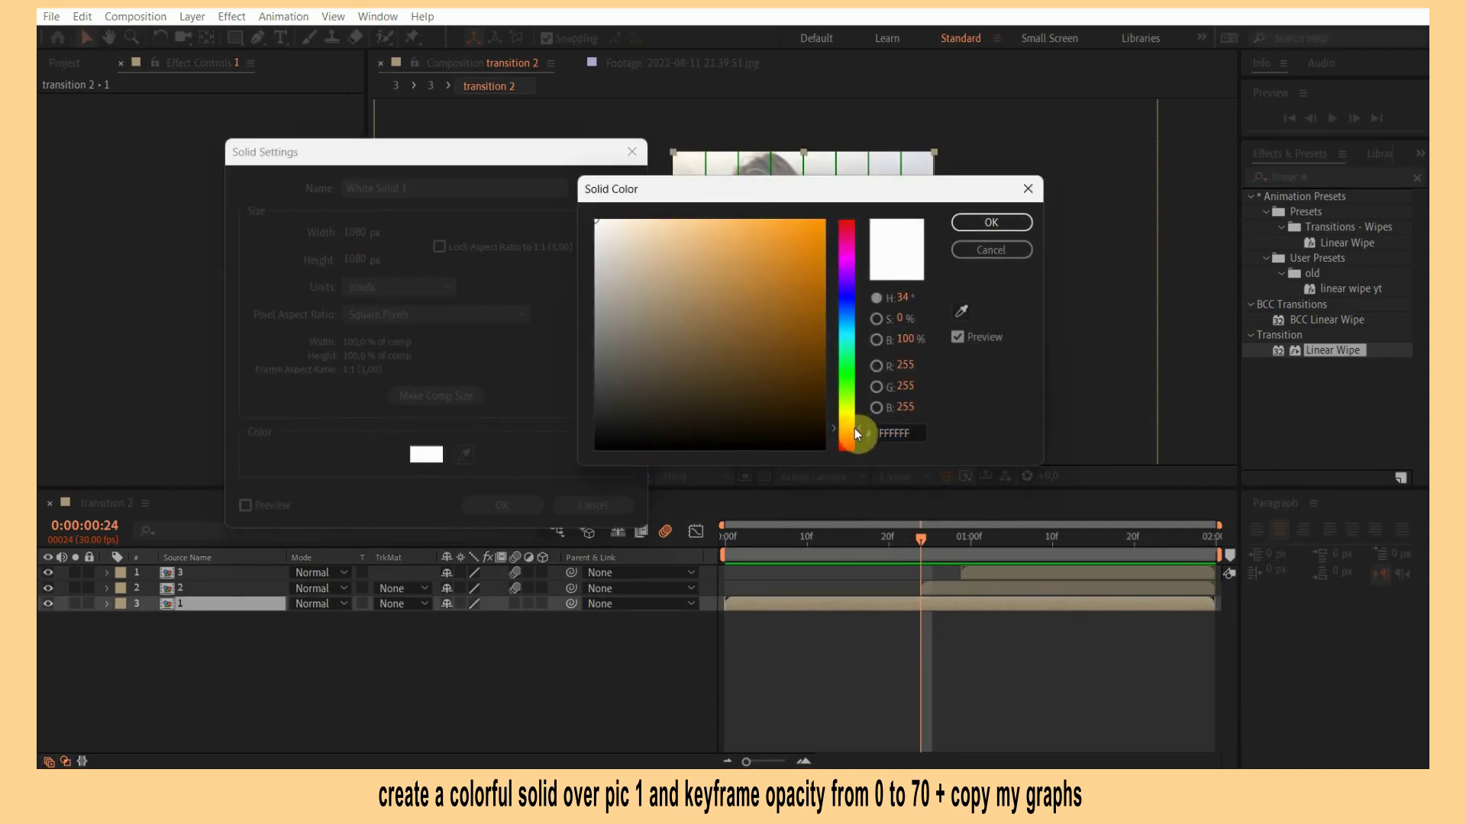
pyautogui.moveTo(641, 267); pyautogui.dragTo(734, 175)
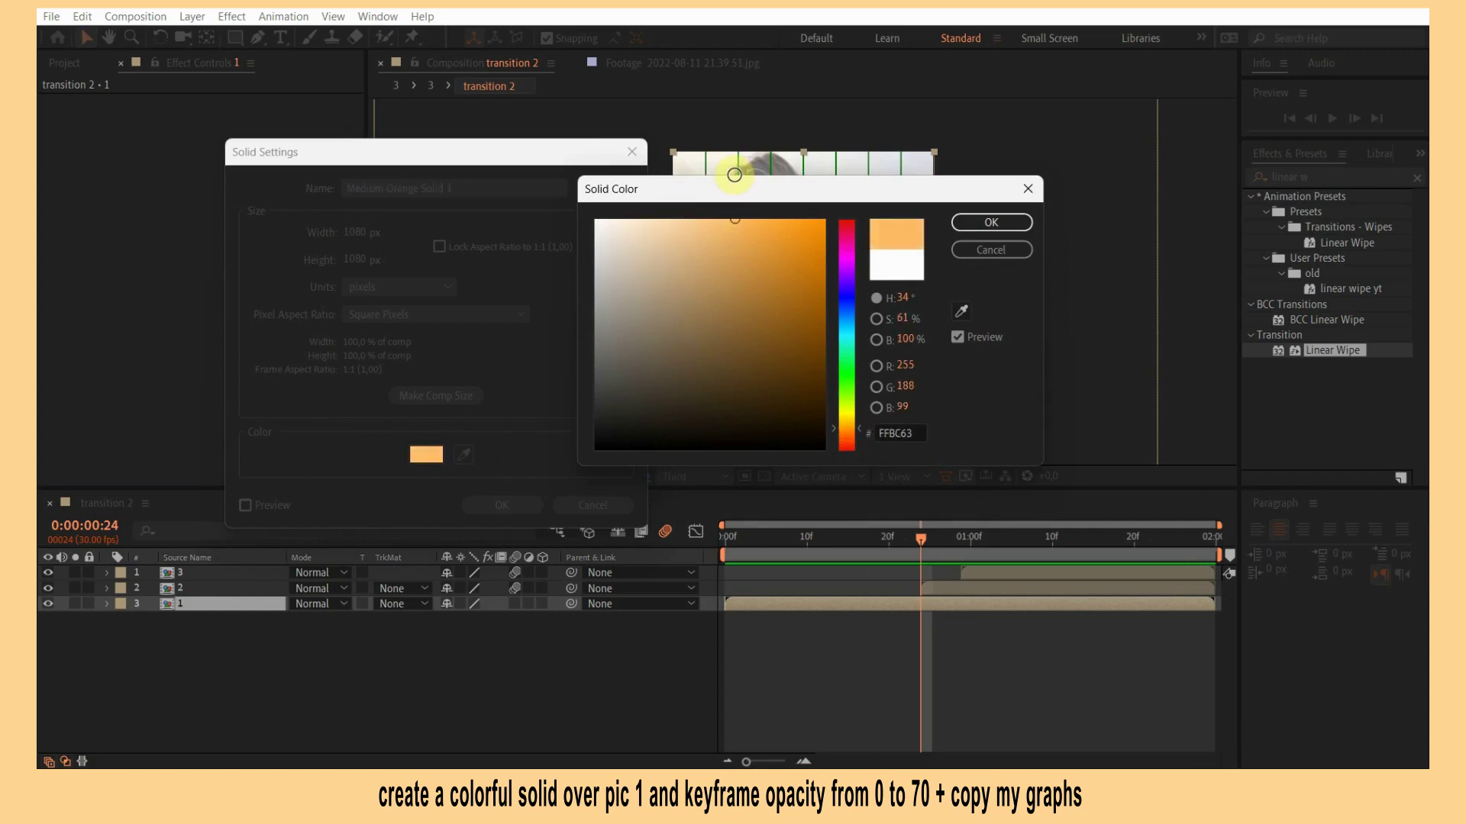
pyautogui.click(979, 222)
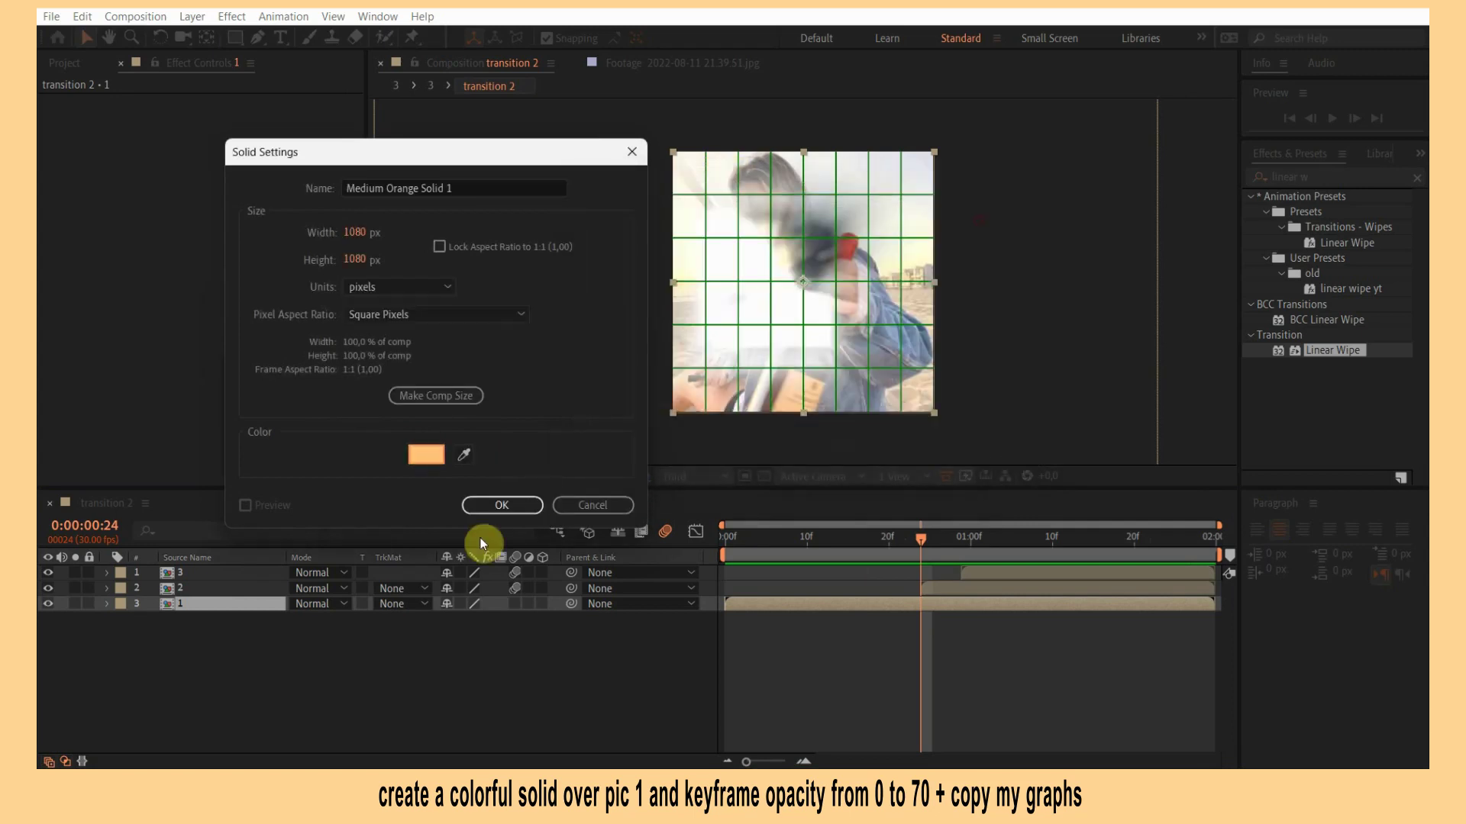
pyautogui.click(497, 504)
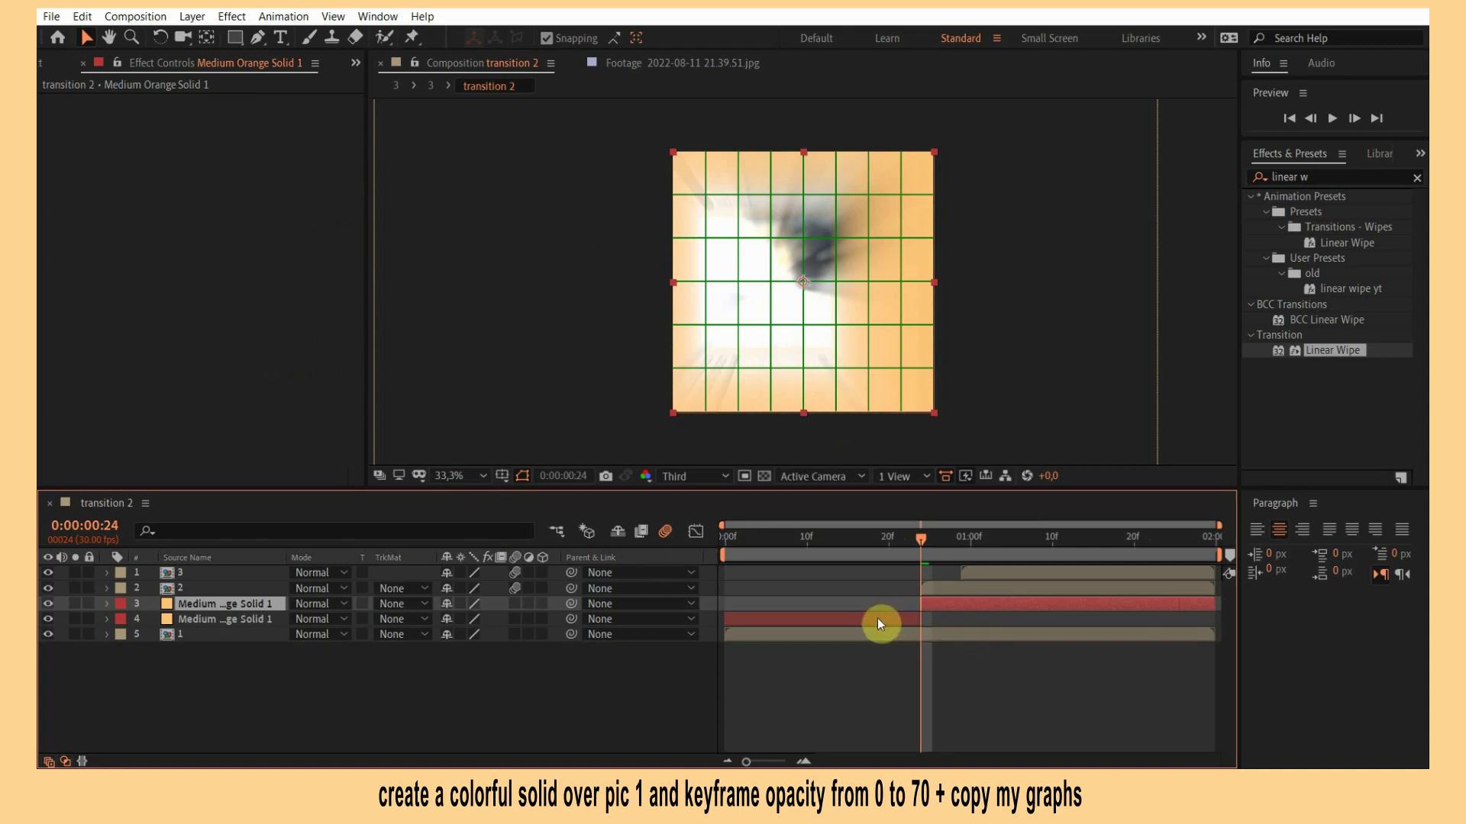
# Delete the duplicate solid and keyframe opacity from 0% at 0:00:00:24 to 70% at 0:00:01:04.
pyautogui.click(877, 619)
pyautogui.press('Delete')
pyautogui.click(936, 603)
pyautogui.press('t')
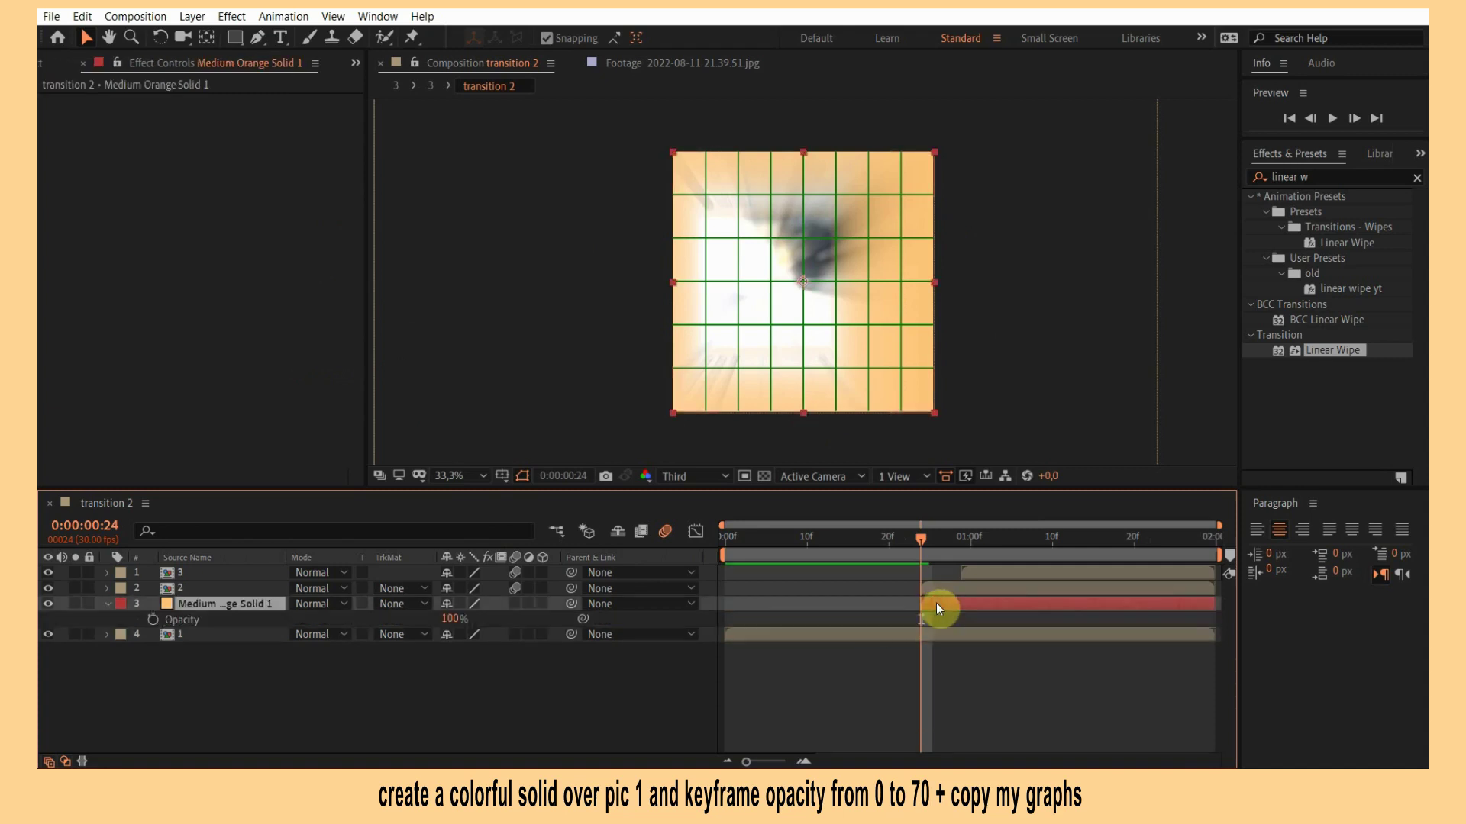
pyautogui.click(153, 619)
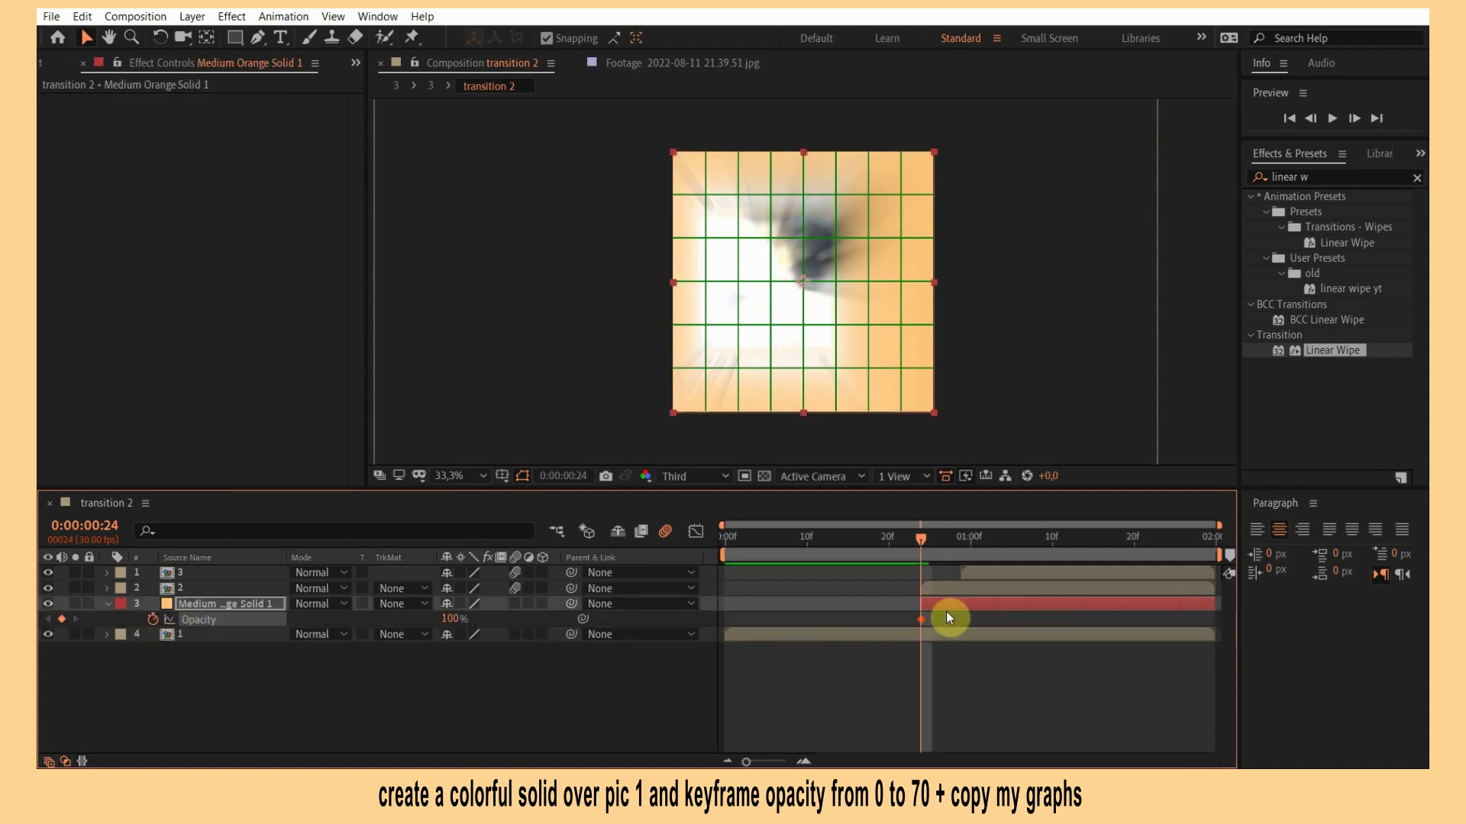
pyautogui.moveTo(921, 620); pyautogui.dragTo(1000, 621)
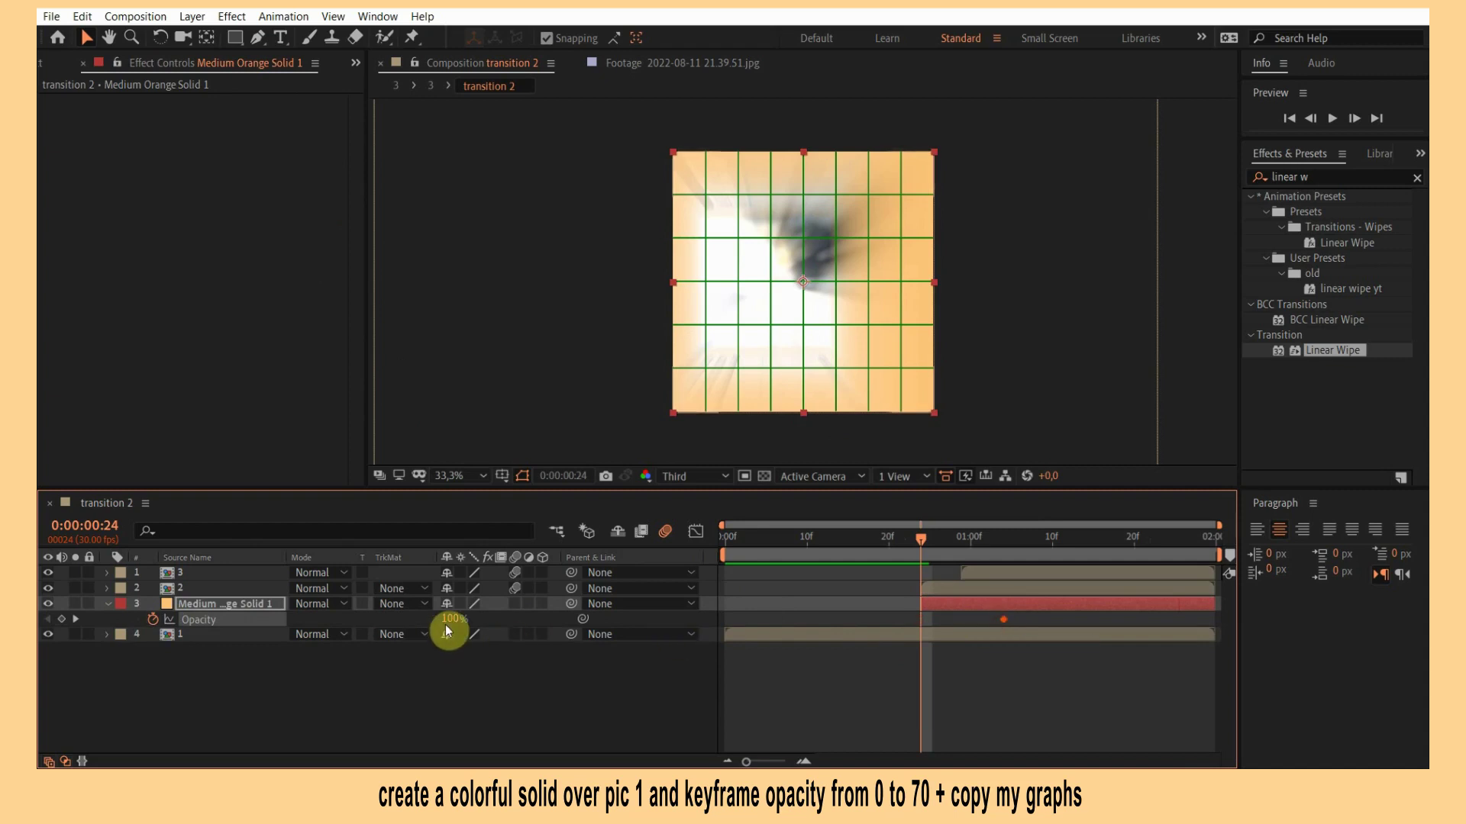
pyautogui.moveTo(451, 619); pyautogui.dragTo(355, 624)
pyautogui.click(1008, 541)
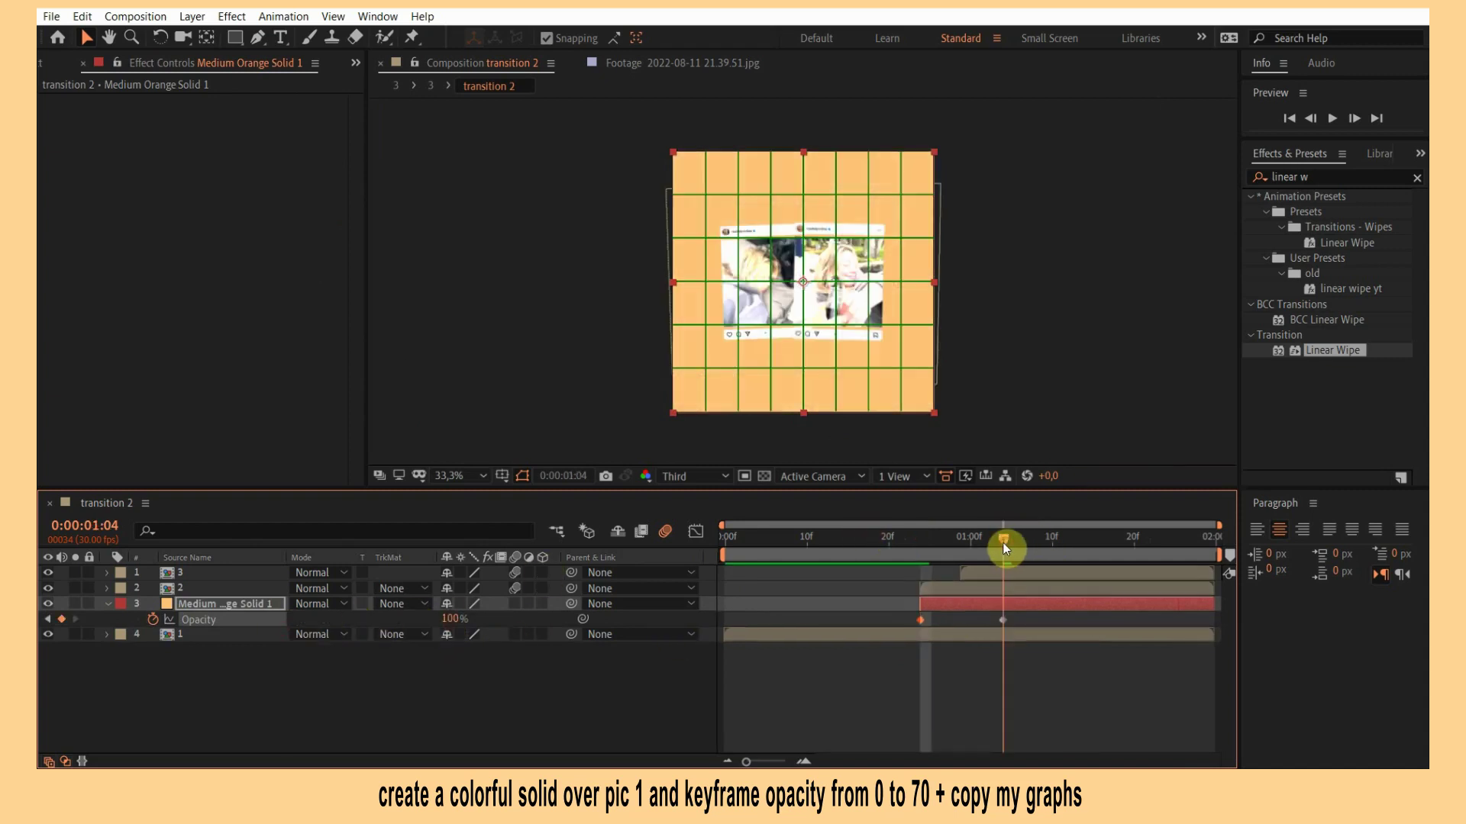
pyautogui.moveTo(454, 620); pyautogui.dragTo(421, 617)
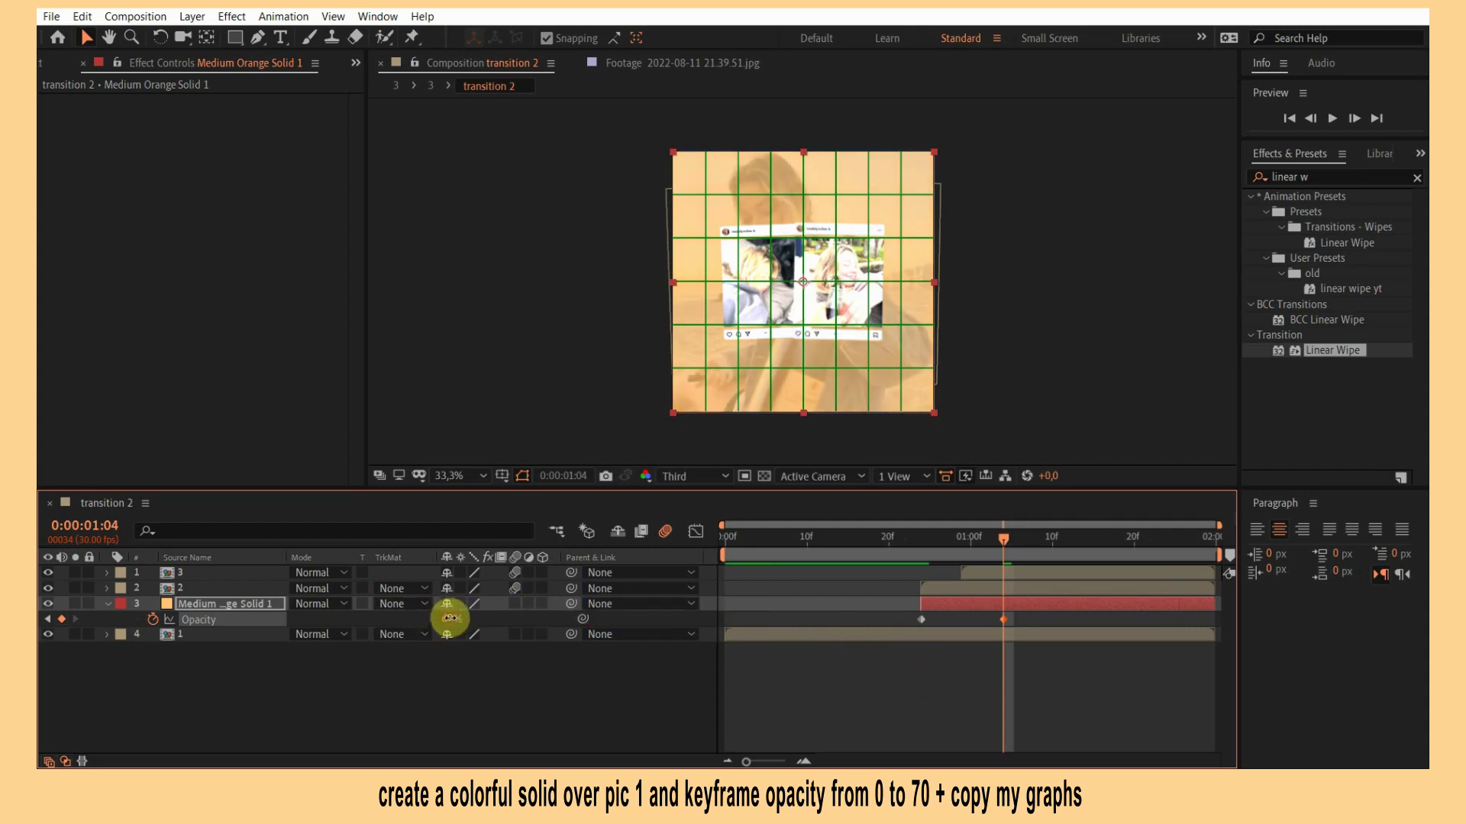
pyautogui.press('Return')
pyautogui.press('space')
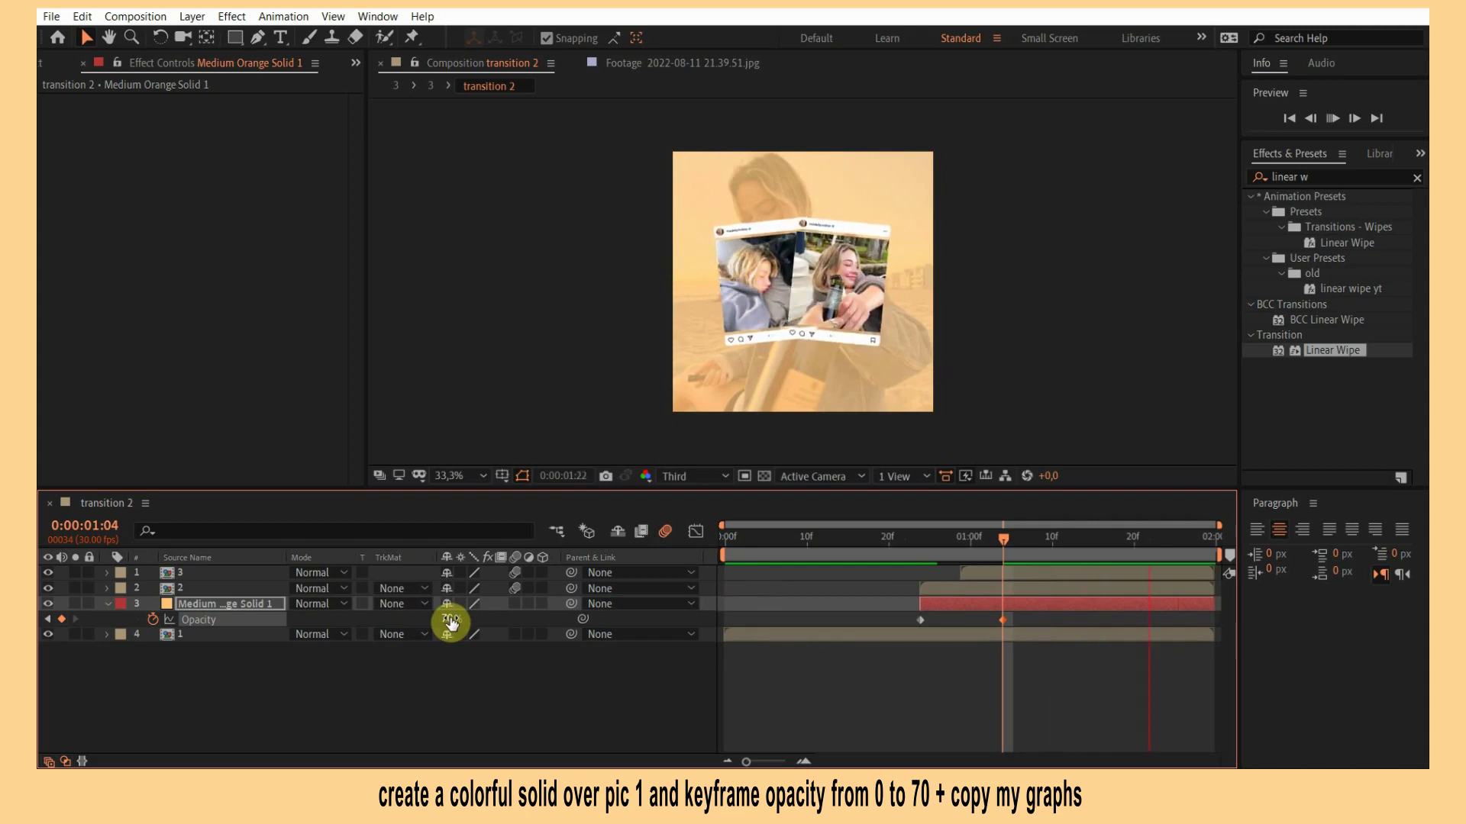
pyautogui.click(922, 537)
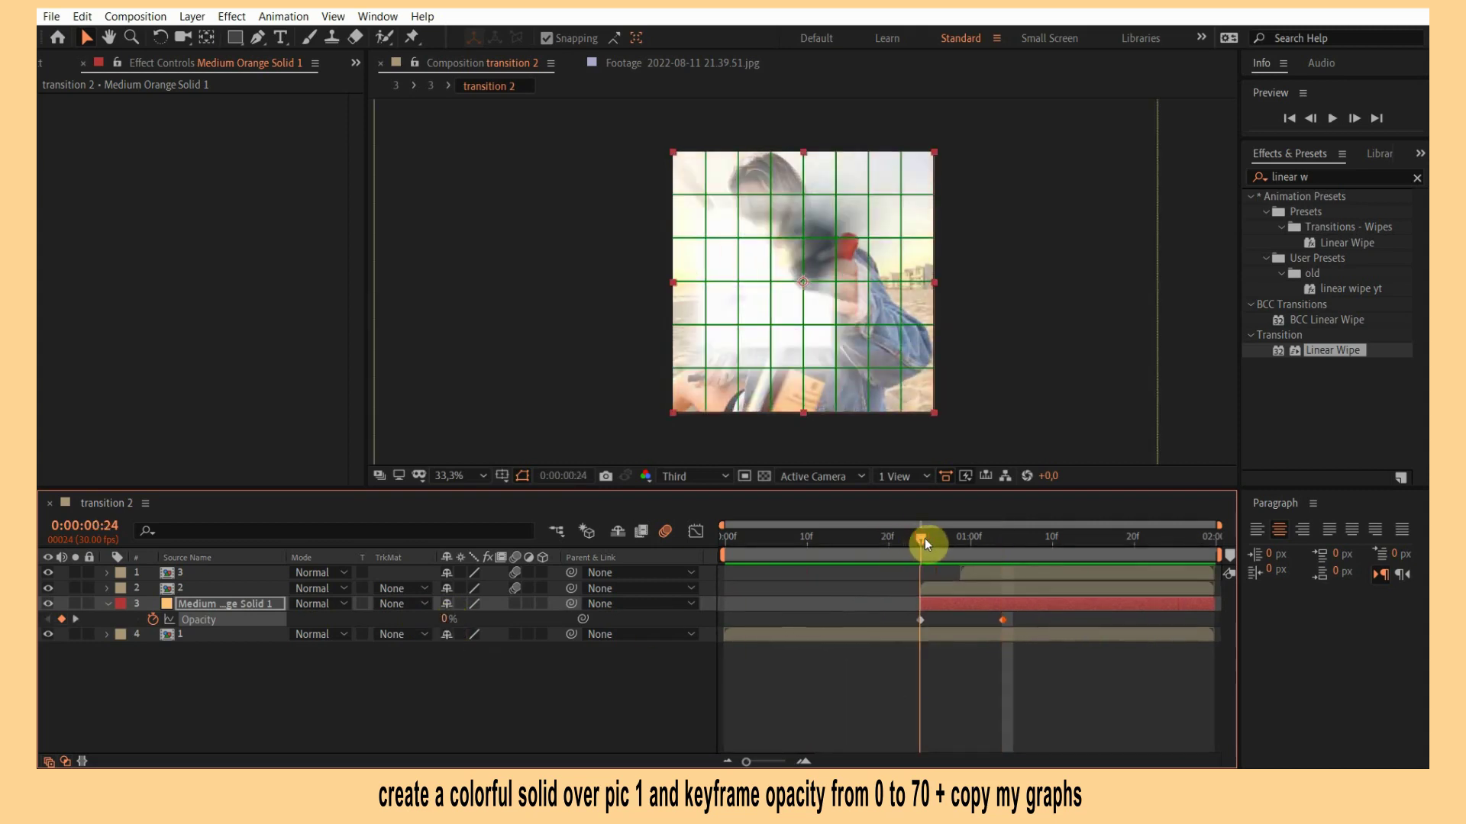
# Apply Easy Ease to both opacity keyframes and pull the first handle for a steep rise.
pyautogui.click(696, 531)
pyautogui.click(959, 649)
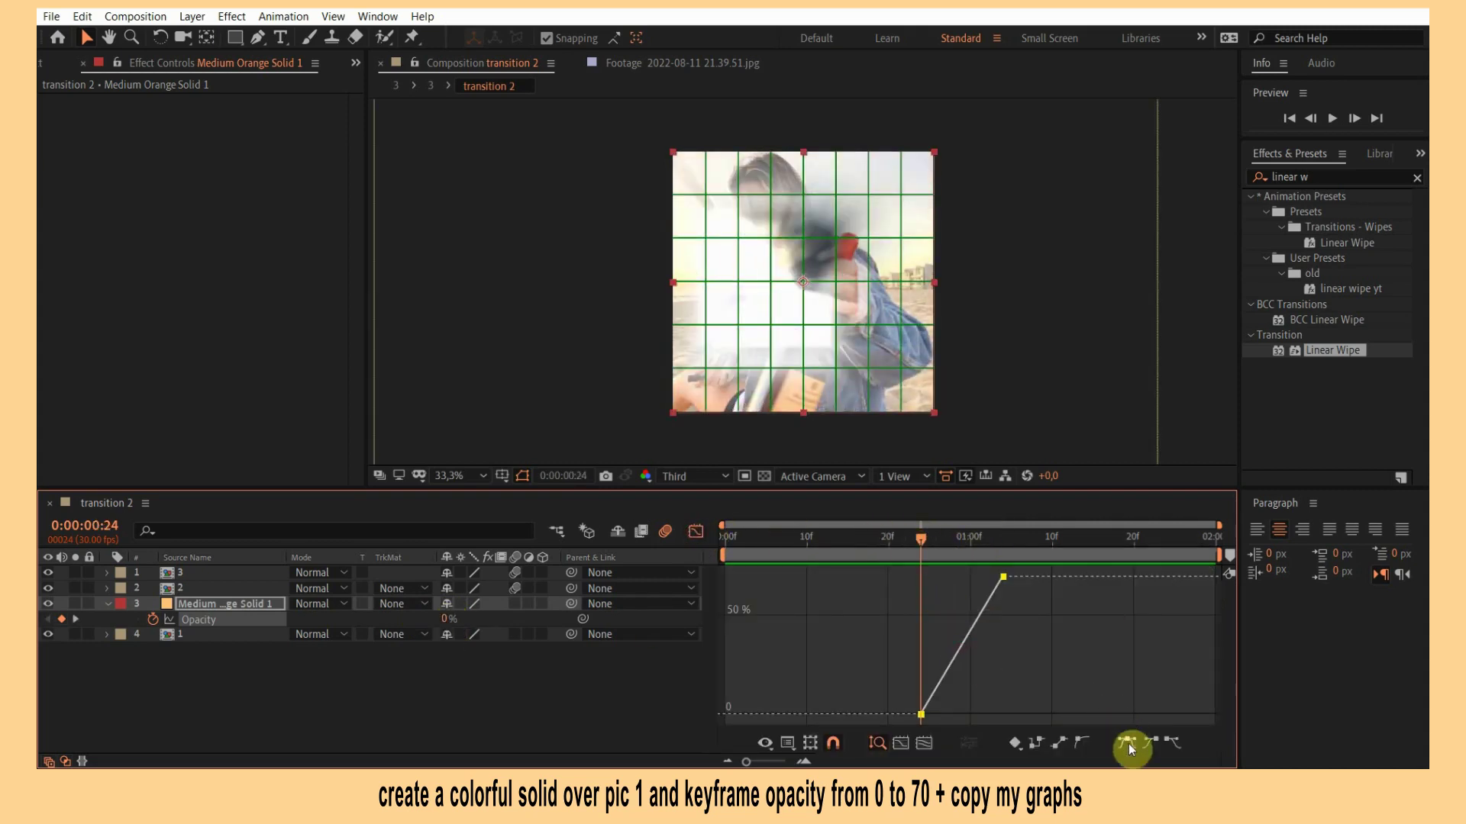
pyautogui.click(1127, 743)
pyautogui.moveTo(949, 718)
pyautogui.mouseDown()
pyautogui.moveTo(910, 613)
pyautogui.moveTo(926, 691)
pyautogui.moveTo(908, 588)
pyautogui.mouseUp()
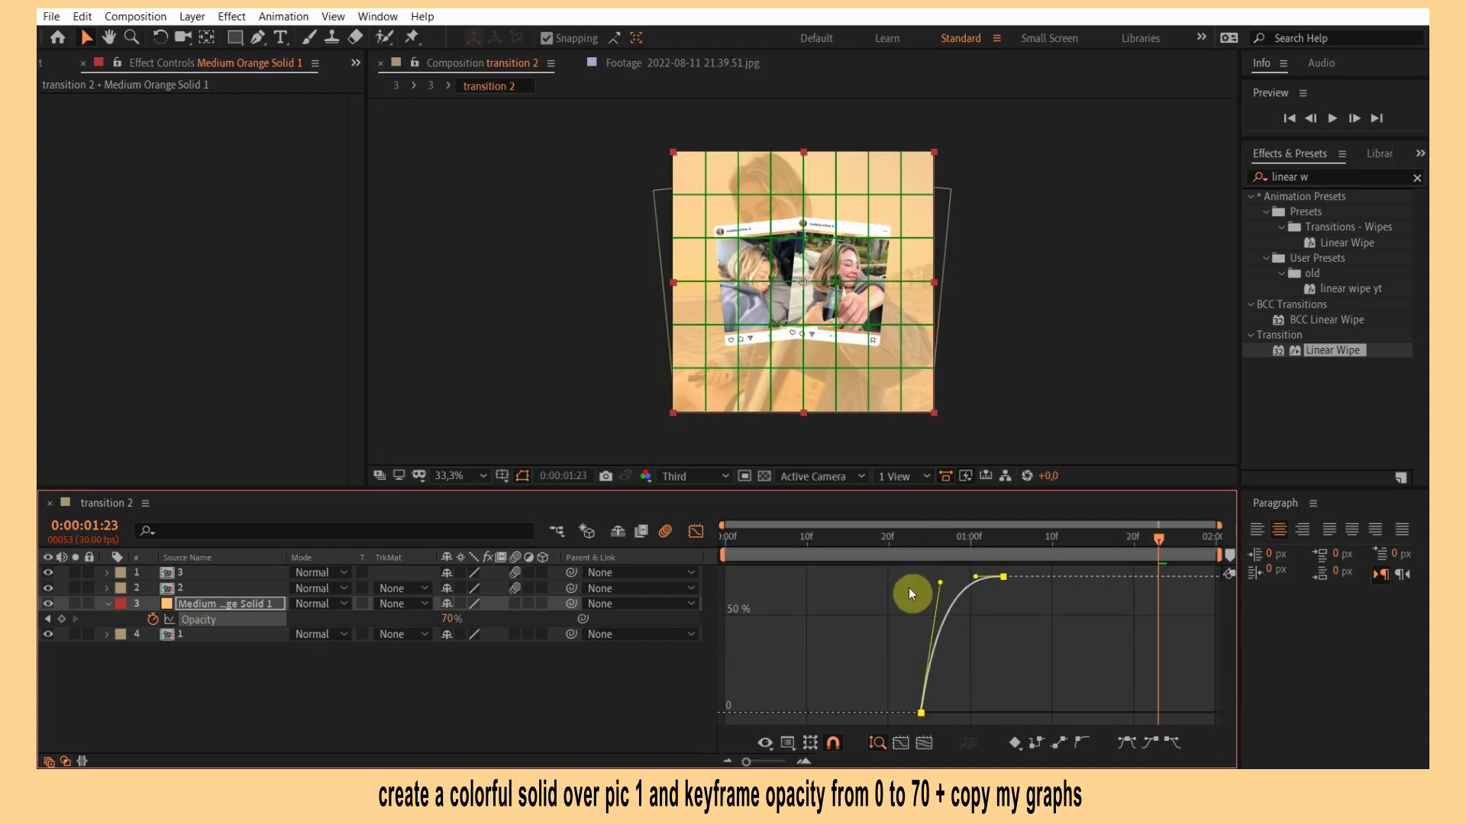
pyautogui.click(923, 547)
pyautogui.press('space')
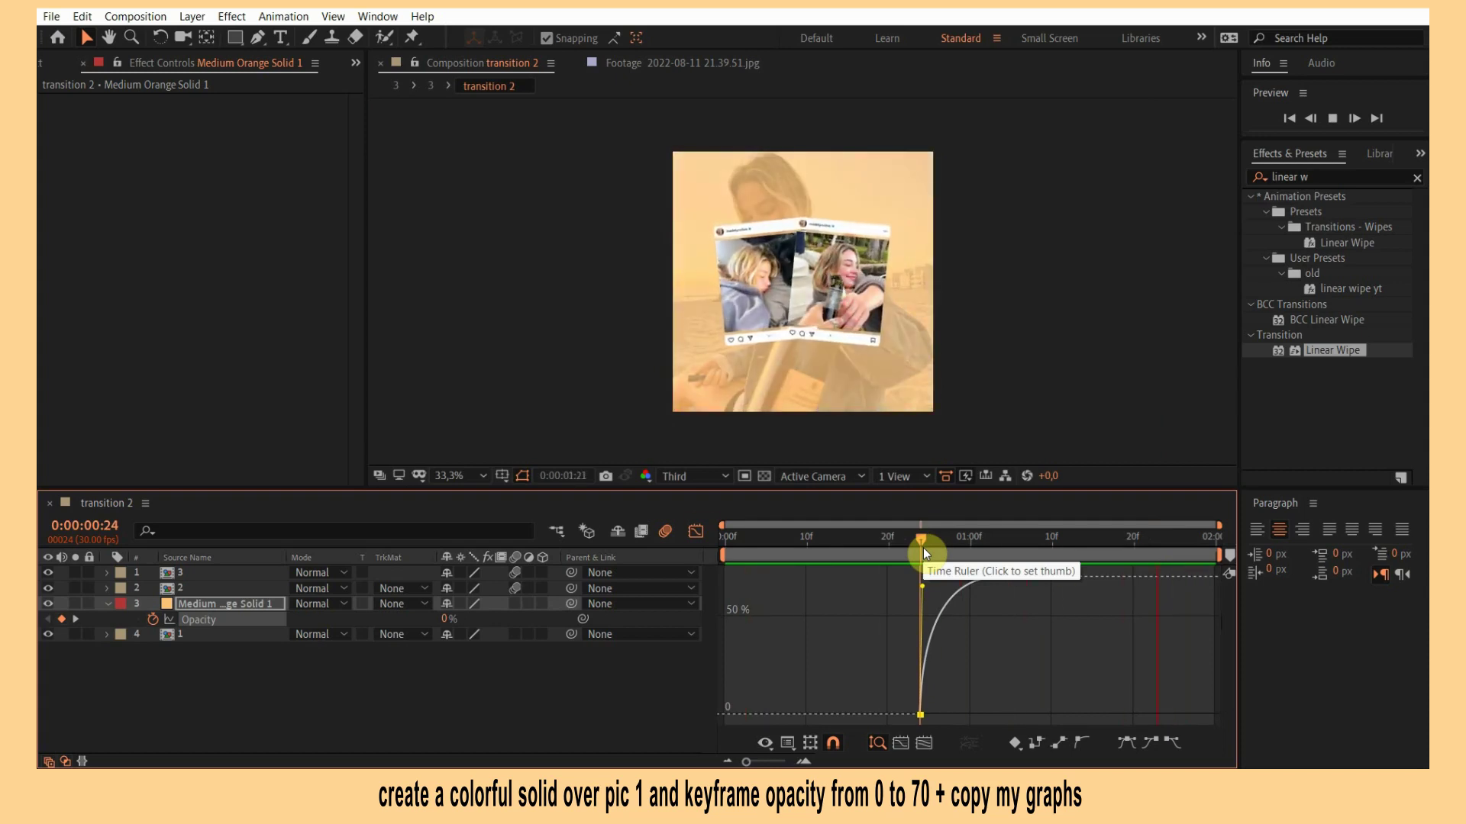
pyautogui.click(695, 531)
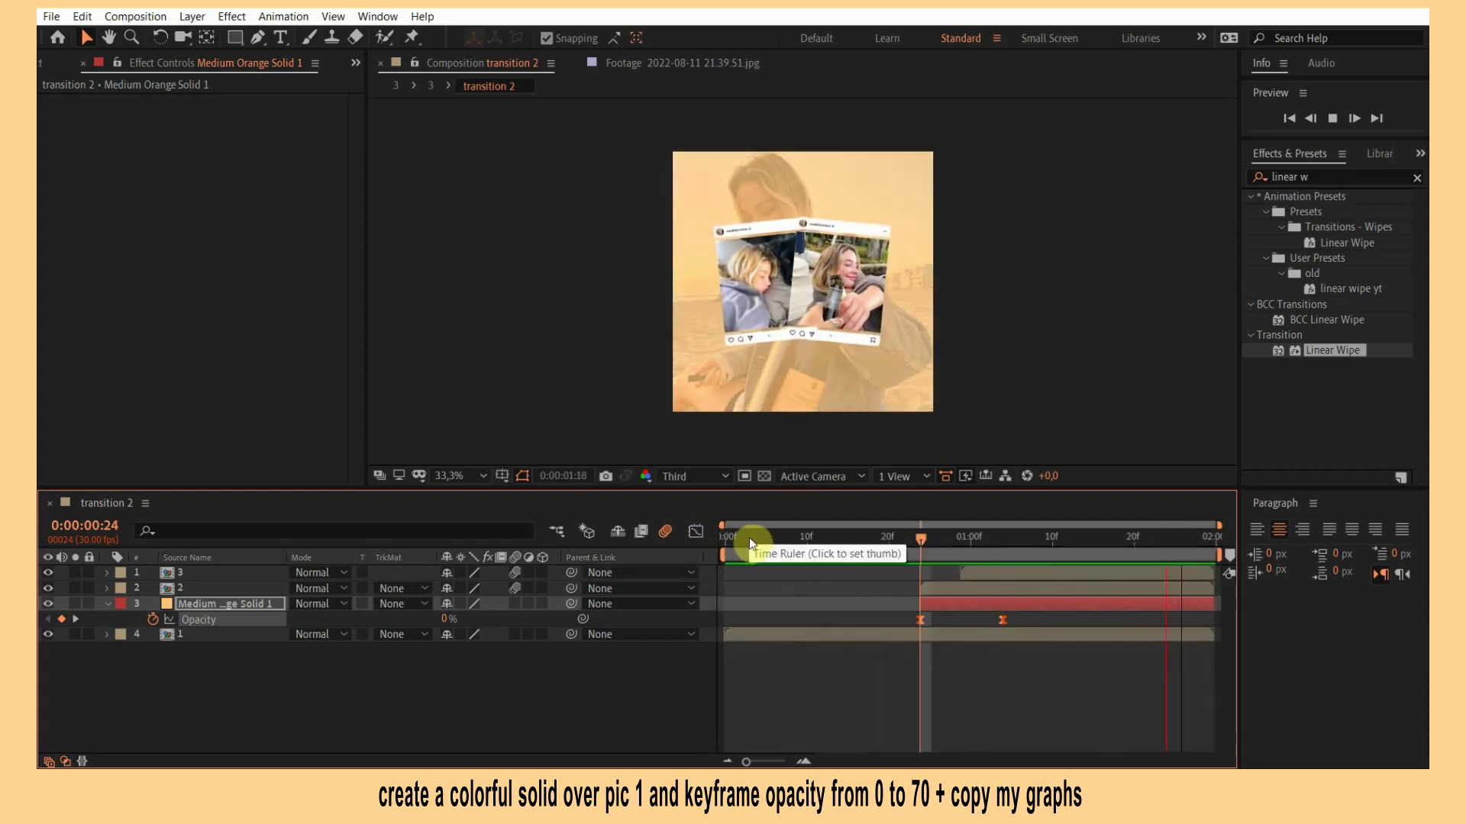
pyautogui.moveTo(749, 538); pyautogui.dragTo(654, 542)
pyautogui.click(776, 678)
# Collapse the layer property rows and save the project.
pyautogui.press('u')
pyautogui.press('u')
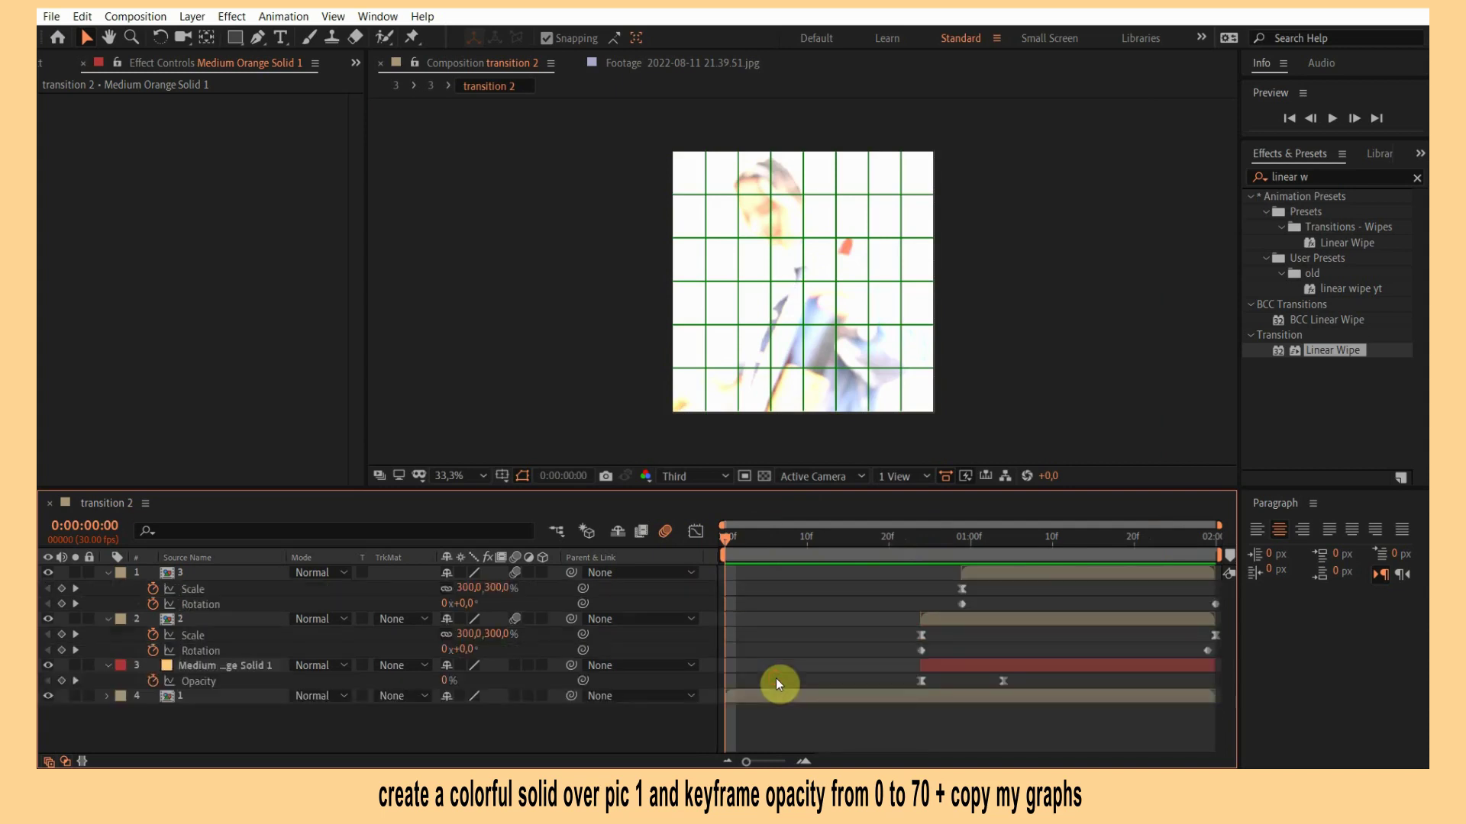
pyautogui.press('u')
pyautogui.hotkey('ctrl', 's')
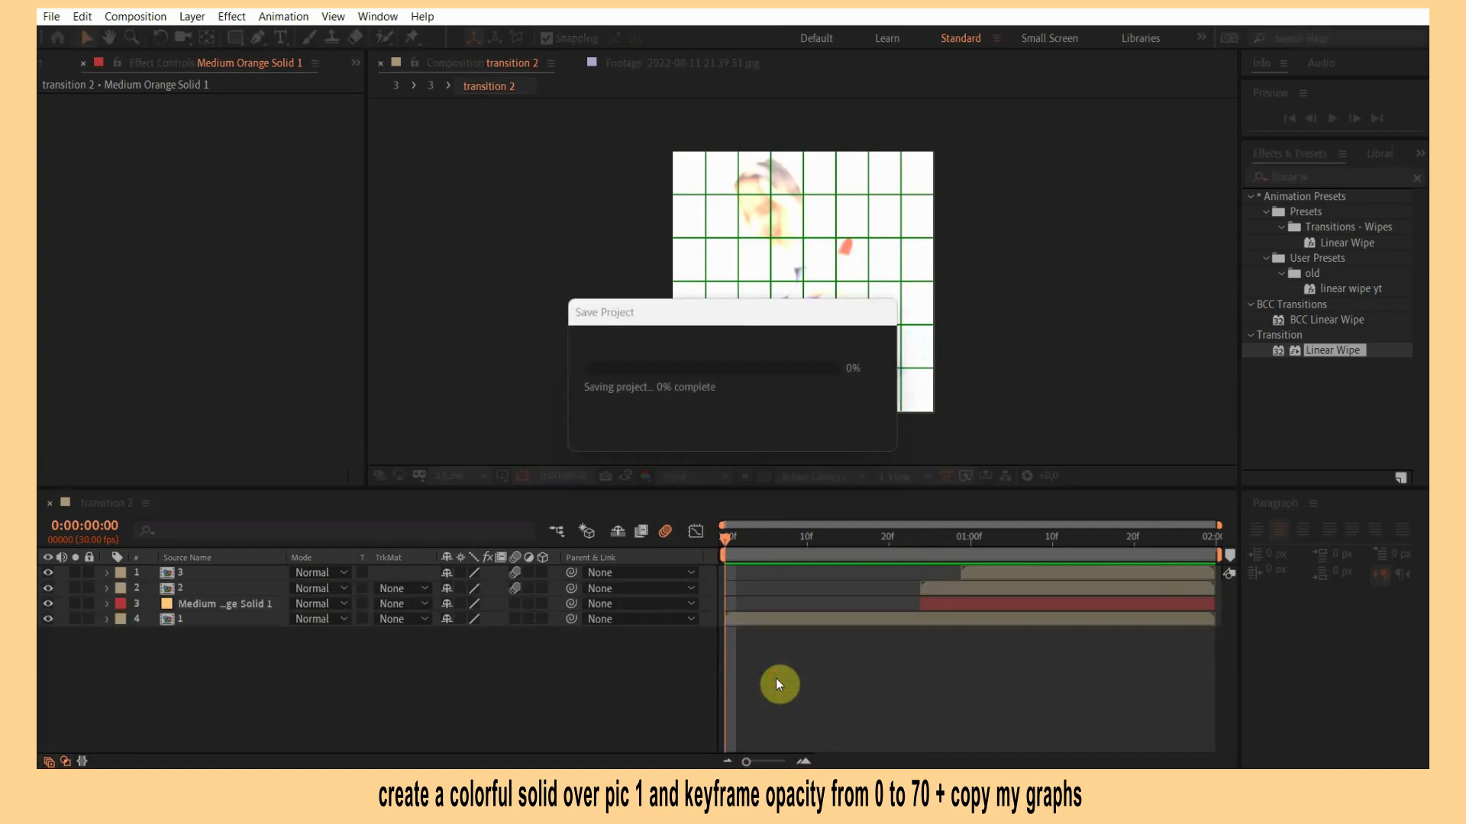
# Turn off the grid overlay and play the finished transition.
pyautogui.click(421, 474)
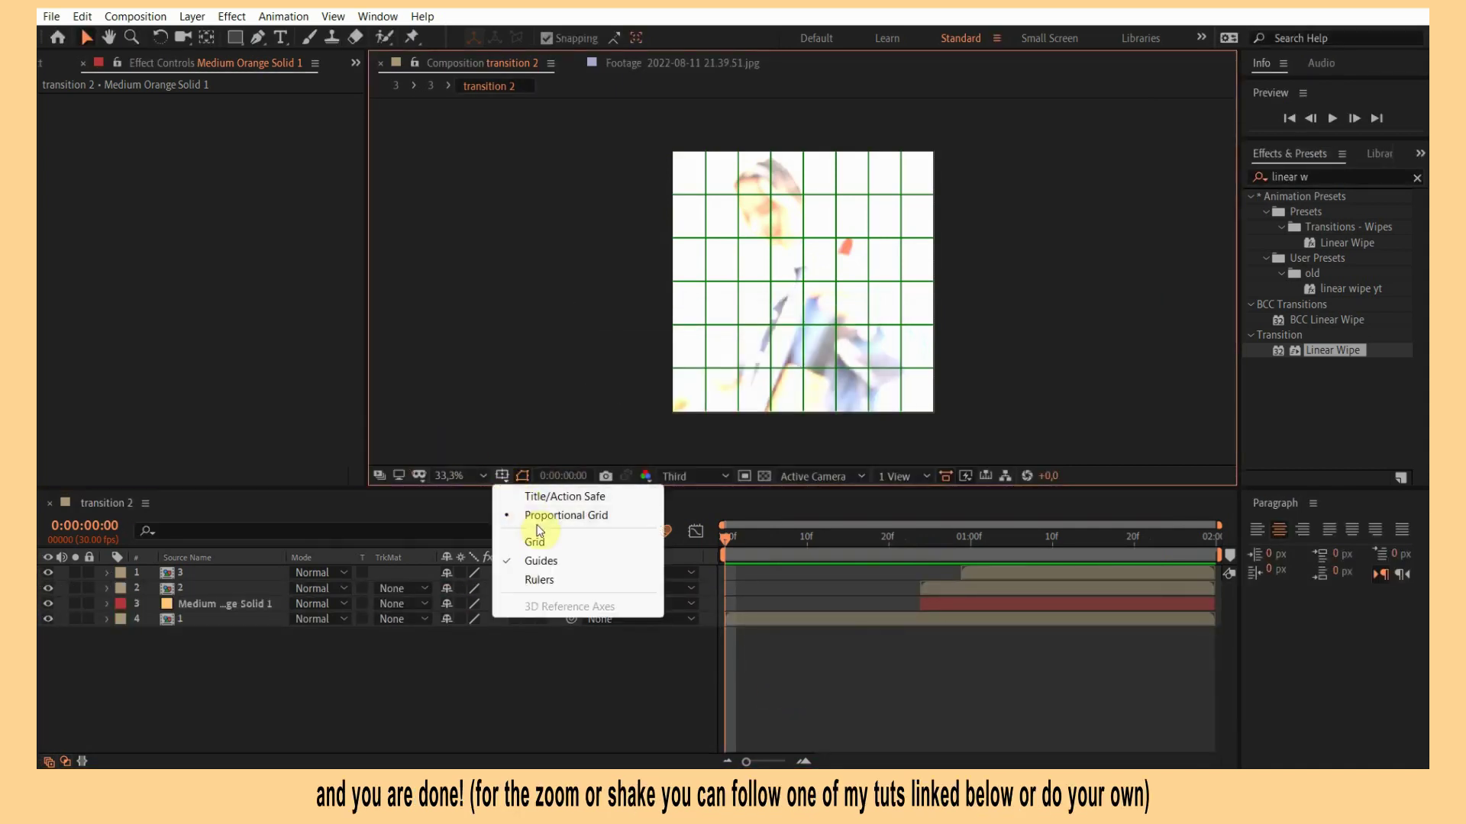
pyautogui.click(519, 515)
pyautogui.click(837, 666)
pyautogui.press('space')
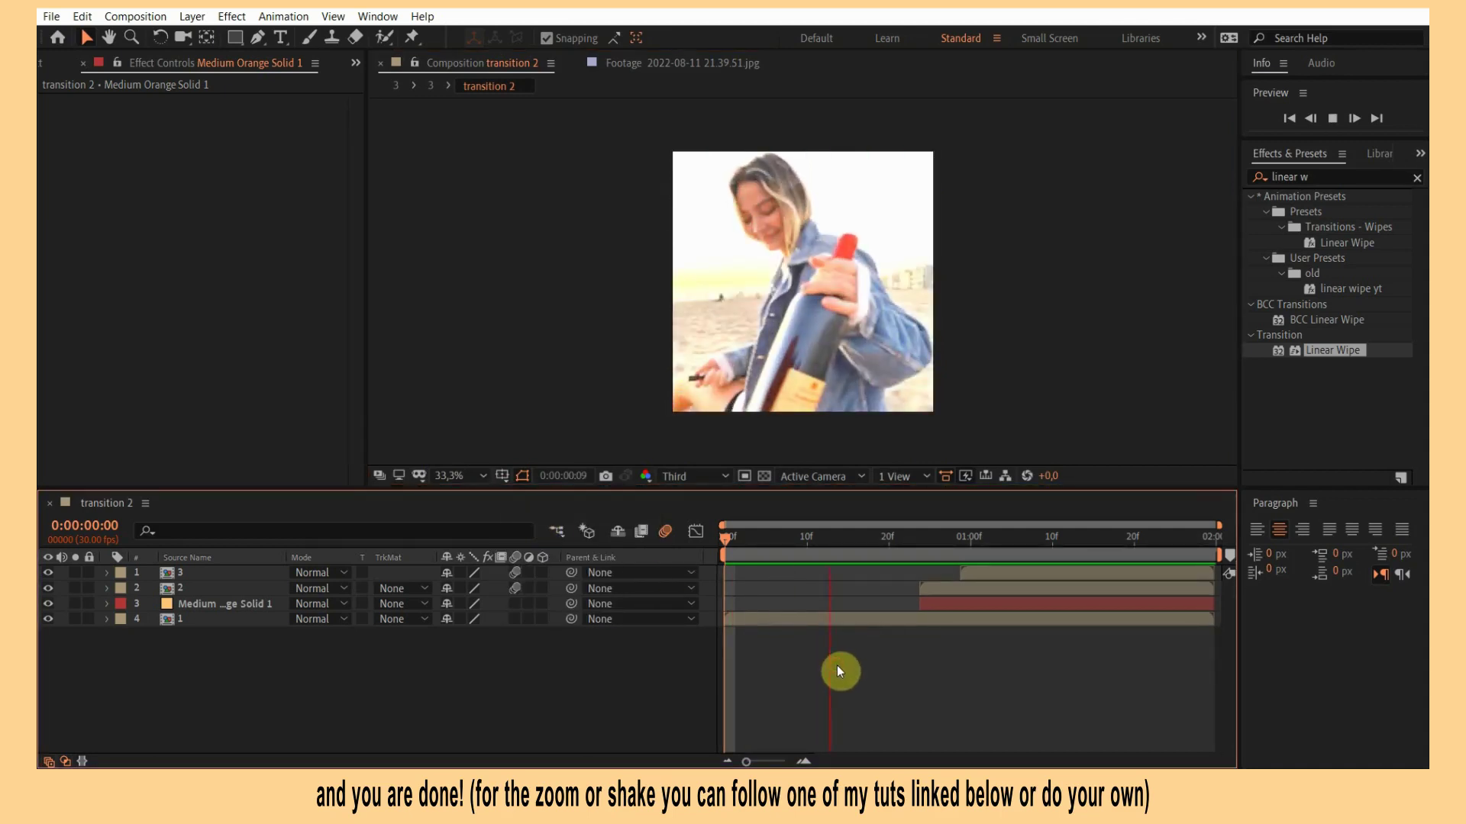
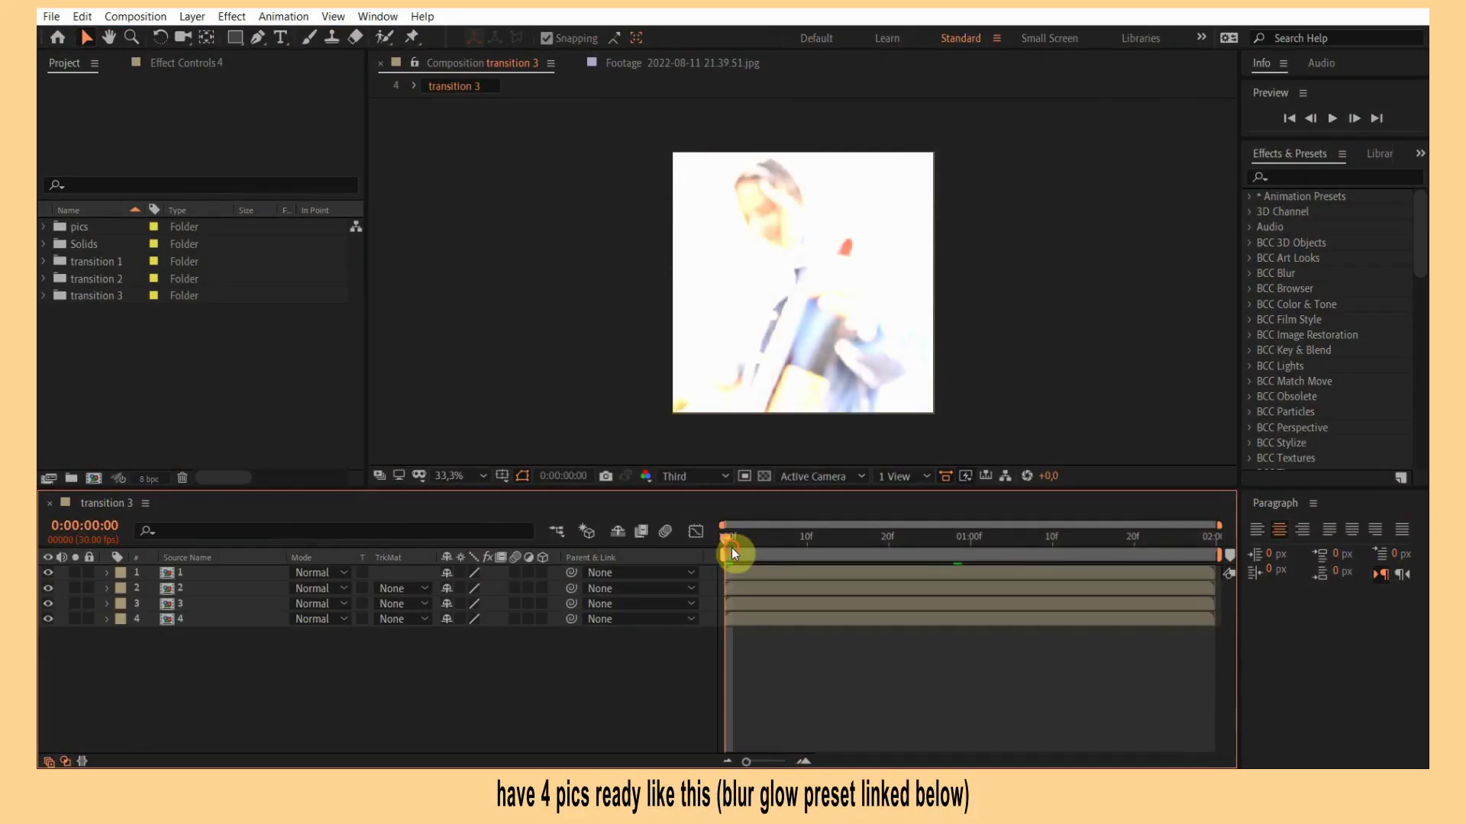
# Preview the composition from frame 1, then select photo layer 1.
pyautogui.click(731, 548)
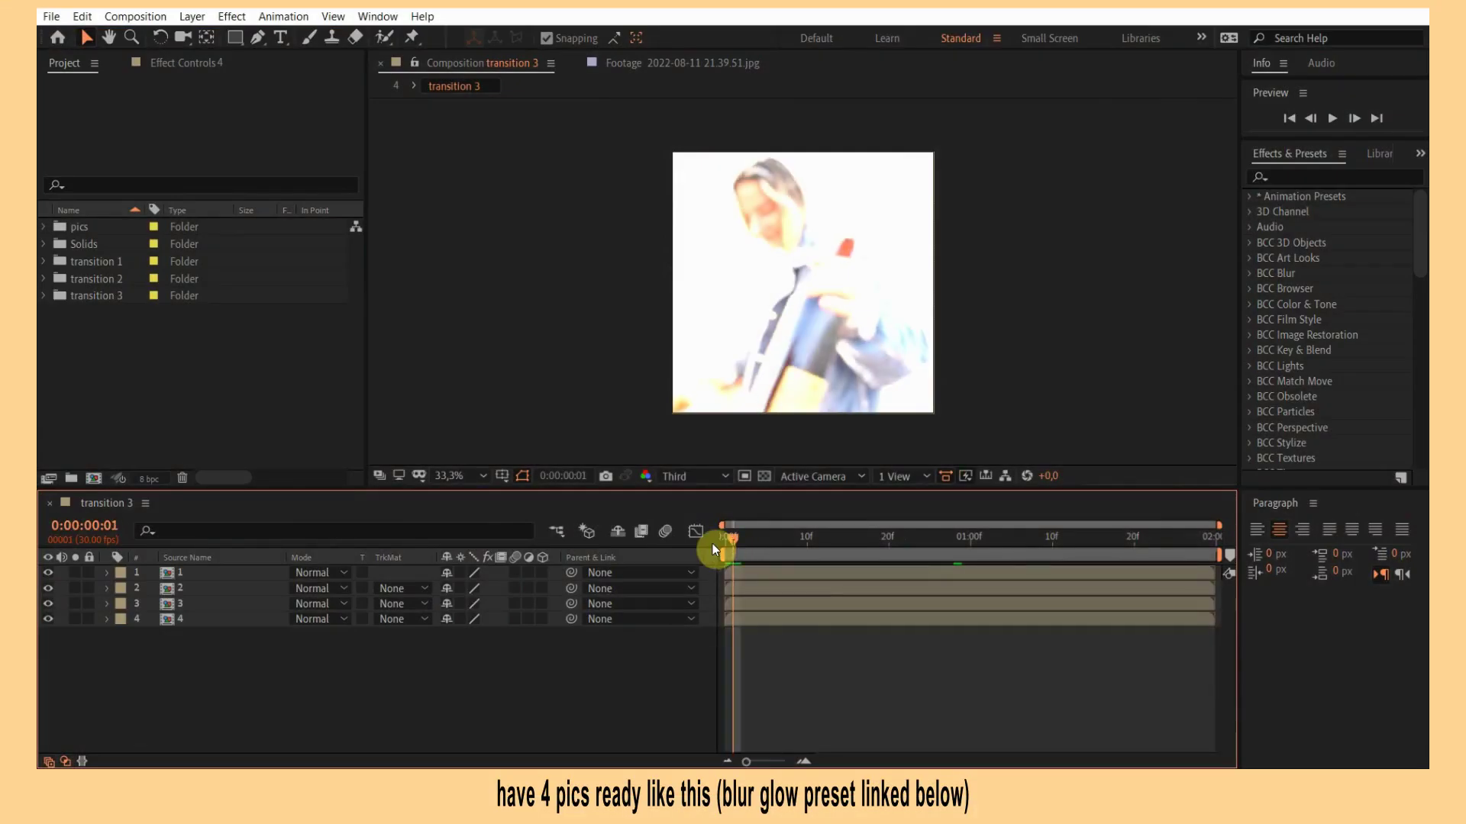
pyautogui.press('space')
pyautogui.click(719, 545)
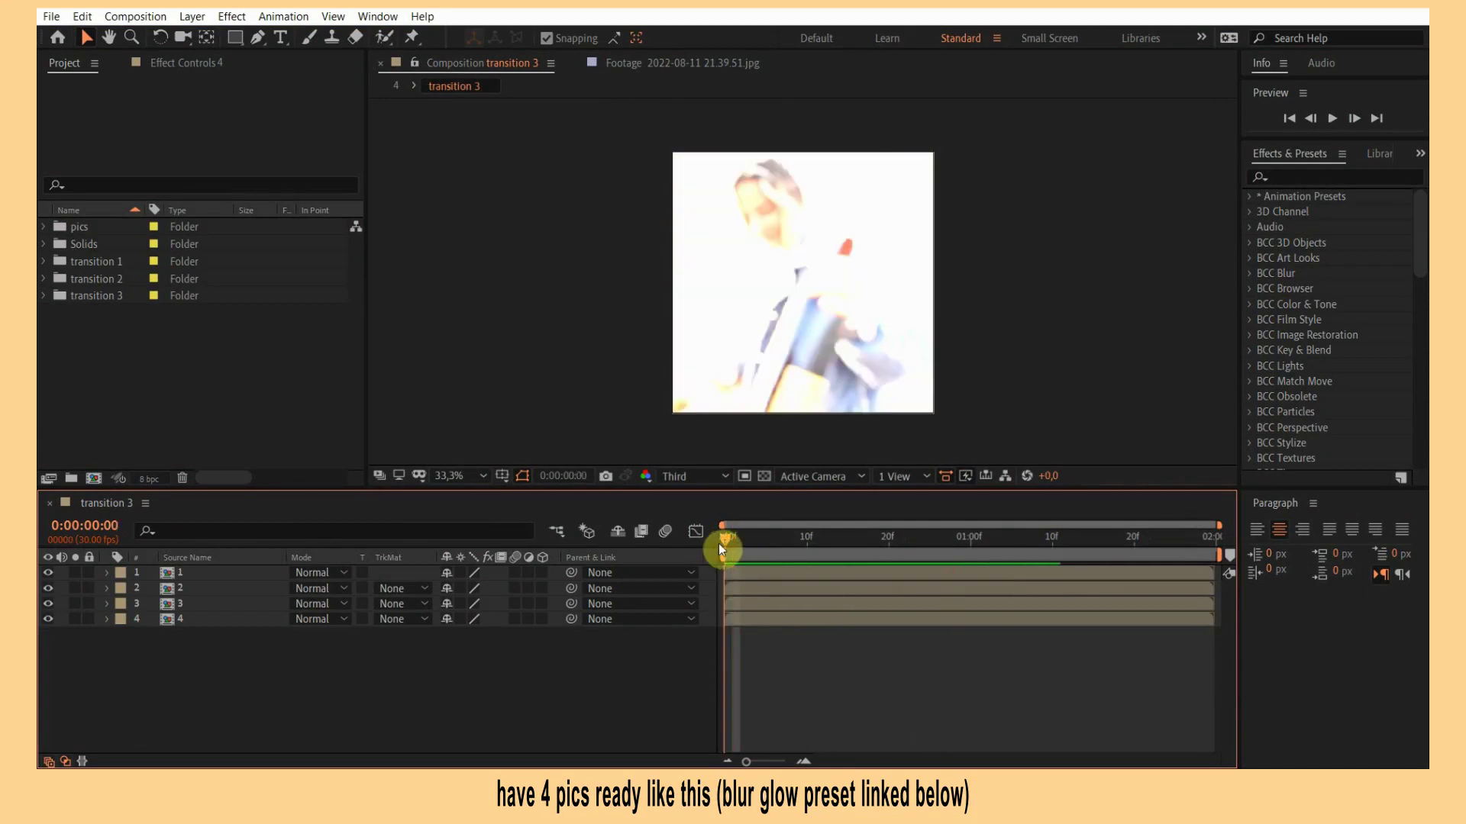
pyautogui.click(744, 574)
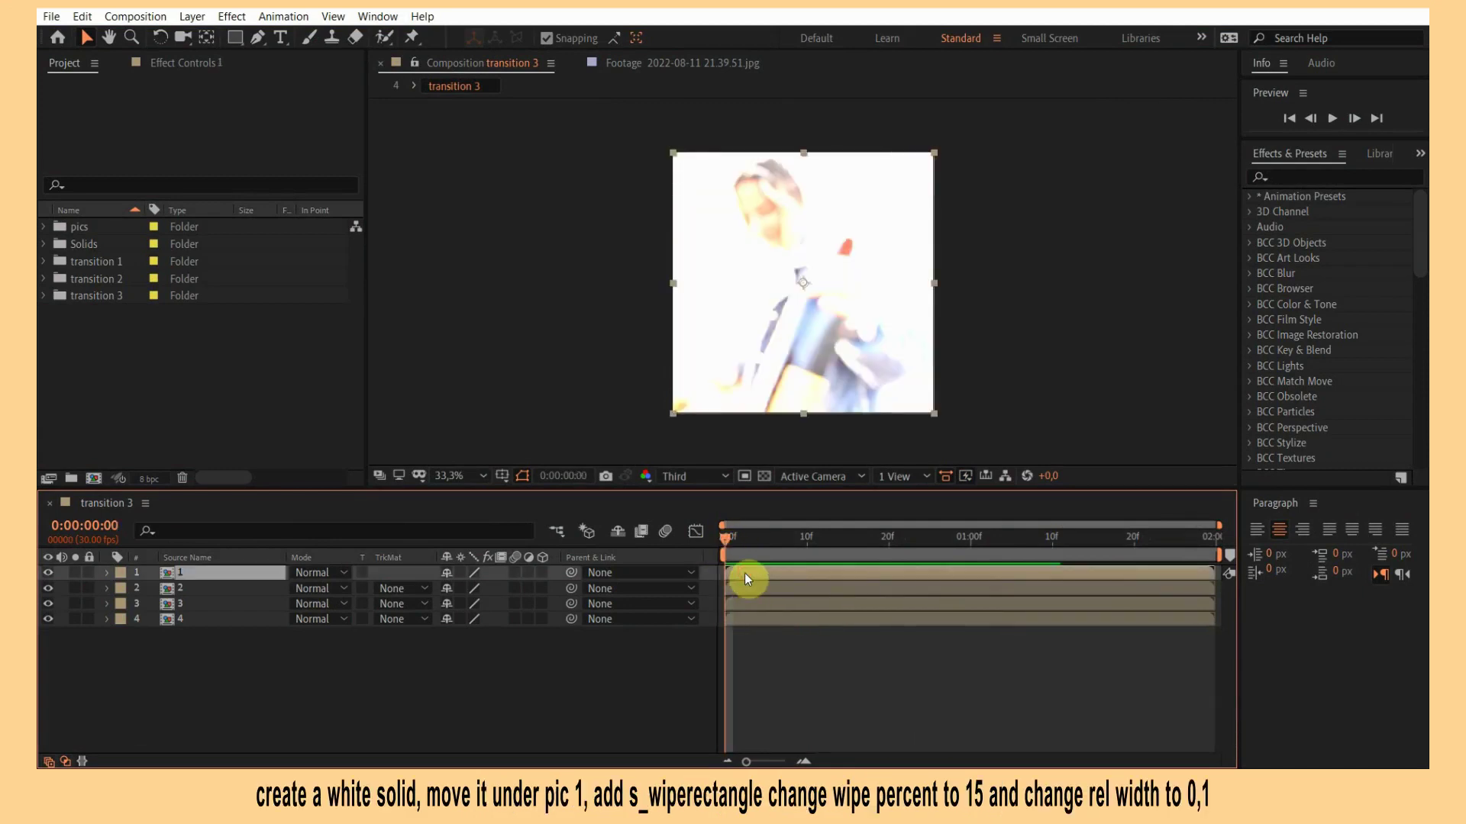
# Create a new pure white solid layer with Ctrl+Y.
pyautogui.hotkey('ctrl', 'y')
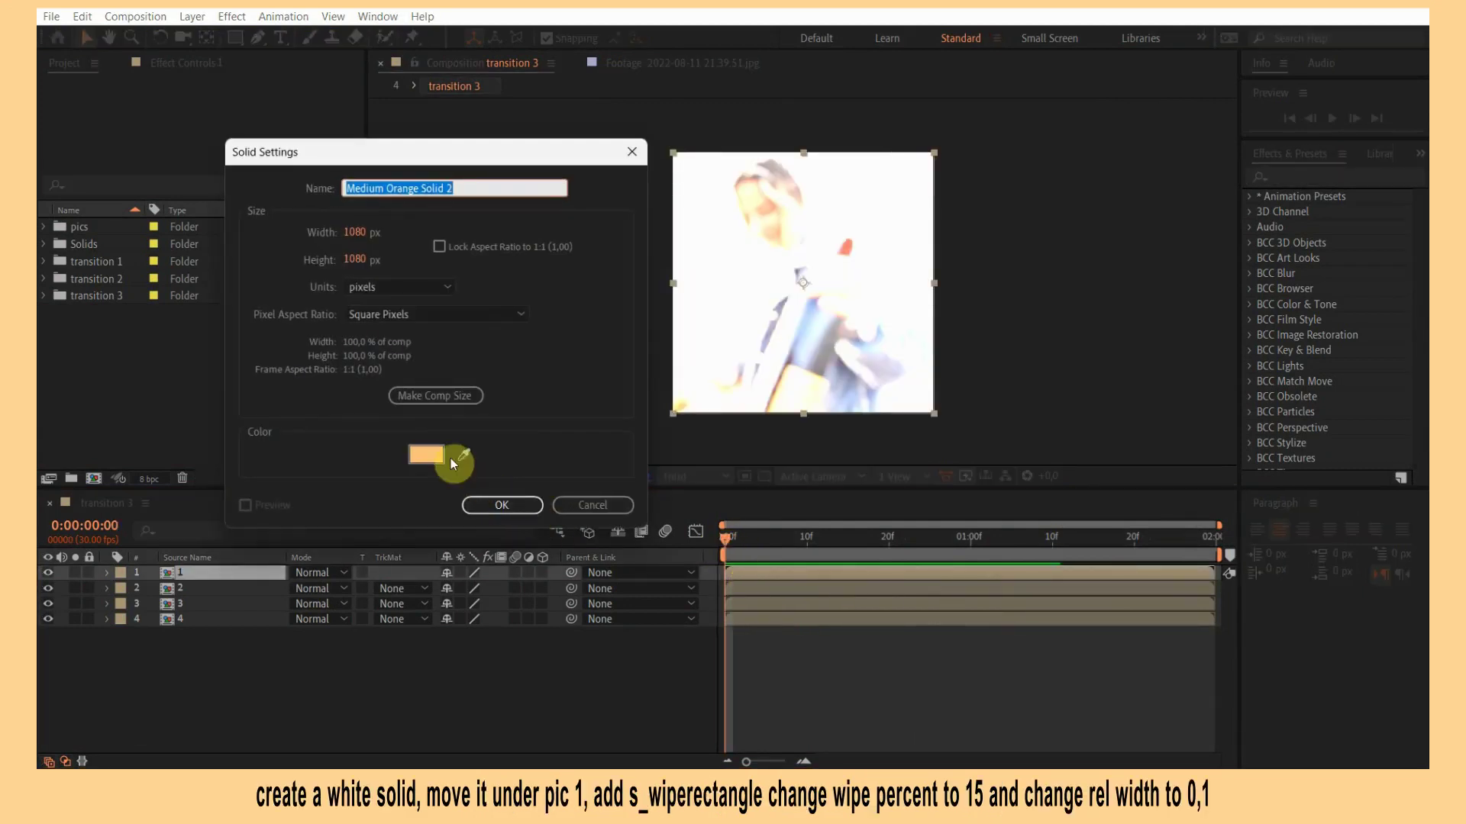
pyautogui.click(438, 453)
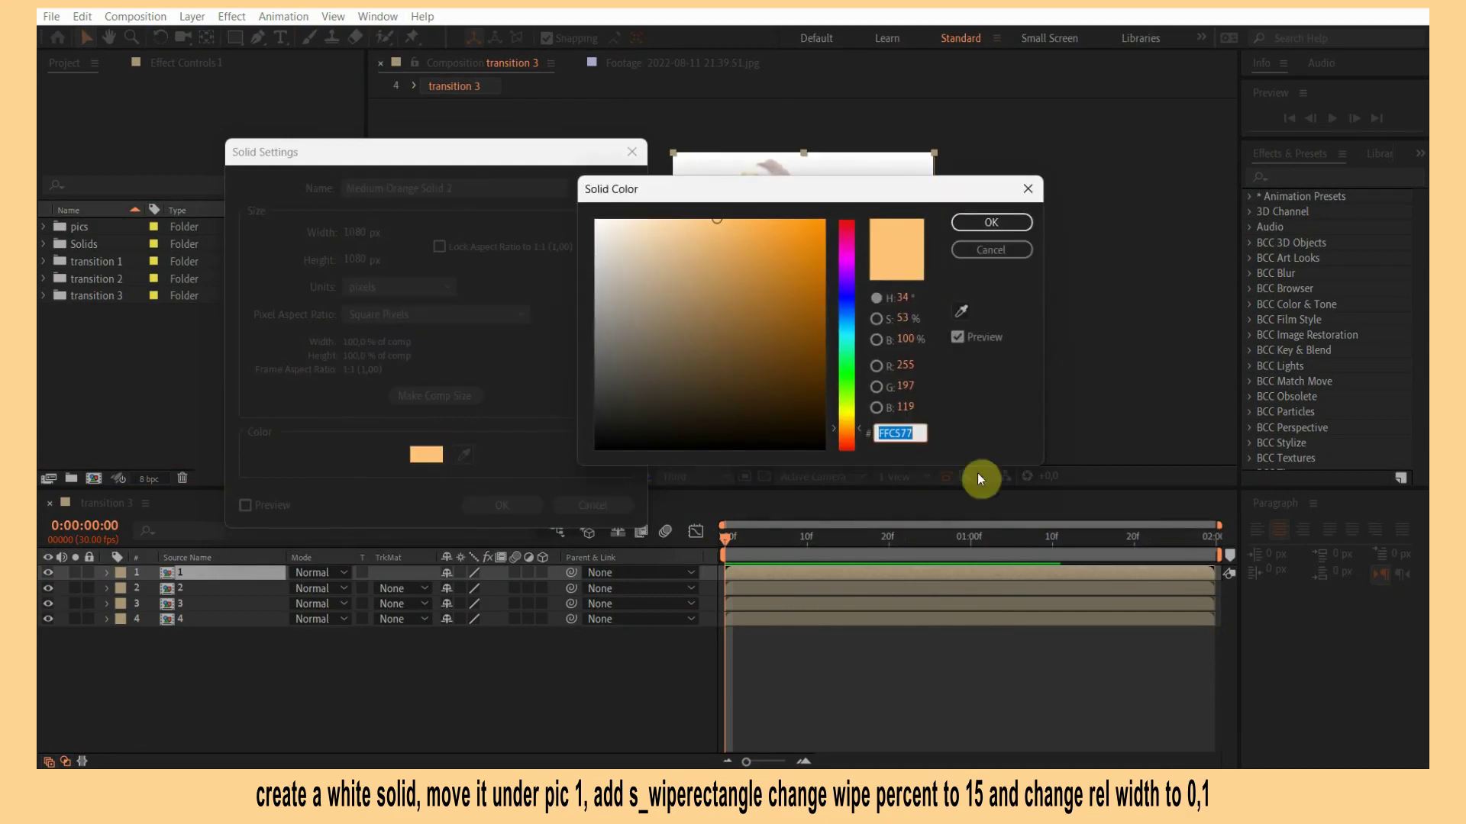
pyautogui.moveTo(595, 310); pyautogui.dragTo(501, 183)
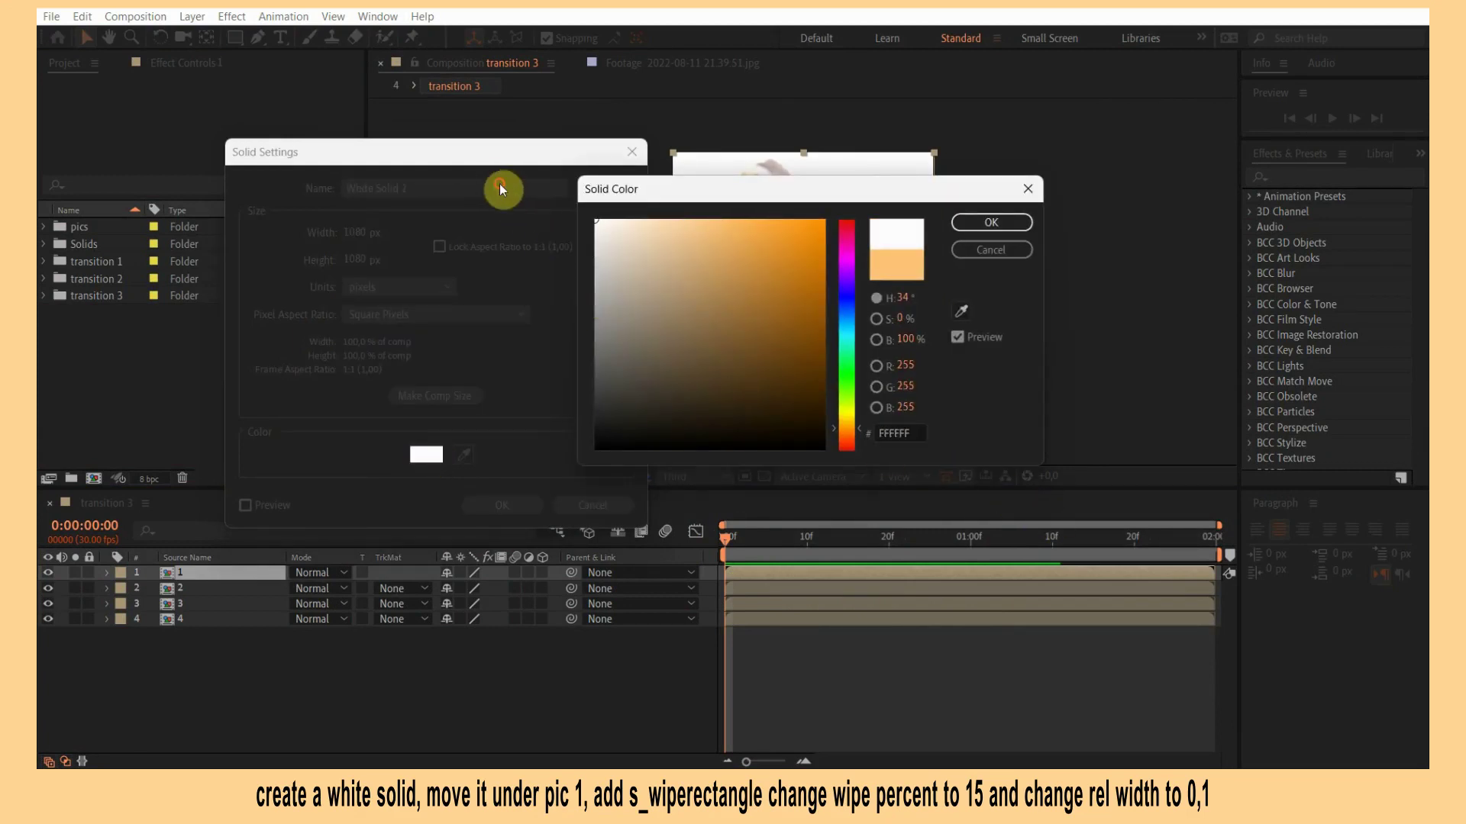
pyautogui.click(982, 222)
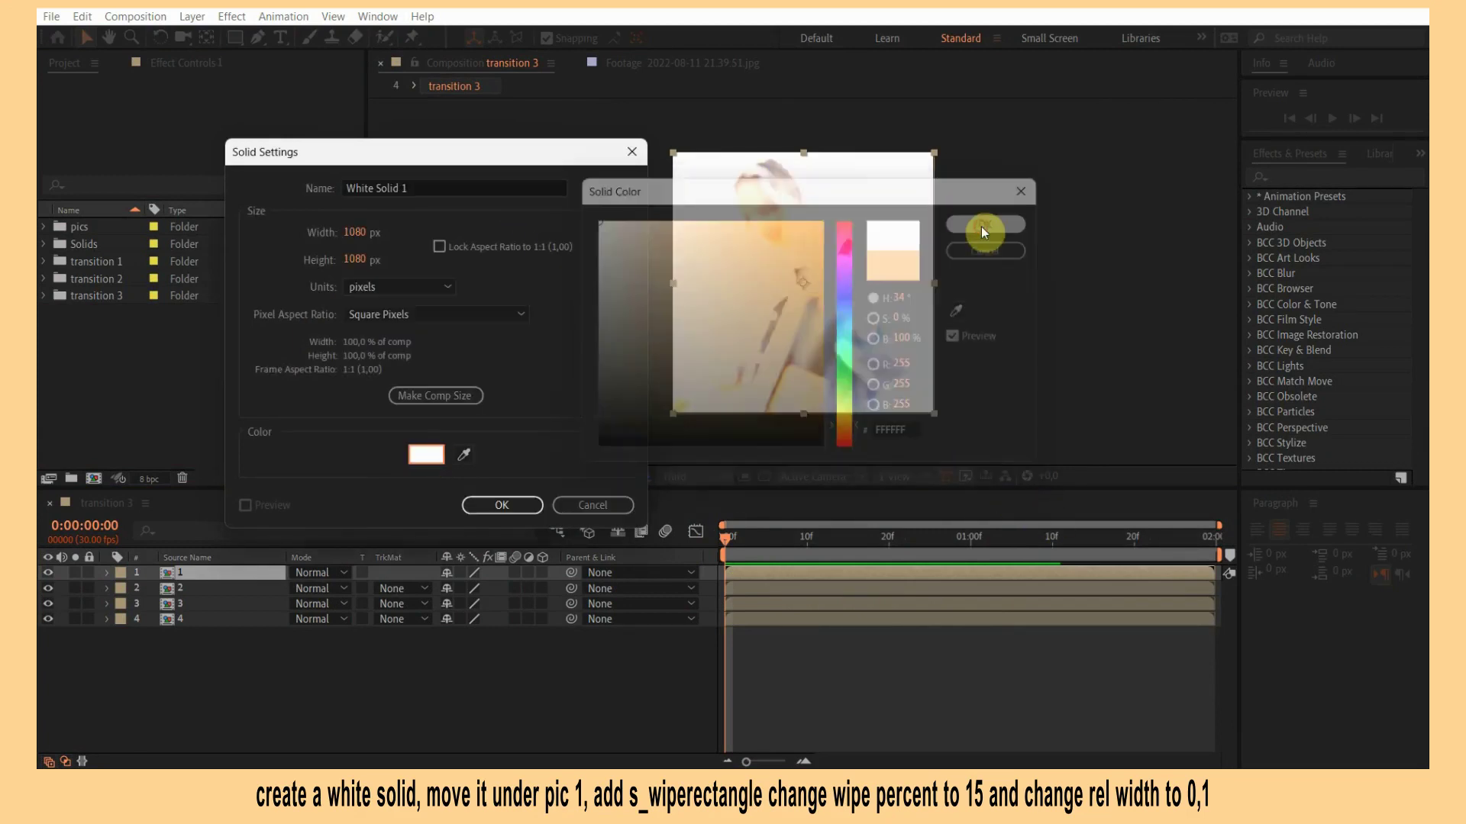
pyautogui.click(490, 507)
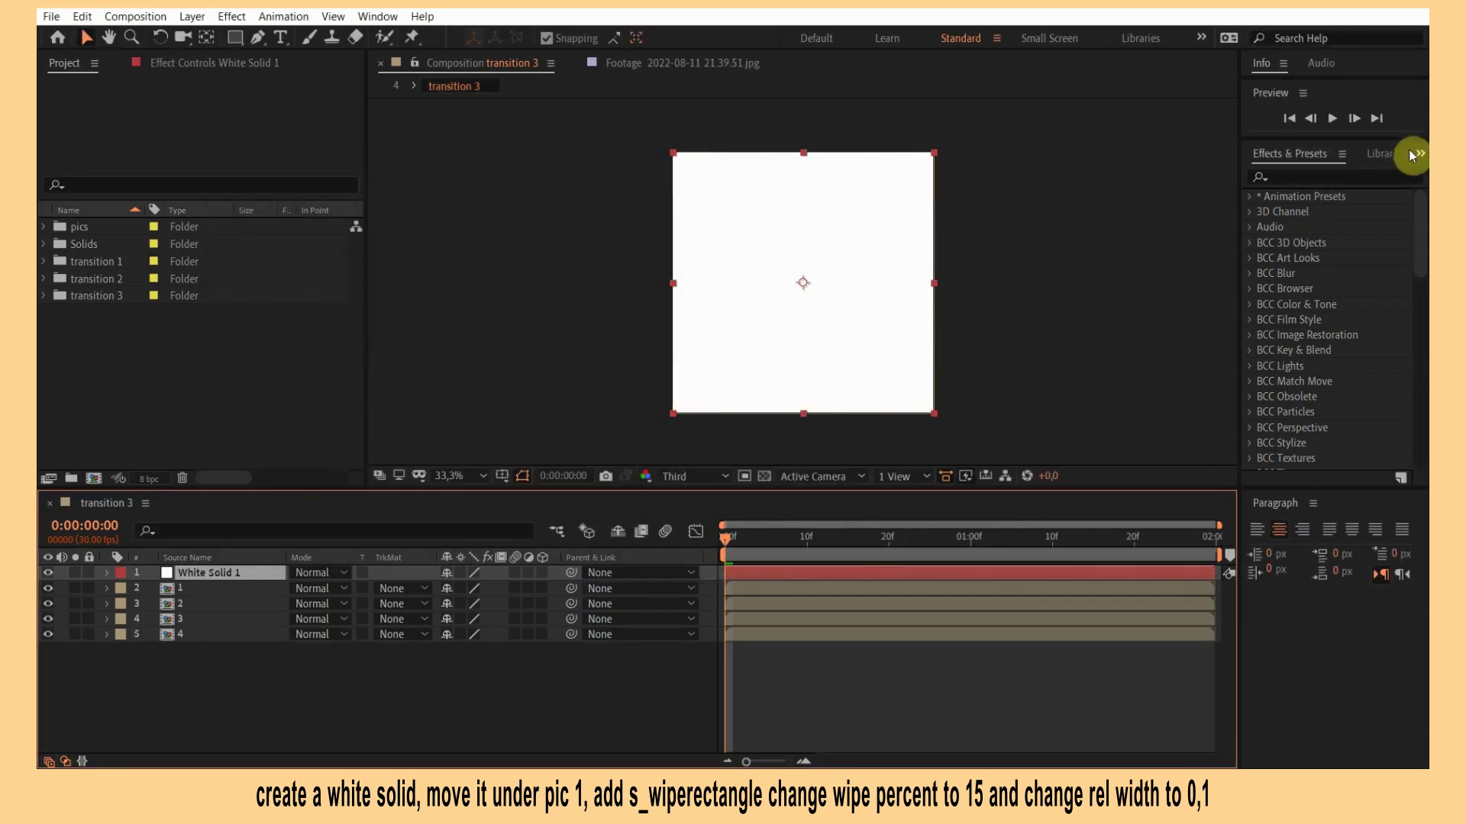
# Apply S_WipeRectangle to the white solid, raise Wipe Percent and reduce Rel Width to 0.1.
pyautogui.click(1320, 177)
pyautogui.write('wiper')
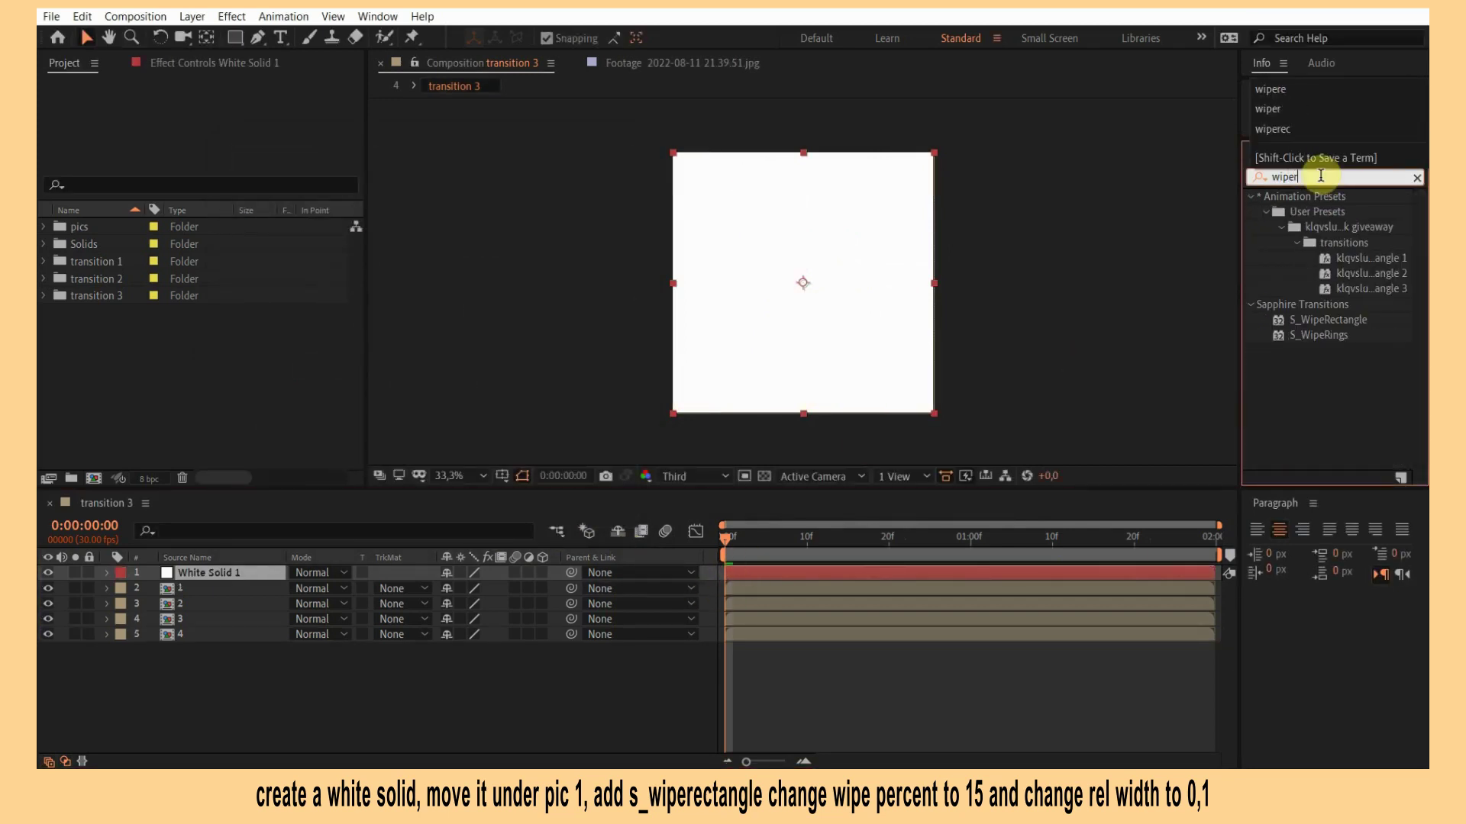
pyautogui.write('e')
pyautogui.moveTo(1328, 319); pyautogui.dragTo(759, 572)
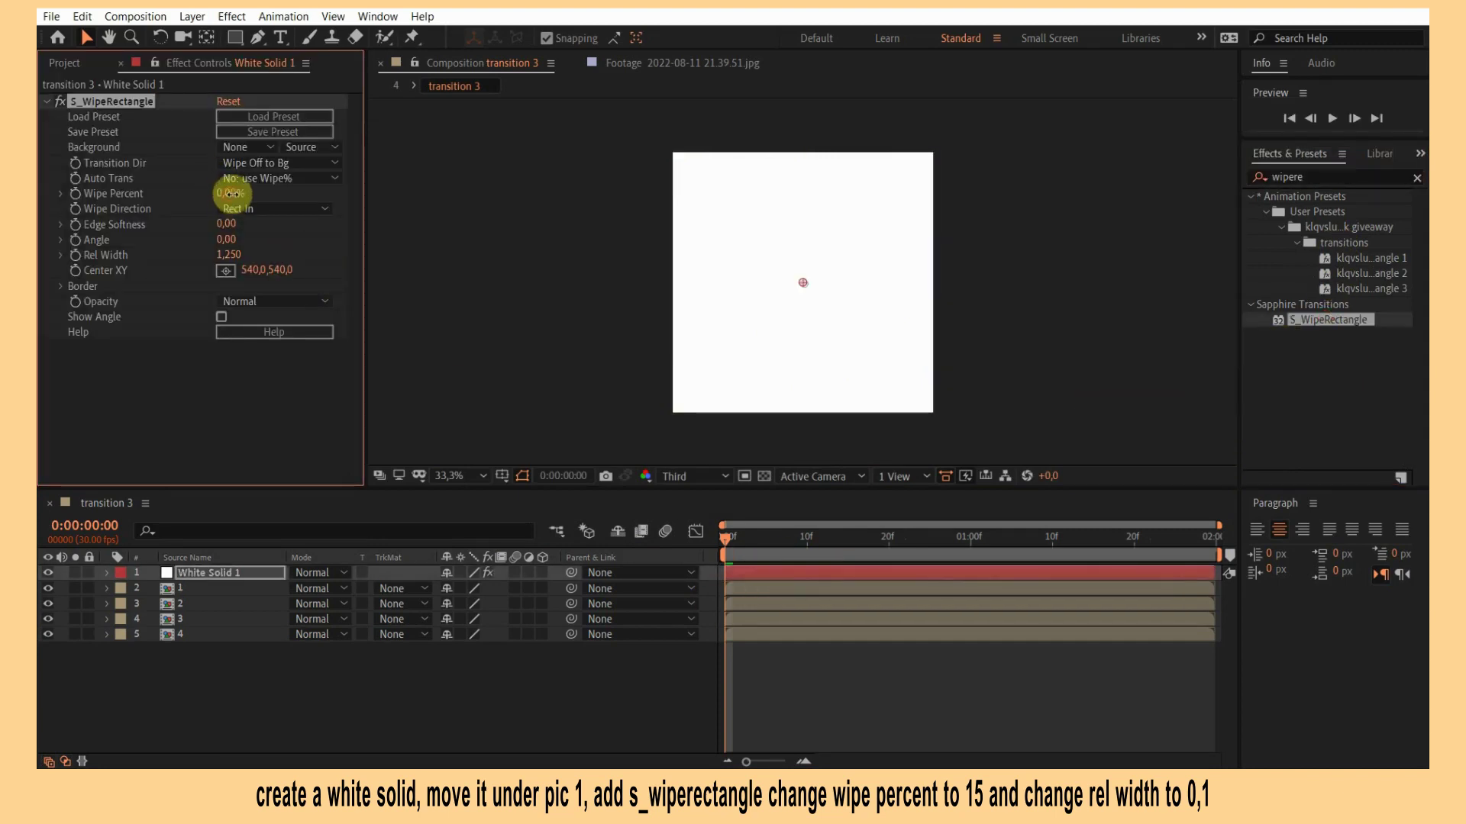
pyautogui.moveTo(229, 193); pyautogui.dragTo(241, 195)
pyautogui.moveTo(229, 254); pyautogui.dragTo(105, 258)
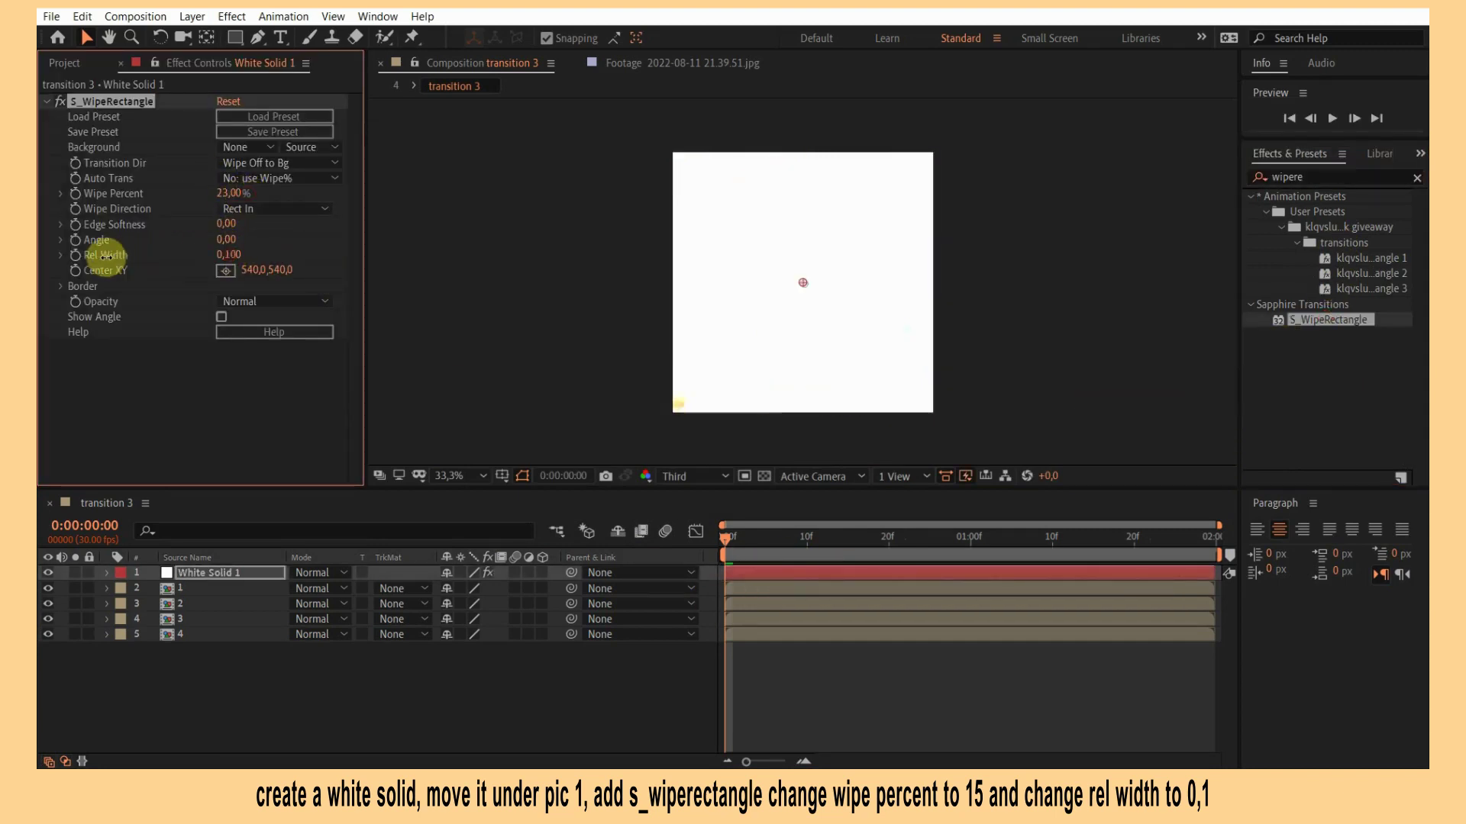
# Set Wipe Percent to exactly 15% and move photo 1 above the white frame.
pyautogui.moveTo(46, 585); pyautogui.dragTo(47, 639)
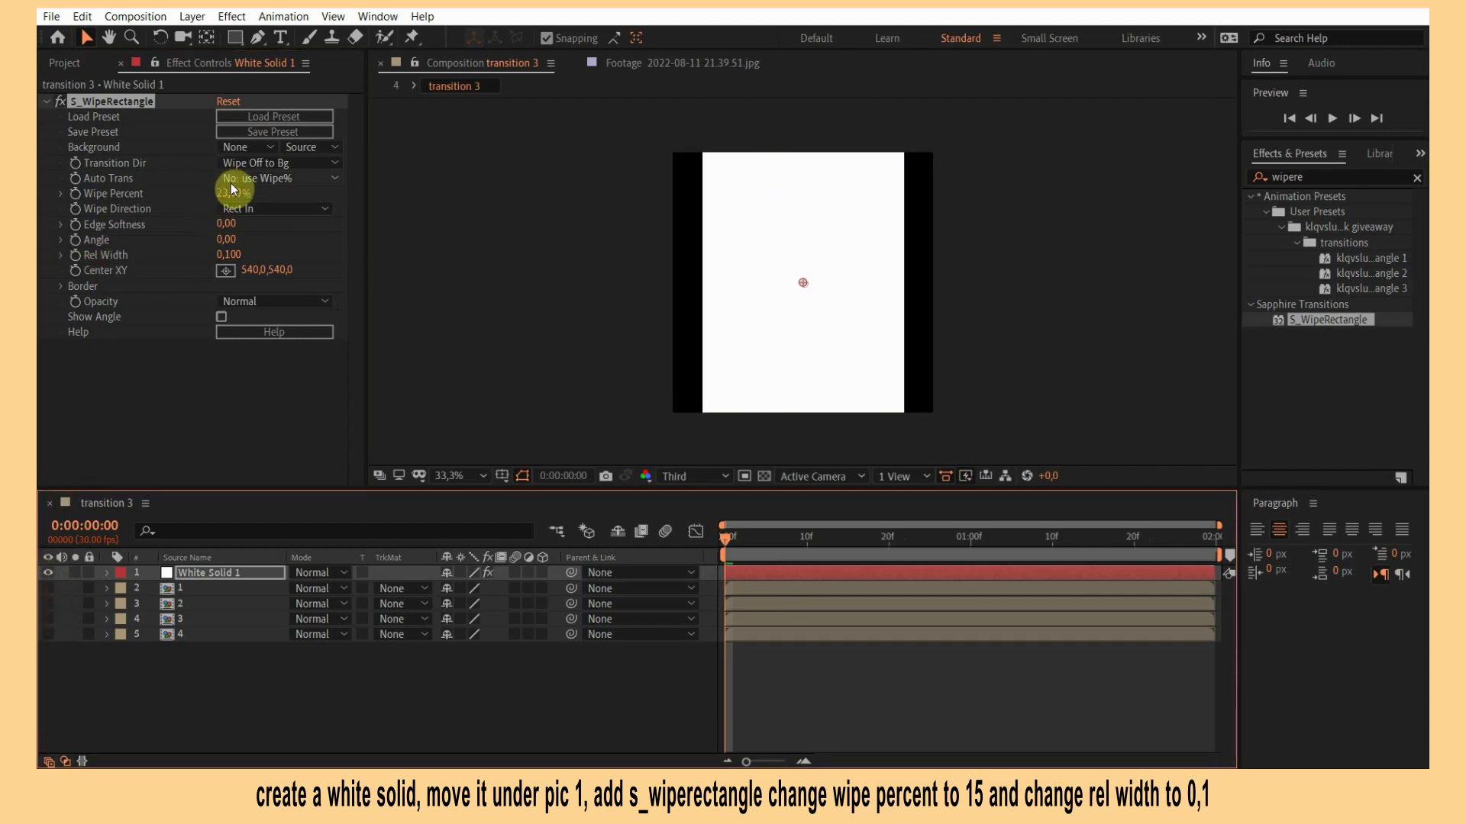
pyautogui.moveTo(229, 193); pyautogui.dragTo(222, 199)
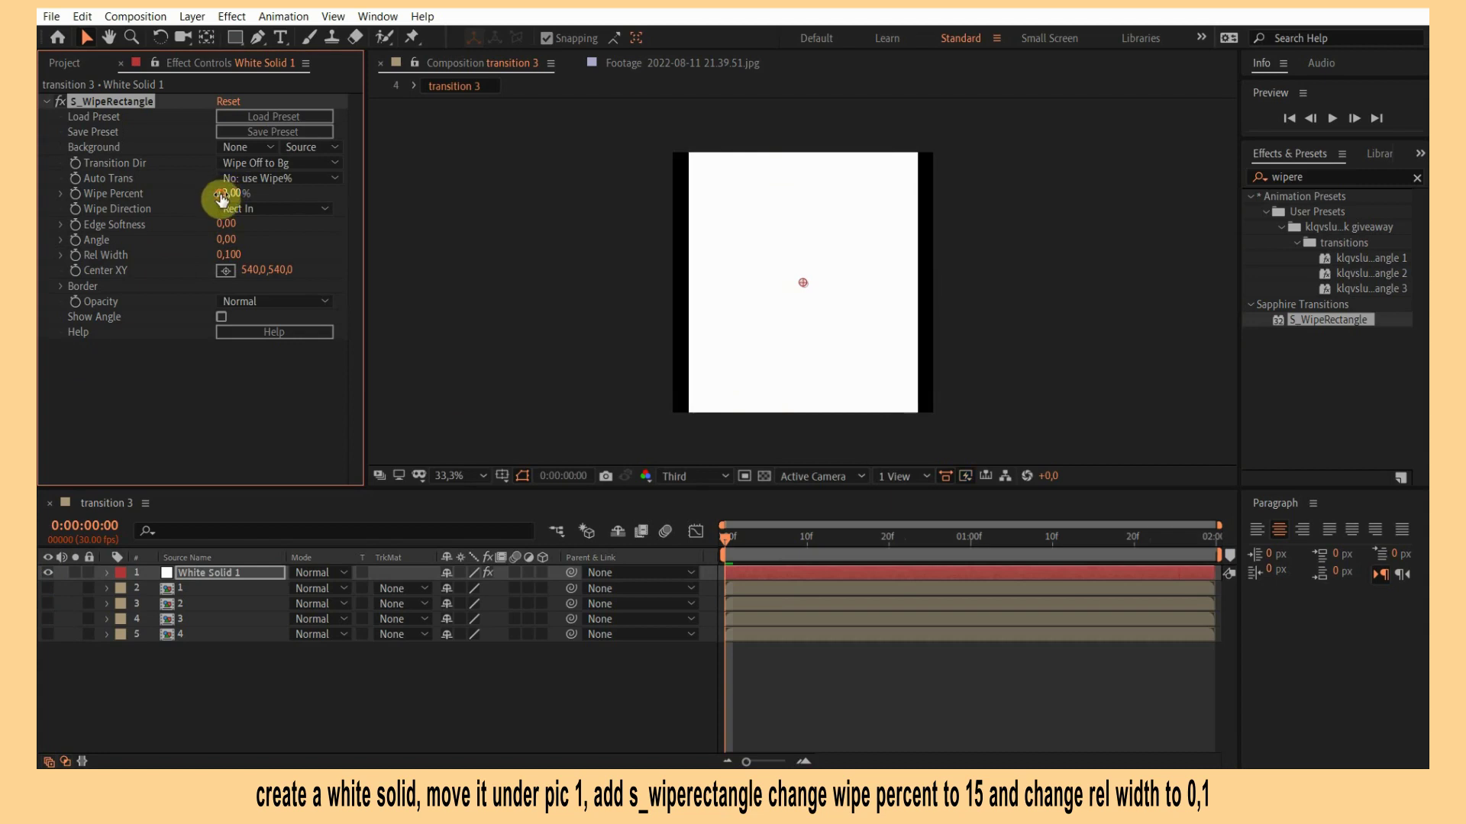
pyautogui.click(227, 193)
pyautogui.write('15')
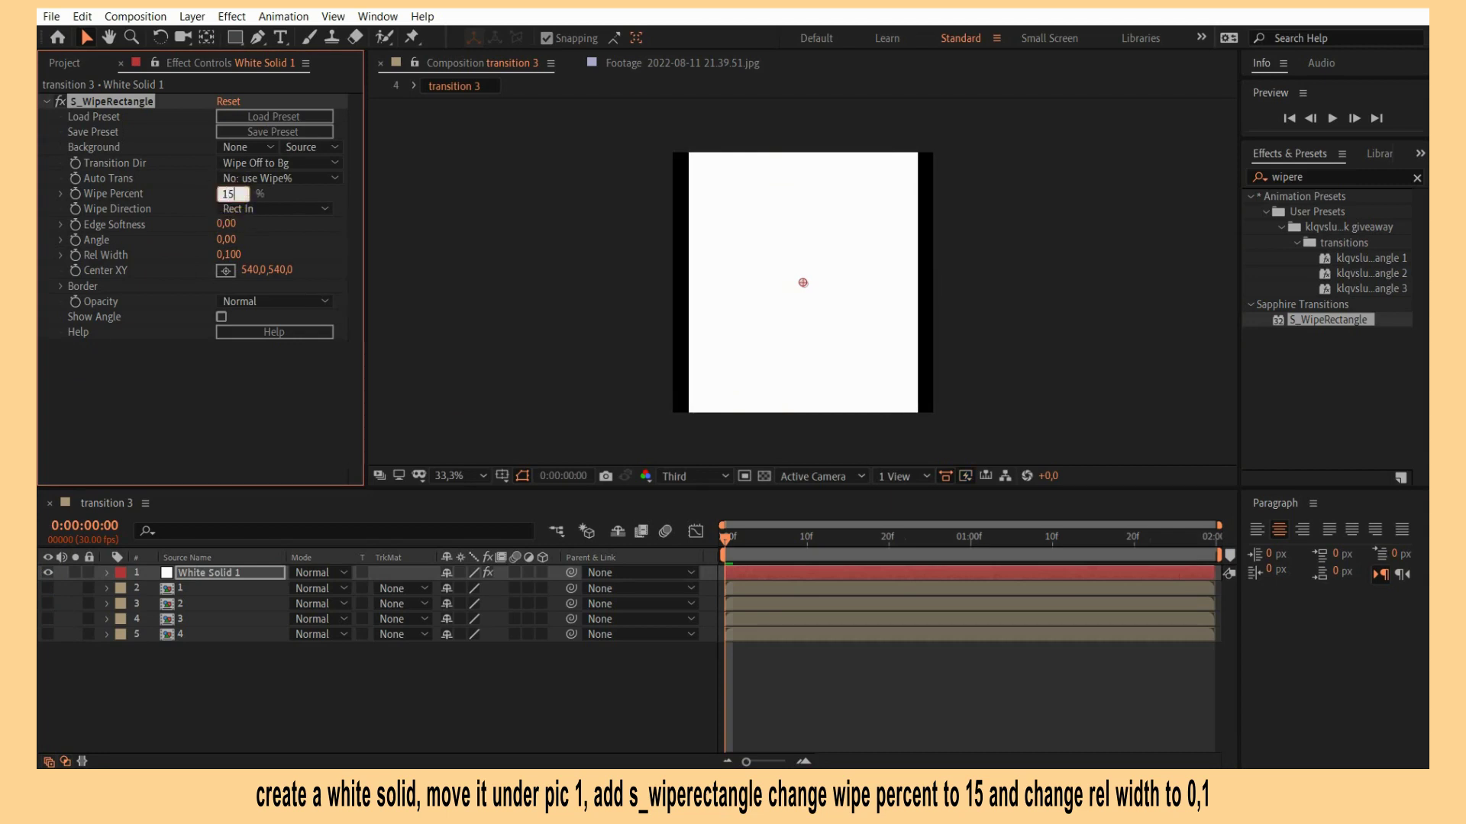
pyautogui.press('Return')
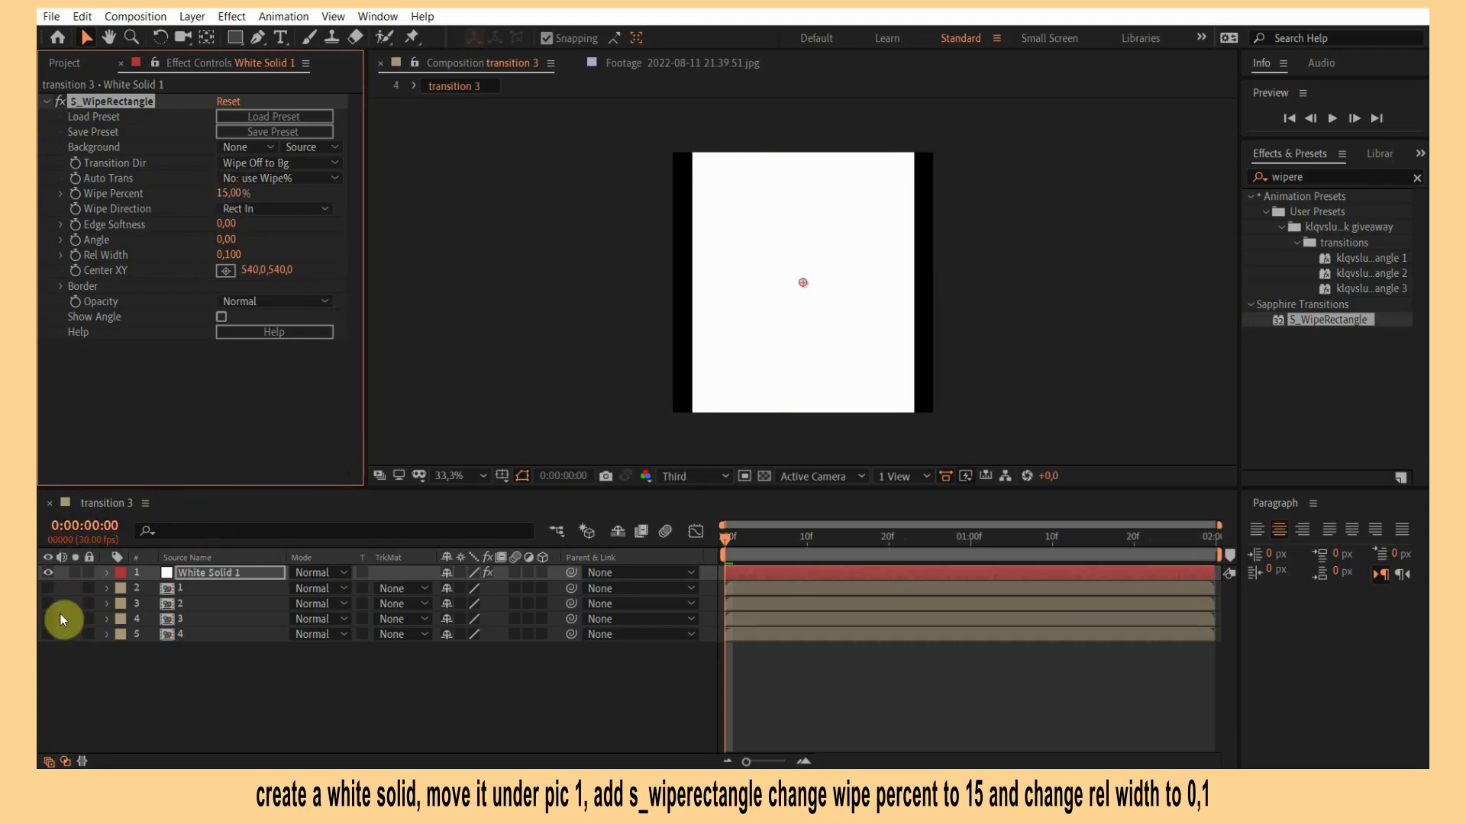
pyautogui.moveTo(49, 589); pyautogui.dragTo(49, 635)
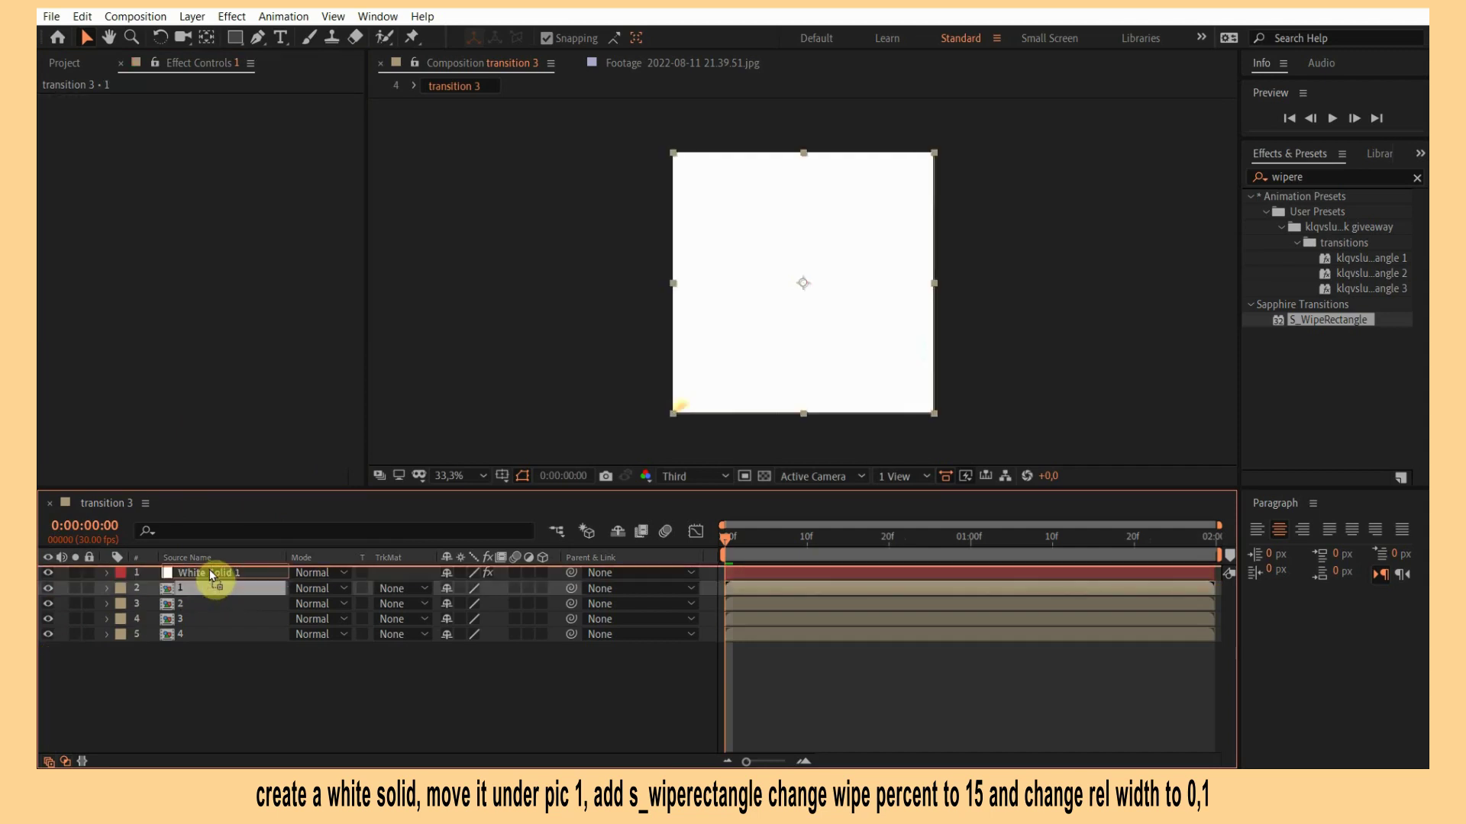
pyautogui.moveTo(208, 588); pyautogui.dragTo(209, 568)
# At frame 29, scale photo 1 to 75% and set its position to 540,460.
pyautogui.click(817, 547)
pyautogui.moveTo(817, 547); pyautogui.dragTo(960, 546)
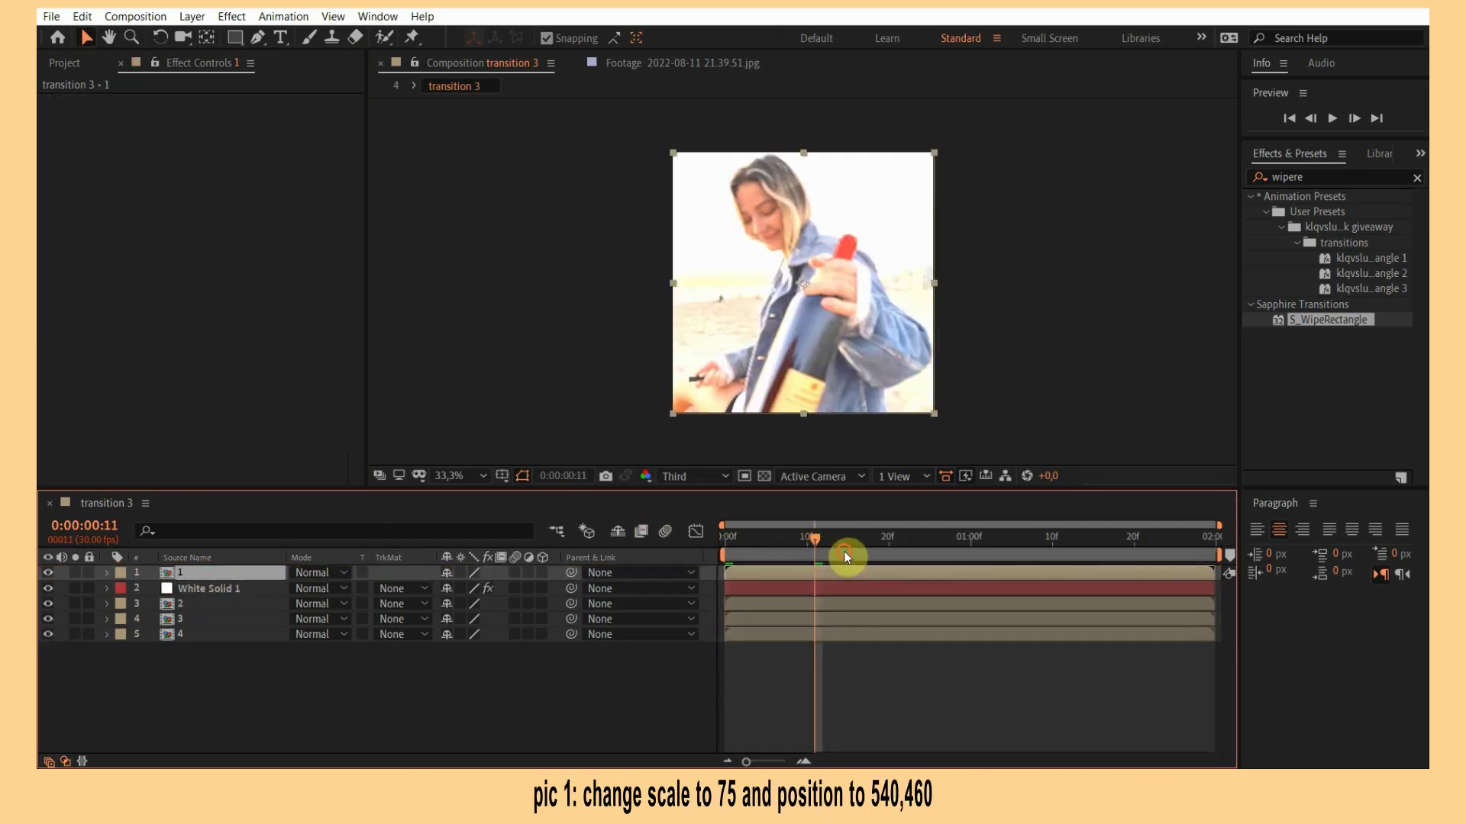
pyautogui.press('s')
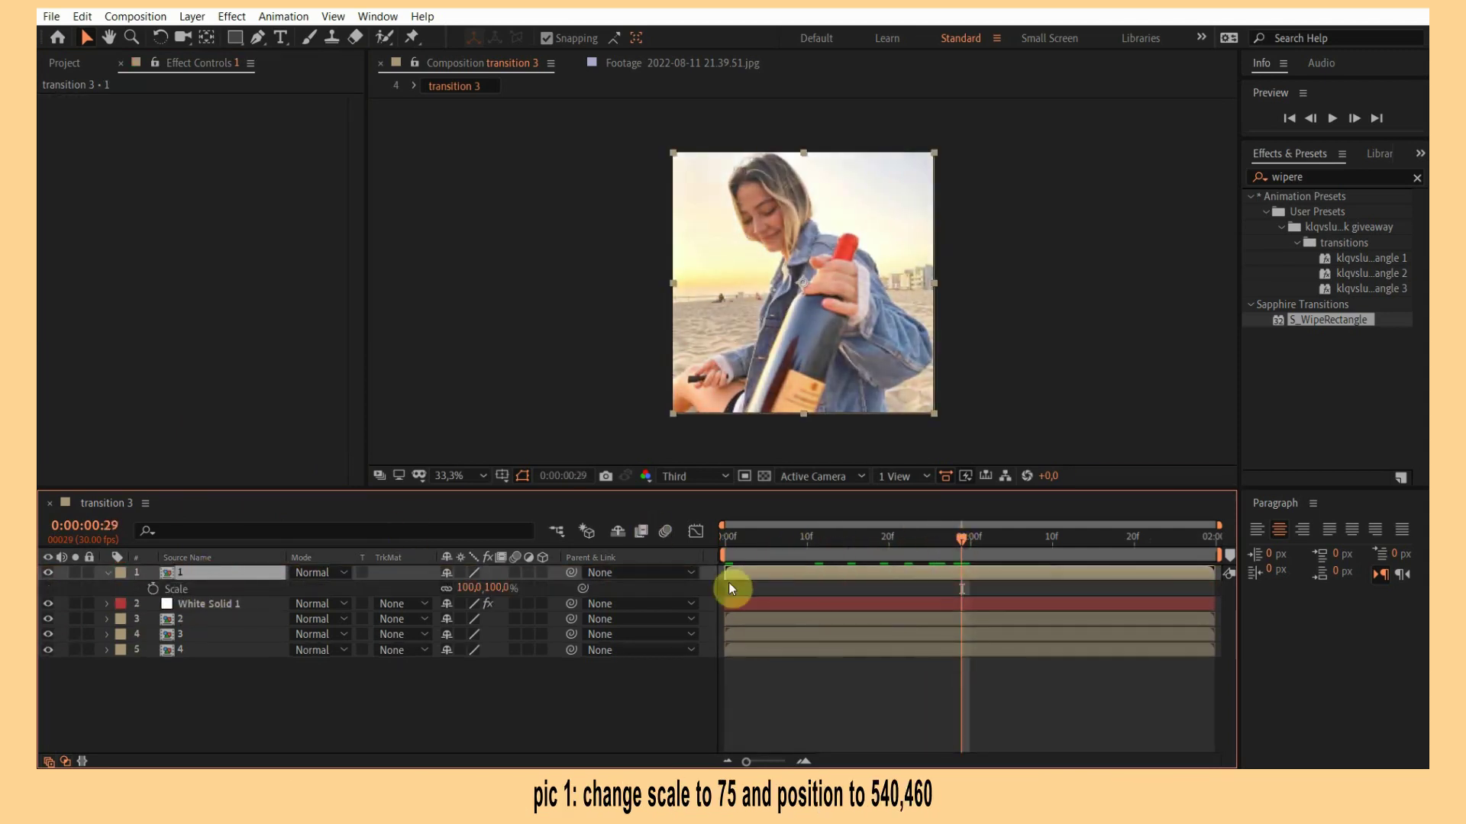
pyautogui.moveTo(502, 589)
pyautogui.mouseDown()
pyautogui.moveTo(478, 589)
pyautogui.moveTo(489, 594)
pyautogui.mouseUp()
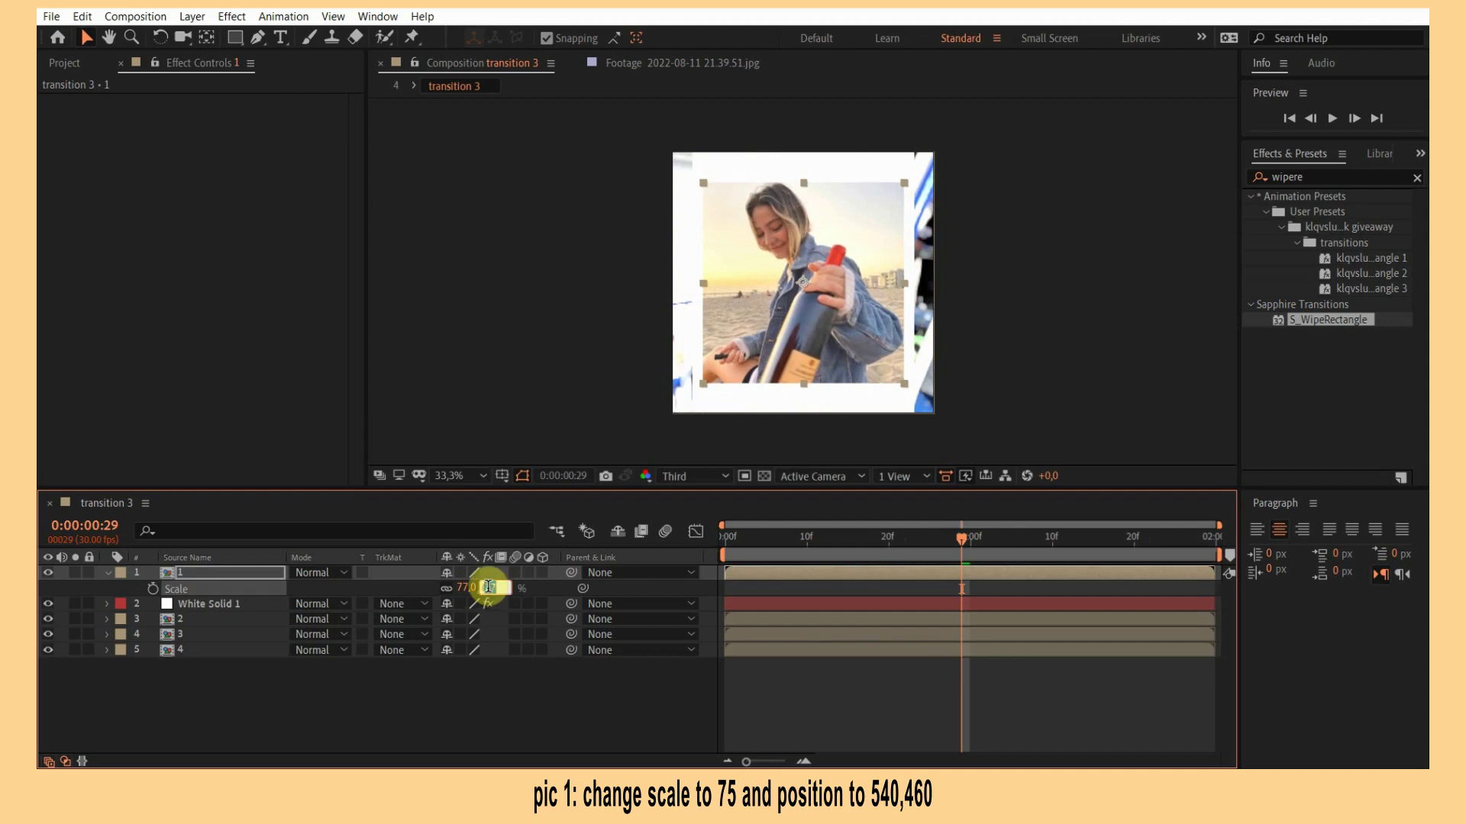
pyautogui.write('5')
pyautogui.click(489, 594)
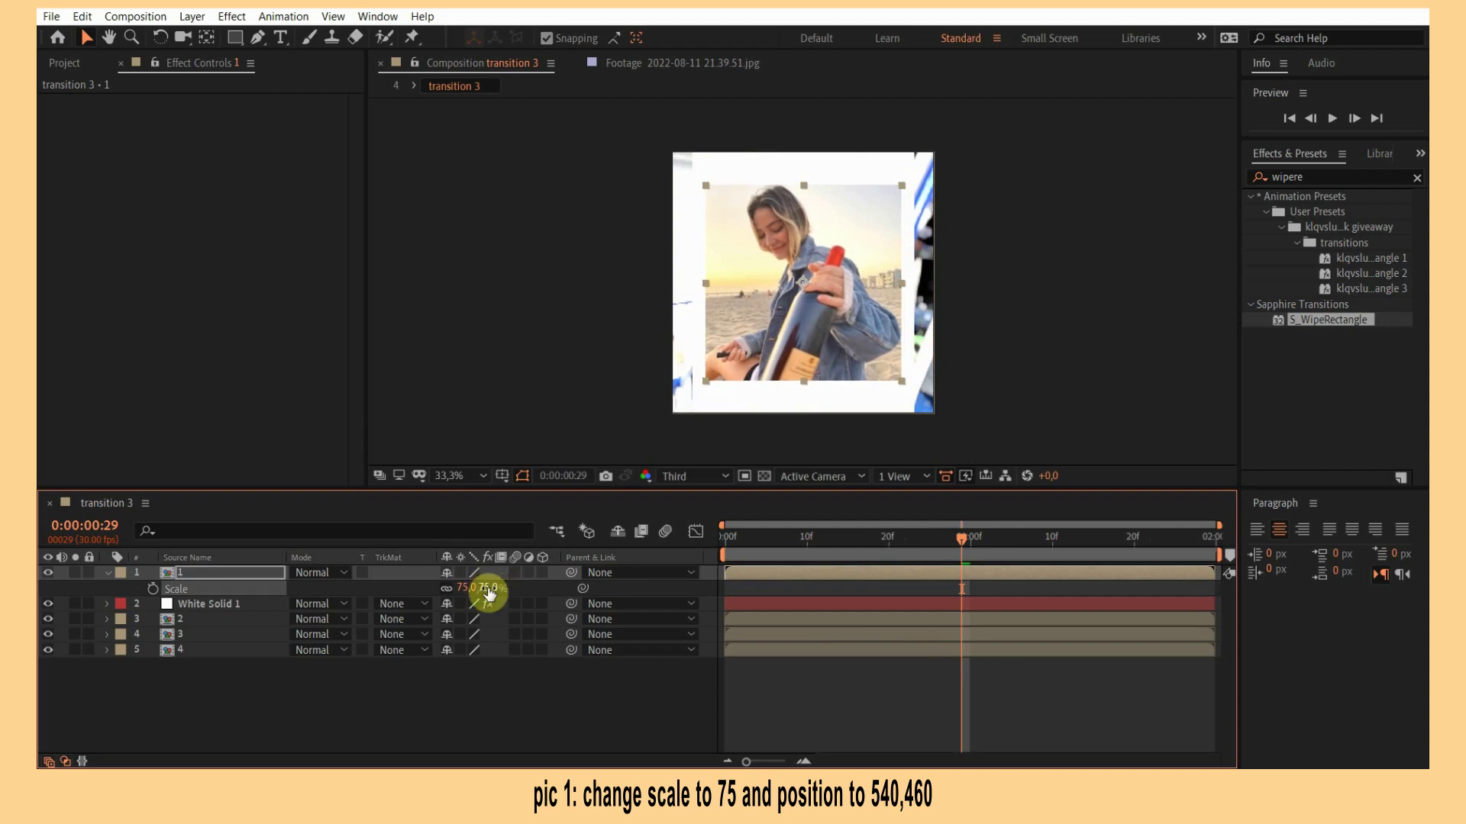
pyautogui.press('p')
pyautogui.moveTo(485, 593); pyautogui.dragTo(412, 587)
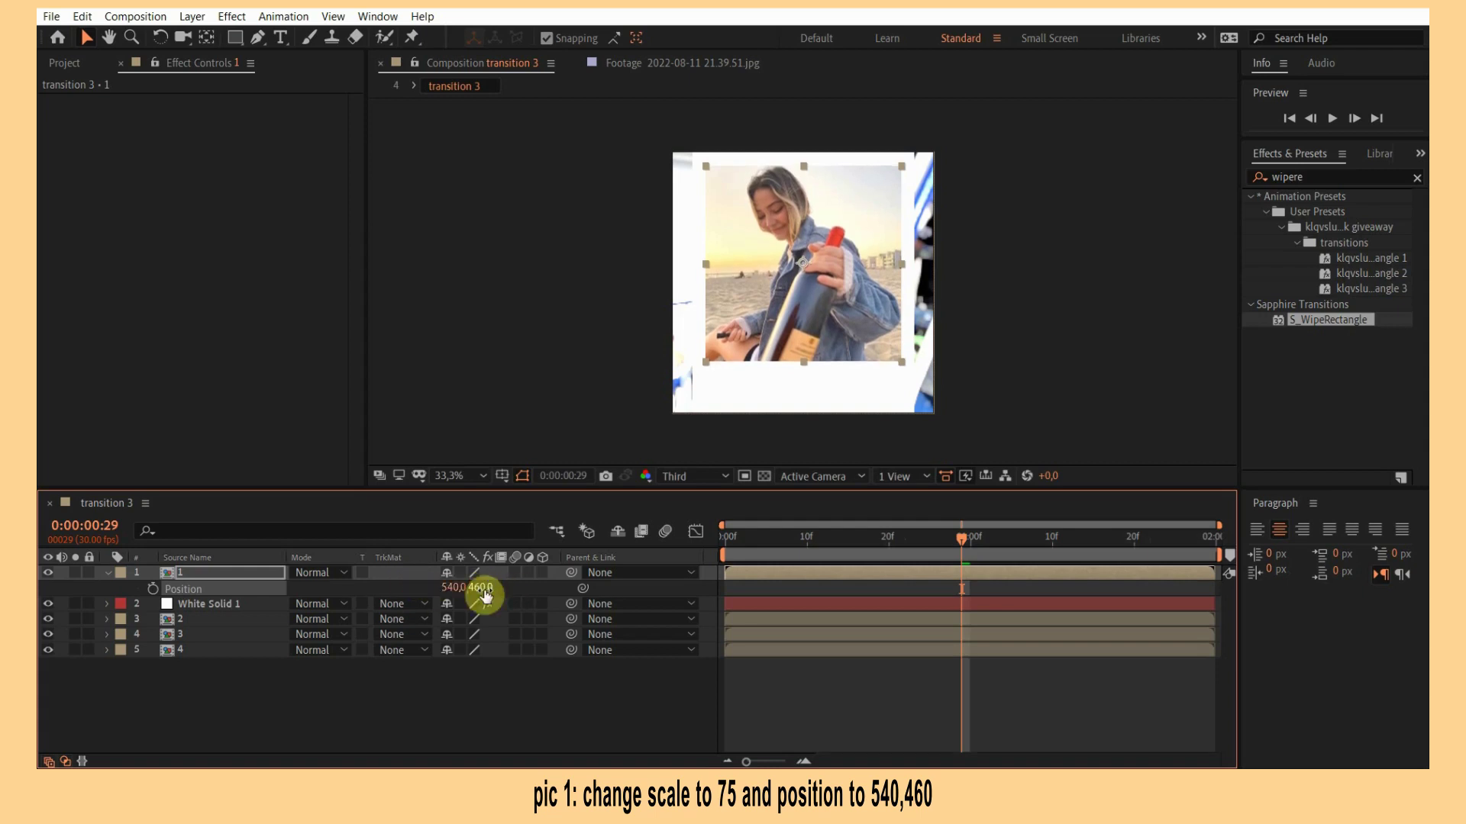
pyautogui.click(805, 710)
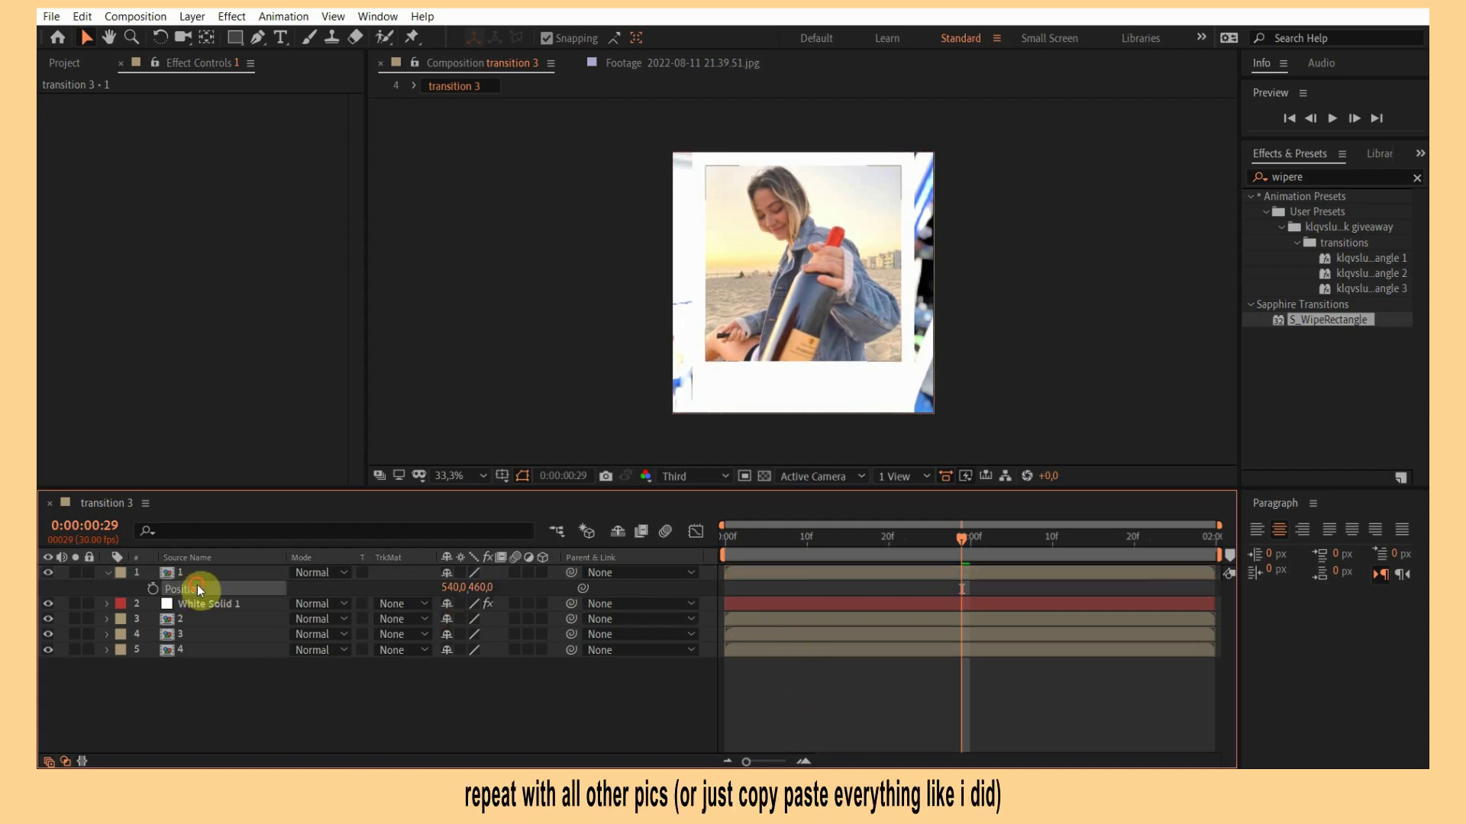
# Paste photo 1's position and 75% scale onto photos 2, 3 and 4.
pyautogui.moveTo(384, 617)
pyautogui.mouseDown()
pyautogui.moveTo(566, 659)
pyautogui.moveTo(557, 678)
pyautogui.mouseUp()
pyautogui.hotkey('ctrl', 'v')
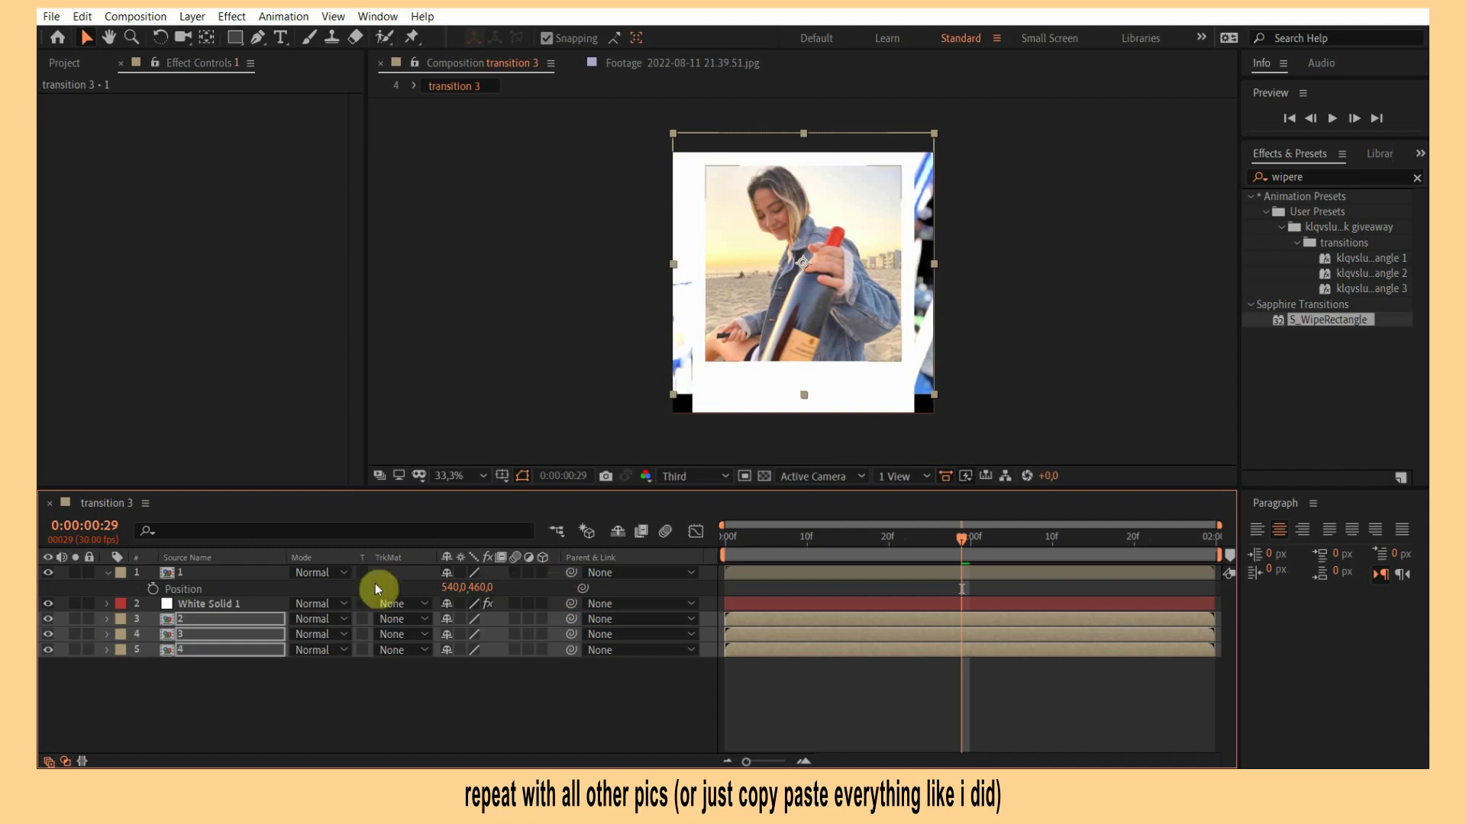
pyautogui.click(210, 574)
pyautogui.press('s')
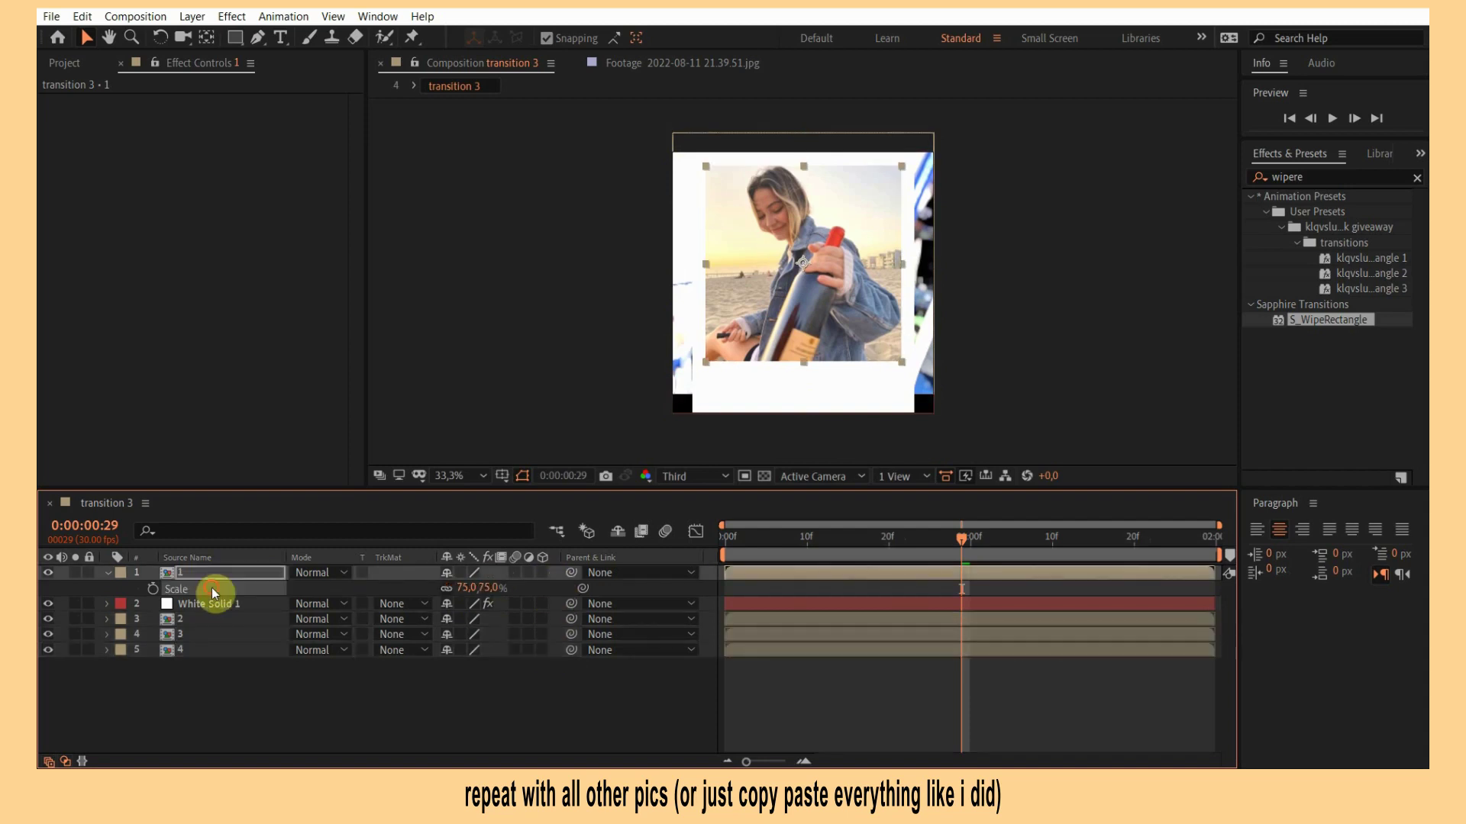
pyautogui.moveTo(553, 616); pyautogui.dragTo(558, 661)
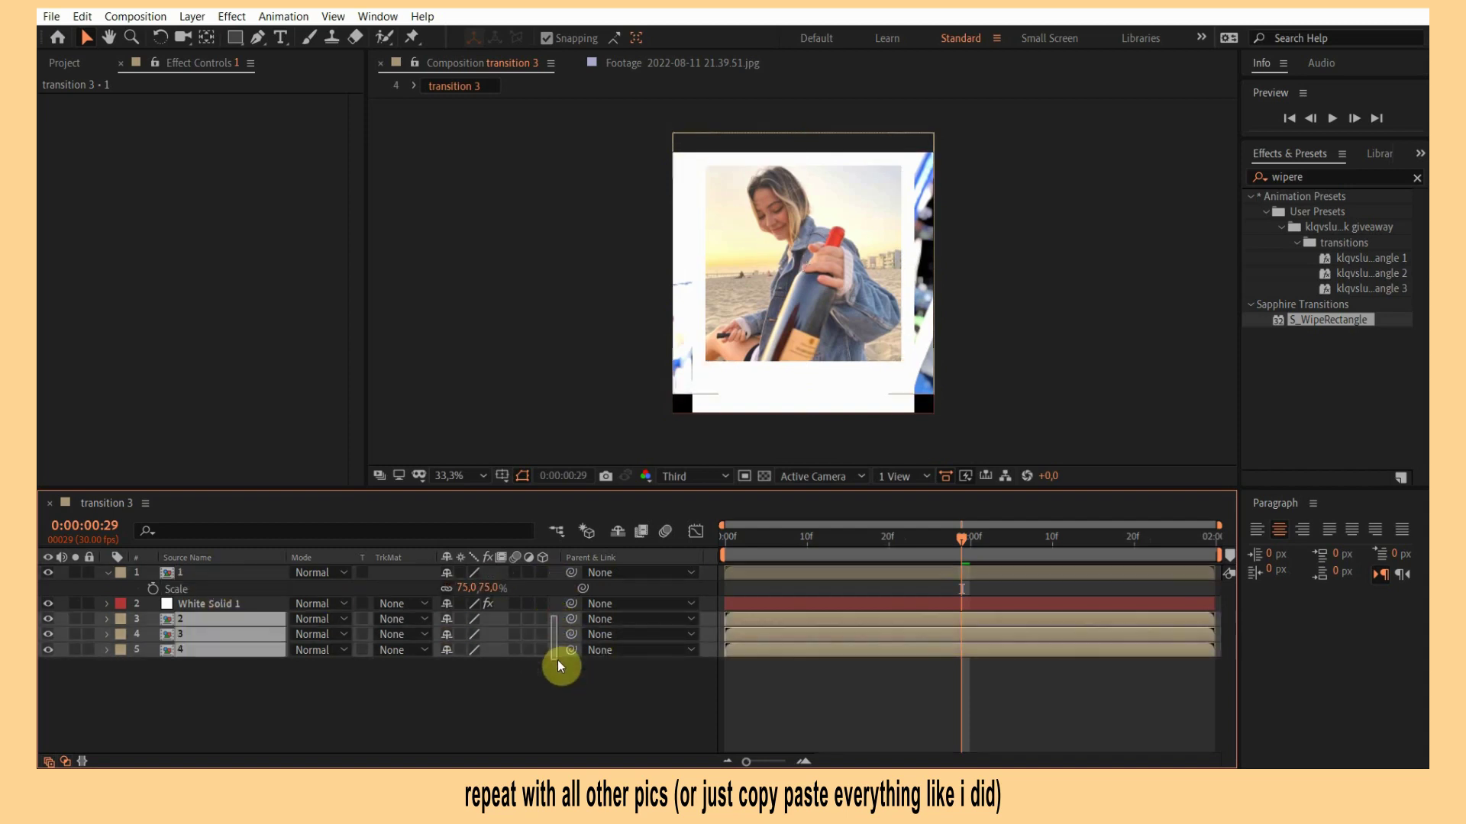
pyautogui.hotkey('ctrl', 'v')
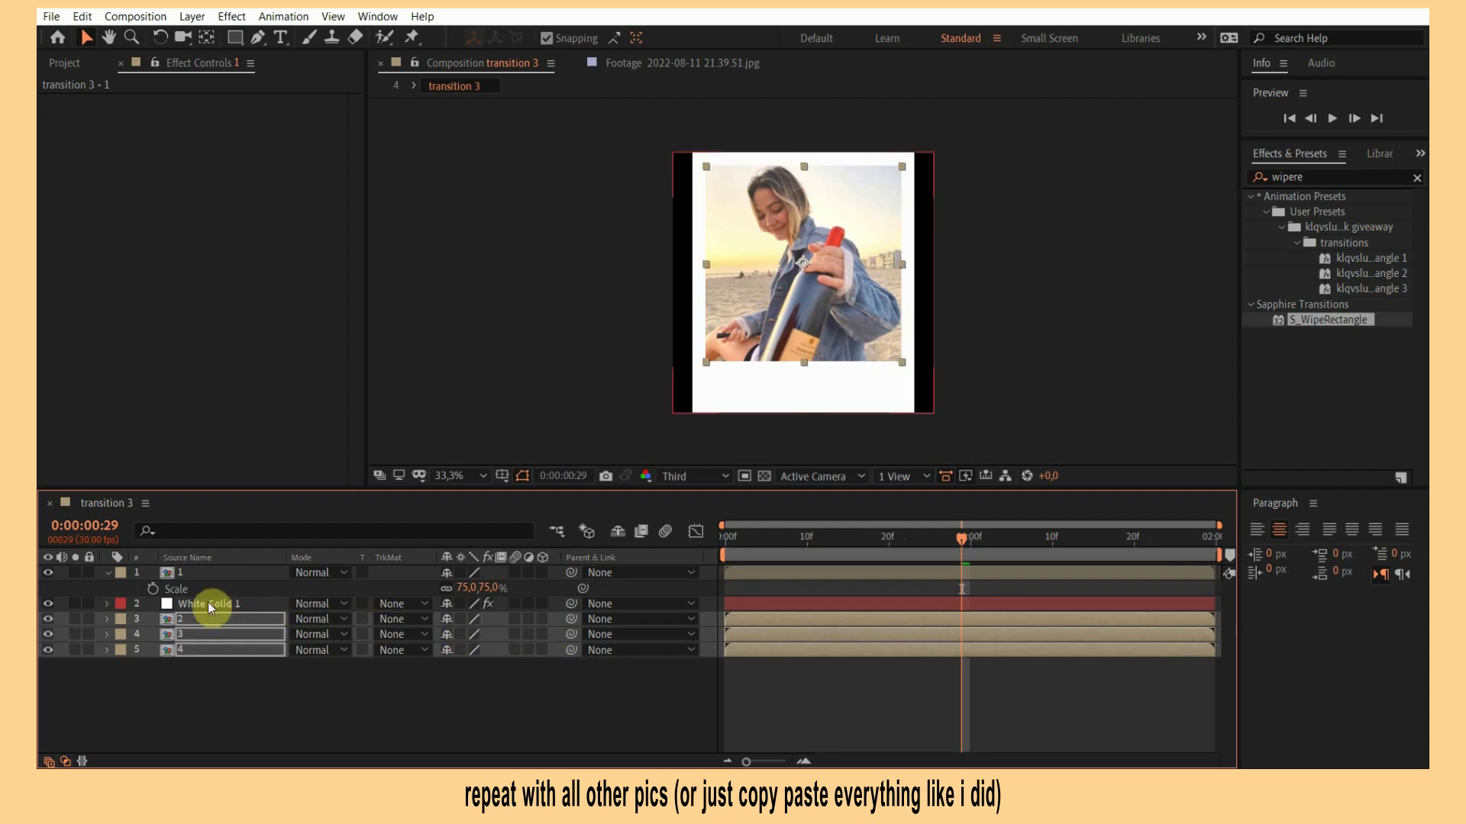
# Duplicate the white solid and place a copy below photos 4, 3 and 2.
pyautogui.click(208, 604)
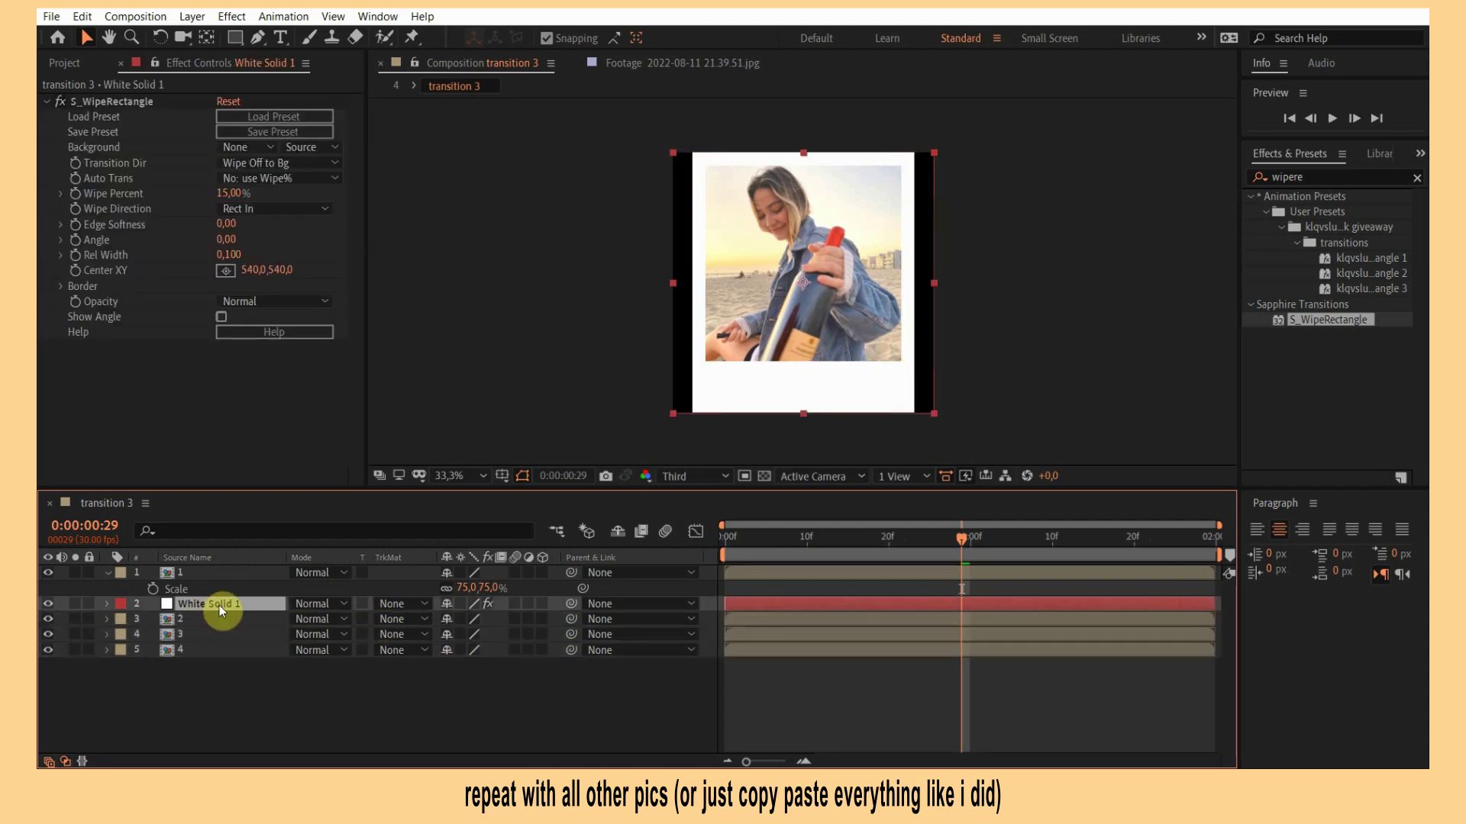
pyautogui.hotkey('ctrl', 'v')
pyautogui.hotkey('ctrl', 'v')
pyautogui.hotkey('ctrl', 'v')
pyautogui.moveTo(209, 648); pyautogui.dragTo(216, 710)
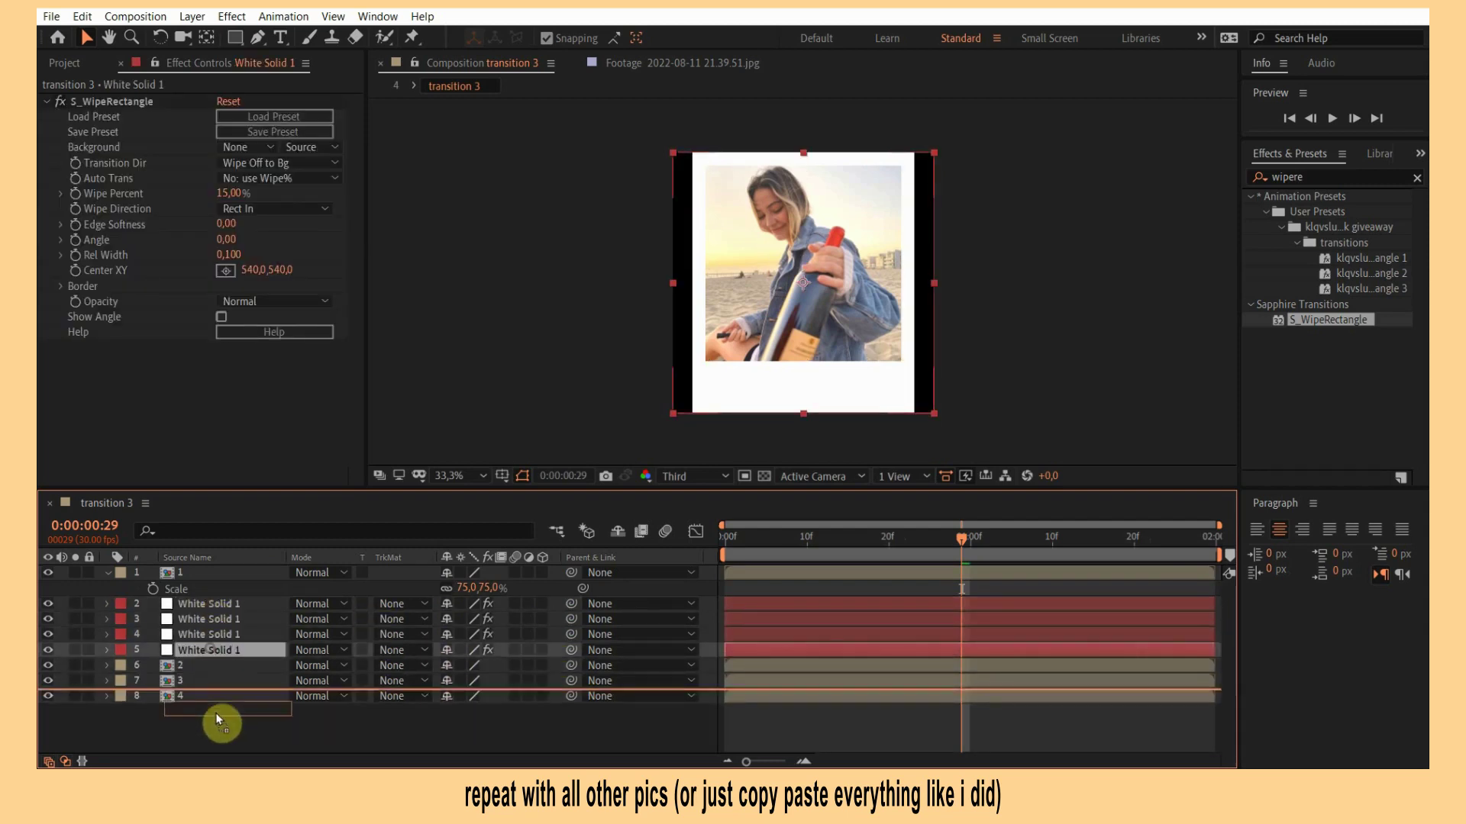
pyautogui.moveTo(209, 634); pyautogui.dragTo(213, 669)
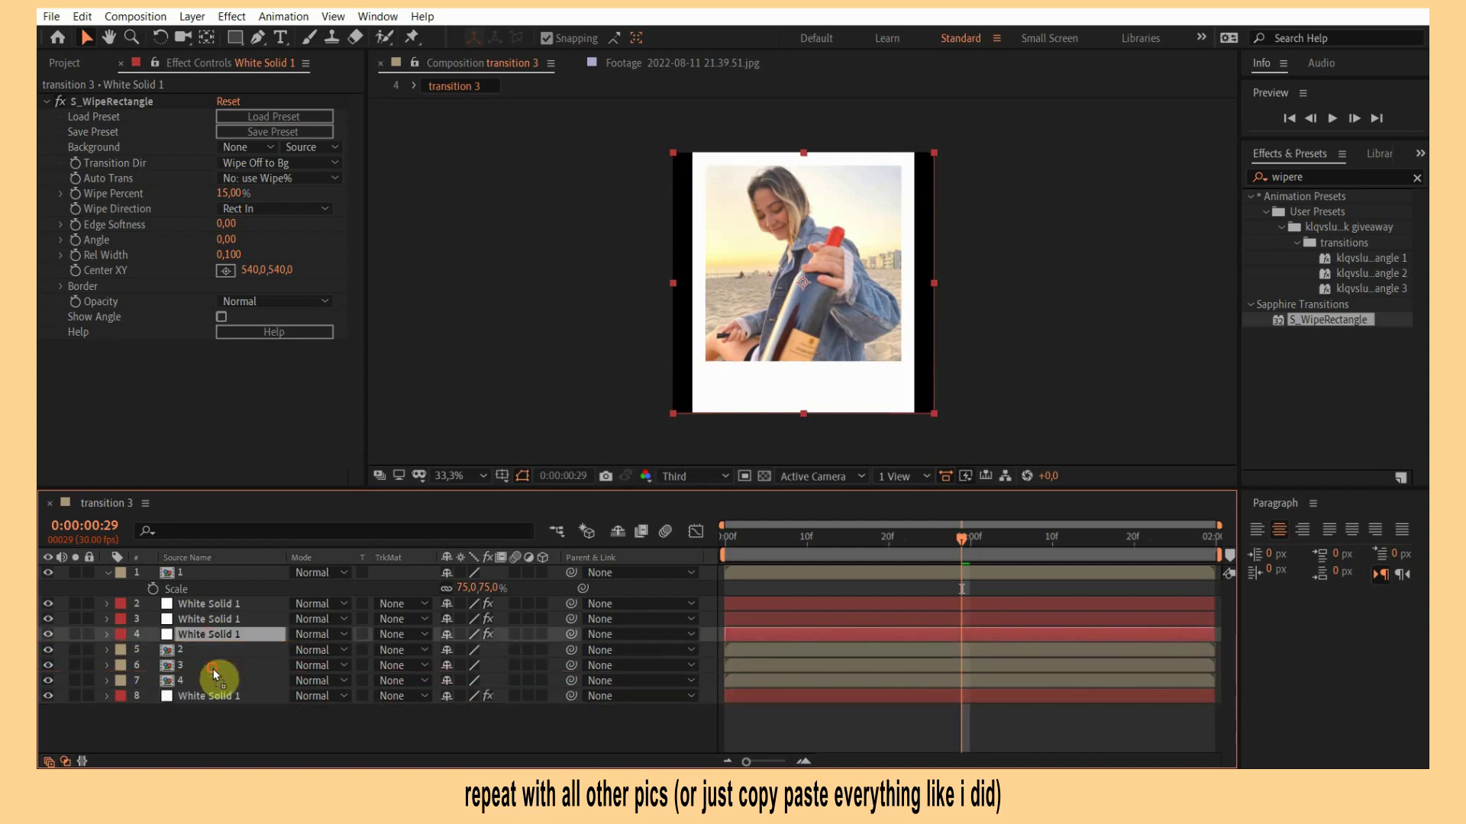
pyautogui.moveTo(203, 617); pyautogui.dragTo(203, 638)
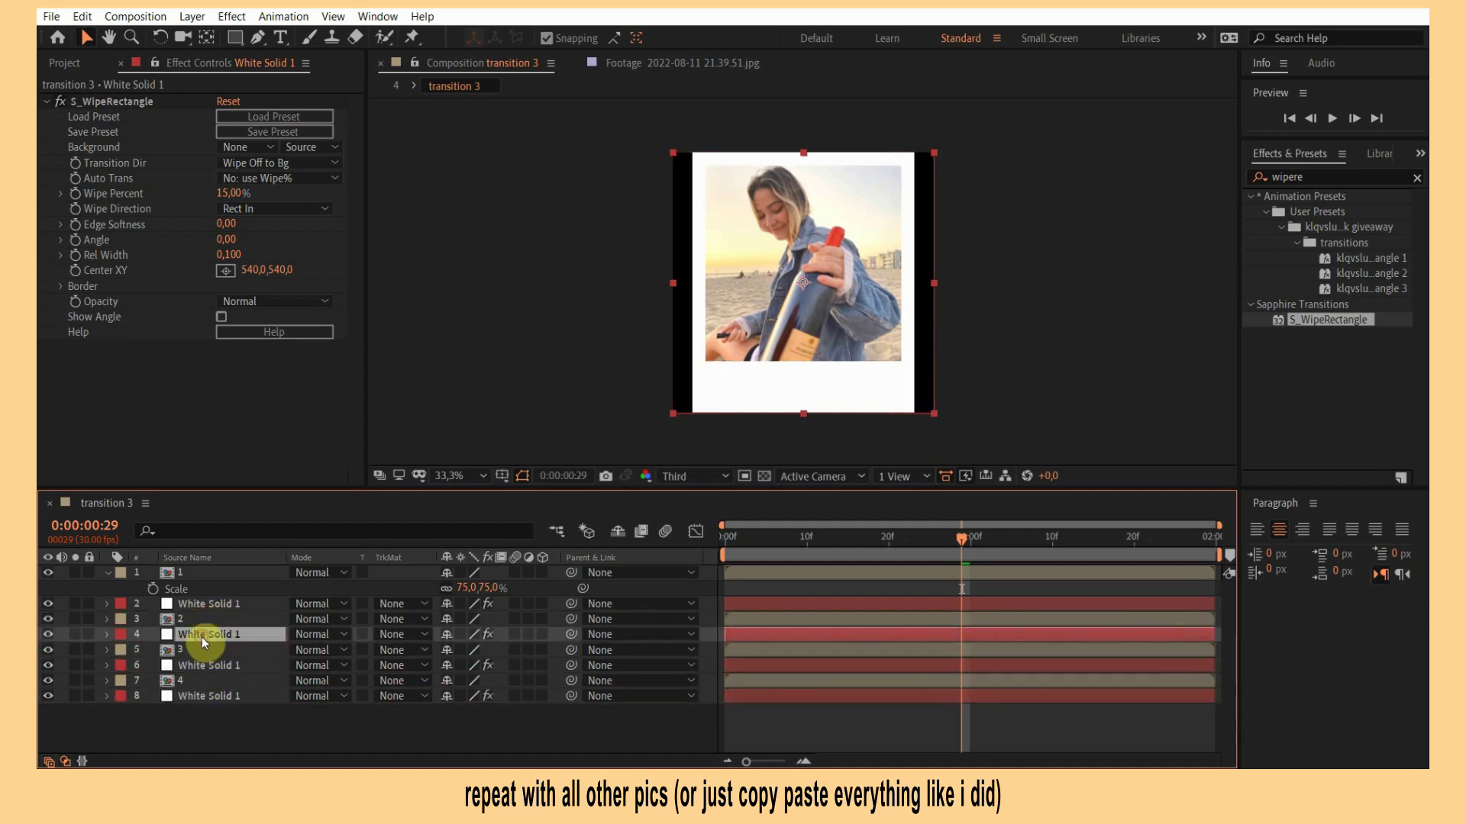
pyautogui.click(766, 710)
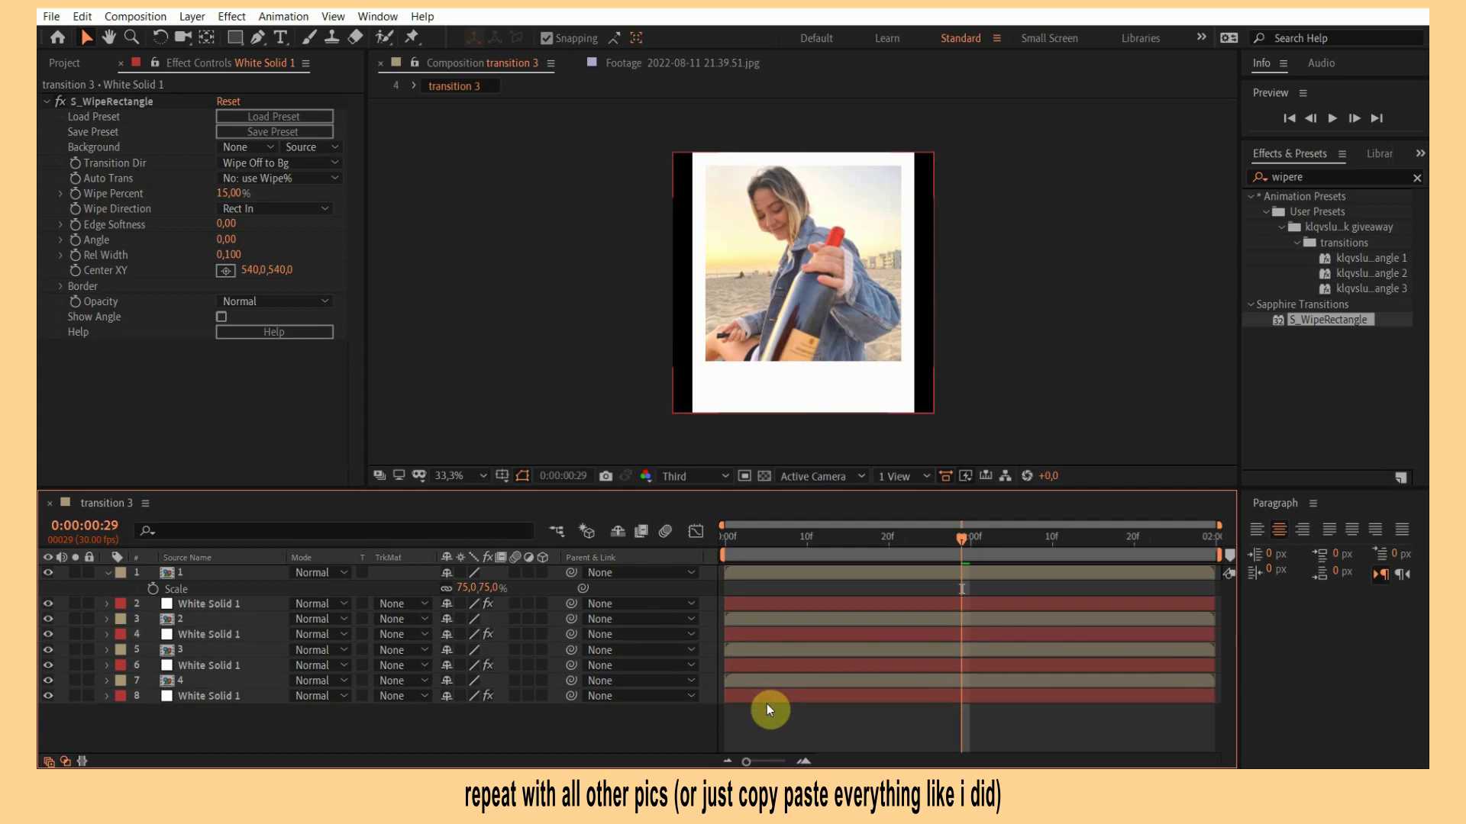
# Pre-compose photo 4 and photo 3 each with its white frame.
pyautogui.press('s')
pyautogui.click(557, 664)
pyautogui.keyDown('shift'); pyautogui.click(562, 682); pyautogui.keyUp('shift')
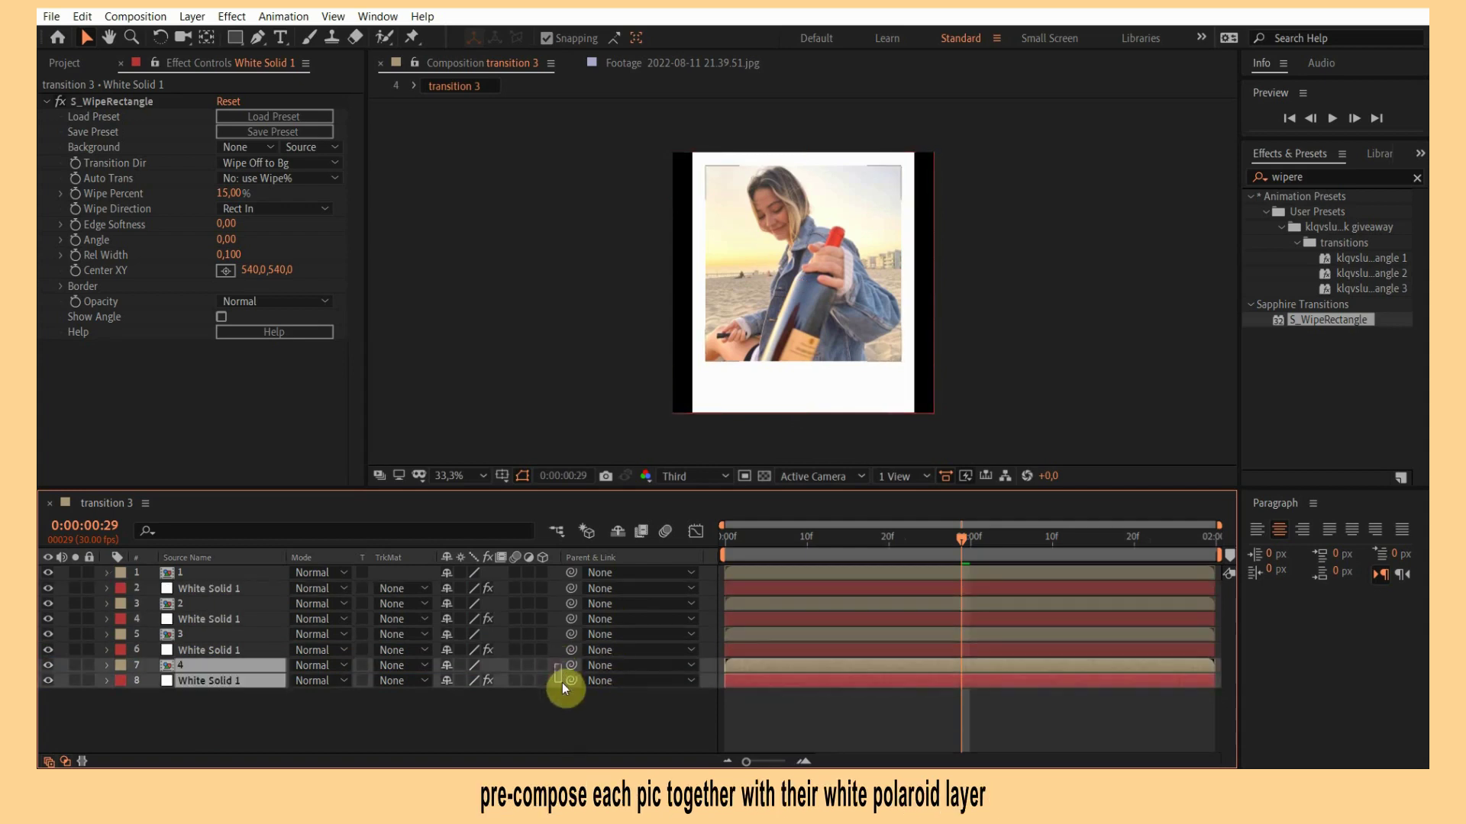
pyautogui.rightClick(791, 676)
pyautogui.hotkey('ctrl', 'shift', 'c')
pyautogui.press('Return')
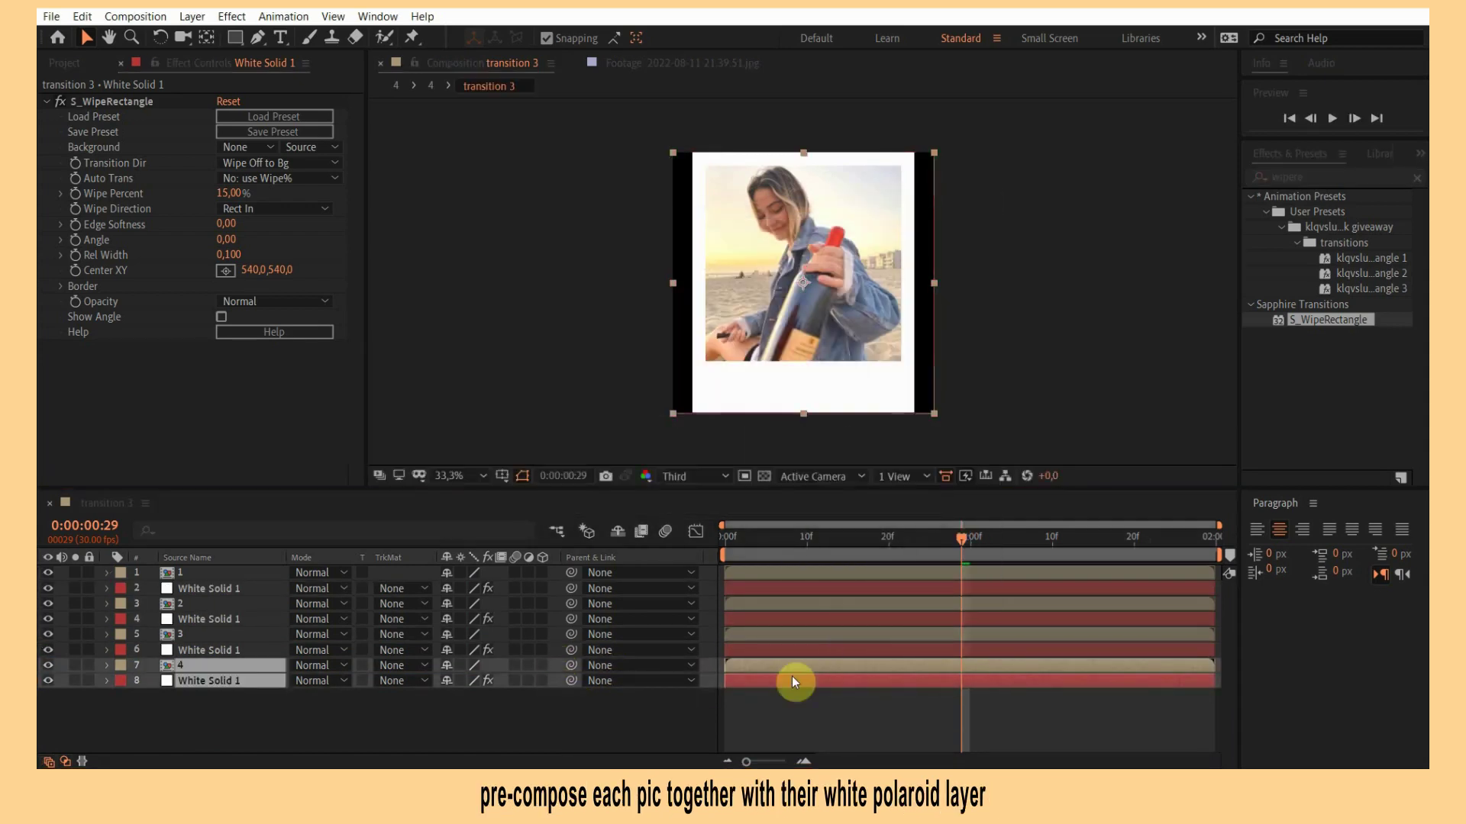
pyautogui.click(565, 650)
pyautogui.keyDown('shift'); pyautogui.click(561, 634); pyautogui.keyUp('shift')
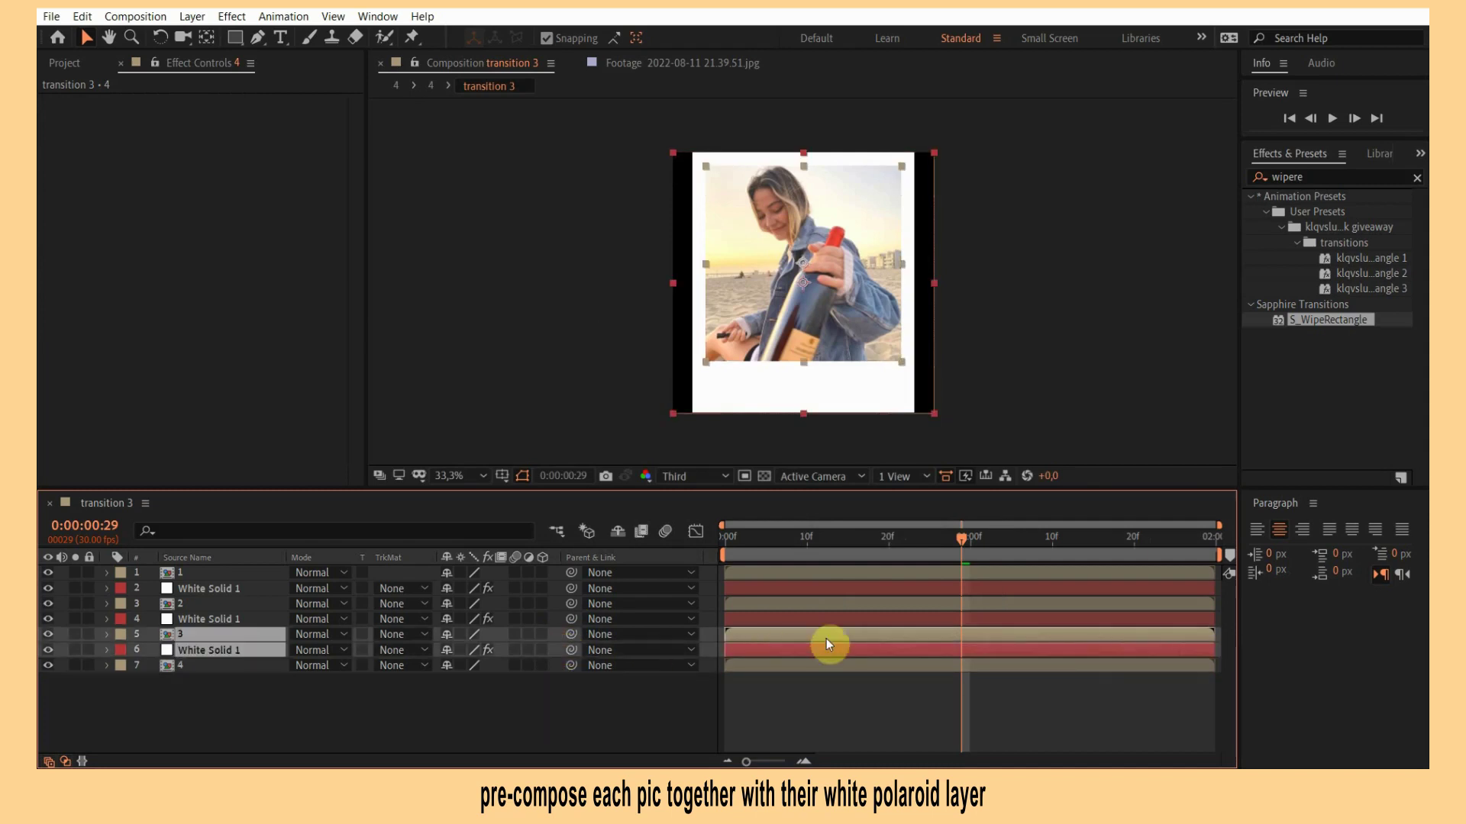
pyautogui.rightClick(837, 638)
pyautogui.hotkey('ctrl', 'shift', 'c')
pyautogui.press('Return')
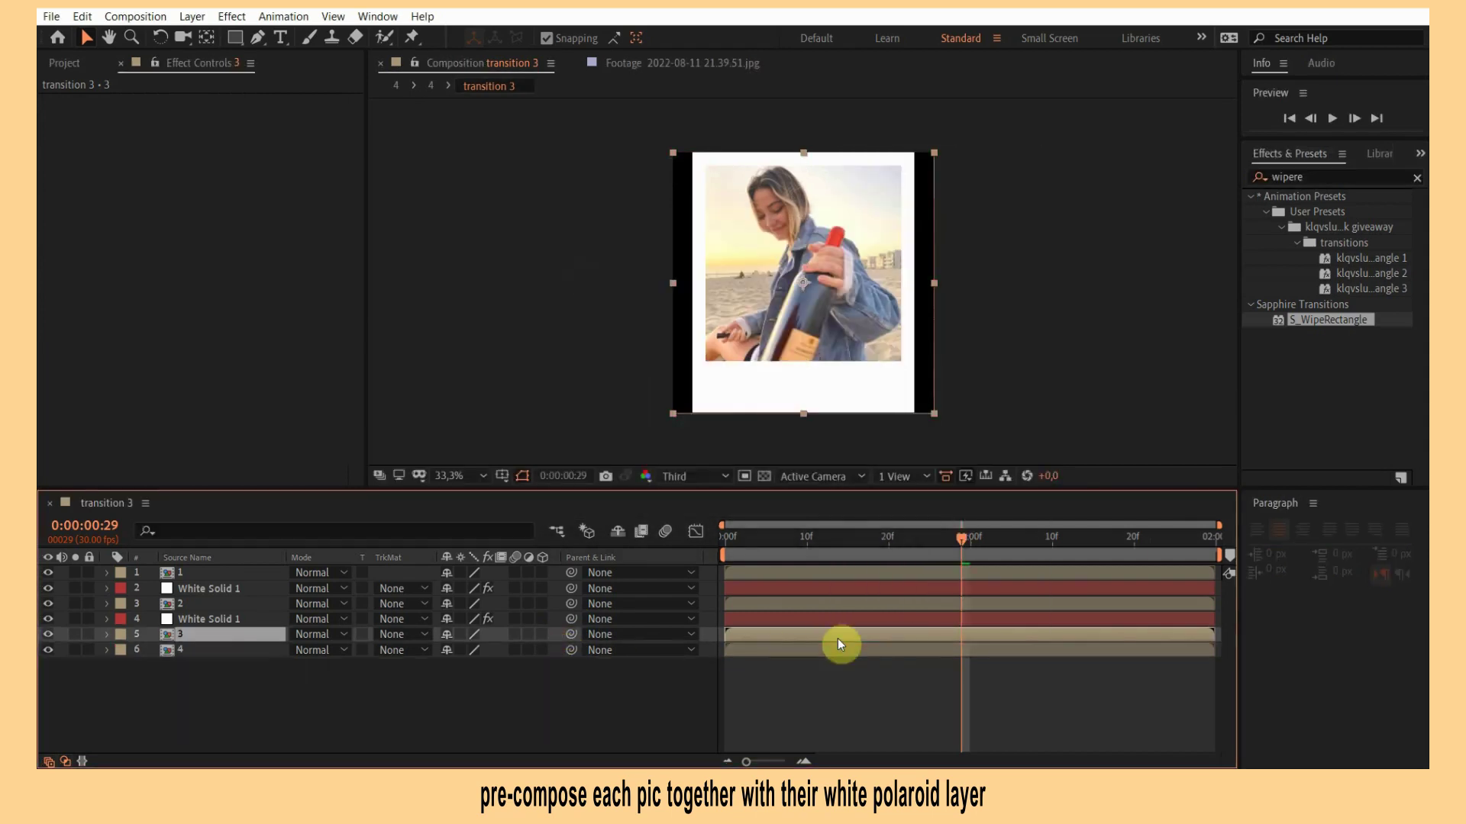
# Pre-compose photo 2 and photo 1 each with its white frame.
pyautogui.click(559, 604)
pyautogui.keyDown('shift'); pyautogui.click(558, 617); pyautogui.keyUp('shift')
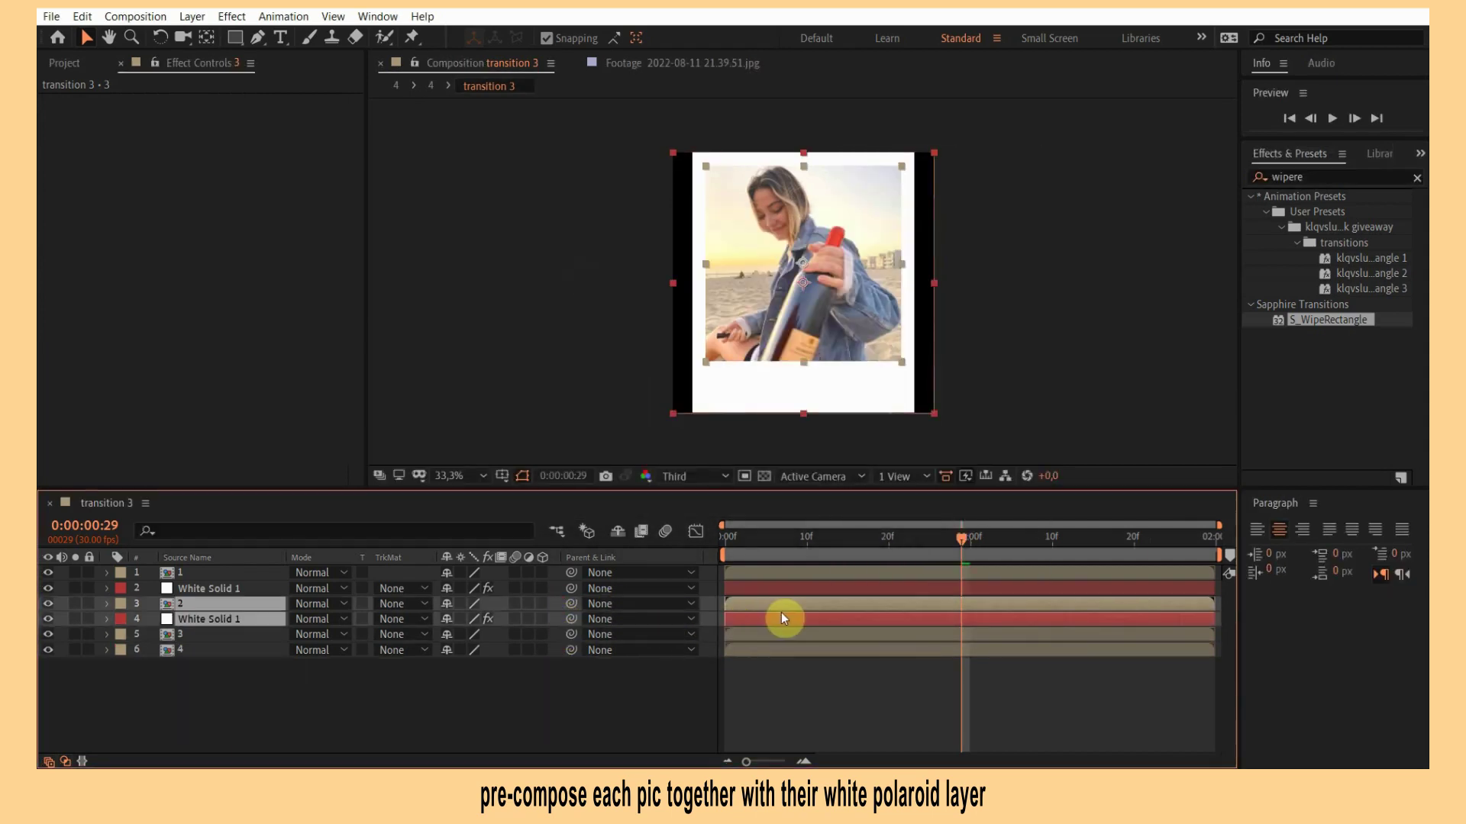
pyautogui.hotkey('ctrl', 'shift', 'c')
pyautogui.press('Return')
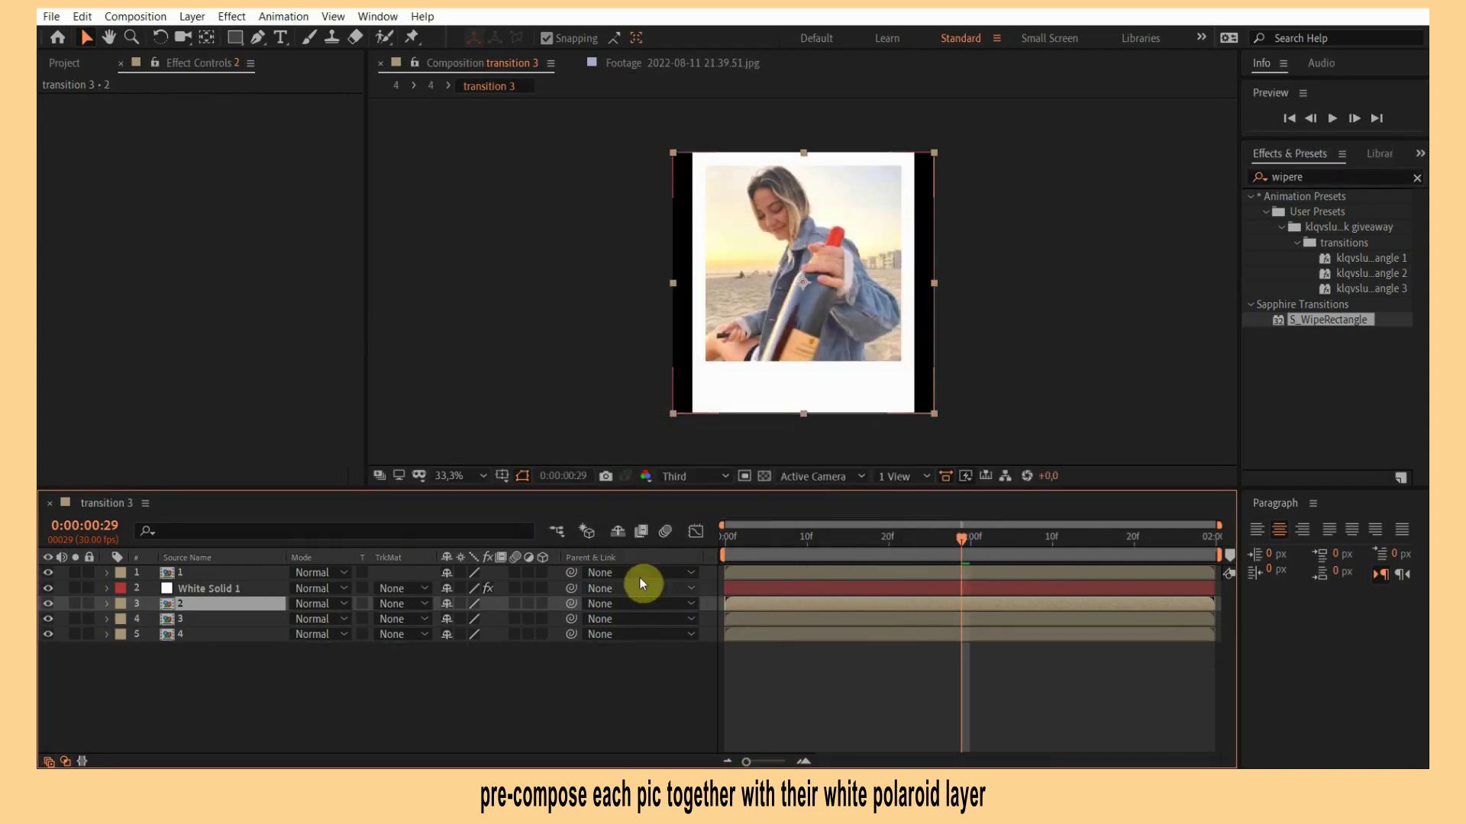
pyautogui.click(557, 572)
pyautogui.keyDown('shift'); pyautogui.click(558, 588); pyautogui.keyUp('shift')
pyautogui.rightClick(768, 592)
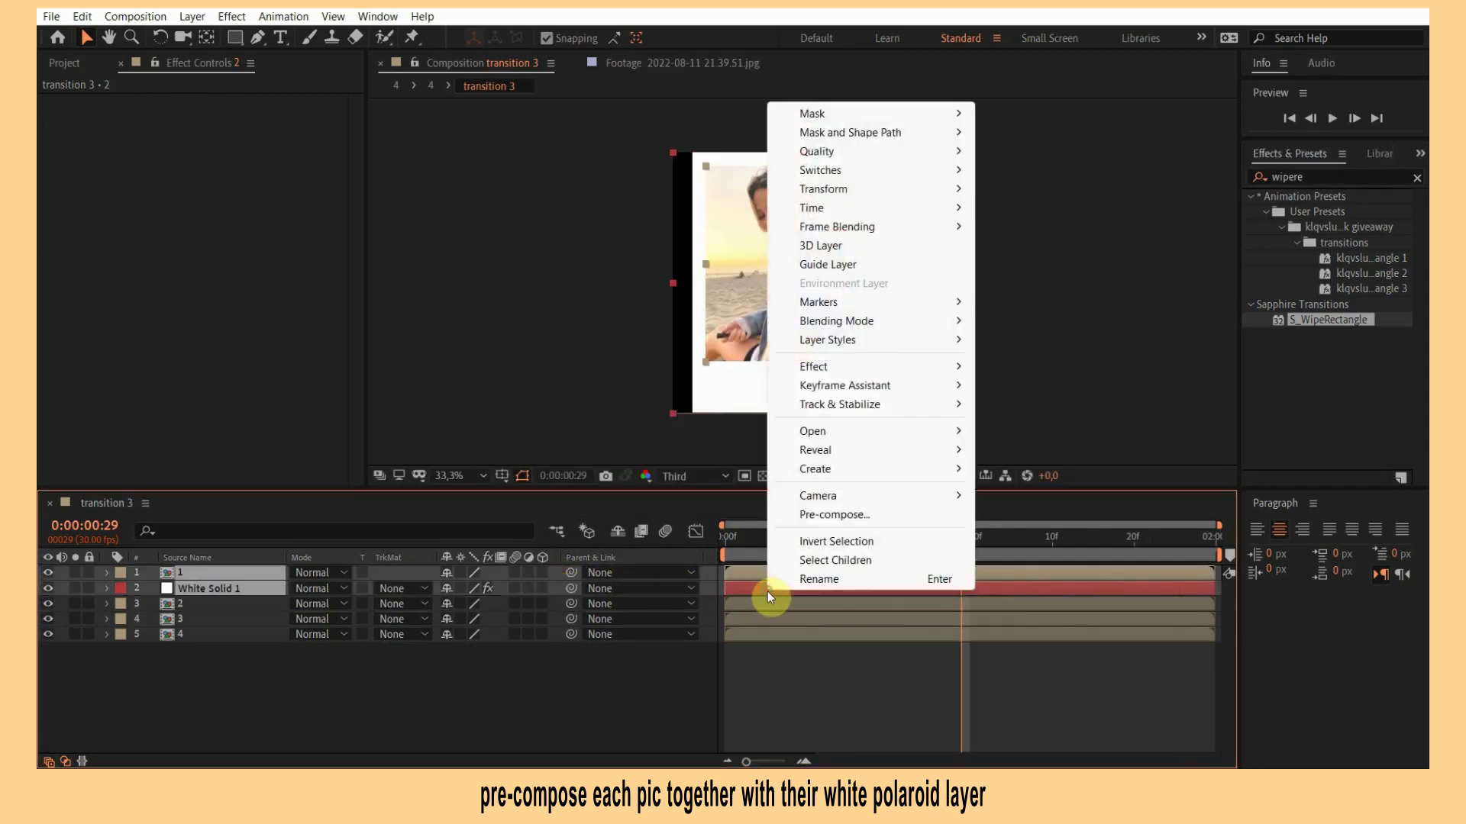
pyautogui.click(787, 514)
pyautogui.press('Return')
# At the first frame, scale all four polaroid layers to 50%.
pyautogui.moveTo(740, 537); pyautogui.dragTo(712, 545)
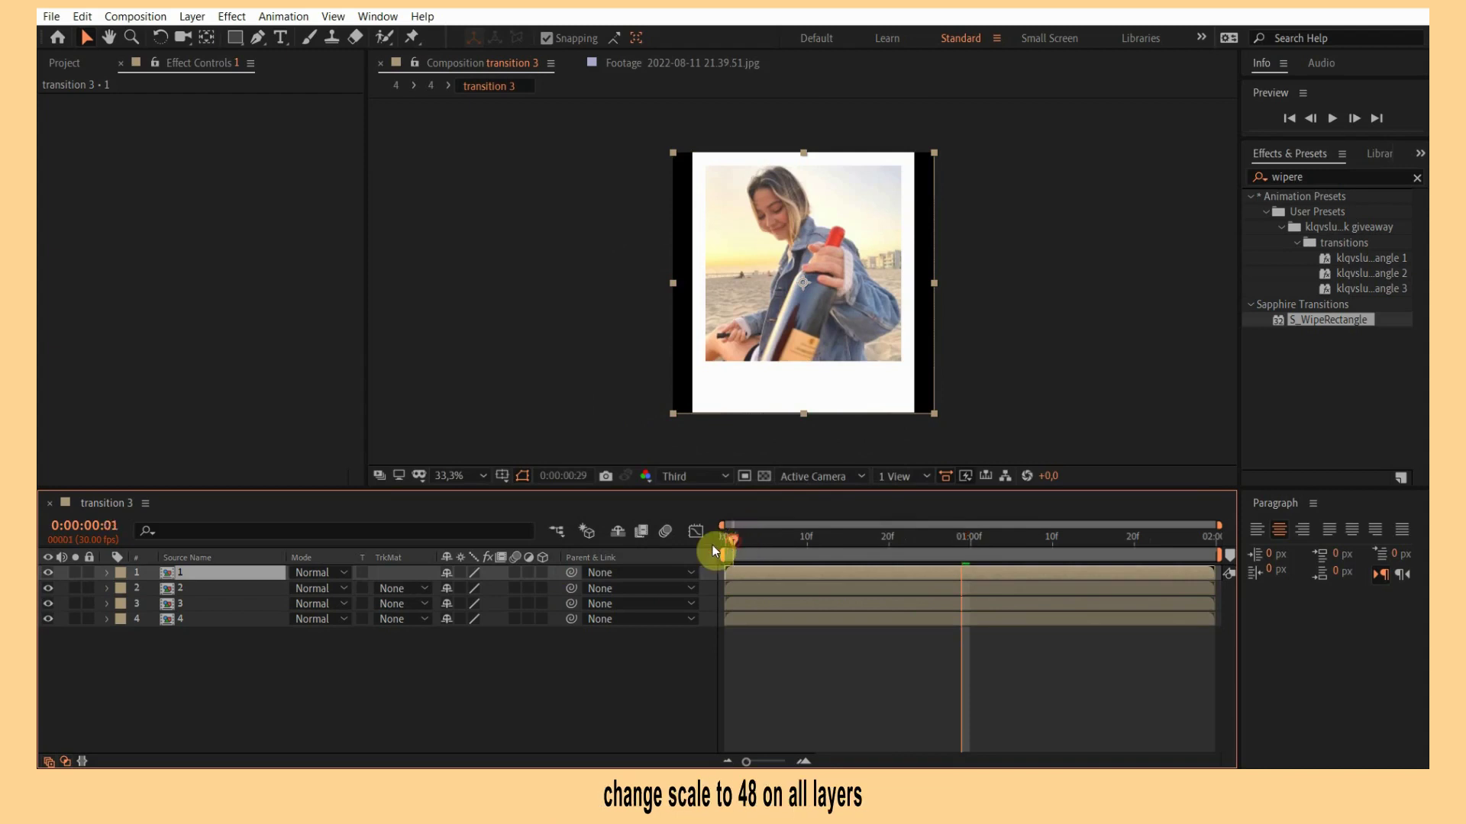
pyautogui.click(804, 640)
pyautogui.press('s')
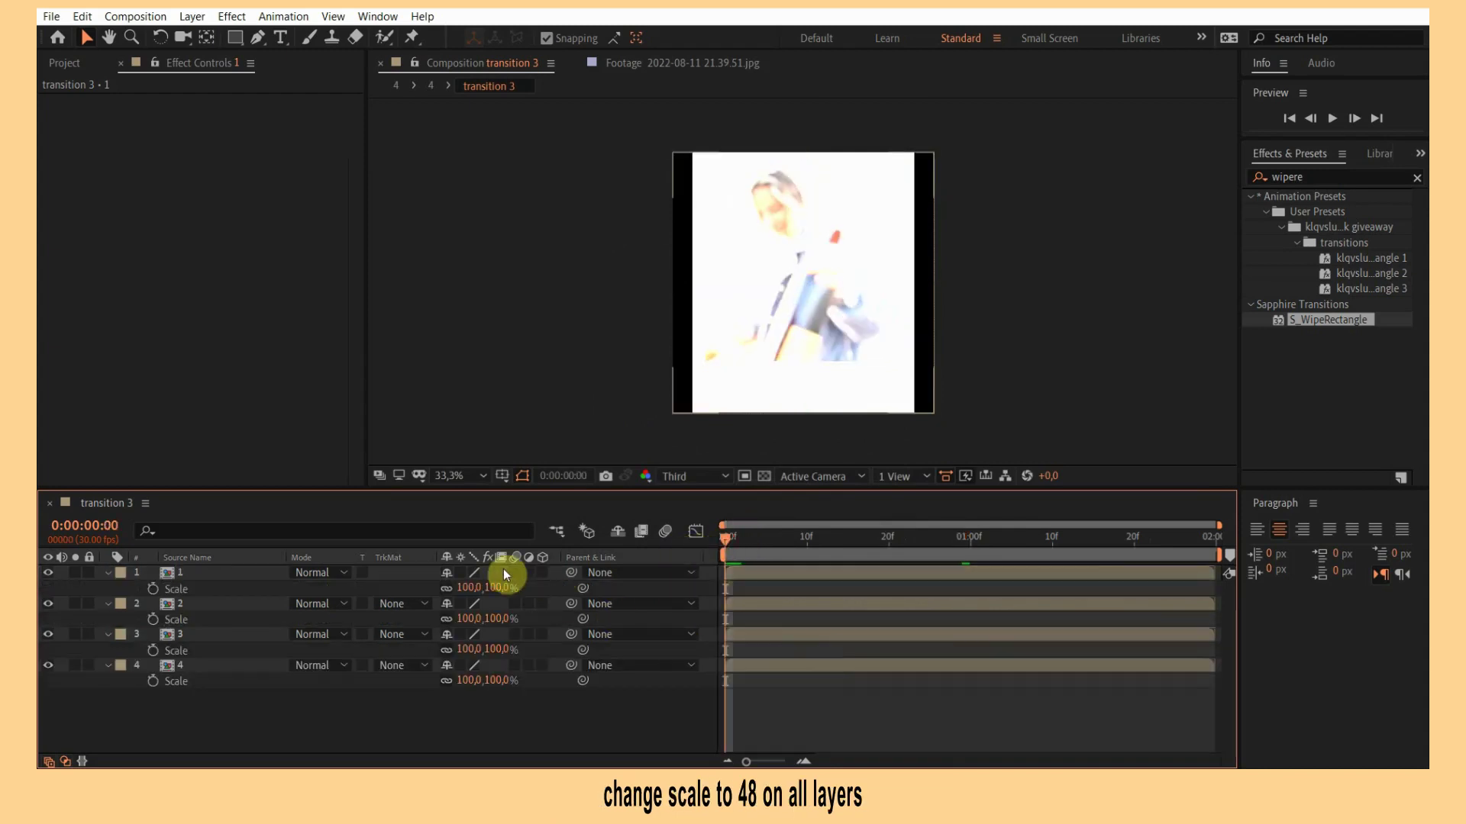
pyautogui.moveTo(559, 578); pyautogui.dragTo(561, 736)
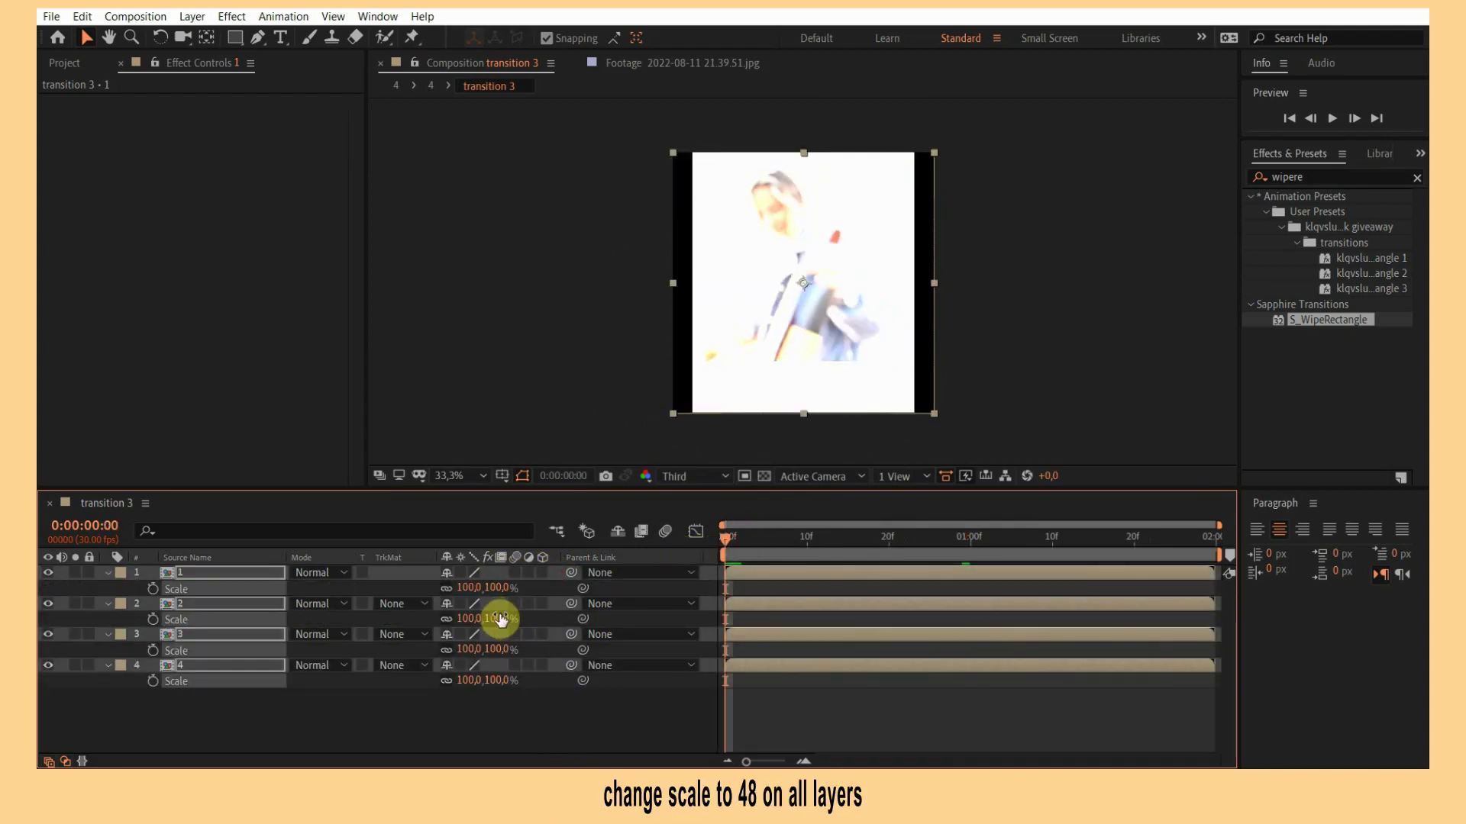
pyautogui.moveTo(492, 619); pyautogui.dragTo(447, 618)
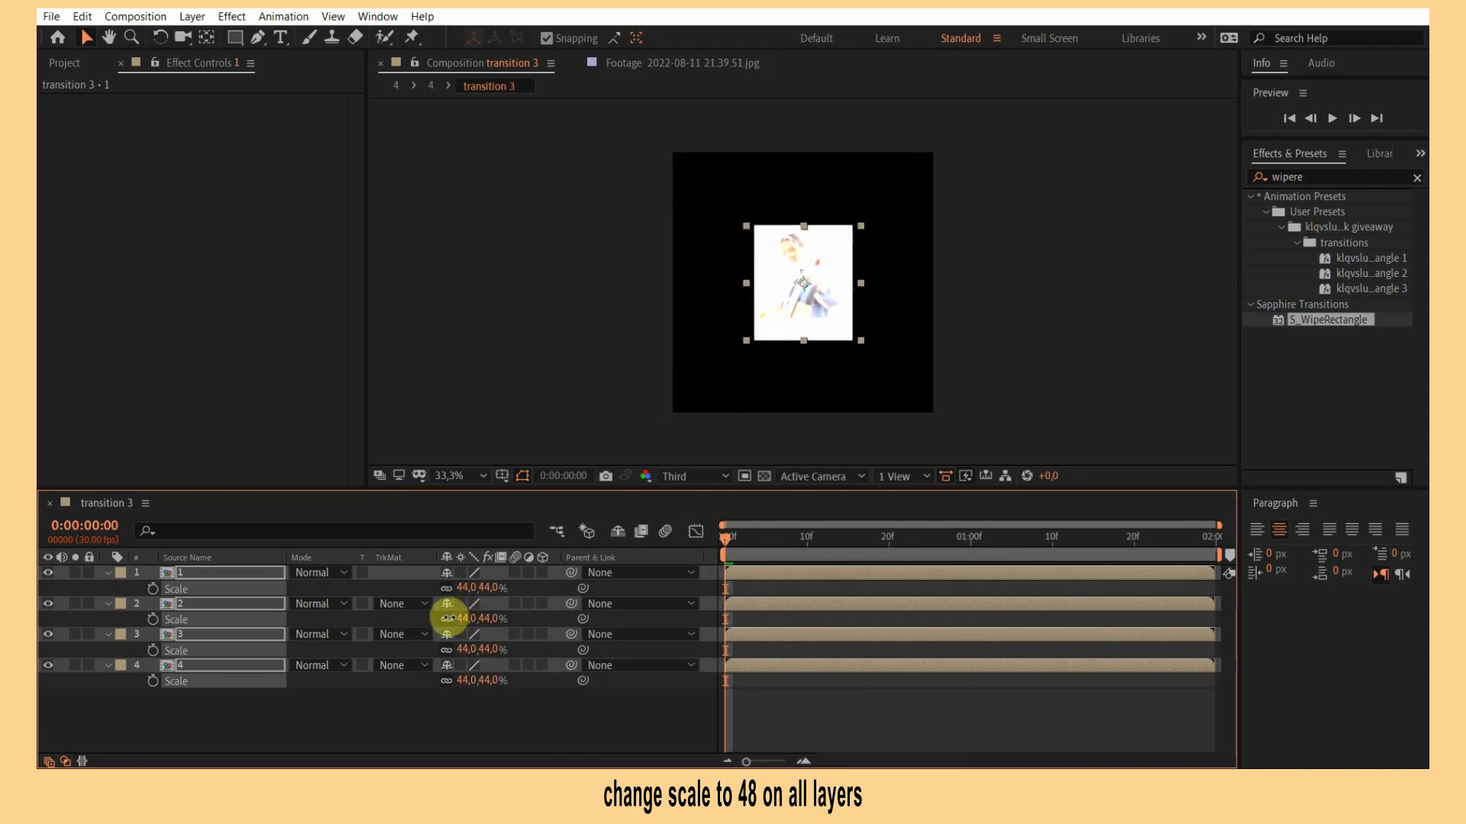
pyautogui.moveTo(448, 617); pyautogui.dragTo(484, 619)
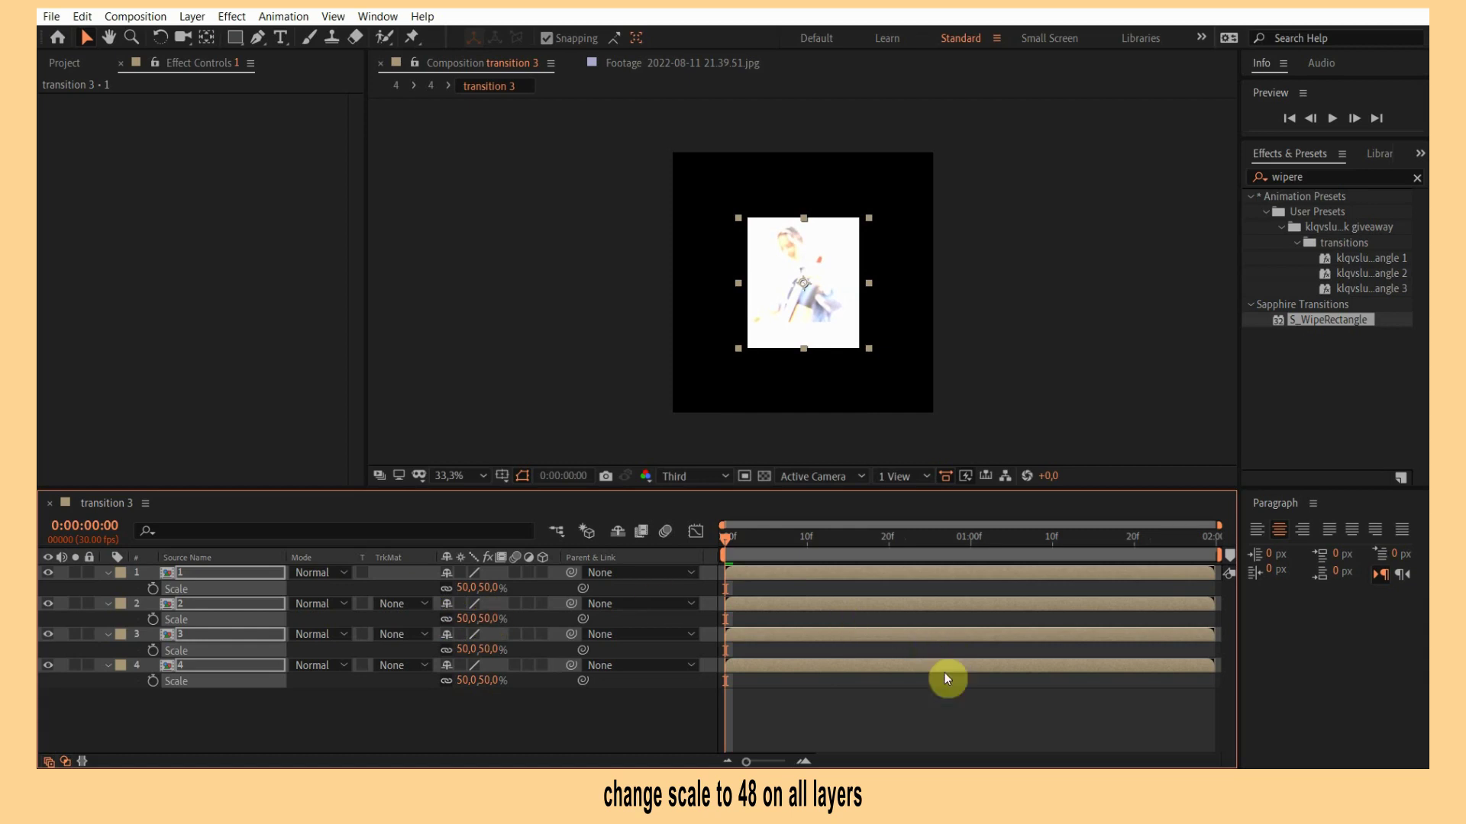
pyautogui.click(880, 714)
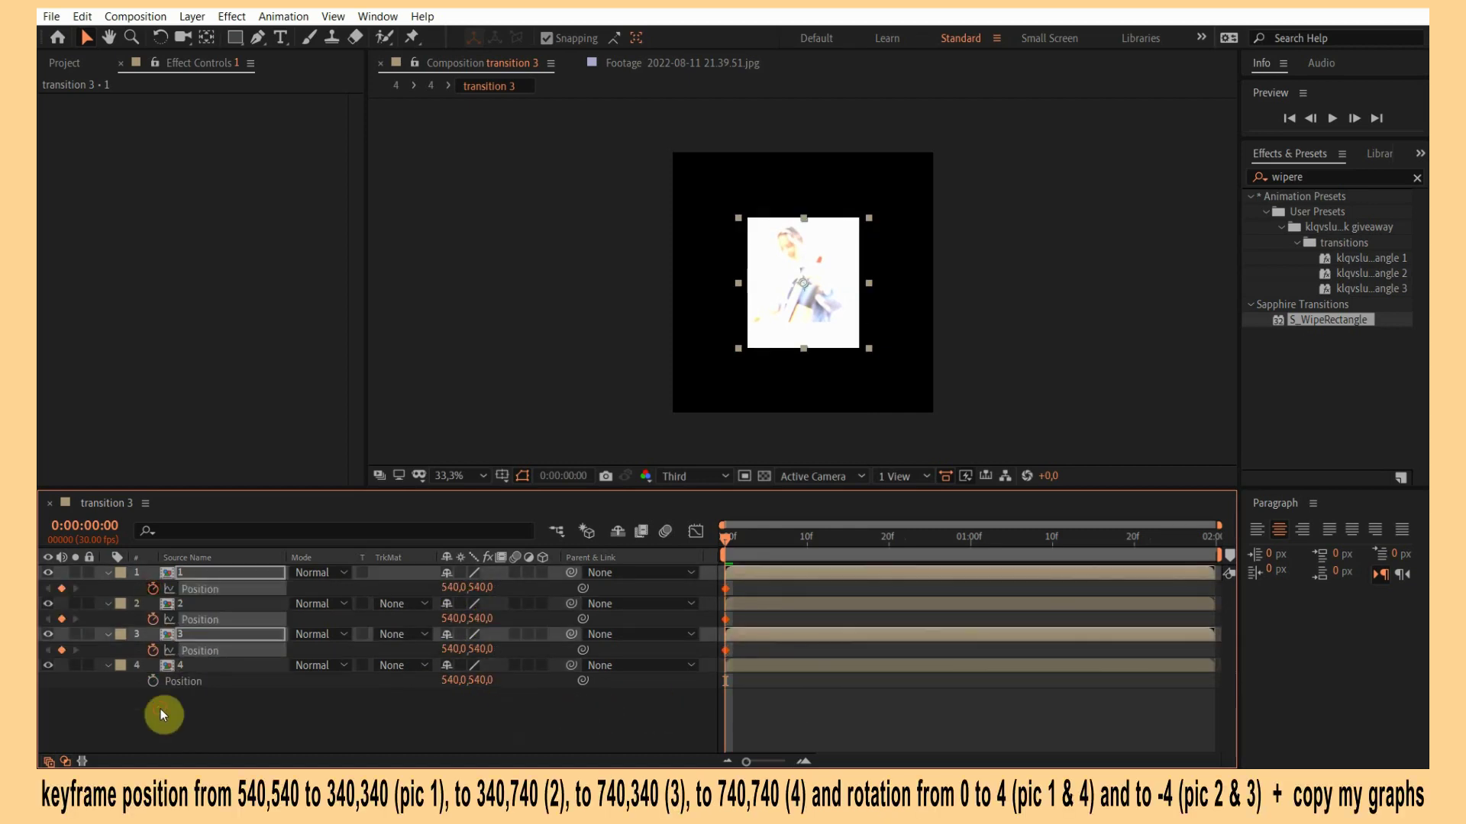
# Add starting Position and Rotation keyframes on all four layers at frame 0, then jump to the last frame.
pyautogui.hotkey('ctrl', 'a')
pyautogui.press('r')
pyautogui.click(393, 716)
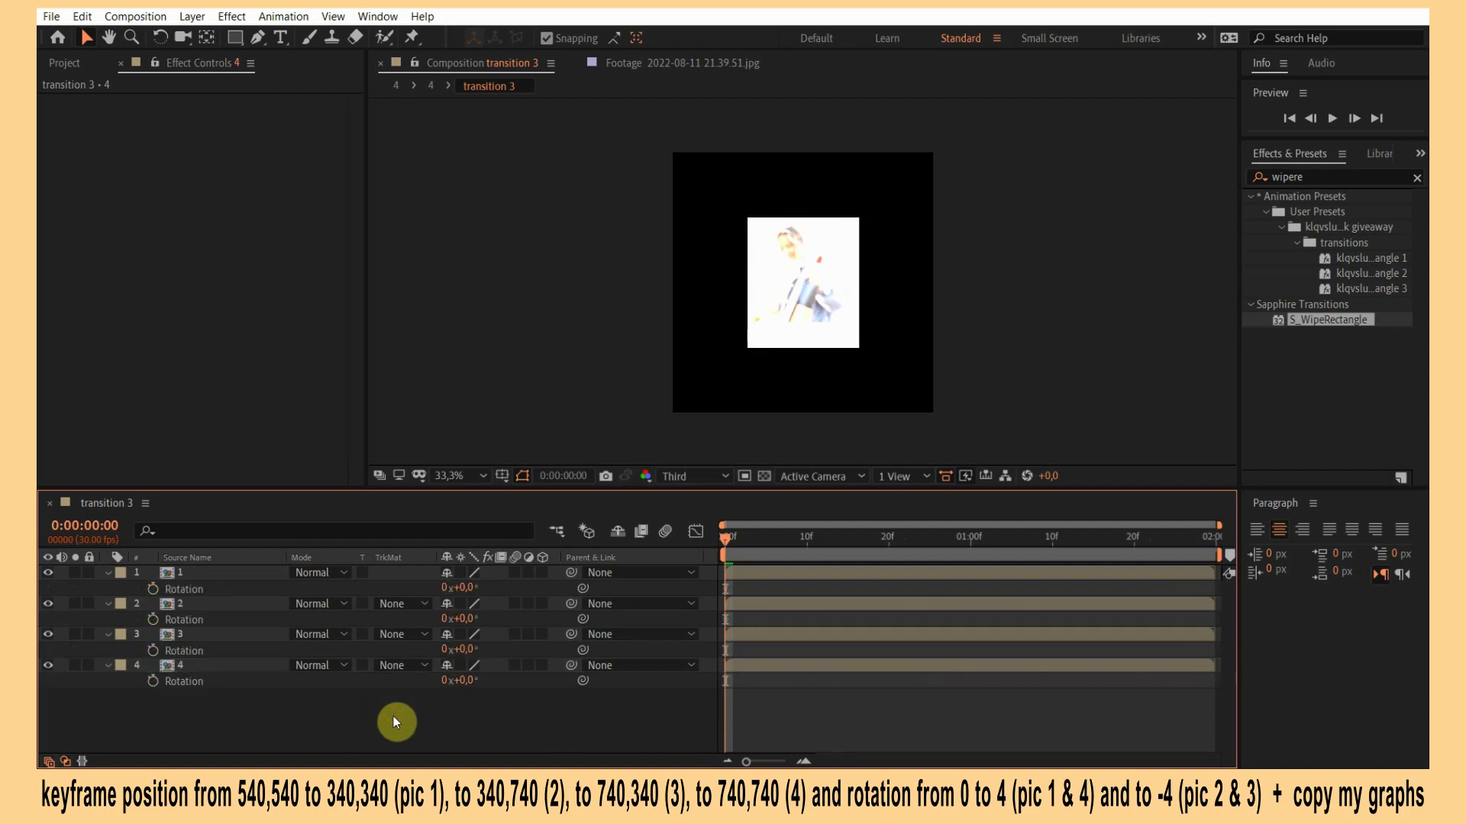
pyautogui.click(143, 578)
pyautogui.keyDown('shift'); pyautogui.click(157, 671); pyautogui.keyUp('shift')
pyautogui.hotkey('alt', 'shift', 'r')
pyautogui.moveTo(954, 542); pyautogui.dragTo(1318, 543)
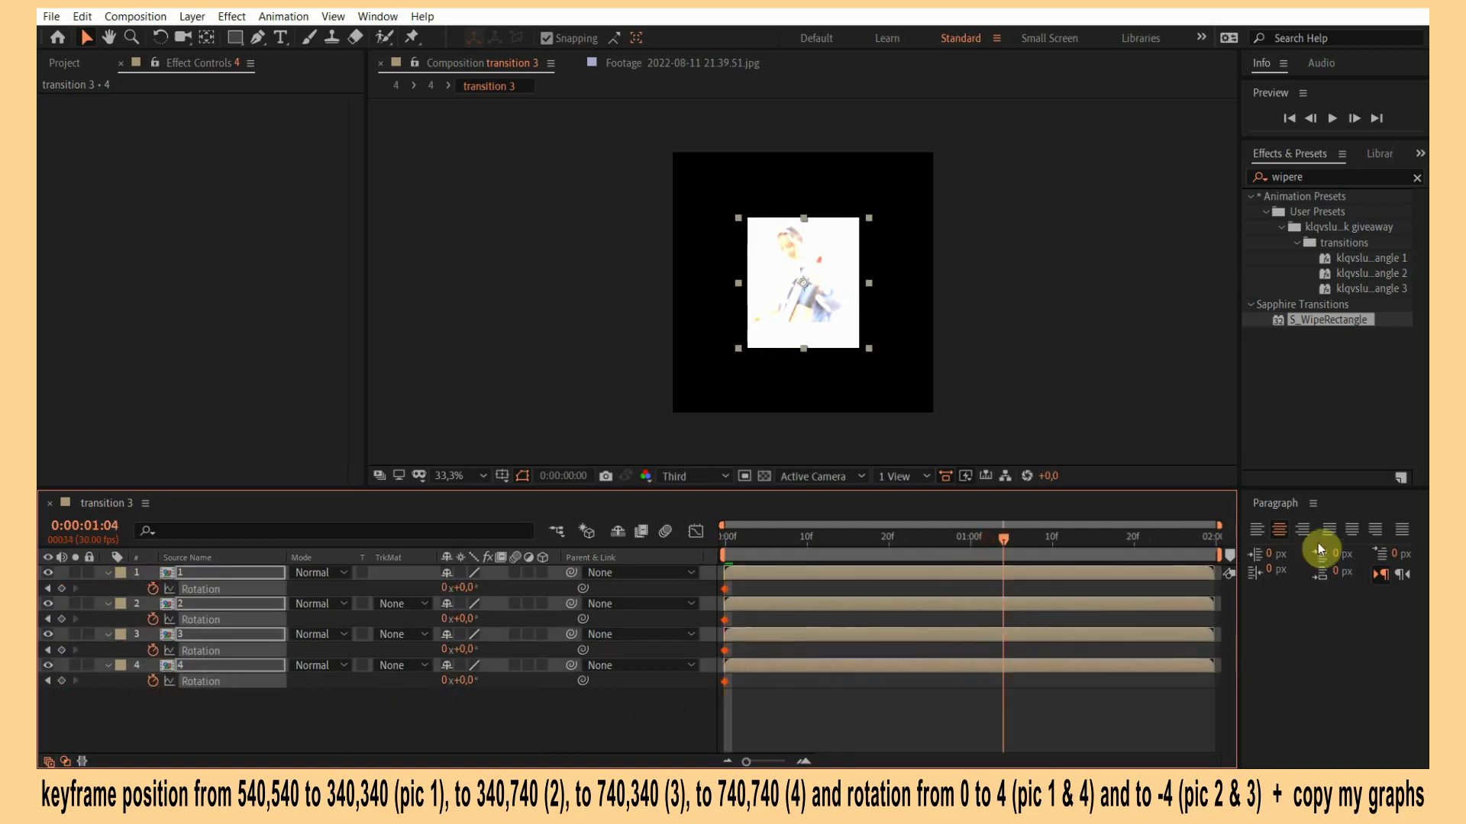
pyautogui.click(974, 710)
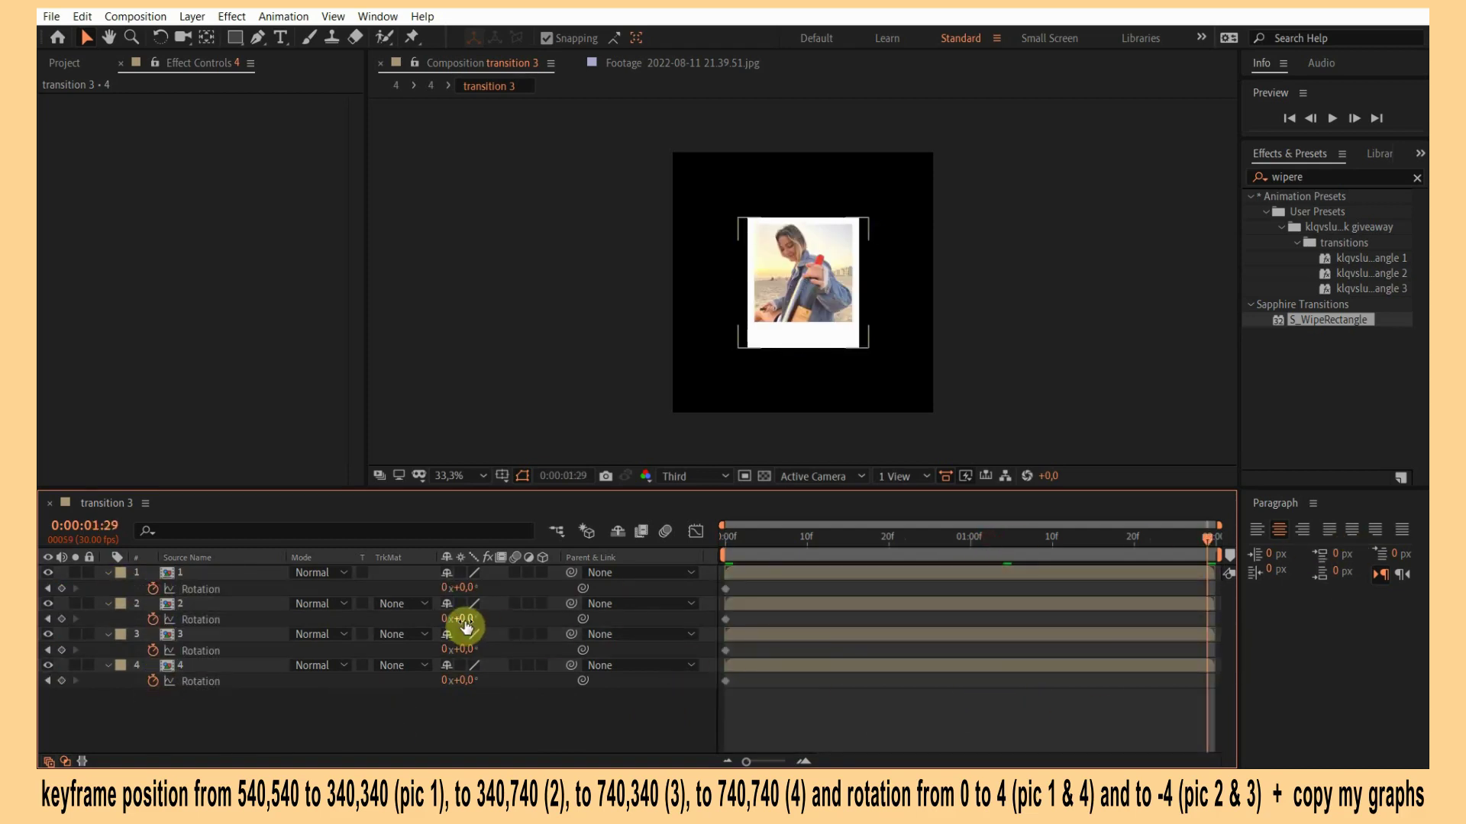
# Show a grid overlay and keyframe photo 1's end position at 340,340.
pyautogui.press('p')
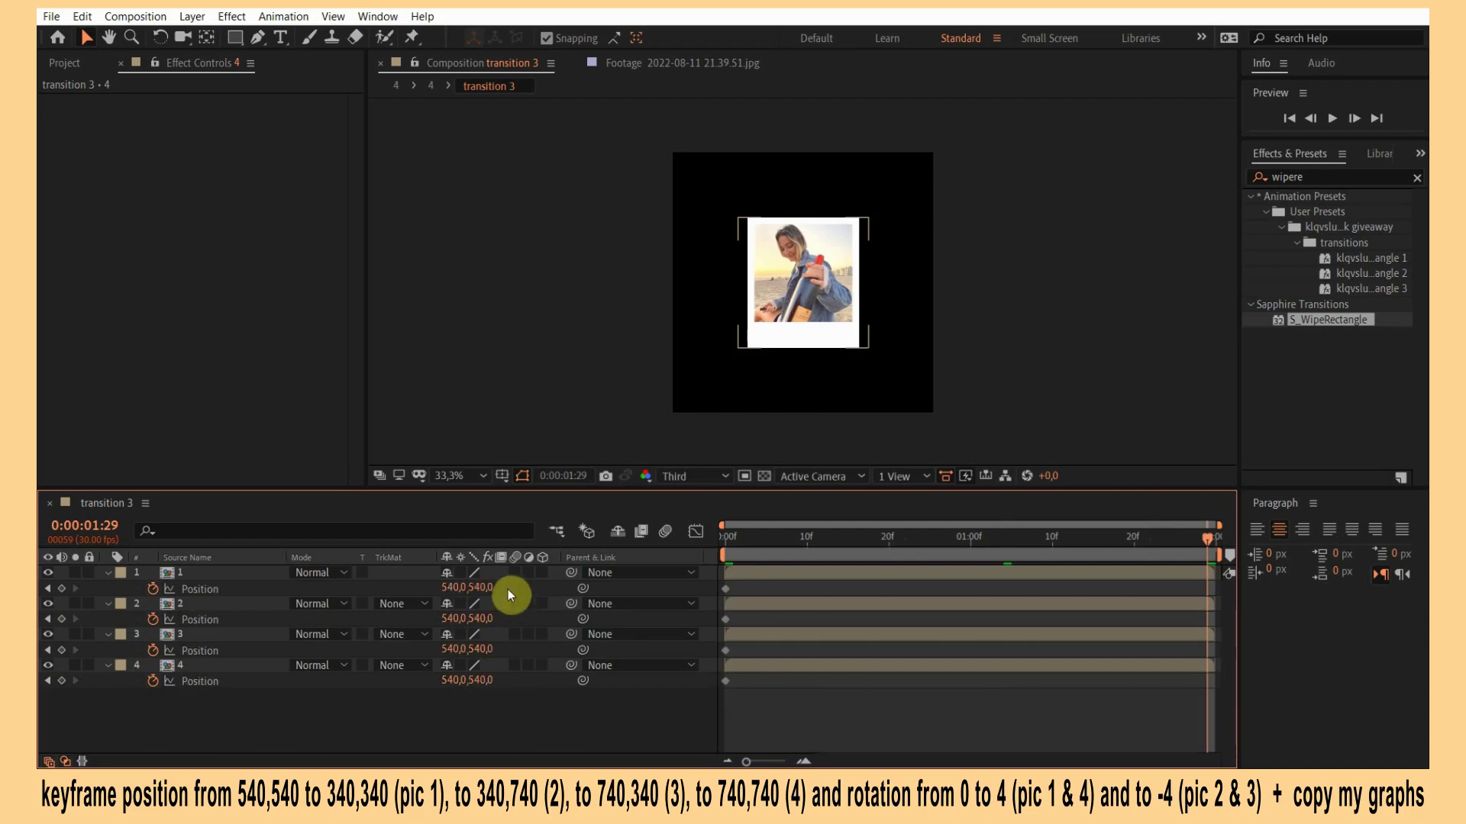
pyautogui.moveTo(452, 594)
pyautogui.mouseDown()
pyautogui.moveTo(225, 600)
pyautogui.moveTo(241, 600)
pyautogui.mouseUp()
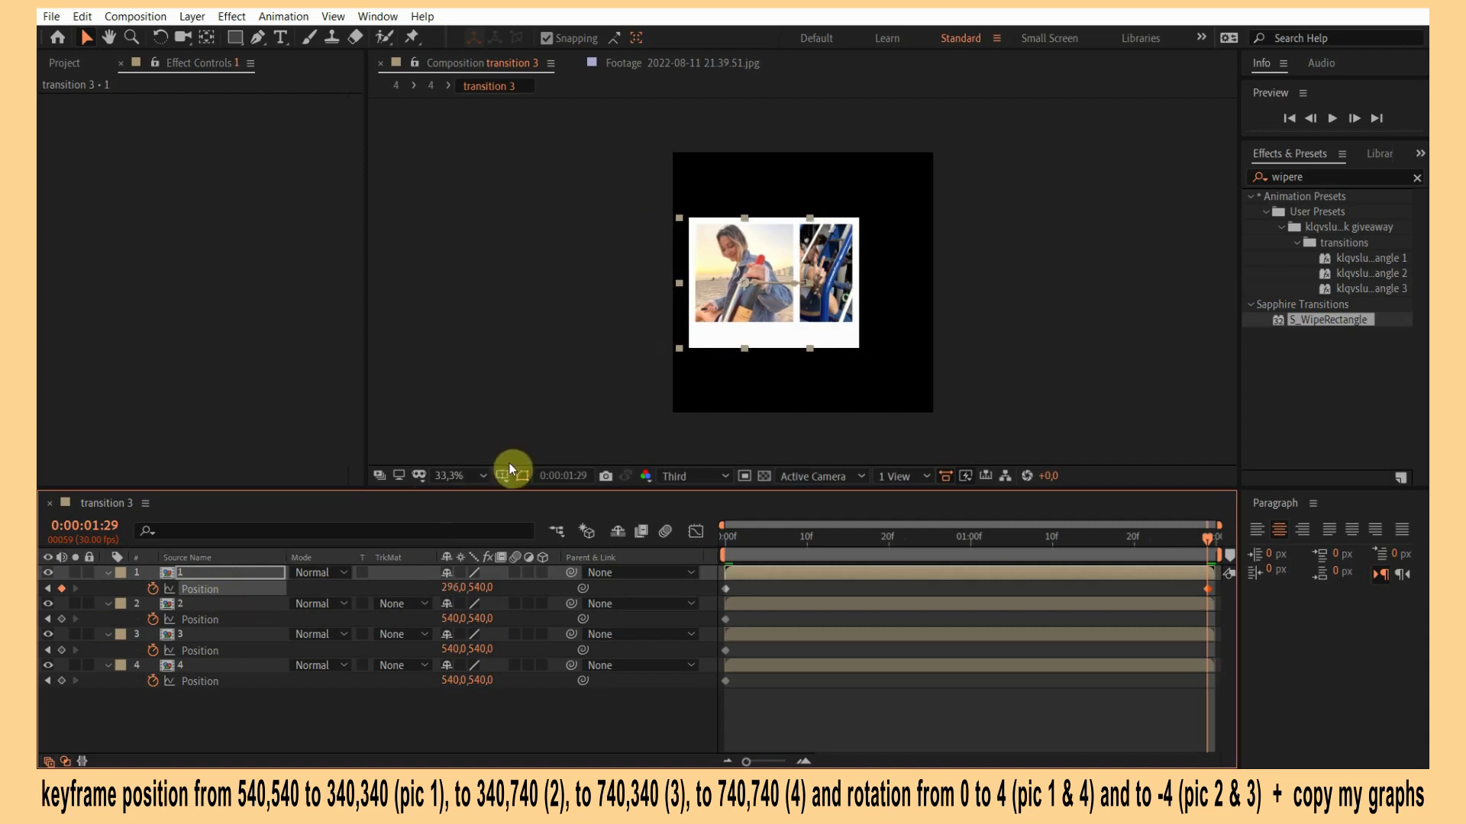
pyautogui.click(502, 476)
pyautogui.click(535, 510)
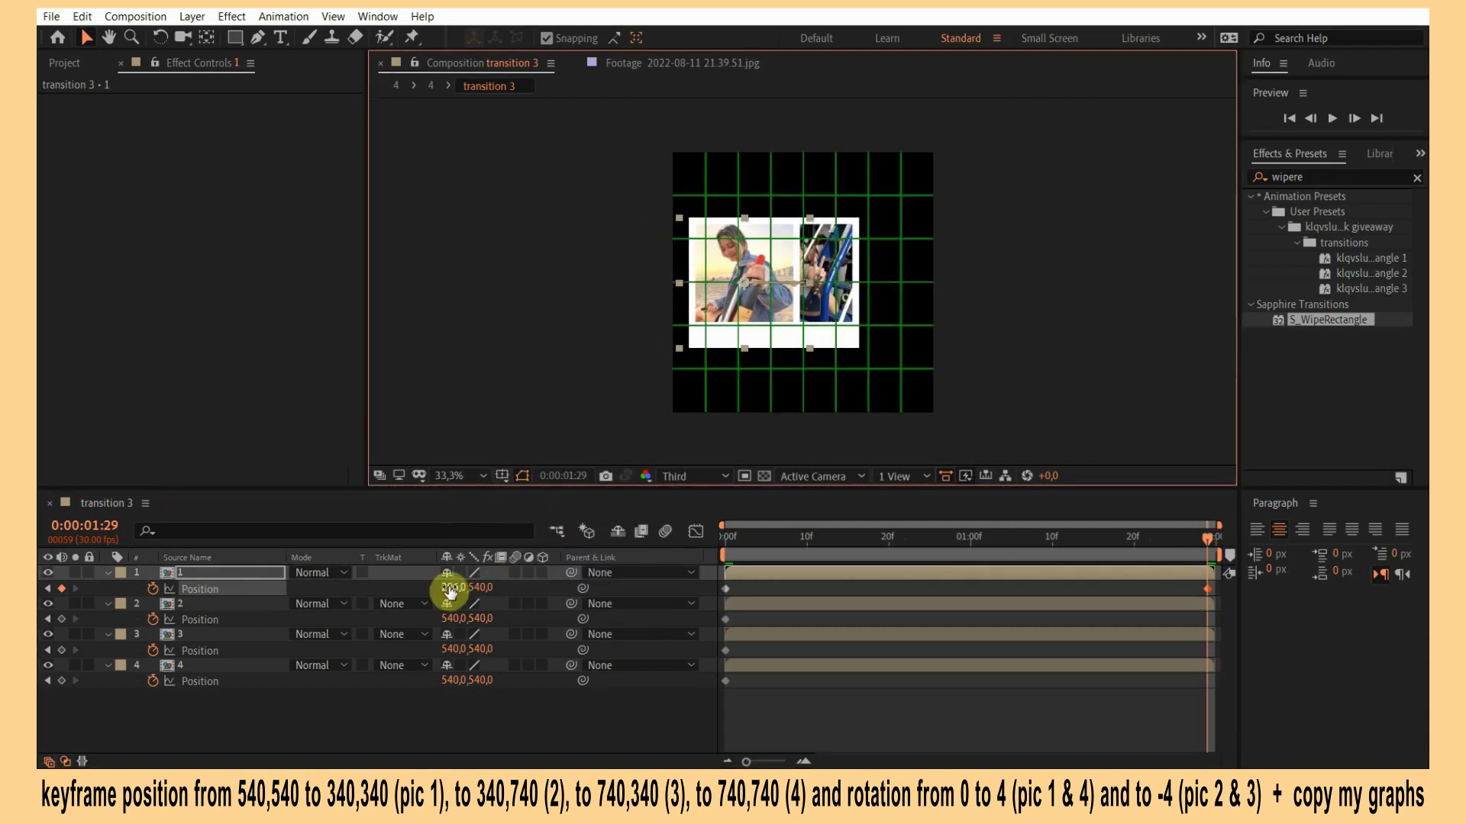
pyautogui.moveTo(450, 592); pyautogui.dragTo(476, 582)
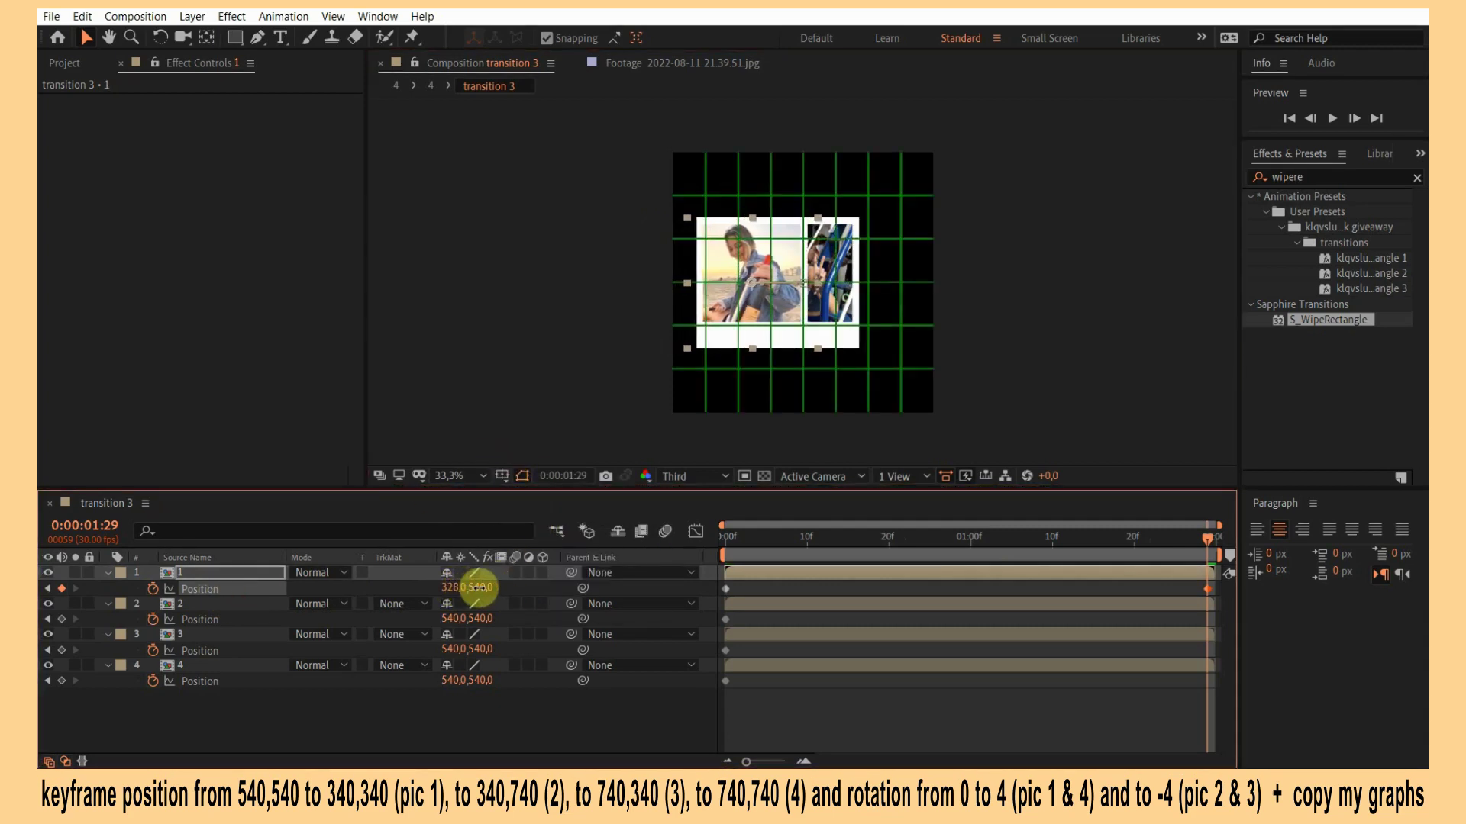
pyautogui.click(456, 587)
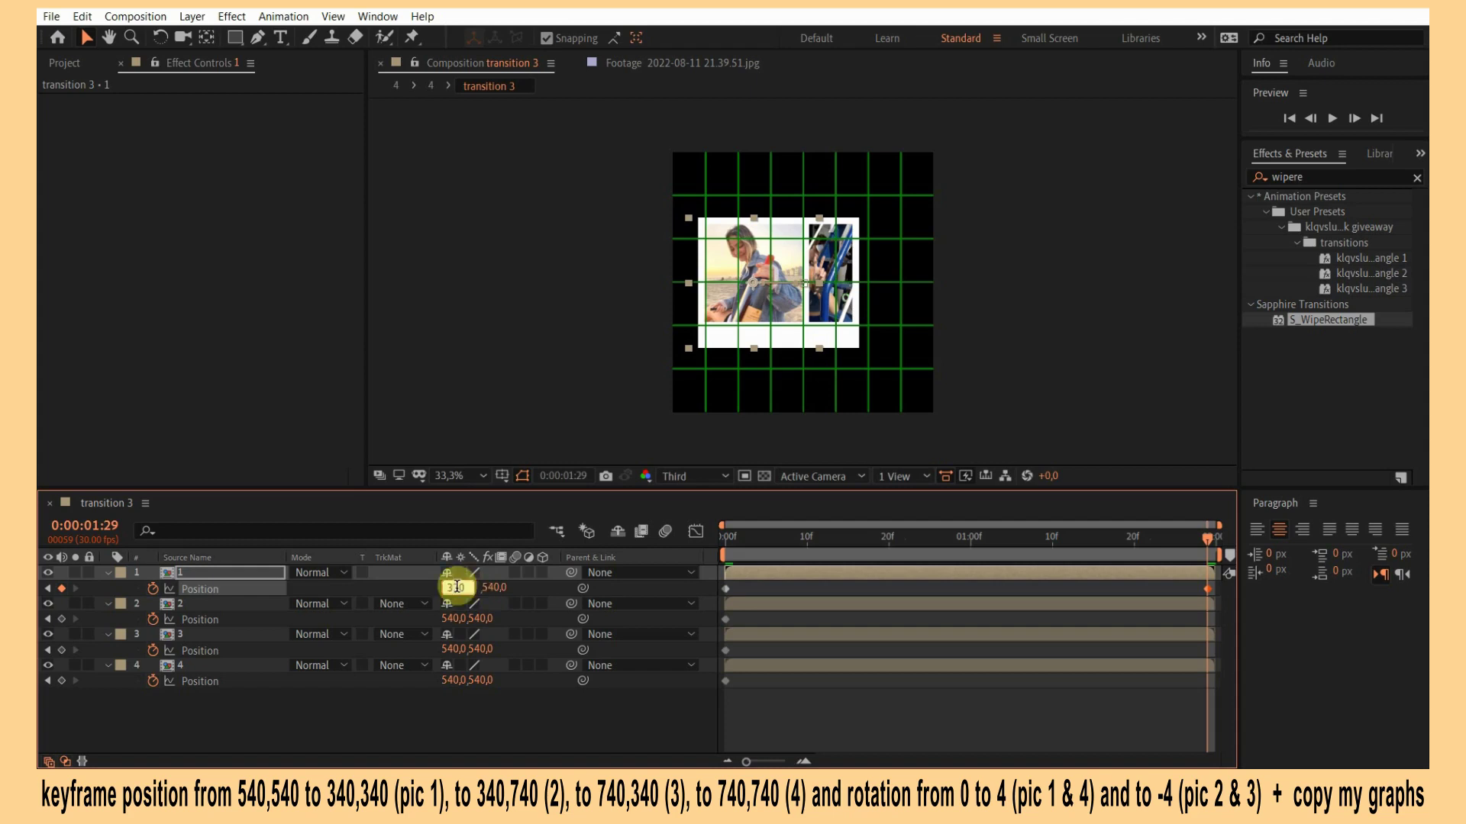
pyautogui.press('Return')
pyautogui.write('340')
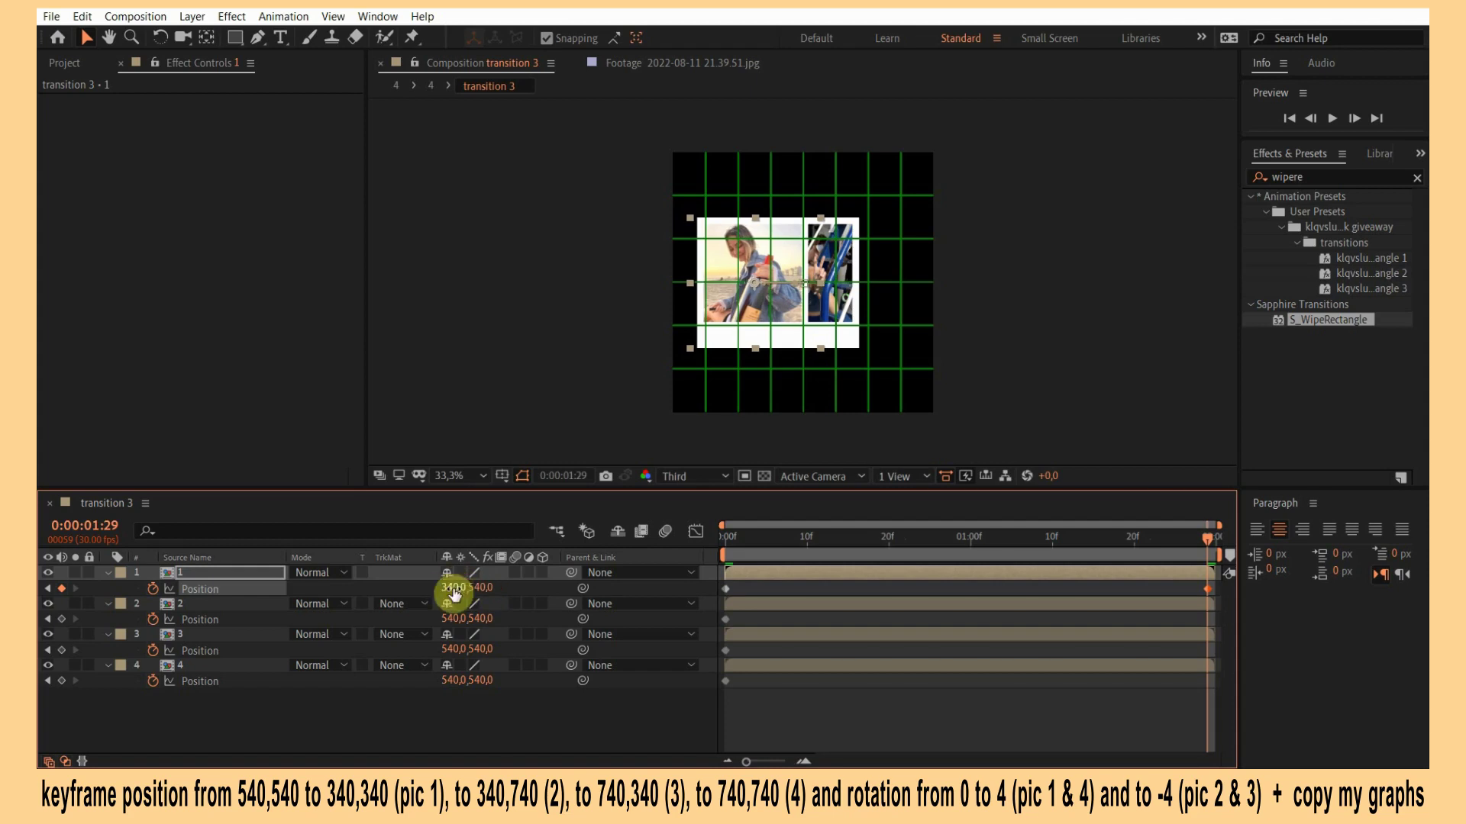
pyautogui.press('Return')
pyautogui.moveTo(479, 597); pyautogui.dragTo(353, 587)
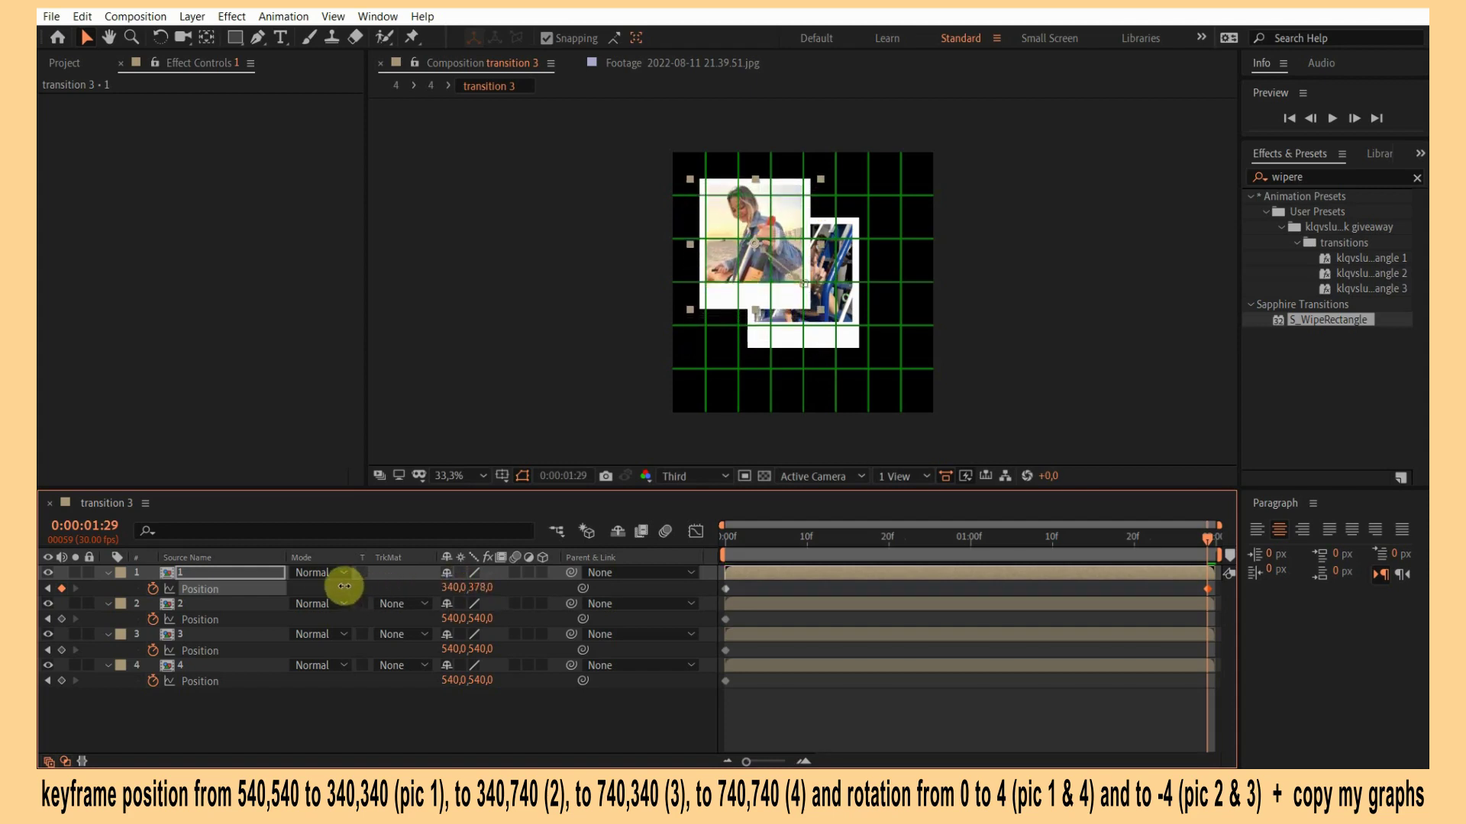
pyautogui.click(483, 587)
pyautogui.write('3')
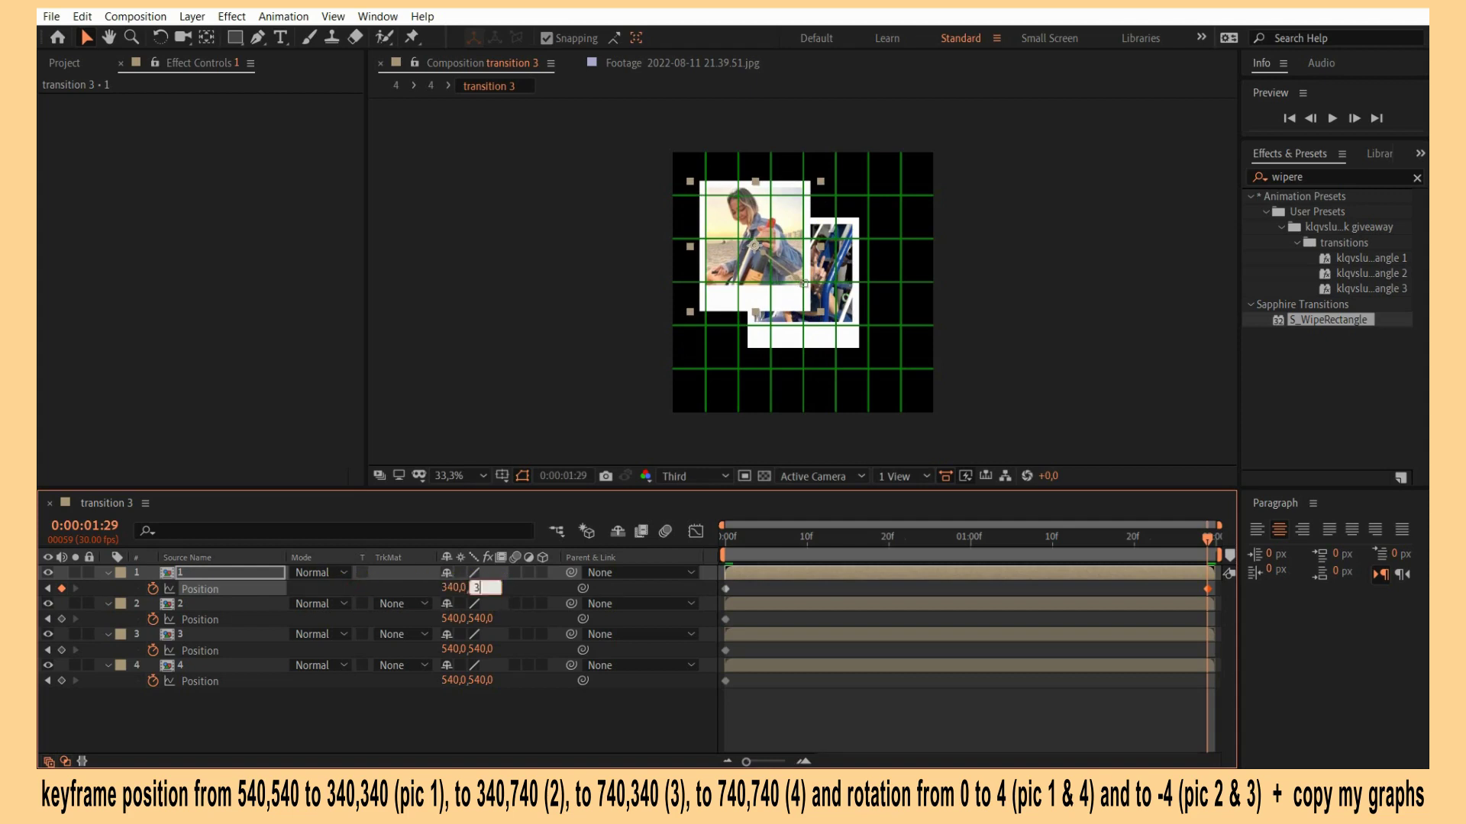
pyautogui.write('40')
pyautogui.press('Return')
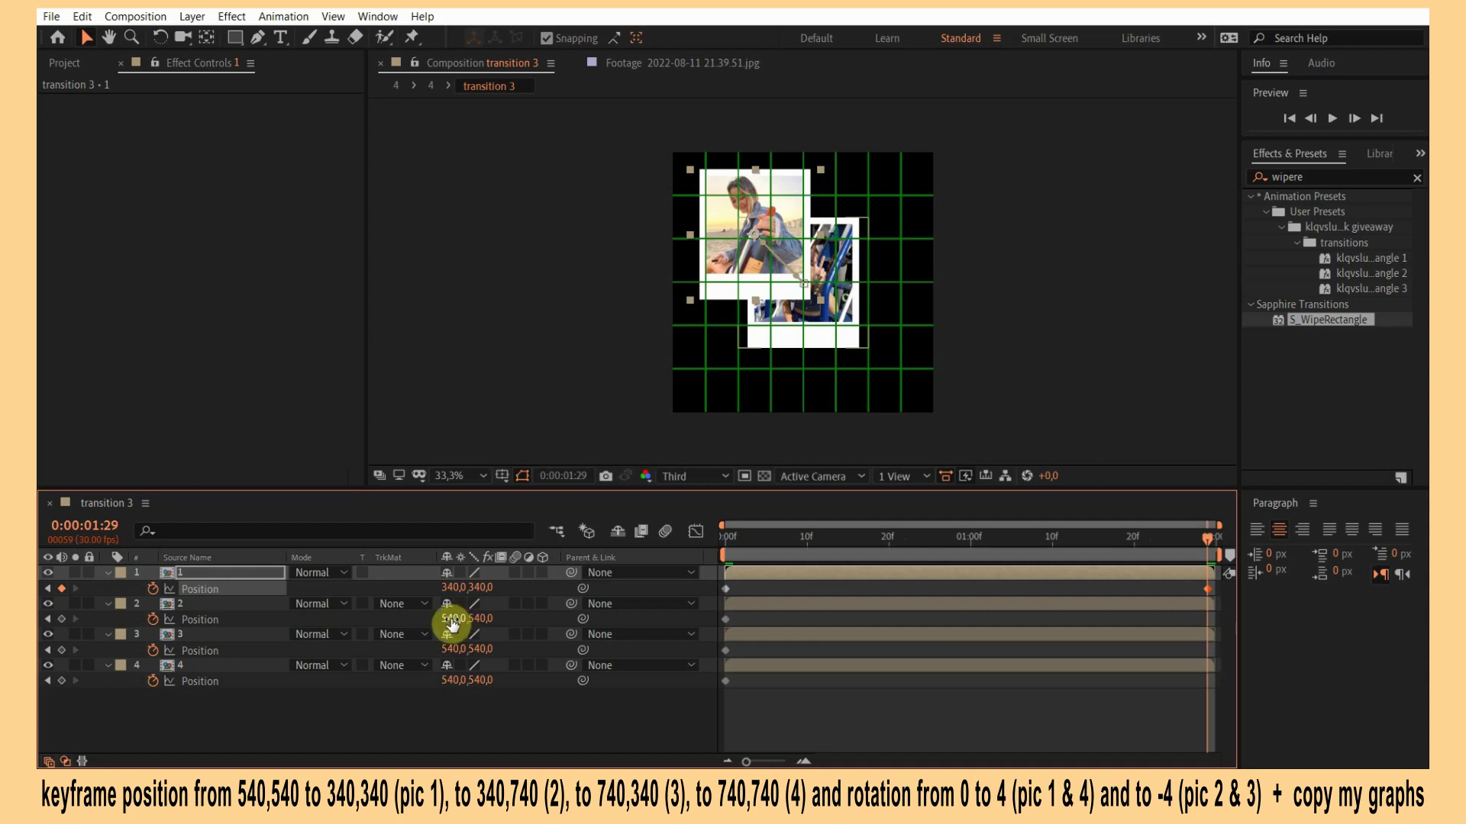
pyautogui.write('340')
# Keyframe end positions for photos 2, 3 and 4 at 340,740, 740,340 and 740,740.
pyautogui.press('Return')
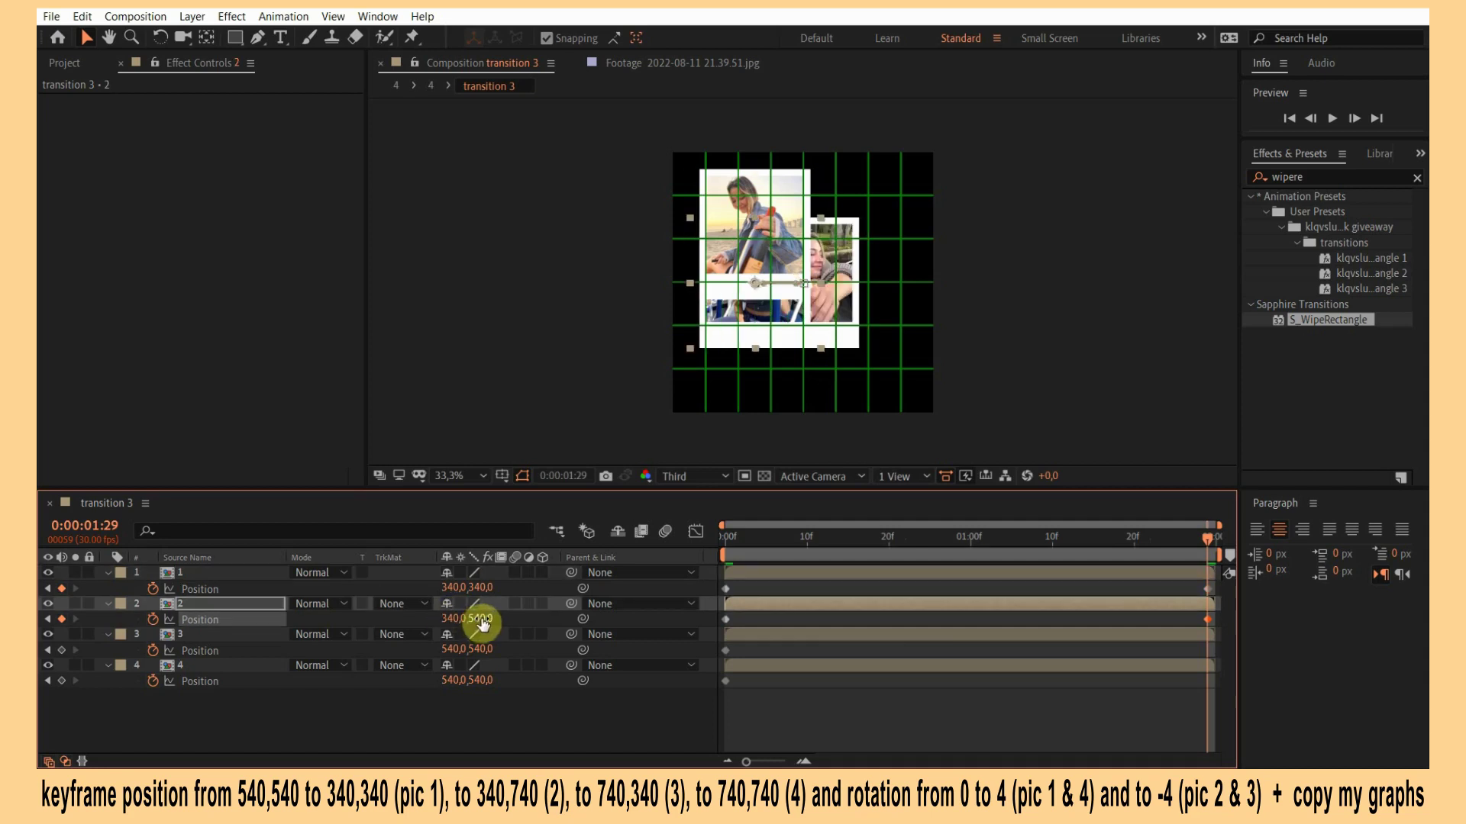
pyautogui.click(483, 620)
pyautogui.write('74')
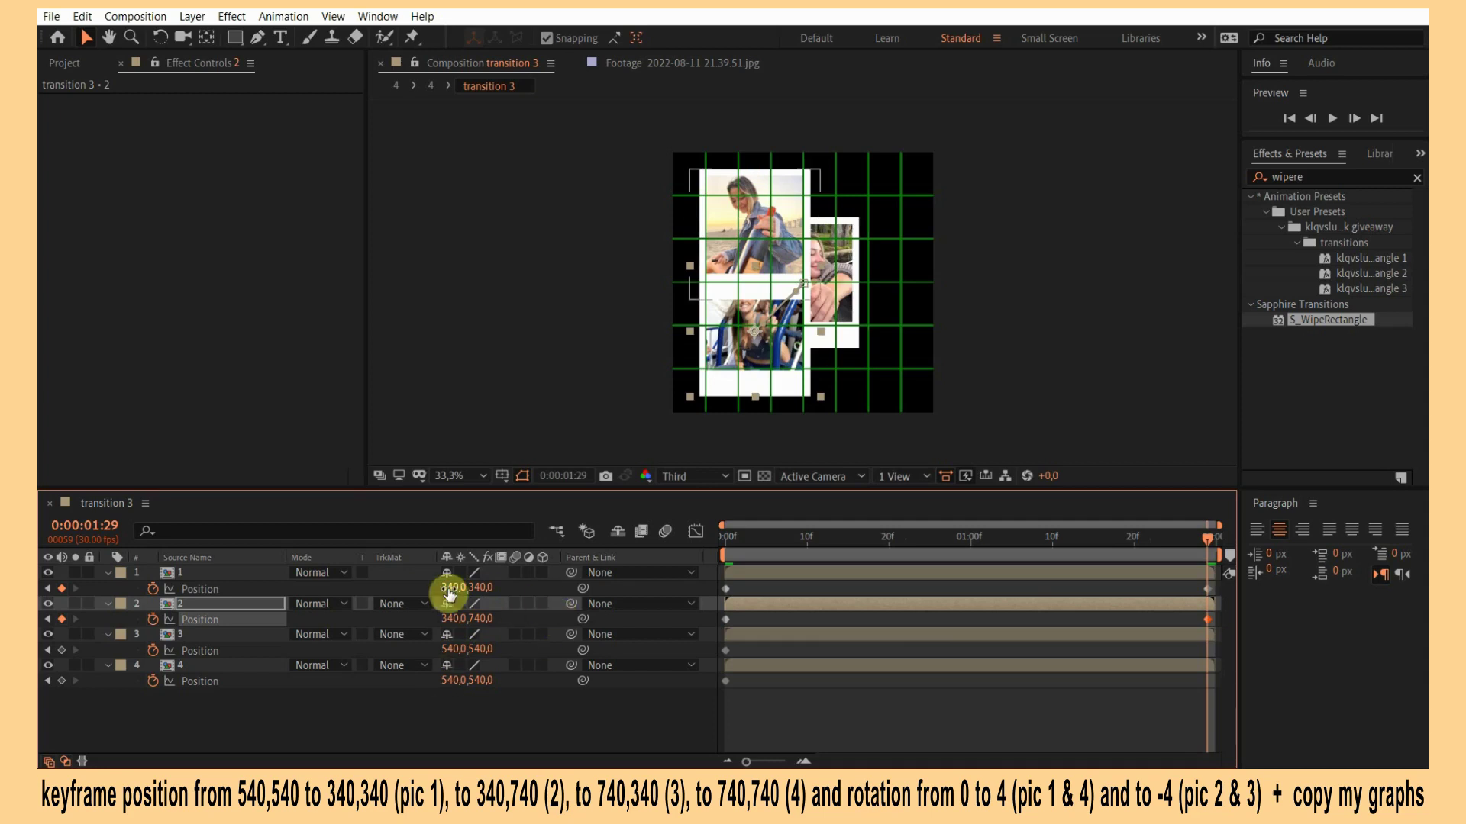
pyautogui.click(452, 650)
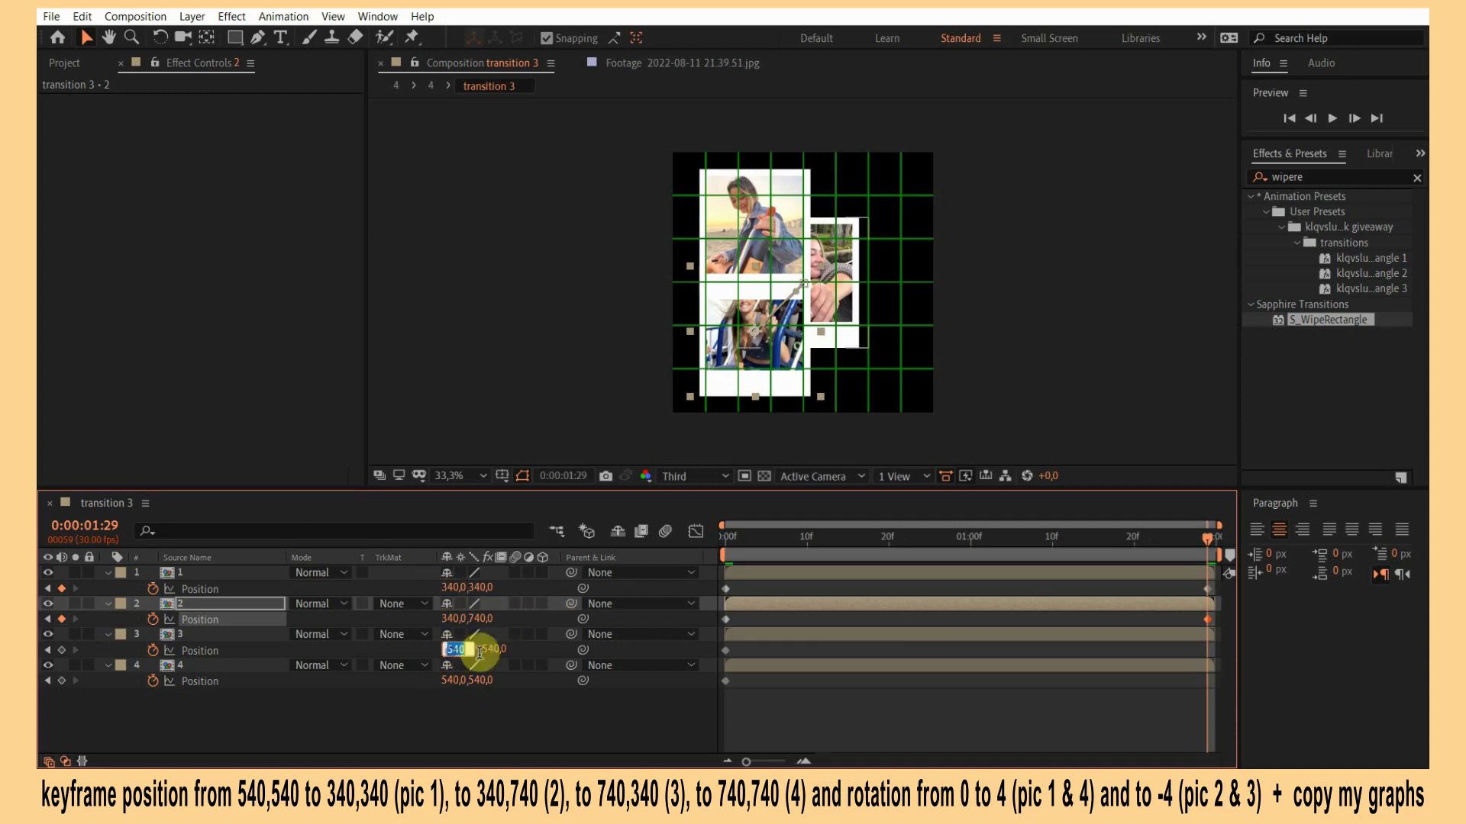
pyautogui.write('740')
pyautogui.press('Return')
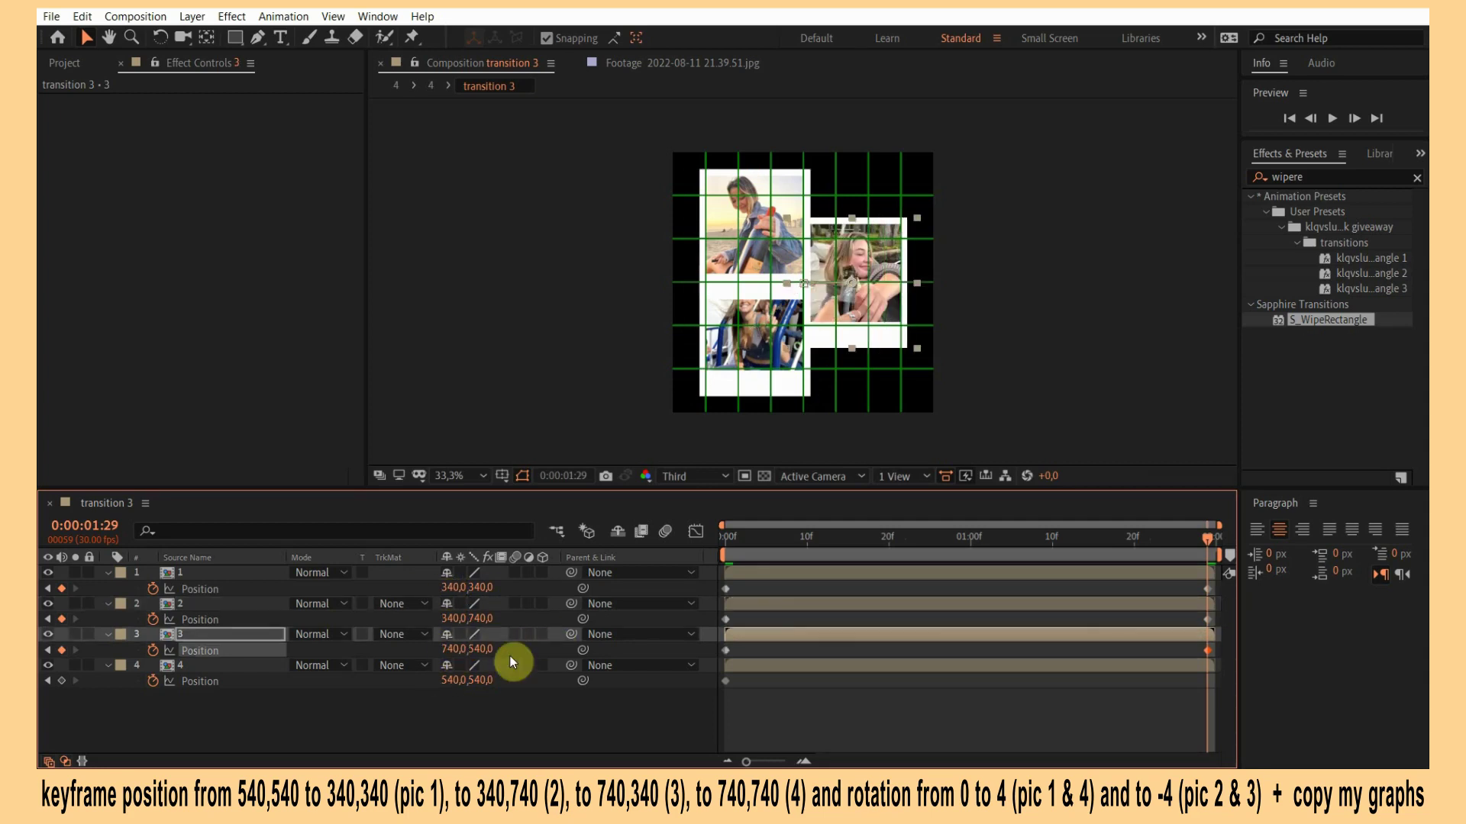
pyautogui.click(479, 650)
pyautogui.write('340')
pyautogui.press('Return')
pyautogui.click(450, 681)
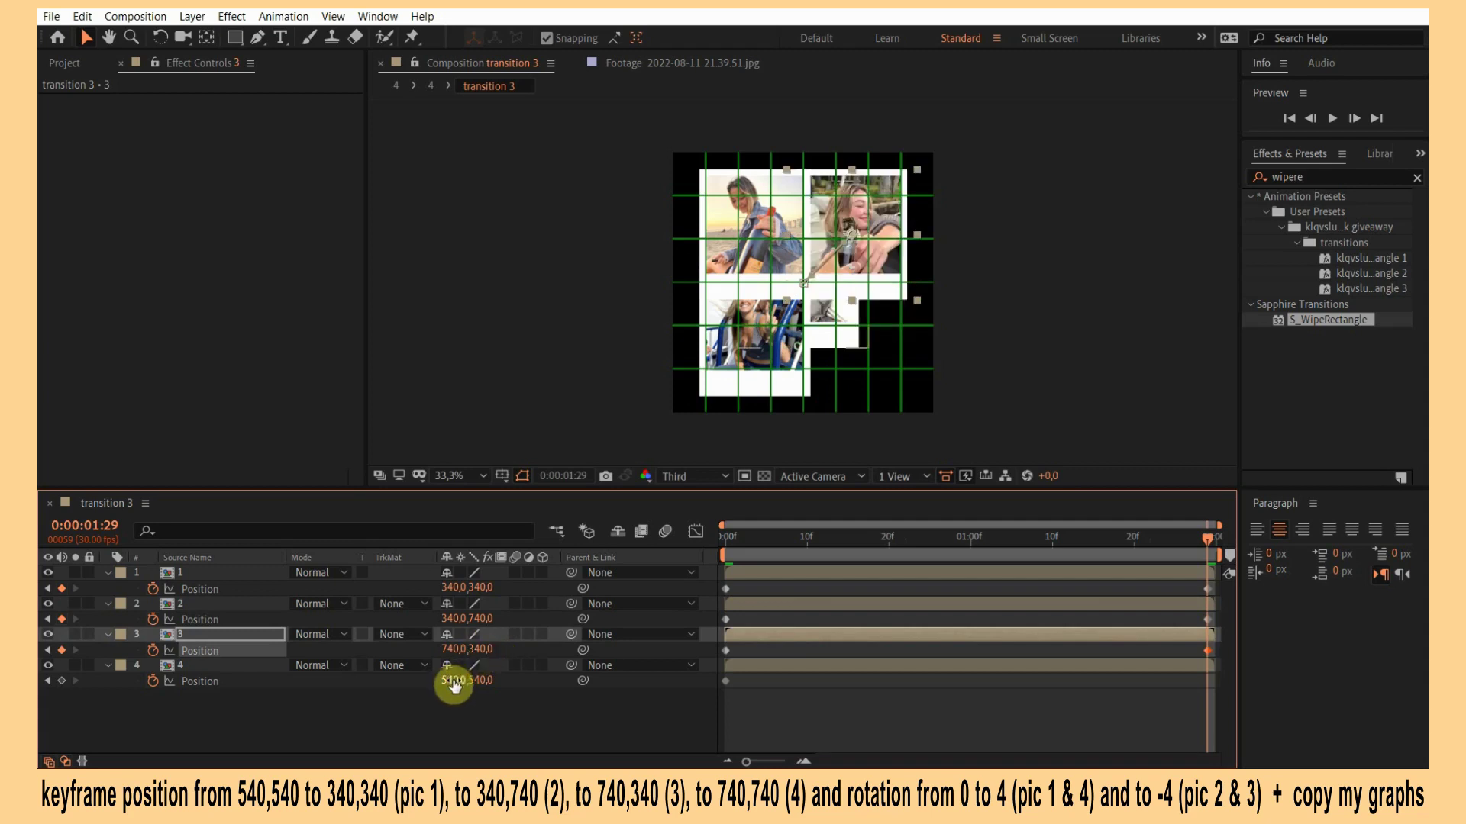
pyautogui.write('740')
pyautogui.press('Return')
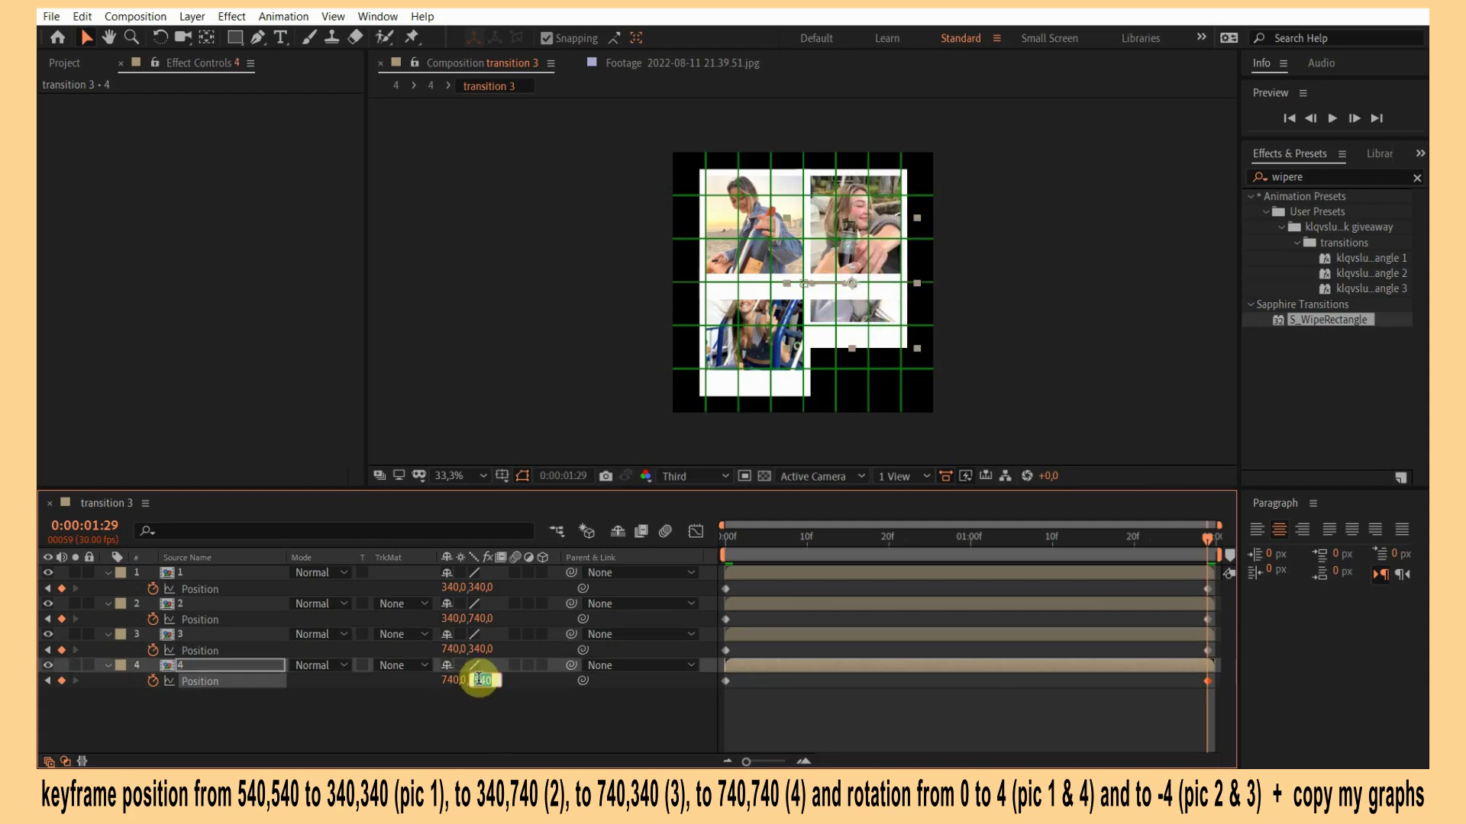
pyautogui.write('740')
pyautogui.press('Return')
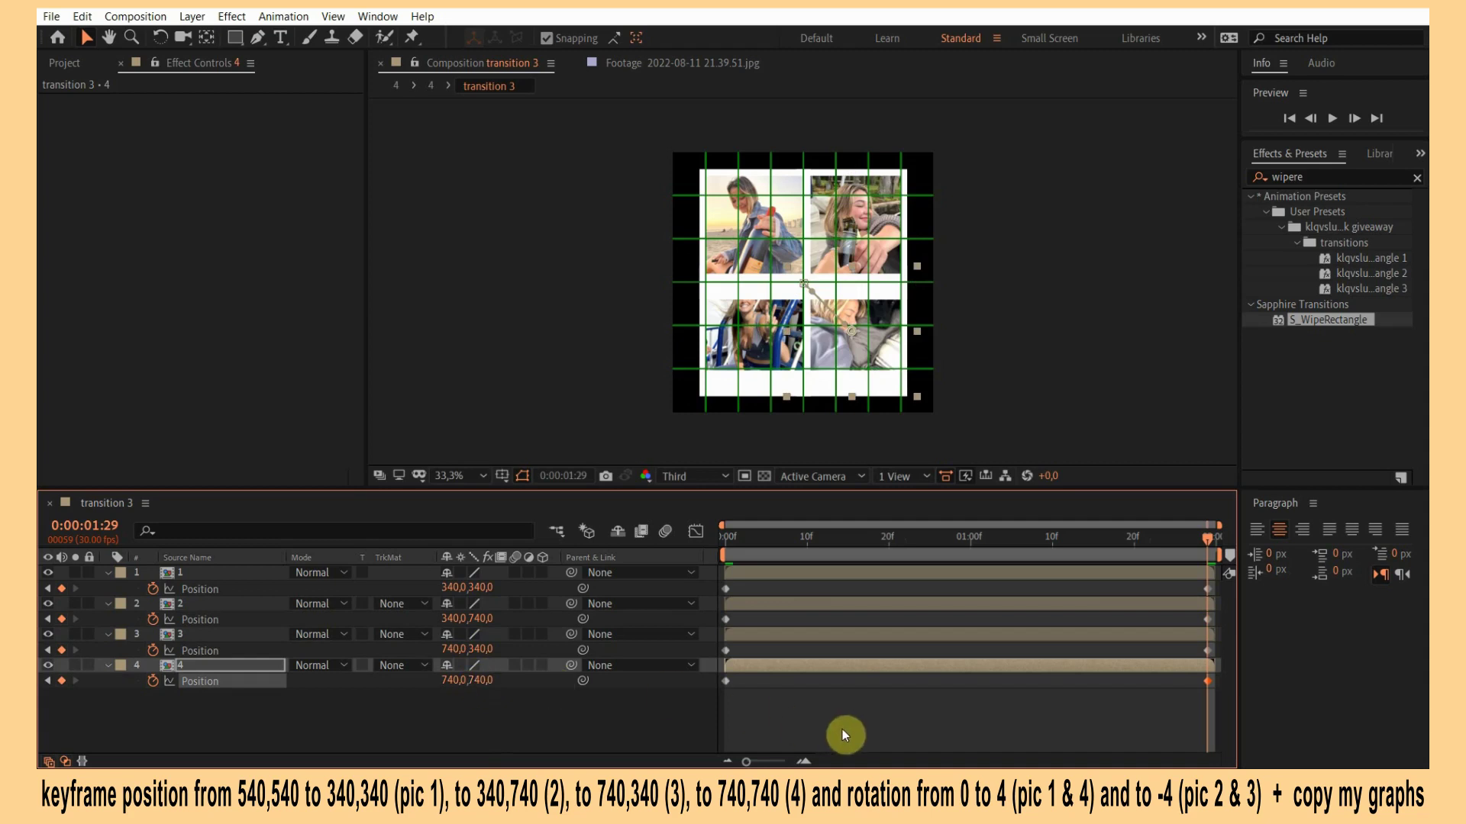
# Set end rotations of -4° for photos 1 and 4 and +4° for photos 2 and 3, aligned to the last frame.
pyautogui.click(809, 721)
pyautogui.click(1206, 590)
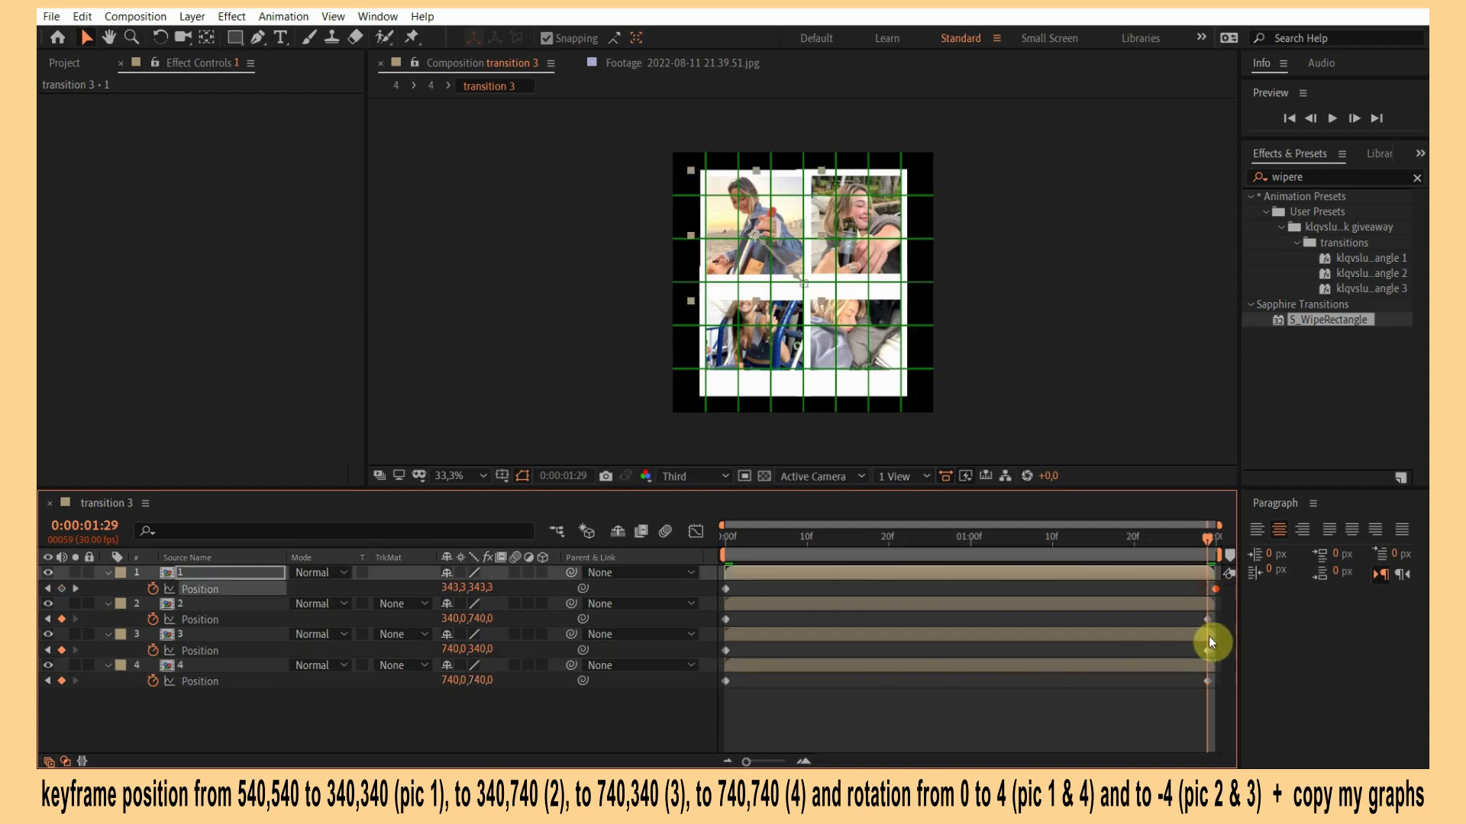
pyautogui.moveTo(1201, 598); pyautogui.dragTo(1226, 713)
pyautogui.click(1212, 686)
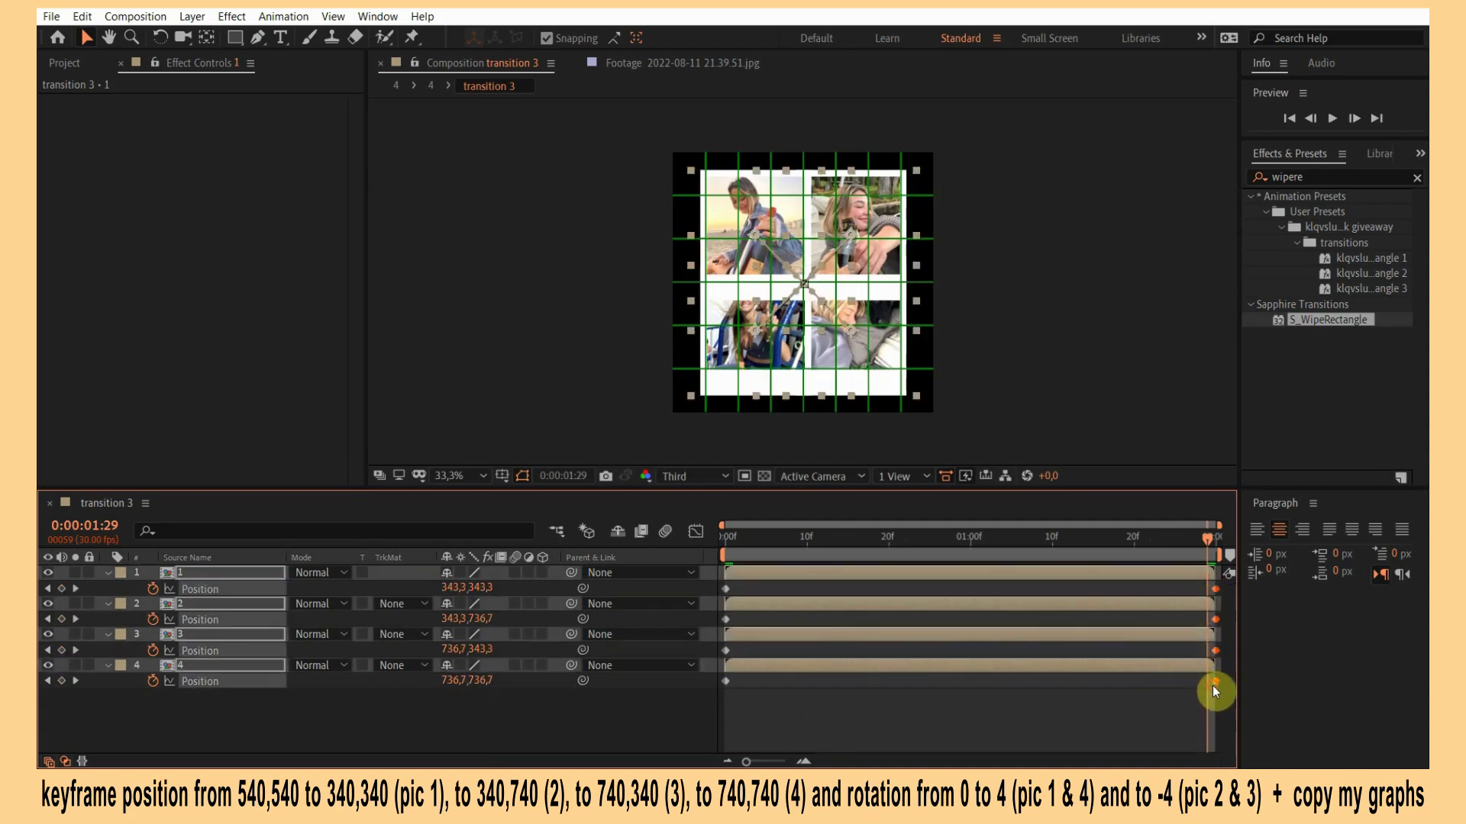
pyautogui.press('r')
pyautogui.moveTo(463, 588)
pyautogui.mouseDown()
pyautogui.moveTo(477, 618)
pyautogui.moveTo(458, 683)
pyautogui.mouseUp()
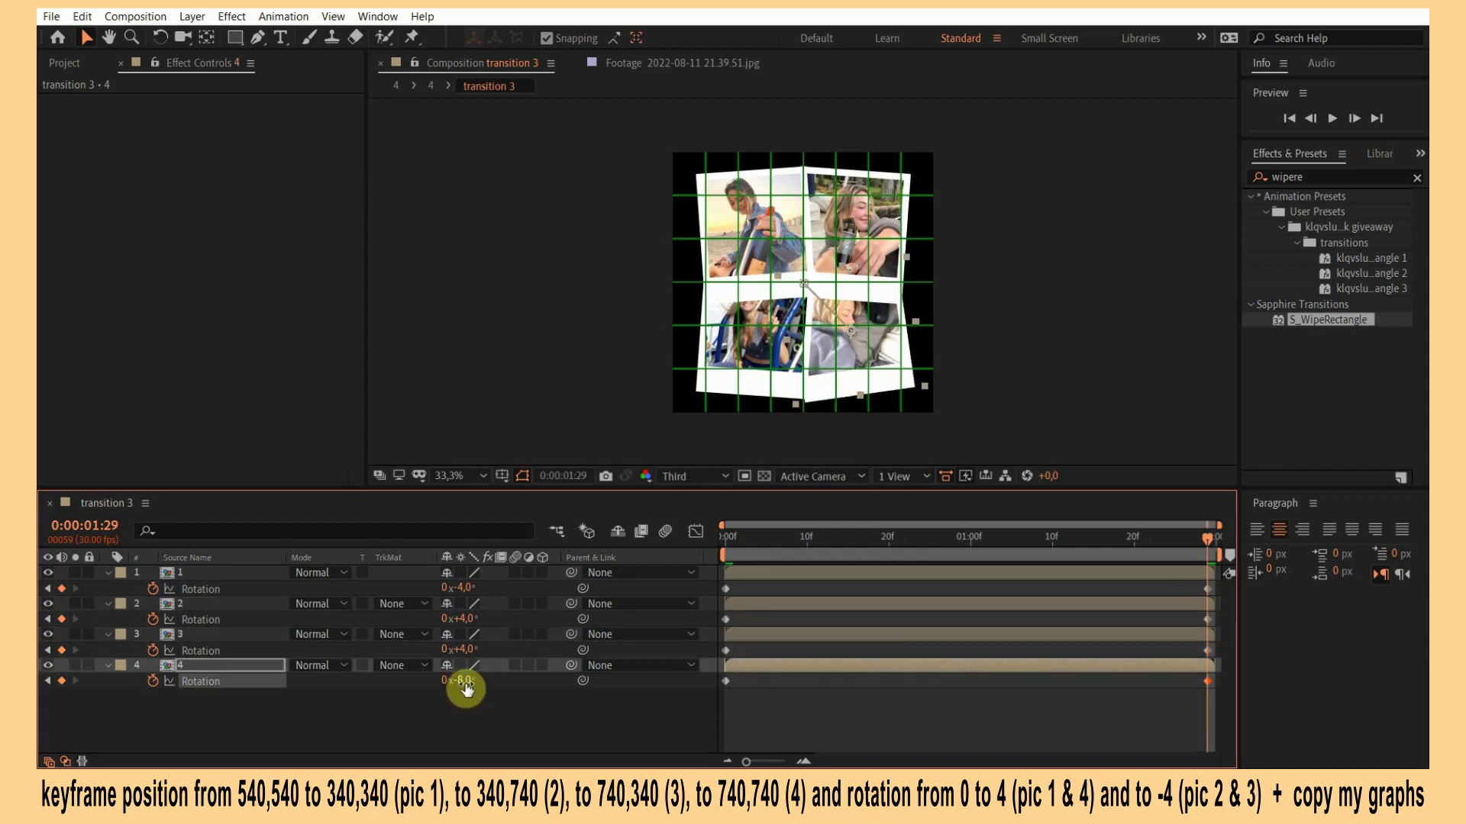
pyautogui.click(463, 680)
pyautogui.write('-4')
pyautogui.press('Return')
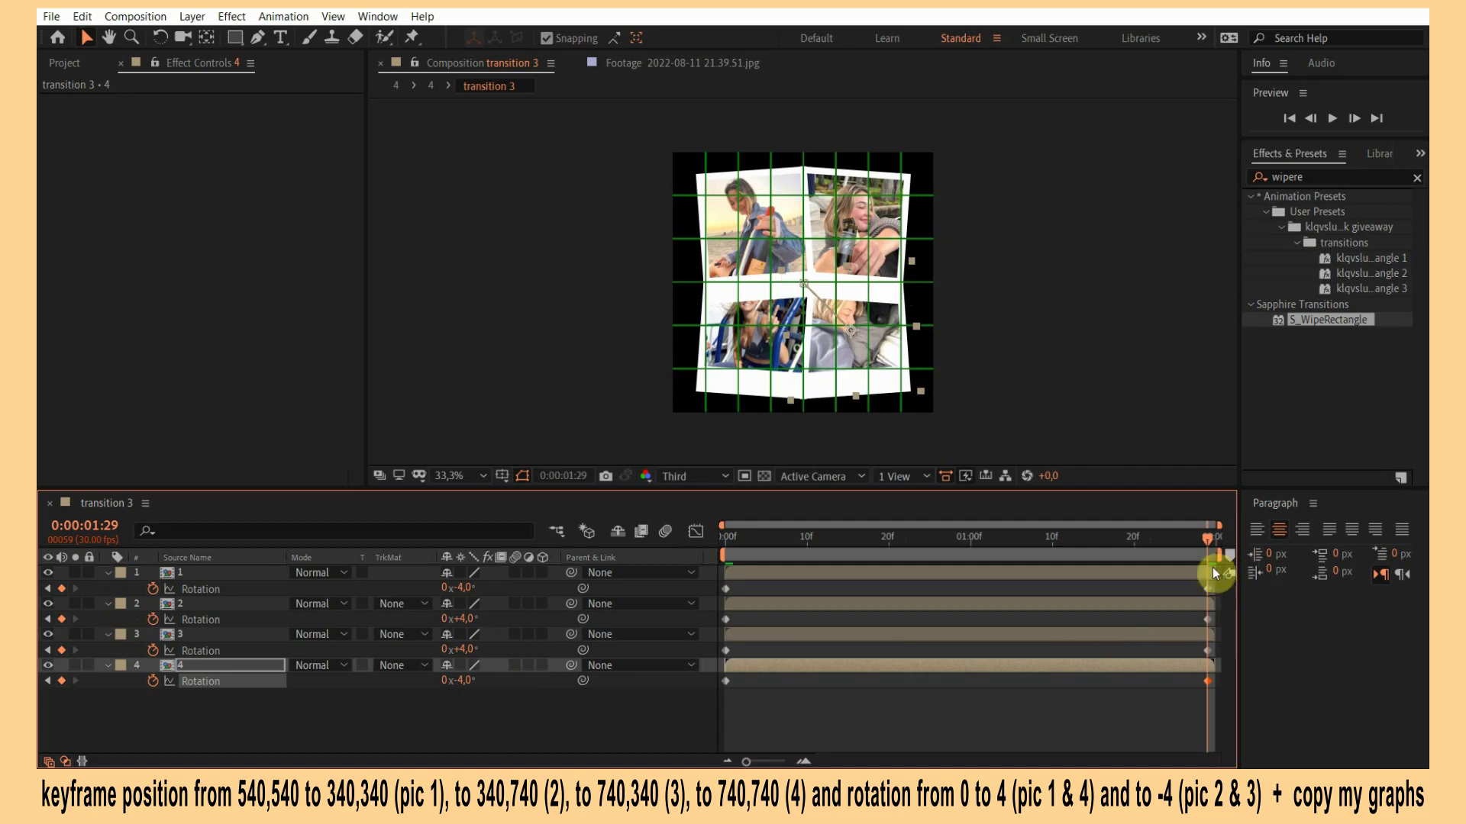
pyautogui.moveTo(1212, 574); pyautogui.dragTo(1215, 681)
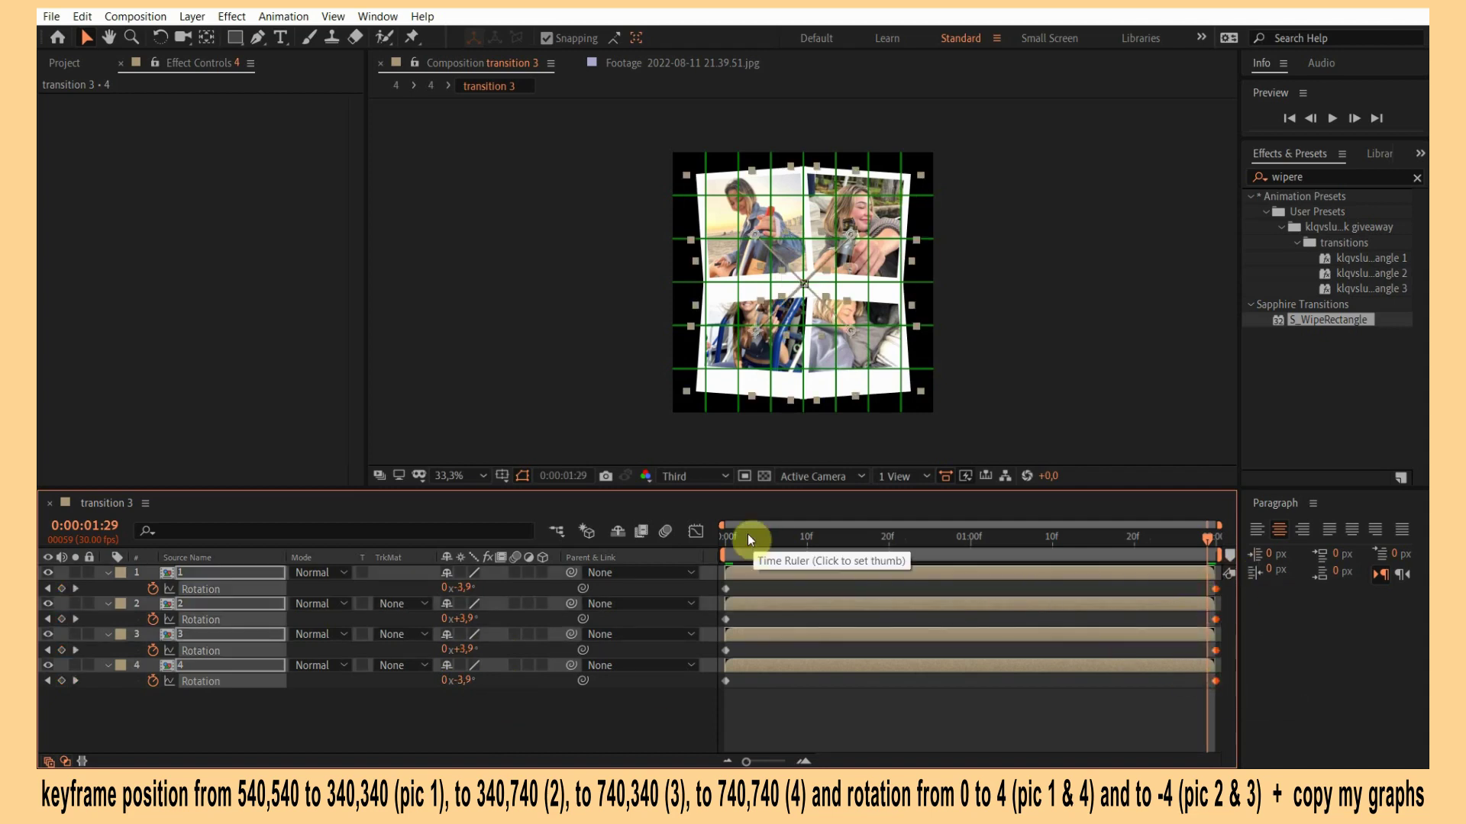
# In the Graph Editor, Easy Ease photos 1 and 2's rotation keyframes and pull the influence handles outward.
pyautogui.click(695, 531)
pyautogui.click(968, 539)
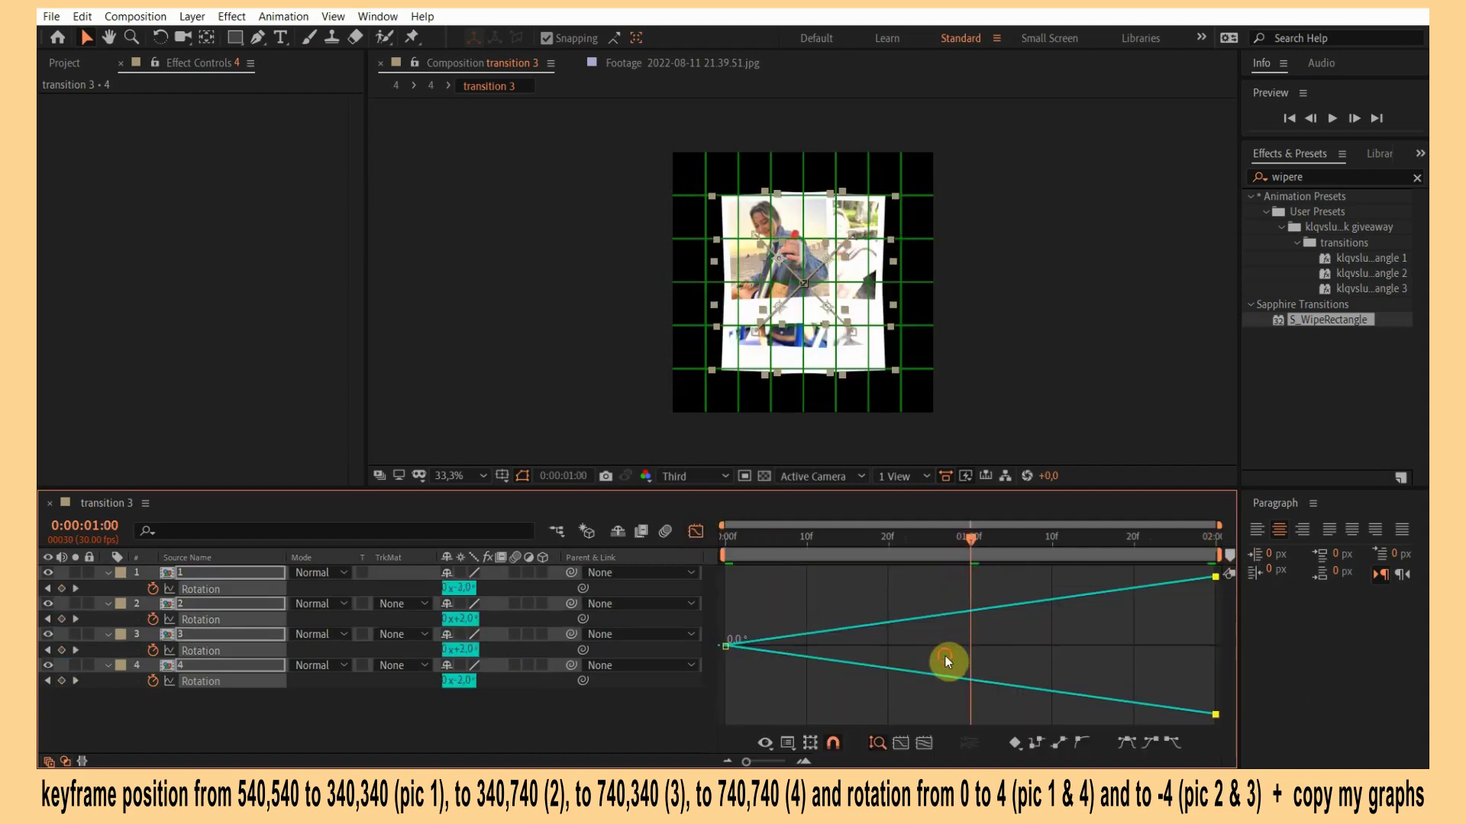
pyautogui.click(250, 592)
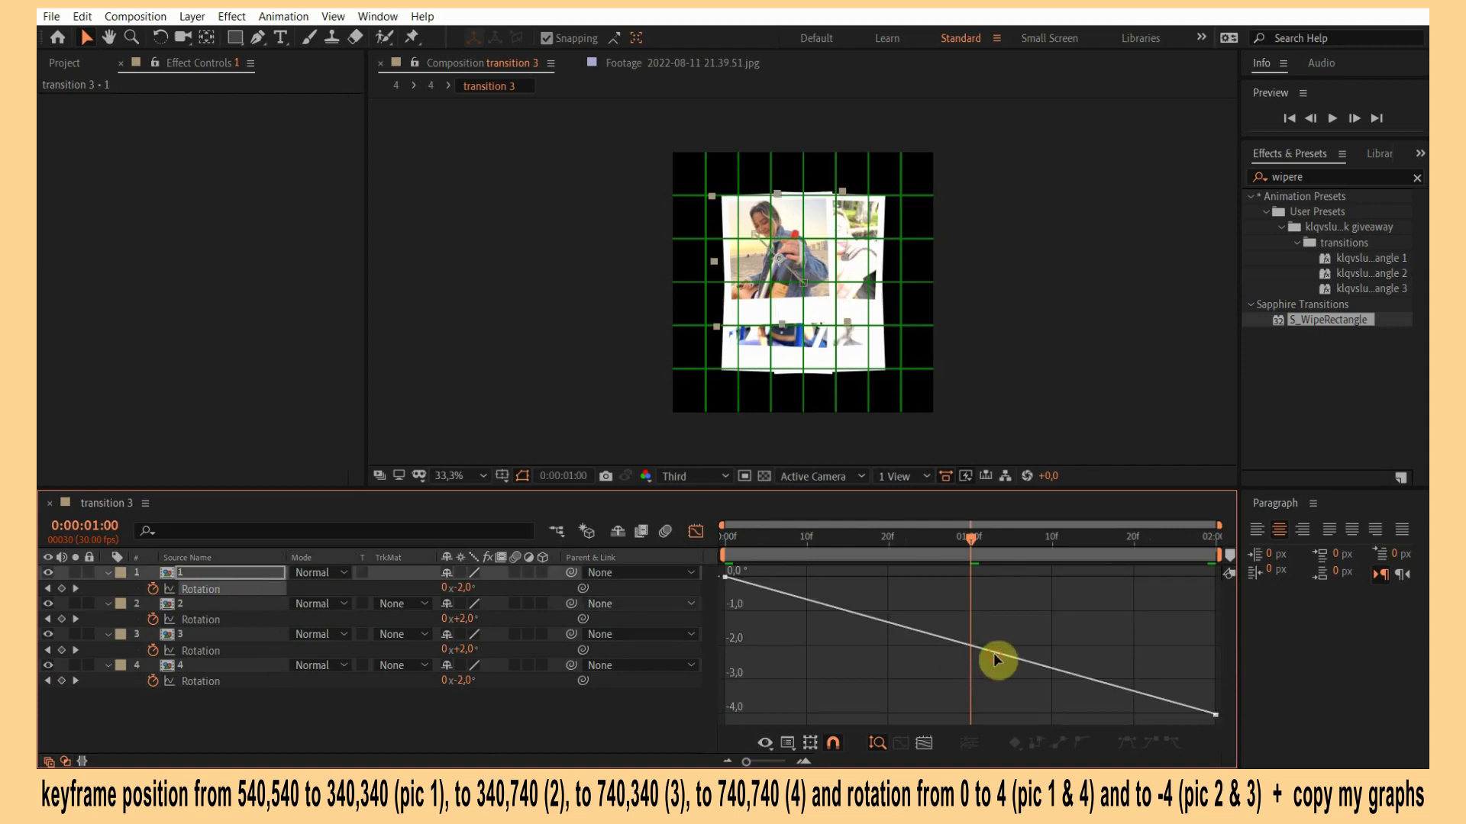
pyautogui.click(1126, 742)
pyautogui.moveTo(889, 575); pyautogui.dragTo(1136, 578)
pyautogui.click(1052, 716)
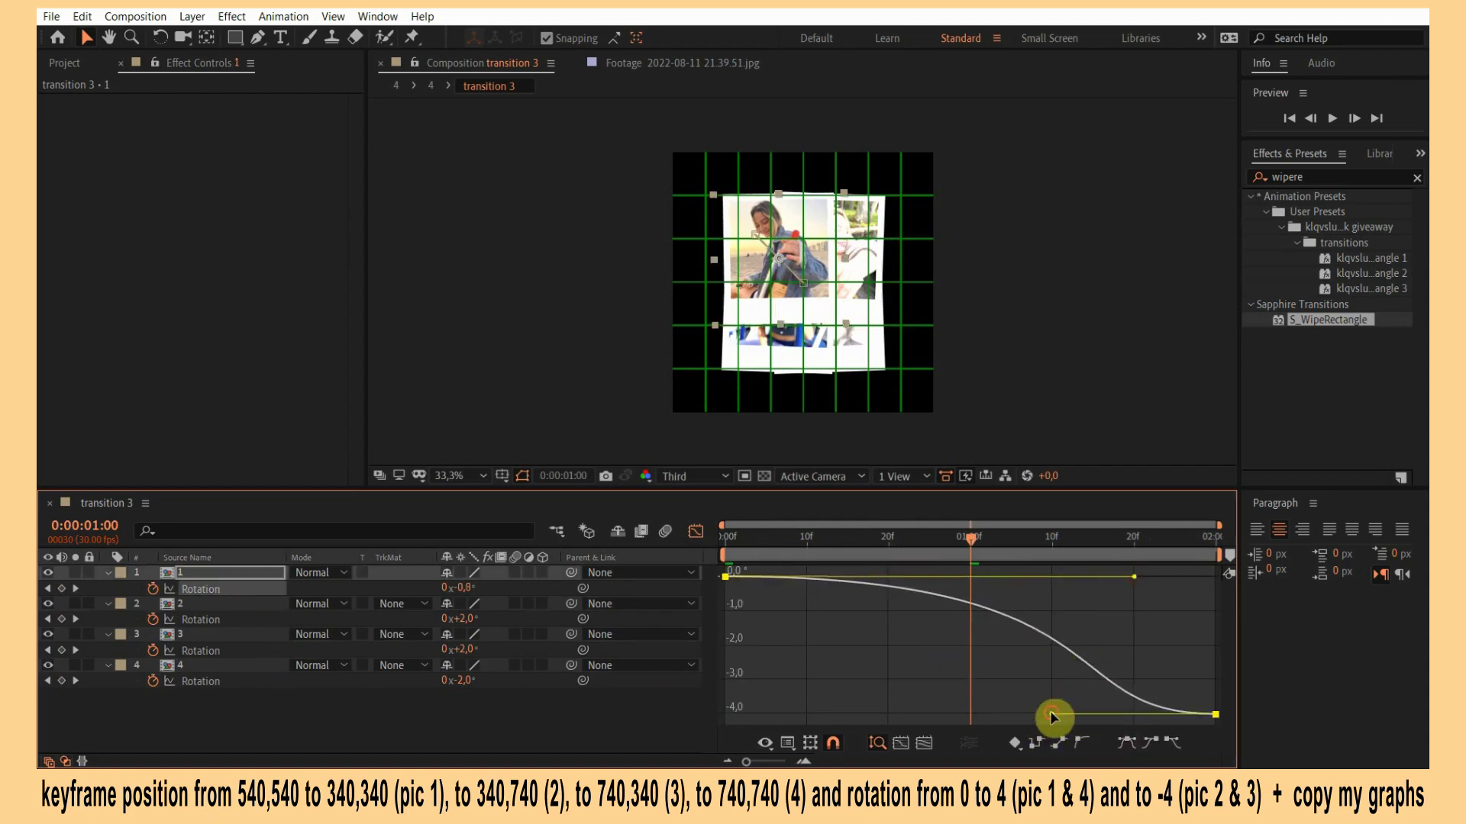
pyautogui.moveTo(1052, 716); pyautogui.dragTo(804, 710)
pyautogui.click(222, 619)
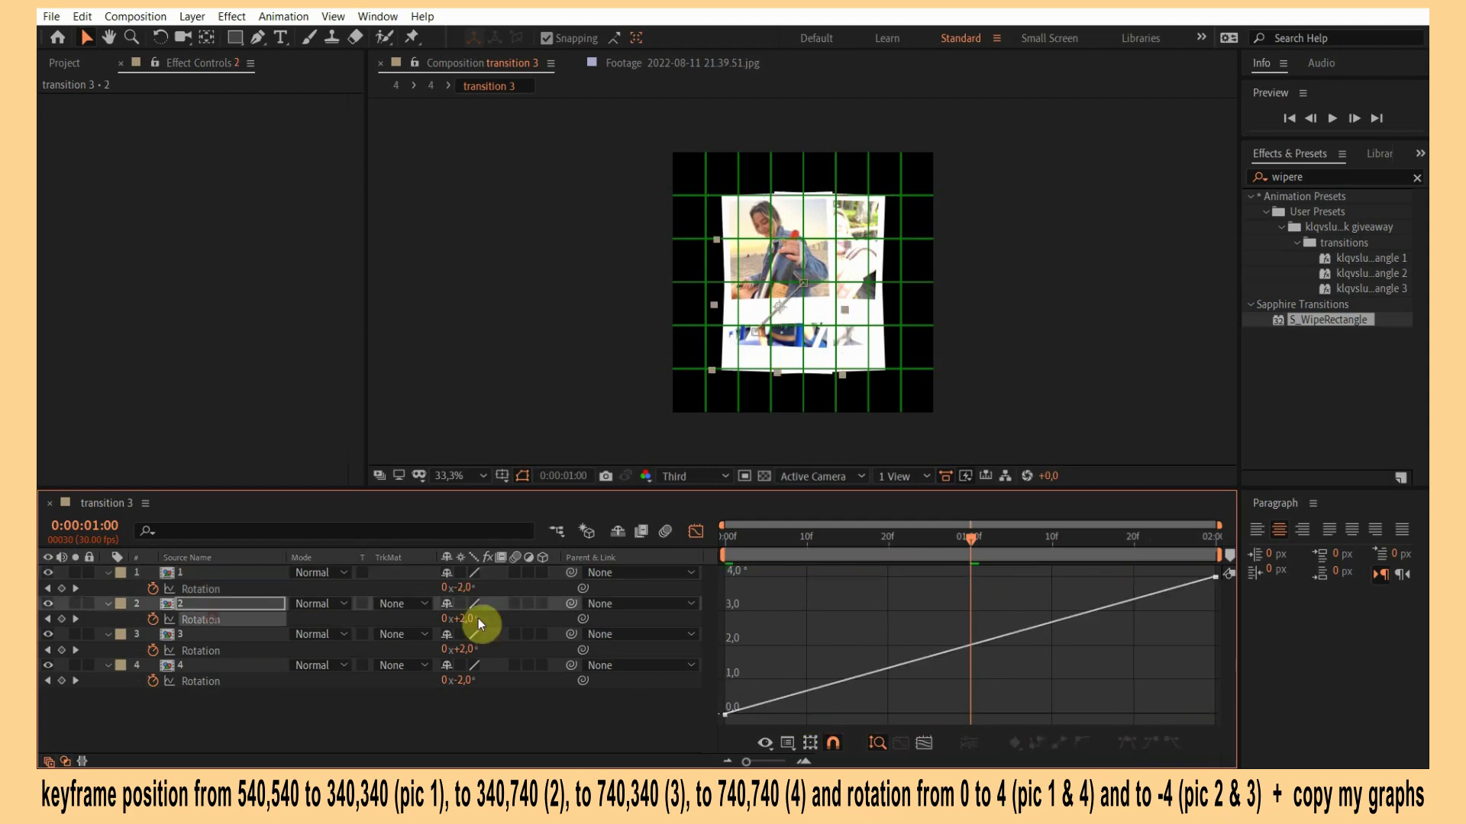
pyautogui.click(1126, 742)
pyautogui.moveTo(888, 713); pyautogui.dragTo(1134, 713)
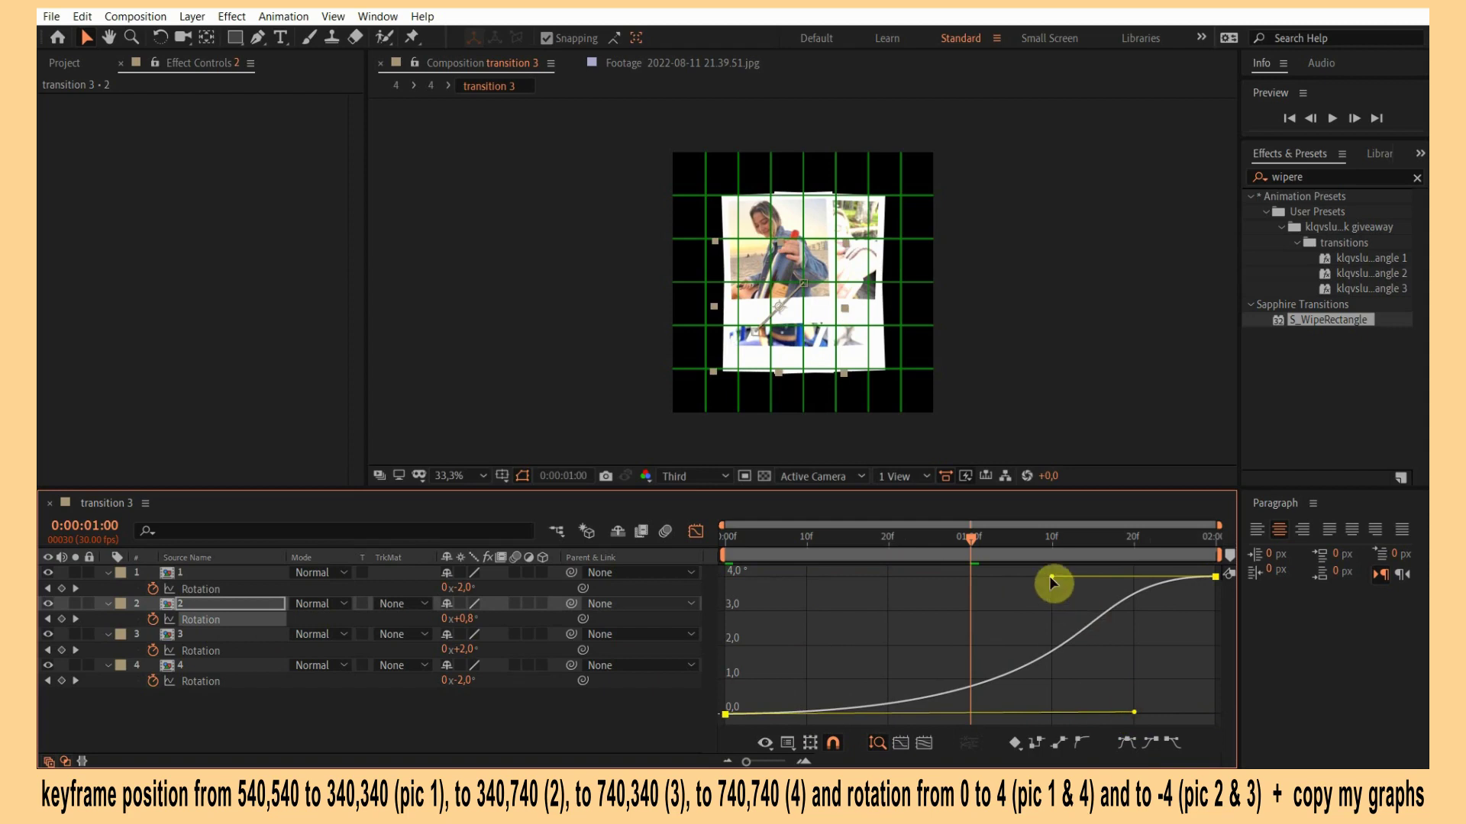
pyautogui.moveTo(1052, 578); pyautogui.dragTo(814, 577)
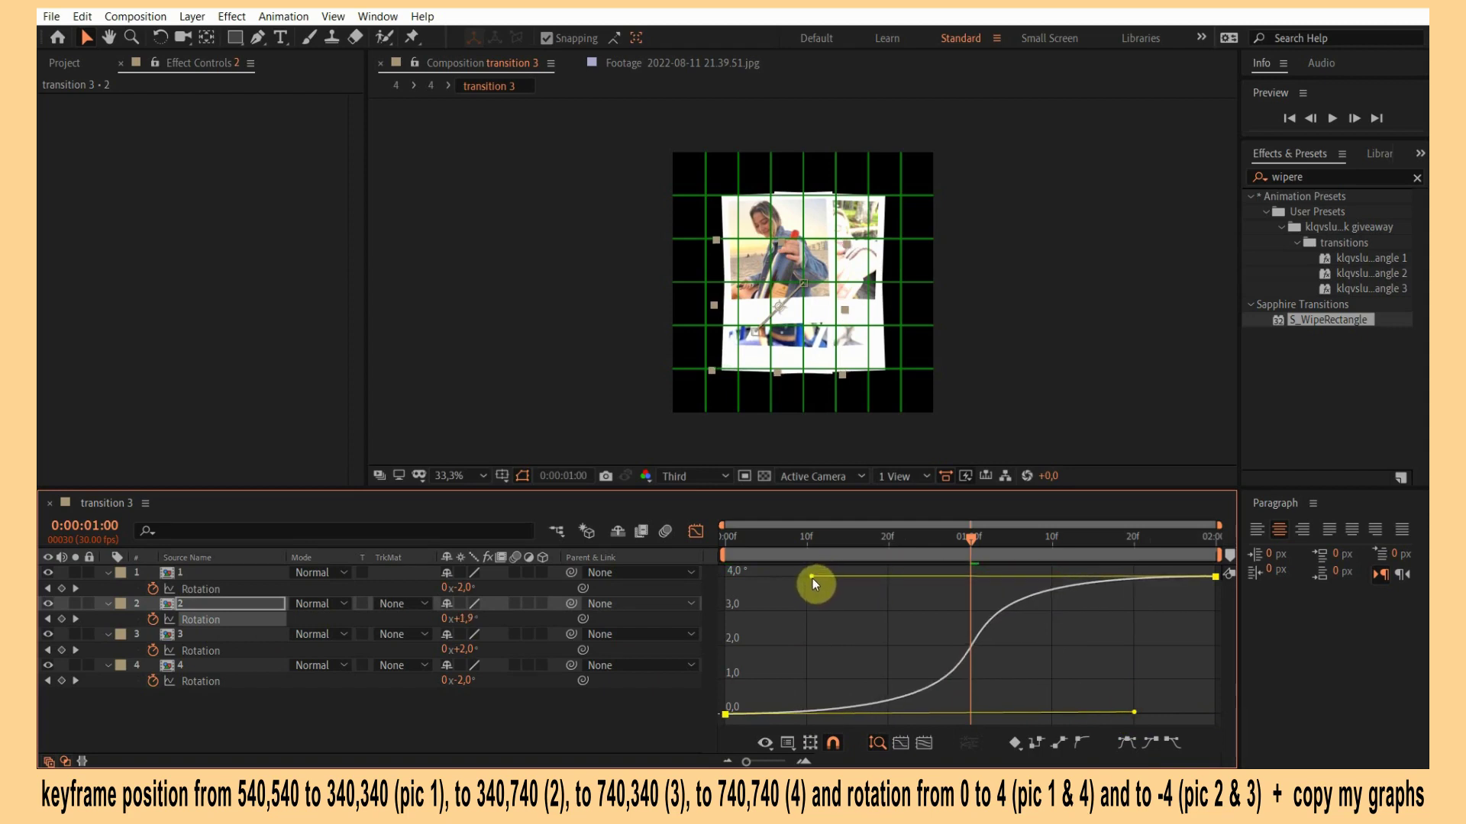
# Apply Easy Ease to photos 3 and 4's rotation keyframes and steepen their curves with extended handles.
pyautogui.click(249, 649)
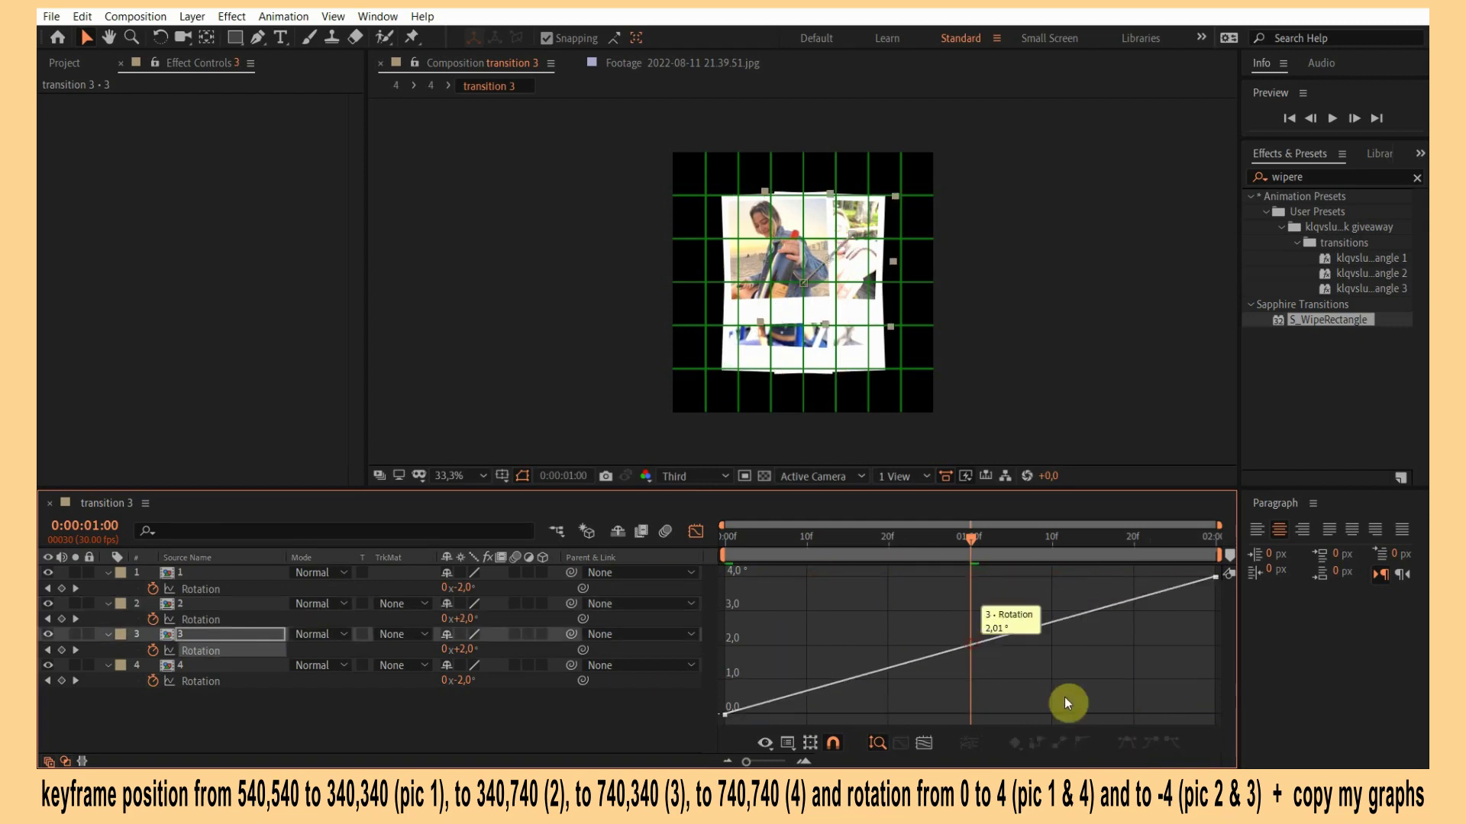
pyautogui.hotkey('ctrl', 'a')
pyautogui.click(1122, 744)
pyautogui.moveTo(888, 716); pyautogui.dragTo(1138, 714)
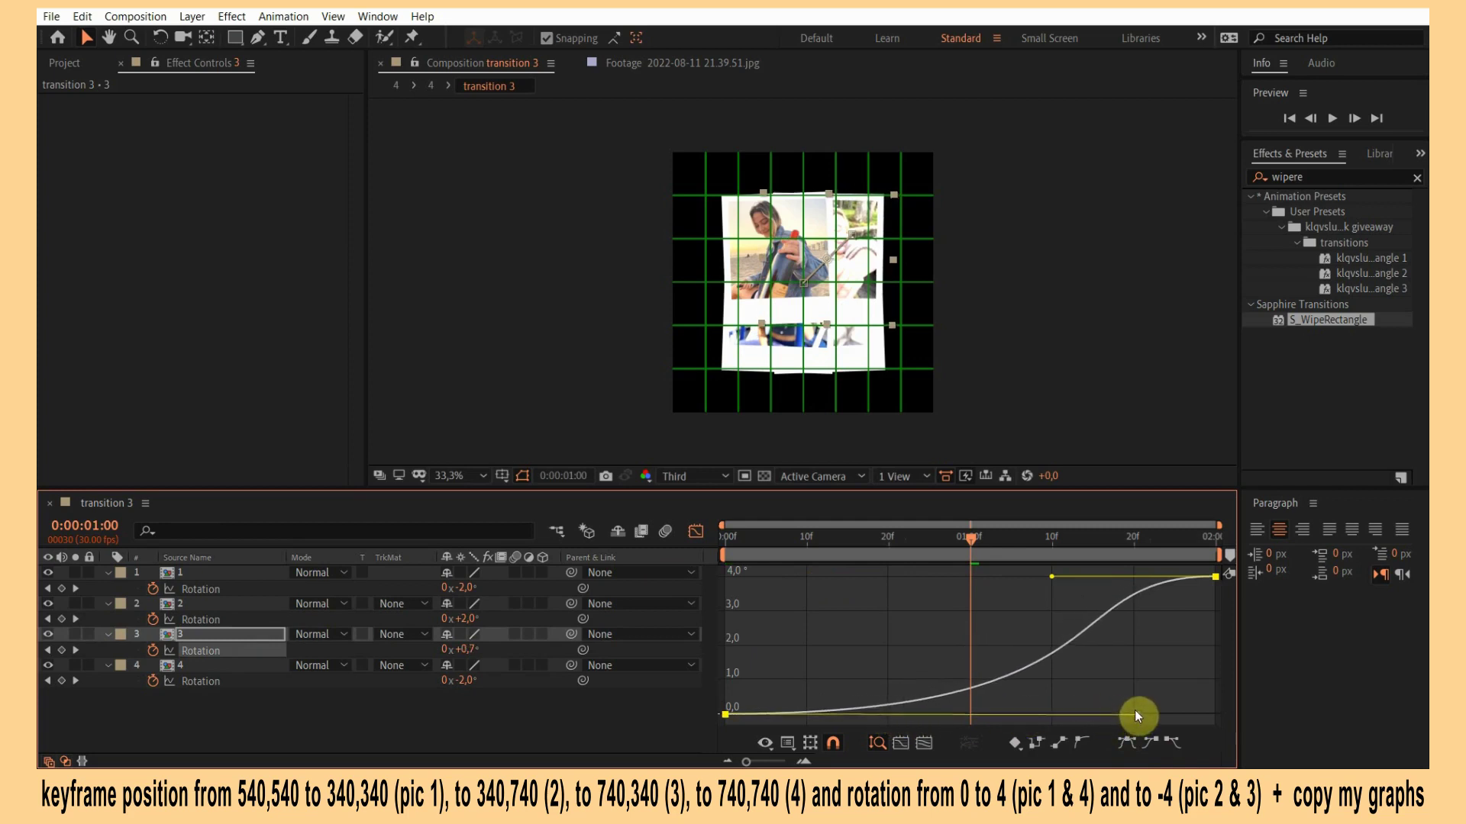
pyautogui.moveTo(1056, 582); pyautogui.dragTo(809, 578)
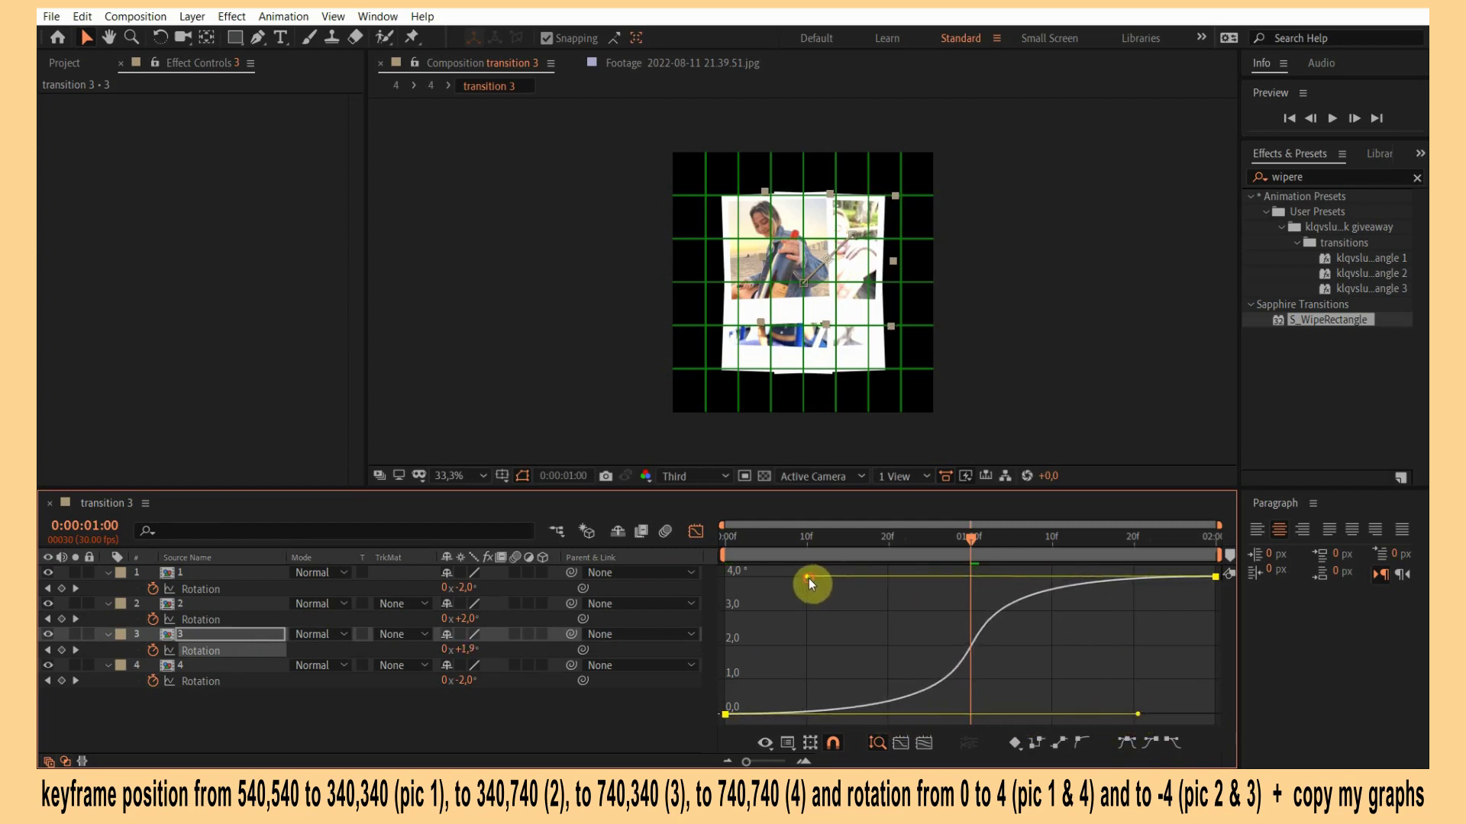
pyautogui.click(236, 680)
pyautogui.hotkey('ctrl', 'a')
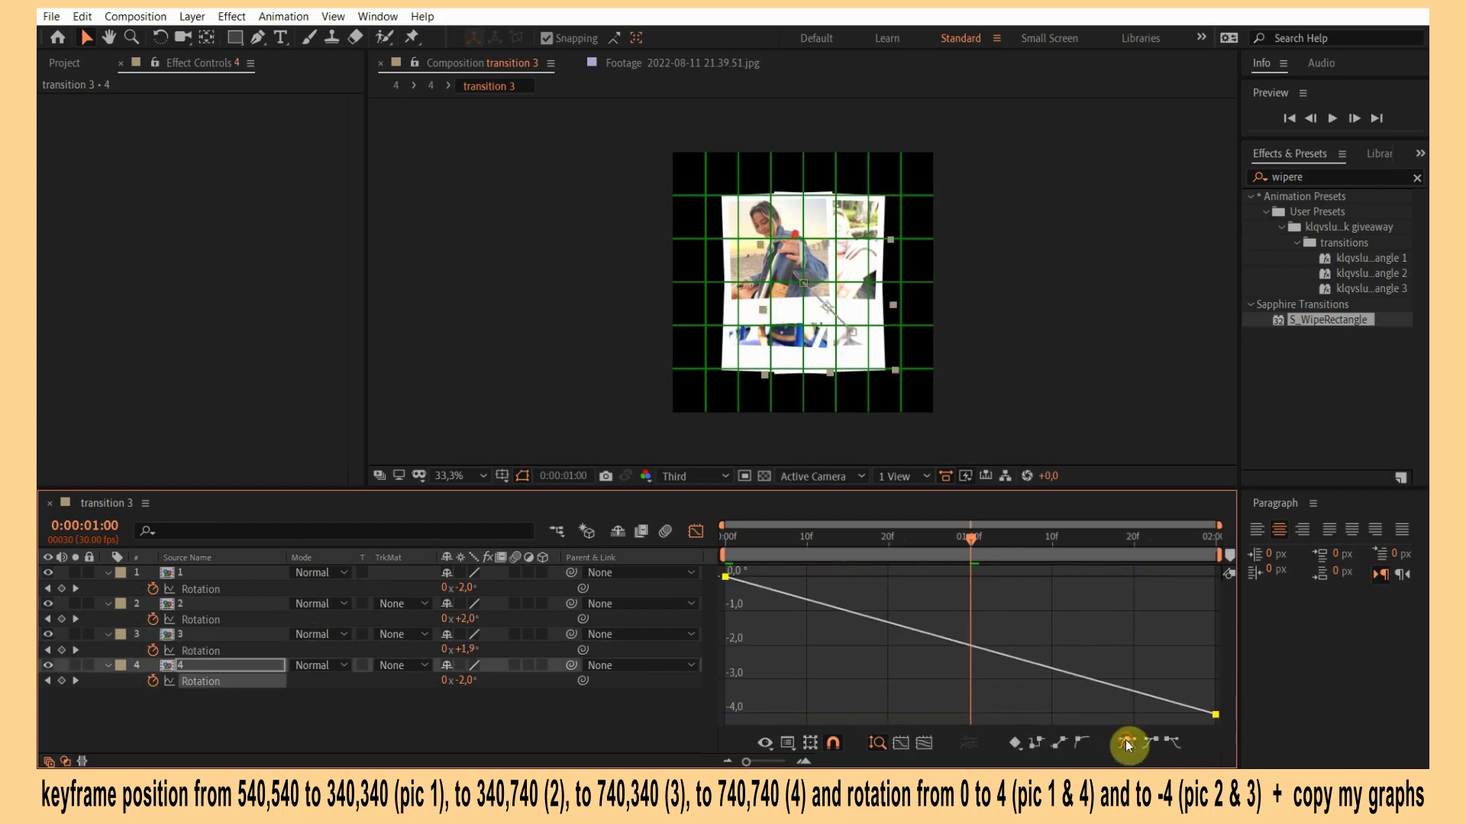
pyautogui.click(1125, 740)
pyautogui.moveTo(888, 576); pyautogui.dragTo(1137, 576)
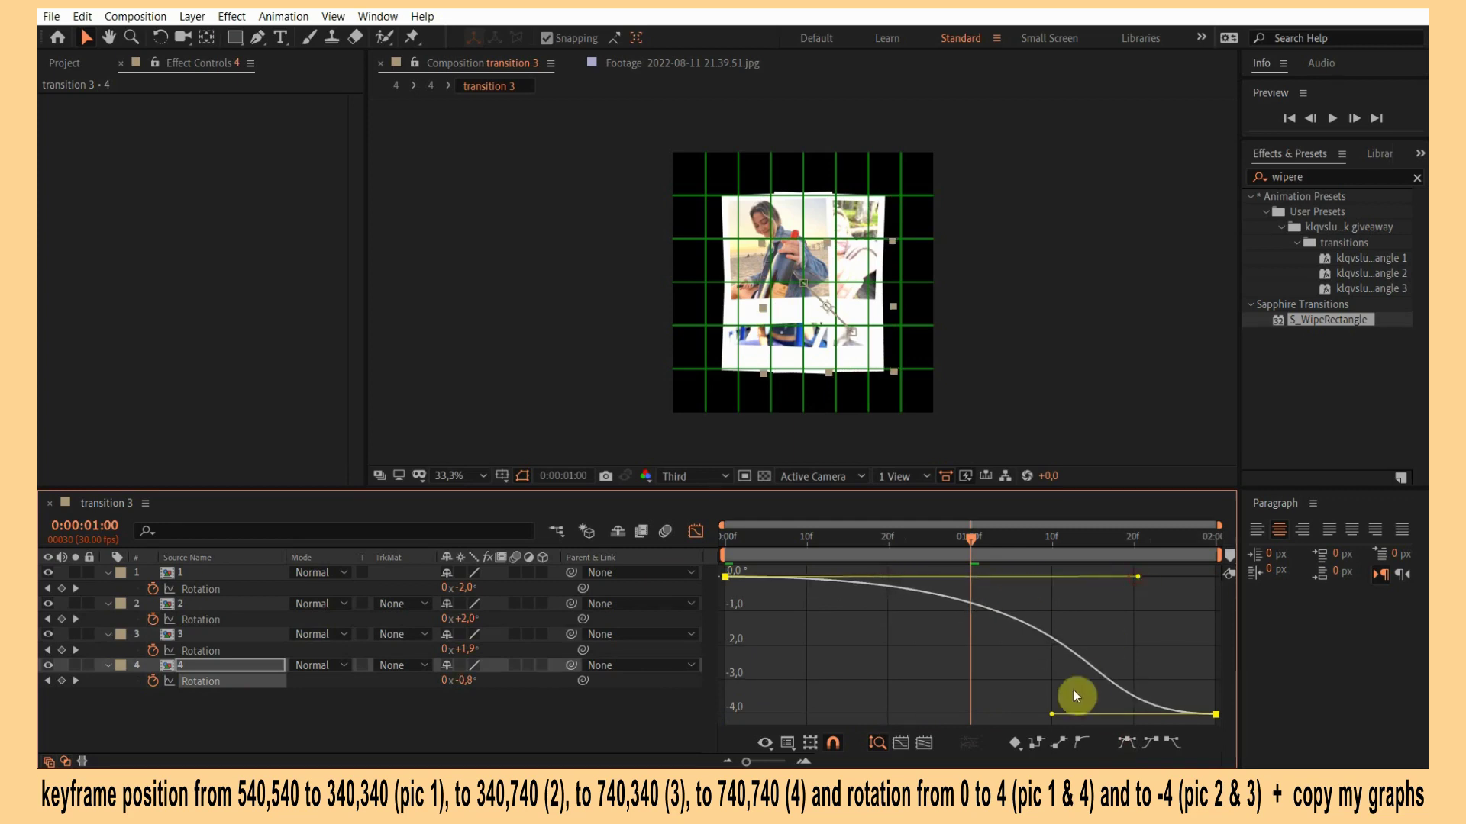
pyautogui.moveTo(1052, 715); pyautogui.dragTo(806, 708)
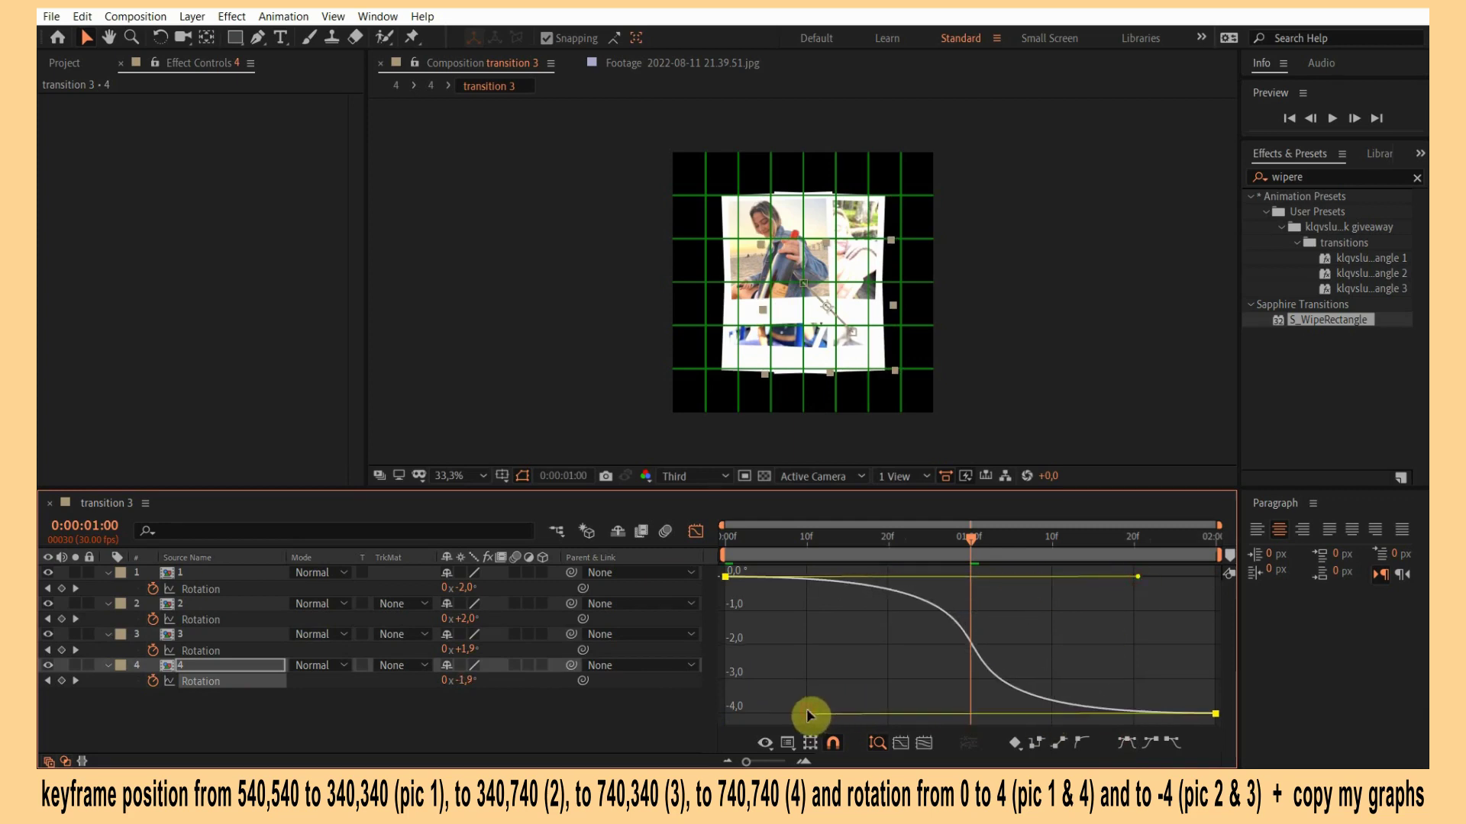
pyautogui.click(300, 721)
pyautogui.press('p')
pyautogui.click(237, 594)
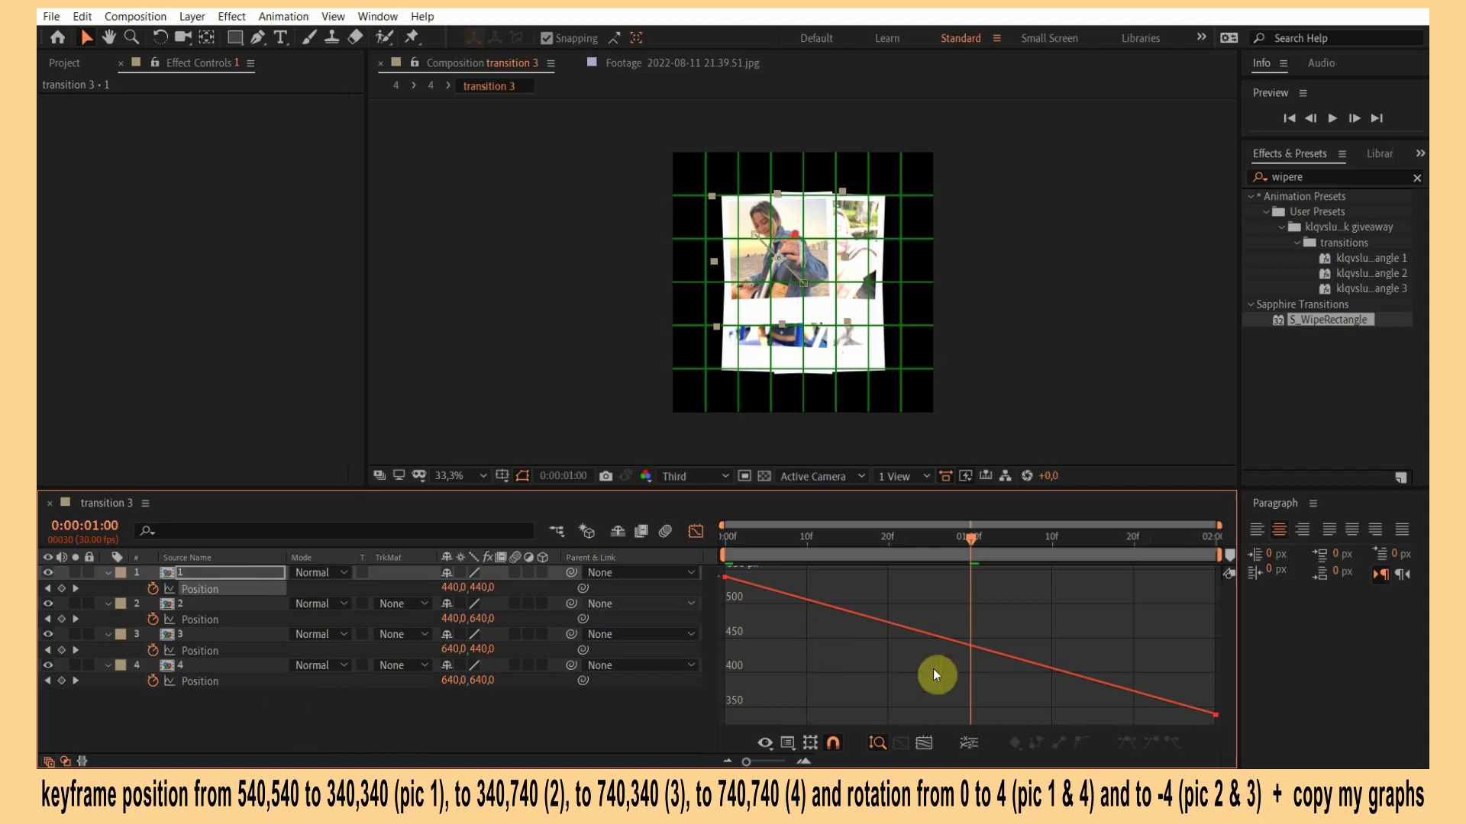
# Split photo 1's Position into X and Y and stretch both curves' easing into matching steep S-curves.
pyautogui.click(970, 744)
pyautogui.click(1128, 742)
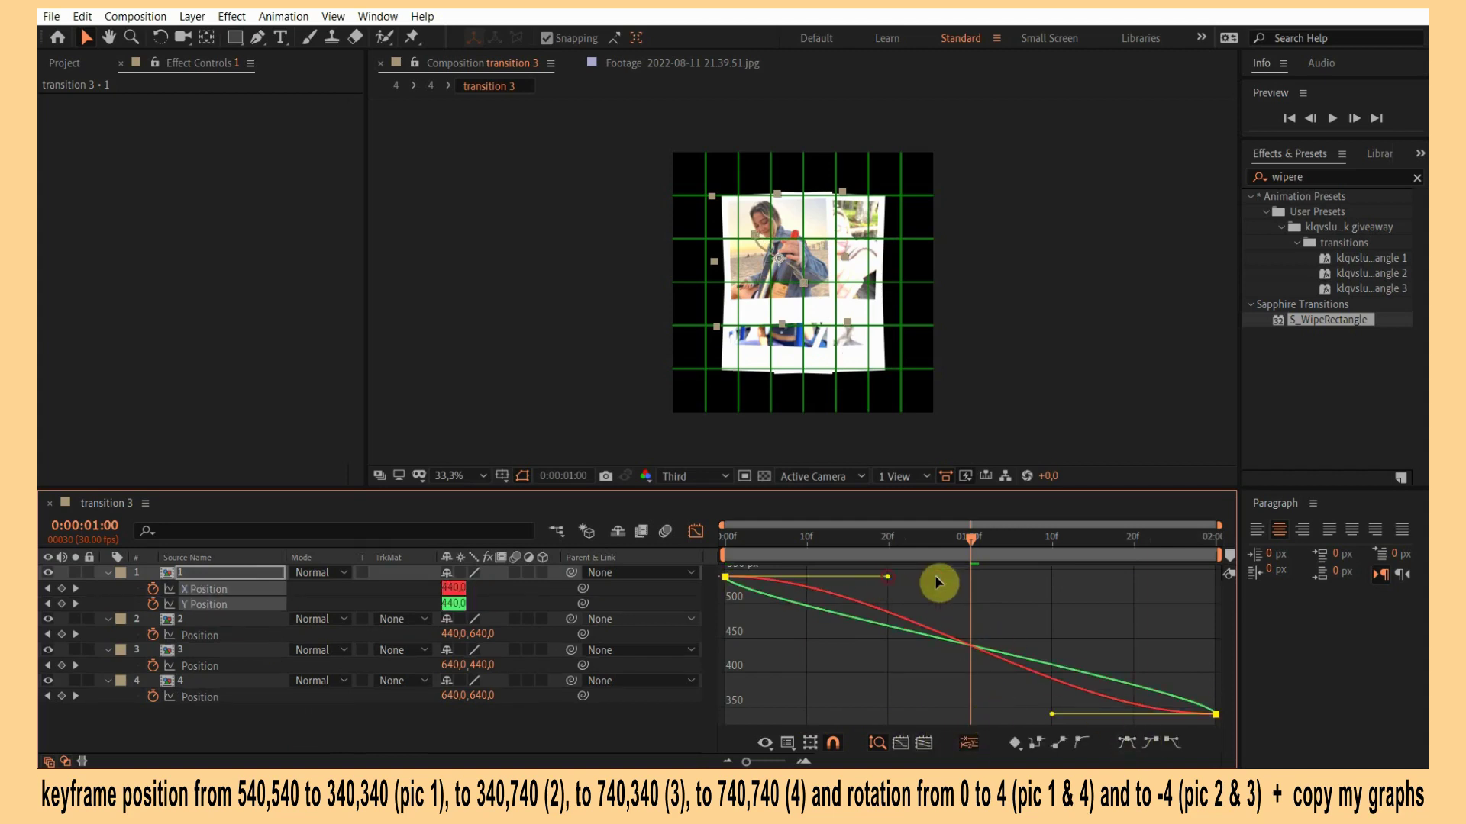
pyautogui.moveTo(935, 578); pyautogui.dragTo(1139, 579)
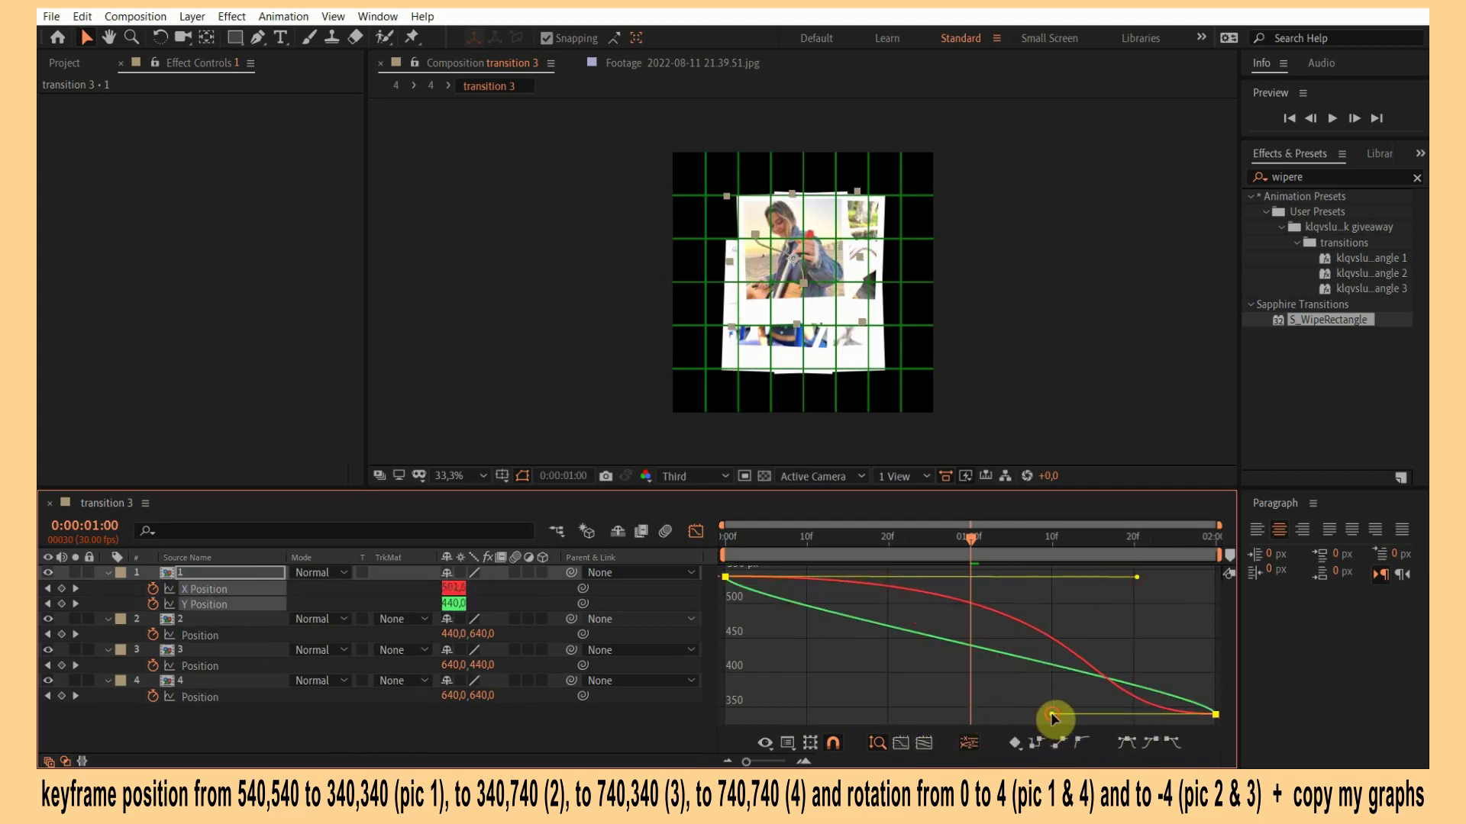
pyautogui.moveTo(1052, 717); pyautogui.dragTo(809, 716)
pyautogui.click(1016, 661)
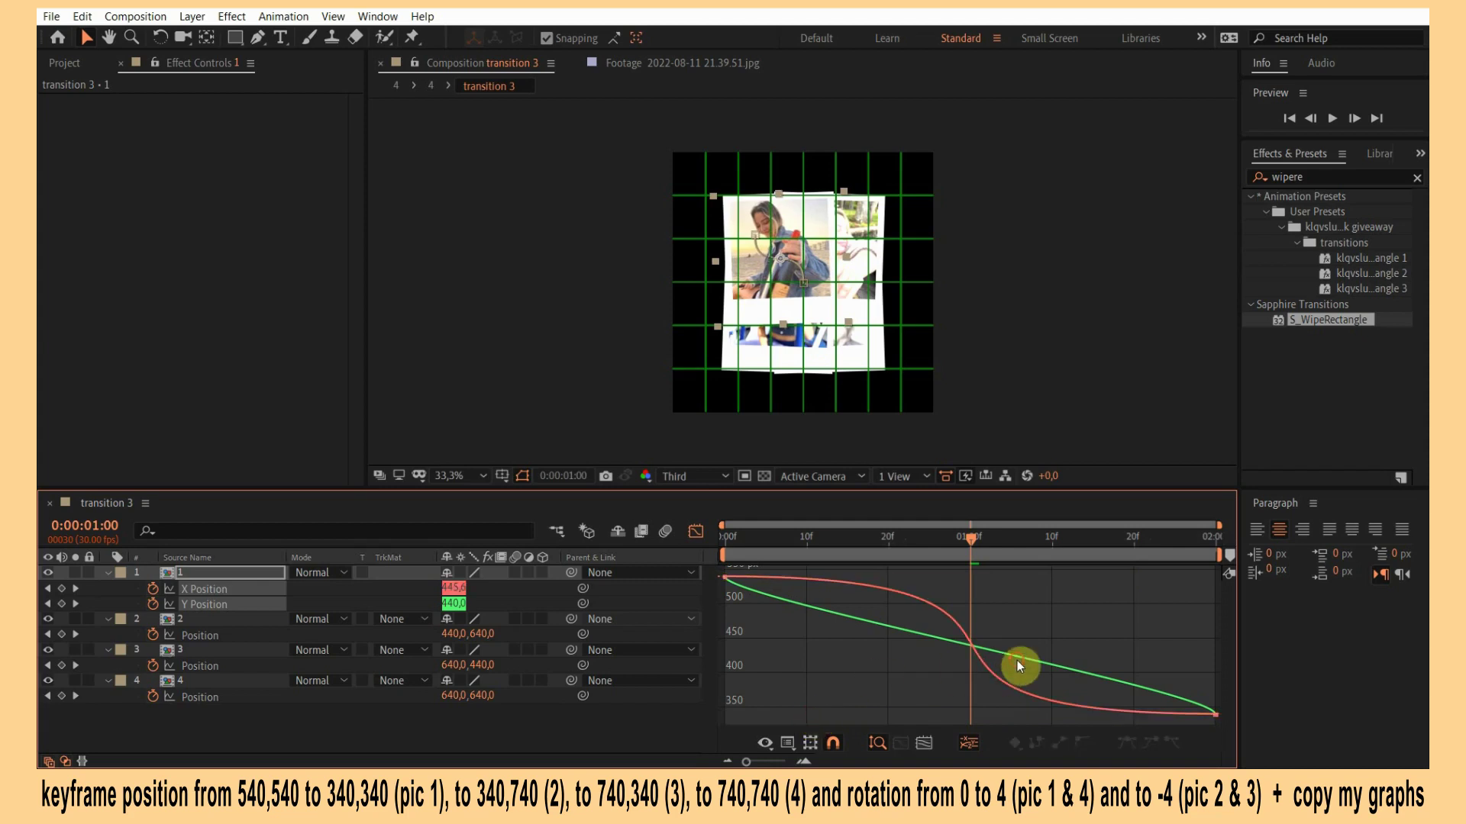
pyautogui.click(1017, 661)
pyautogui.click(1122, 740)
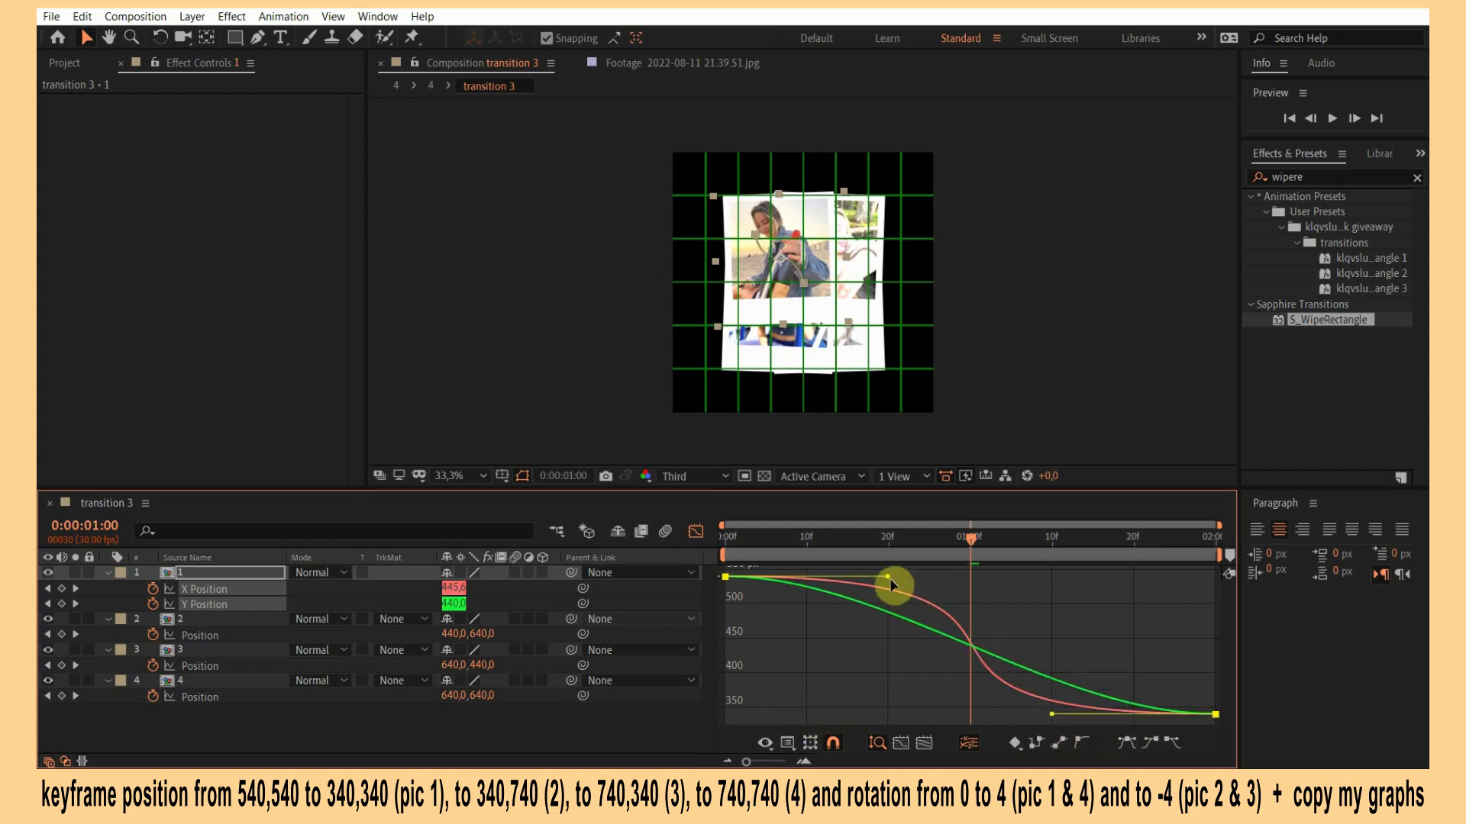
pyautogui.moveTo(890, 578); pyautogui.dragTo(1133, 581)
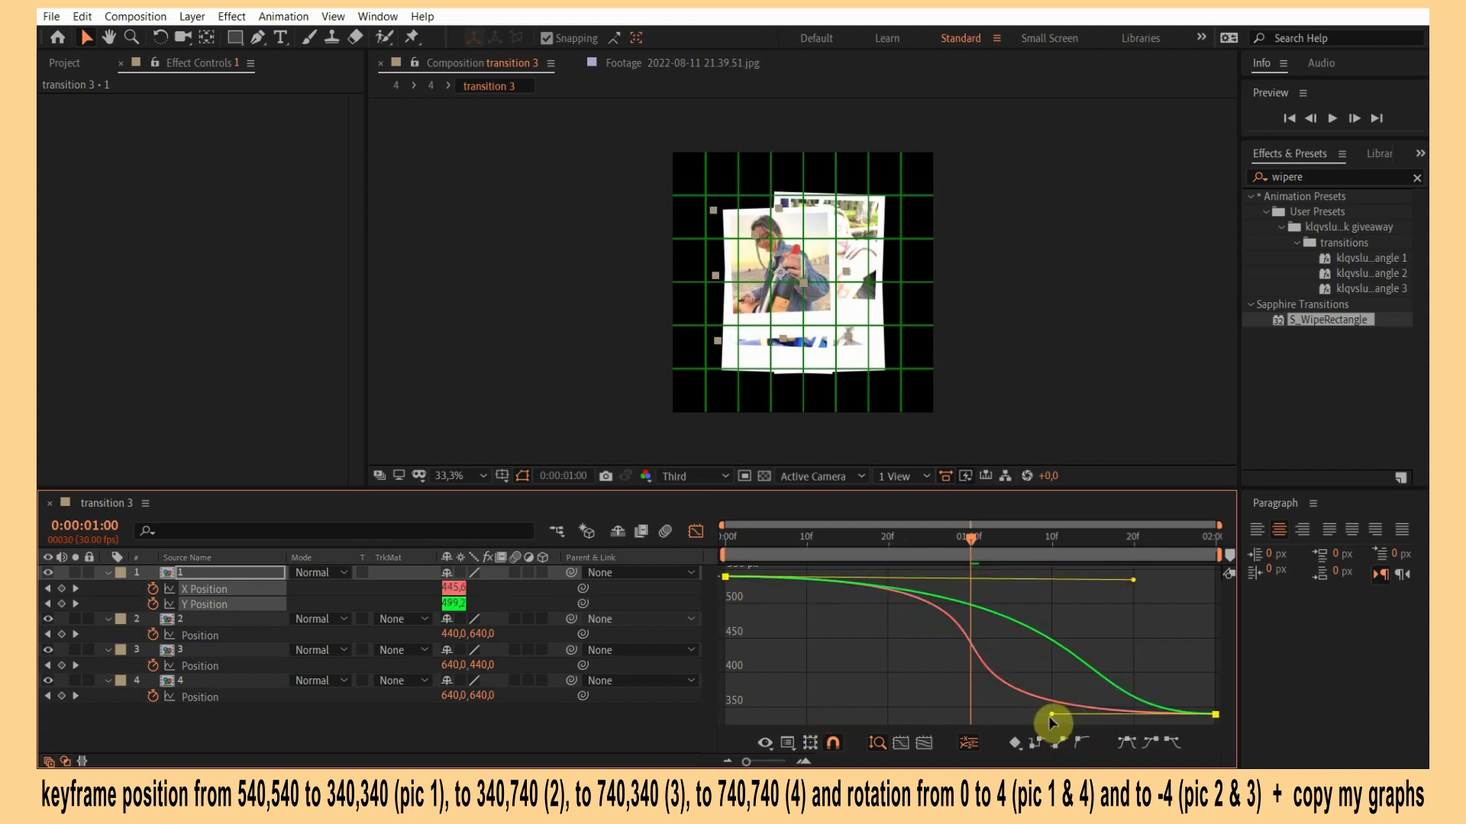
pyautogui.moveTo(1052, 715); pyautogui.dragTo(809, 714)
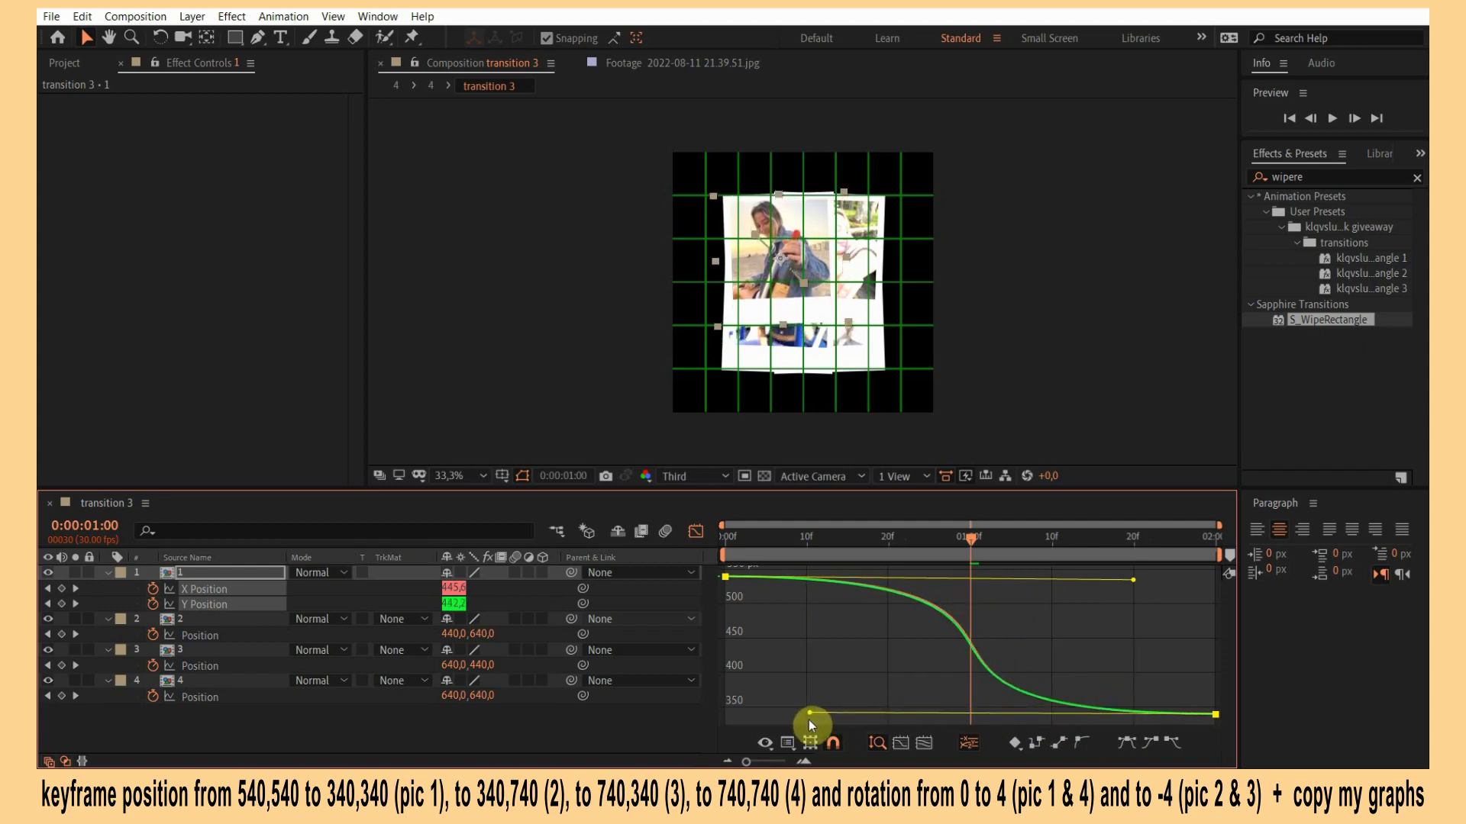
# Do the same for layer 2: separate X and Y, Easy Ease both, and stretch their influence handles.
pyautogui.click(802, 641)
pyautogui.click(218, 636)
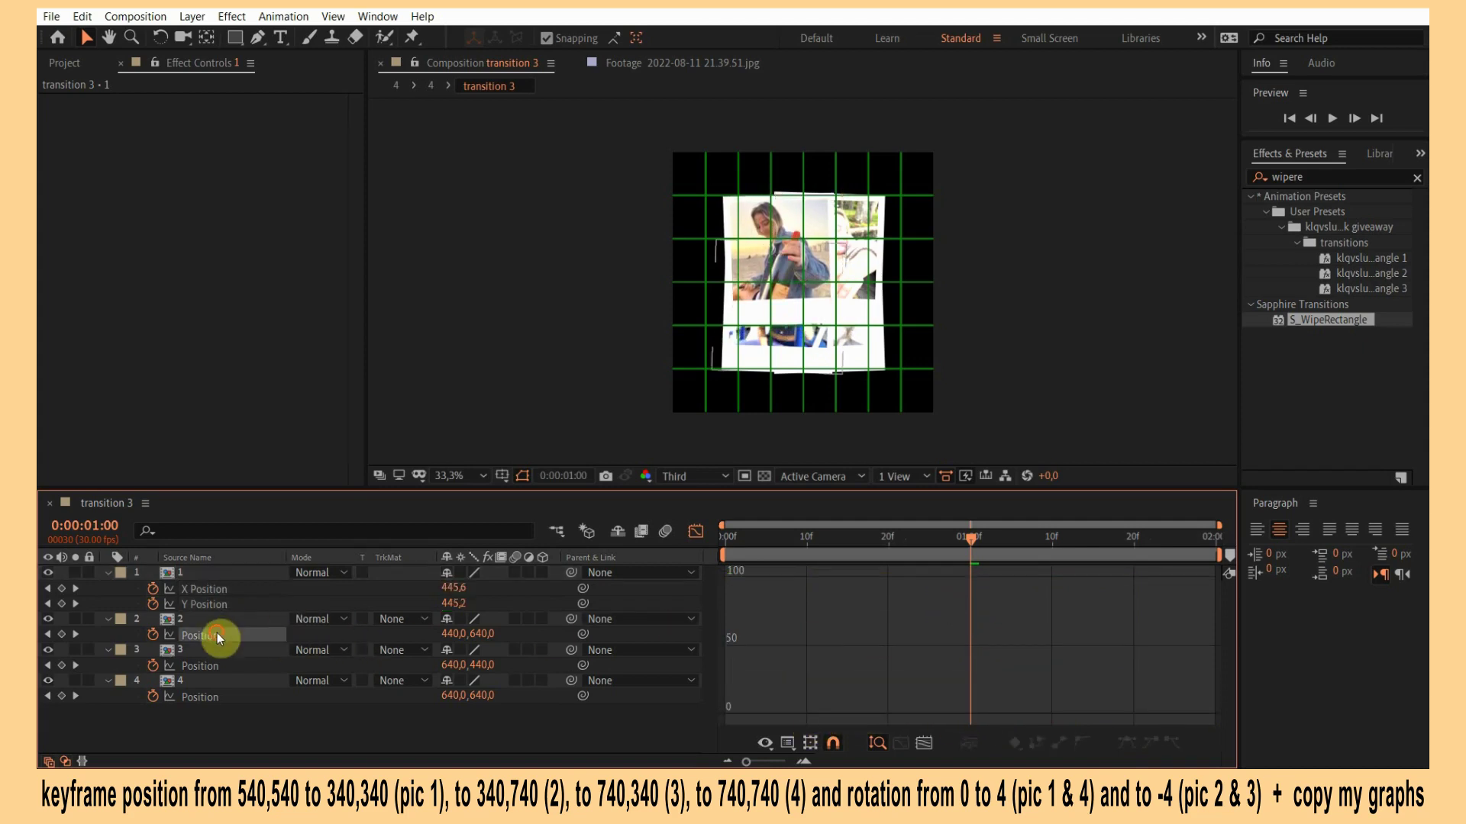
pyautogui.click(1128, 741)
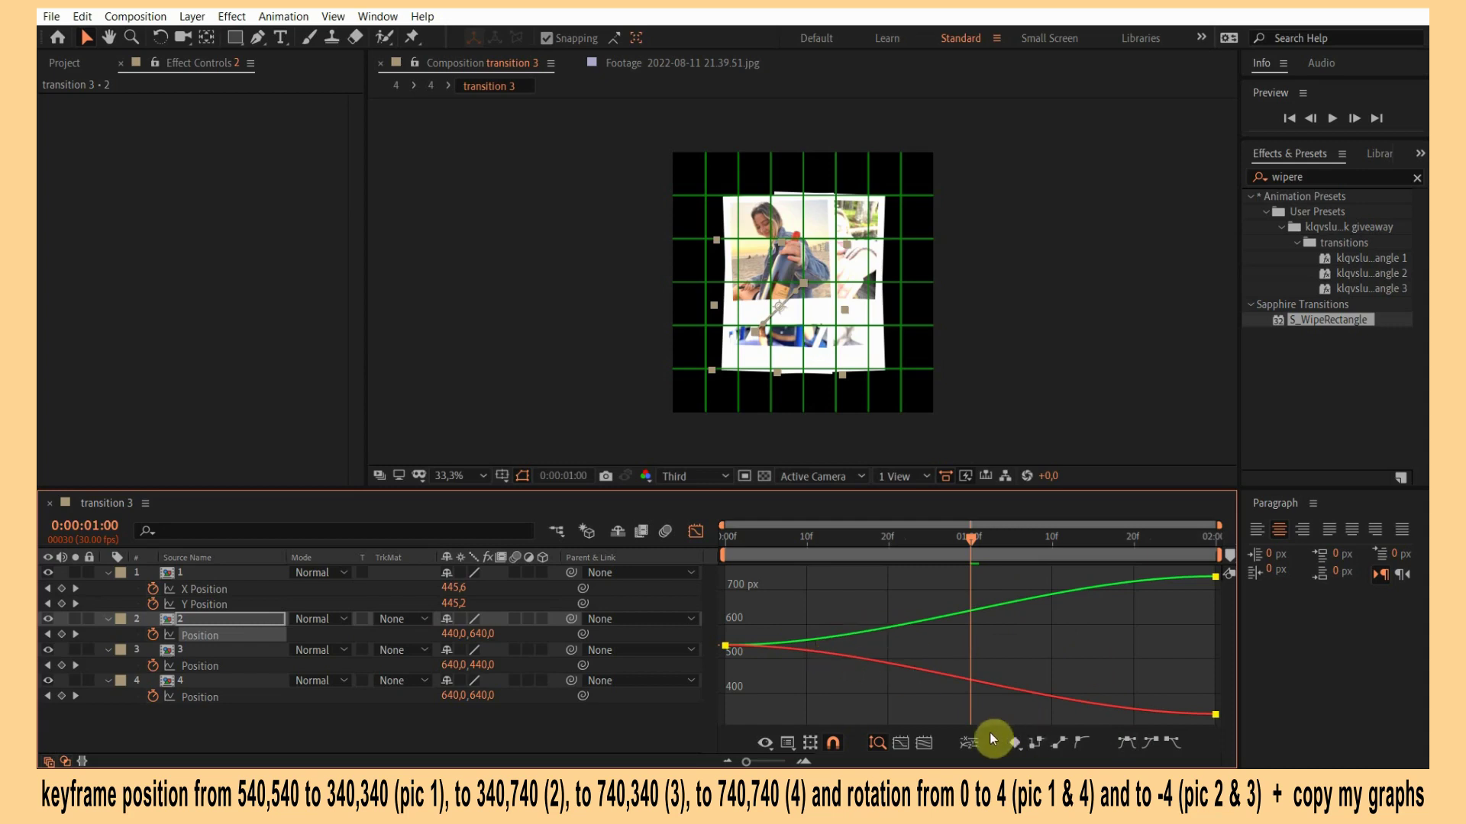
pyautogui.click(970, 742)
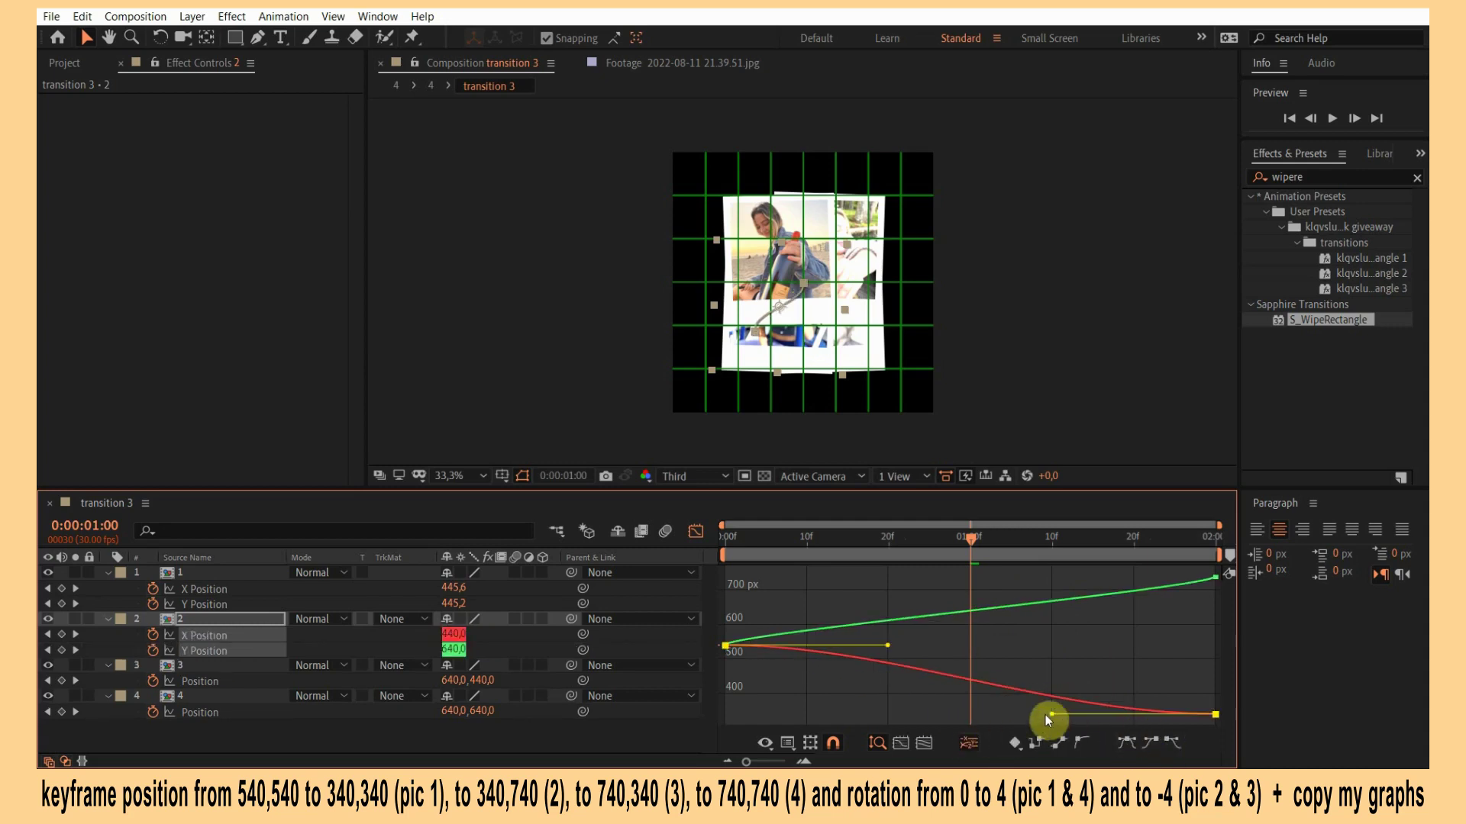
pyautogui.moveTo(1047, 714); pyautogui.dragTo(810, 717)
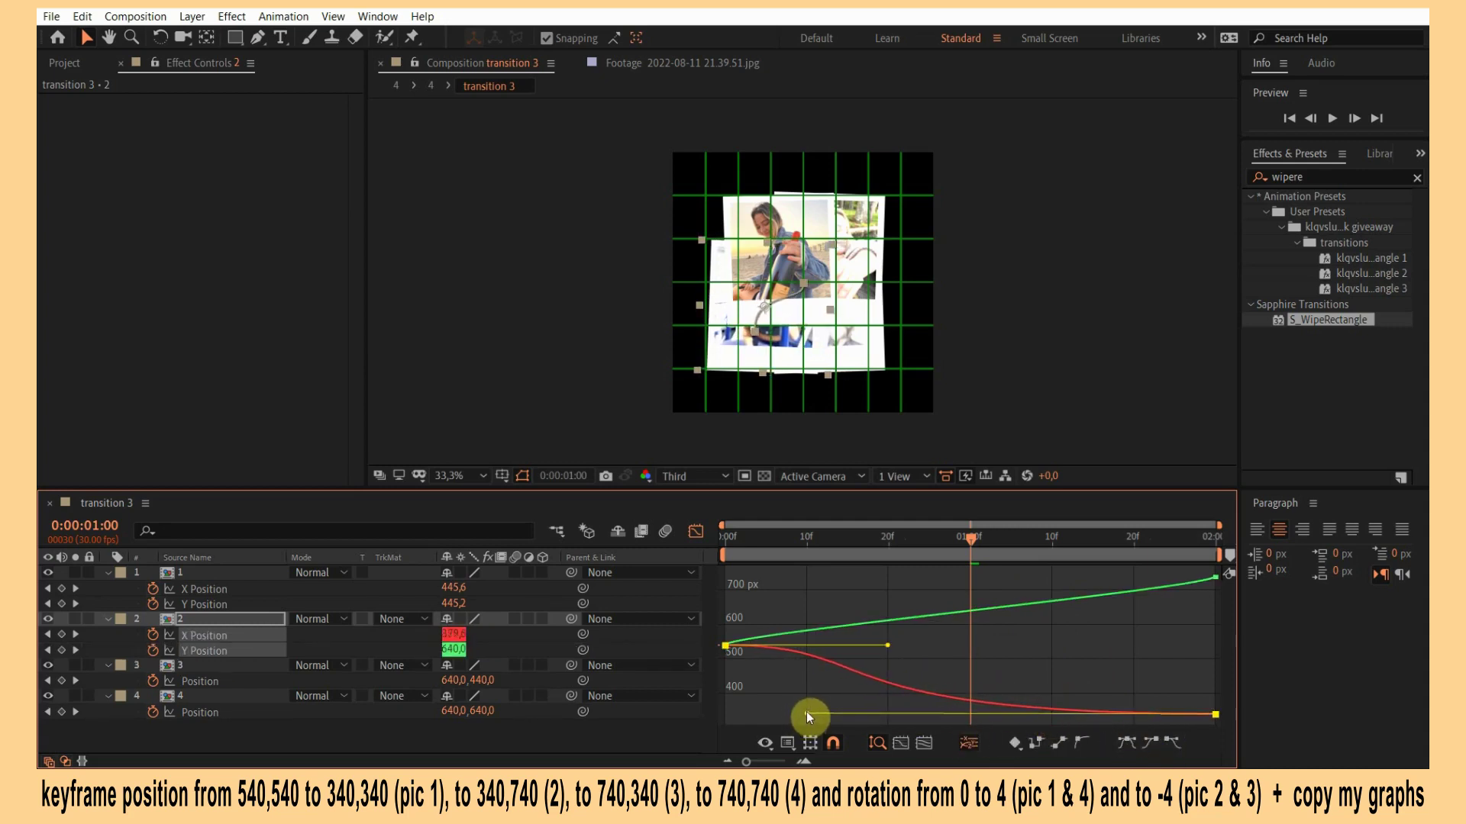
pyautogui.moveTo(889, 650); pyautogui.dragTo(1136, 649)
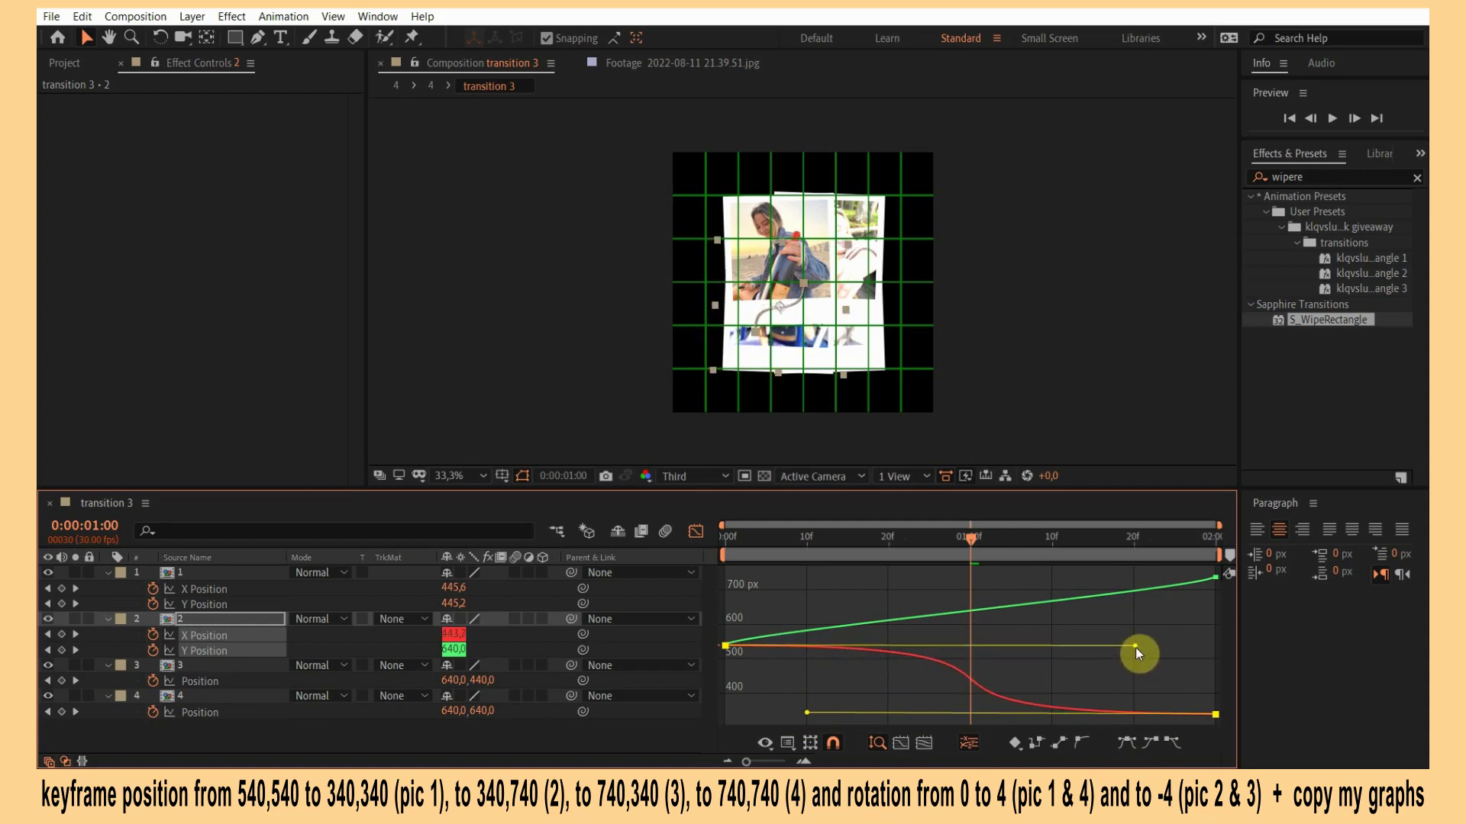
pyautogui.click(906, 620)
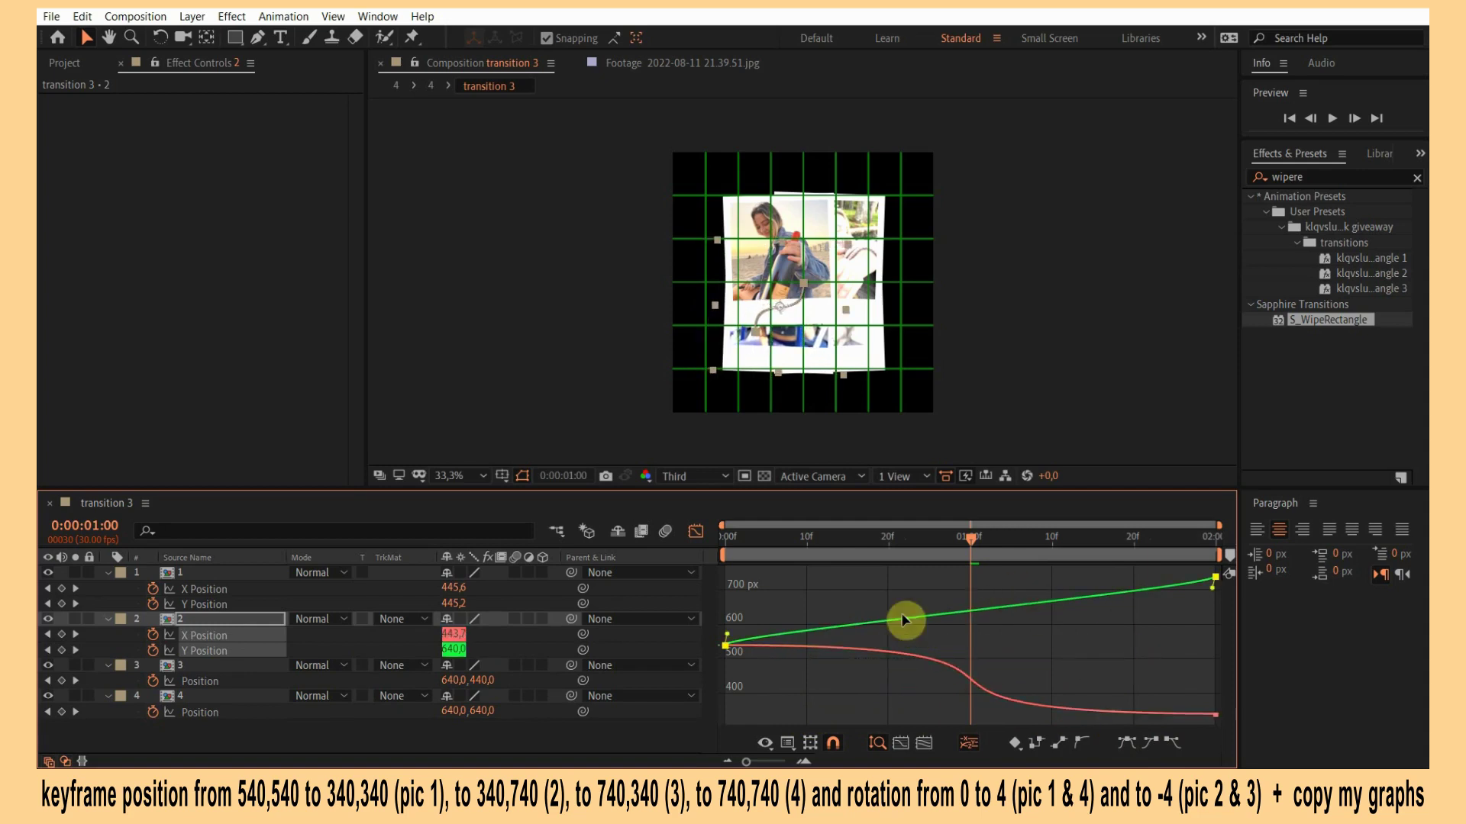
pyautogui.click(1131, 739)
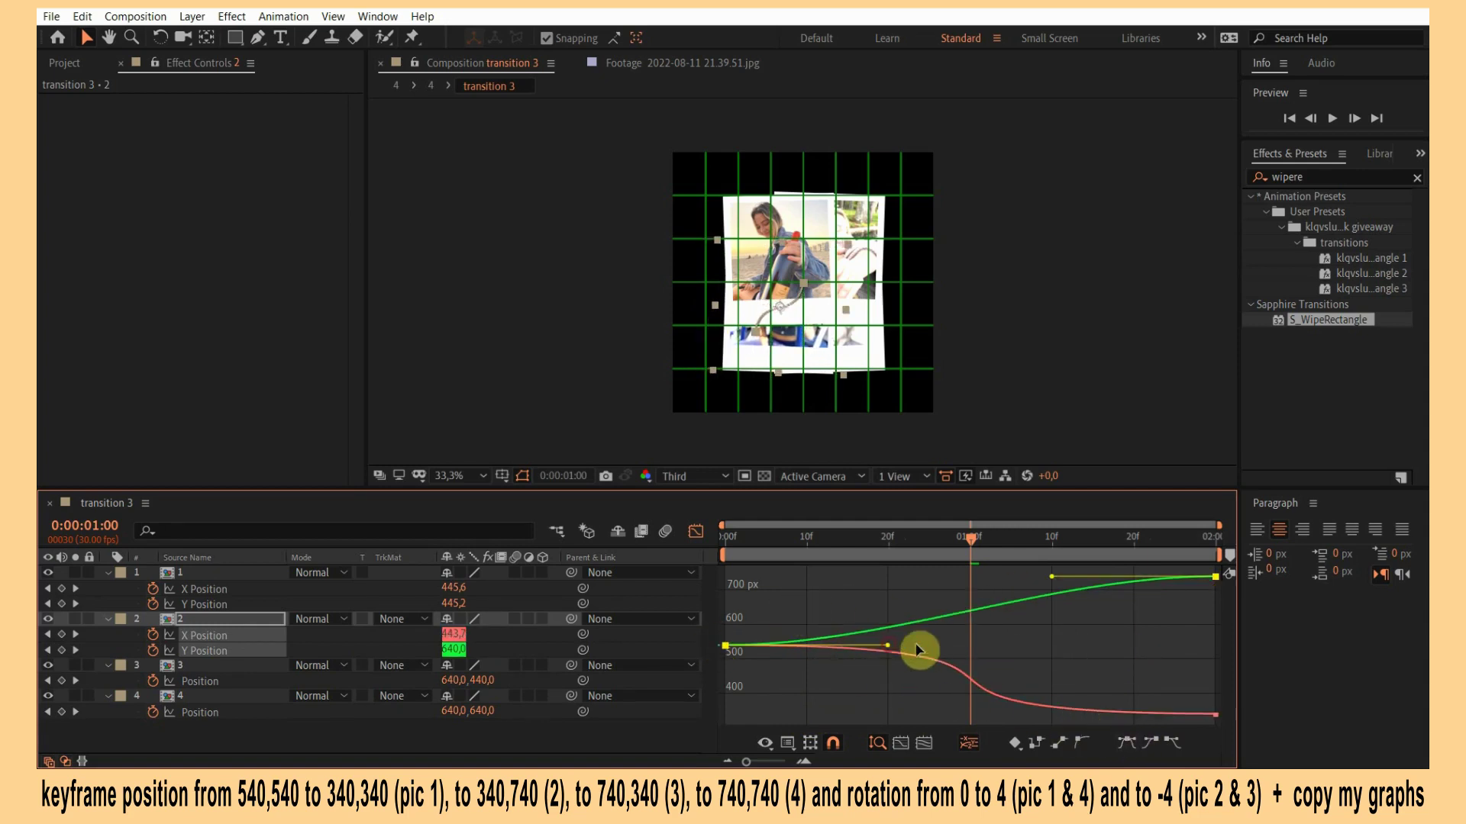
pyautogui.moveTo(887, 646); pyautogui.dragTo(1134, 646)
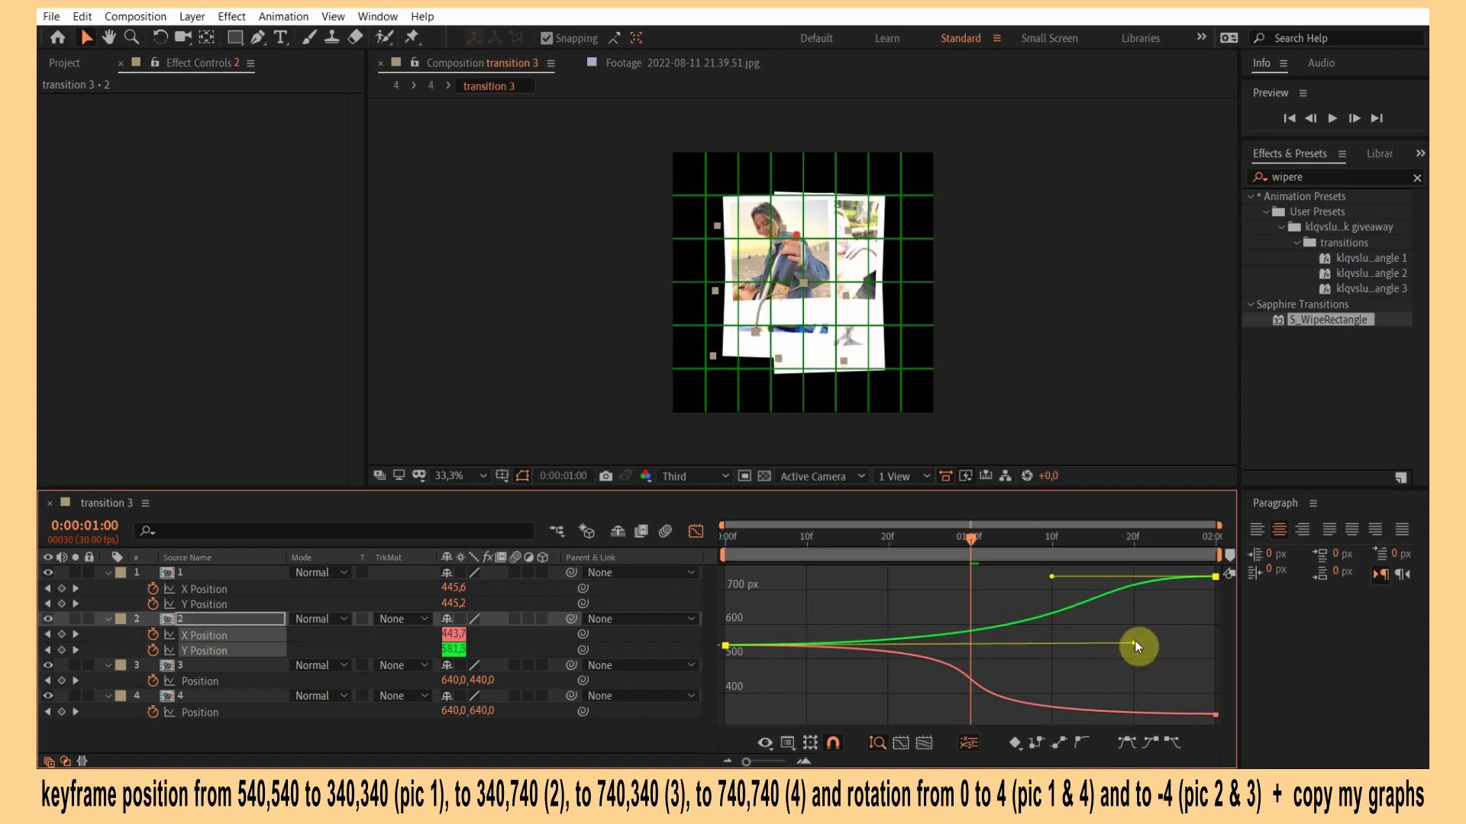
pyautogui.moveTo(1069, 579); pyautogui.dragTo(806, 575)
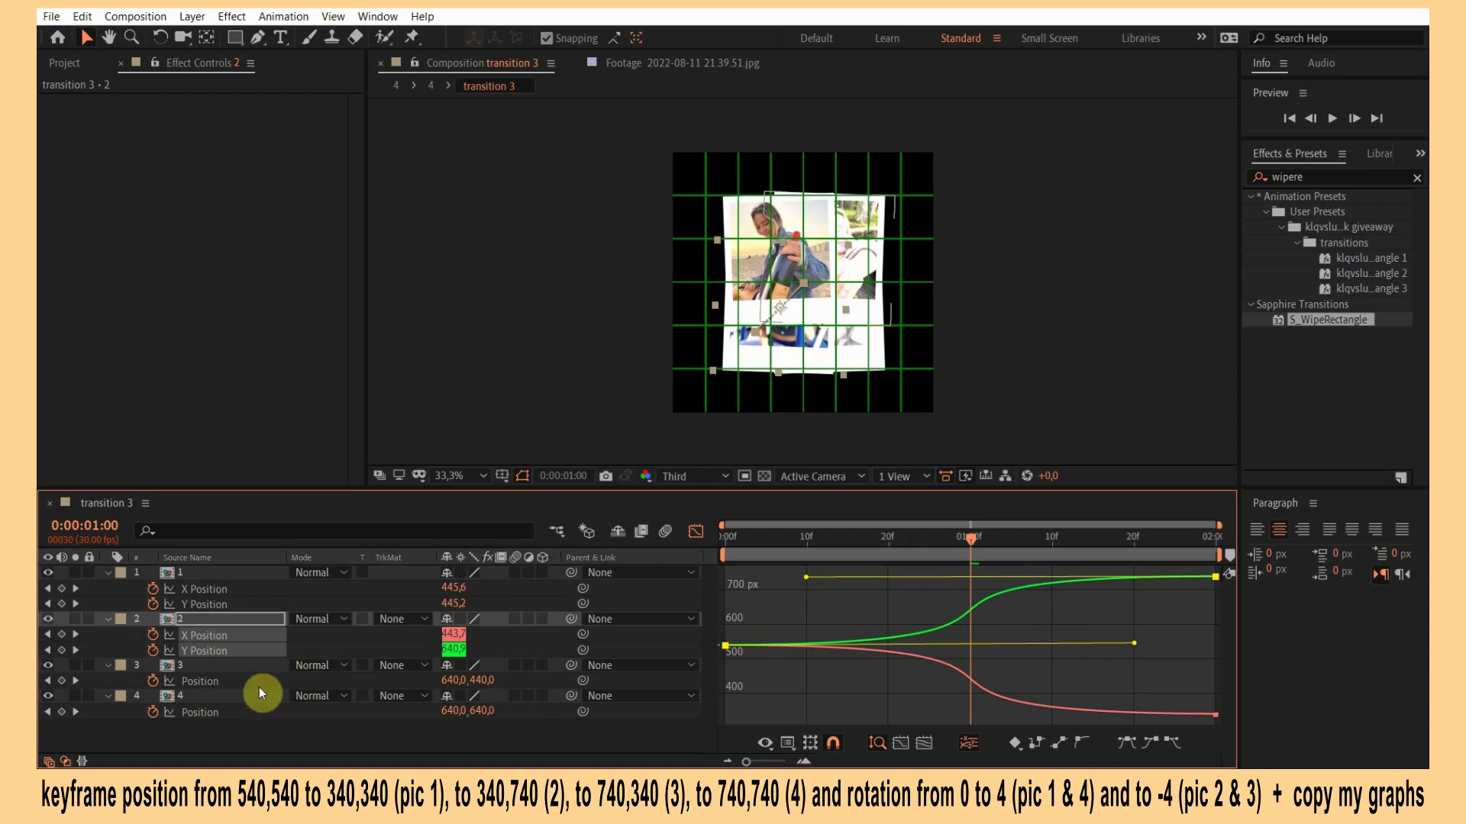
pyautogui.click(218, 683)
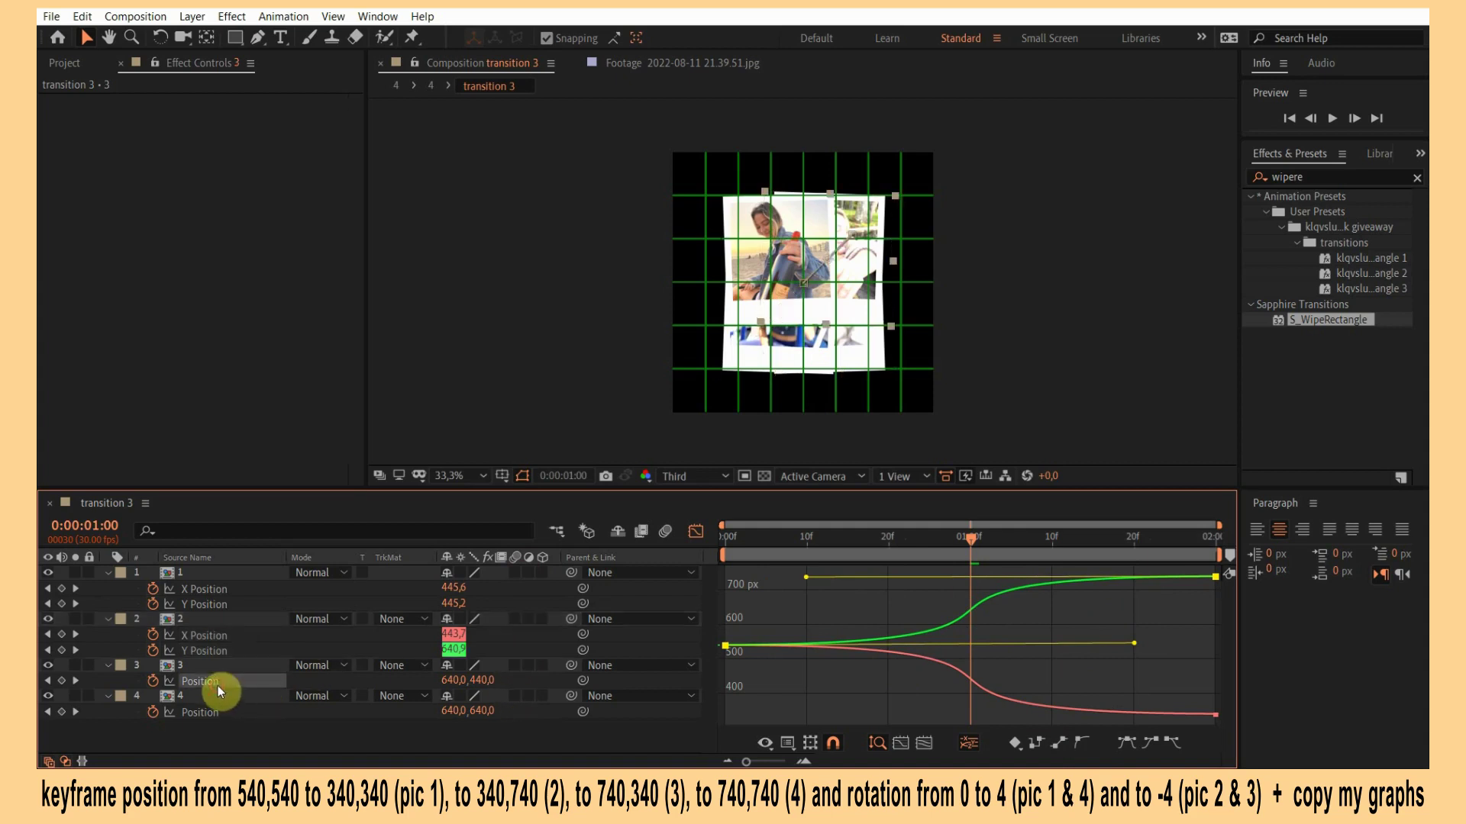
# Split layer 3's Position into X and Y and give both curves the same strong eased S-curve.
pyautogui.click(969, 747)
pyautogui.click(977, 677)
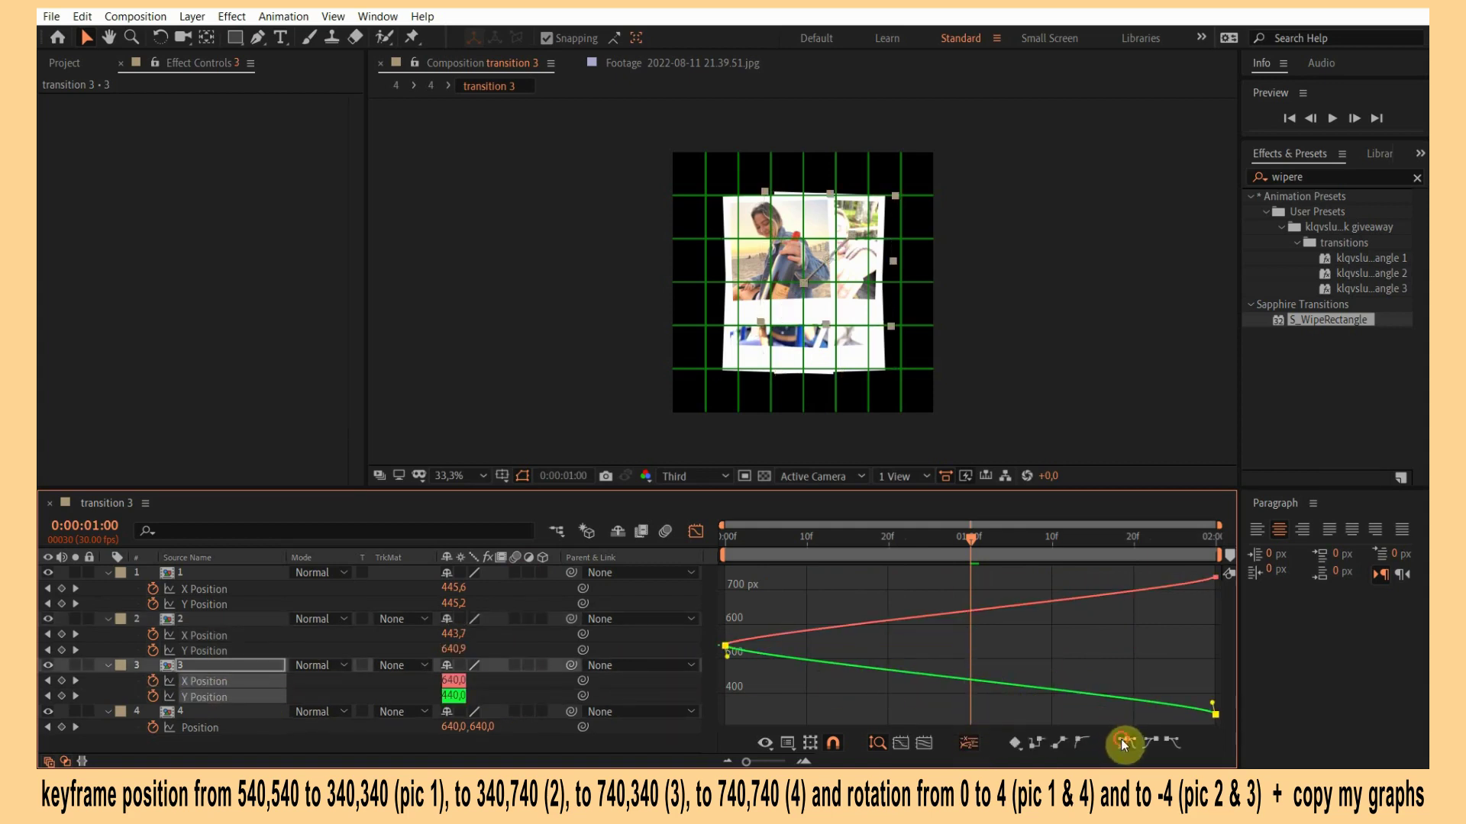
pyautogui.click(1121, 739)
pyautogui.moveTo(891, 649); pyautogui.dragTo(1135, 646)
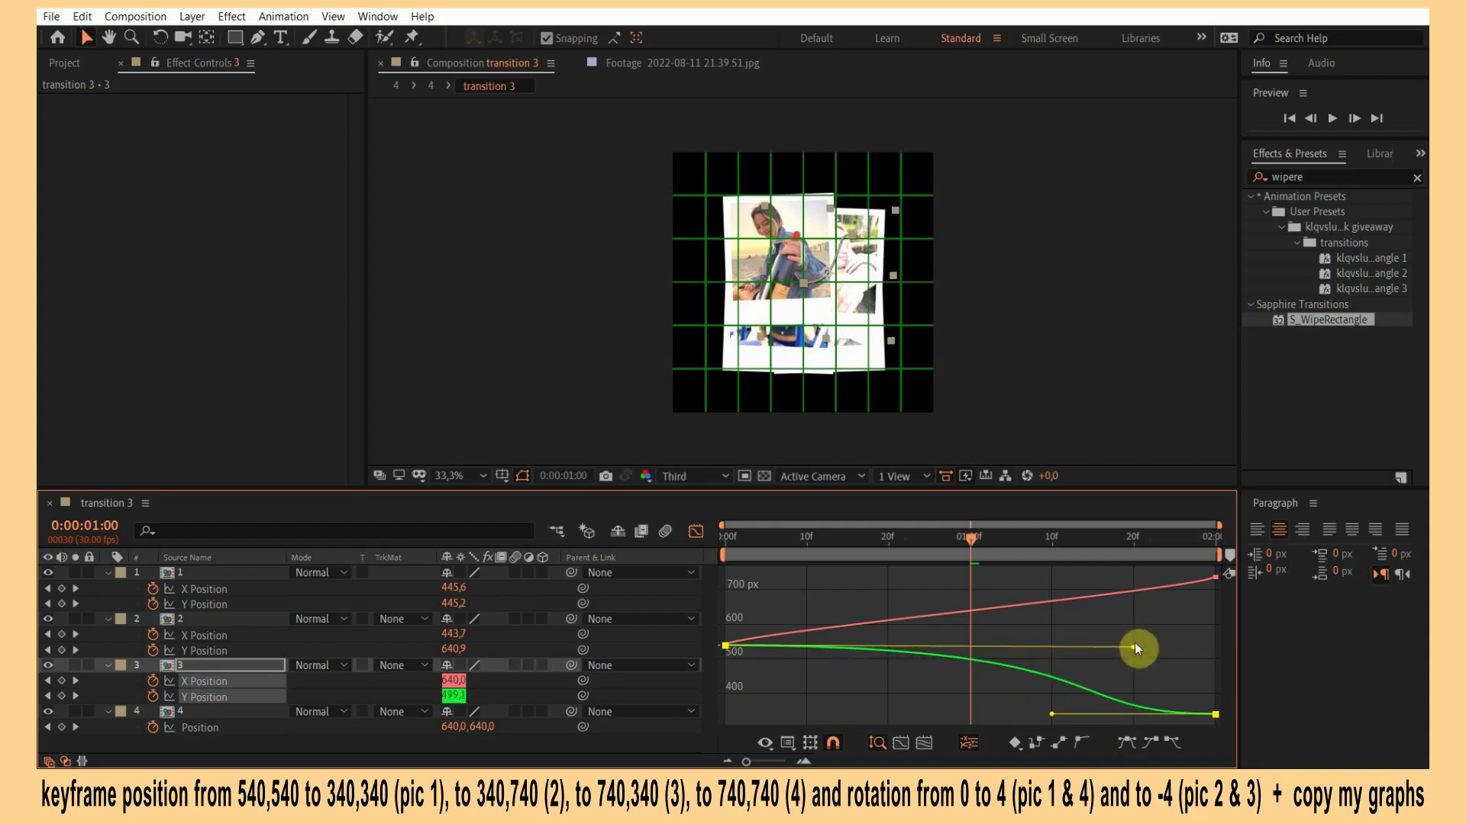
pyautogui.moveTo(1054, 716); pyautogui.dragTo(806, 711)
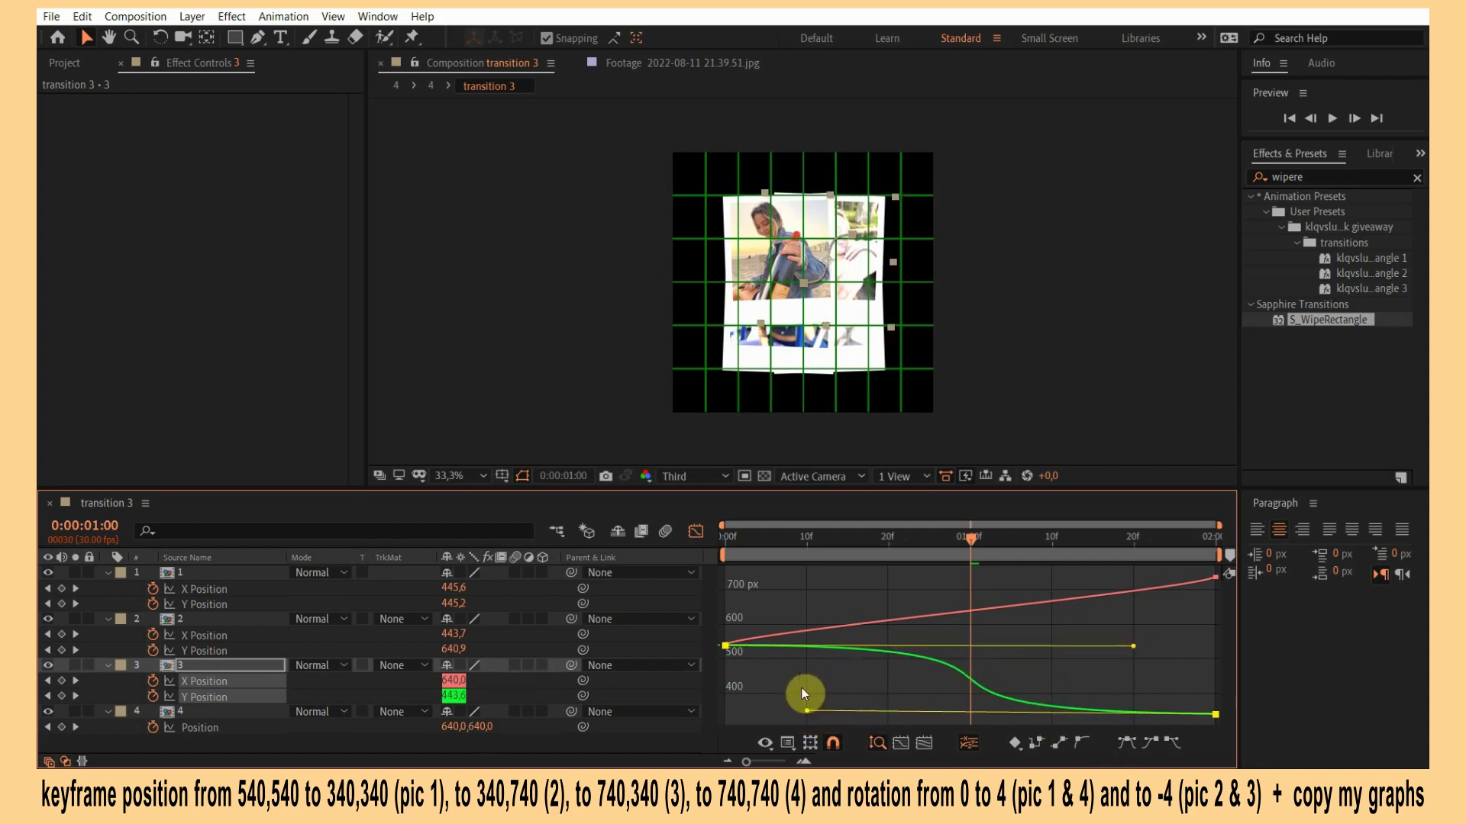
pyautogui.click(963, 603)
pyautogui.click(1131, 742)
pyautogui.moveTo(886, 645); pyautogui.dragTo(1000, 646)
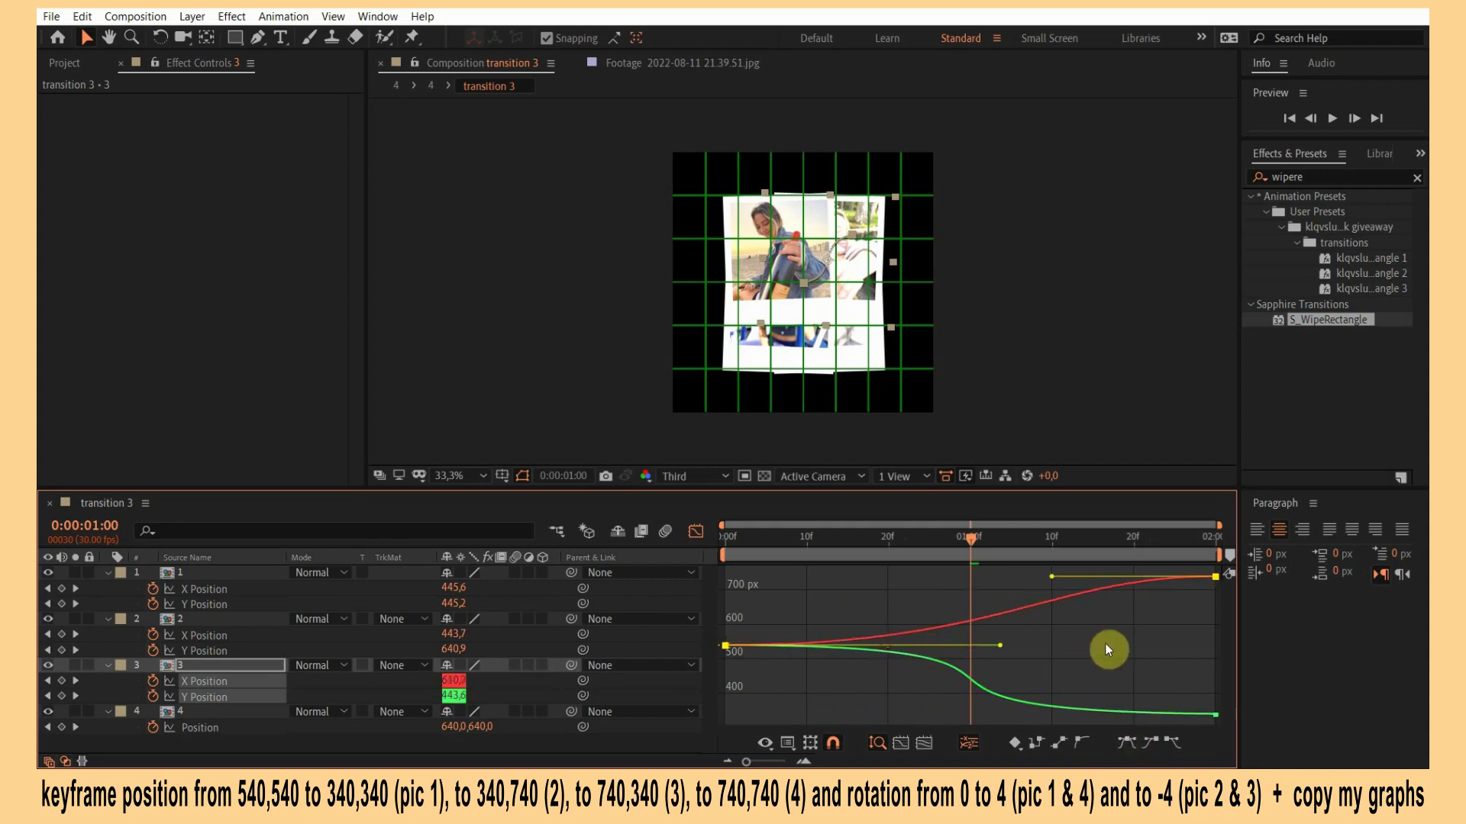
pyautogui.moveTo(1108, 649); pyautogui.dragTo(1134, 645)
pyautogui.moveTo(1051, 576); pyautogui.dragTo(805, 576)
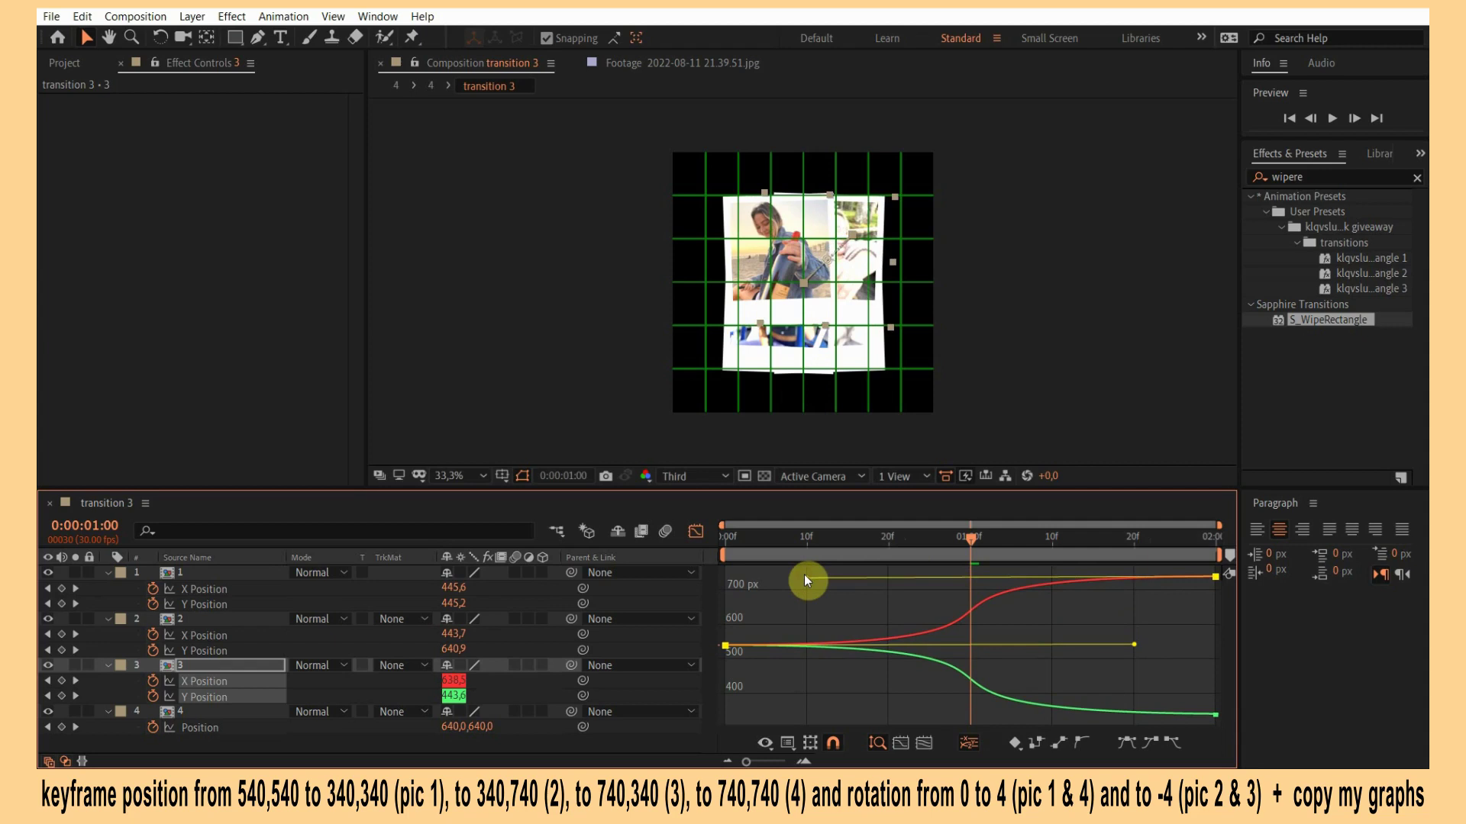
# Separate layer 4's Position, ease X and Y, and stretch both eases to match the other photos.
pyautogui.click(217, 729)
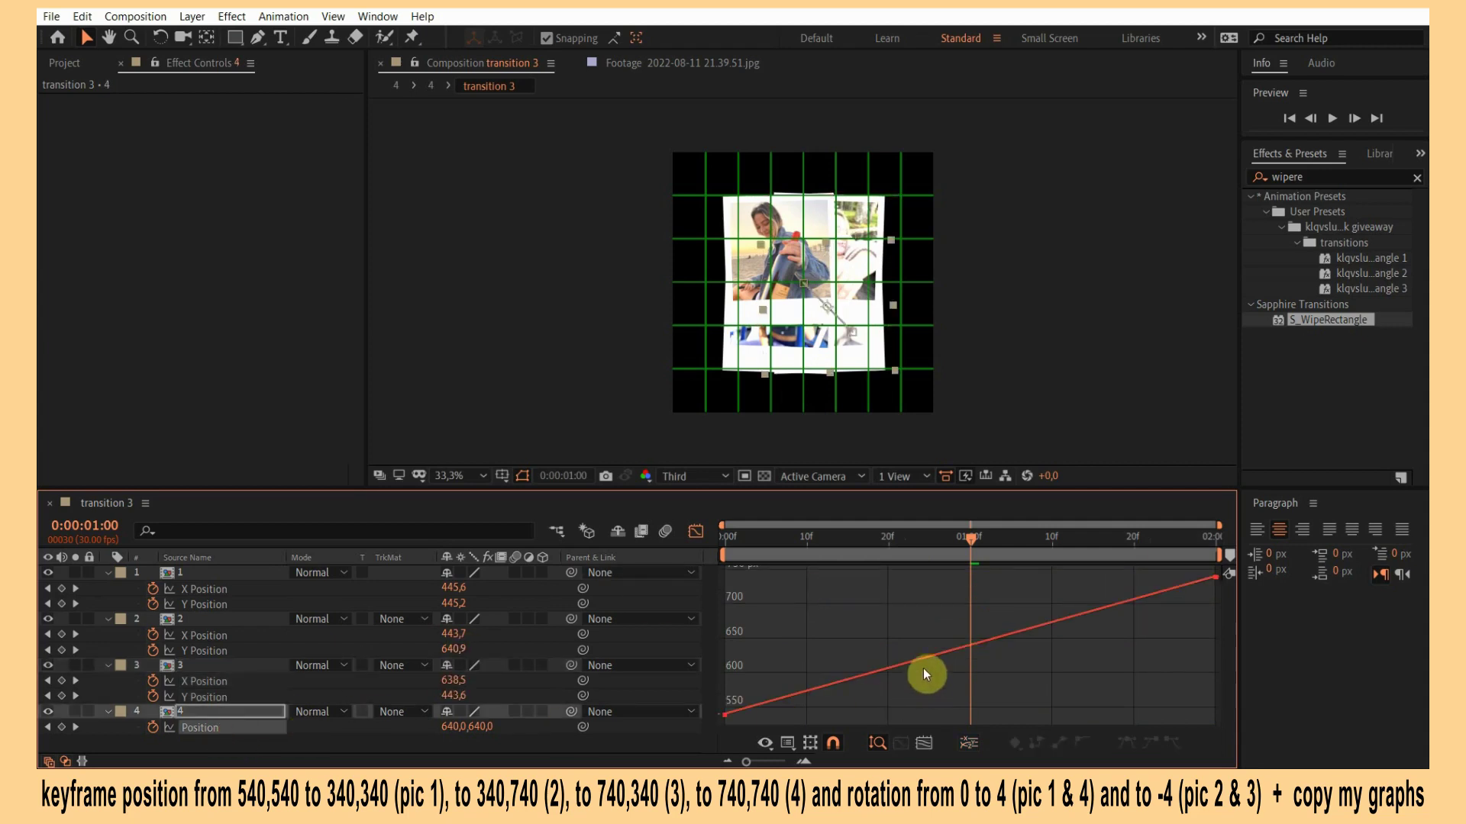
pyautogui.click(968, 743)
pyautogui.click(1127, 742)
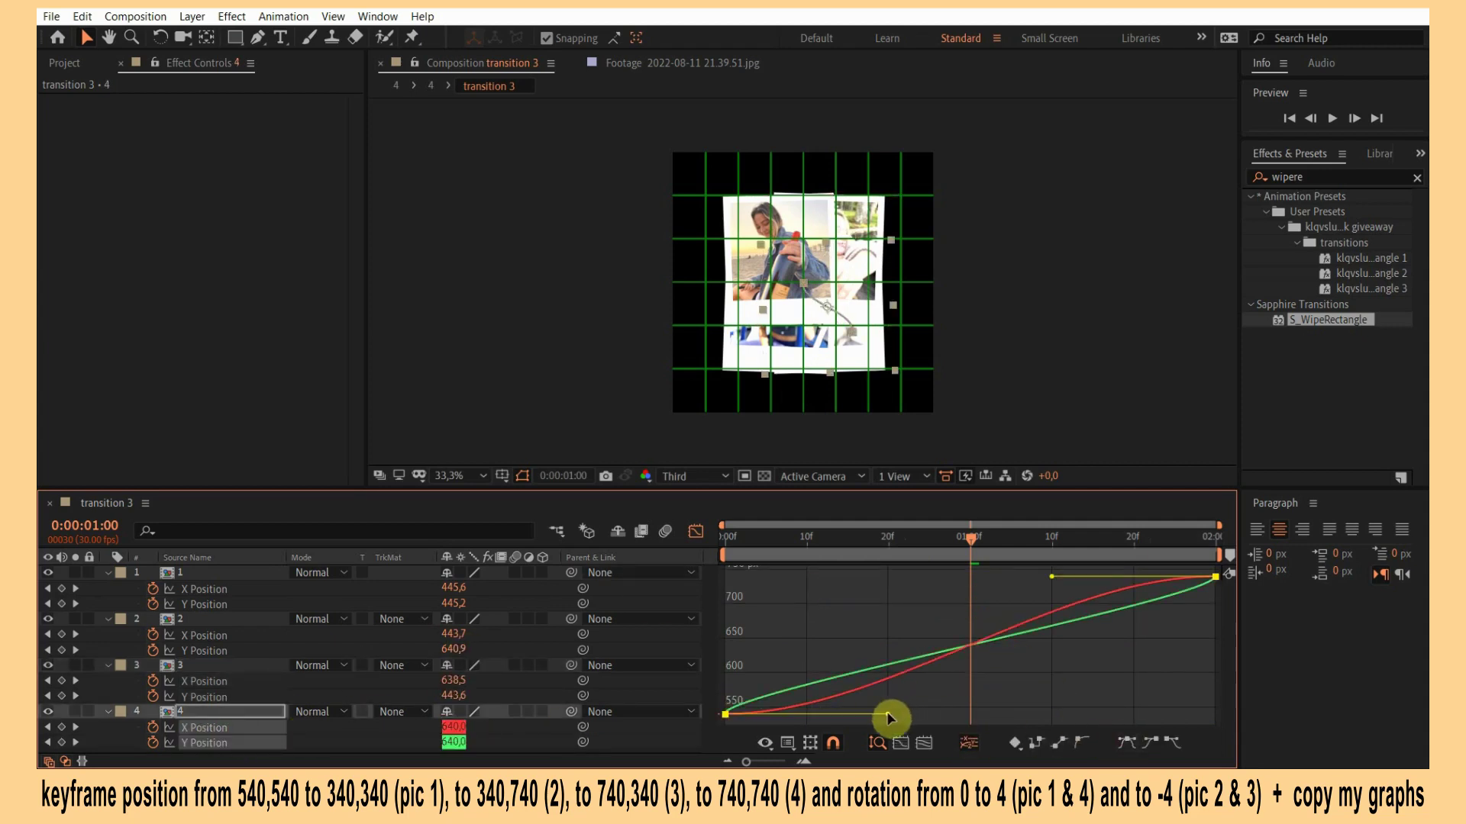
pyautogui.moveTo(888, 715); pyautogui.dragTo(1135, 714)
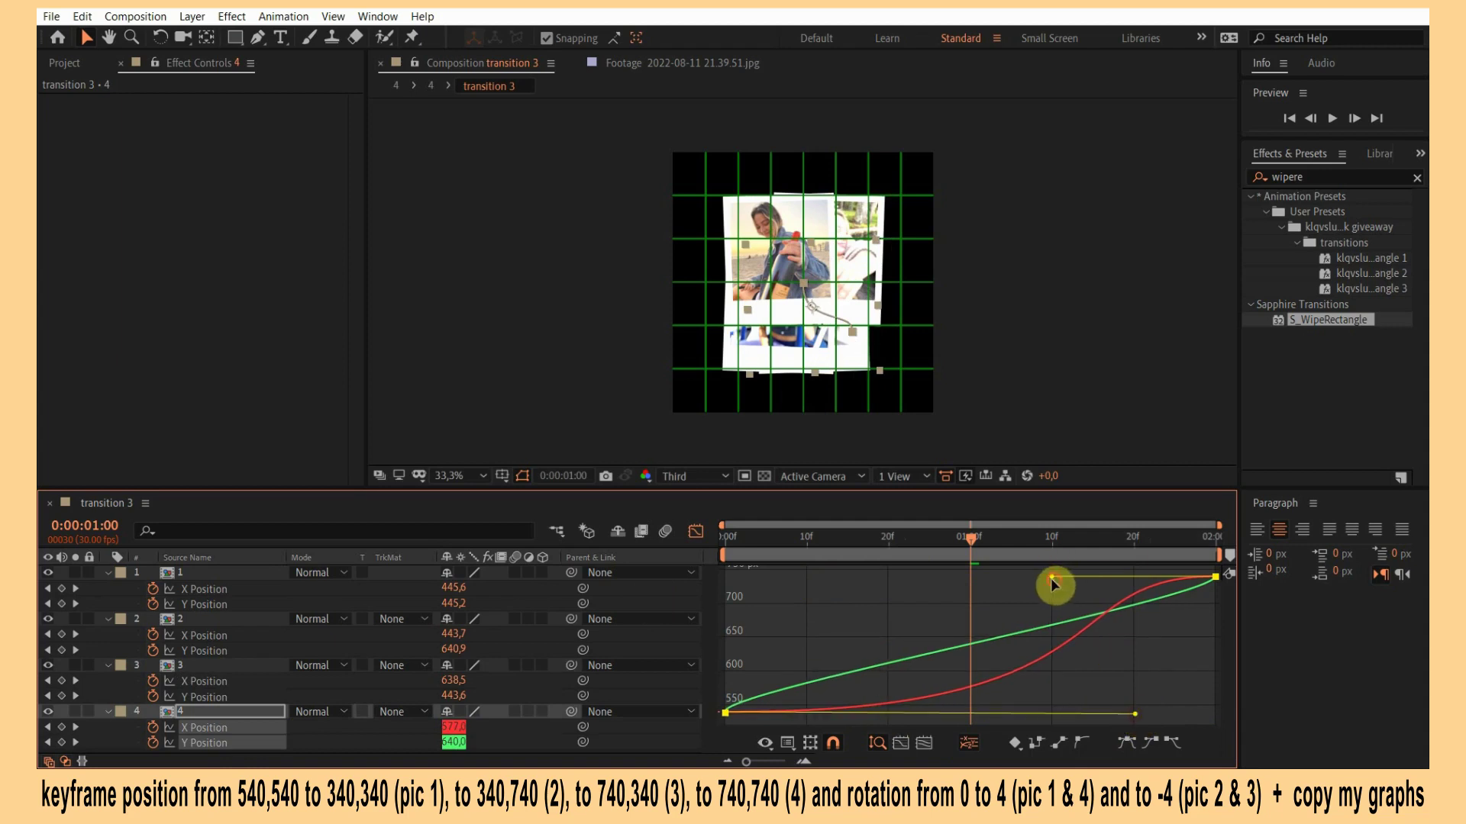
pyautogui.moveTo(1052, 580); pyautogui.dragTo(808, 578)
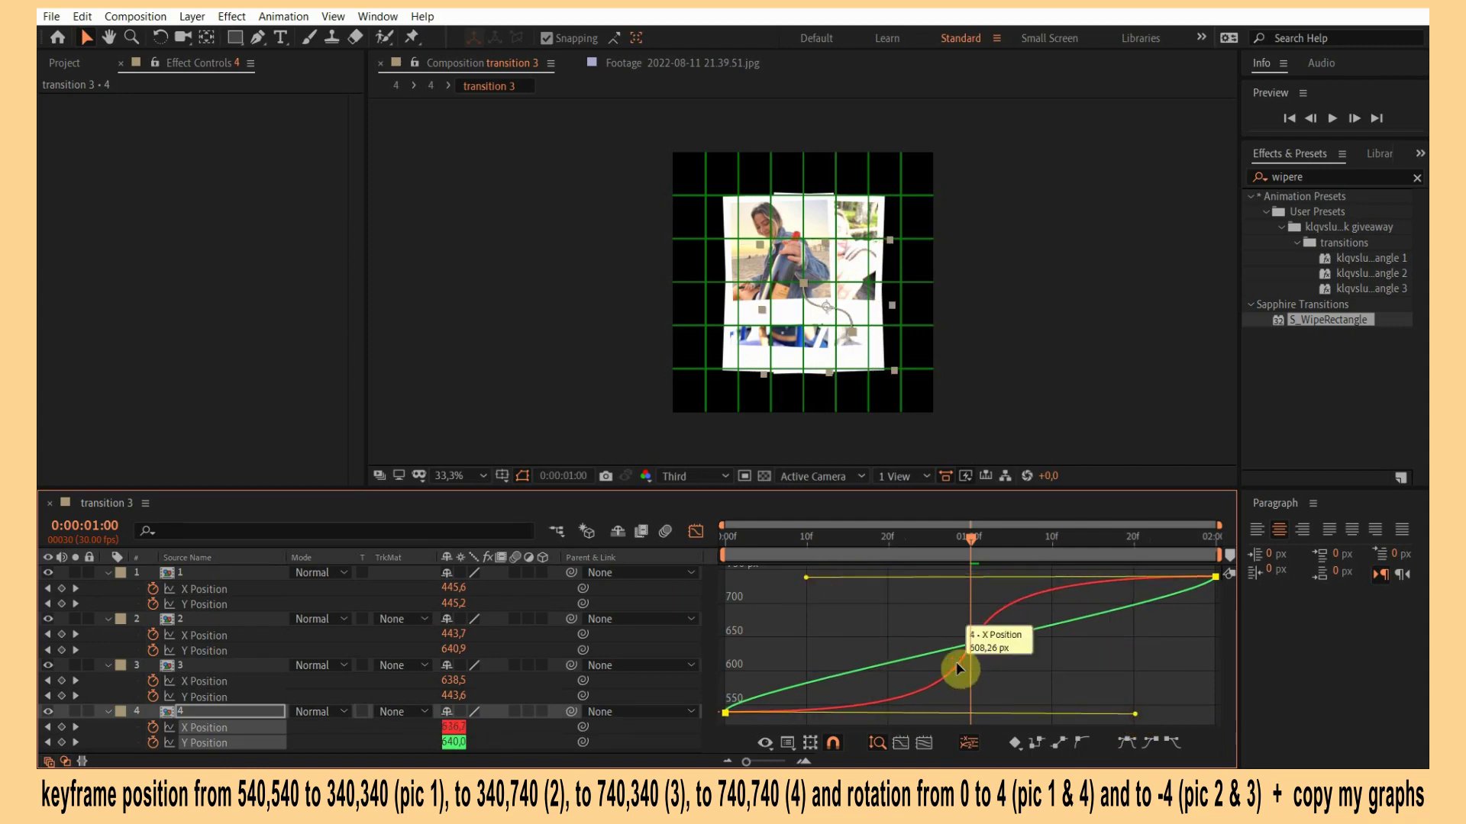
pyautogui.hotkey('ctrl', 'z')
pyautogui.hotkey('ctrl', 'z')
pyautogui.click(1117, 742)
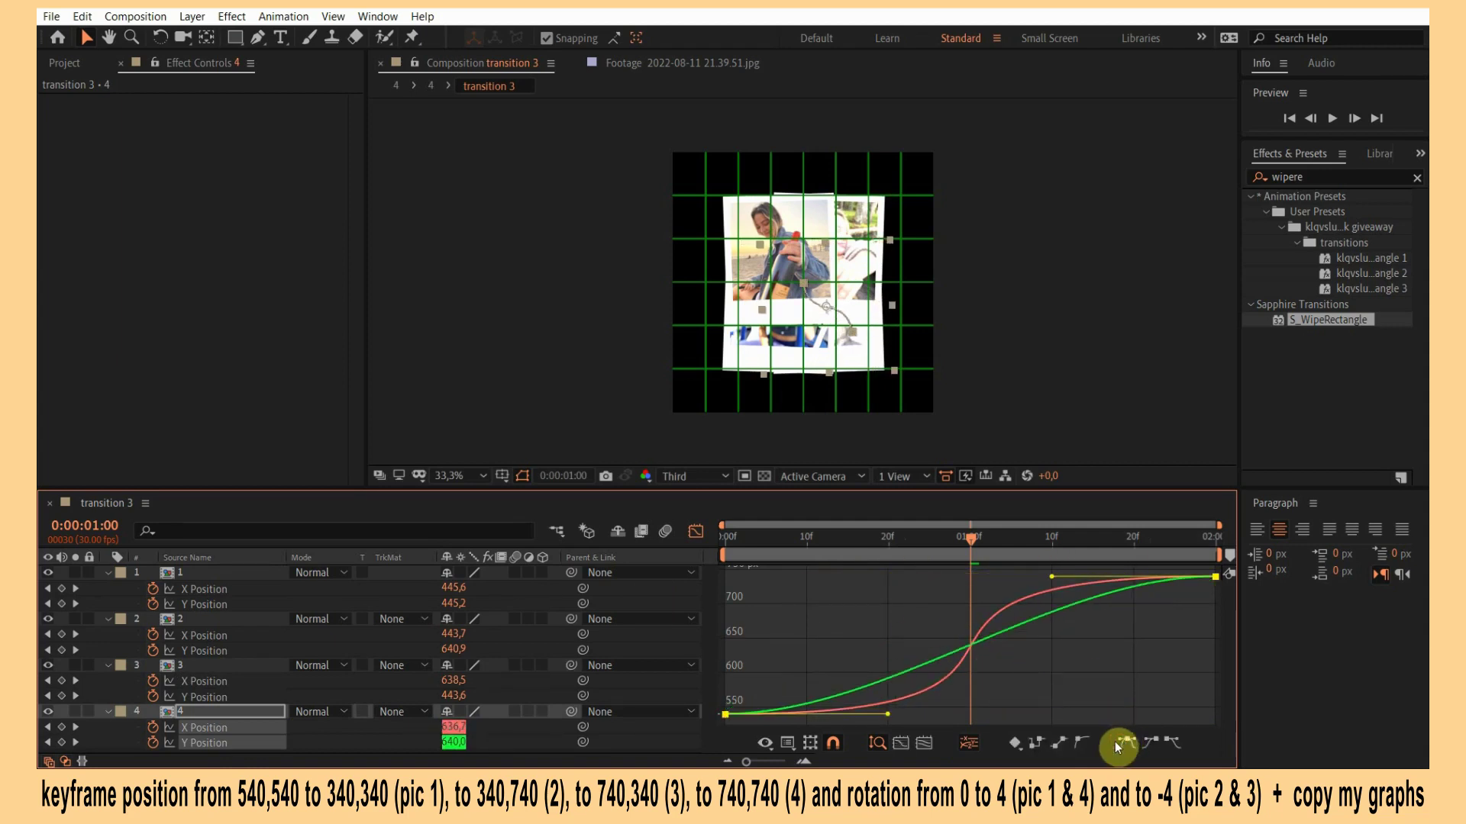
pyautogui.moveTo(887, 715); pyautogui.dragTo(1132, 715)
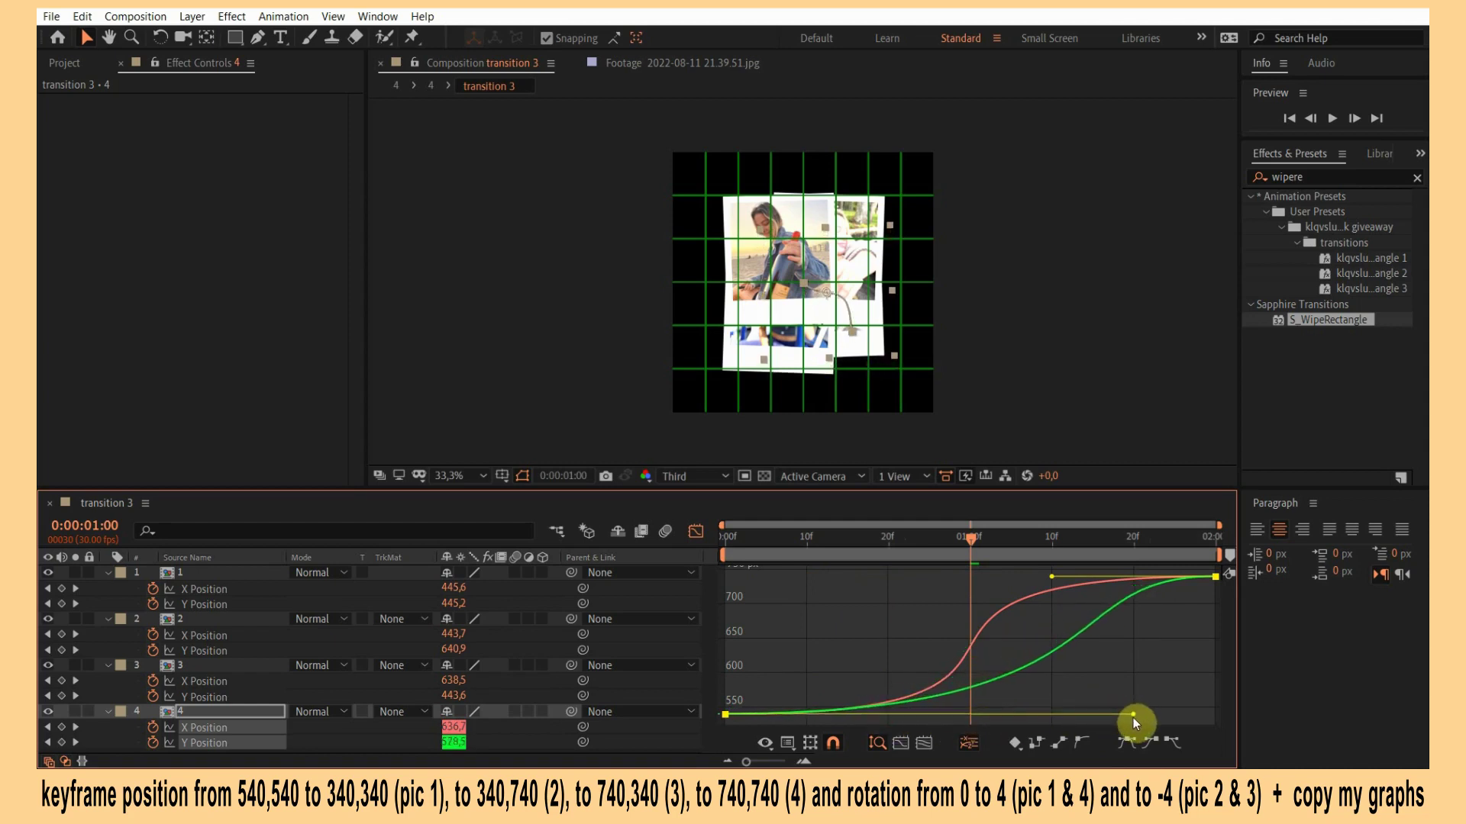
pyautogui.moveTo(1052, 582); pyautogui.dragTo(808, 579)
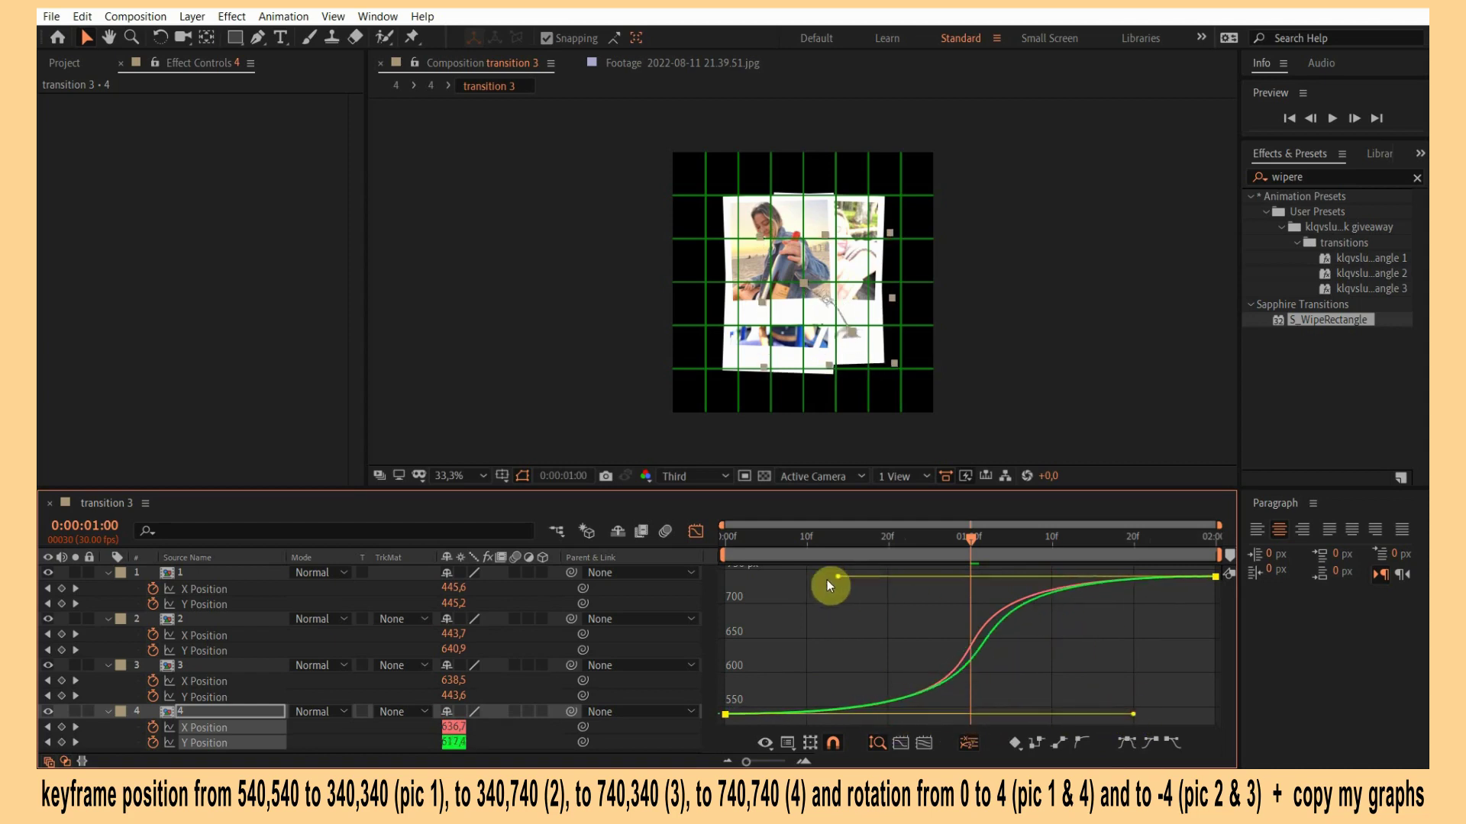
pyautogui.click(695, 531)
# Collapse all layer properties, enable motion blur on the four photo layers, and preview.
pyautogui.click(826, 602)
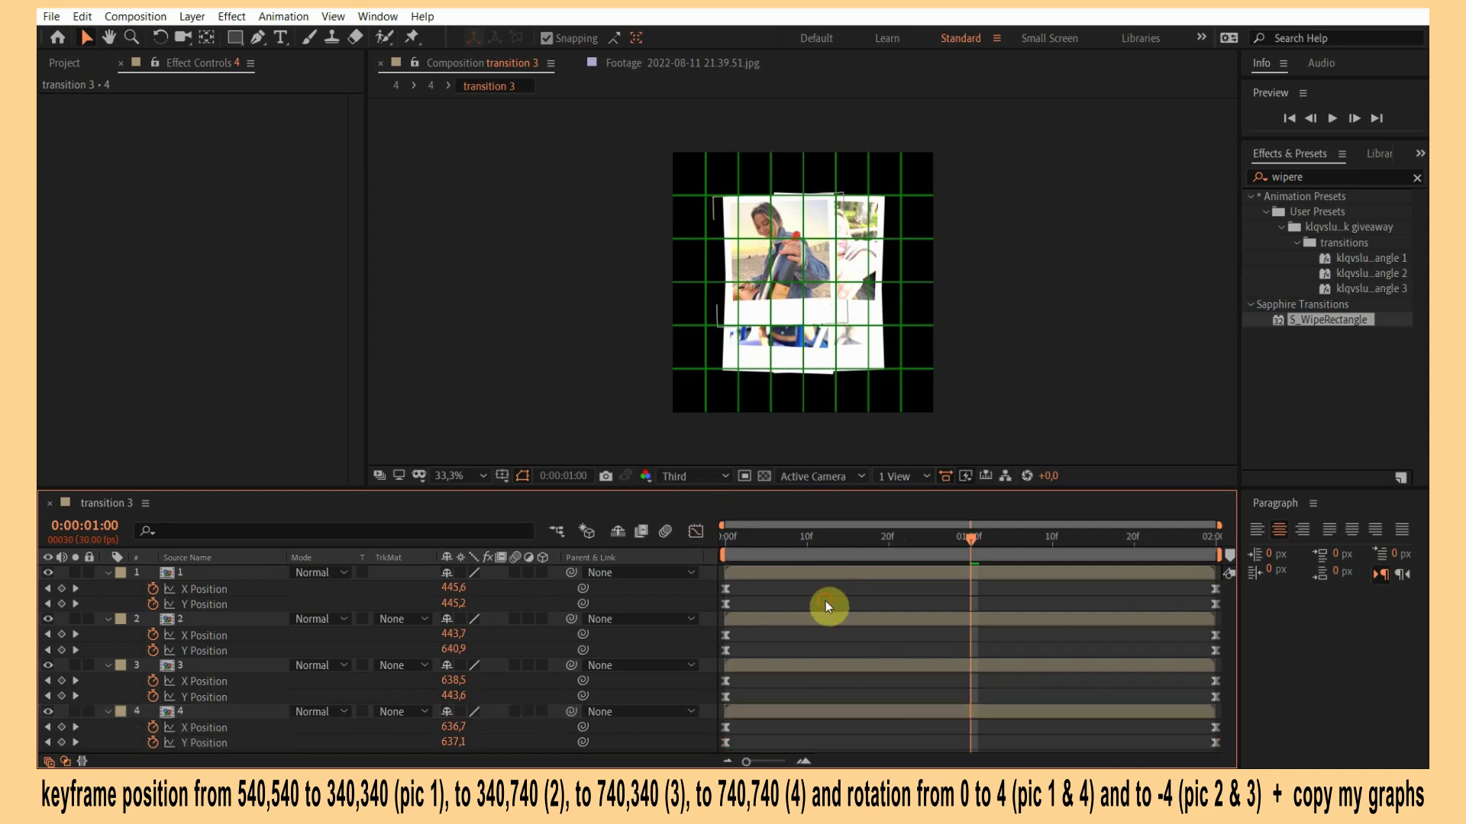
pyautogui.press('u')
pyautogui.moveTo(515, 573); pyautogui.dragTo(515, 620)
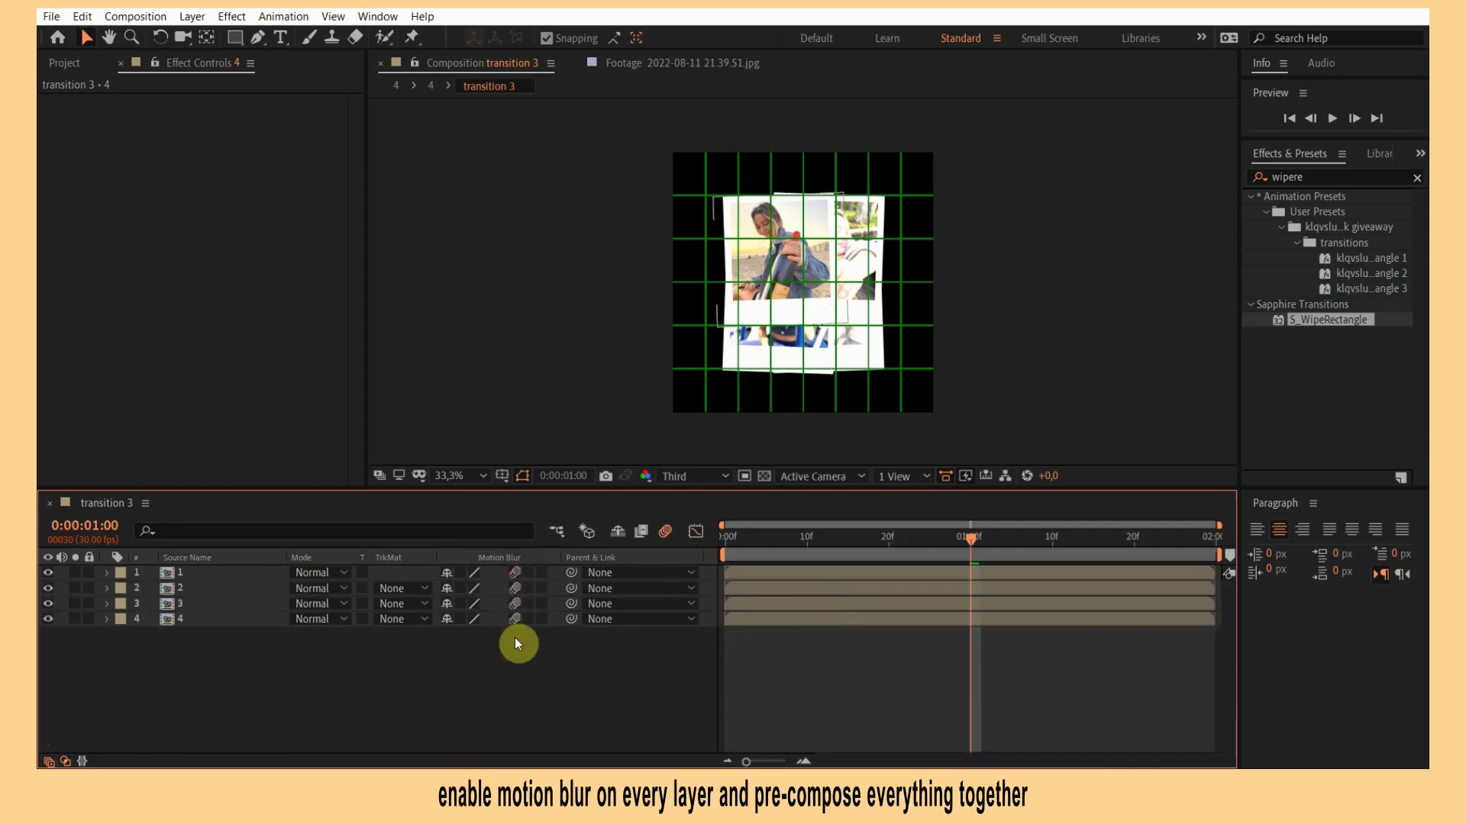
pyautogui.press('space')
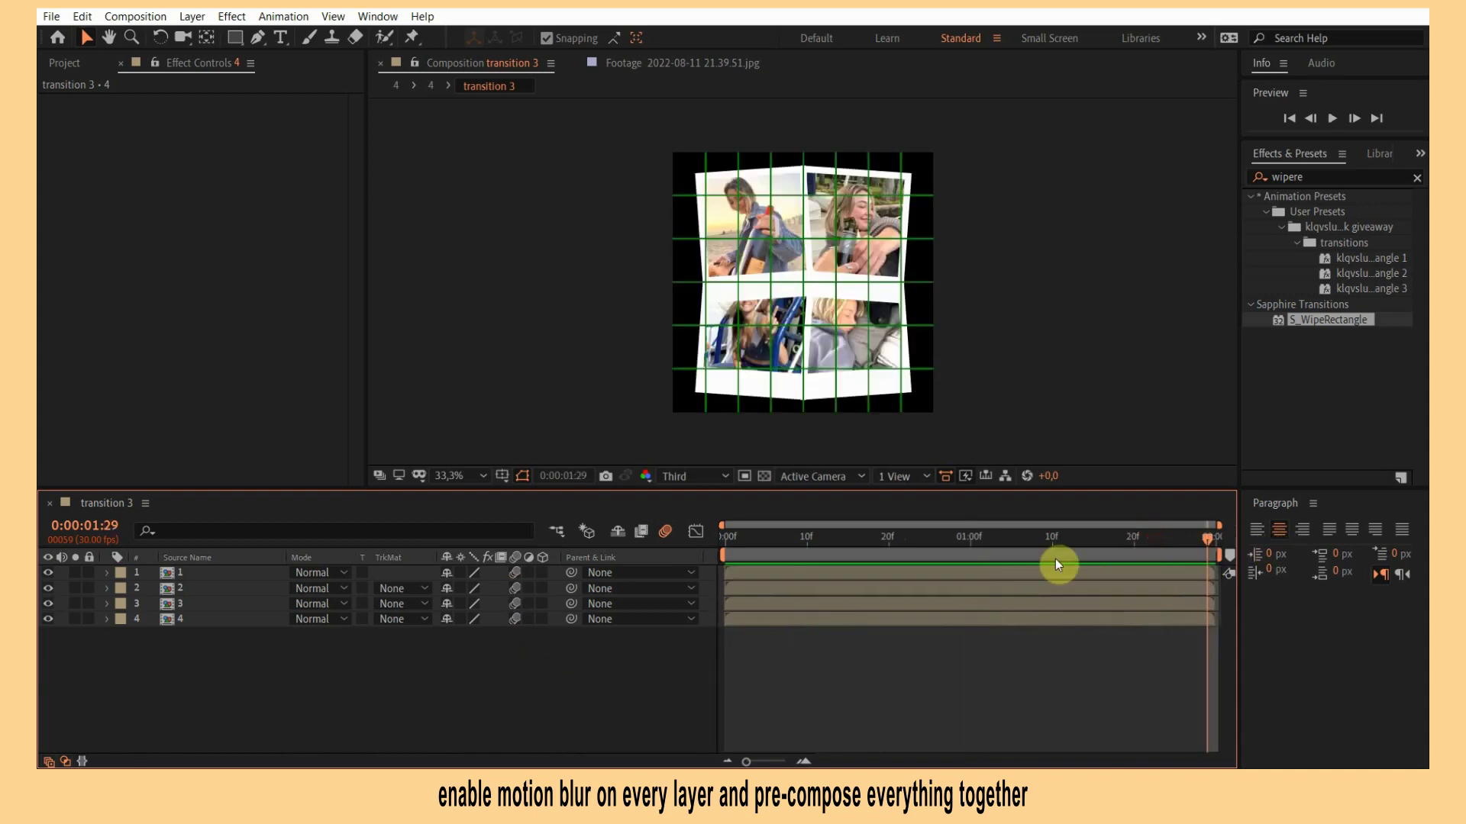
# Scale all four photo layers down together to 43% and preview the result.
pyautogui.press('s')
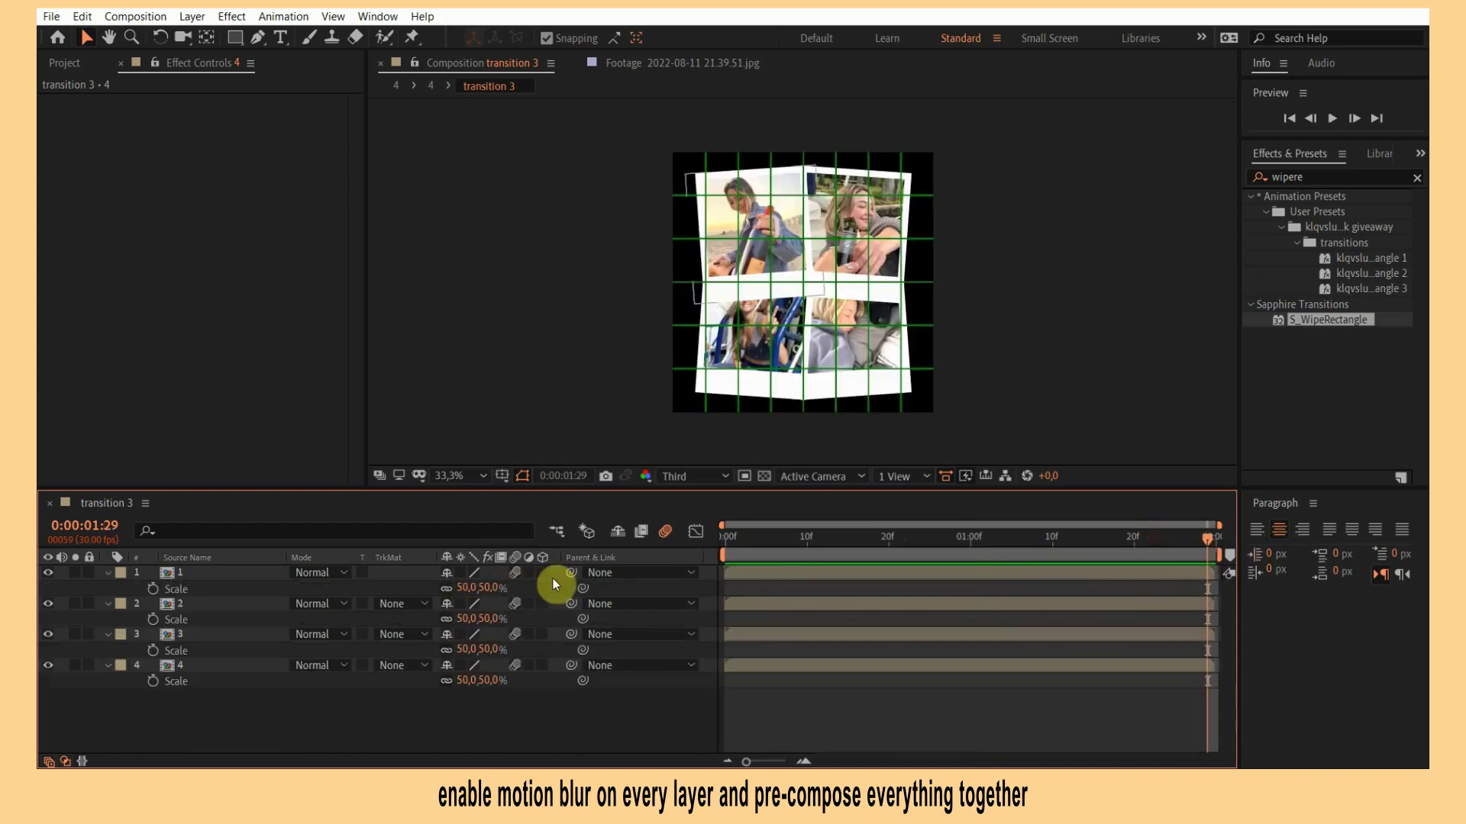
pyautogui.hotkey('ctrl', 'a')
pyautogui.moveTo(485, 585); pyautogui.dragTo(484, 587)
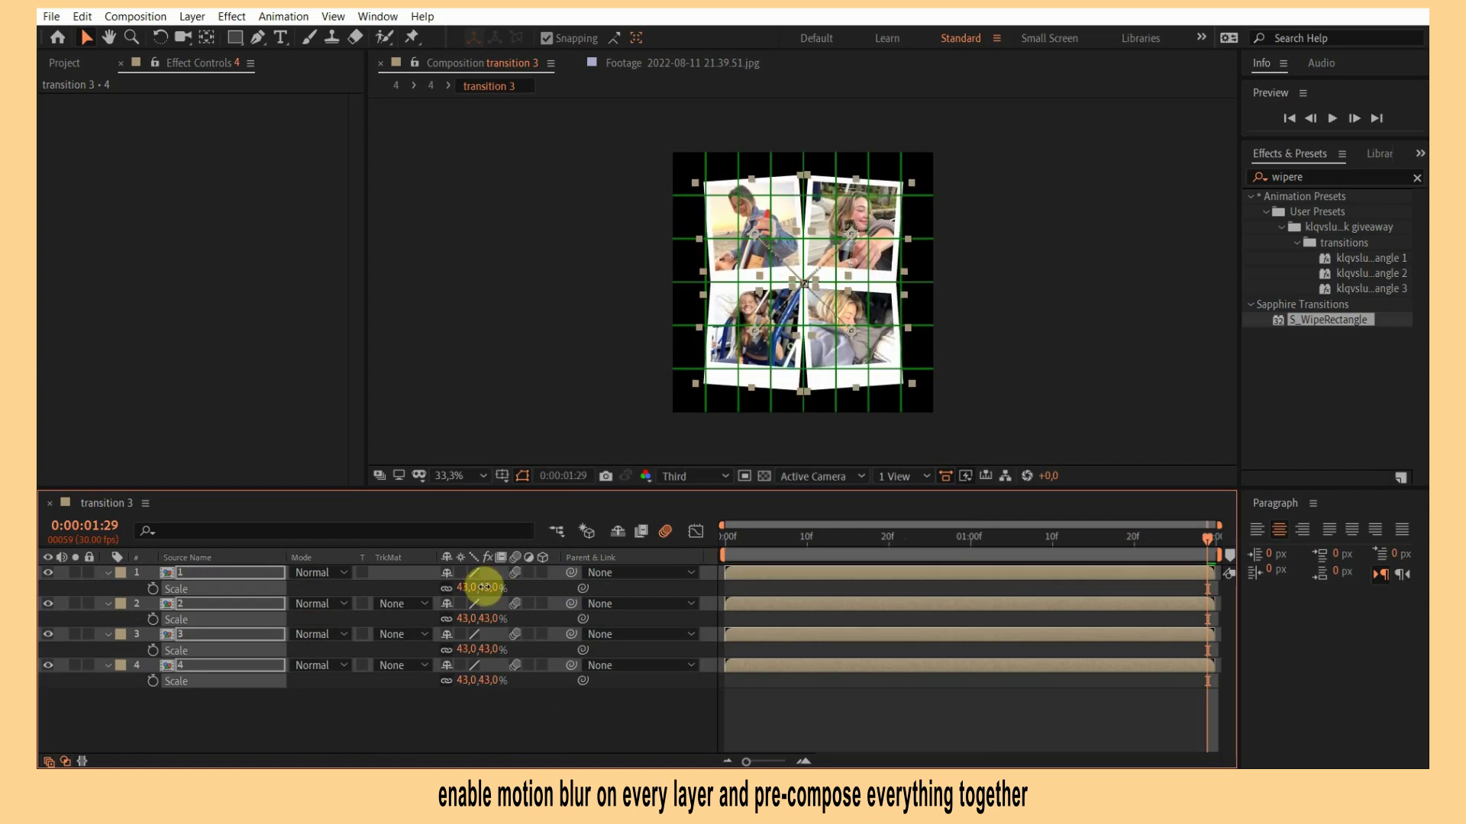
pyautogui.click(777, 732)
pyautogui.press('space')
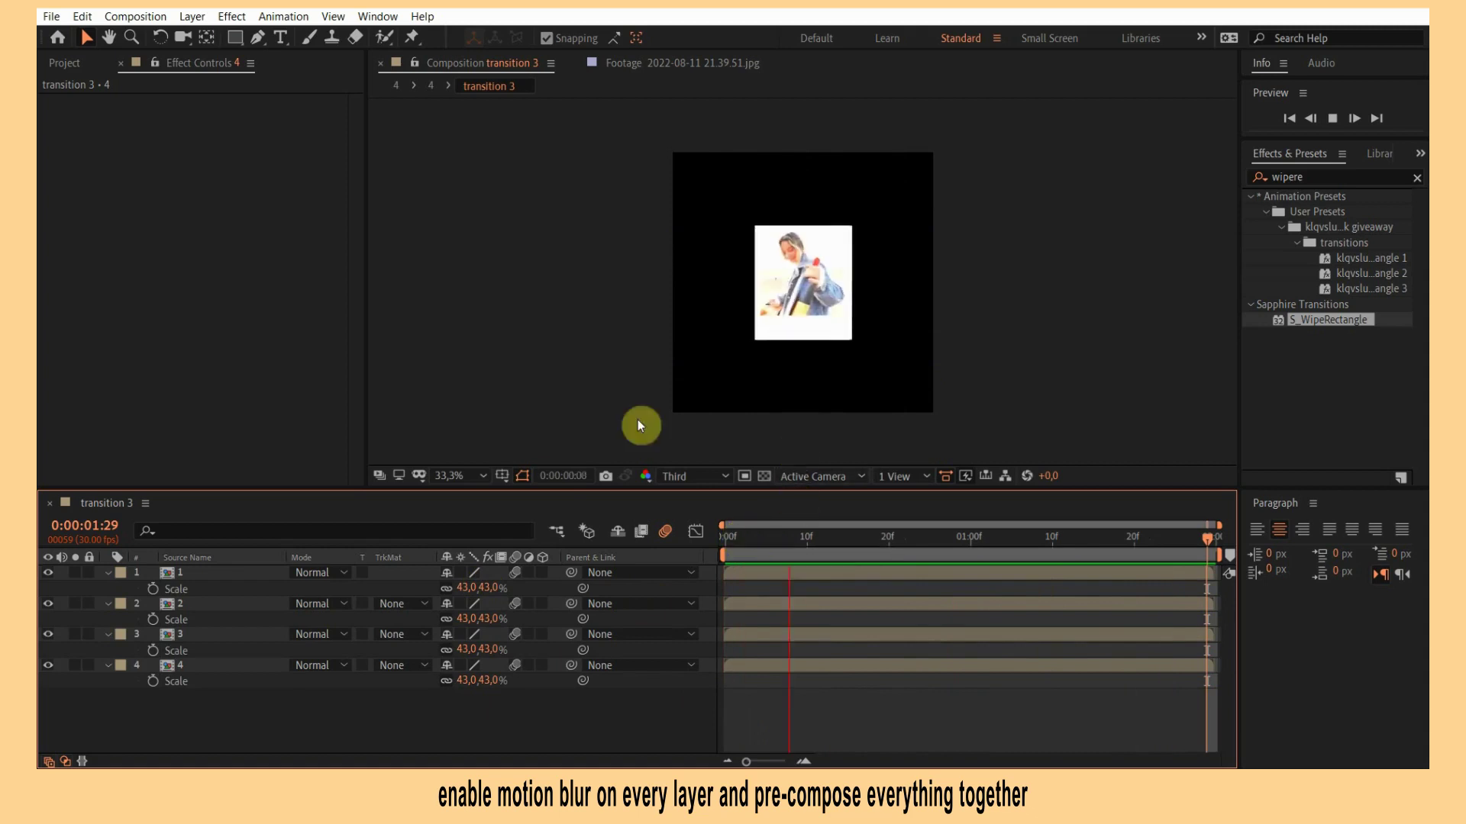
pyautogui.click(1207, 538)
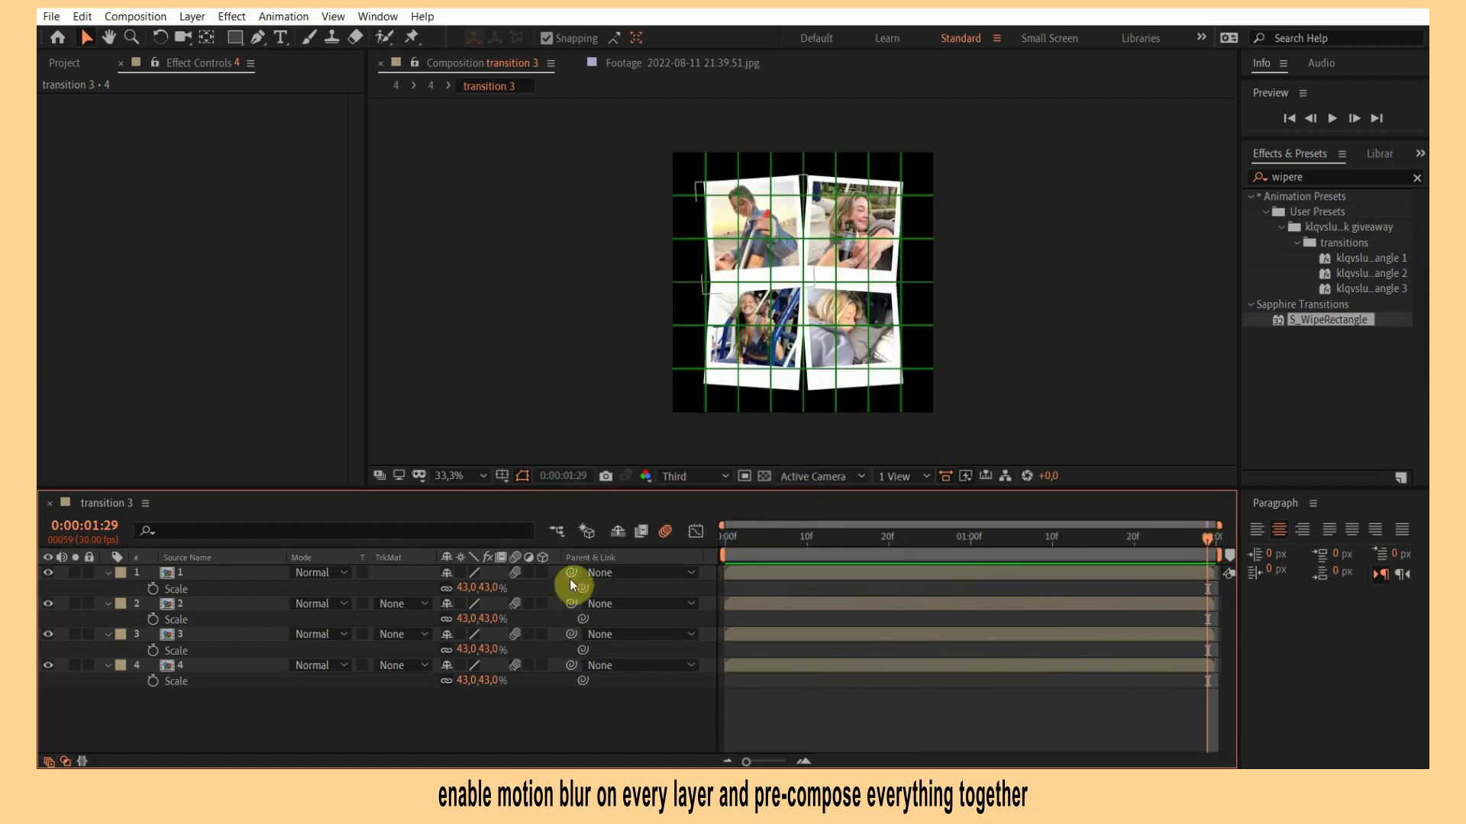
# Raise the four photos' shared Scale to 48% and preview again.
pyautogui.hotkey('ctrl', 'a')
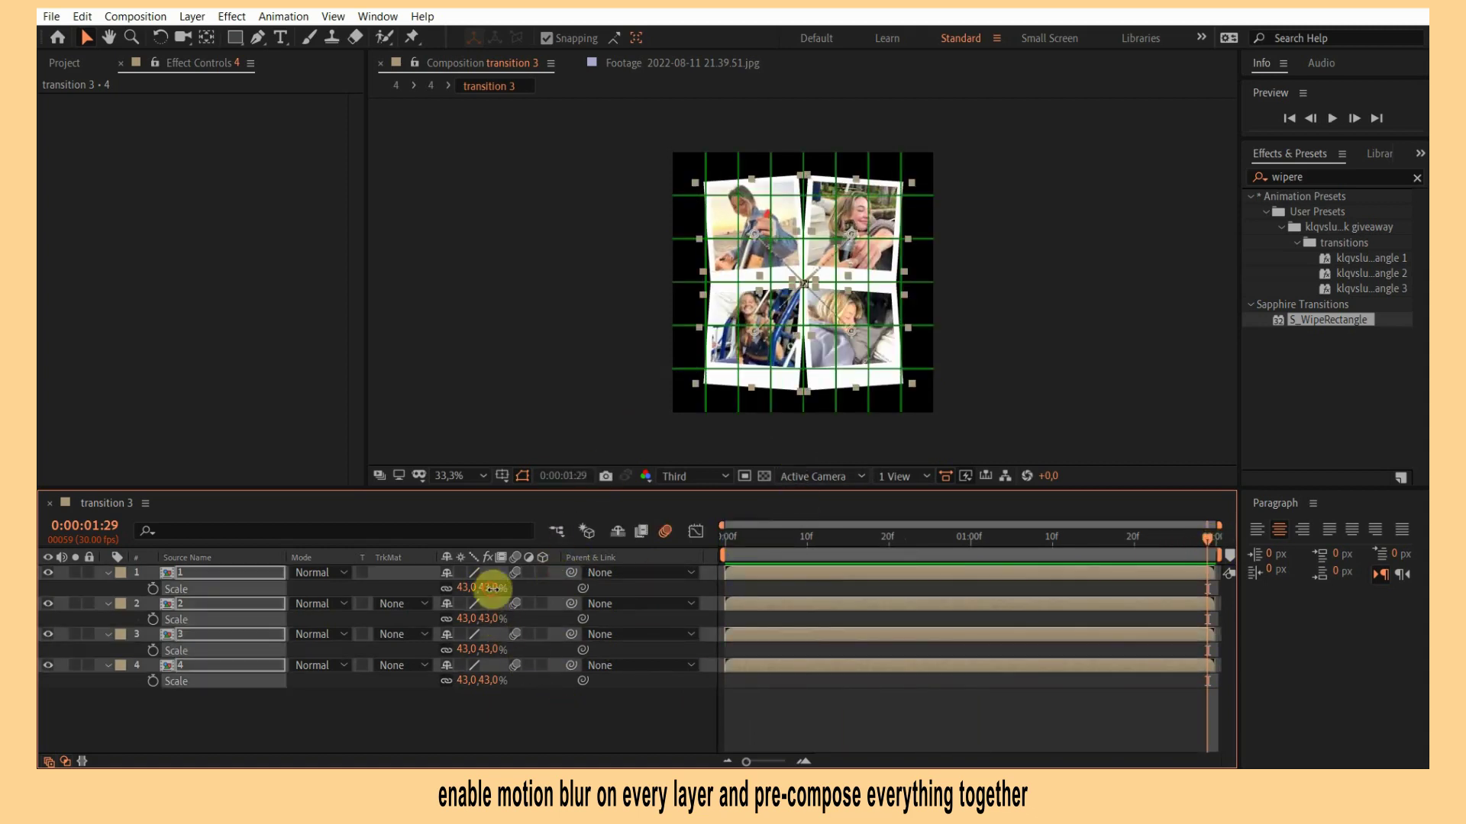
pyautogui.moveTo(491, 588); pyautogui.dragTo(495, 588)
pyautogui.press('space')
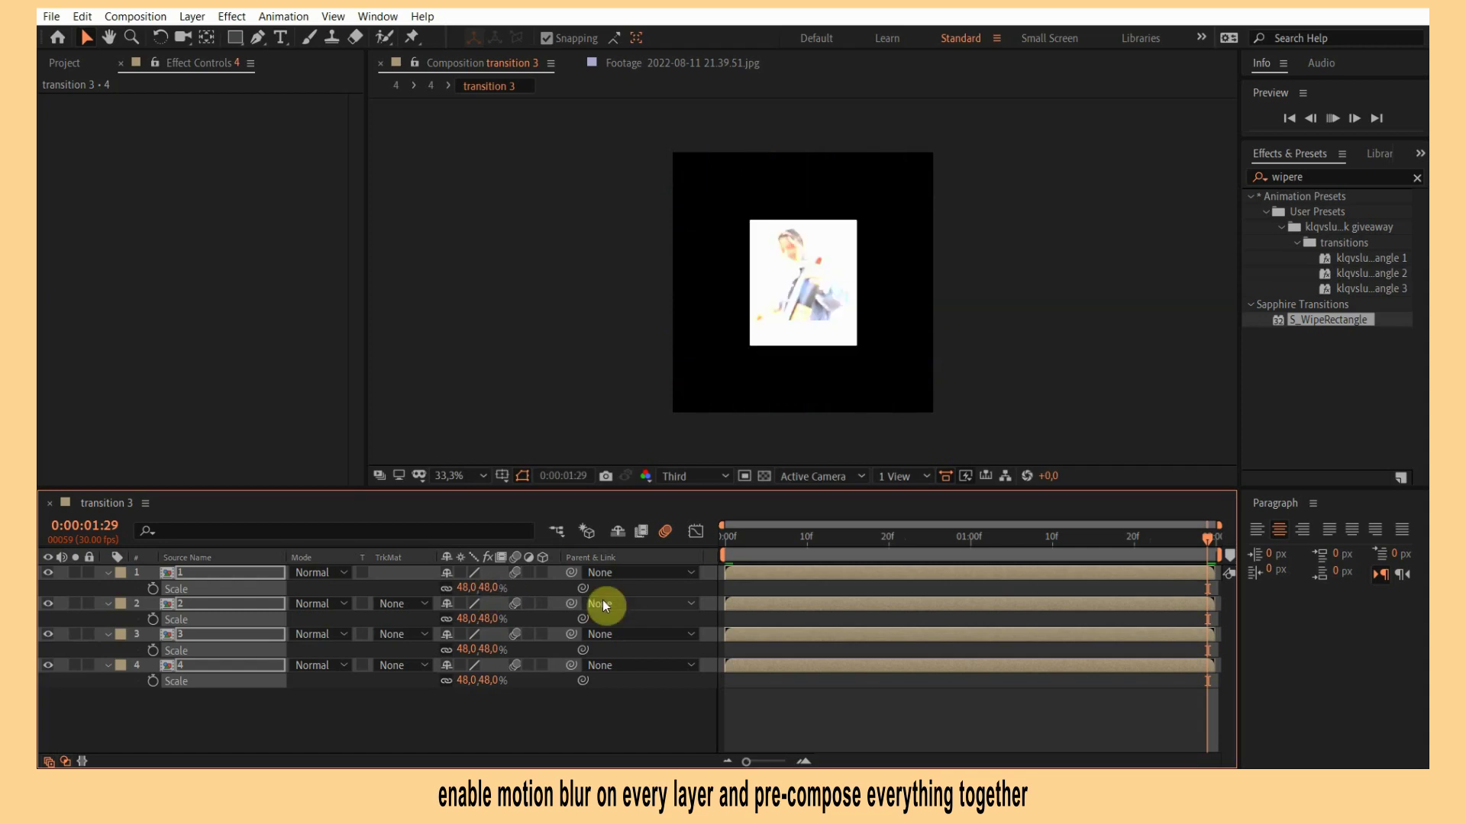
pyautogui.press('space')
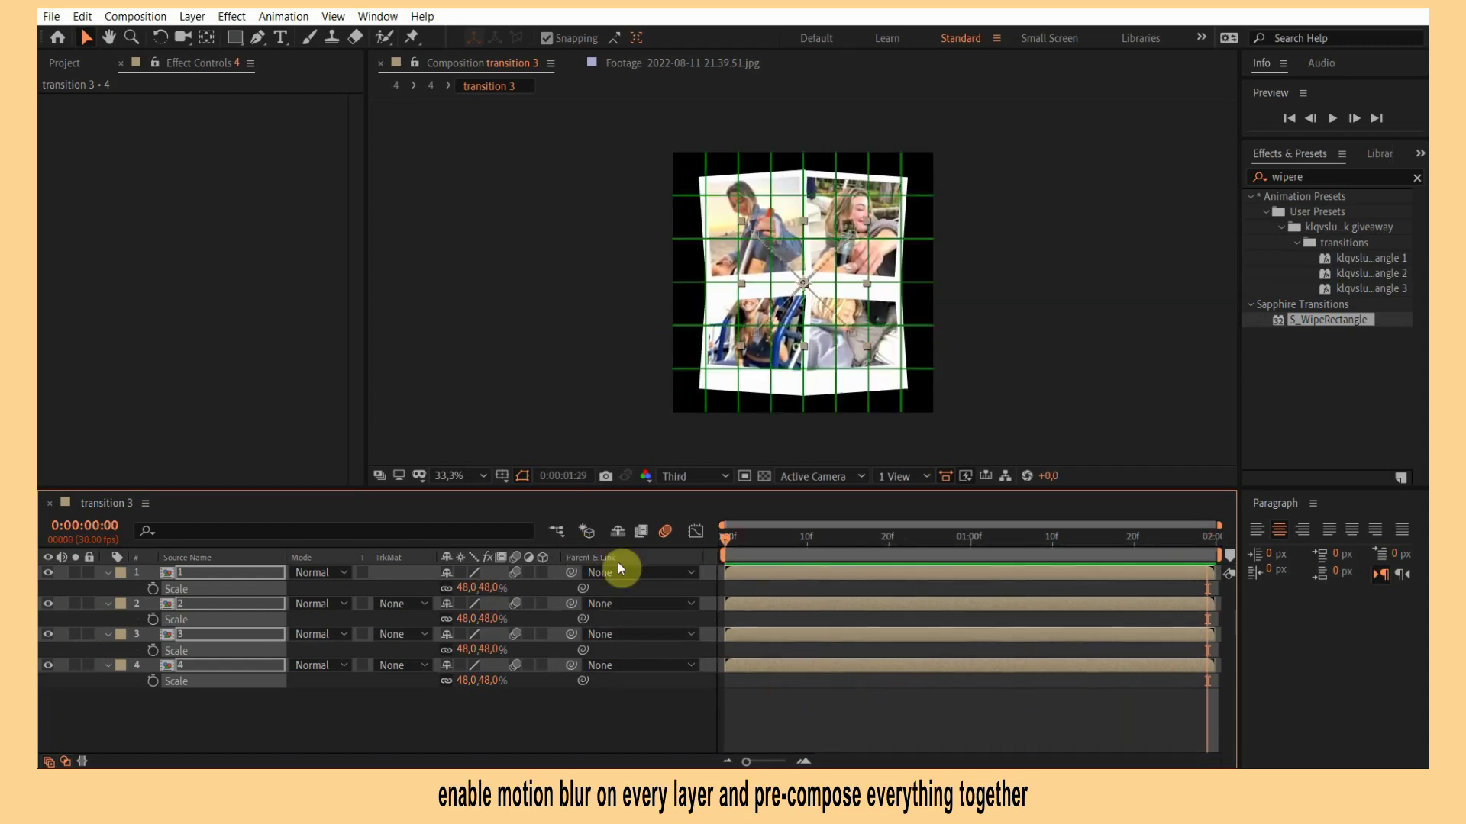
pyautogui.click(827, 699)
pyautogui.hotkey('ctrl', 'a')
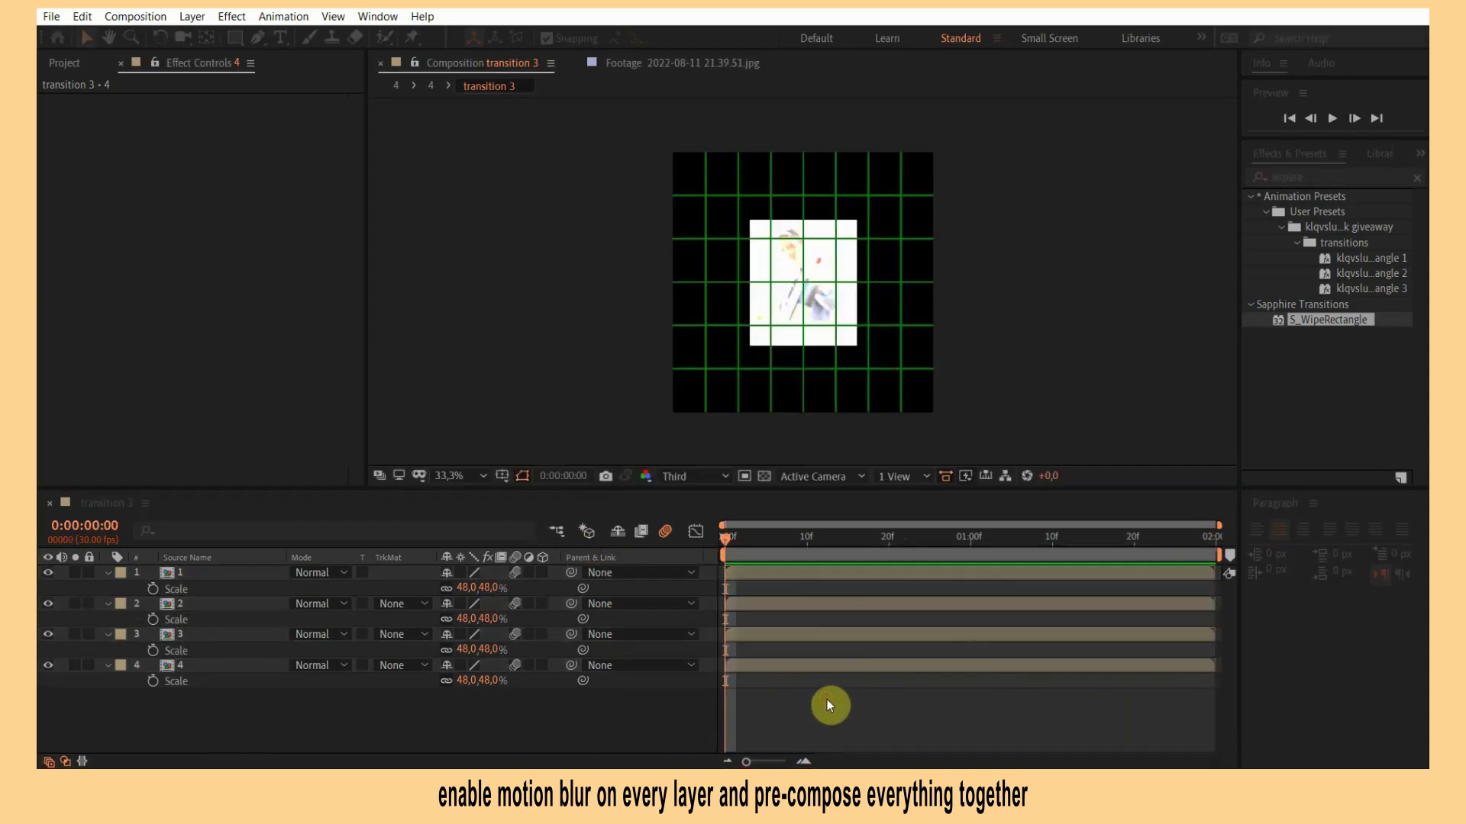
# Pre-compose the four photo layers into Pre-comp 1 and duplicate it.
pyautogui.press('u')
pyautogui.hotkey('ctrl', 'a')
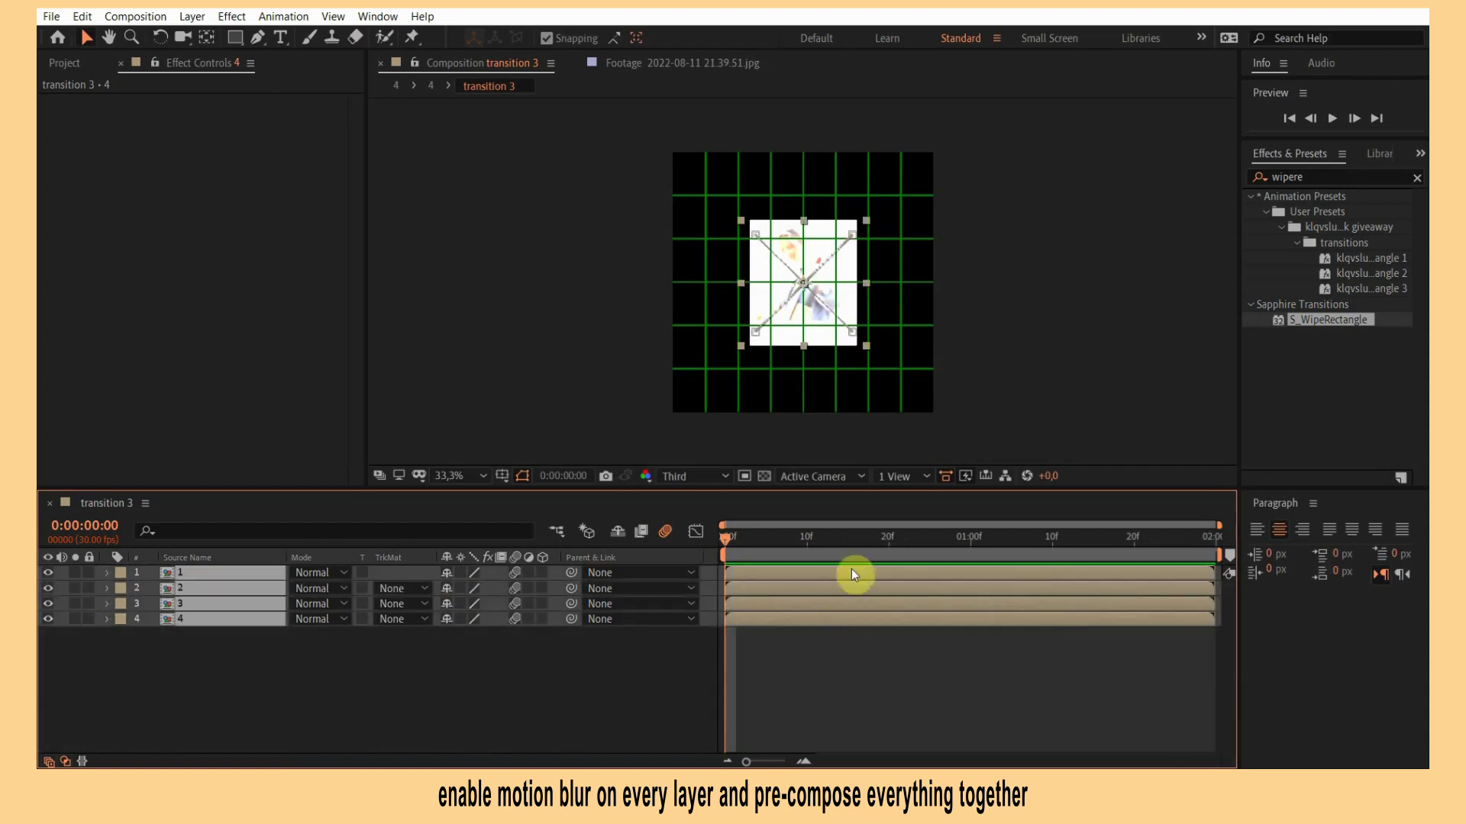
pyautogui.hotkey('ctrl', 'shift', 'c')
pyautogui.press('Return')
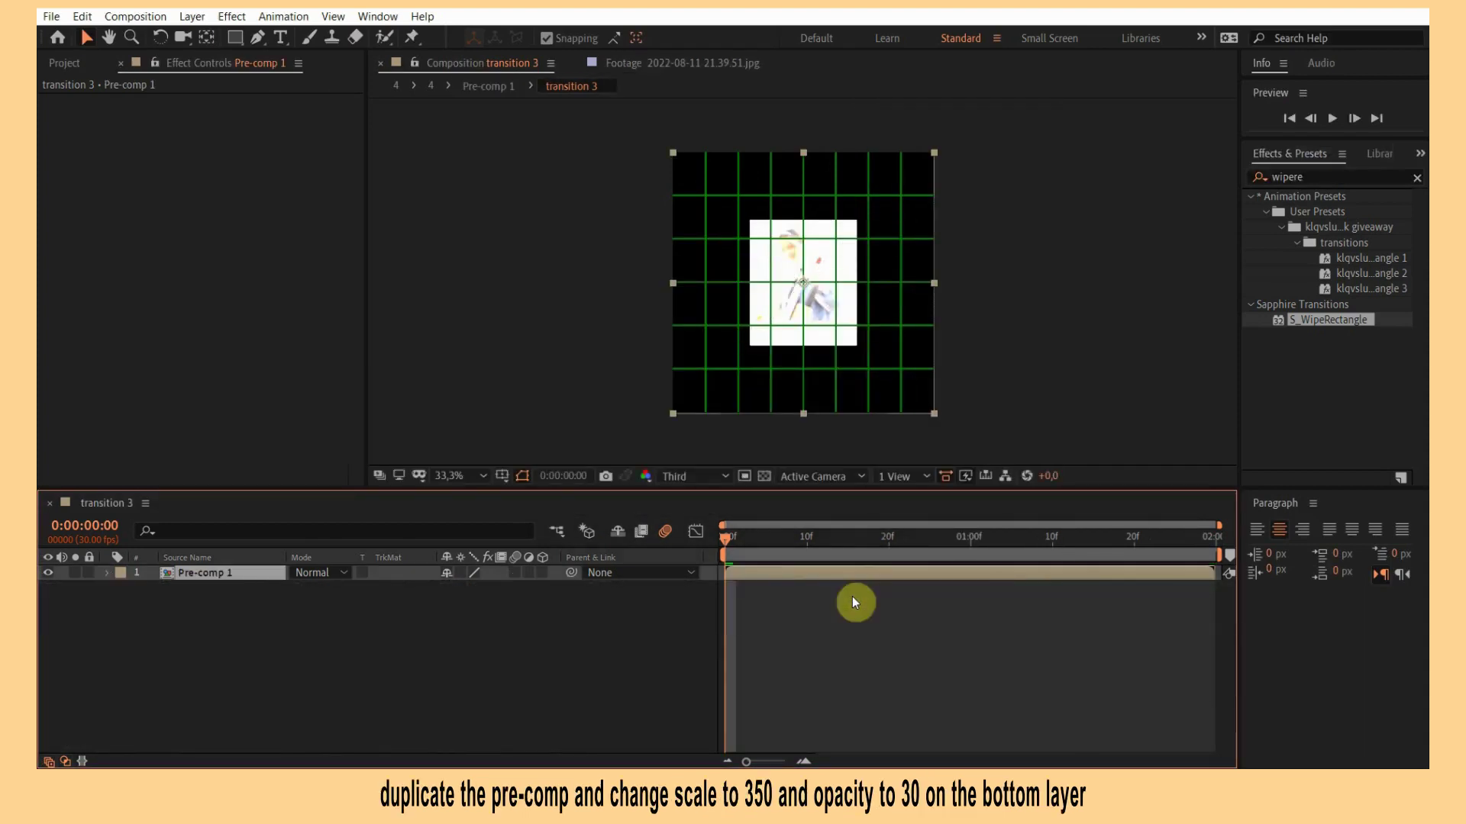
pyautogui.hotkey('ctrl', 'd')
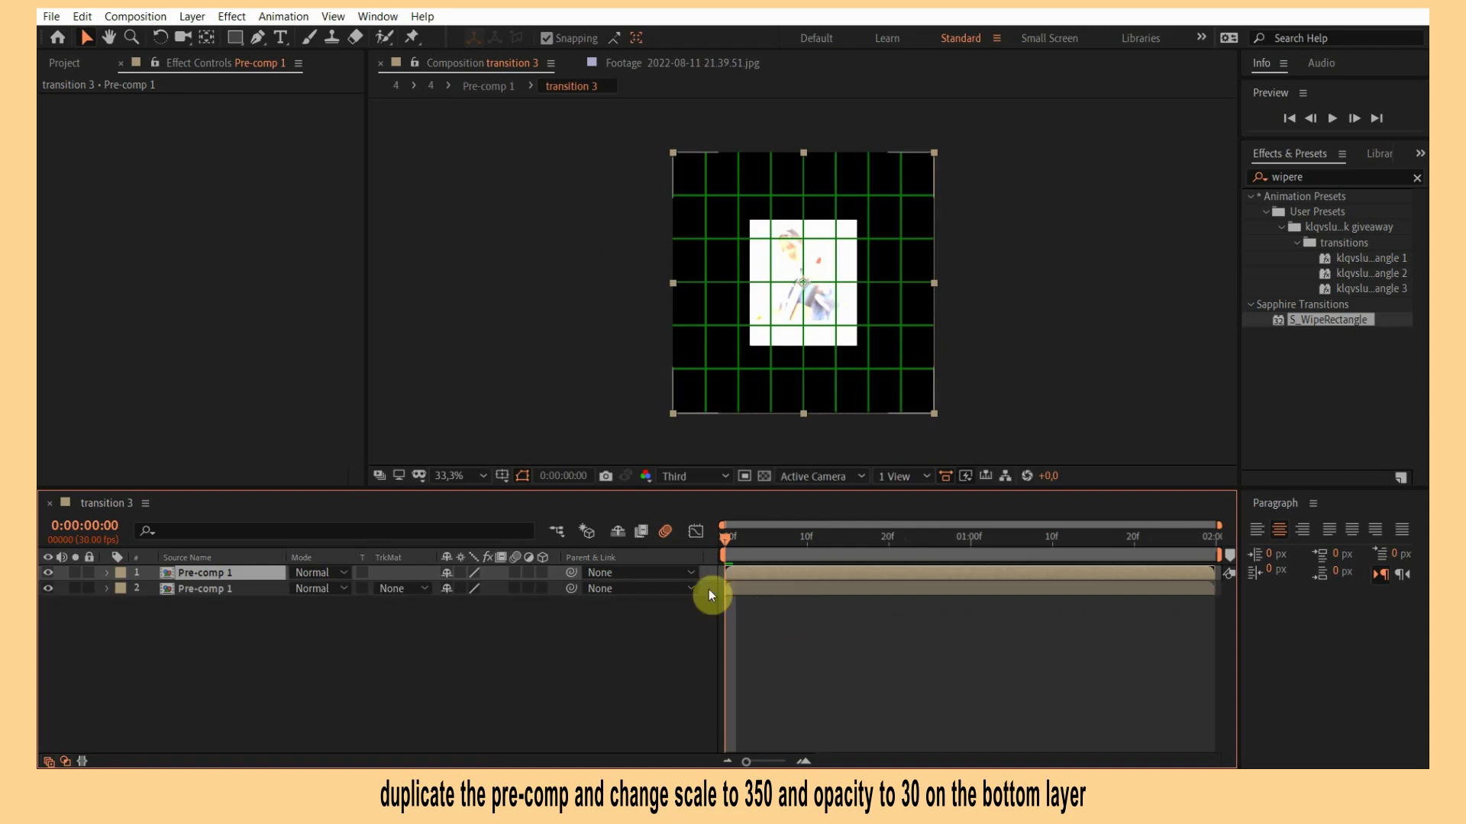
# Enlarge the lower Pre-comp 1 copy to fill the frame and set its Opacity to 30%.
pyautogui.click(199, 610)
pyautogui.press('s')
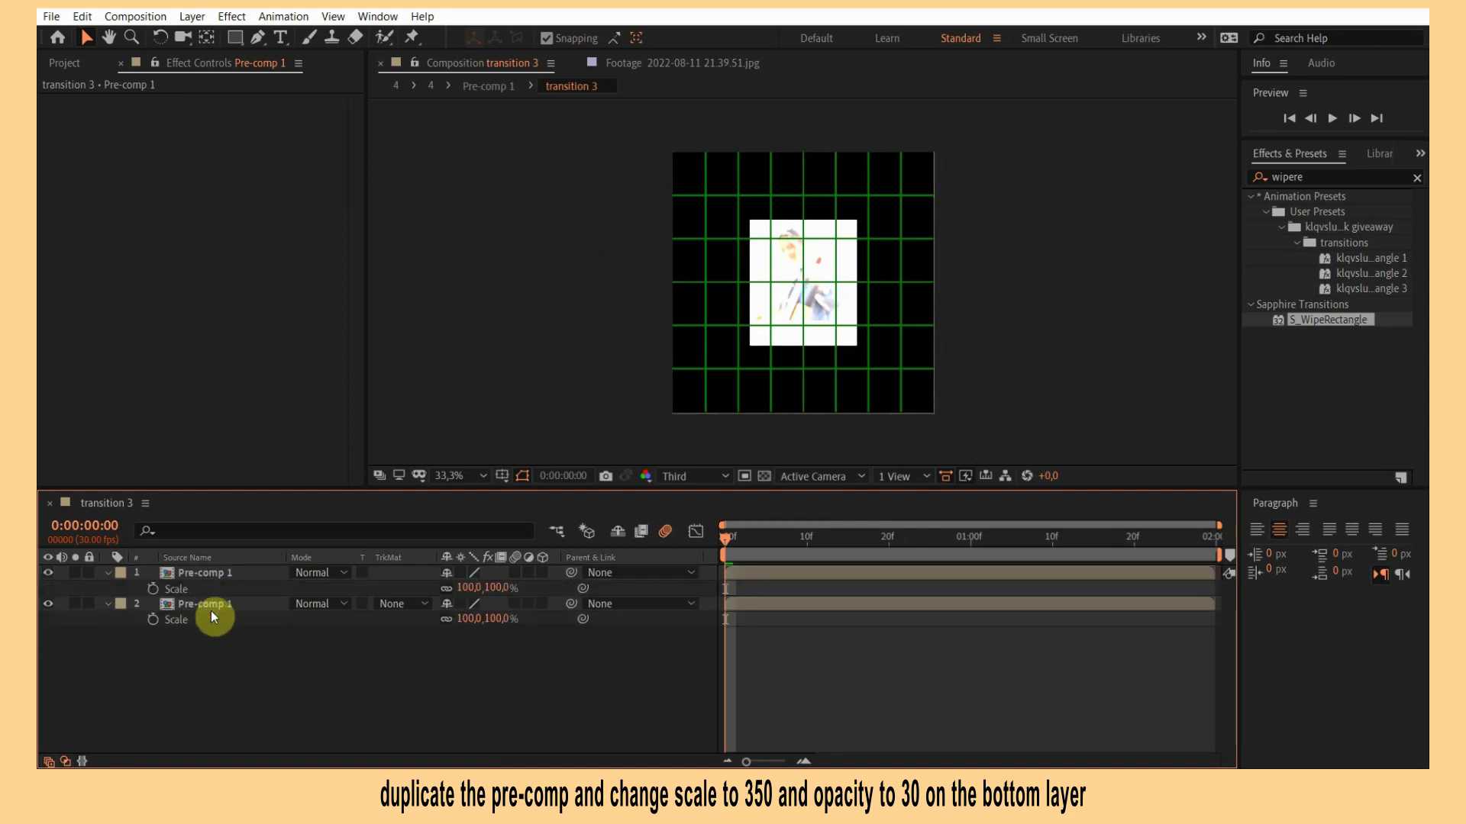
pyautogui.moveTo(510, 618); pyautogui.dragTo(773, 646)
pyautogui.press('t')
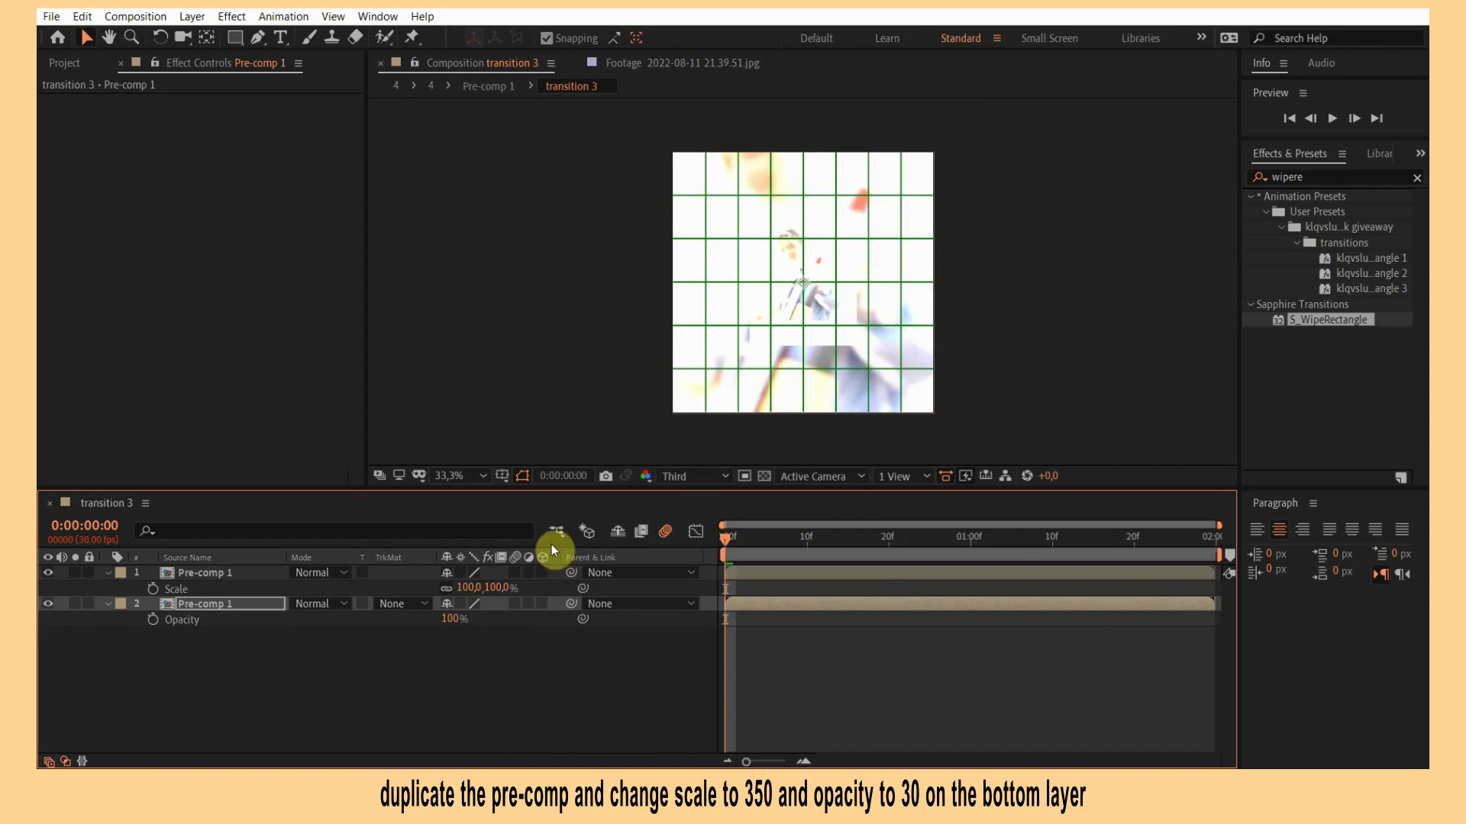
pyautogui.click(451, 620)
pyautogui.write('30')
pyautogui.press('Return')
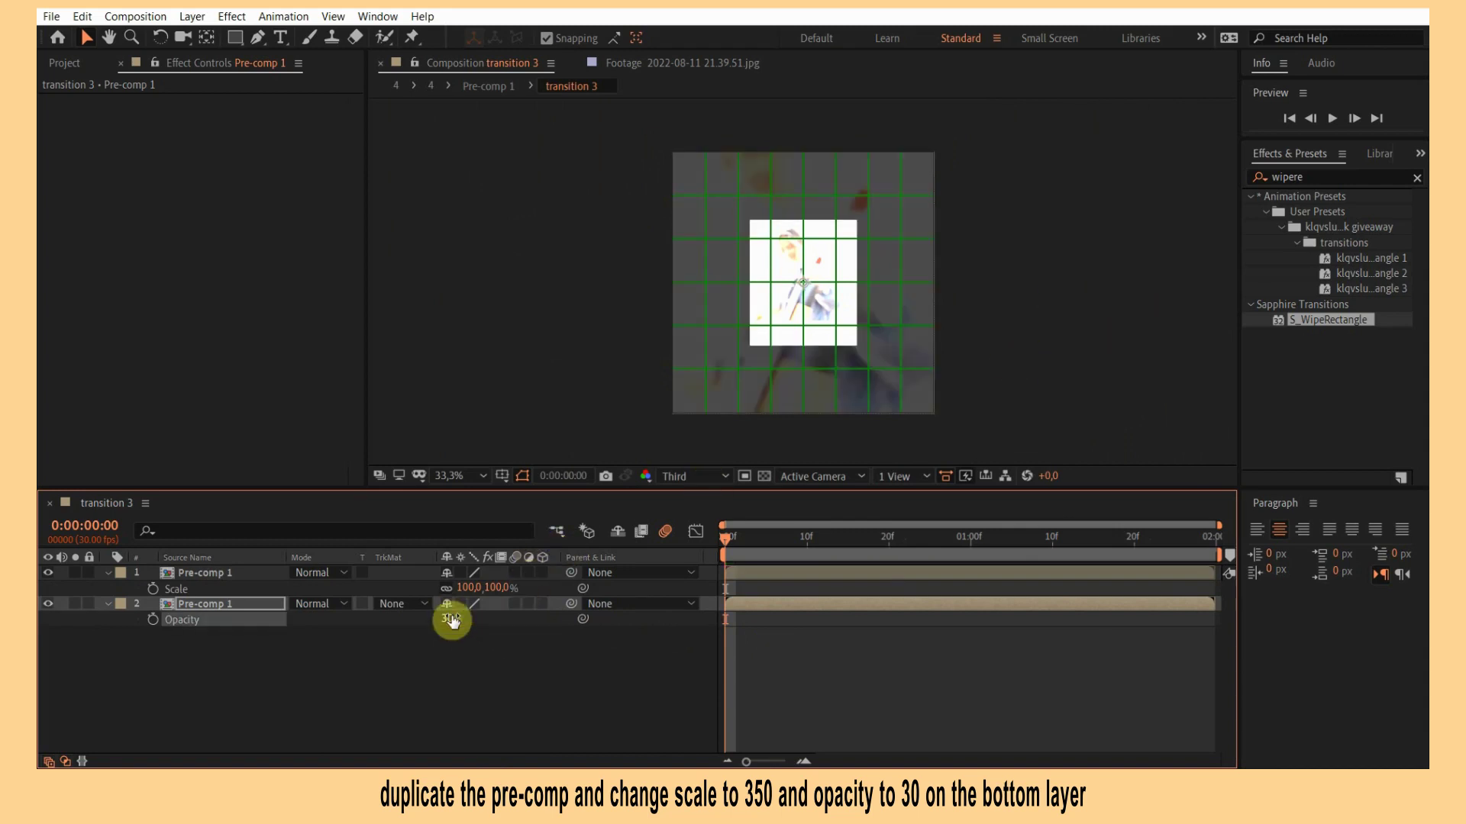
pyautogui.click(1321, 178)
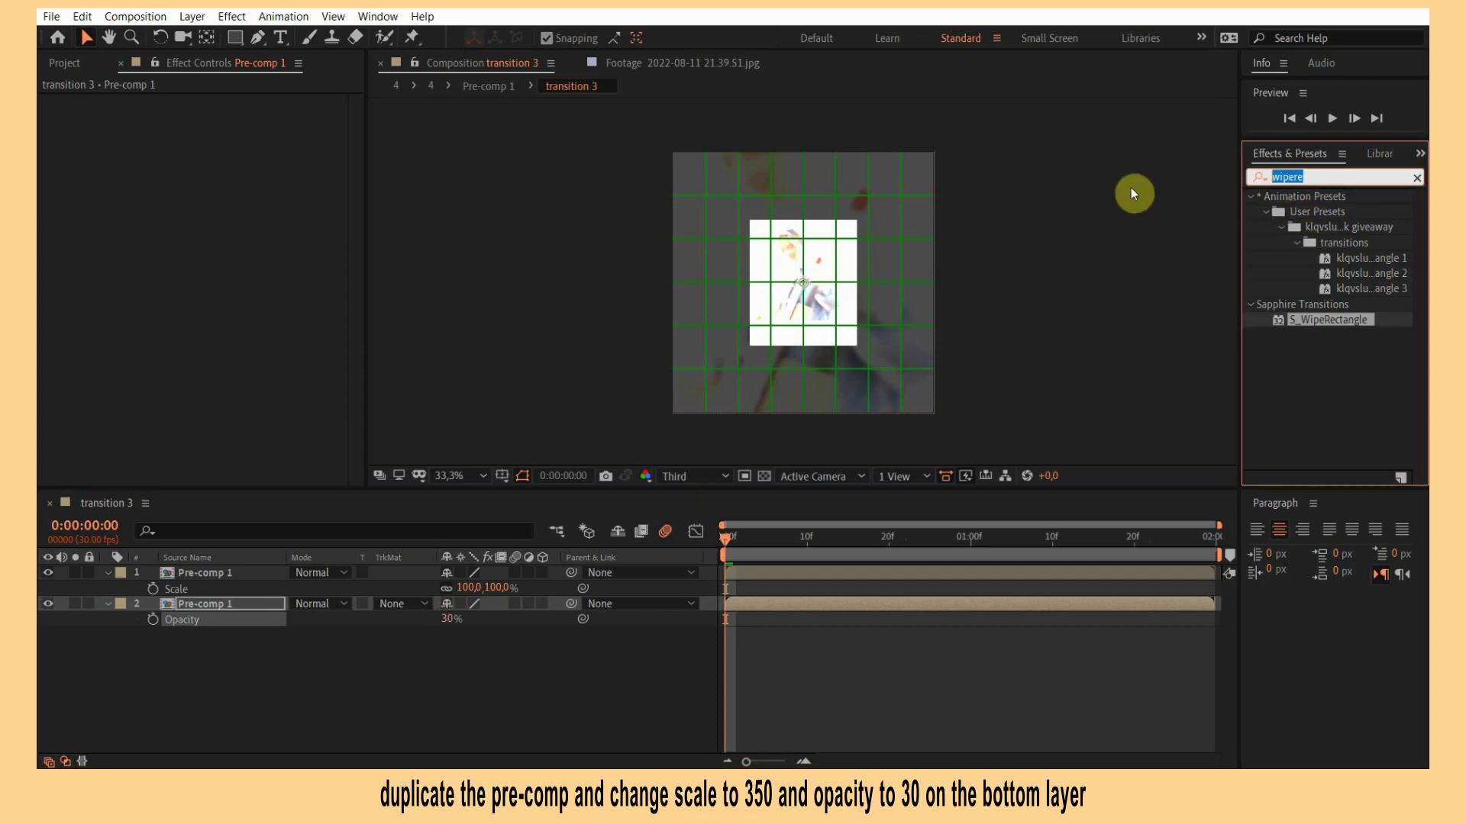
pyautogui.click(827, 675)
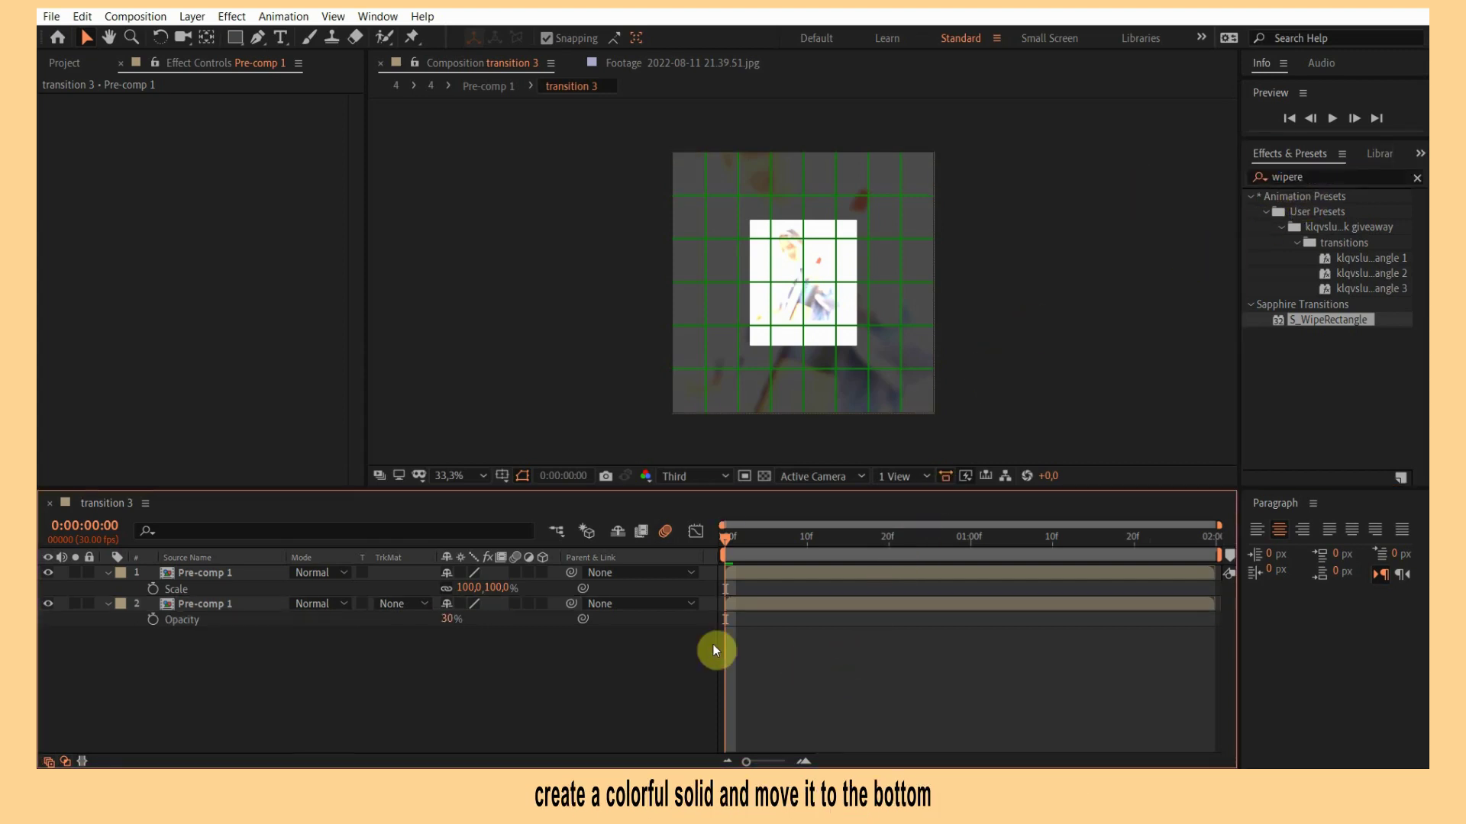
# Create a light peach FFD593 solid, move it below both pre-comp copies, and preview.
pyautogui.hotkey('ctrl', 'y')
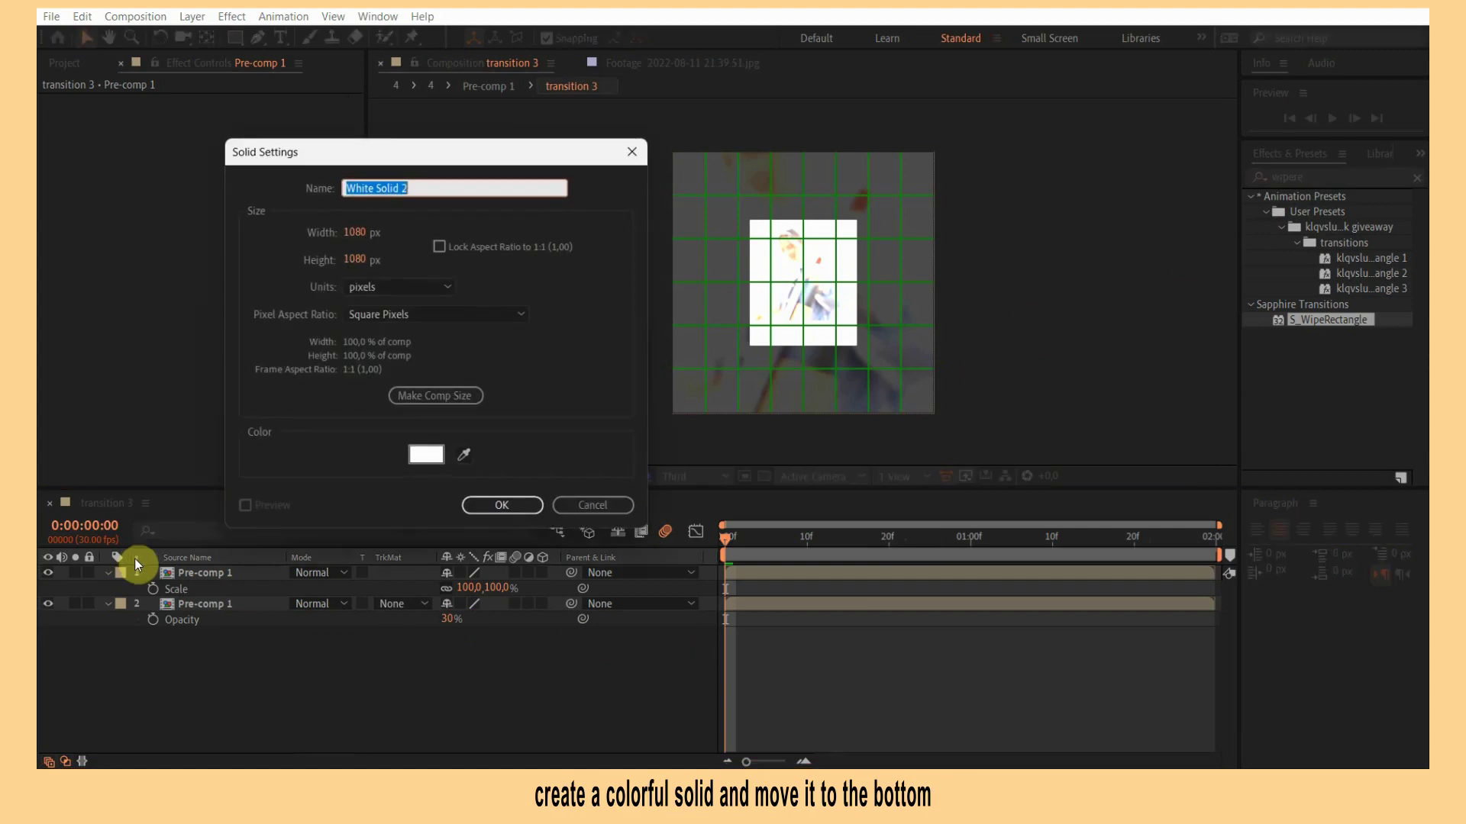
pyautogui.click(441, 452)
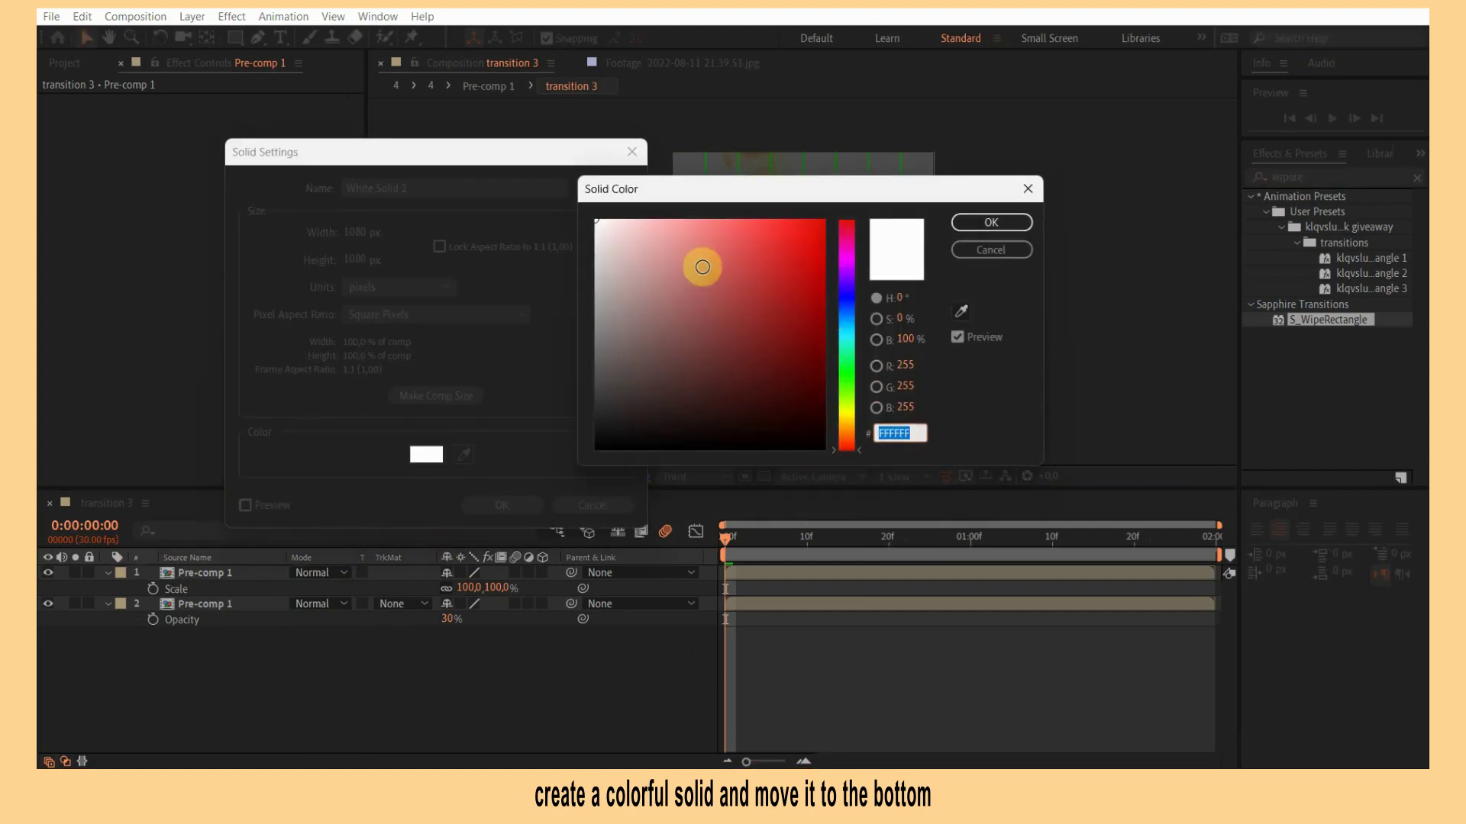
pyautogui.click(849, 428)
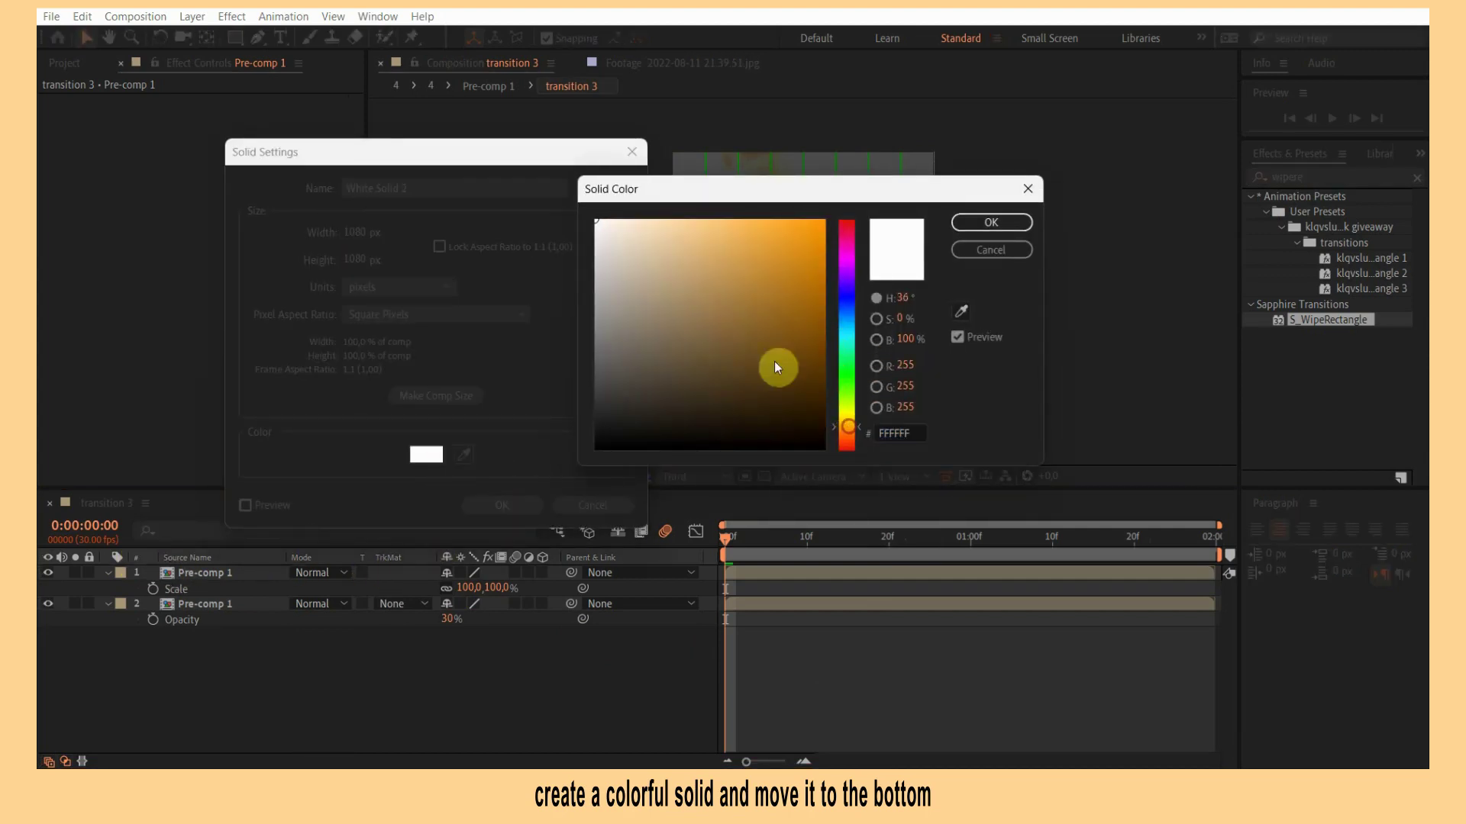
pyautogui.moveTo(692, 244); pyautogui.dragTo(693, 171)
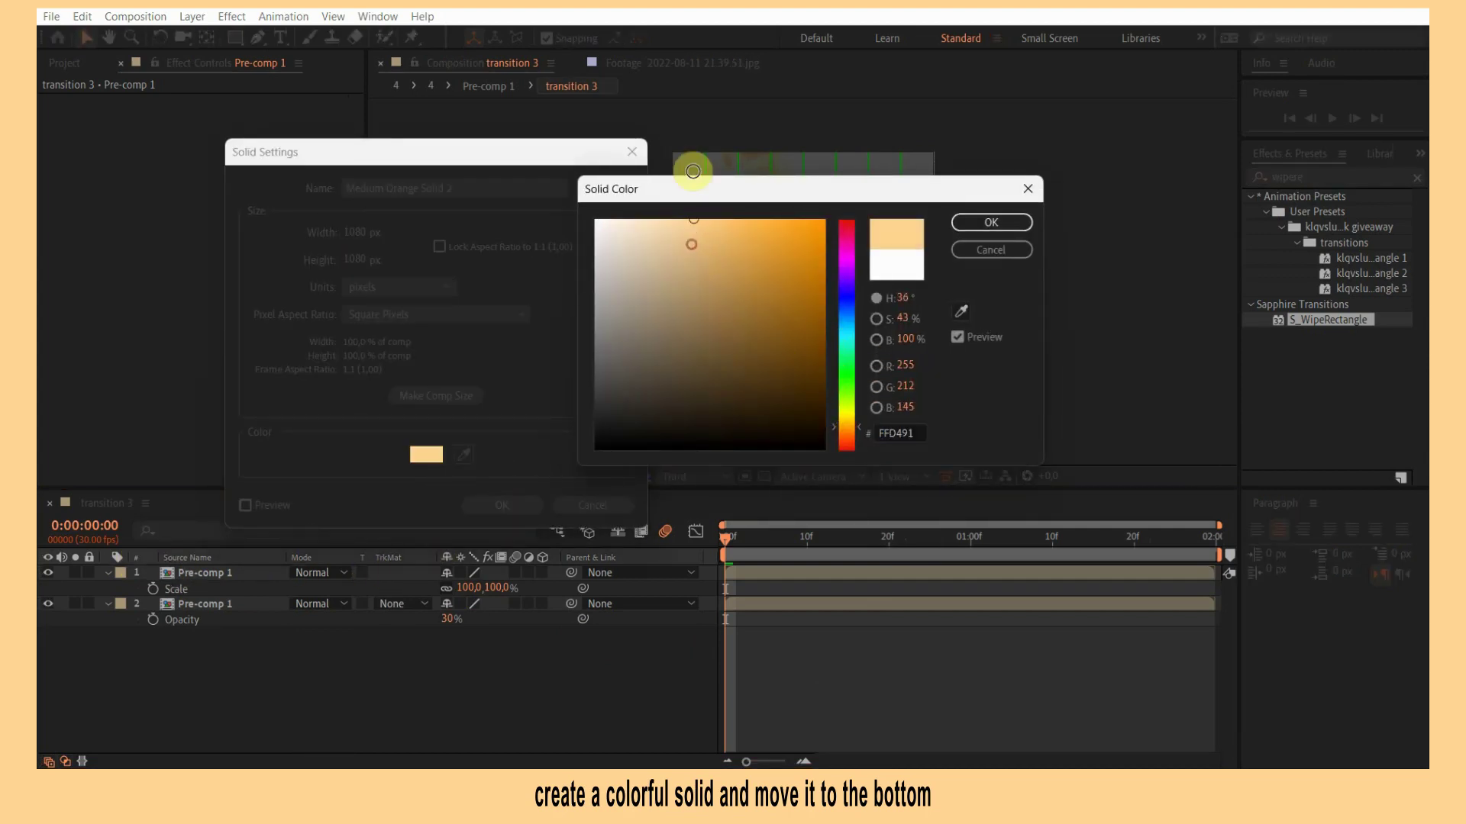
pyautogui.click(977, 223)
pyautogui.click(478, 506)
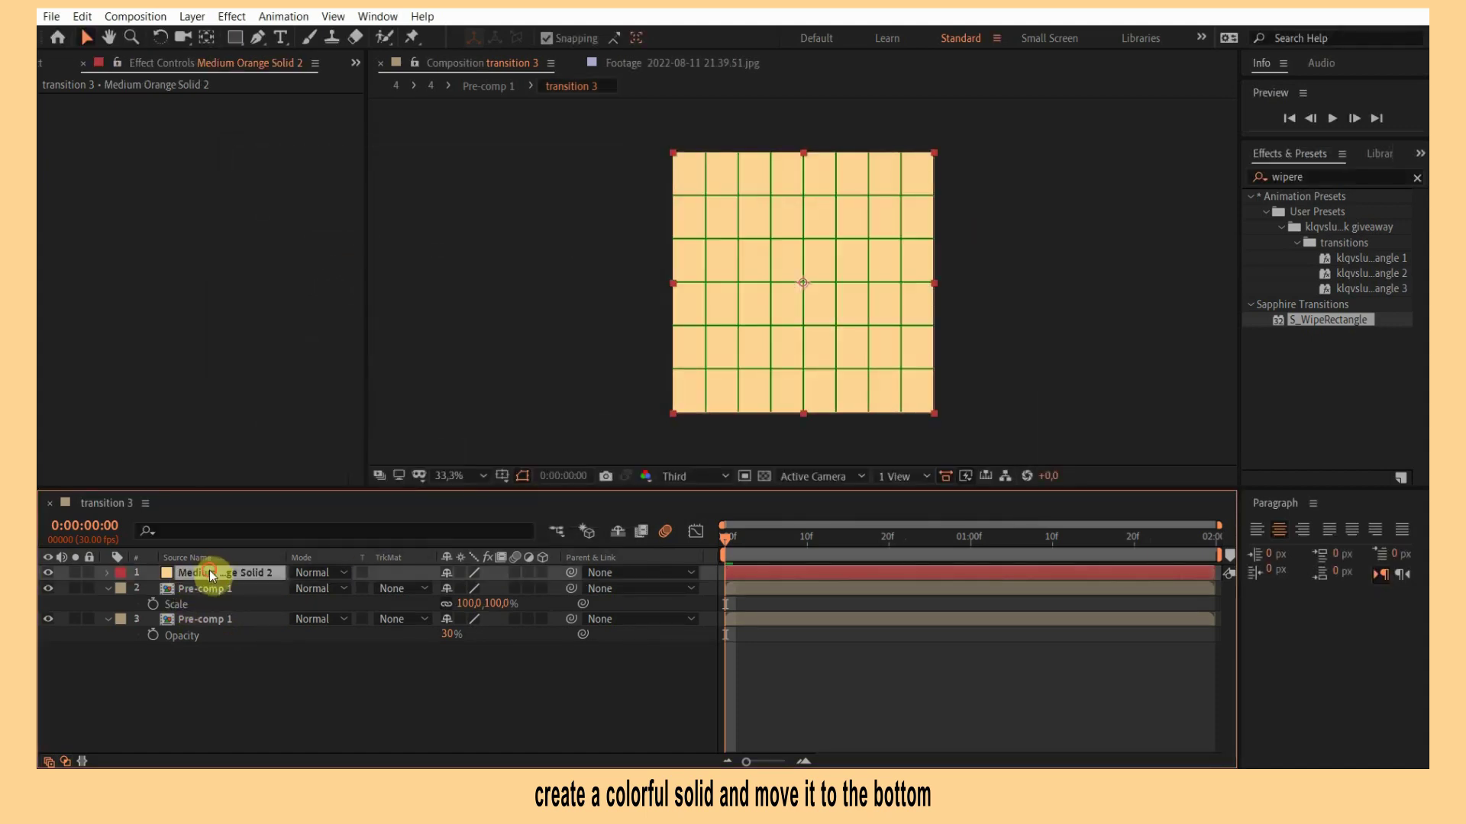
pyautogui.moveTo(212, 576); pyautogui.dragTo(212, 670)
pyautogui.click(920, 666)
pyautogui.press('space')
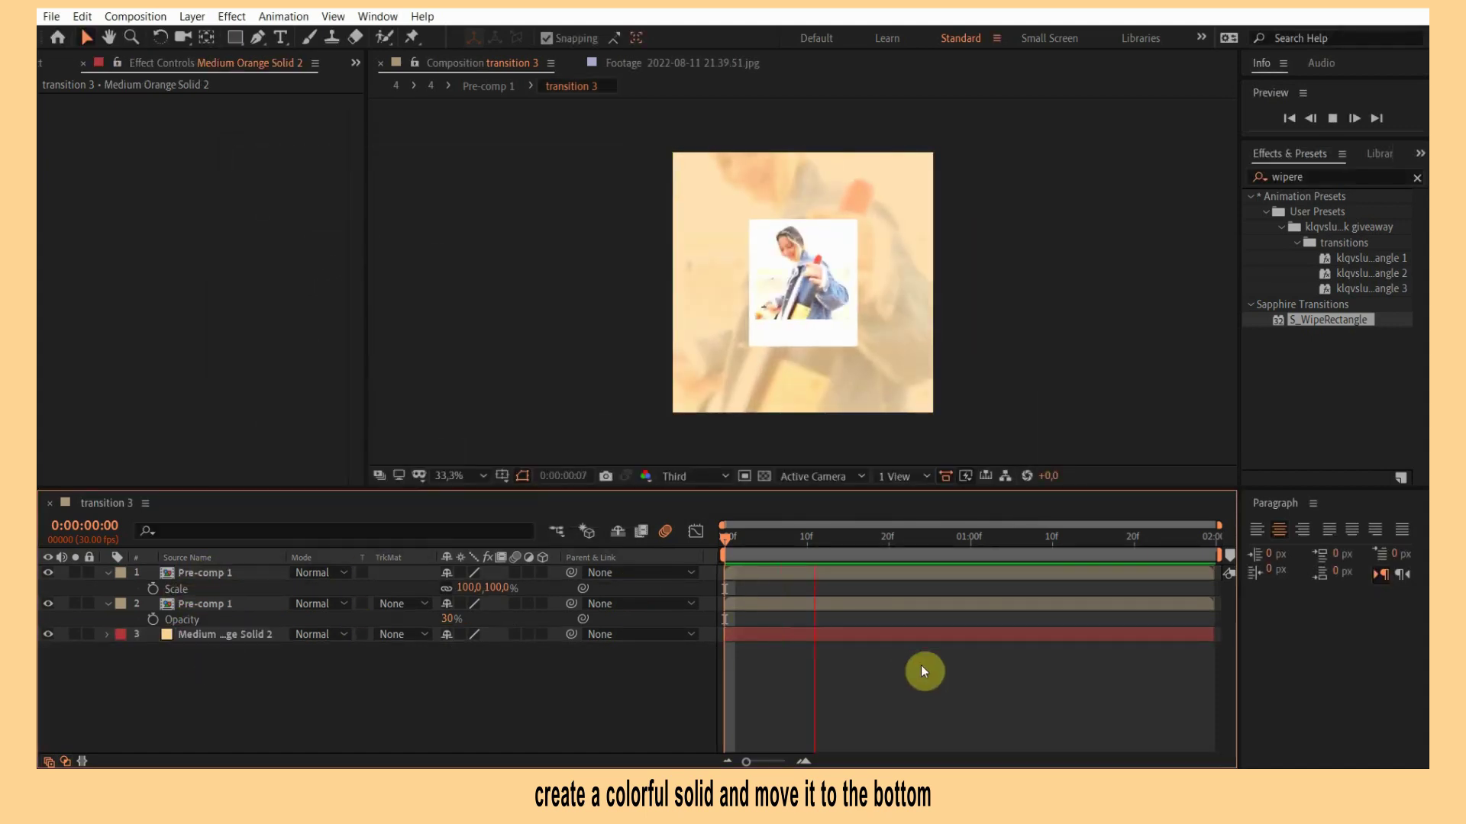
# Save the project, turn off the Proportional Grid overlay, and play the finished transition.
pyautogui.hotkey('ctrl', 's')
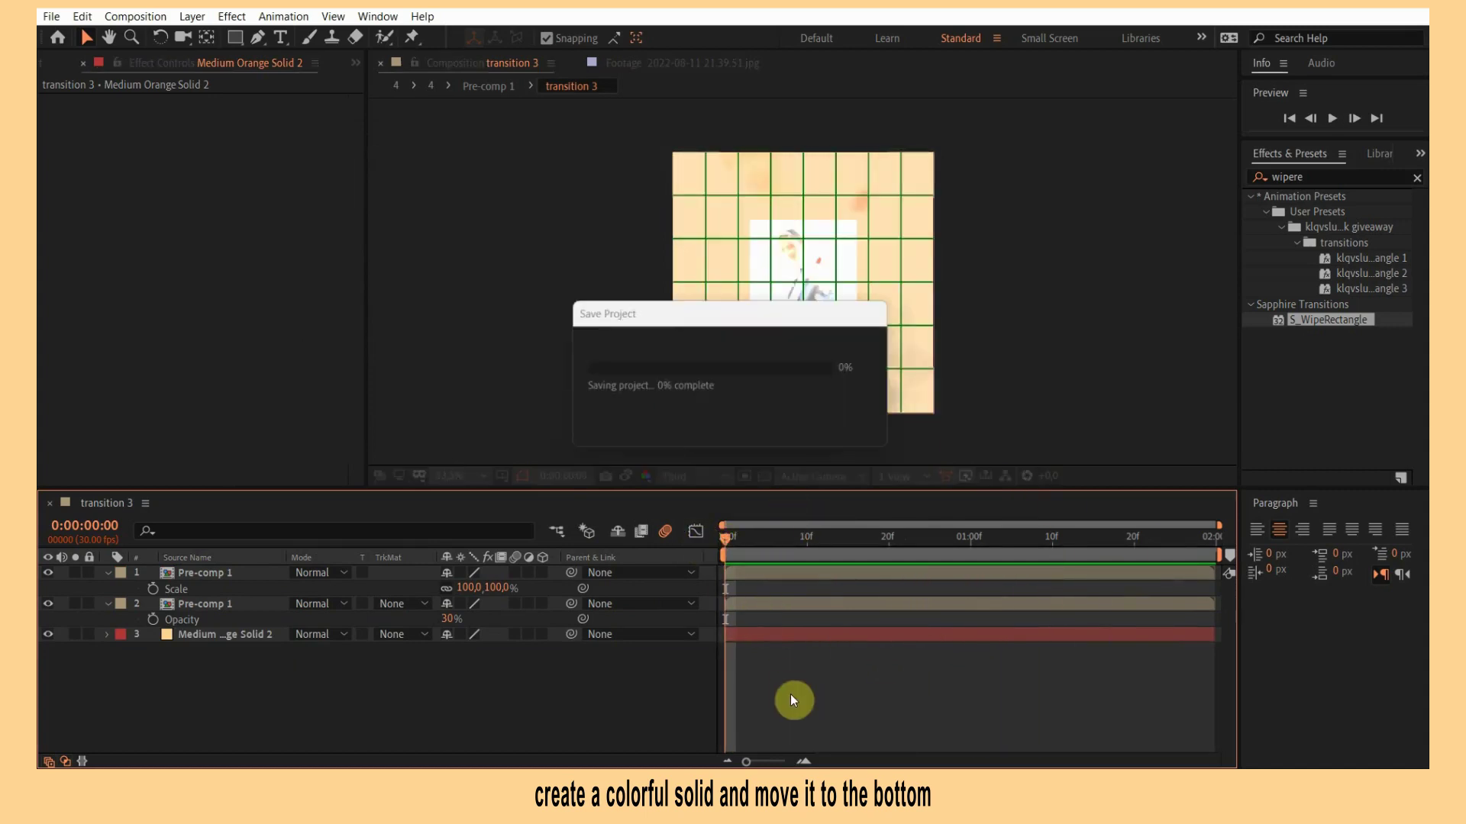
pyautogui.click(501, 475)
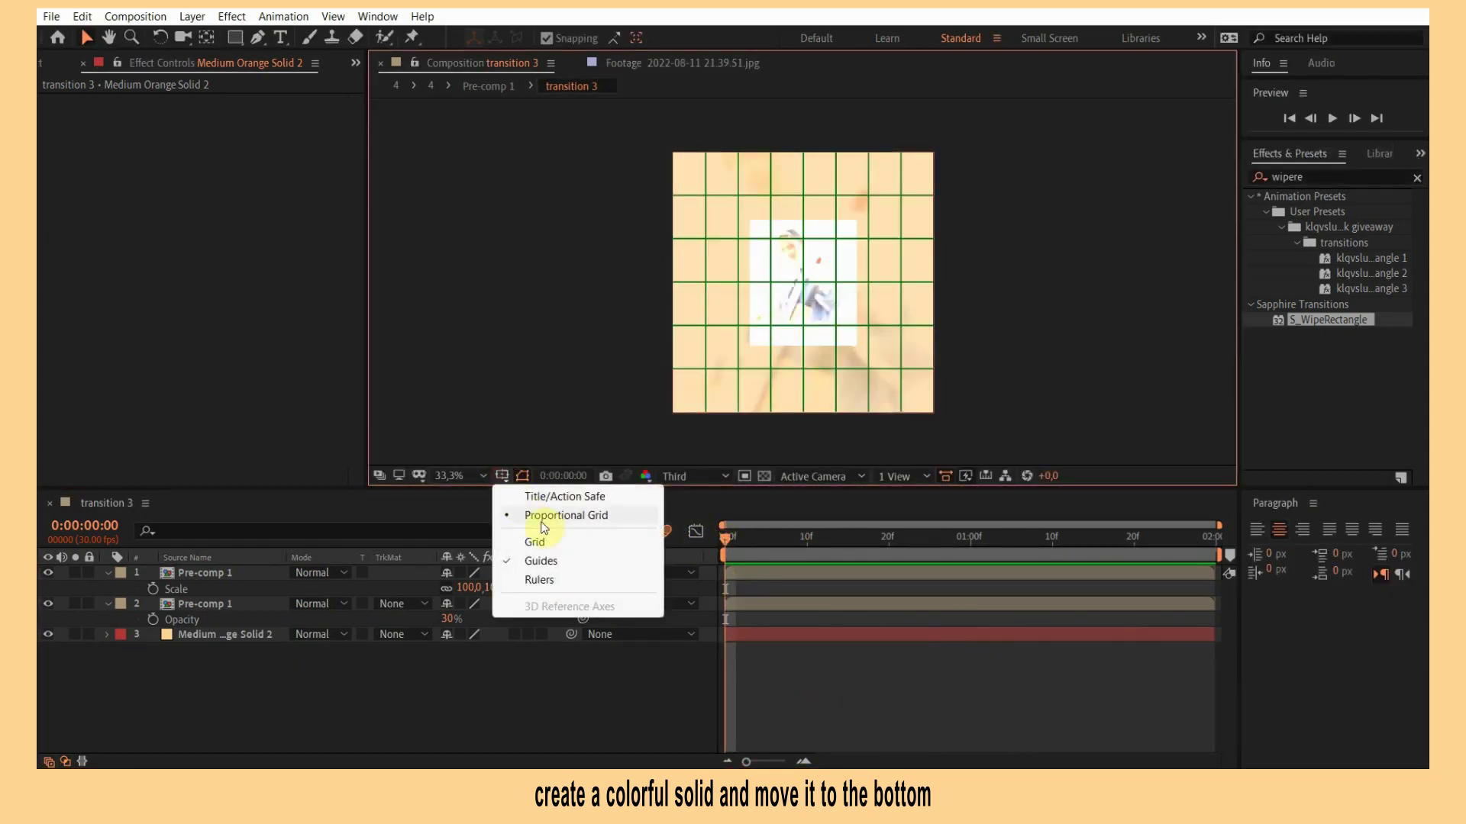
pyautogui.click(547, 521)
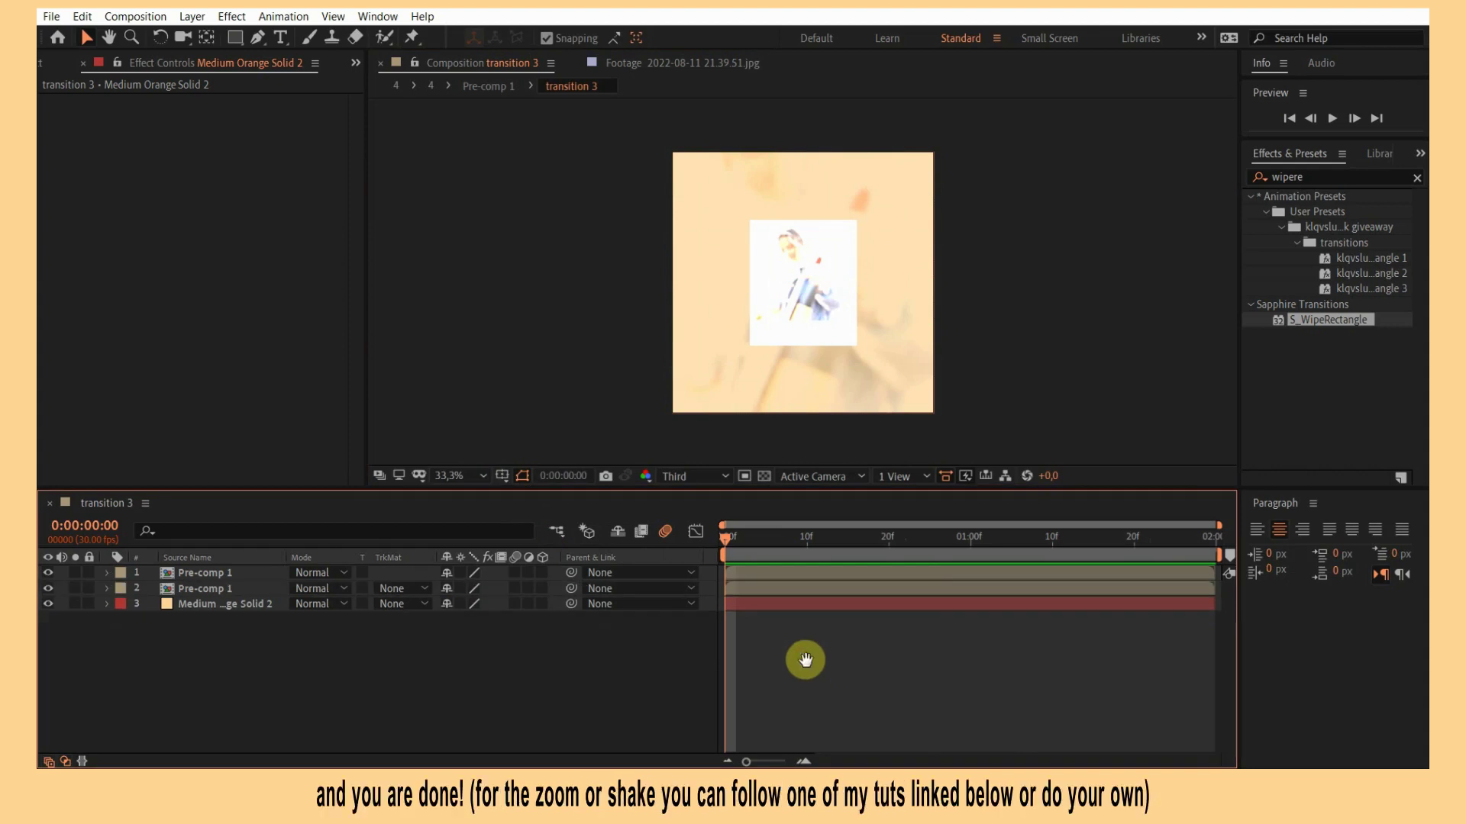
pyautogui.press('space')
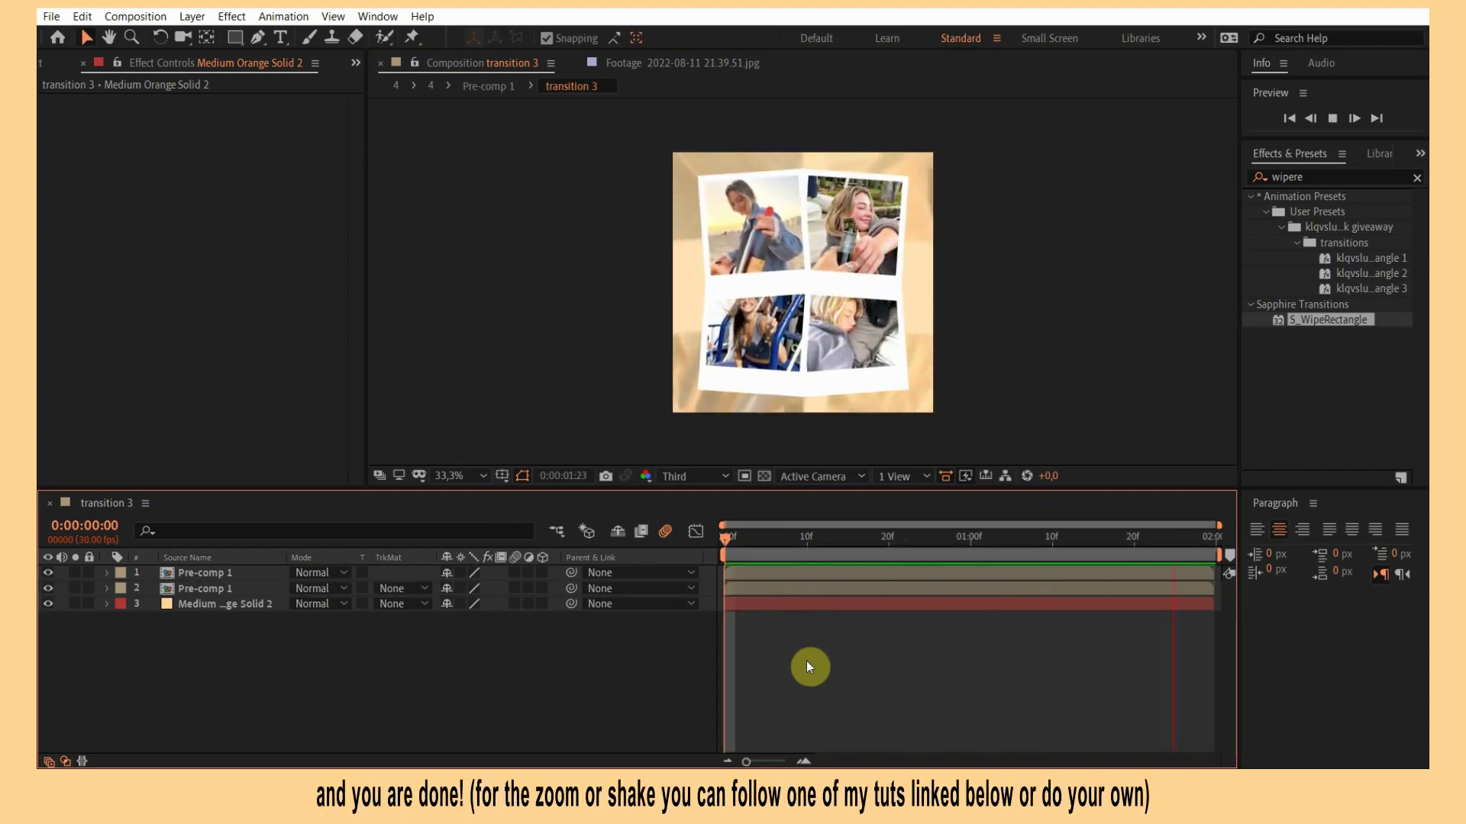